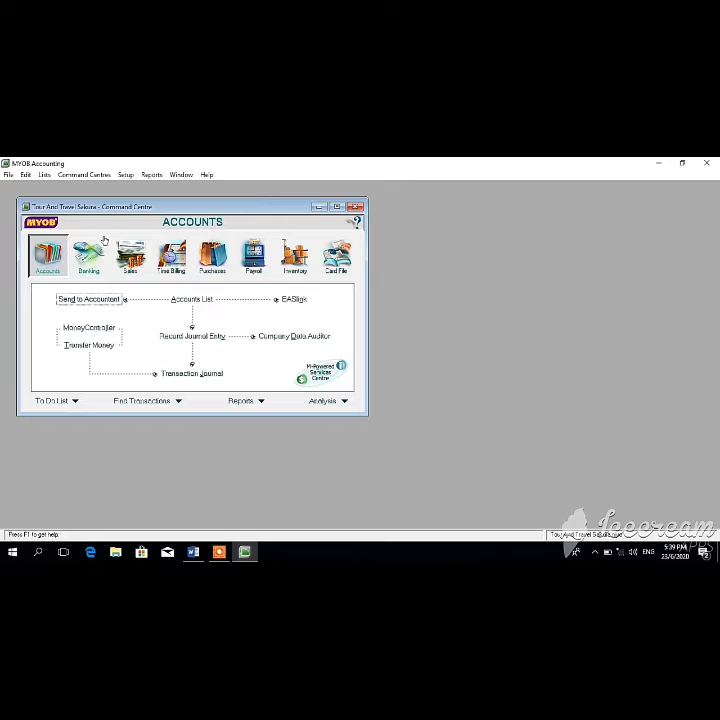
Step: Browse the Banking, Sales, Purchases, Time Billing, Payroll, Inventory and Card File overviews, then return to Accounts
{"action": "left_click", "coordinate": [95, 250]}
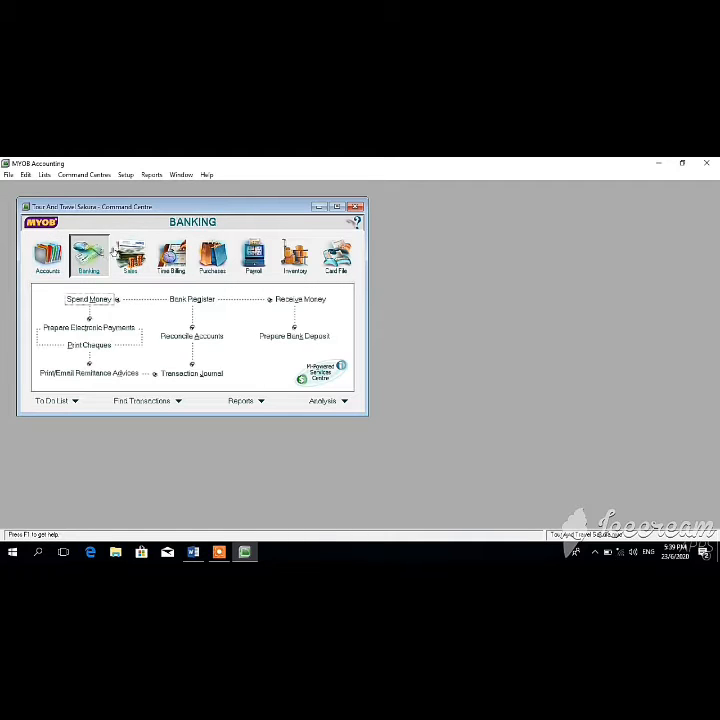
{"action": "left_click", "coordinate": [130, 258]}
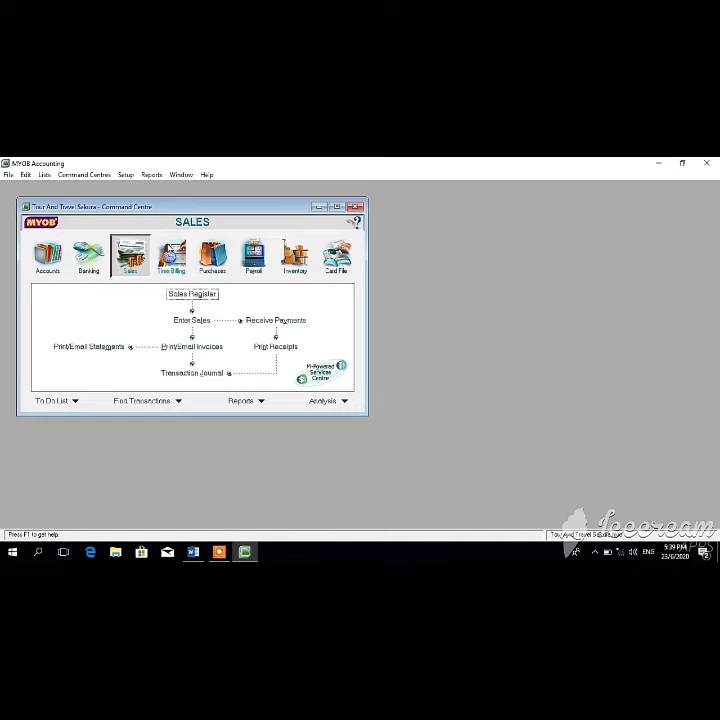
{"action": "left_click", "coordinate": [209, 260]}
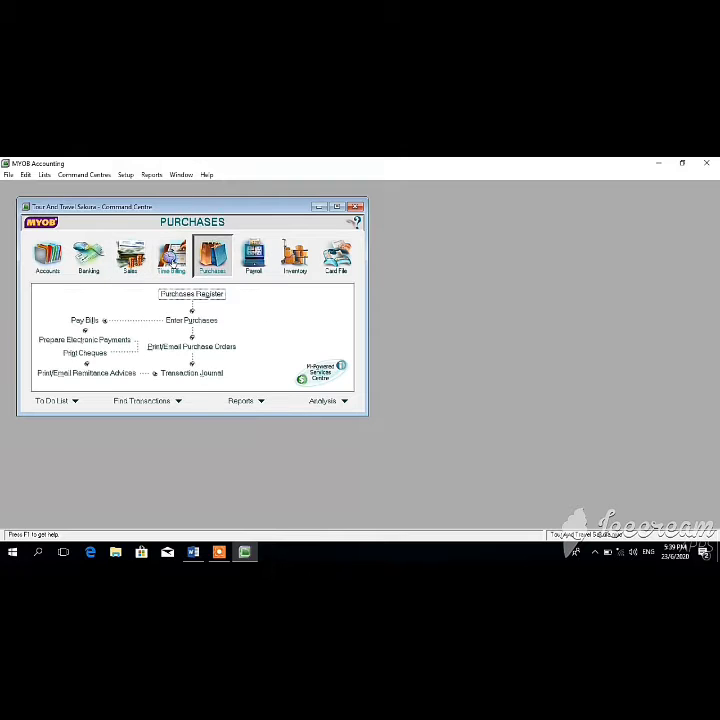
{"action": "left_click", "coordinate": [165, 250]}
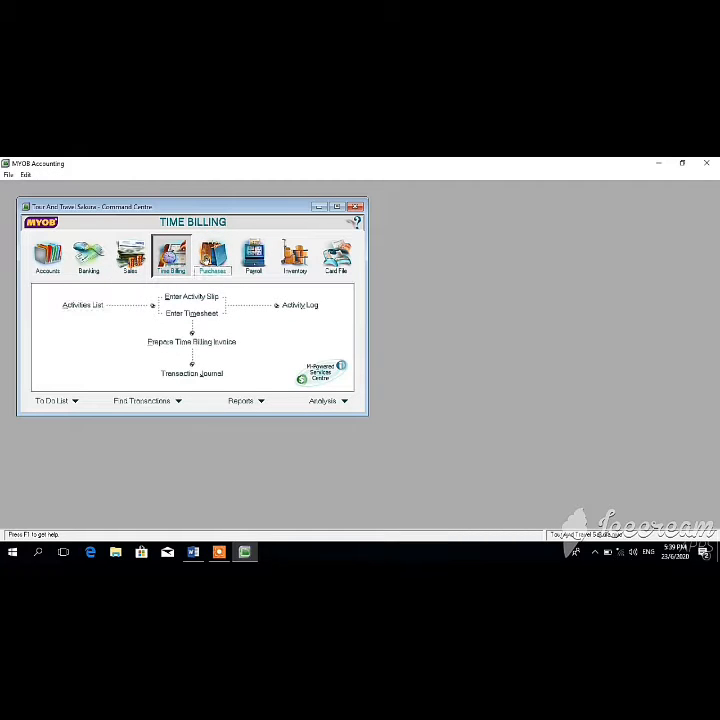
{"action": "left_click", "coordinate": [210, 254]}
{"action": "left_click", "coordinate": [250, 257]}
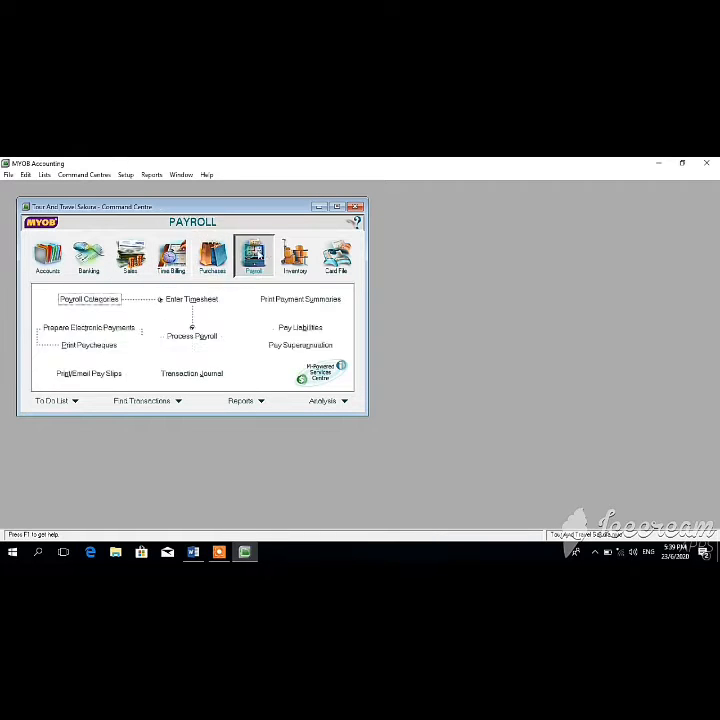
{"action": "left_click", "coordinate": [286, 258]}
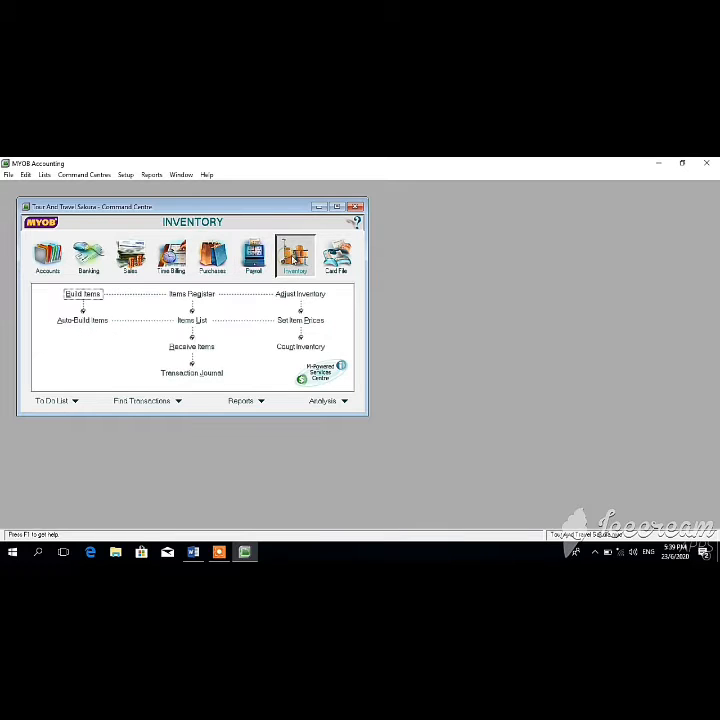
{"action": "left_click", "coordinate": [336, 256]}
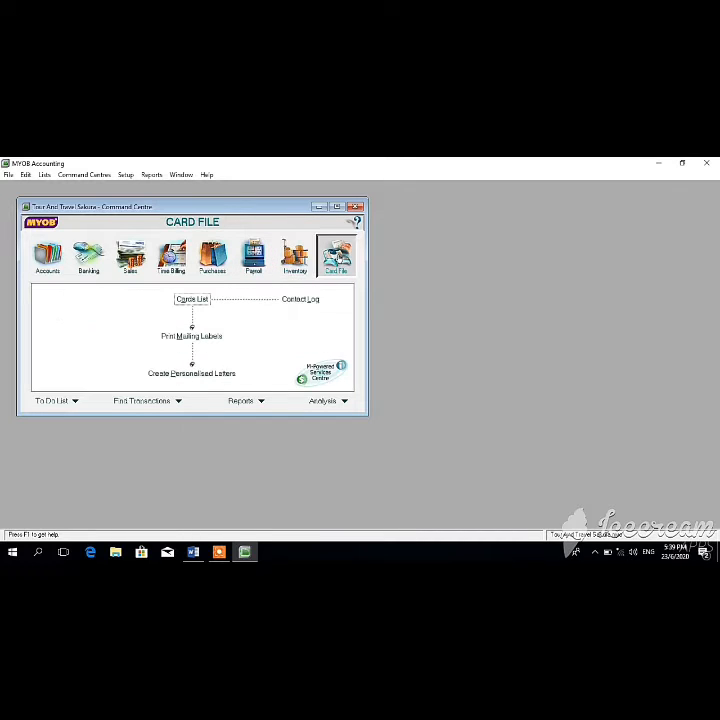
{"action": "left_click", "coordinate": [40, 265]}
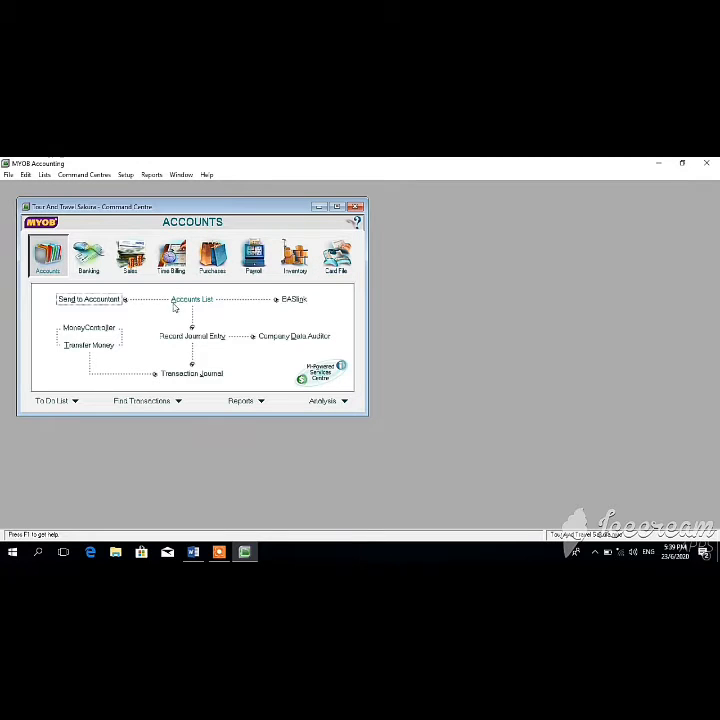
Step: Open the Accounts List, look through each account-type tab, and end on the Asset accounts
{"action": "left_click", "coordinate": [188, 301]}
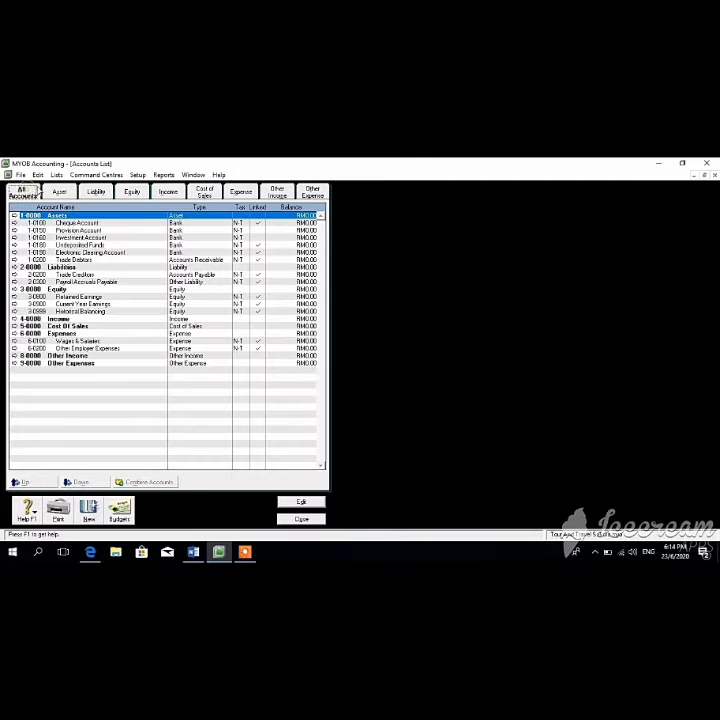
{"action": "left_click", "coordinate": [62, 192]}
{"action": "left_click", "coordinate": [96, 192]}
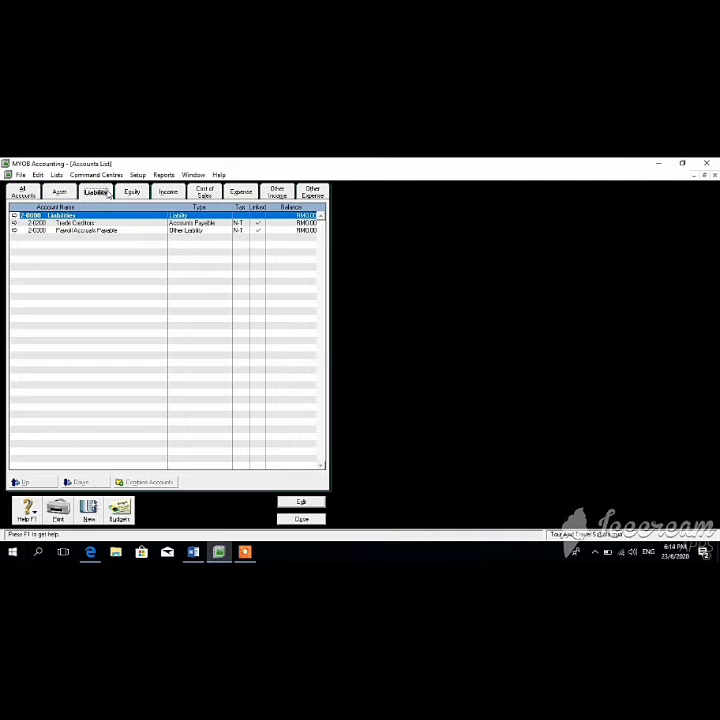
{"action": "left_click", "coordinate": [136, 192]}
{"action": "left_click", "coordinate": [168, 192]}
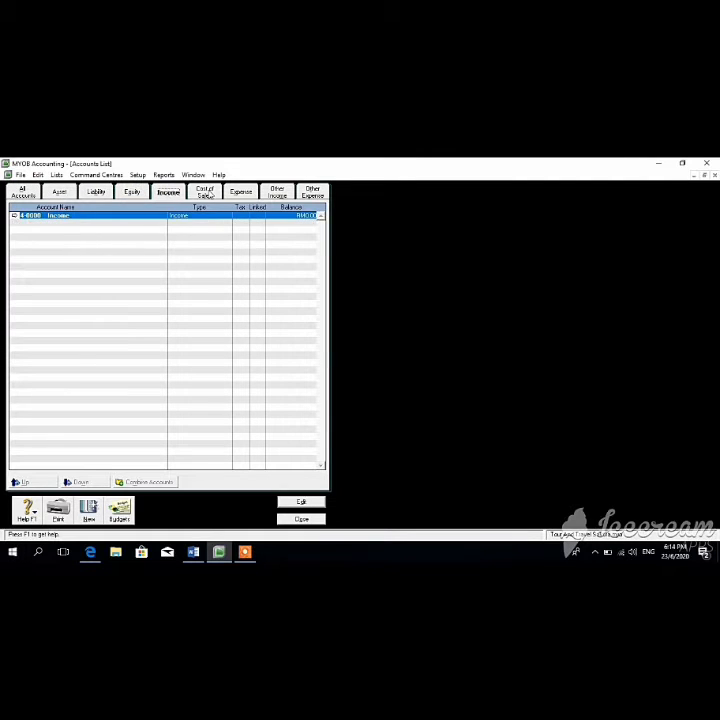
{"action": "left_click", "coordinate": [204, 192]}
{"action": "left_click", "coordinate": [277, 192]}
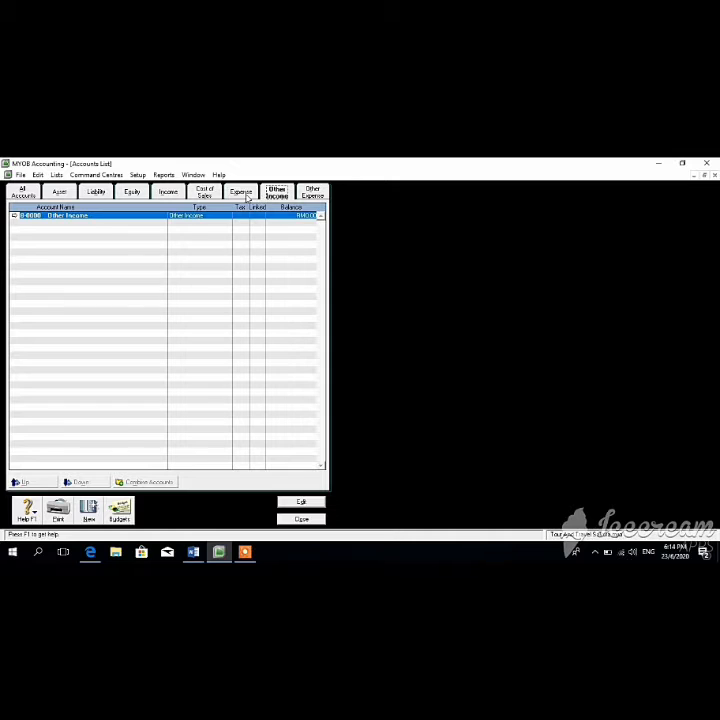
{"action": "left_click", "coordinate": [241, 192]}
{"action": "left_click", "coordinate": [312, 191]}
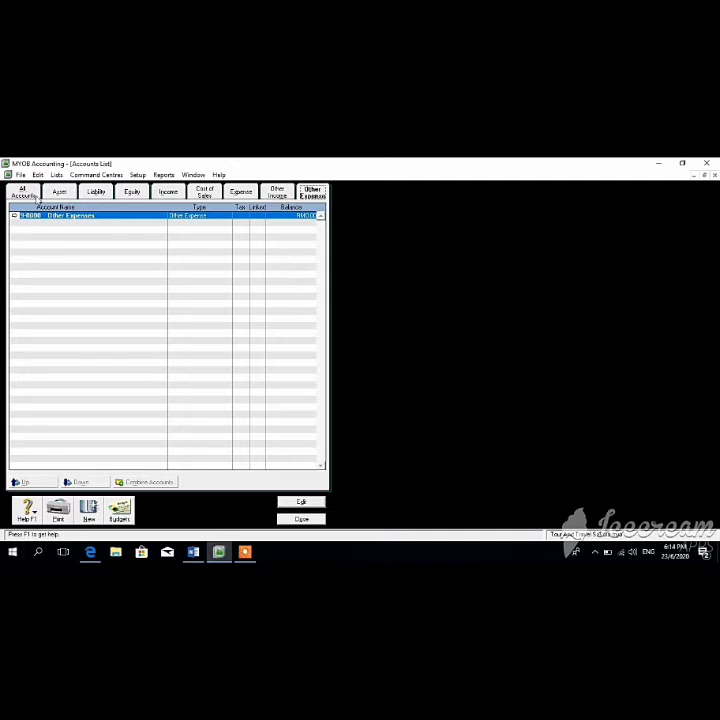
{"action": "left_click", "coordinate": [58, 192]}
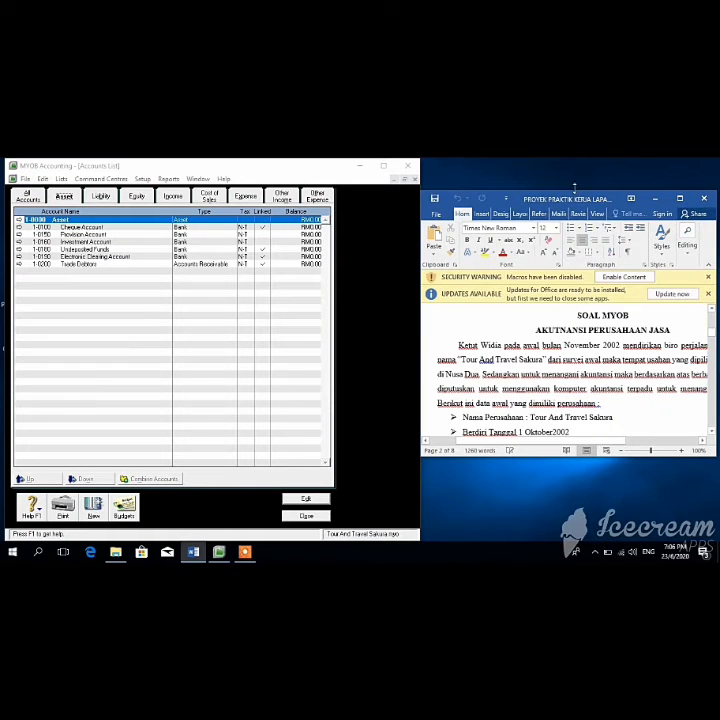
Step: Place the Word and MYOB windows side by side, with MYOB narrowed and Word widened
{"action": "left_click_drag", "start_coordinate": [575, 188], "coordinate": [562, 168]}
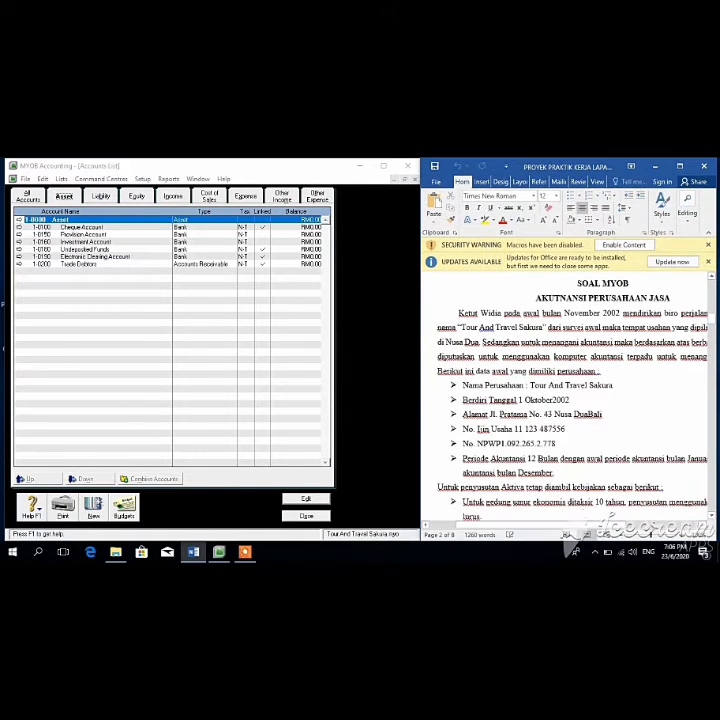
{"action": "left_click_drag", "start_coordinate": [418, 333], "coordinate": [486, 306]}
{"action": "left_click", "coordinate": [418, 344]}
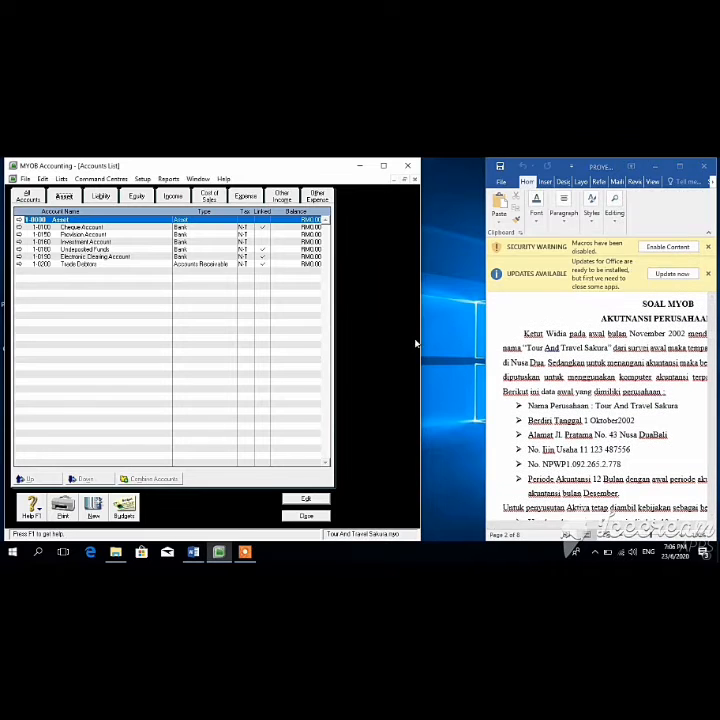
{"action": "left_click_drag", "start_coordinate": [421, 339], "coordinate": [385, 340]}
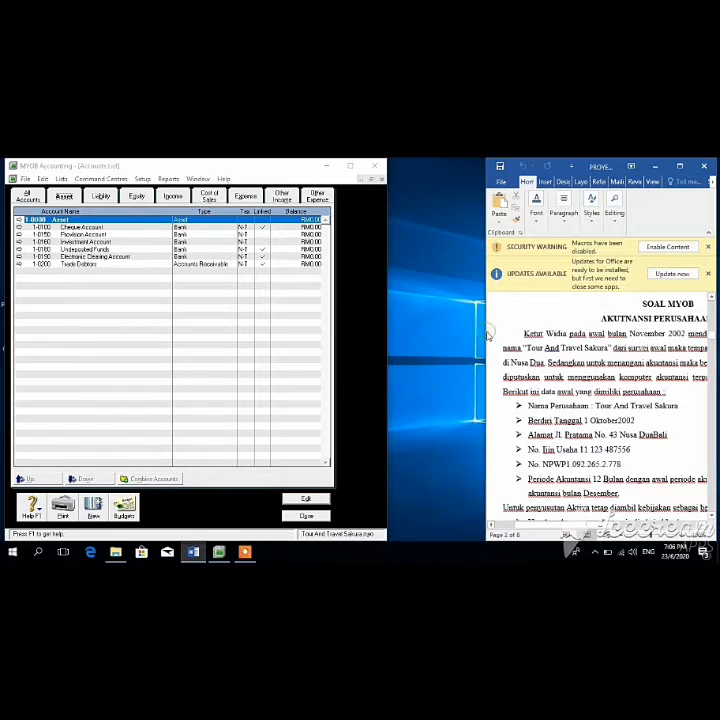
{"action": "left_click_drag", "start_coordinate": [487, 334], "coordinate": [378, 325]}
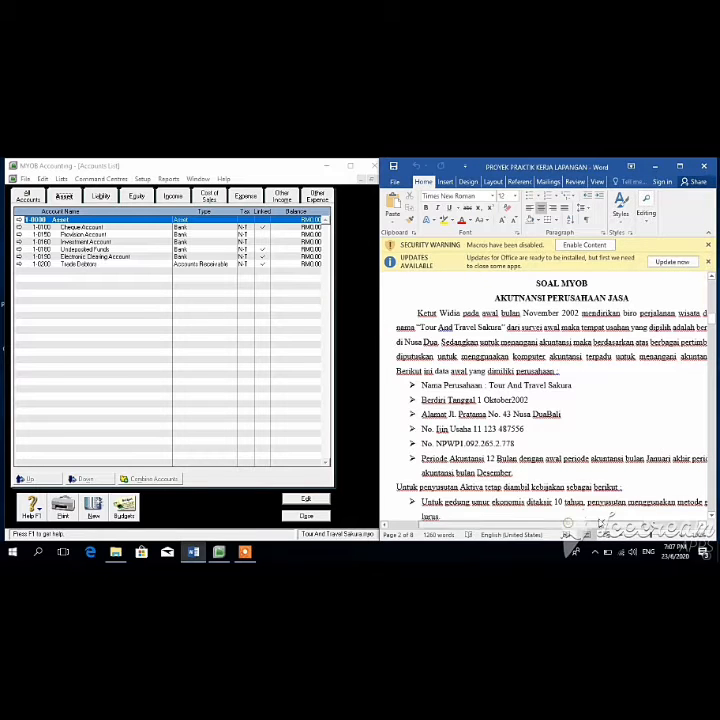
Step: Scroll the Word brief down to the chart of accounts starting at 1.0000 Aktiva
{"action": "left_click_drag", "start_coordinate": [575, 524], "coordinate": [620, 524]}
{"action": "left_click", "coordinate": [622, 515]}
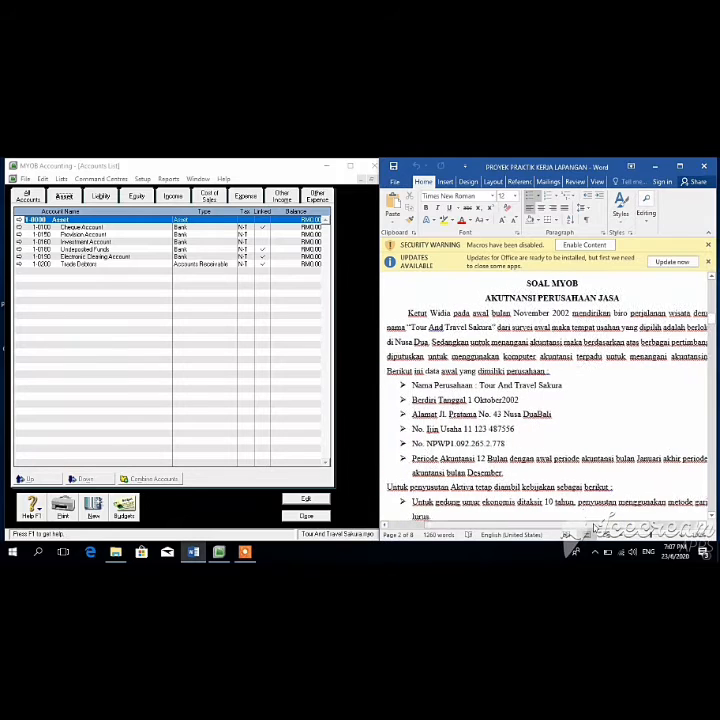
{"action": "mouse_move", "coordinate": [712, 319]}
{"action": "left_mouse_down"}
{"action": "mouse_move", "coordinate": [712, 356]}
{"action": "mouse_move", "coordinate": [712, 343]}
{"action": "left_mouse_up"}
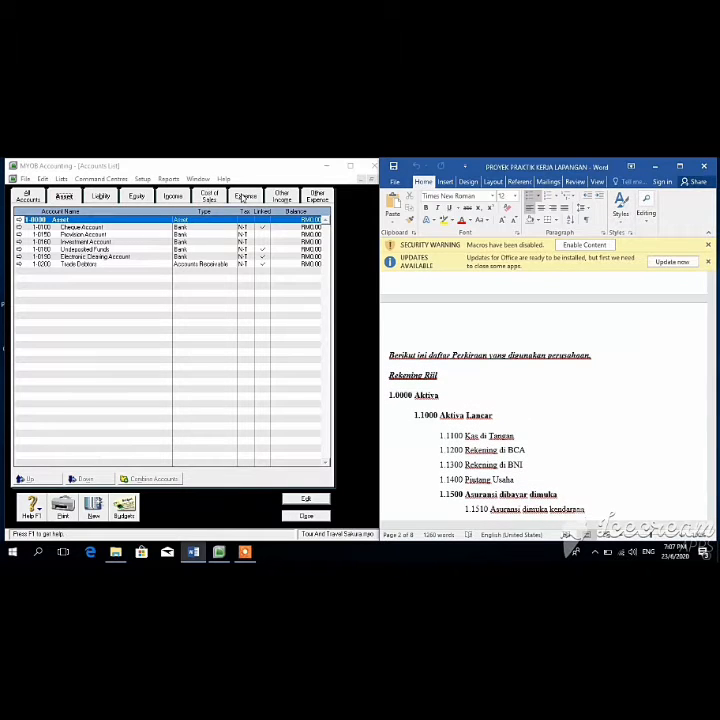
Step: Rename header account 1-0000 from Asset to Aktiva
{"action": "left_click", "coordinate": [77, 220]}
{"action": "left_click", "coordinate": [301, 497]}
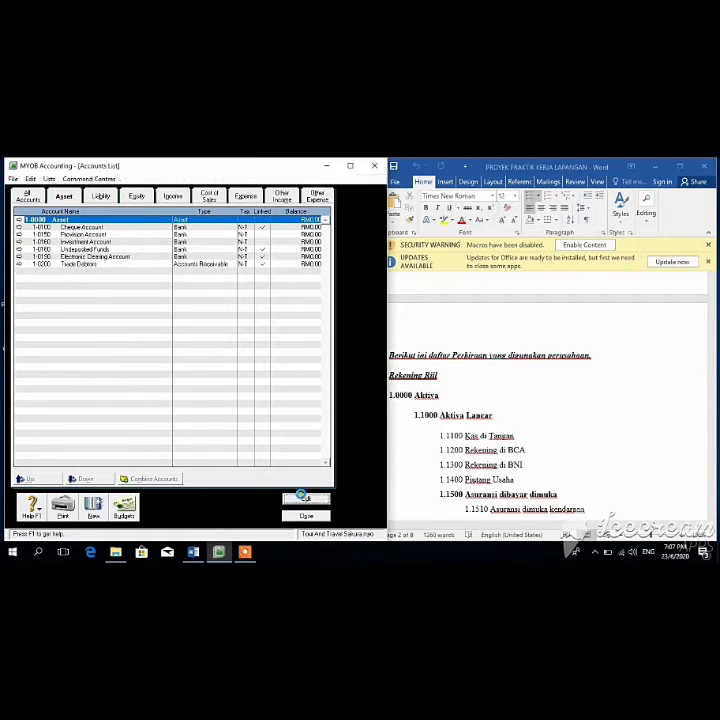
{"action": "key", "text": "BackSpace"}
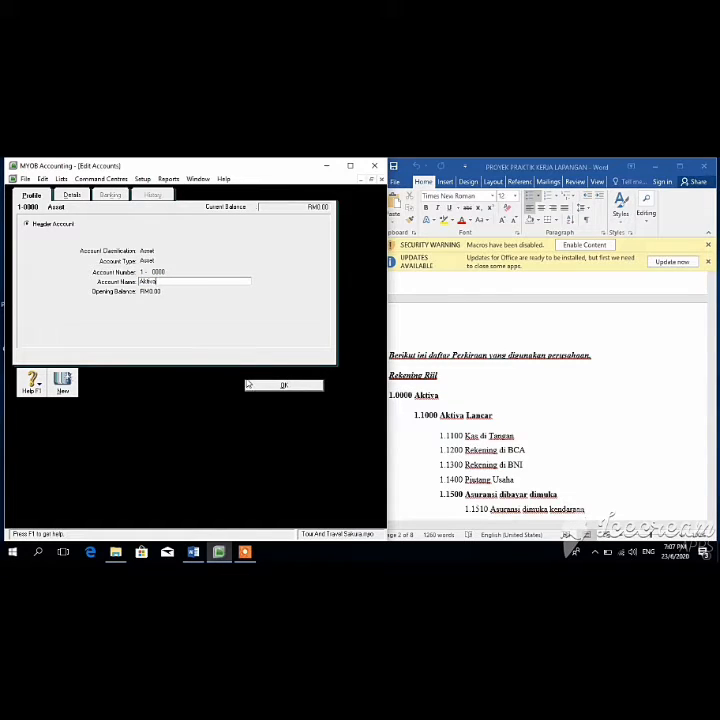
{"action": "type", "text": "Aktiva"}
{"action": "left_click", "coordinate": [292, 383]}
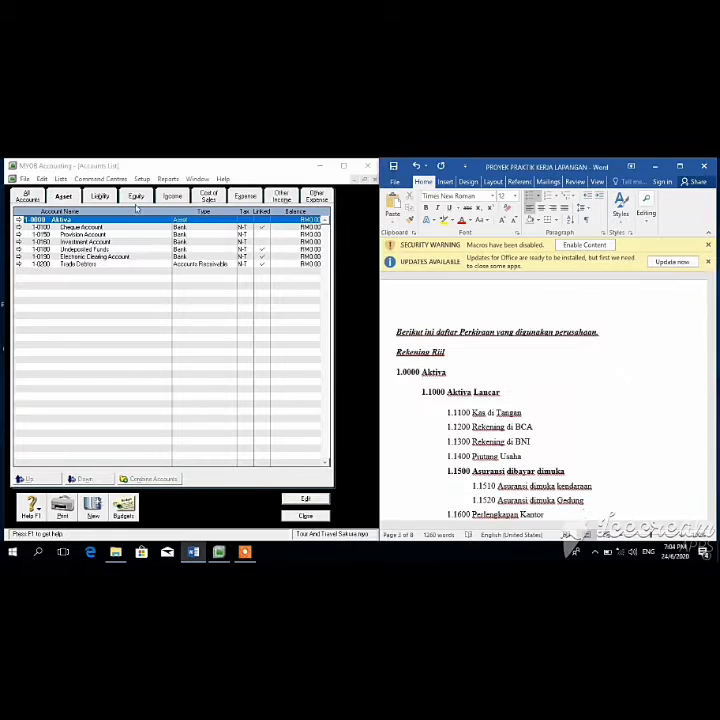
Step: Create header account 1-1000 named Aktiva Lancar
{"action": "left_click", "coordinate": [92, 508]}
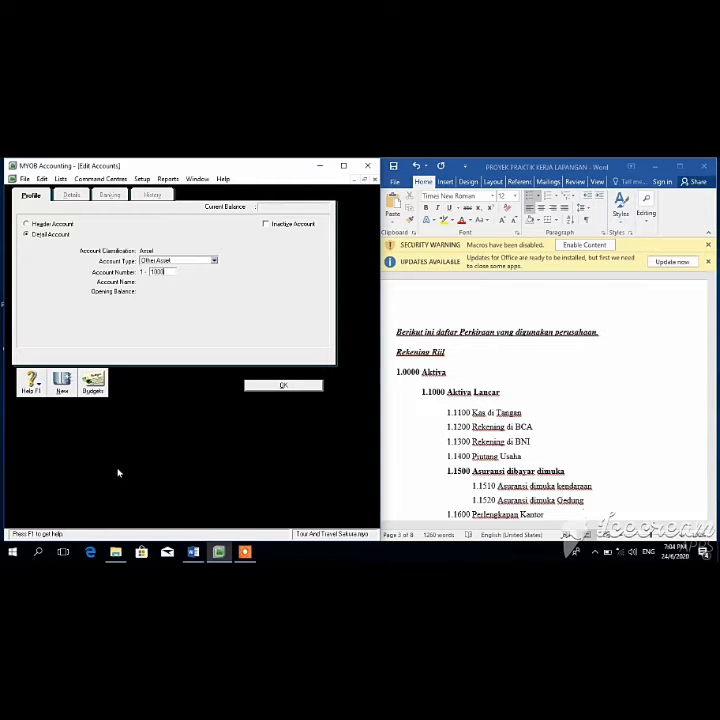
{"action": "key", "text": "Tab"}
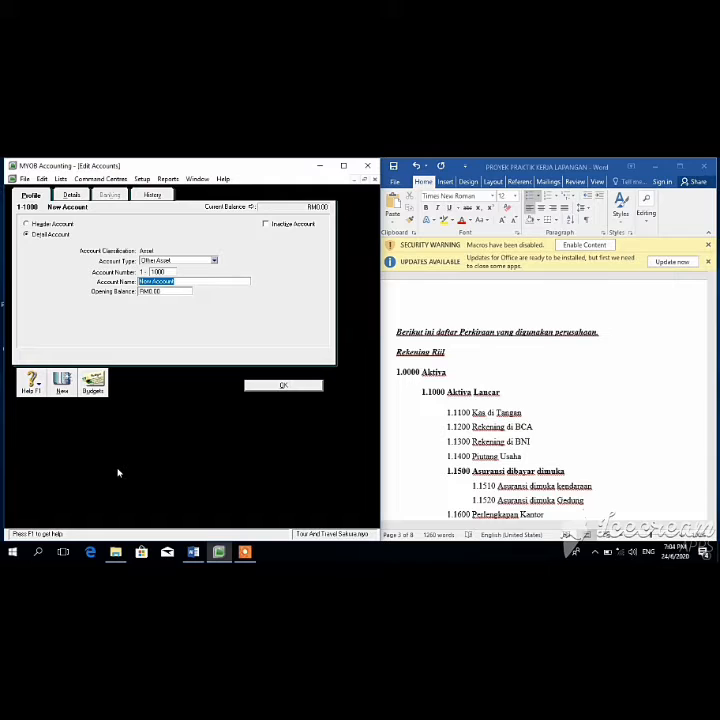
{"action": "type", "text": "Aktiva LAN"}
{"action": "left_click", "coordinate": [27, 226]}
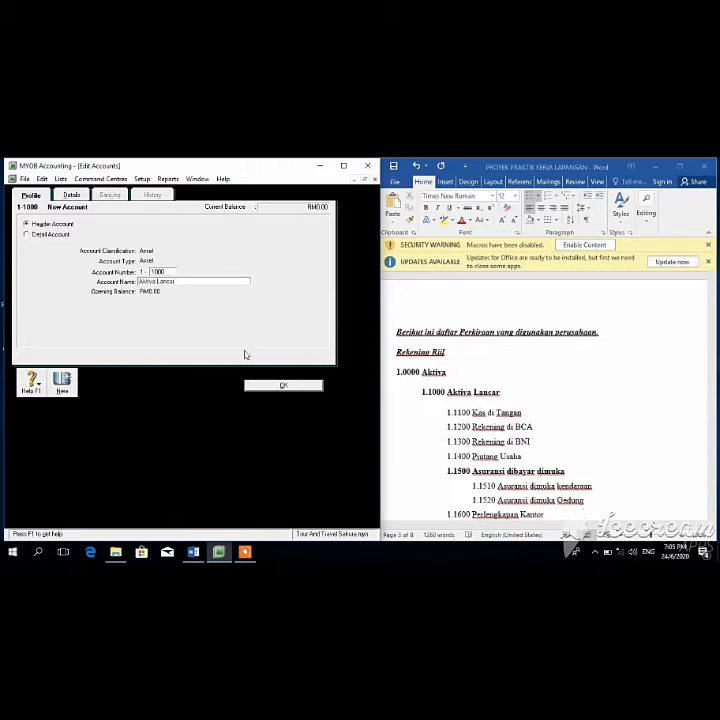
{"action": "left_click", "coordinate": [260, 389]}
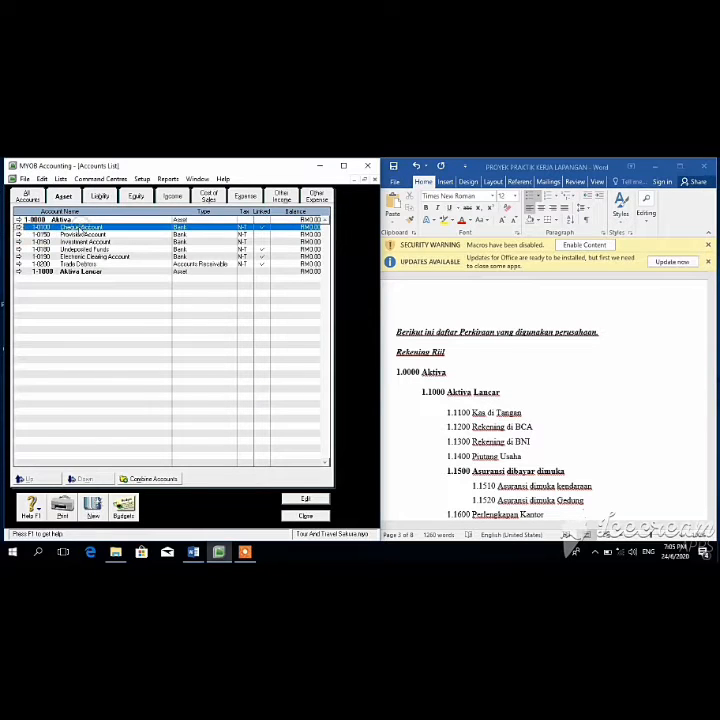
Step: Renumber the Cheque Account to 1-1100 and rename it Kas di Tangan
{"action": "left_click", "coordinate": [83, 228]}
{"action": "left_click", "coordinate": [294, 499]}
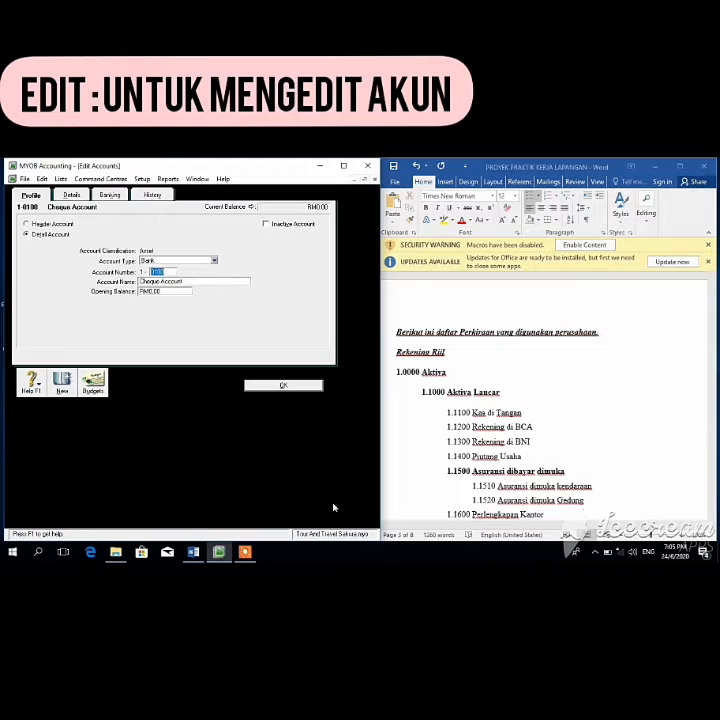
{"action": "key", "text": "BackSpace"}
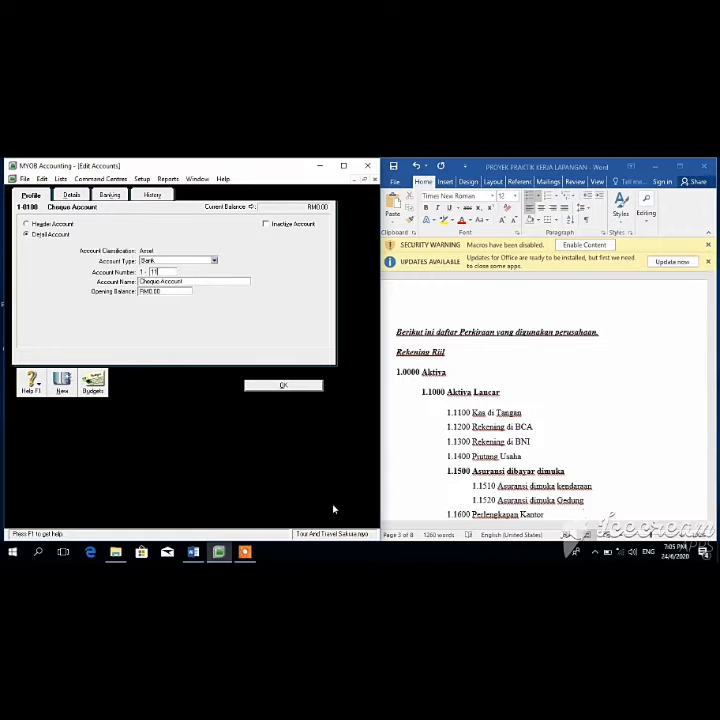
{"action": "key", "text": "Tab"}
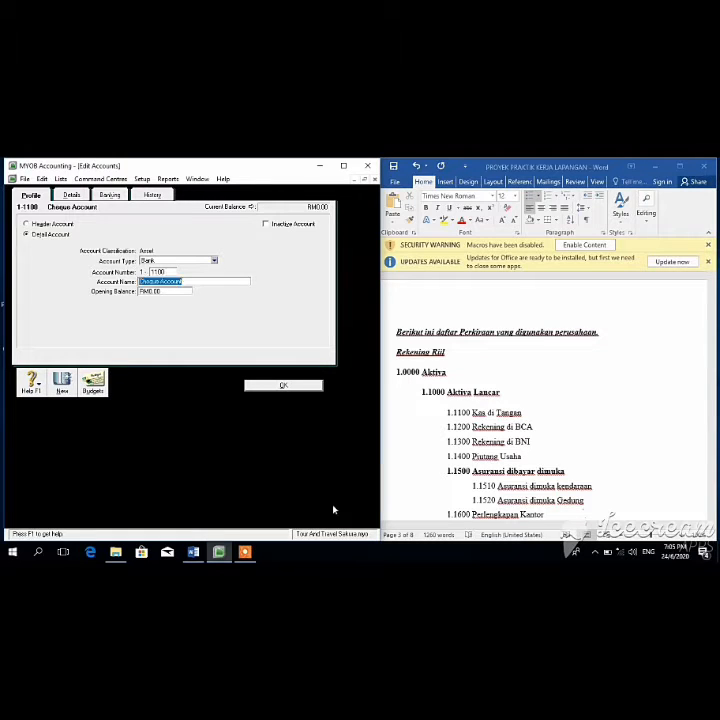
{"action": "key", "text": "BackSpace"}
{"action": "type", "text": "Kas di Tangan"}
{"action": "key", "text": "Tab"}
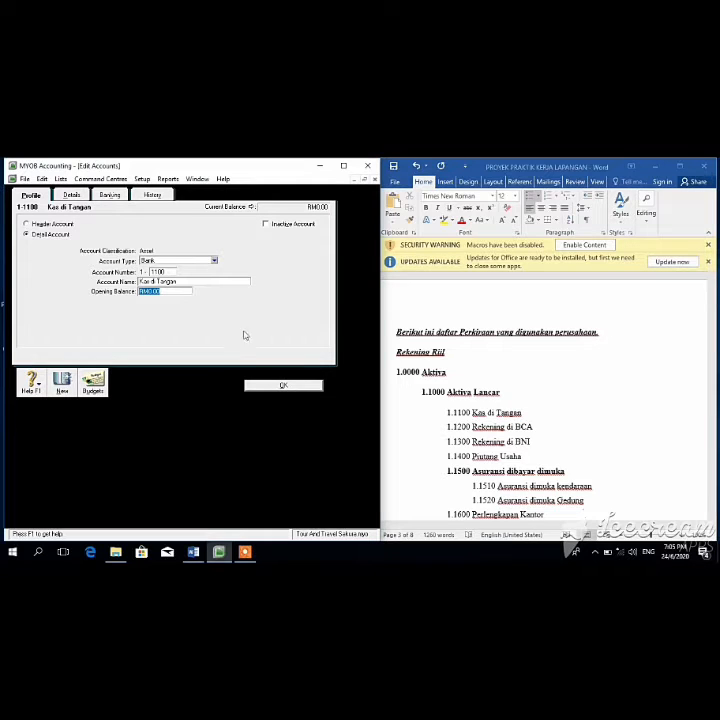
{"action": "left_click", "coordinate": [282, 386]}
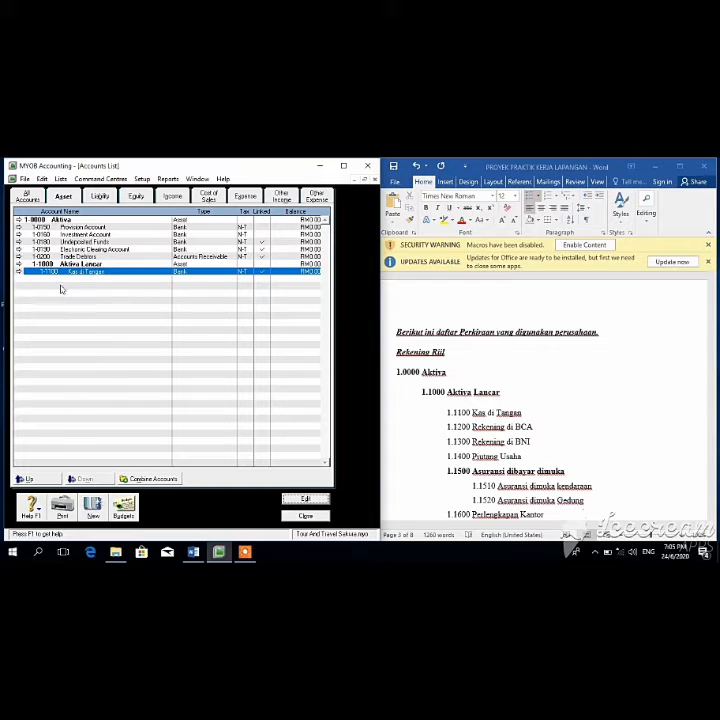
Step: Delete the Provision Account and the Investment Account from the asset list
{"action": "left_click", "coordinate": [76, 228]}
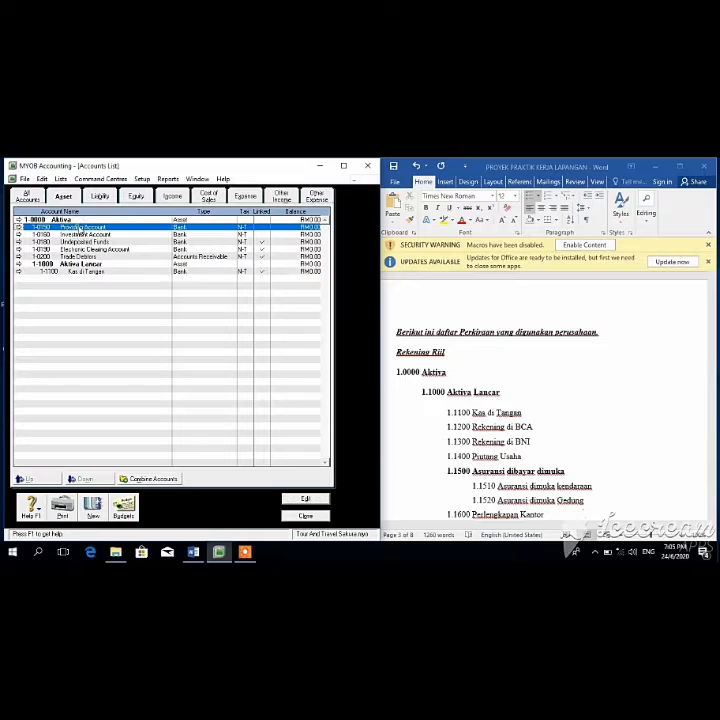
{"action": "right_click", "coordinate": [85, 230]}
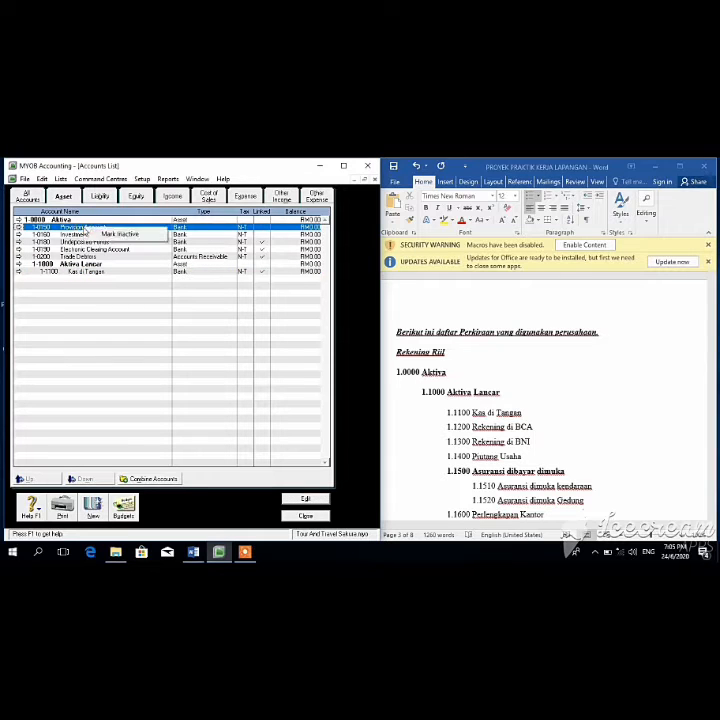
{"action": "left_click", "coordinate": [60, 228]}
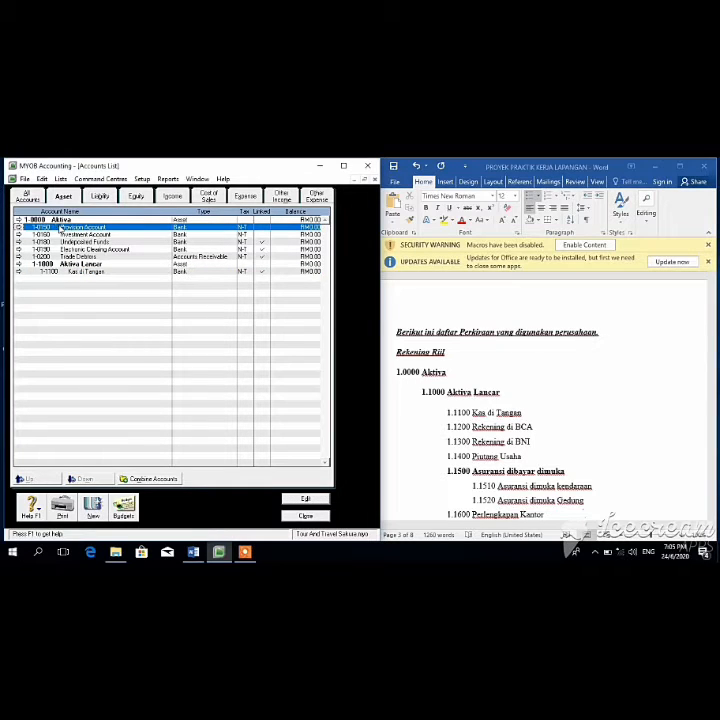
{"action": "left_click", "coordinate": [305, 497]}
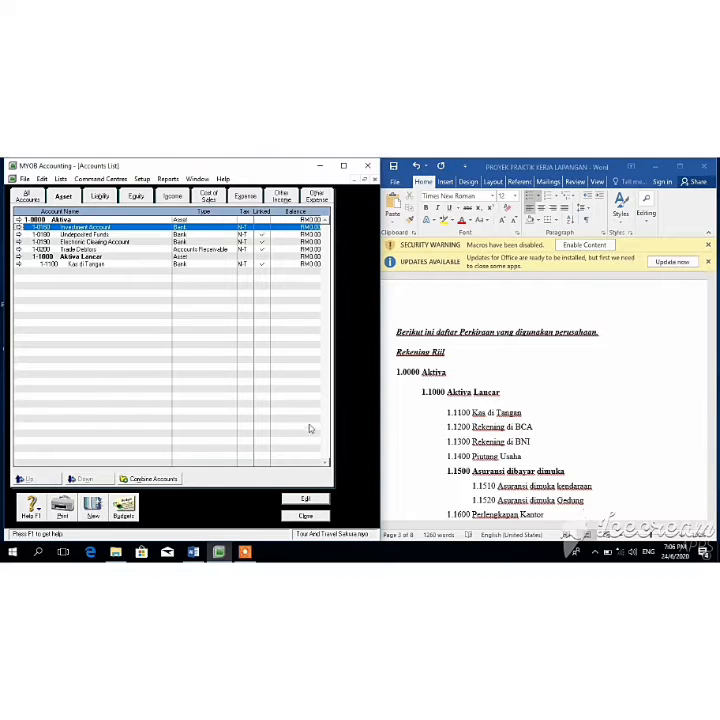
{"action": "left_click", "coordinate": [306, 499]}
{"action": "right_click", "coordinate": [282, 329]}
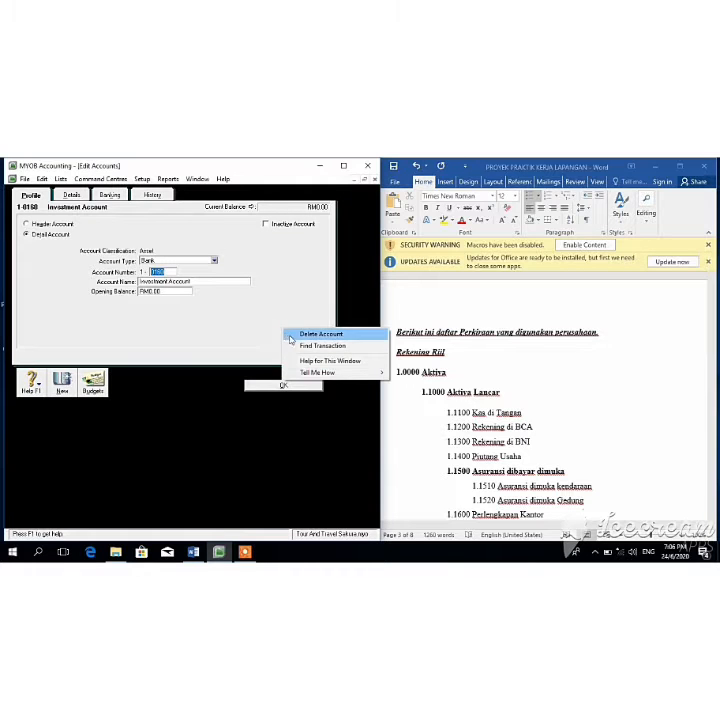
{"action": "left_click", "coordinate": [292, 335]}
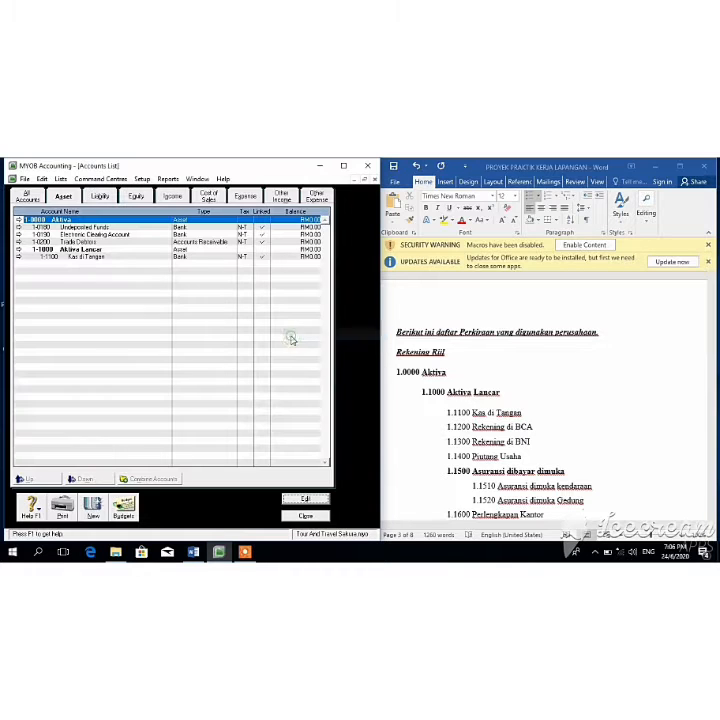
{"action": "left_click", "coordinate": [196, 230]}
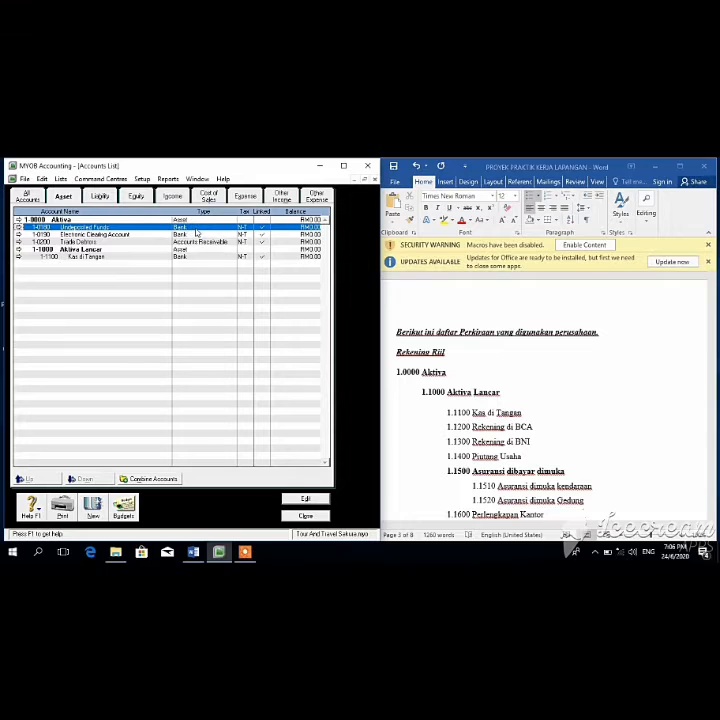
Step: Change Undeposited Funds to account 1-1200 Rekening di BCA
{"action": "left_click", "coordinate": [306, 500]}
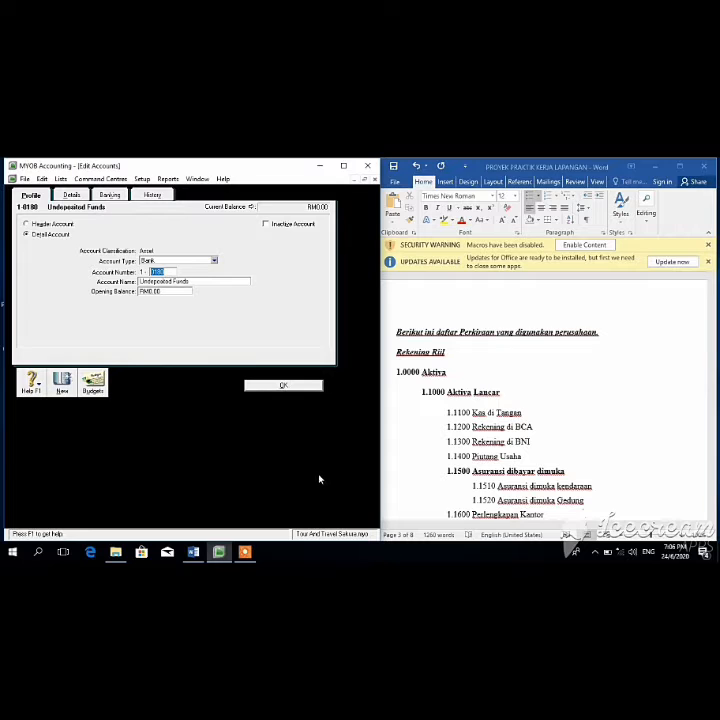
{"action": "key", "text": "BackSpace"}
{"action": "key", "text": "Tab"}
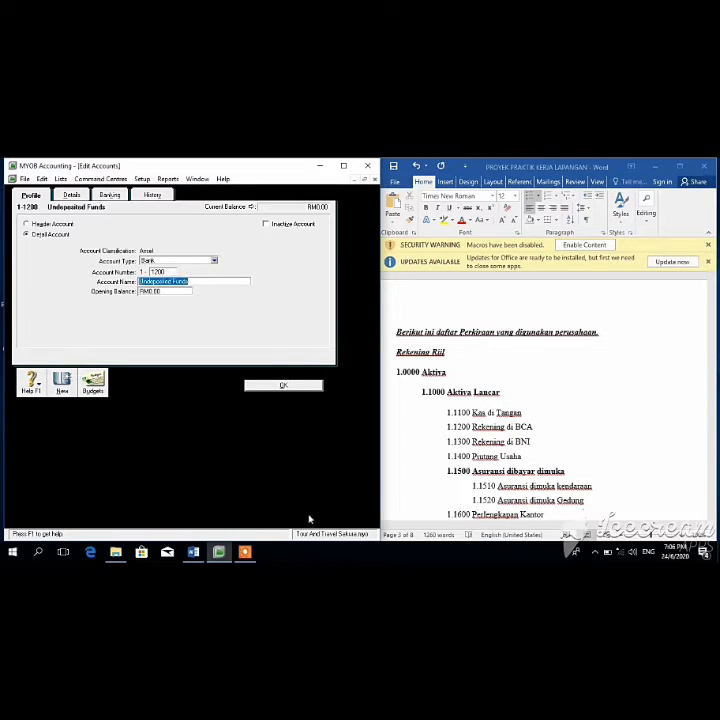
{"action": "key", "text": "BackSpace"}
{"action": "type", "text": "Rekening di BCA"}
{"action": "left_click", "coordinate": [303, 388]}
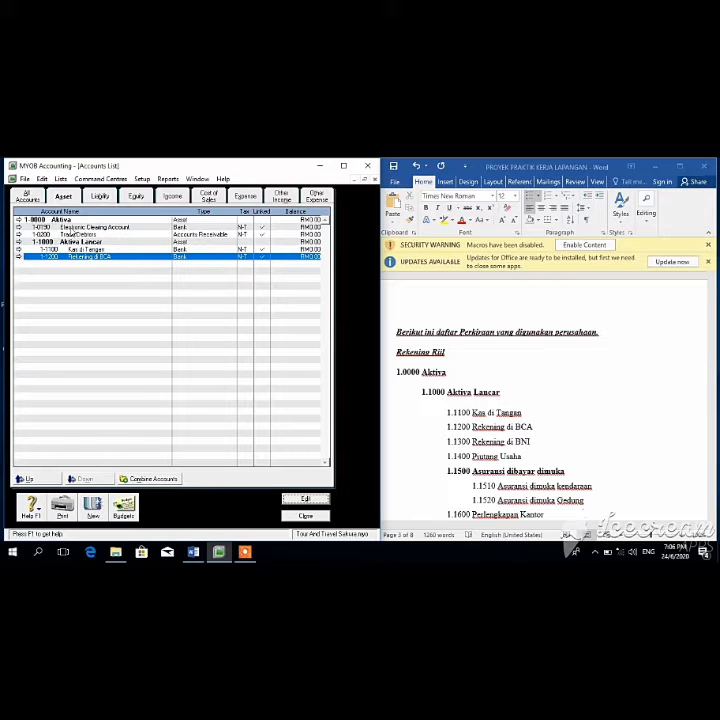
Step: Change Trade Debtors to account 1-1400 Piutang Usaha
{"action": "left_click", "coordinate": [73, 234]}
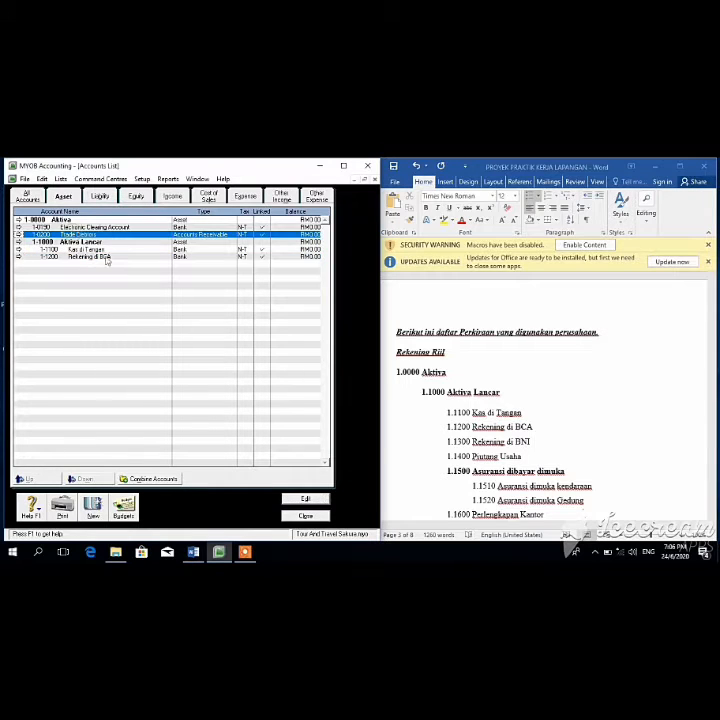
{"action": "left_click", "coordinate": [309, 498]}
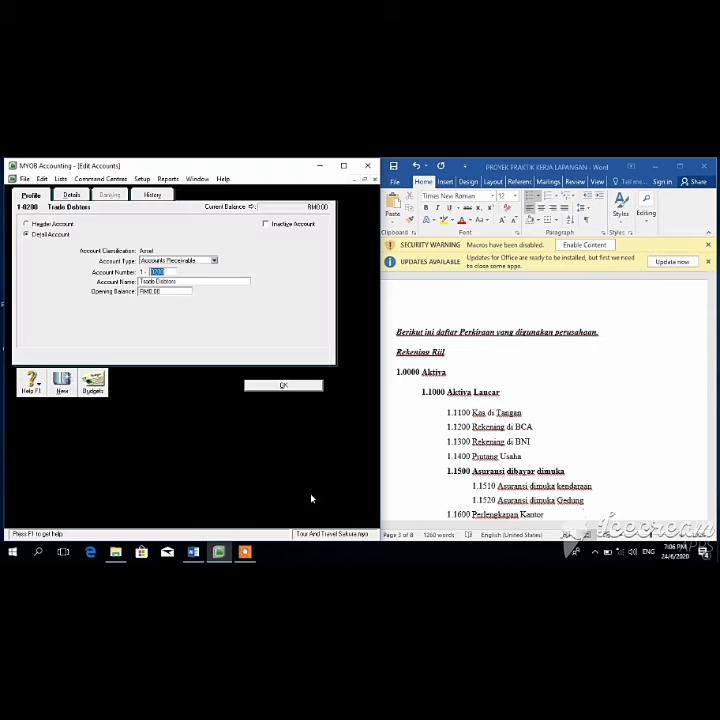
{"action": "key", "text": "BackSpace"}
{"action": "key", "text": "Tab"}
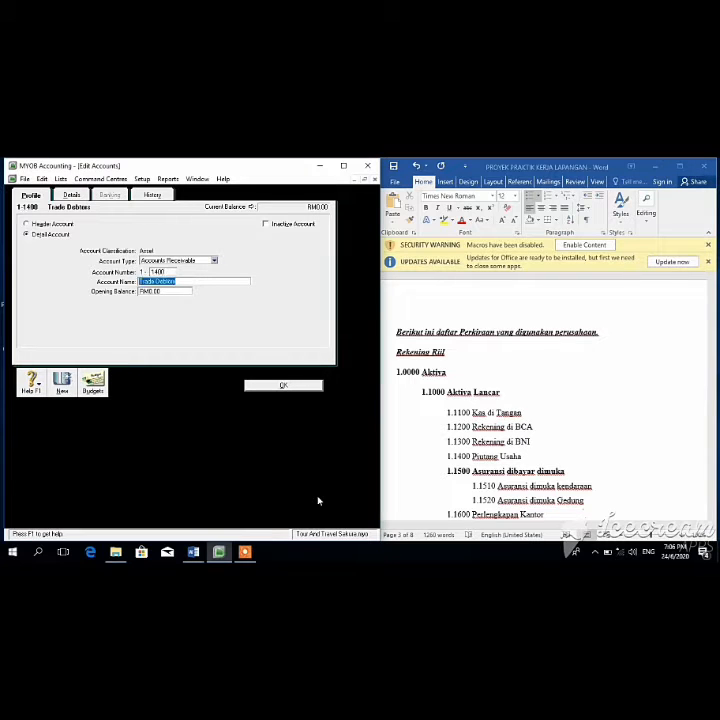
{"action": "key", "text": "BackSpace"}
{"action": "key", "text": "BackSpace"}
{"action": "key", "text": "BackSpace"}
{"action": "key", "text": "BackSpace"}
{"action": "type", "text": "iutang"}
{"action": "key", "text": "Tab"}
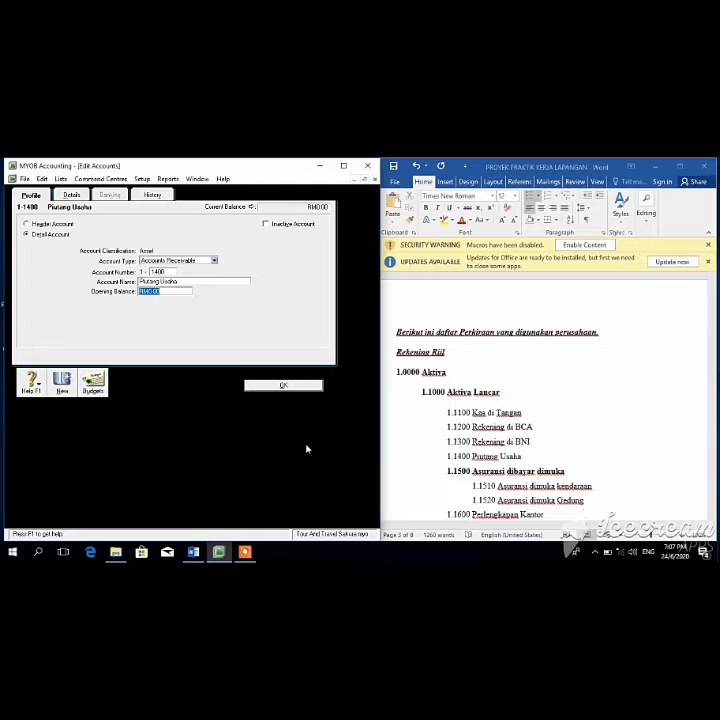
{"action": "left_click", "coordinate": [299, 387]}
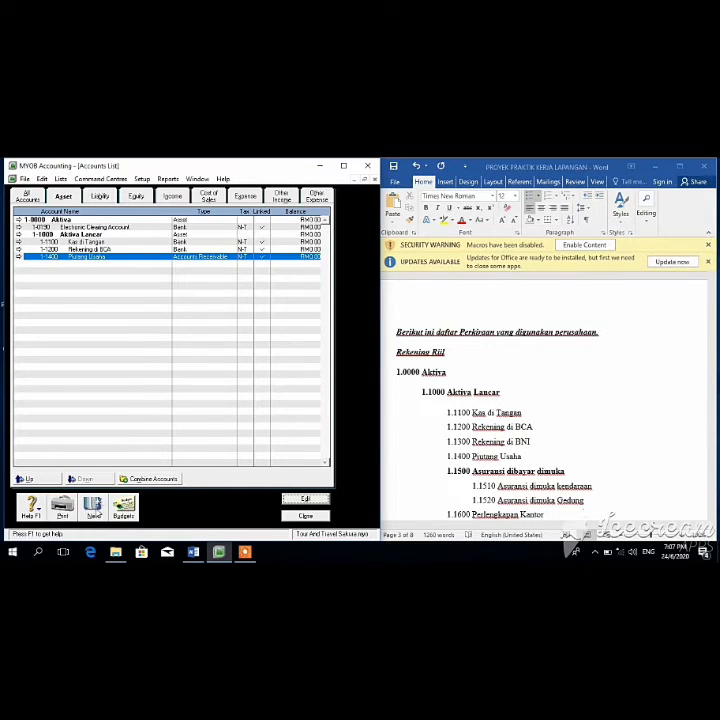
{"action": "left_click", "coordinate": [95, 510]}
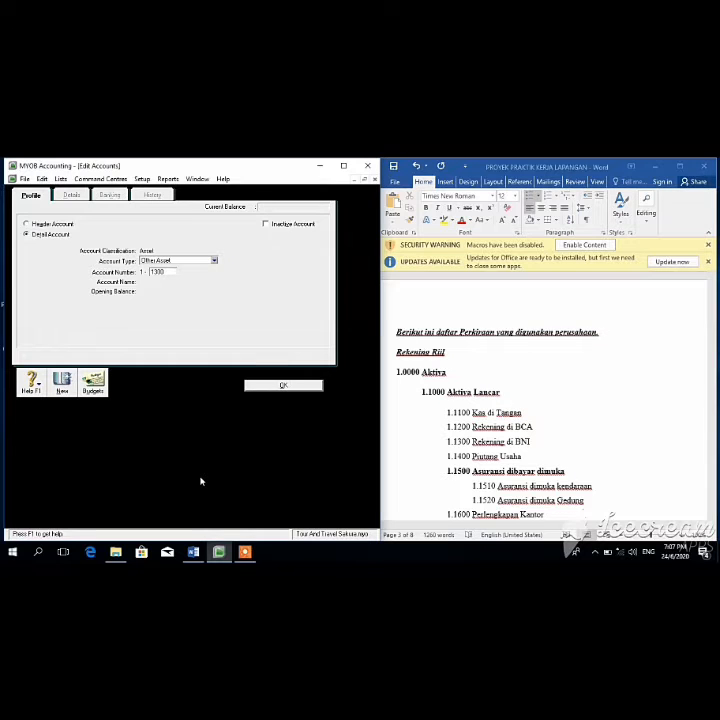
Step: Add account 1-1300 Rekening di BNI
{"action": "type", "text": "1300"}
{"action": "key", "text": "Tab"}
{"action": "key", "text": "BackSpace"}
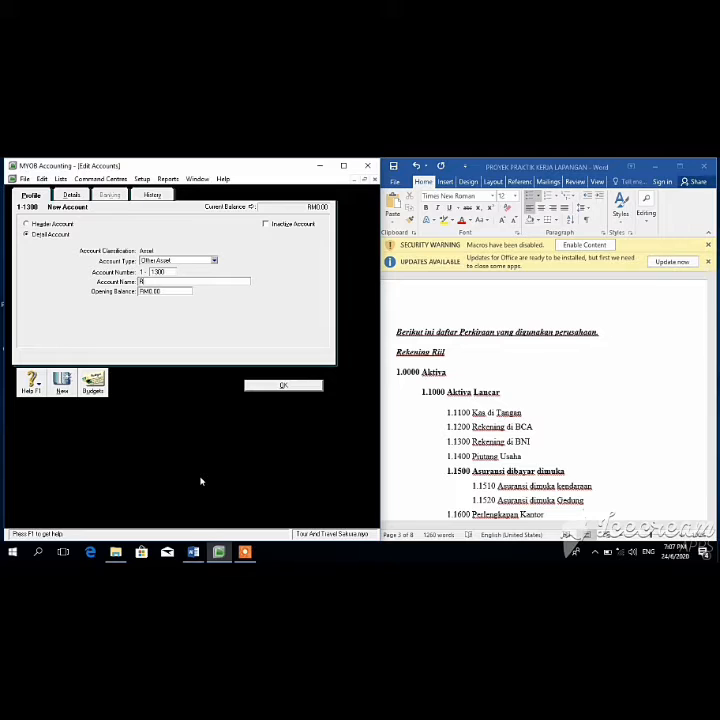
{"action": "type", "text": "Rekening di BNI"}
{"action": "left_click", "coordinate": [266, 389]}
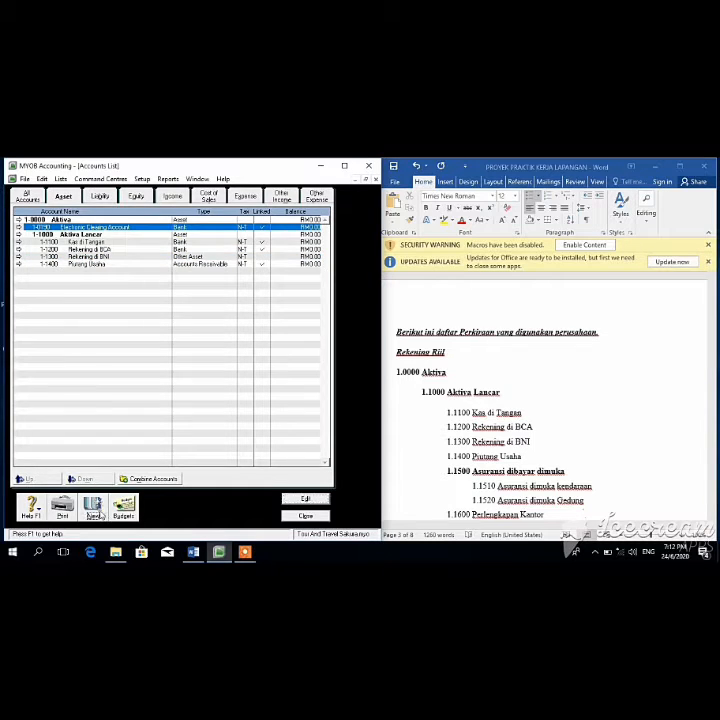
Step: Add header account 1-1500 Asuransi dibayar dimuka and indent it under Aktiva Lancar
{"action": "left_click", "coordinate": [93, 510]}
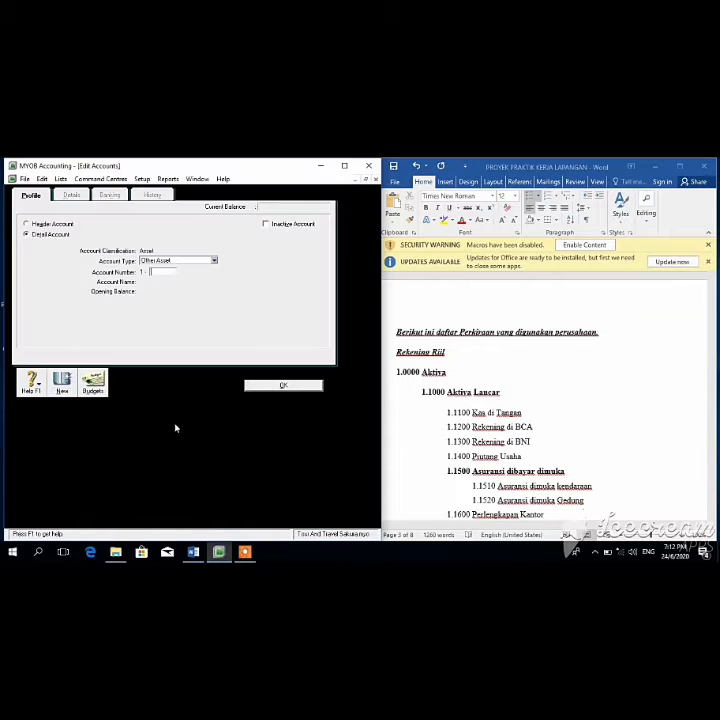
{"action": "type", "text": "2000"}
{"action": "type", "text": "00"}
{"action": "key", "text": "BackSpace"}
{"action": "key", "text": "BackSpace"}
{"action": "key", "text": "BackSpace"}
{"action": "type", "text": "1500"}
{"action": "key", "text": "Tab"}
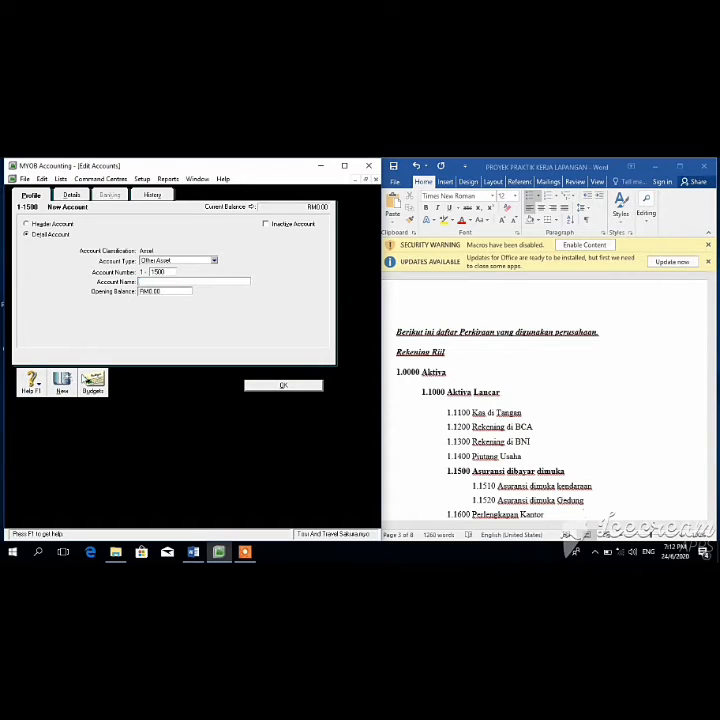
{"action": "type", "text": "Asuransi dibayar dimuka"}
{"action": "left_click", "coordinate": [26, 223]}
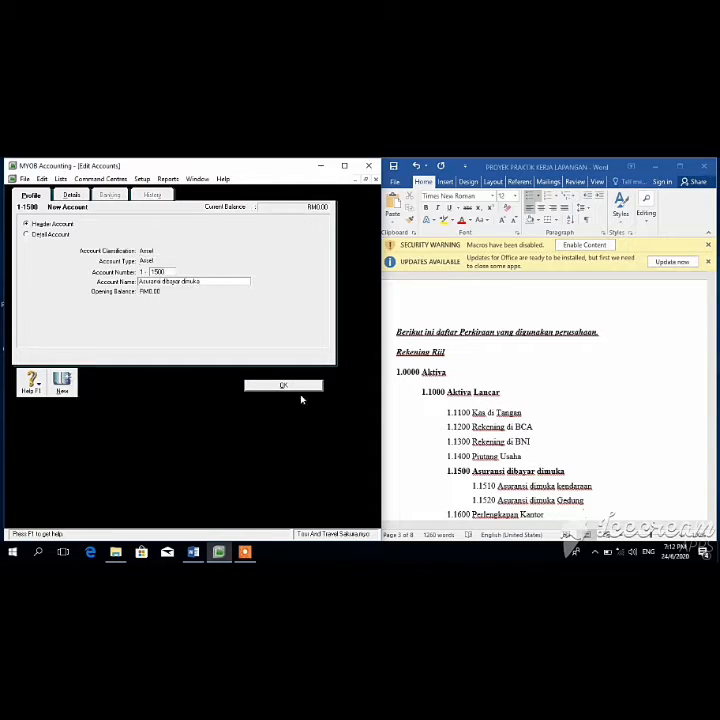
{"action": "left_click", "coordinate": [297, 387]}
{"action": "left_click", "coordinate": [50, 273]}
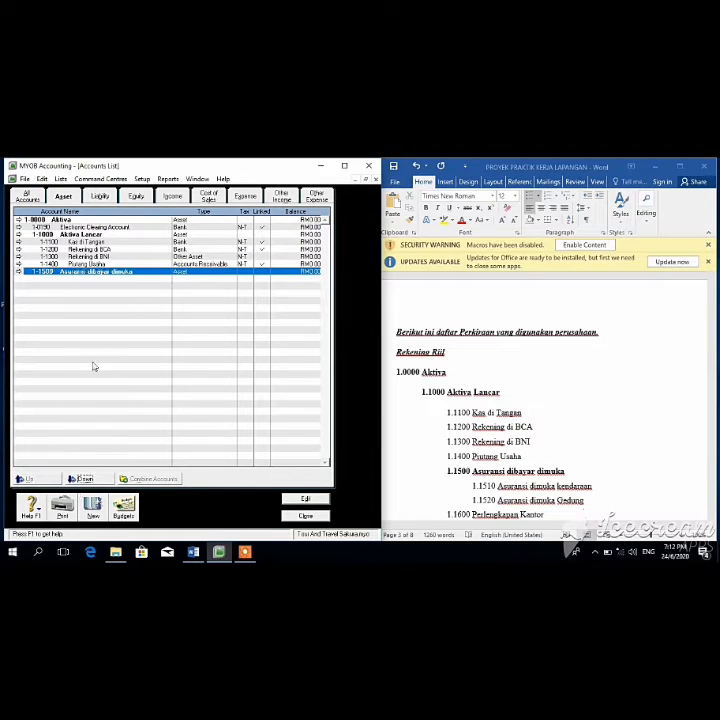
{"action": "left_click", "coordinate": [84, 479]}
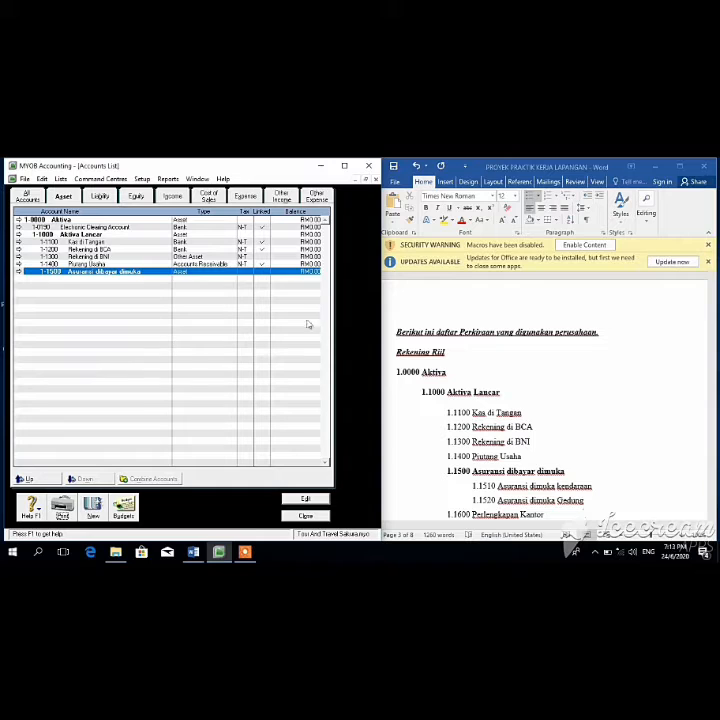
Step: Add sub-accounts 1-1510 Asuransi dimuka kendaraan and 1-1520 Asuransi dibaya Gedung
{"action": "left_click", "coordinate": [92, 505]}
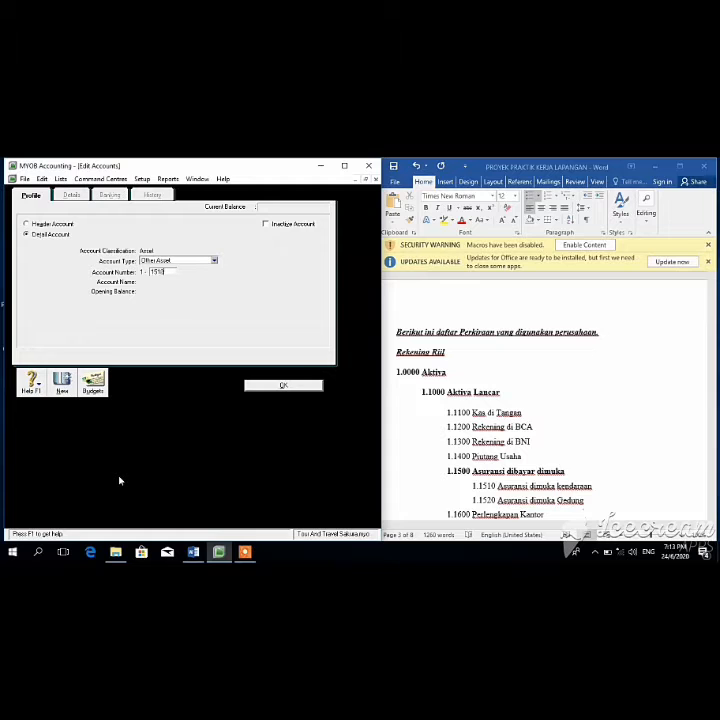
{"action": "key", "text": "Tab"}
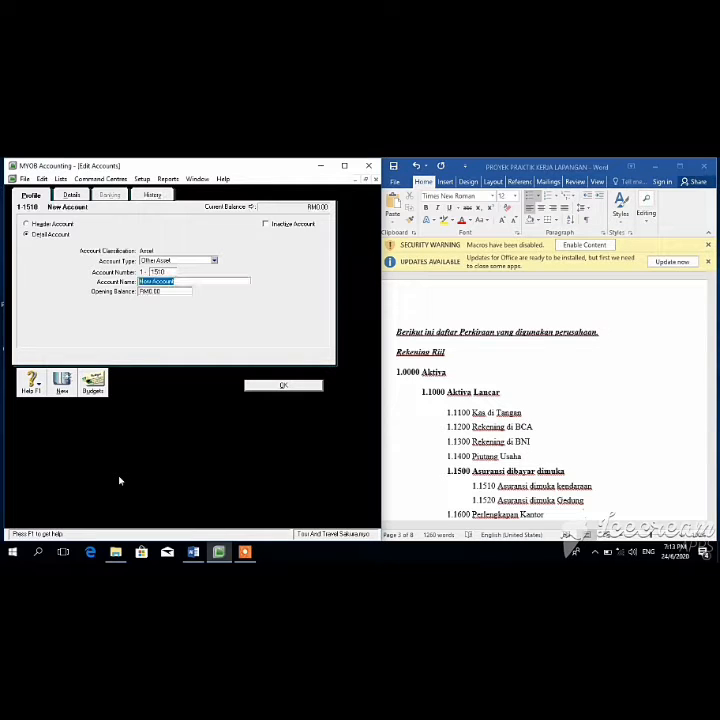
{"action": "type", "text": "Asuransi dimuka kendaraan"}
{"action": "left_click", "coordinate": [303, 388]}
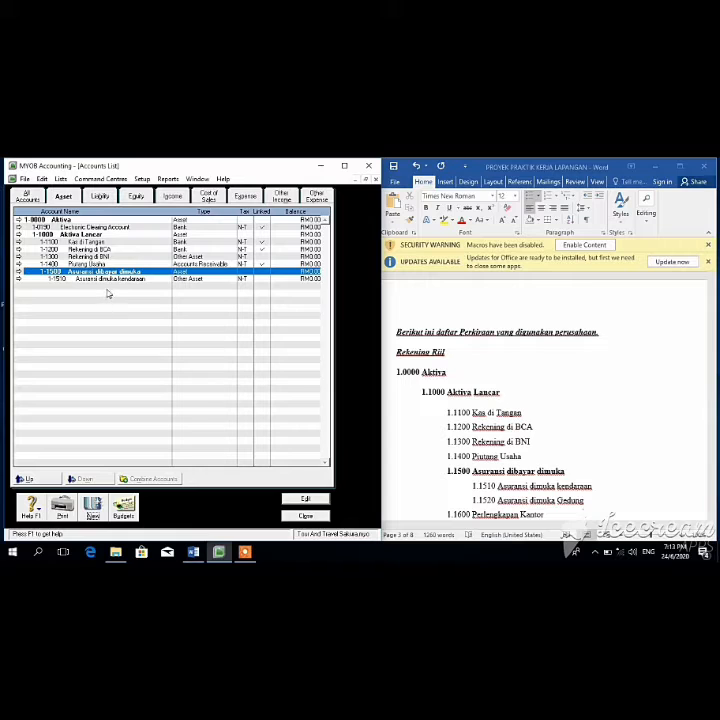
{"action": "left_click", "coordinate": [100, 512]}
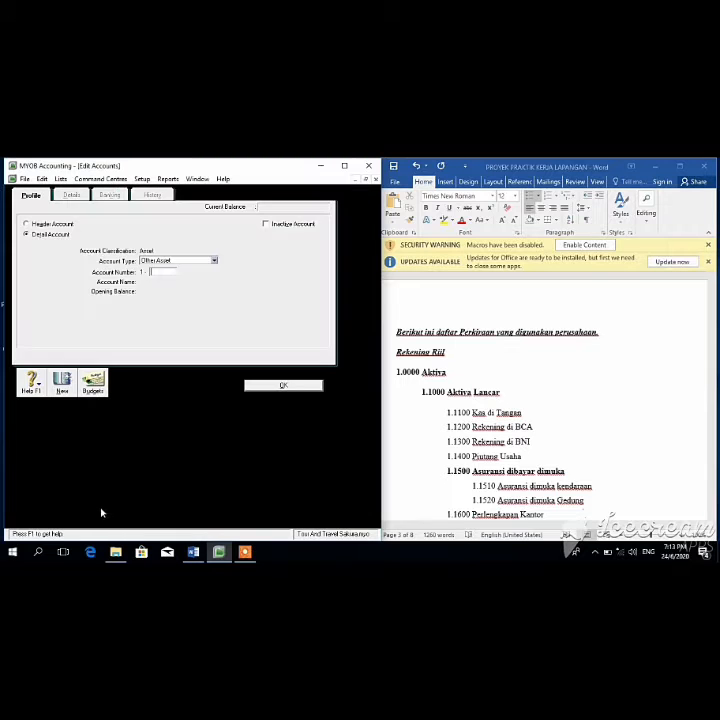
{"action": "type", "text": "1520"}
{"action": "key", "text": "Tab"}
{"action": "type", "text": "Asuransi dibay"}
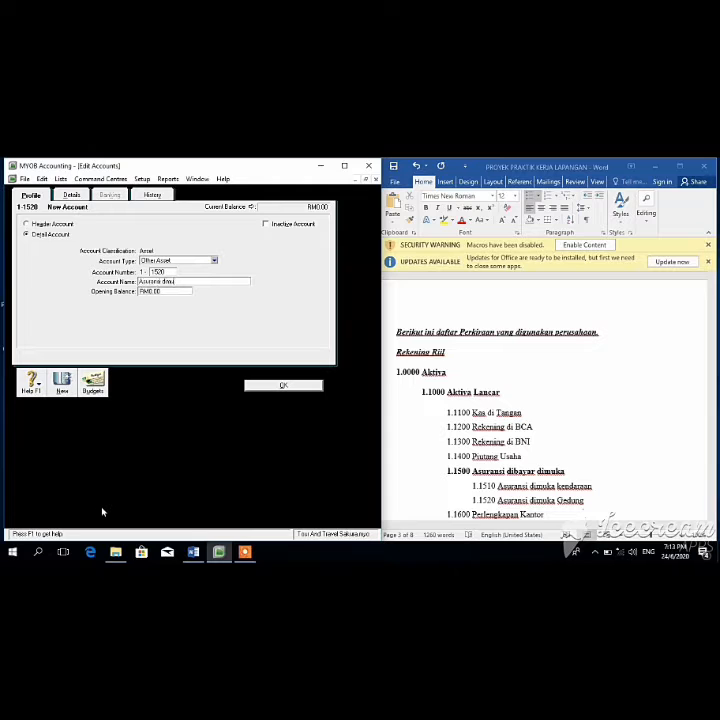
{"action": "type", "text": "a Gedung"}
{"action": "left_click", "coordinate": [282, 388]}
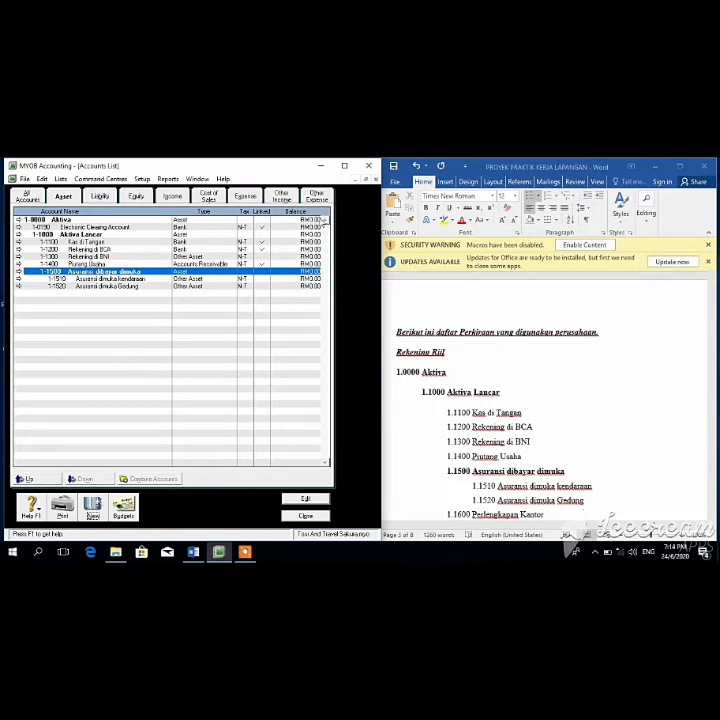
{"action": "left_click", "coordinate": [713, 394]}
{"action": "mouse_move", "coordinate": [712, 350]}
{"action": "left_mouse_down"}
{"action": "mouse_move", "coordinate": [713, 359]}
{"action": "mouse_move", "coordinate": [712, 352]}
{"action": "left_mouse_up"}
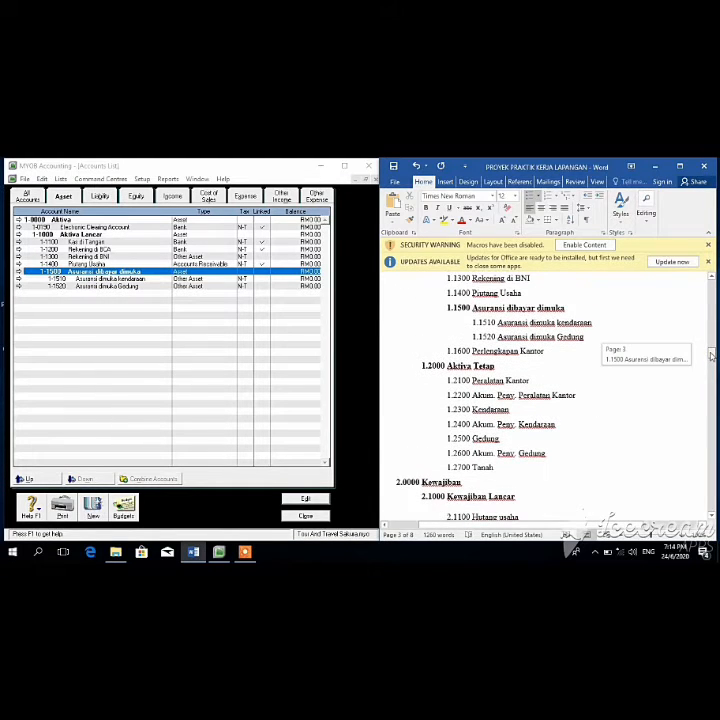
Step: Add asset account 1-1600 Perlengkapan Kantor
{"action": "left_click", "coordinate": [92, 508]}
{"action": "type", "text": "16"}
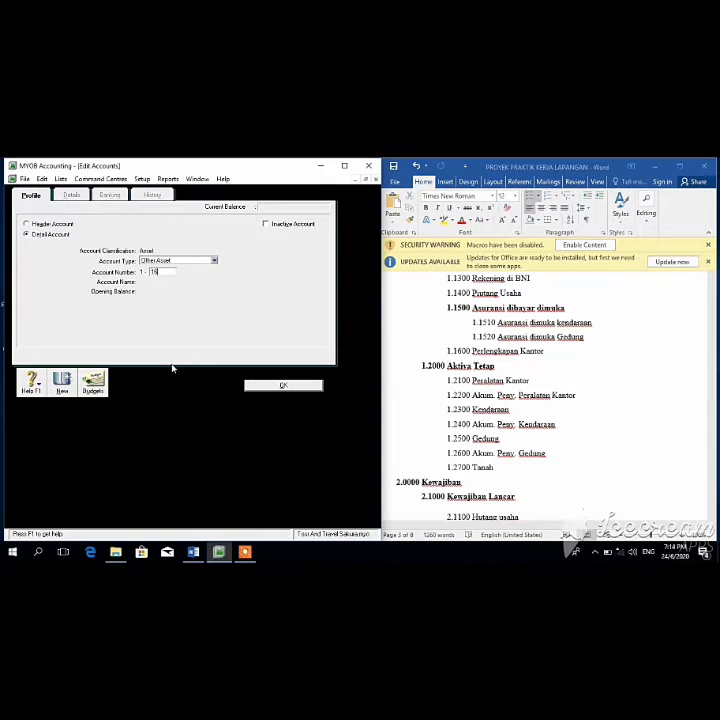
{"action": "type", "text": "00"}
{"action": "key", "text": "Tab"}
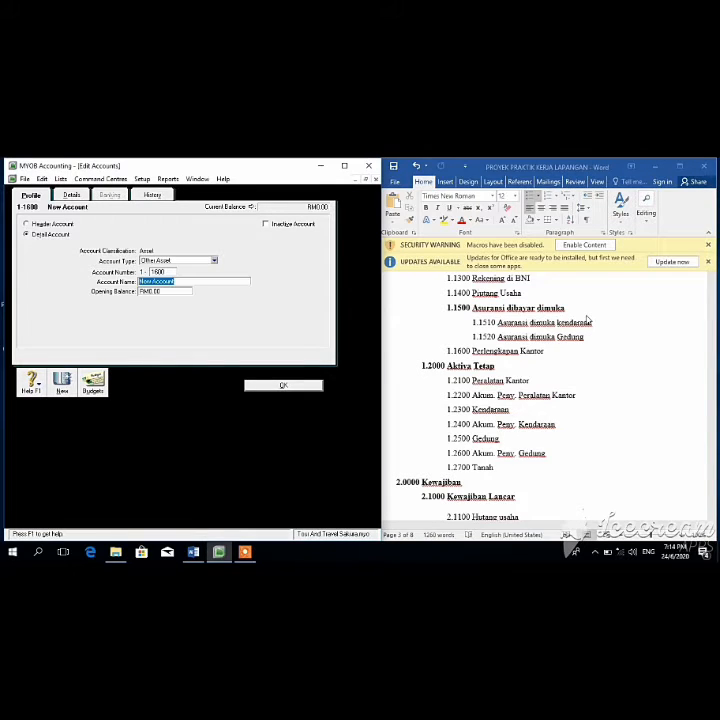
{"action": "type", "text": "Perlengkapan Kantor"}
{"action": "key", "text": "Tab"}
{"action": "left_click", "coordinate": [289, 387]}
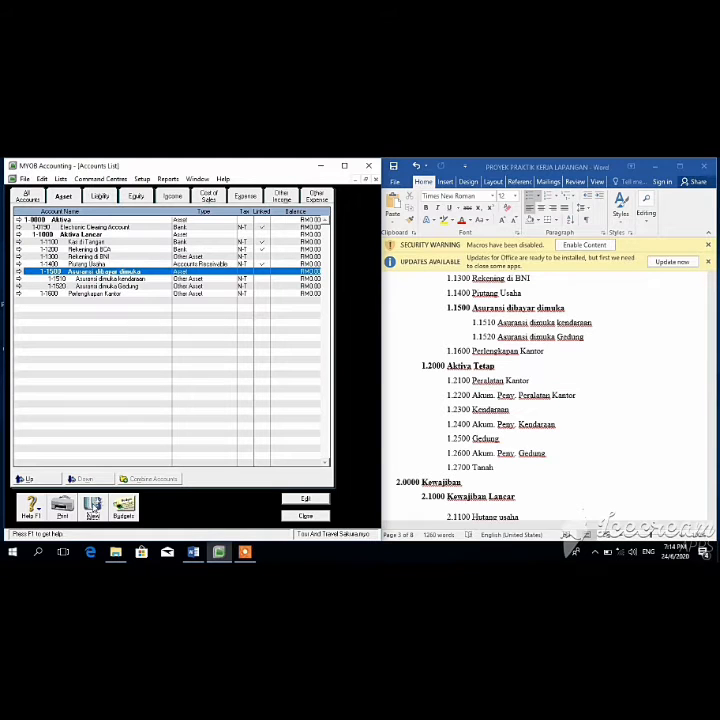
{"action": "left_click", "coordinate": [110, 294]}
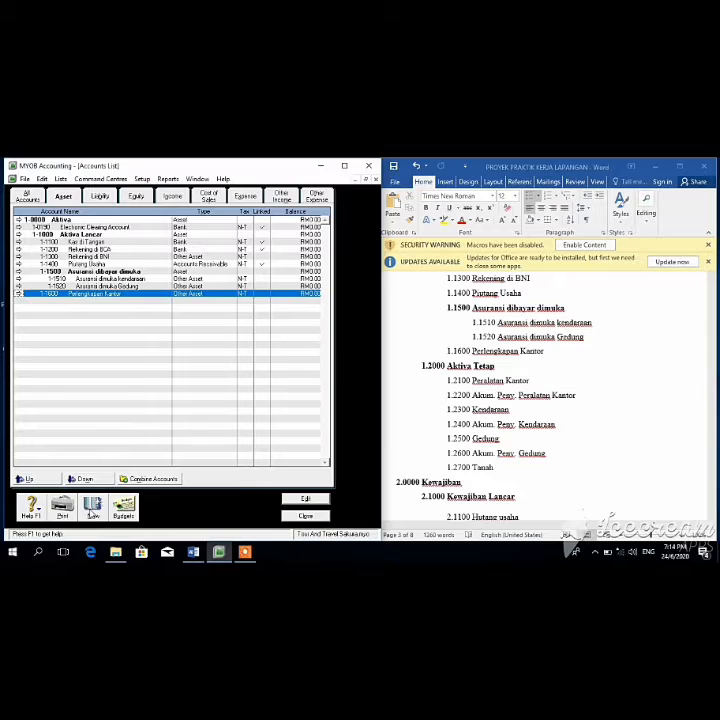
Step: Create header account 1-2000 Aktiva Tetap
{"action": "left_click", "coordinate": [93, 514]}
{"action": "type", "text": "2000"}
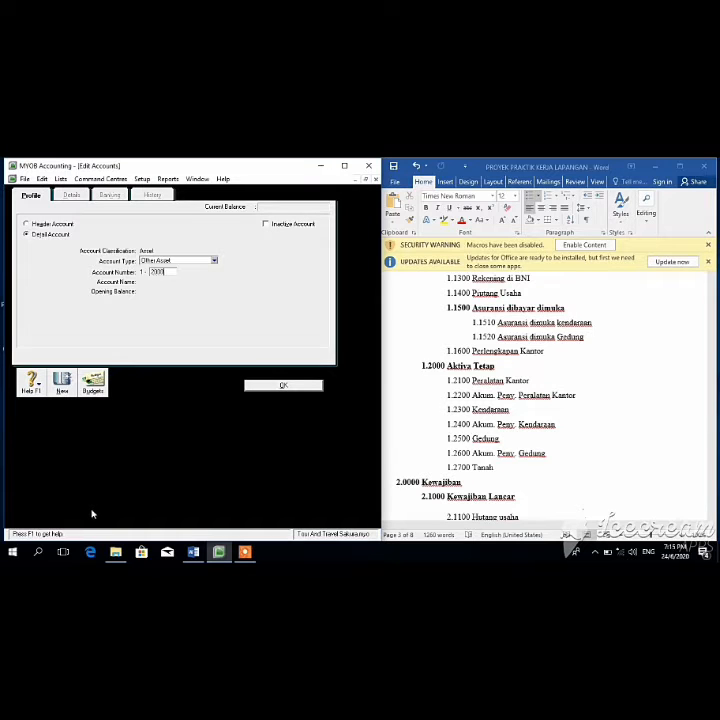
{"action": "key", "text": "Tab"}
{"action": "type", "text": "Aktiva Tetap"}
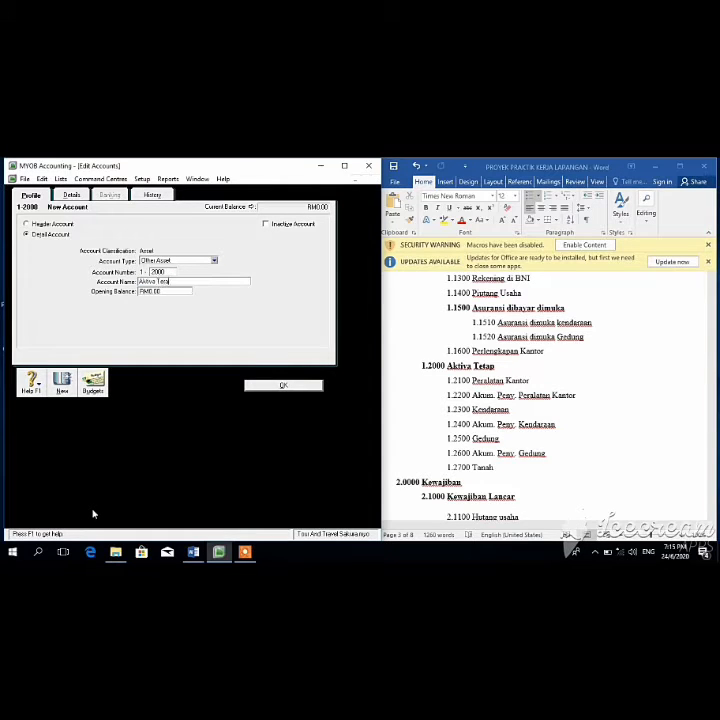
{"action": "left_click", "coordinate": [74, 224]}
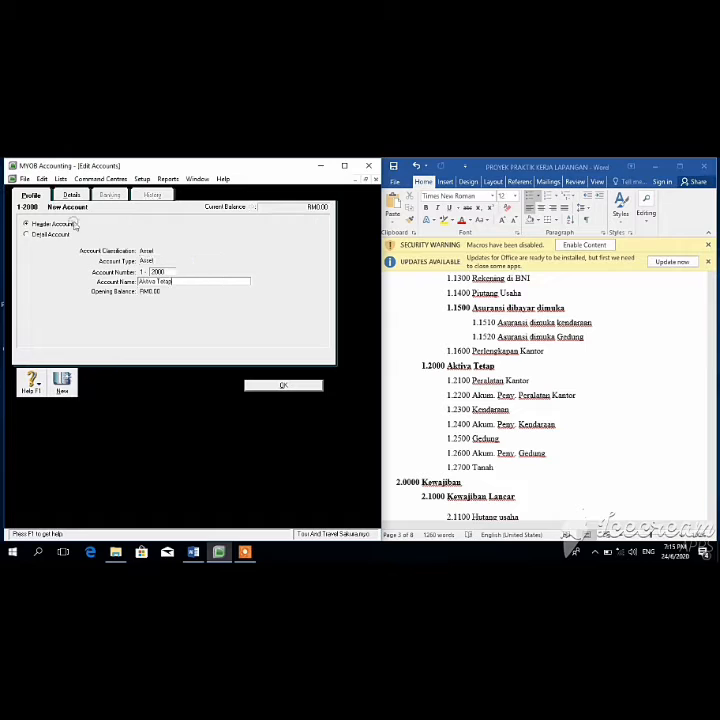
{"action": "left_click", "coordinate": [288, 387]}
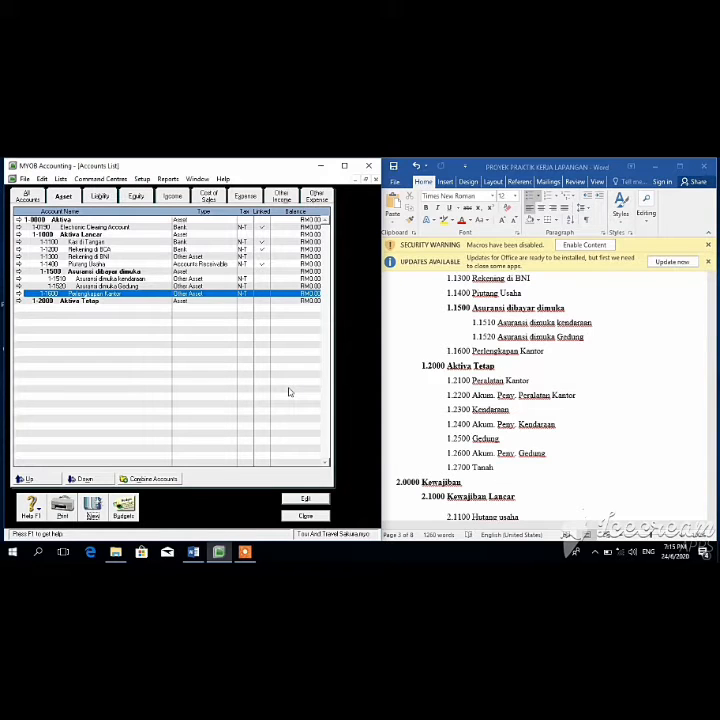
{"action": "left_click_drag", "start_coordinate": [715, 426], "coordinate": [713, 353]}
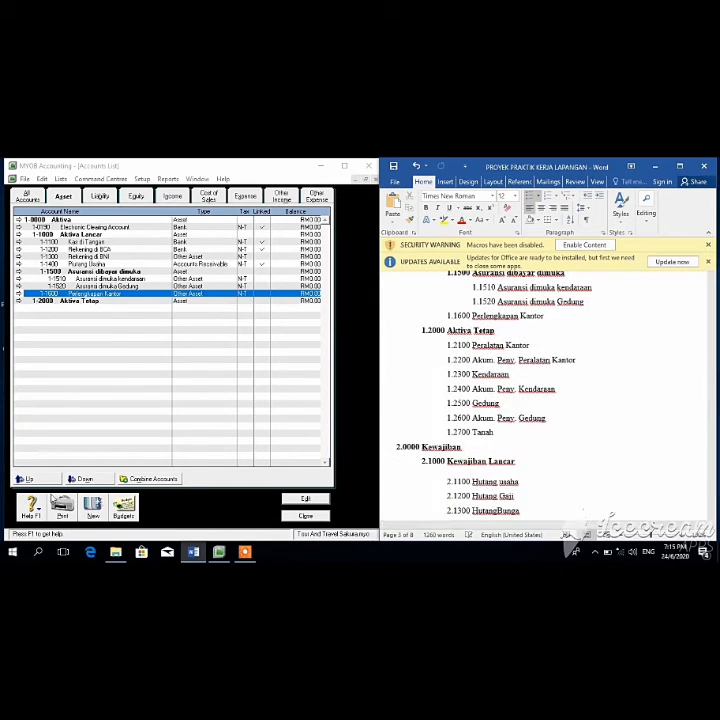
Step: Add fixed-asset account 1-2100 Peralatan Kantor
{"action": "left_click", "coordinate": [94, 510]}
{"action": "type", "text": "1"}
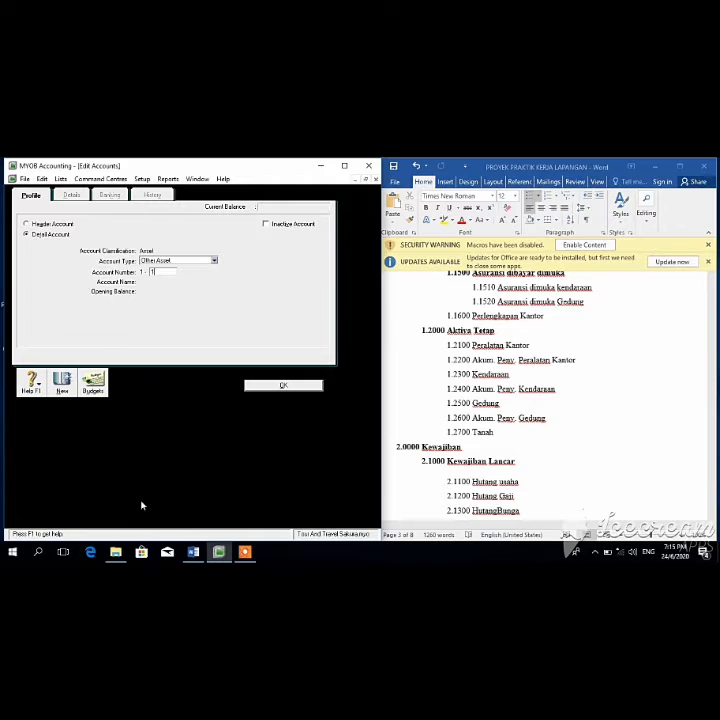
{"action": "type", "text": "210"}
{"action": "key", "text": "BackSpace"}
{"action": "key", "text": "BackSpace"}
{"action": "key", "text": "BackSpace"}
{"action": "type", "text": "2100"}
{"action": "key", "text": "Tab"}
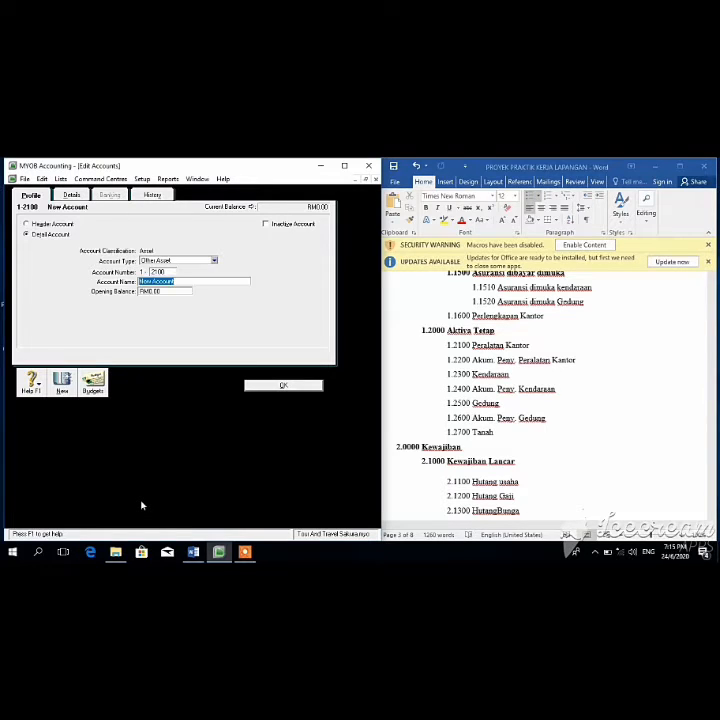
{"action": "type", "text": "Peralatan Kantor"}
{"action": "key", "text": "Tab"}
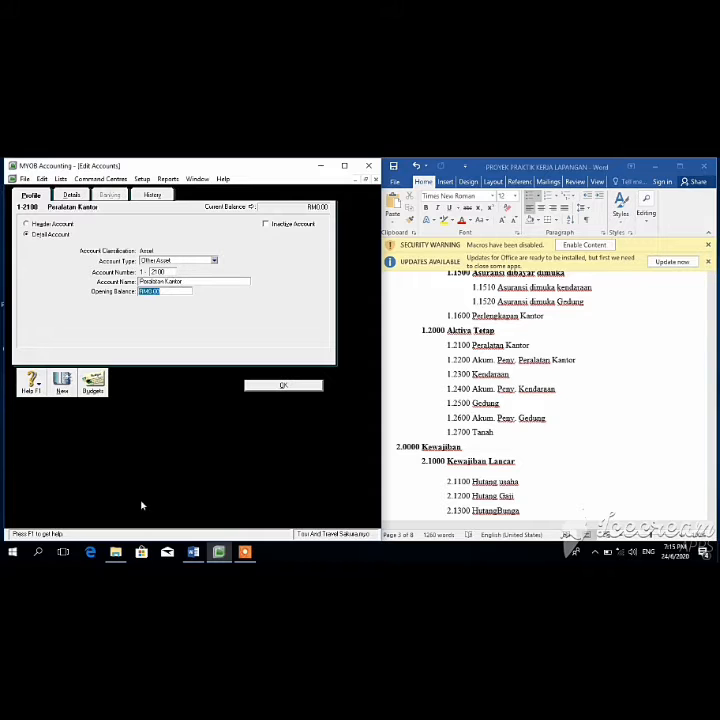
{"action": "left_click", "coordinate": [303, 389]}
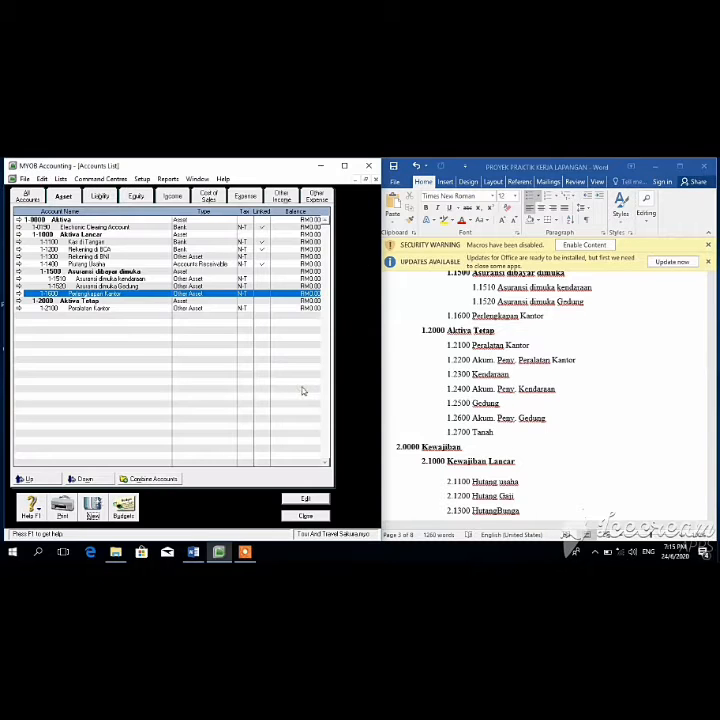
Step: Add 1-2200 office-equipment depreciation account (Akum Peny. Peralatan Kantor) and 1-2300 Kendaraan
{"action": "left_click", "coordinate": [90, 511]}
{"action": "type", "text": "2200"}
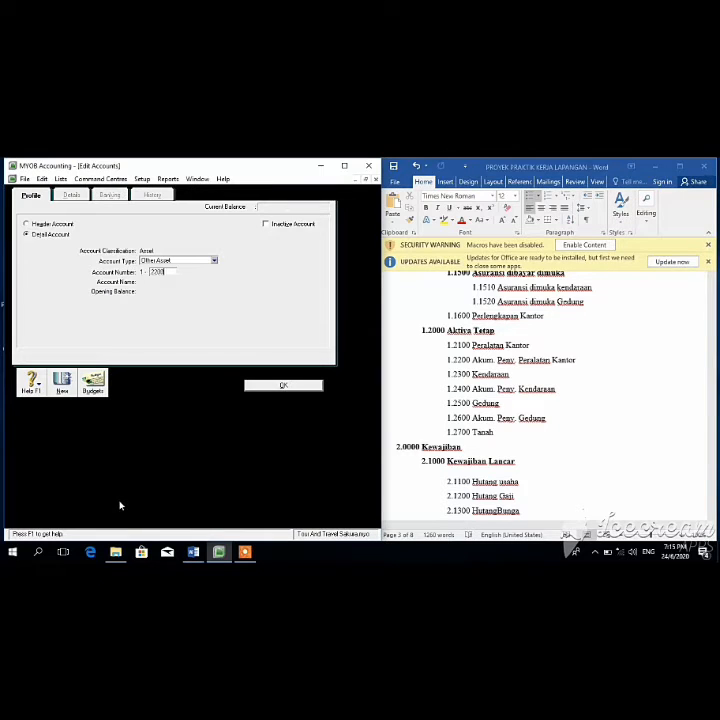
{"action": "key", "text": "Tab"}
{"action": "type", "text": "Akum"}
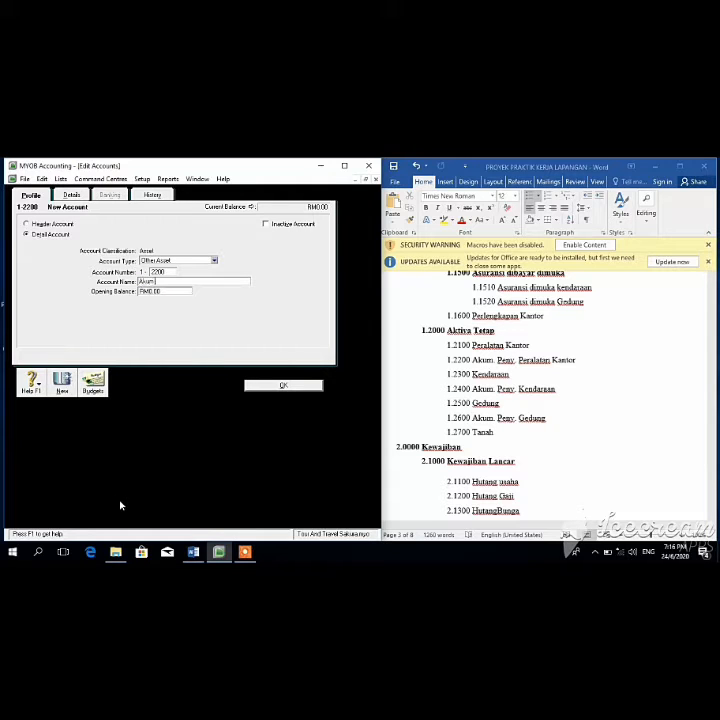
{"action": "type", "text": " Peny. Peralatan Kantor"}
{"action": "left_click", "coordinate": [280, 386]}
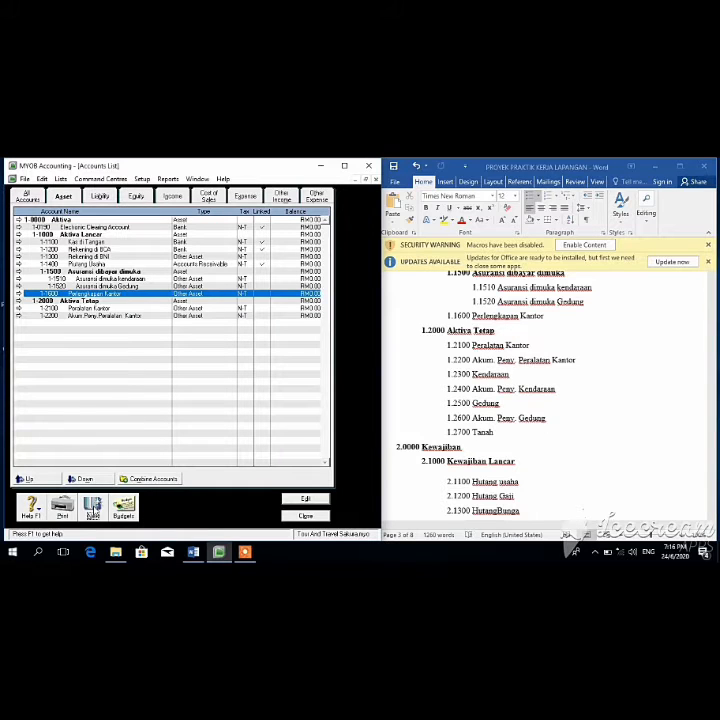
{"action": "left_click", "coordinate": [93, 508]}
{"action": "type", "text": "2300"}
{"action": "key", "text": "Tab"}
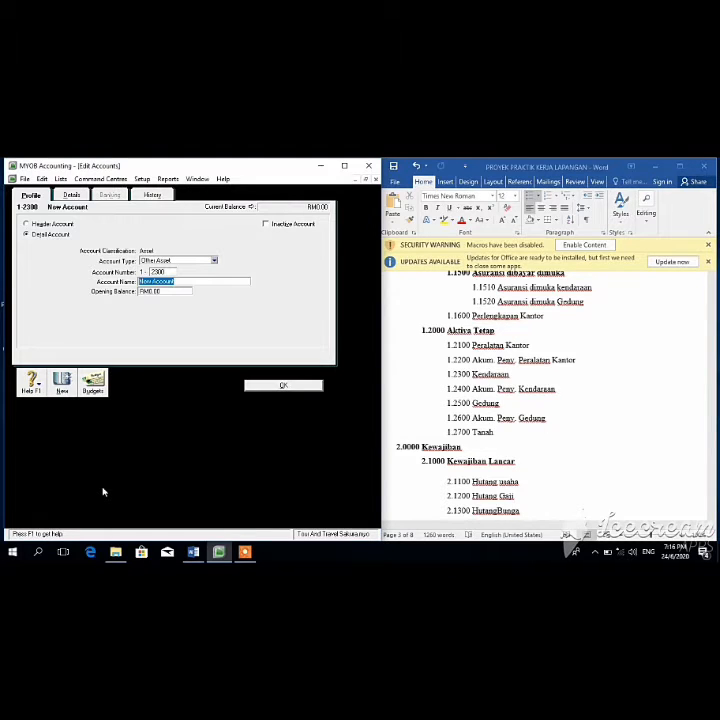
{"action": "type", "text": "Kendaraan"}
{"action": "left_click", "coordinate": [285, 384]}
Step: Add accounts 1-2400 Akum Peny Kendaraan and 1-2500 Gedung
{"action": "left_click", "coordinate": [91, 506]}
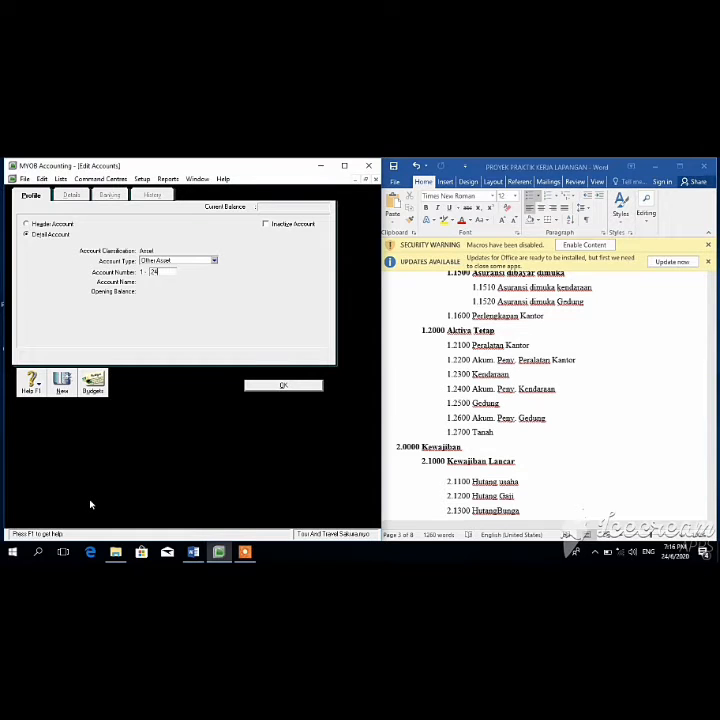
{"action": "type", "text": "2400"}
{"action": "key", "text": "Tab"}
{"action": "type", "text": "A"}
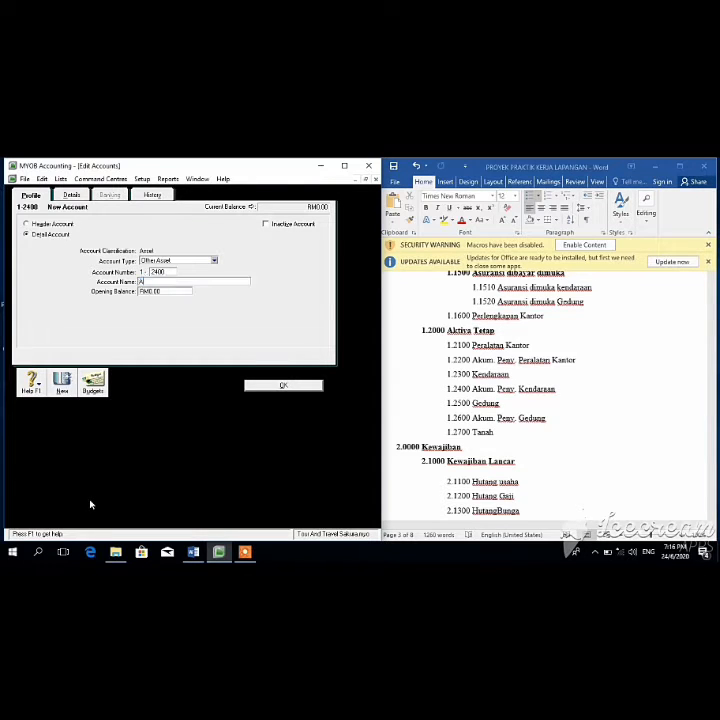
{"action": "type", "text": "kum Peny Kendaraan"}
{"action": "left_click", "coordinate": [270, 389]}
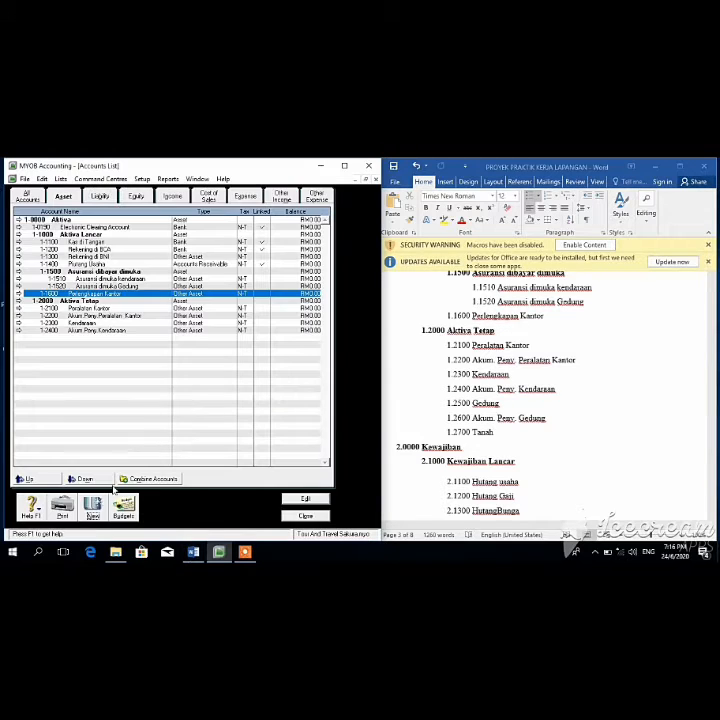
{"action": "left_click", "coordinate": [84, 478]}
{"action": "key", "text": "Tab"}
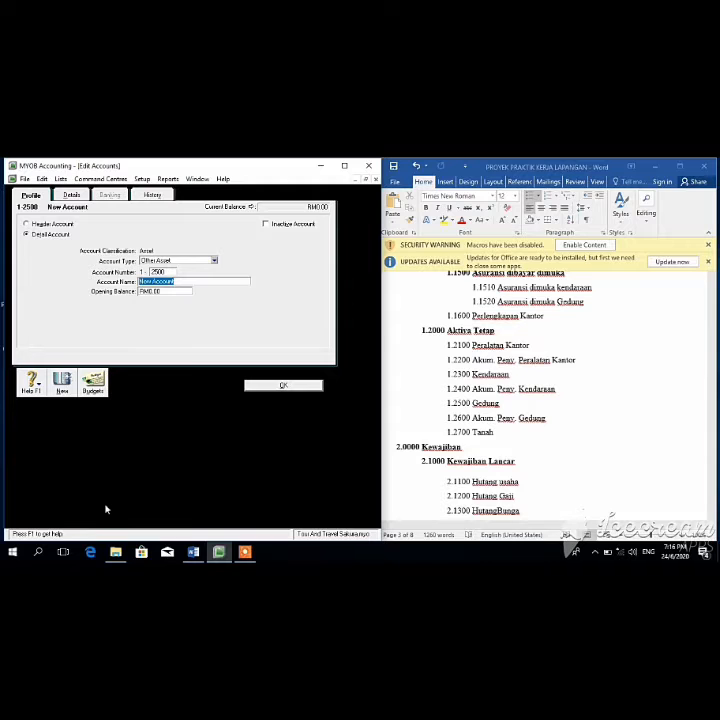
{"action": "type", "text": "Gedung"}
{"action": "left_click", "coordinate": [283, 386]}
Step: Add accounts 1-2600 Akum Peny Gedung and 1-2700 Tanah
{"action": "left_click", "coordinate": [82, 478]}
{"action": "type", "text": "2600"}
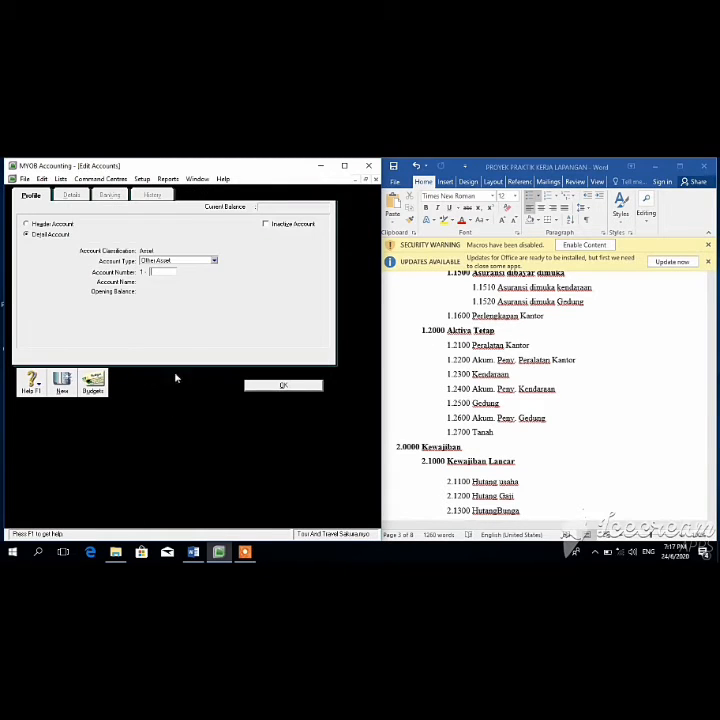
{"action": "key", "text": "Tab"}
{"action": "type", "text": "Ak"}
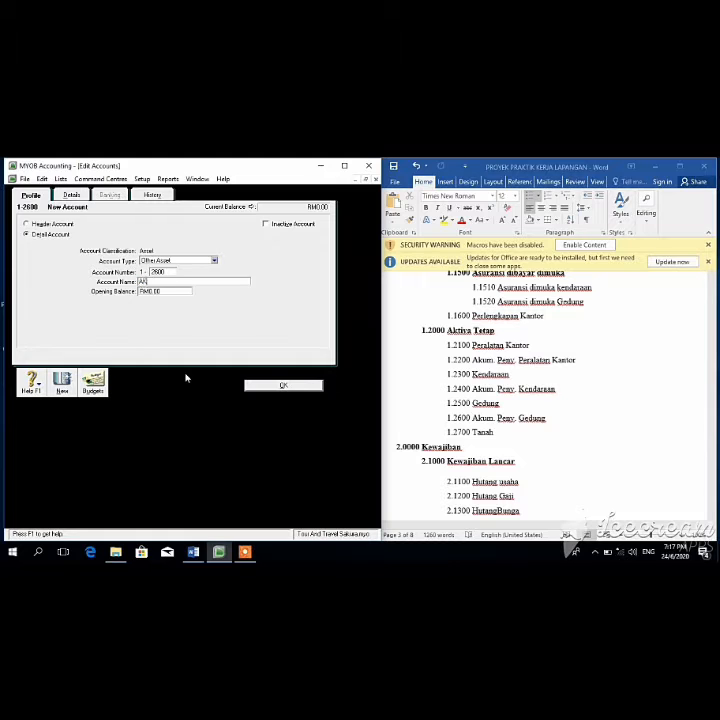
{"action": "type", "text": "um Peny Gedung"}
{"action": "left_click", "coordinate": [280, 388]}
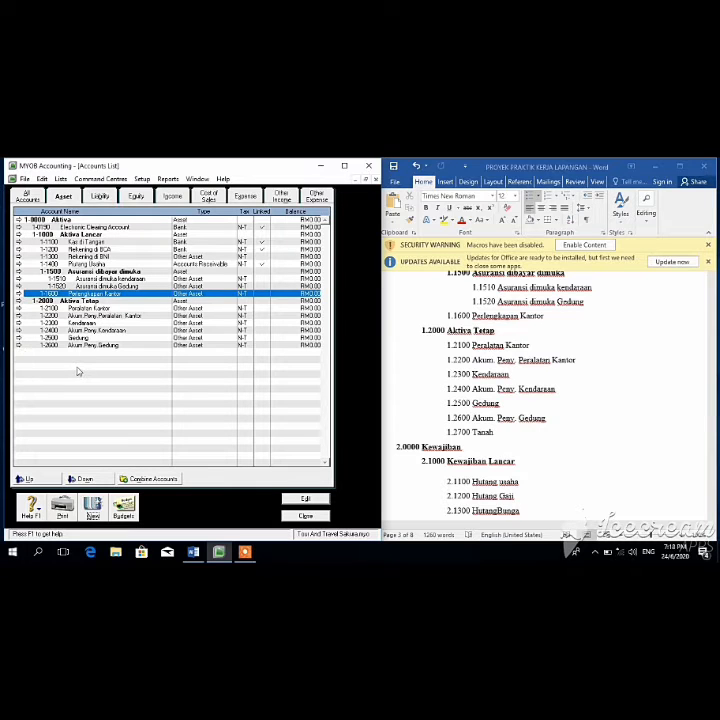
{"action": "left_click", "coordinate": [86, 513]}
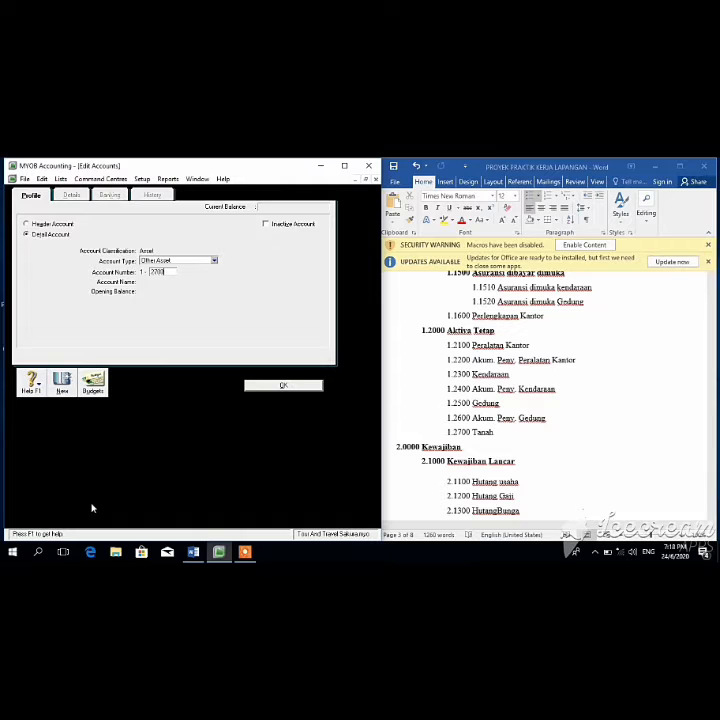
{"action": "type", "text": "2700"}
{"action": "key", "text": "Tab"}
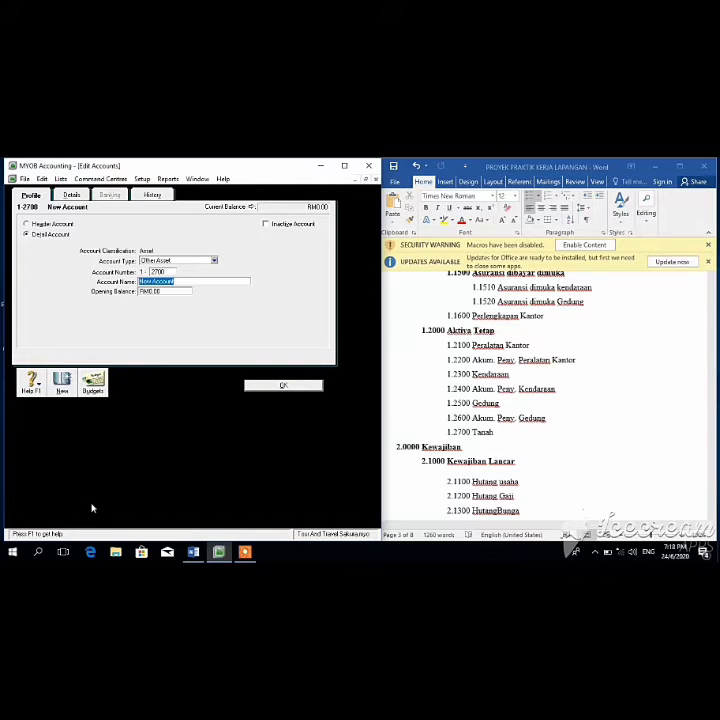
{"action": "key", "text": "BackSpace"}
{"action": "type", "text": "Tanah"}
{"action": "left_click", "coordinate": [283, 385]}
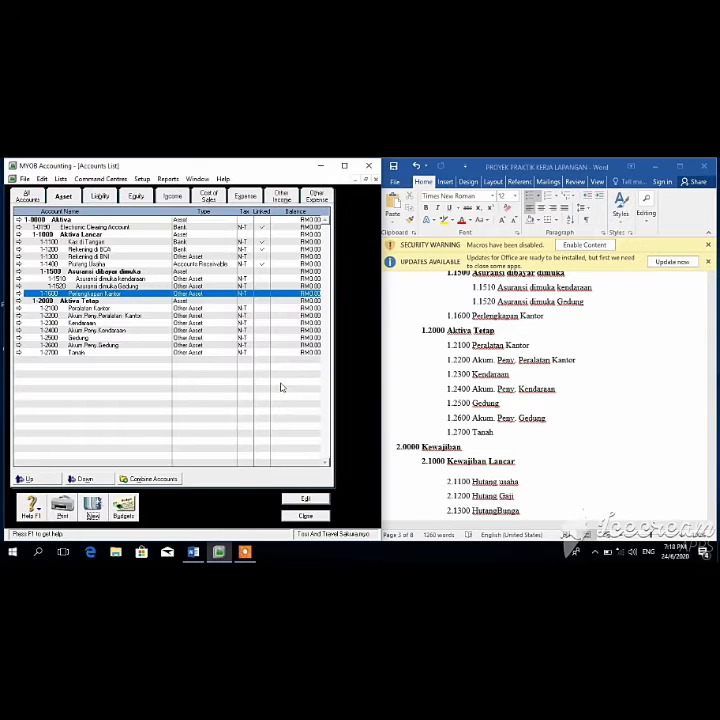
Step: Change the Electronic Clearing Account's number to 1-2800
{"action": "left_click", "coordinate": [62, 228]}
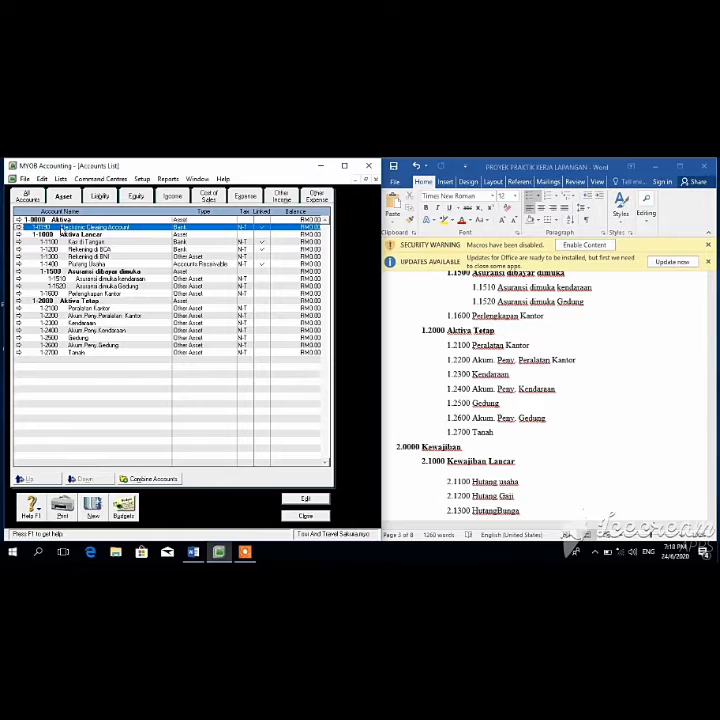
{"action": "right_click", "coordinate": [60, 228]}
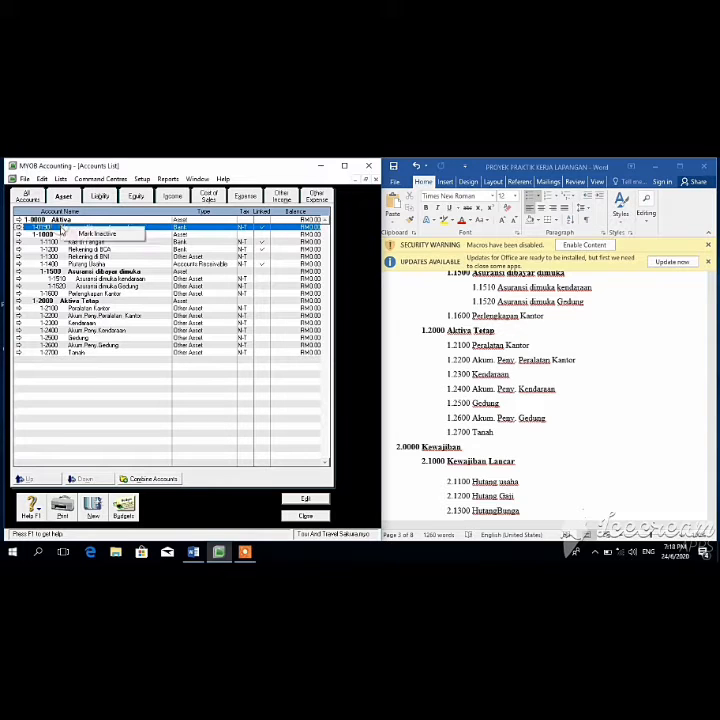
{"action": "left_click", "coordinate": [28, 228]}
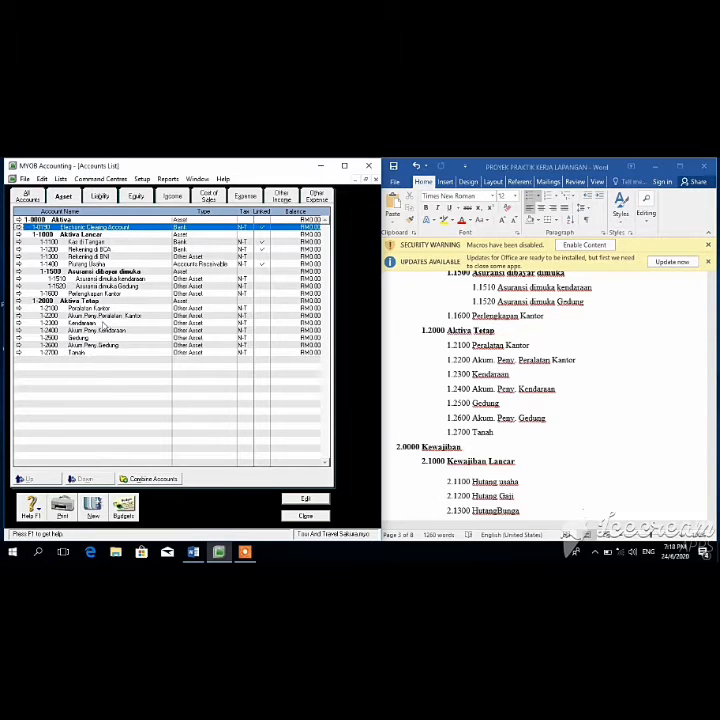
{"action": "left_click", "coordinate": [316, 498]}
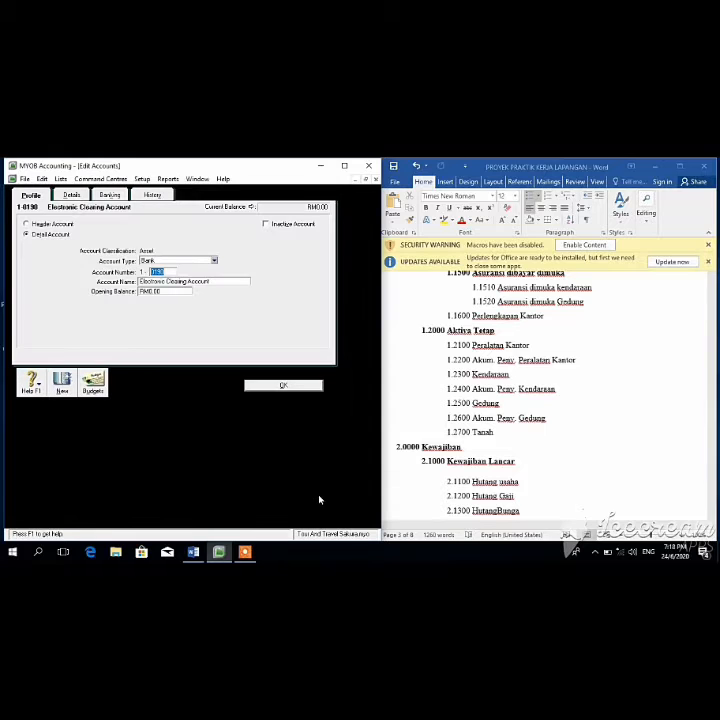
{"action": "key", "text": "BackSpace"}
{"action": "key", "text": "Tab"}
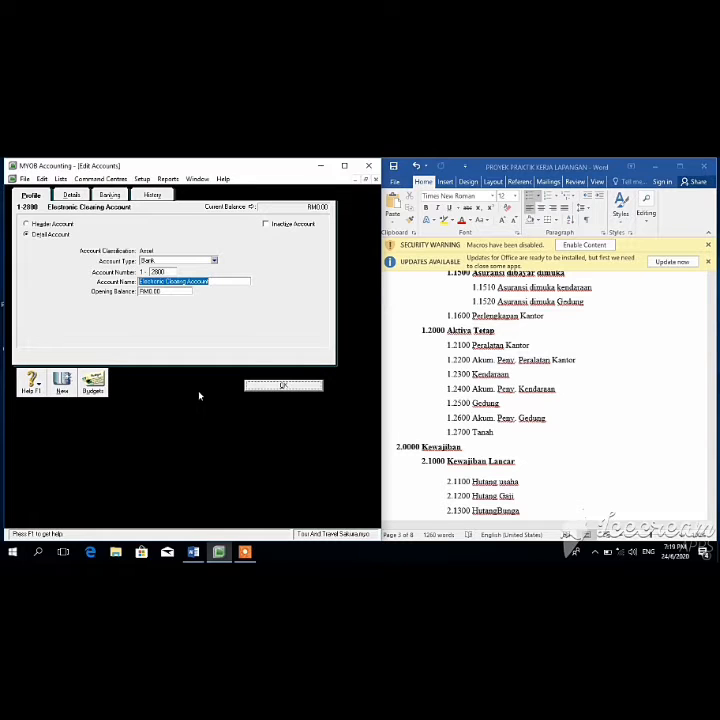
{"action": "left_click", "coordinate": [252, 388]}
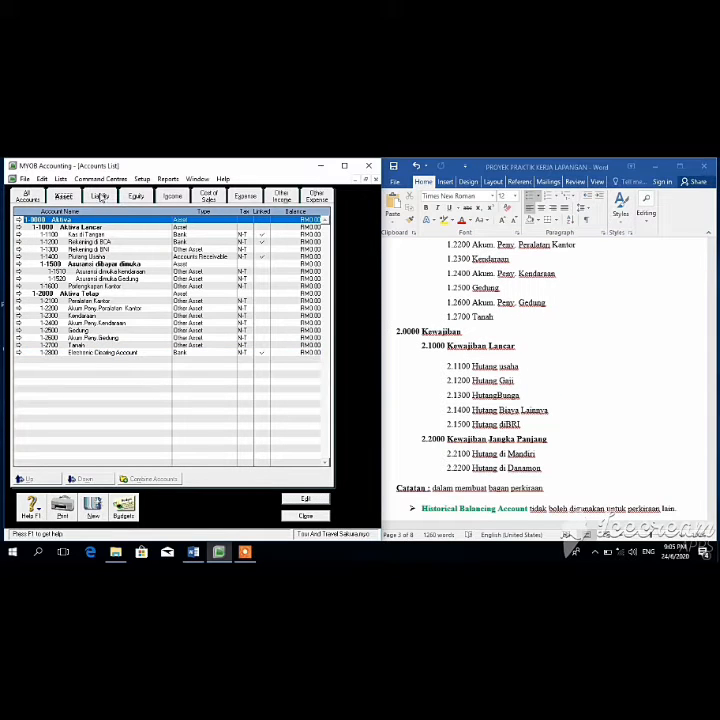
Step: Rename the 2-0000 liabilities header to Kewajiban
{"action": "left_click", "coordinate": [100, 196]}
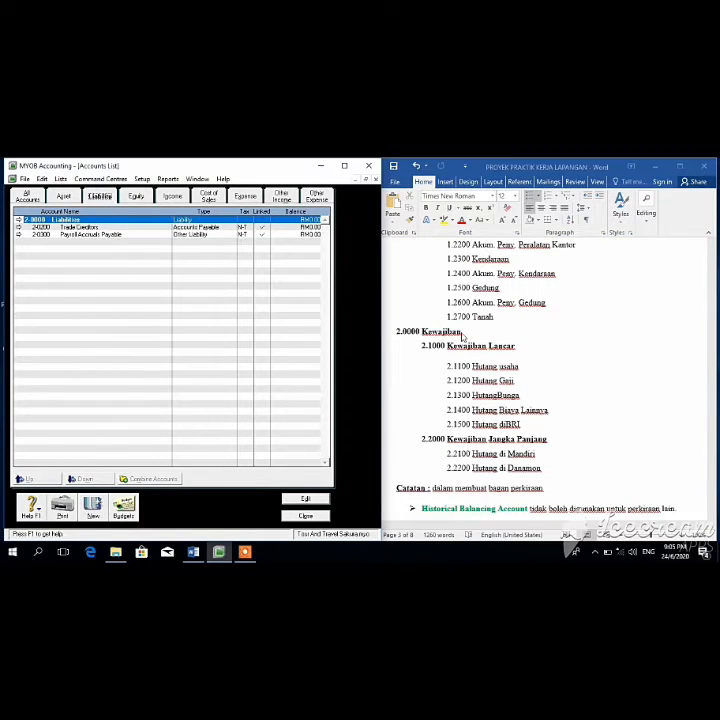
{"action": "left_click", "coordinate": [300, 498]}
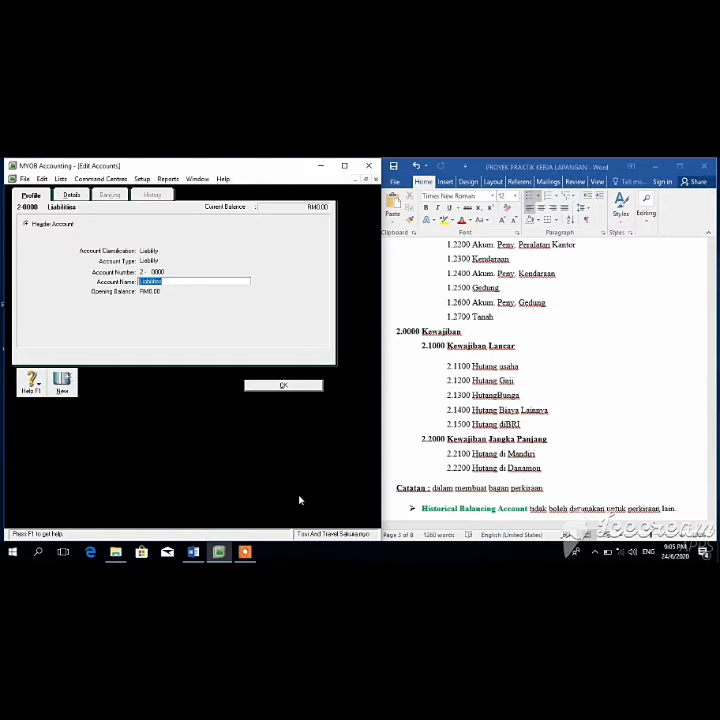
{"action": "type", "text": "KE"}
{"action": "key", "text": "BackSpace"}
{"action": "type", "text": "ewajiban"}
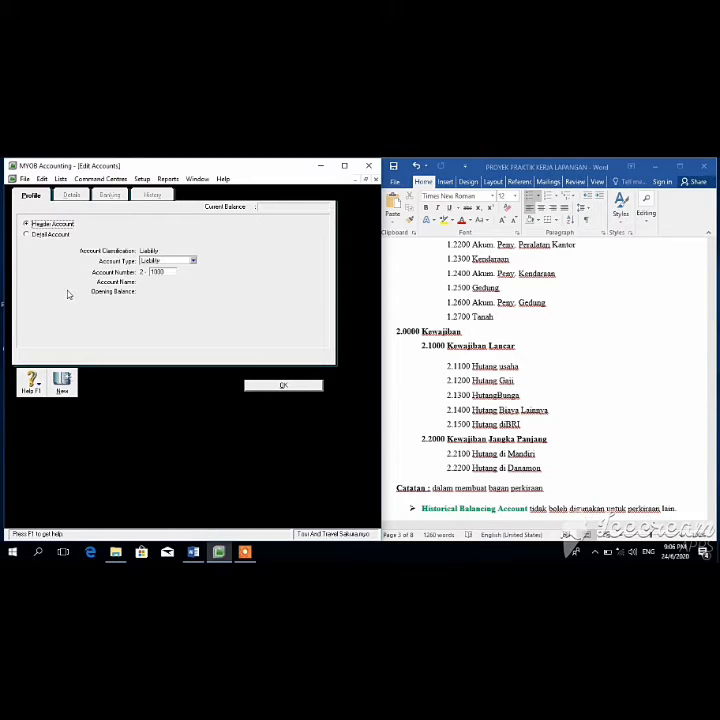
Step: Enter new header account 2-1000 named Kewajiban Lancar
{"action": "key", "text": "Tab"}
{"action": "key", "text": "Tab"}
{"action": "key", "text": "BackSpace"}
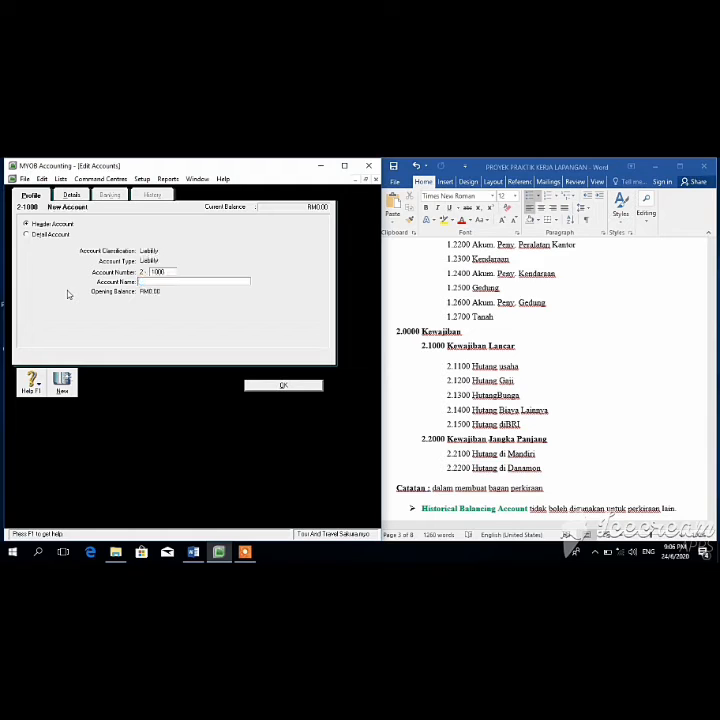
{"action": "type", "text": "Kewajiban Lancar"}
Step: Save the Kewajiban Lancar header, then renumber Trade Creditors to 2-1100 named Hutang usaha
{"action": "left_click", "coordinate": [300, 388]}
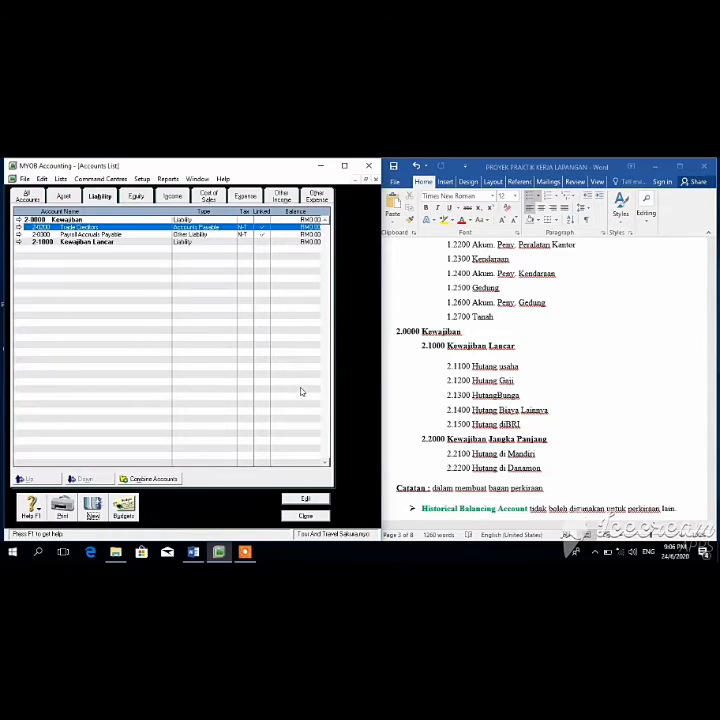
{"action": "left_click", "coordinate": [305, 498]}
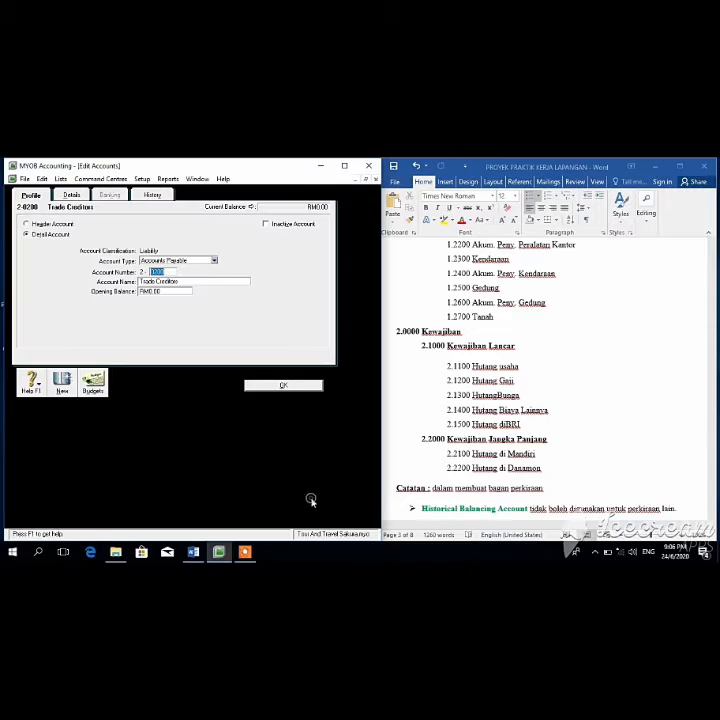
{"action": "key", "text": "BackSpace"}
{"action": "type", "text": "1100"}
{"action": "key", "text": "Tab"}
{"action": "key", "text": "BackSpace"}
{"action": "type", "text": "Hutang usaha"}
{"action": "left_click", "coordinate": [277, 386]}
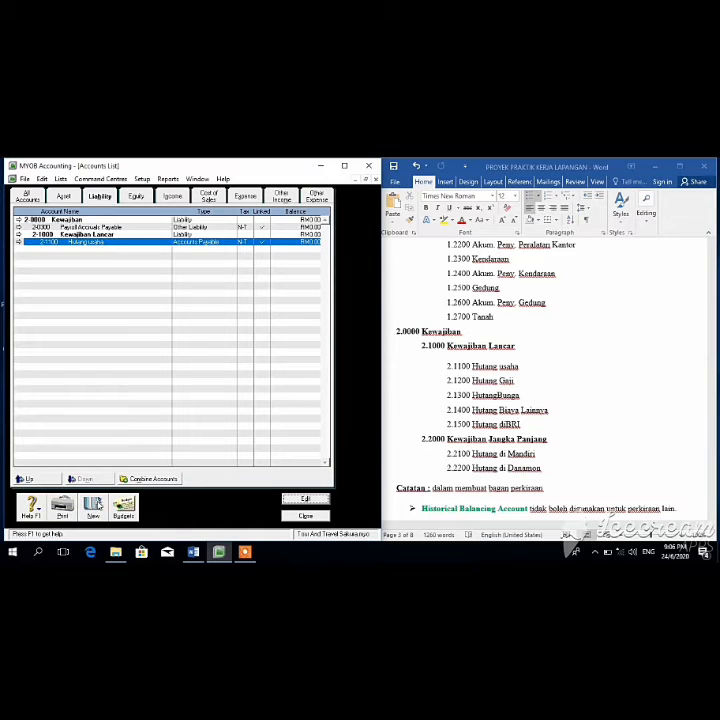
Step: Add liability accounts 2-1200 Hutang Gaji and 2-1300 Hutang Bunga
{"action": "left_click", "coordinate": [93, 507]}
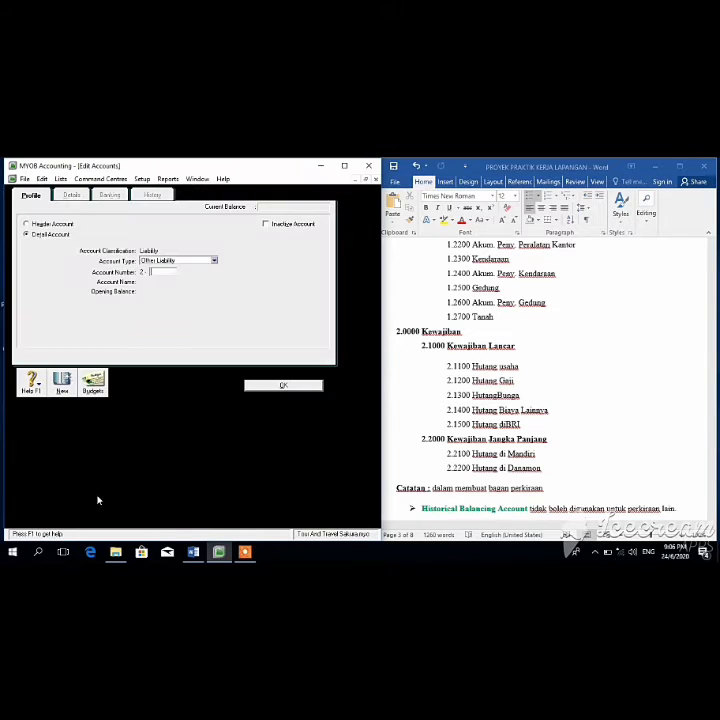
{"action": "type", "text": "1200"}
{"action": "key", "text": "Tab"}
{"action": "type", "text": "Hutang Ga"}
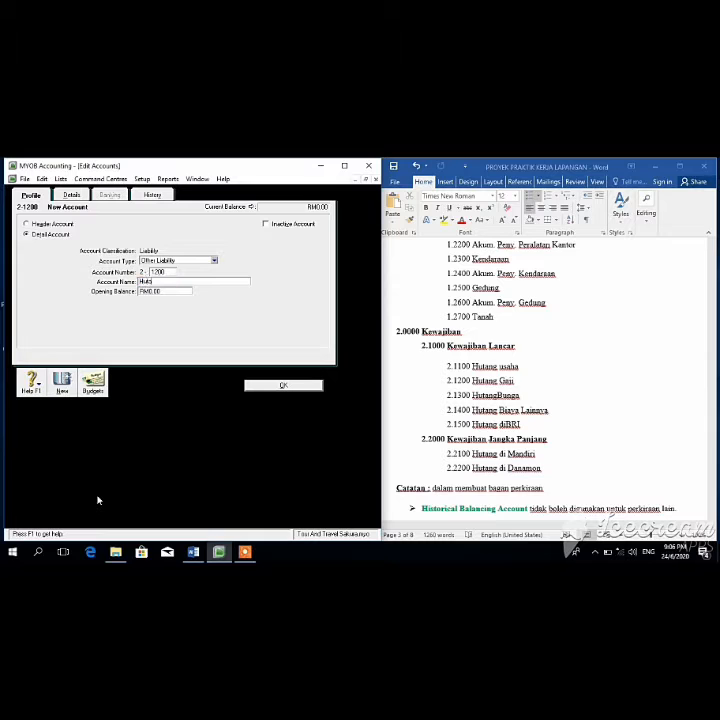
{"action": "left_click", "coordinate": [280, 386]}
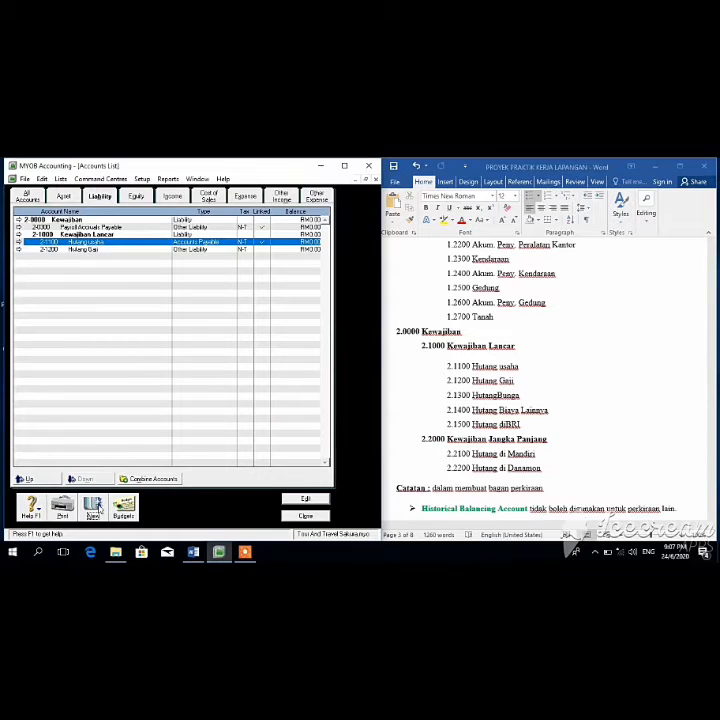
{"action": "left_click", "coordinate": [93, 508]}
{"action": "type", "text": "1300"}
{"action": "key", "text": "Tab"}
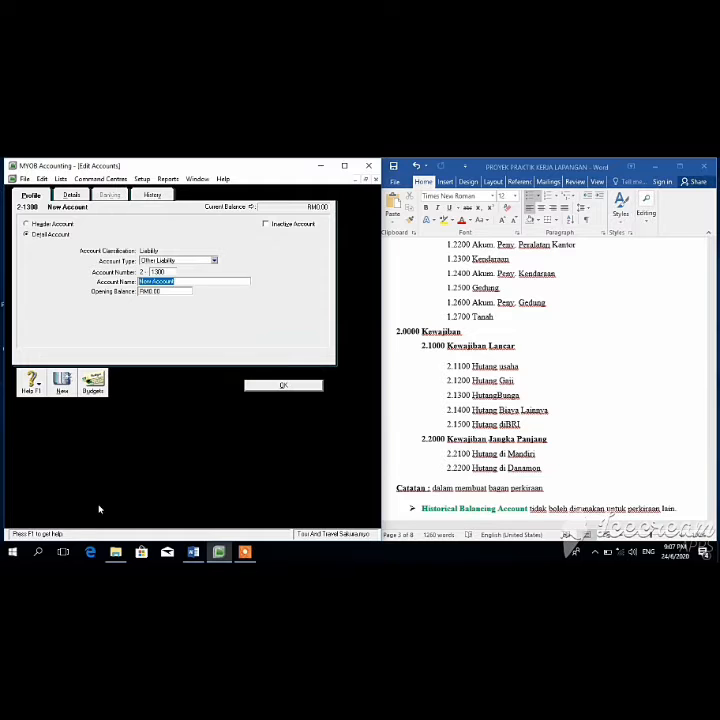
{"action": "type", "text": "Hutang Bunga"}
{"action": "left_click", "coordinate": [257, 387]}
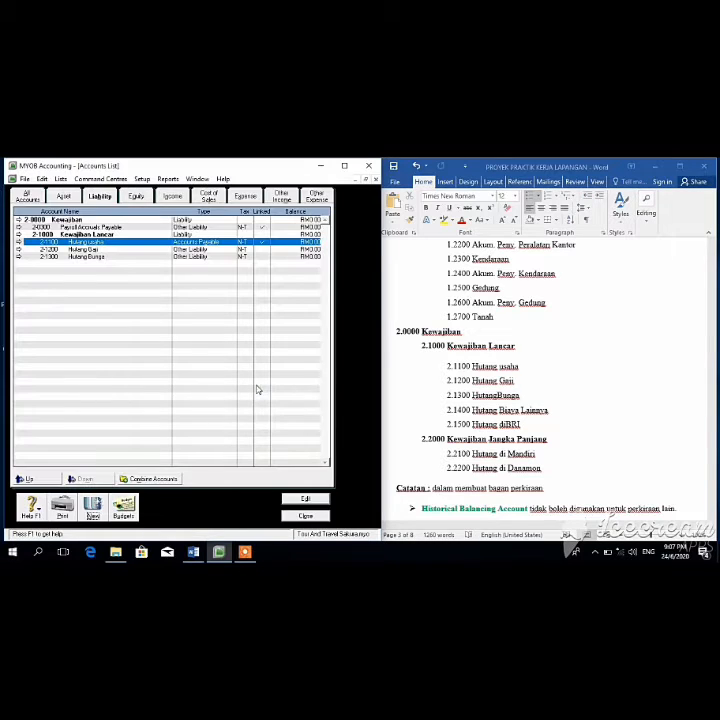
Step: Add liability accounts 2-1400 Hutang Biaya Lainnya and 2-1500 Hutang di BRI
{"action": "left_click", "coordinate": [93, 508]}
{"action": "type", "text": "1400"}
{"action": "key", "text": "Tab"}
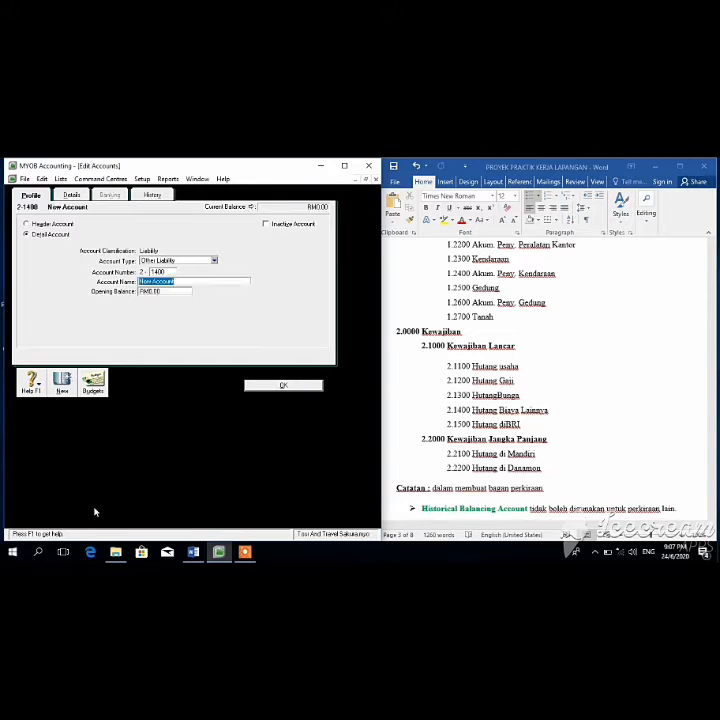
{"action": "type", "text": "Hutang Biaya Lainnya"}
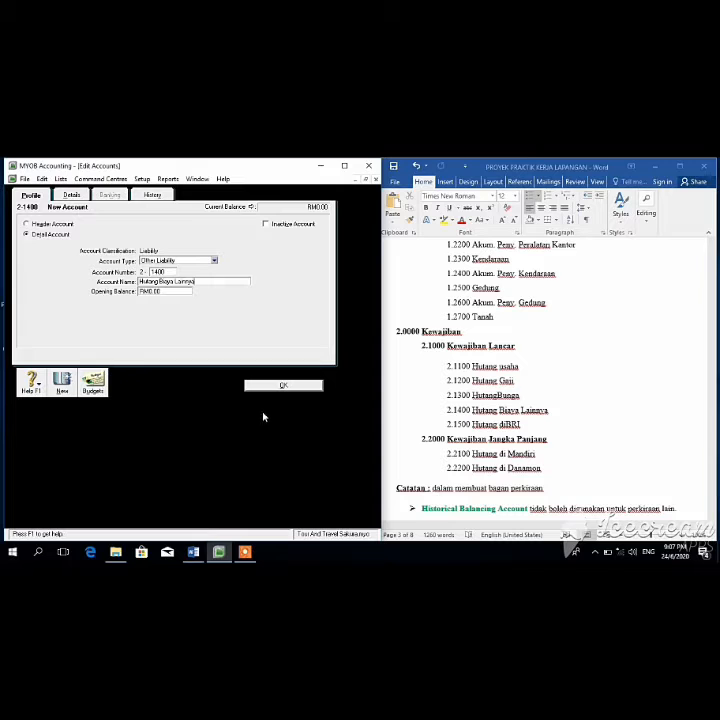
{"action": "left_click", "coordinate": [278, 386]}
{"action": "left_click", "coordinate": [93, 508]}
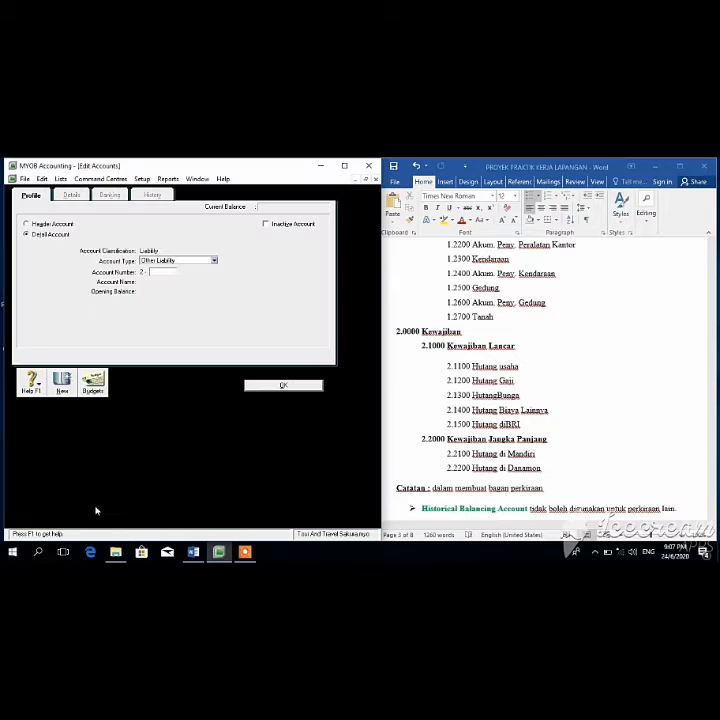
{"action": "type", "text": "1500"}
{"action": "key", "text": "Tab"}
{"action": "type", "text": "H"}
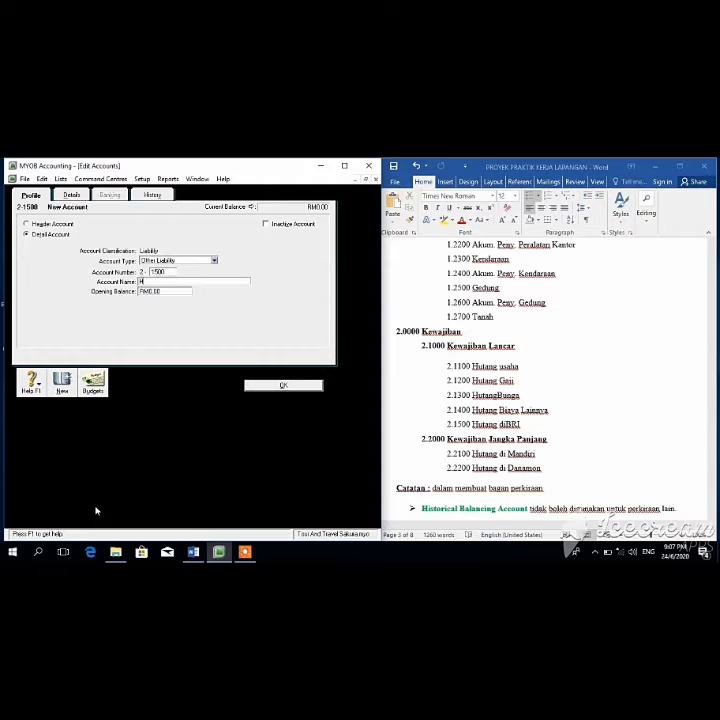
{"action": "type", "text": "utang di BRI"}
{"action": "left_click", "coordinate": [283, 385]}
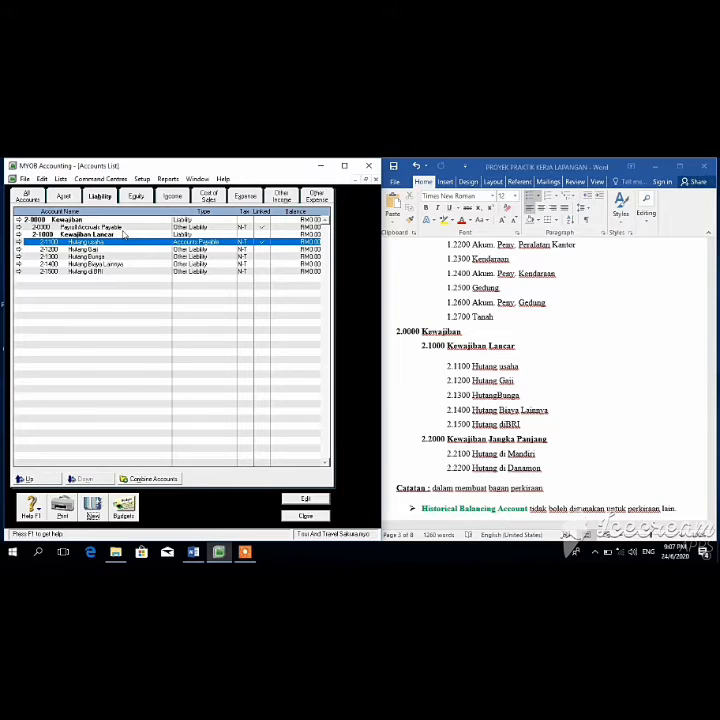
{"action": "left_click", "coordinate": [92, 507]}
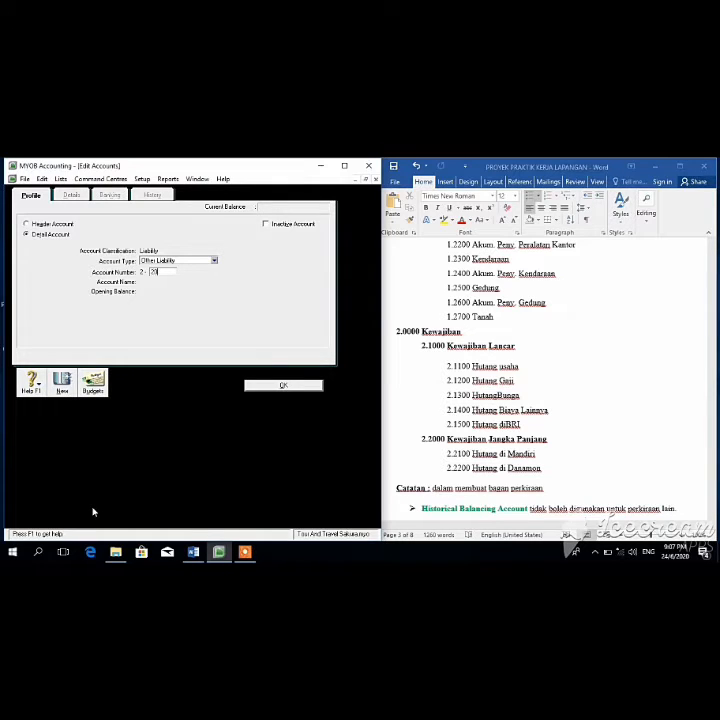
Step: Save 2-2000 Kewajiban Jangka Panjang as a header account
{"action": "left_click", "coordinate": [26, 225]}
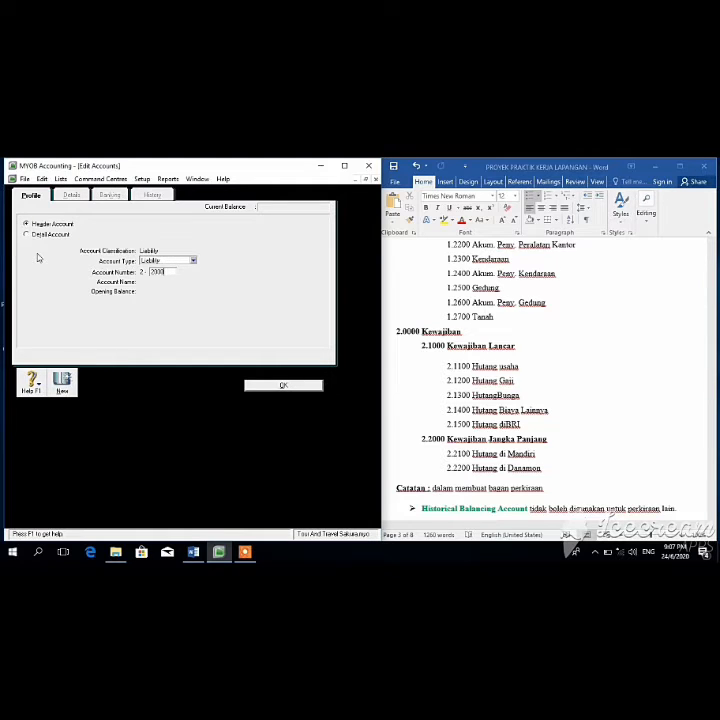
{"action": "key", "text": "Tab"}
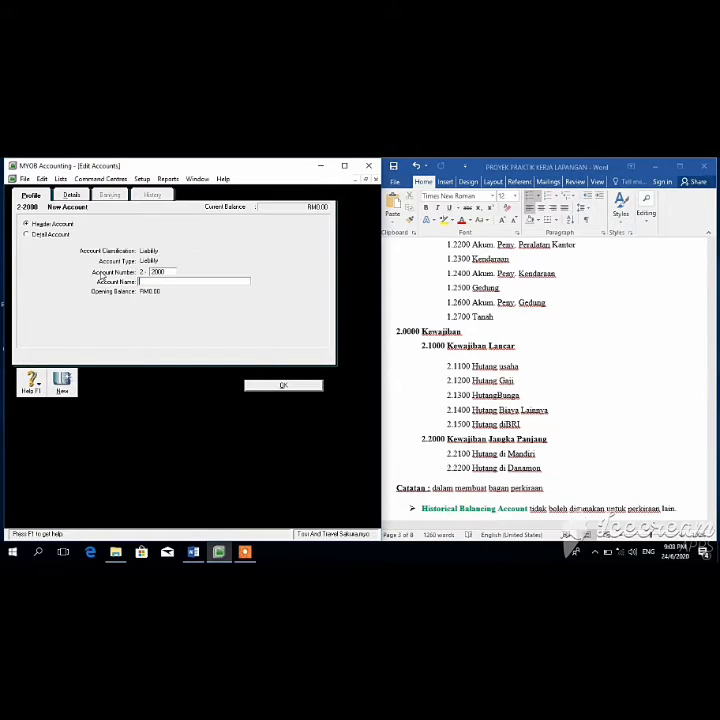
{"action": "type", "text": "Kewajiban Jangka Panjang"}
{"action": "left_click", "coordinate": [283, 386]}
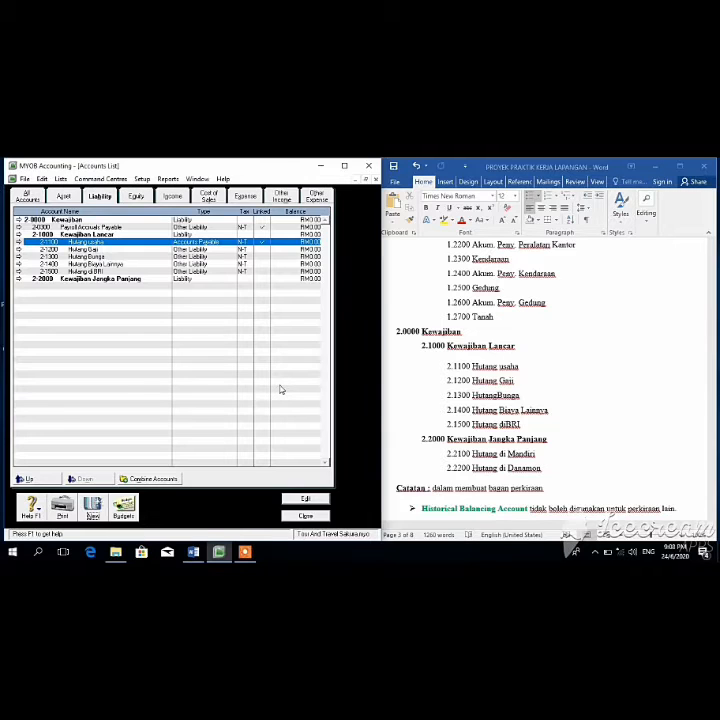
{"action": "left_click", "coordinate": [88, 508]}
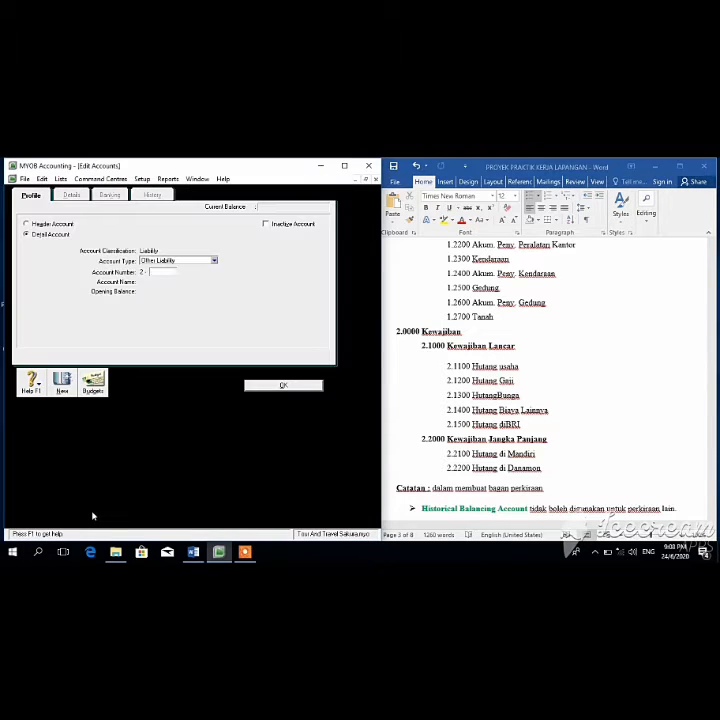
Step: Add accounts 2-2100 Hutang di Mandiri and 2-2200 Hutang di Danamon
{"action": "type", "text": "2100"}
{"action": "key", "text": "Tab"}
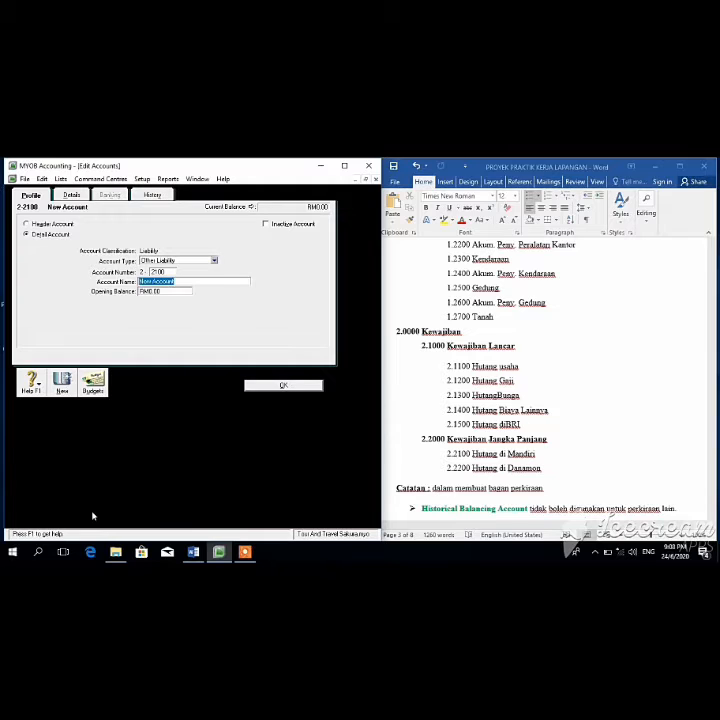
{"action": "type", "text": "Hutang di Mandiri"}
{"action": "left_click", "coordinate": [285, 386]}
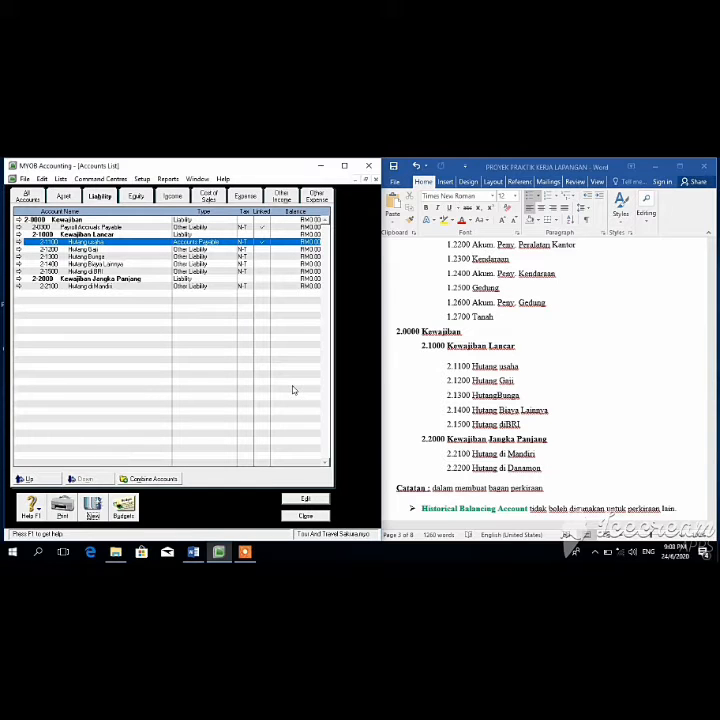
{"action": "left_click", "coordinate": [92, 508]}
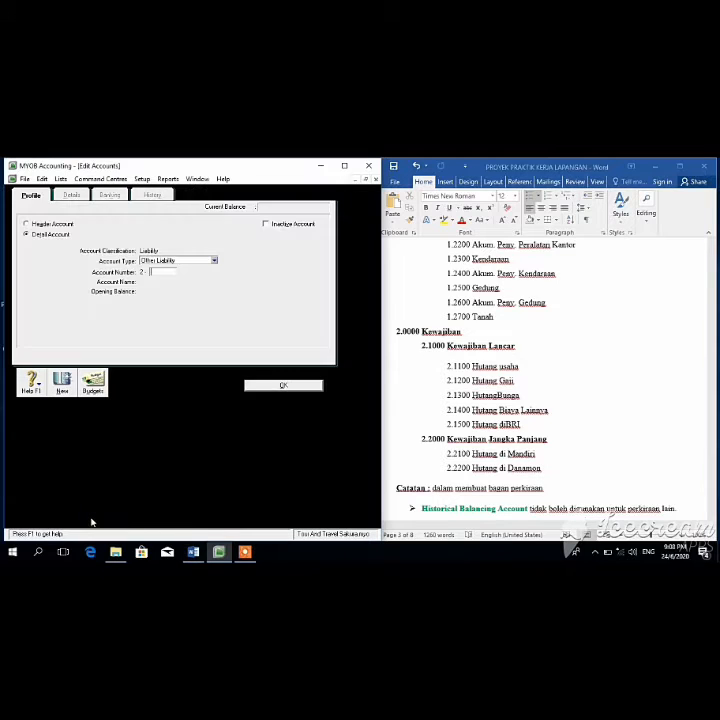
{"action": "type", "text": "2200"}
{"action": "key", "text": "Tab"}
{"action": "type", "text": "Hutang di"}
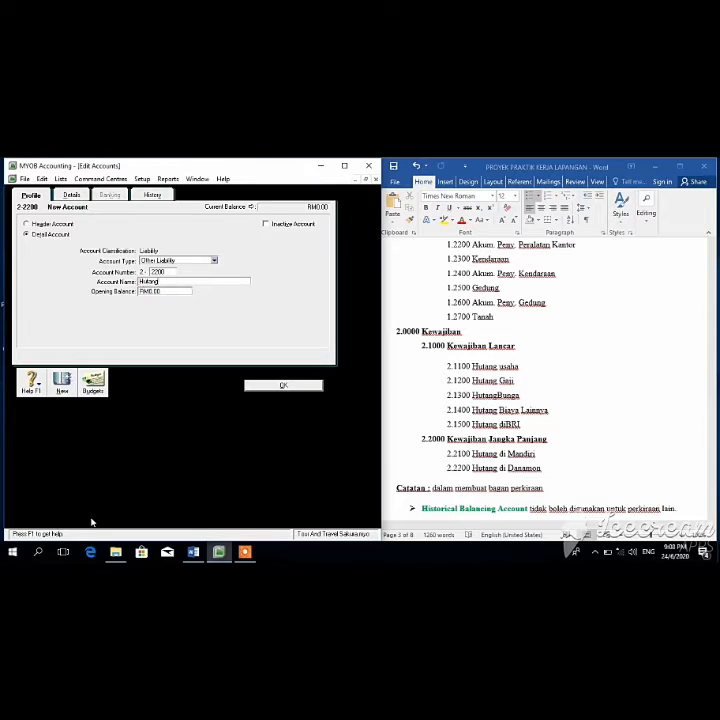
{"action": "type", "text": " Danamon"}
{"action": "left_click", "coordinate": [281, 387]}
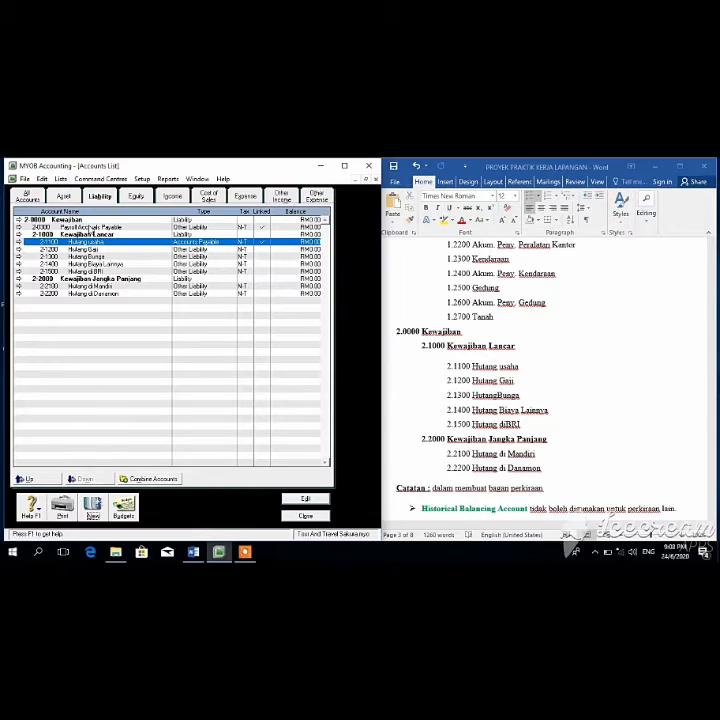
{"action": "left_click", "coordinate": [90, 228]}
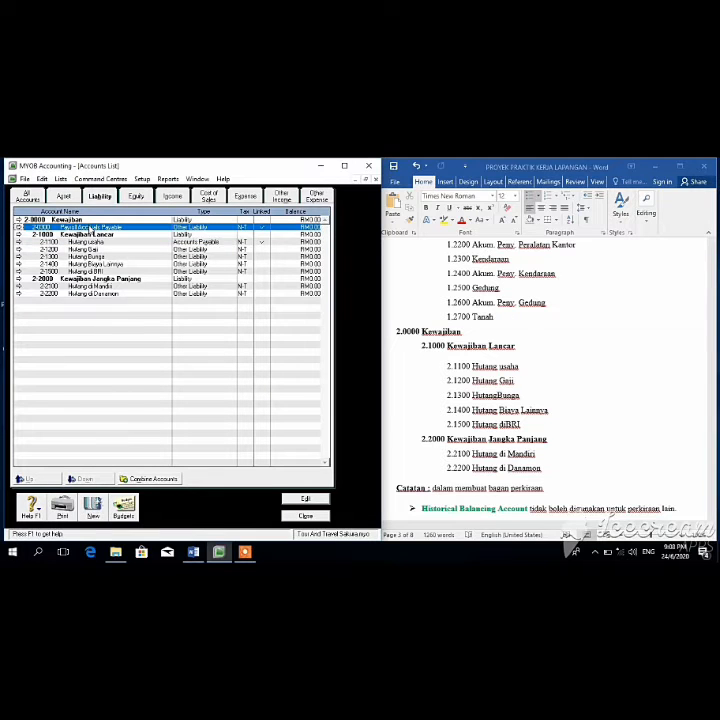
Step: Change Payroll Accruals Payable's number to 2-5000, then show the Equity accounts
{"action": "left_click", "coordinate": [307, 498]}
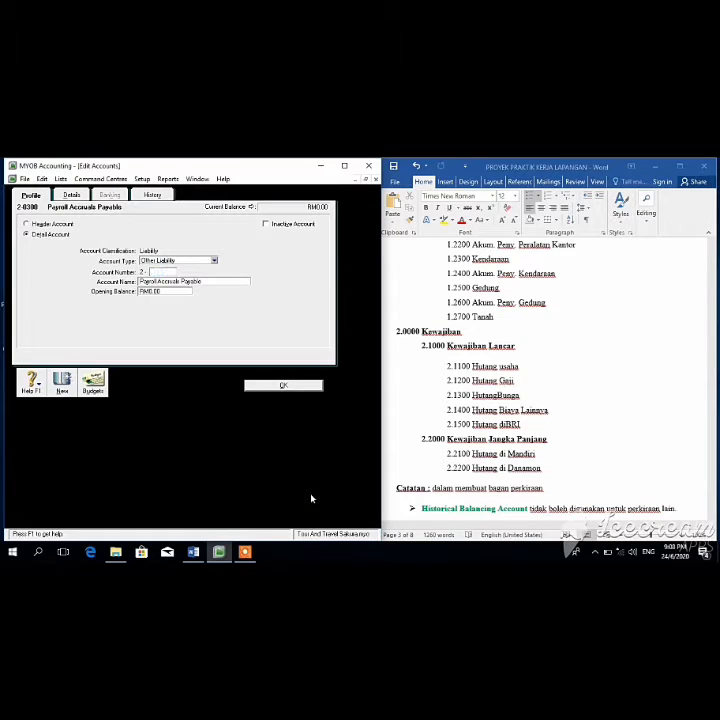
{"action": "key", "text": "BackSpace"}
{"action": "type", "text": "2300"}
{"action": "key", "text": "BackSpace"}
{"action": "key", "text": "BackSpace"}
{"action": "key", "text": "BackSpace"}
{"action": "key", "text": "BackSpace"}
{"action": "type", "text": "5000"}
{"action": "left_click", "coordinate": [290, 392]}
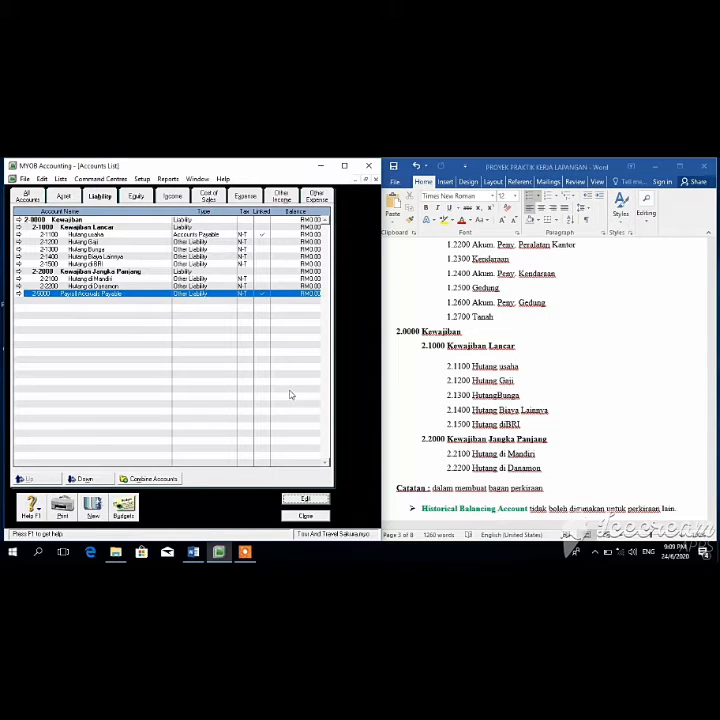
{"action": "left_click", "coordinate": [136, 195]}
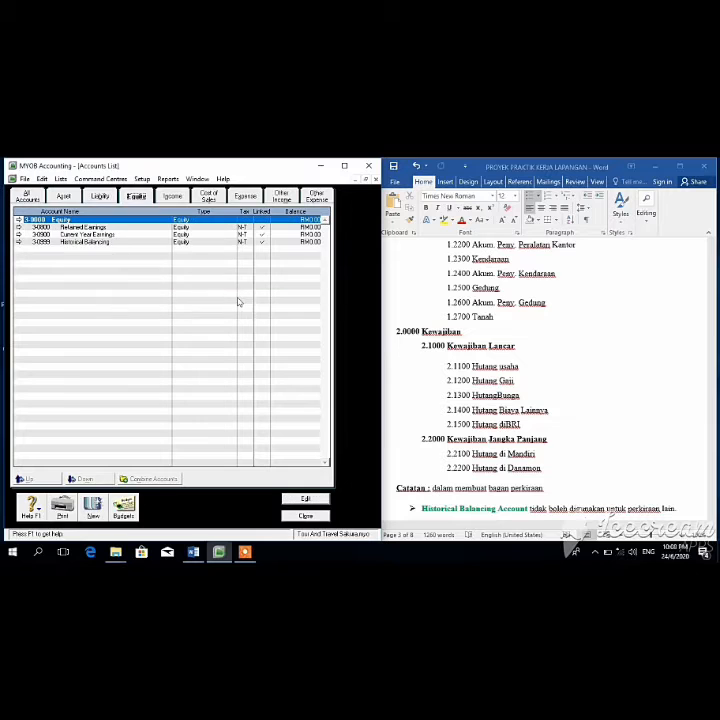
Step: Replace the 3-0000 Equity header's name with Modal
{"action": "left_click", "coordinate": [100, 196]}
{"action": "left_click", "coordinate": [127, 197]}
{"action": "right_click", "coordinate": [135, 278]}
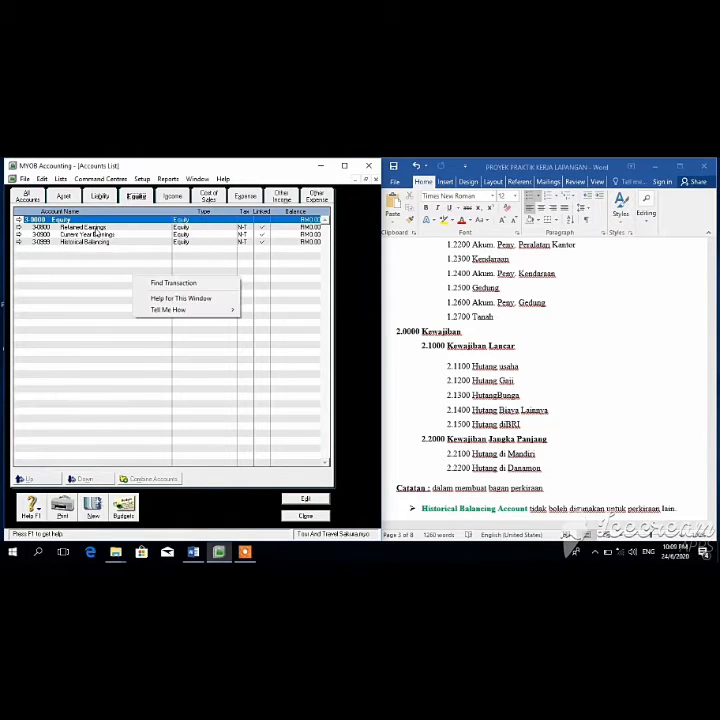
{"action": "right_click", "coordinate": [93, 219]}
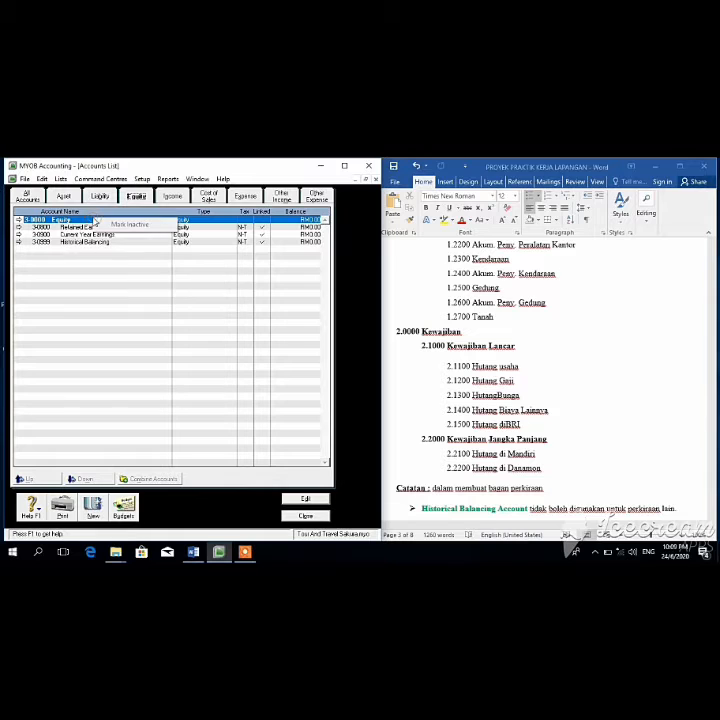
{"action": "left_click", "coordinate": [305, 498]}
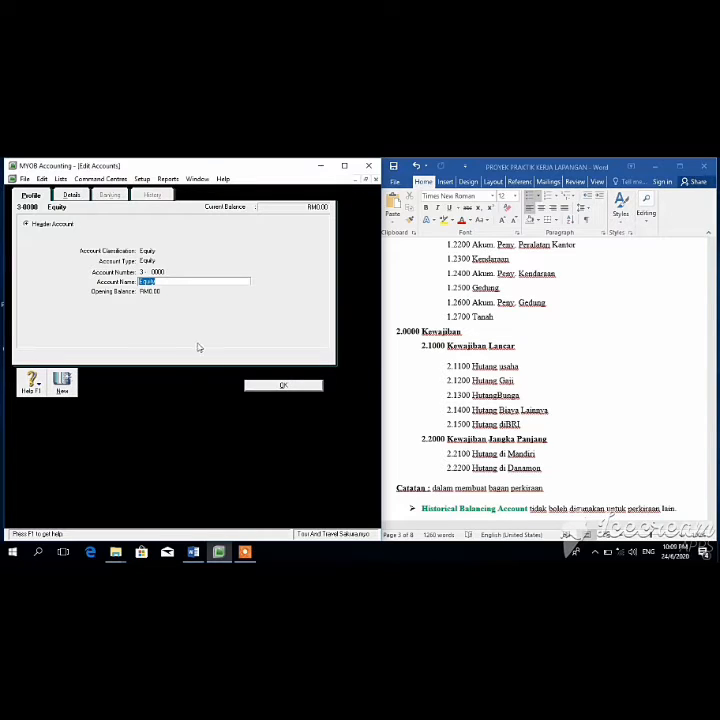
{"action": "key", "text": "BackSpace"}
{"action": "type", "text": "Modal"}
{"action": "left_click", "coordinate": [314, 384]}
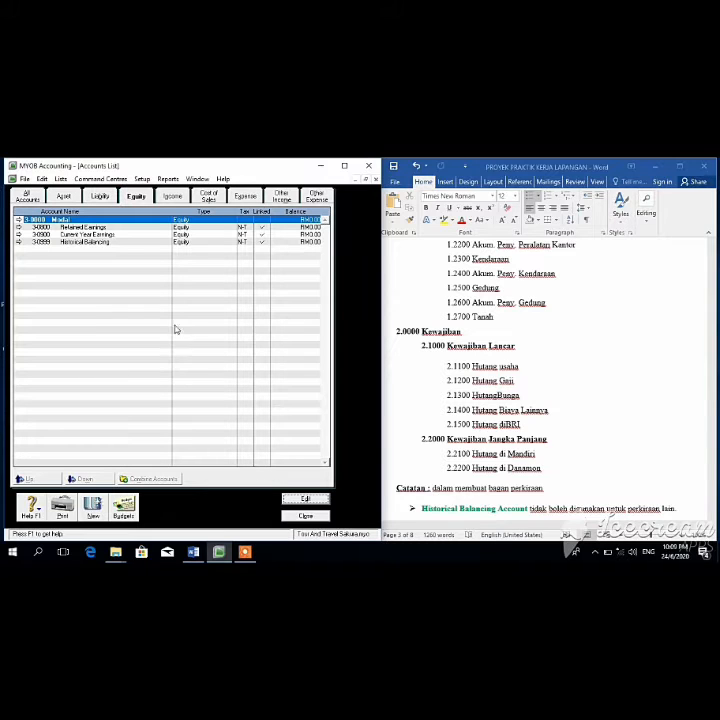
Step: Create equity account 3-1000 named Modal plus the owner's name, with Word at the Modal section
{"action": "left_click", "coordinate": [95, 517]}
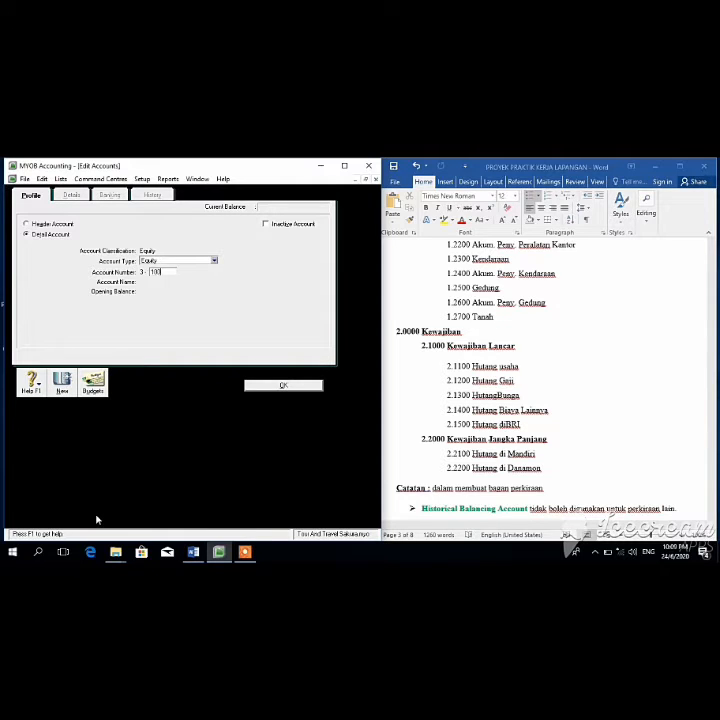
{"action": "key", "text": "Tab"}
{"action": "key", "text": "BackSpace"}
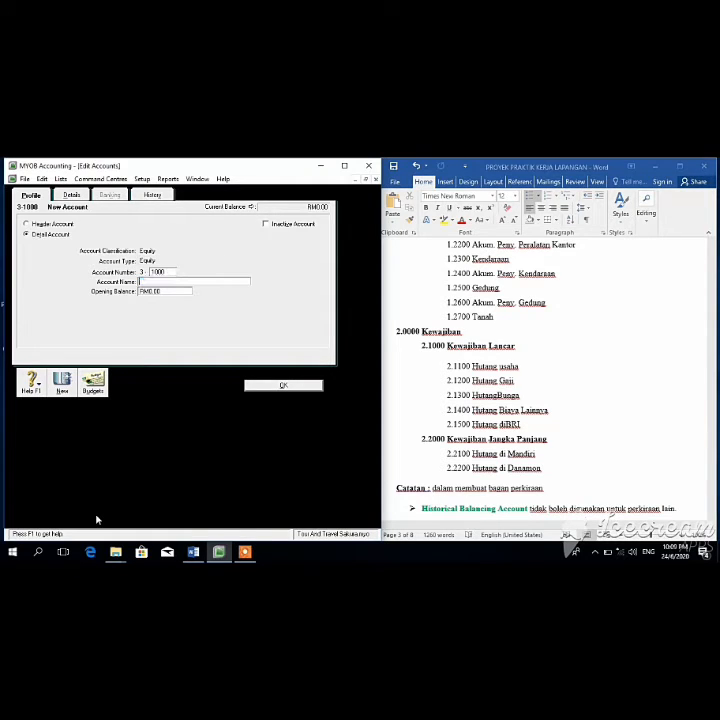
{"action": "left_click", "coordinate": [256, 387]}
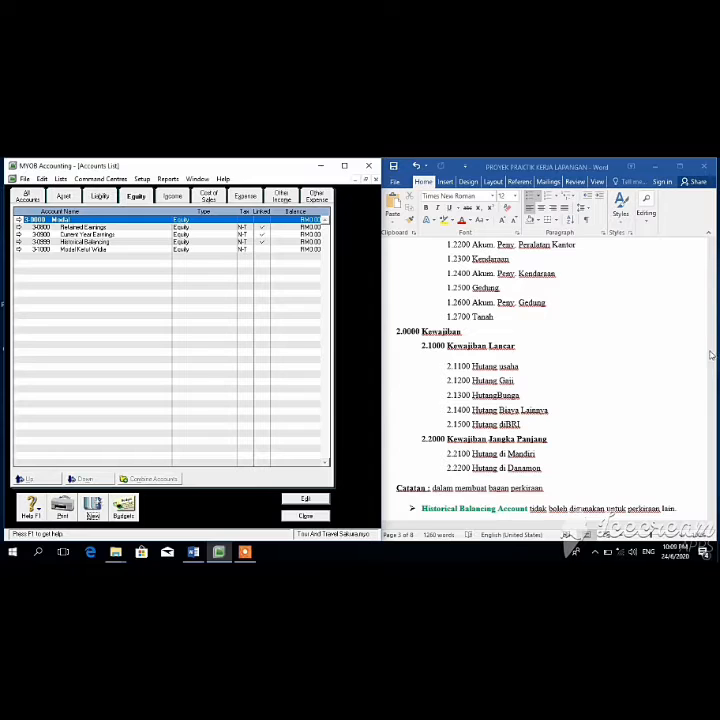
{"action": "left_click_drag", "start_coordinate": [713, 342], "coordinate": [714, 359]}
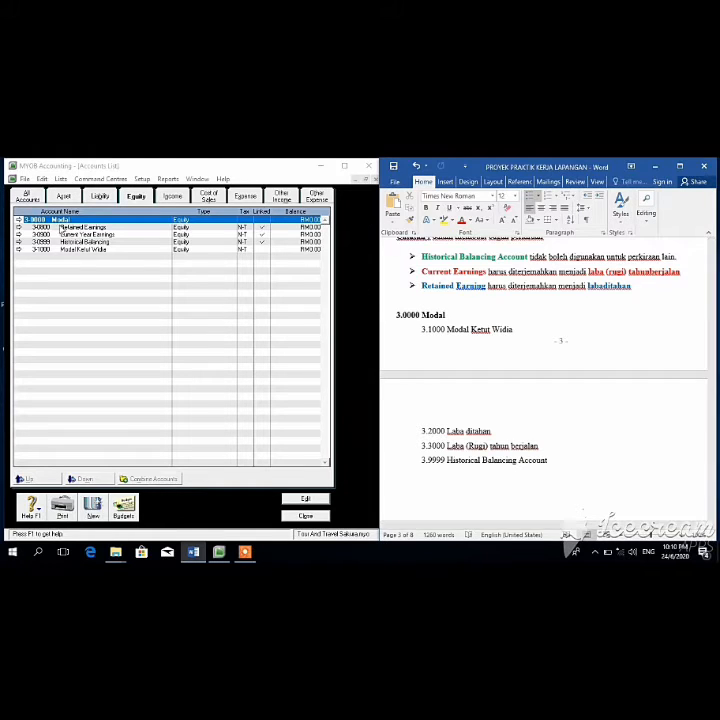
Step: Change the Retained Earnings equity account to number 3-2000 named 'Laba ditahan'
{"action": "left_click", "coordinate": [63, 228]}
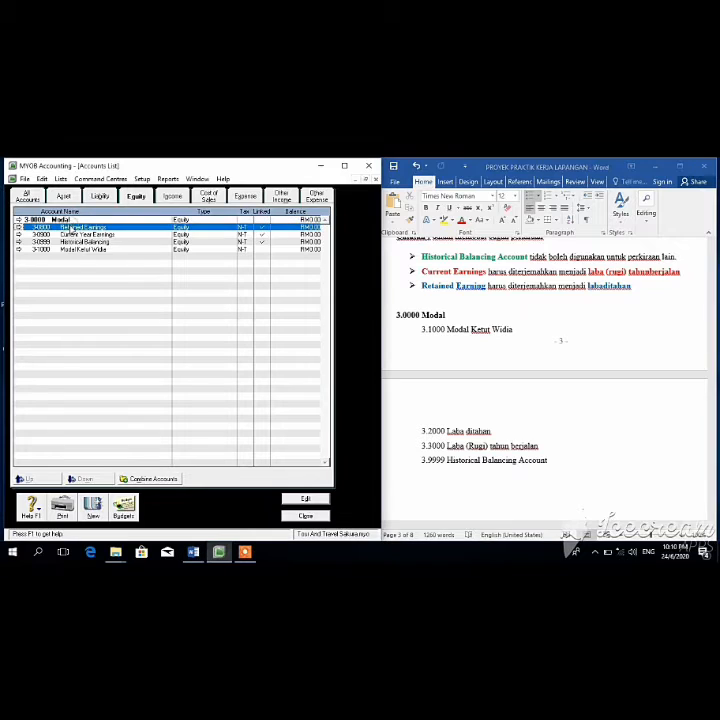
{"action": "left_click", "coordinate": [322, 502]}
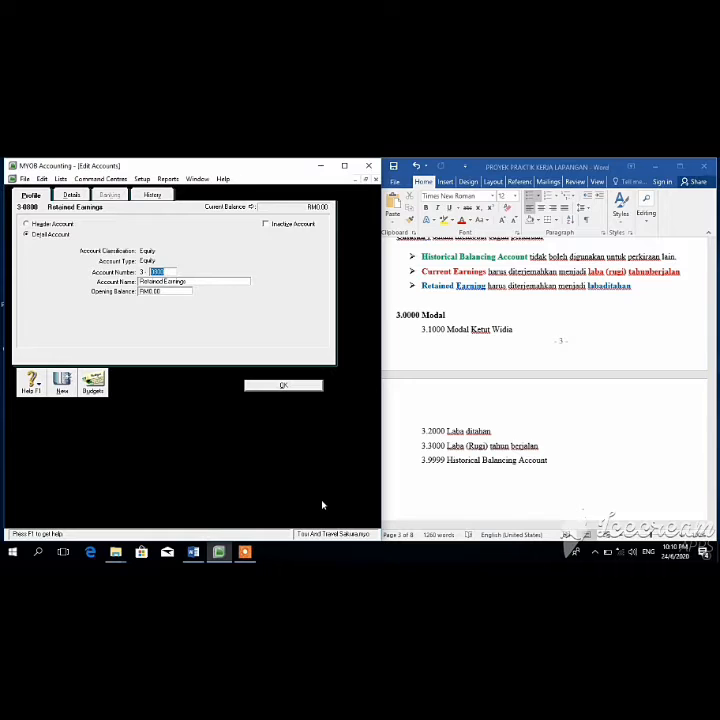
{"action": "key", "text": "BackSpace"}
{"action": "type", "text": "2000"}
{"action": "left_click", "coordinate": [187, 283]}
{"action": "key", "text": "BackSpace"}
{"action": "type", "text": "Laba ditahan"}
{"action": "left_click", "coordinate": [283, 385]}
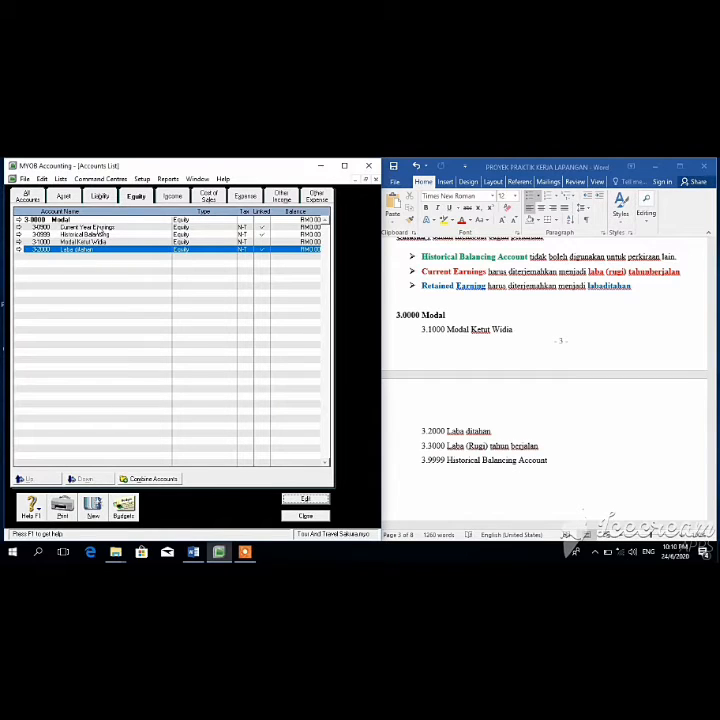
{"action": "left_click", "coordinate": [98, 228]}
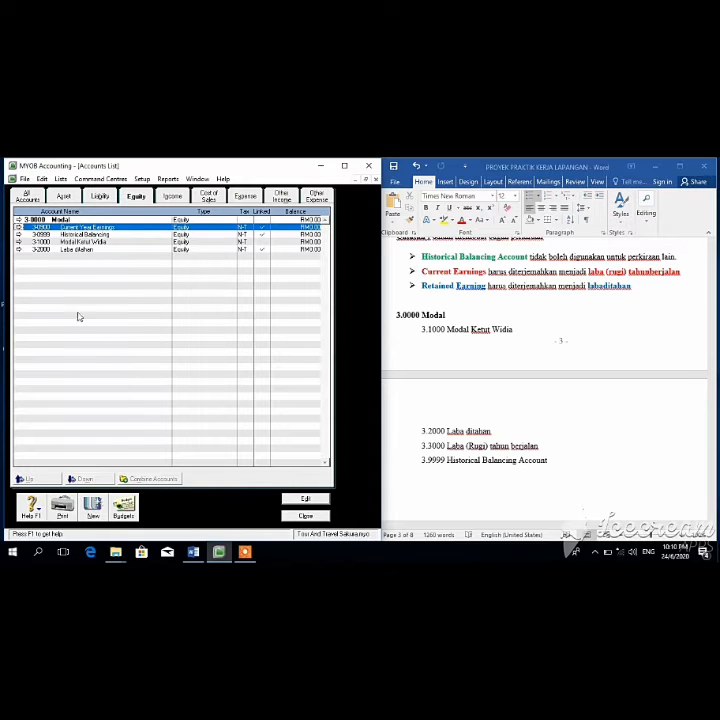
Step: Renumber Current Year Earnings to 3-3000 and rename it 'Laba(Rugi) tahun berjalan'
{"action": "left_click", "coordinate": [294, 497]}
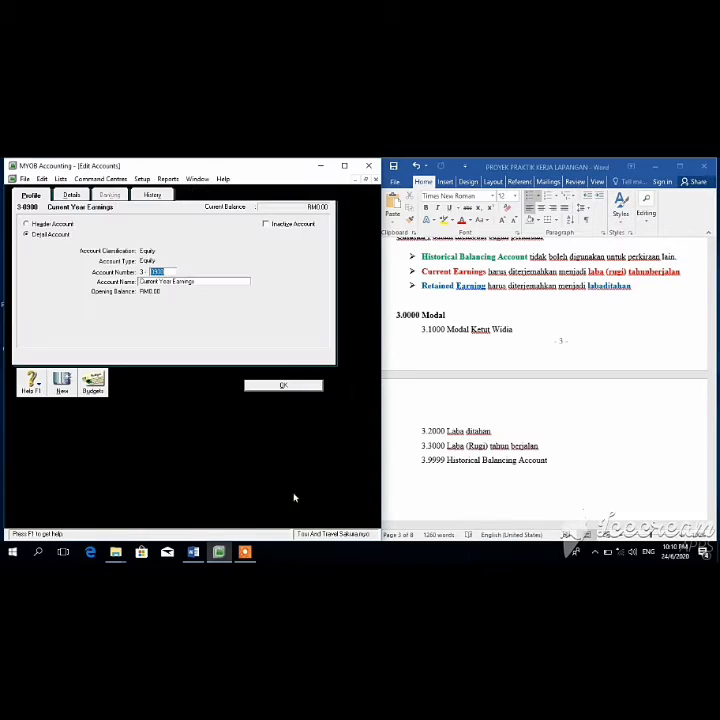
{"action": "key", "text": "BackSpace"}
{"action": "left_click", "coordinate": [216, 283]}
{"action": "key", "text": "BackSpace"}
{"action": "type", "text": "Laba ("}
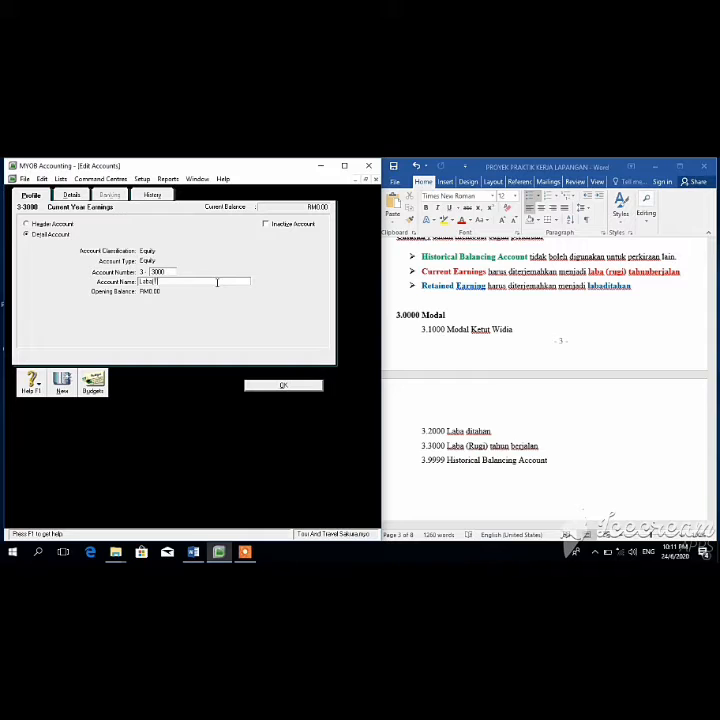
{"action": "key", "text": "BackSpace"}
{"action": "key", "text": "BackSpace"}
{"action": "type", "text": "(Ruii)tahun berja"}
{"action": "key", "text": "BackSpace"}
{"action": "key", "text": "BackSpace"}
{"action": "key", "text": "BackSpace"}
{"action": "key", "text": "BackSpace"}
{"action": "key", "text": "BackSpace"}
{"action": "key", "text": "BackSpace"}
{"action": "key", "text": "BackSpace"}
{"action": "key", "text": "BackSpace"}
{"action": "key", "text": "BackSpace"}
{"action": "key", "text": "BackSpace"}
{"action": "type", "text": "tahun berjalan"}
{"action": "left_click", "coordinate": [280, 386]}
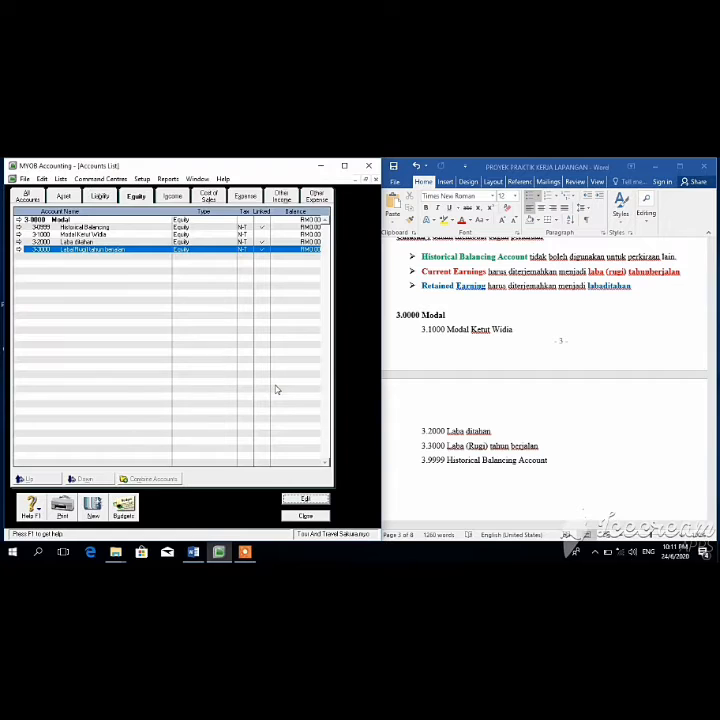
Step: Confirm the Historical Balancing account stays numbered 3-9999
{"action": "left_click", "coordinate": [87, 228]}
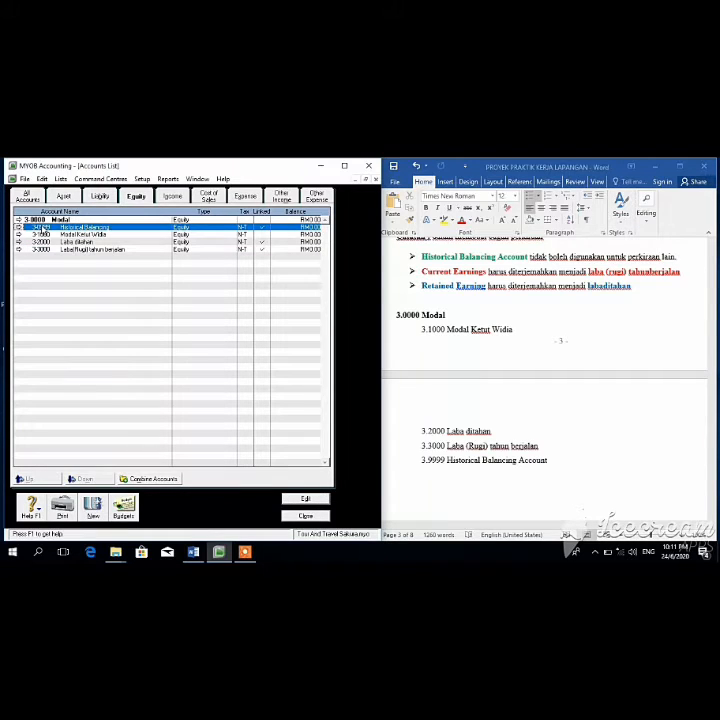
{"action": "left_click", "coordinate": [288, 498]}
{"action": "key", "text": "BackSpace"}
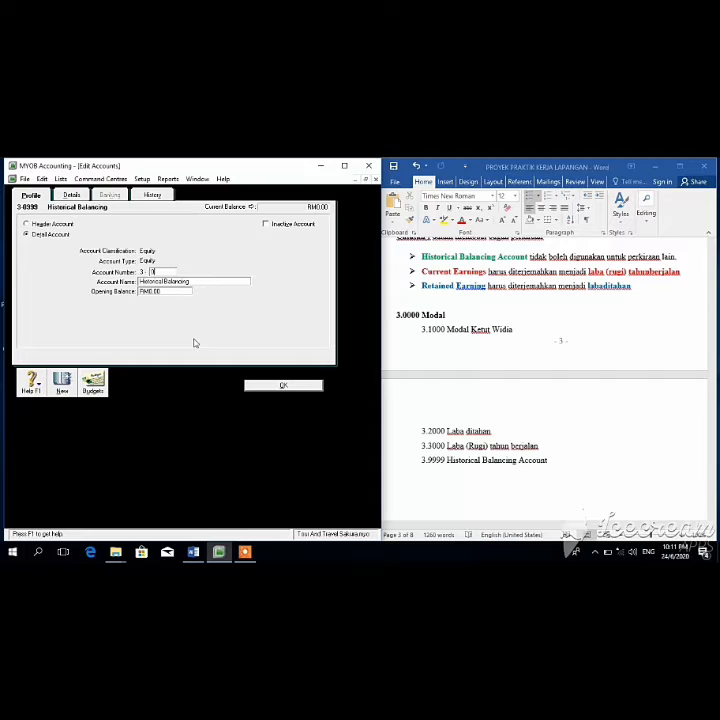
{"action": "type", "text": "999"}
{"action": "key", "text": "BackSpace"}
{"action": "key", "text": "BackSpace"}
{"action": "key", "text": "BackSpace"}
{"action": "left_click", "coordinate": [282, 386]}
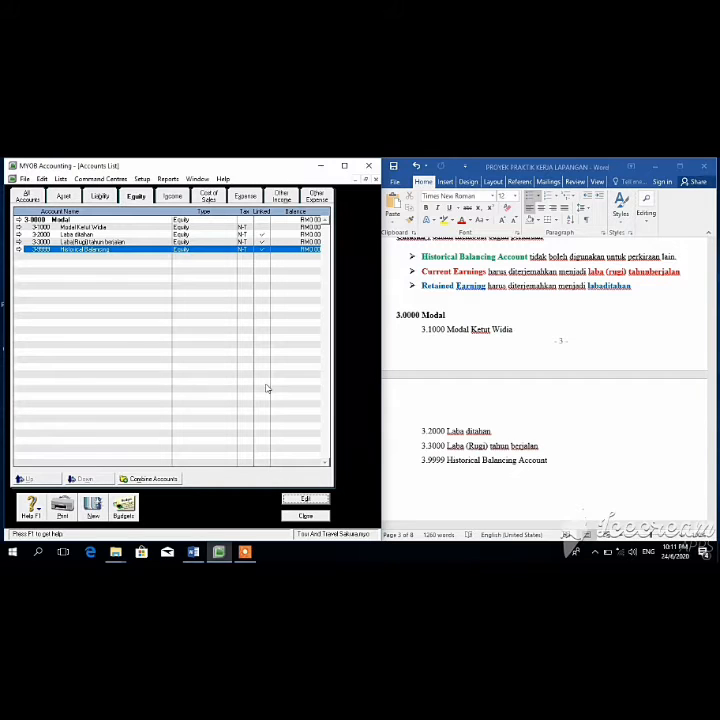
{"action": "left_click", "coordinate": [137, 196]}
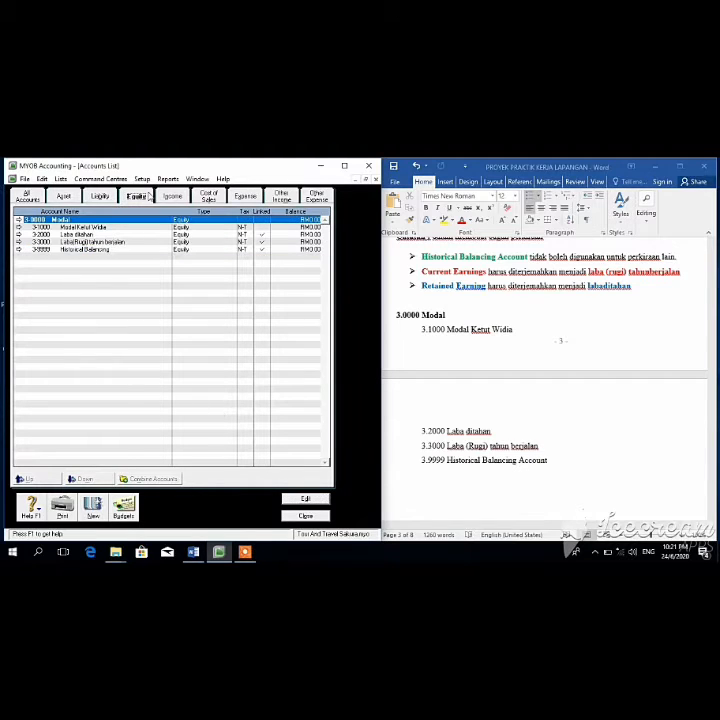
Step: Rename the 4-0000 Income header account to 'Pendapatan'
{"action": "left_click", "coordinate": [172, 196]}
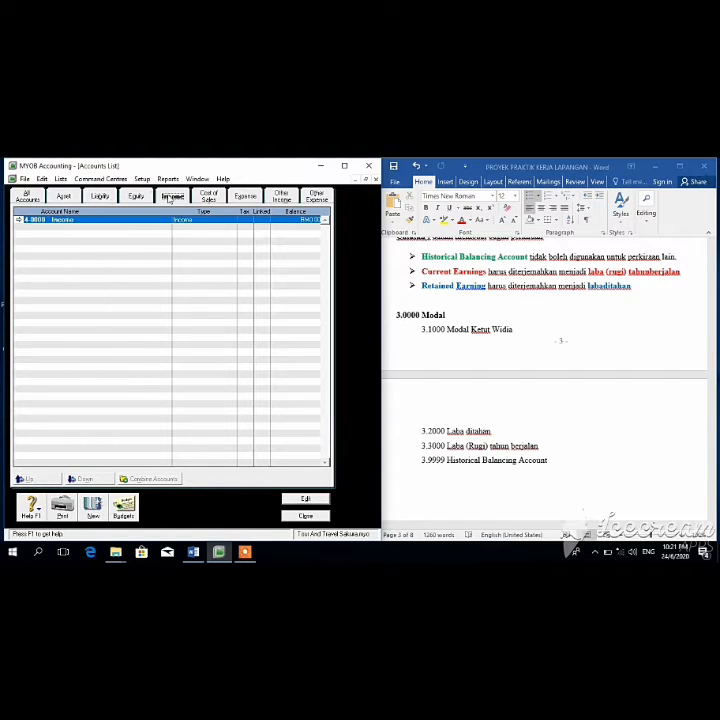
{"action": "left_click", "coordinate": [711, 277]}
{"action": "left_click_drag", "start_coordinate": [712, 357], "coordinate": [717, 414]}
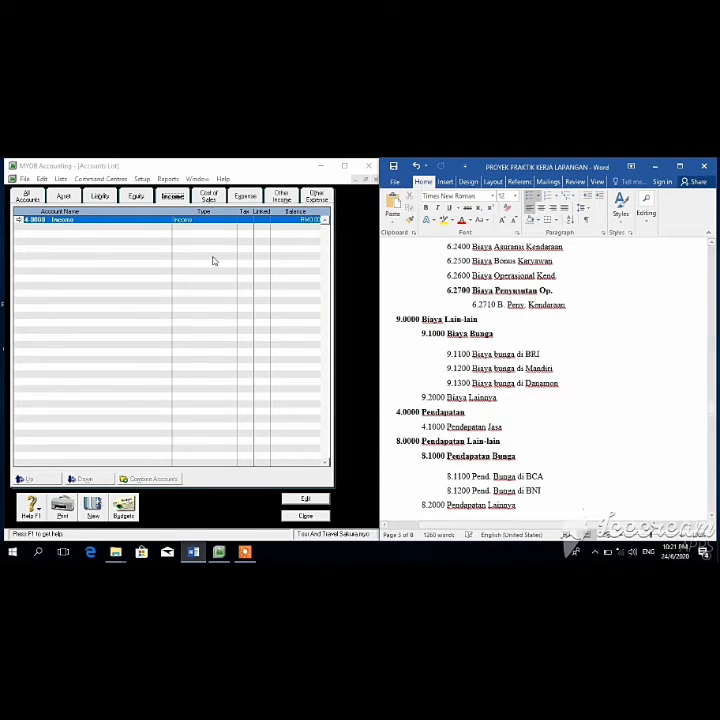
{"action": "left_click", "coordinate": [297, 499]}
{"action": "key", "text": "BackSpace"}
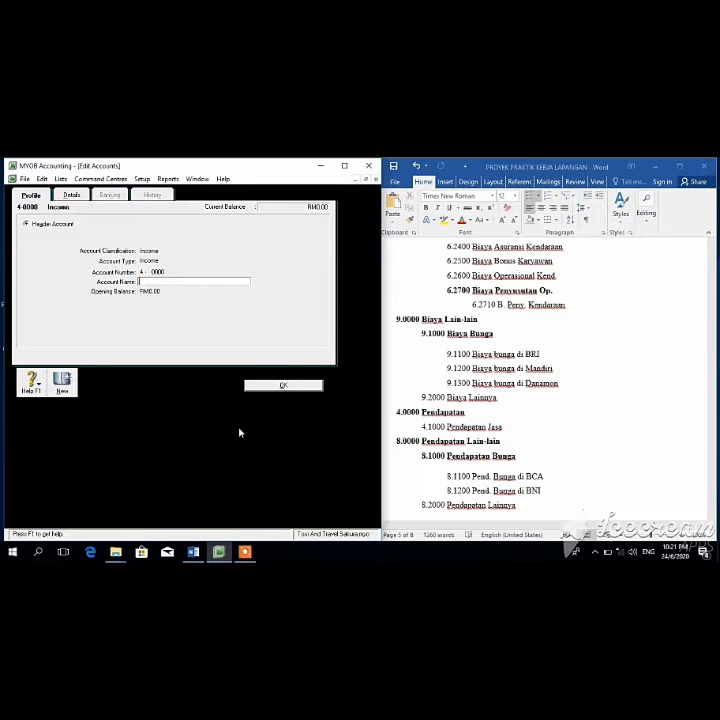
{"action": "type", "text": "Pendapatan"}
{"action": "left_click", "coordinate": [284, 386]}
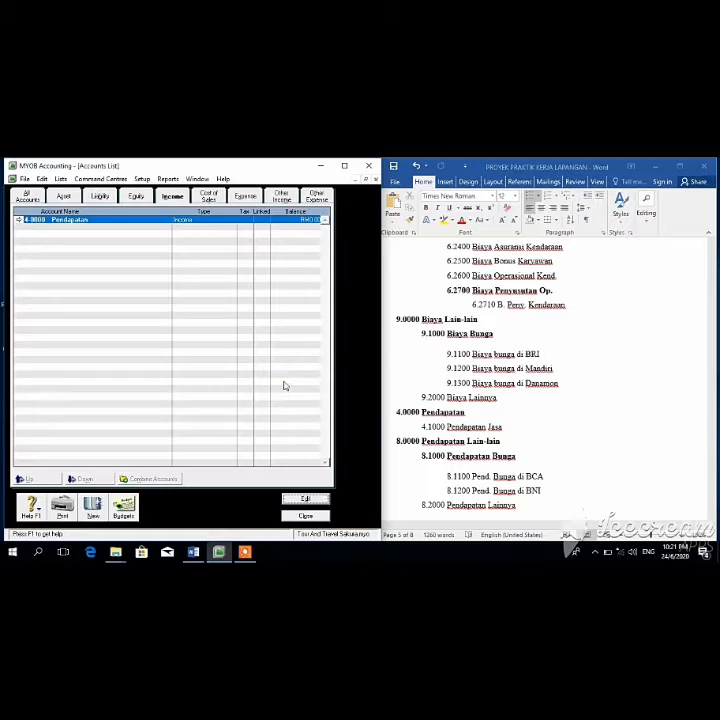
Step: Add a new income account 4-1000 named 'Pendapatan Jasa'
{"action": "left_click", "coordinate": [91, 515]}
{"action": "type", "text": "1000"}
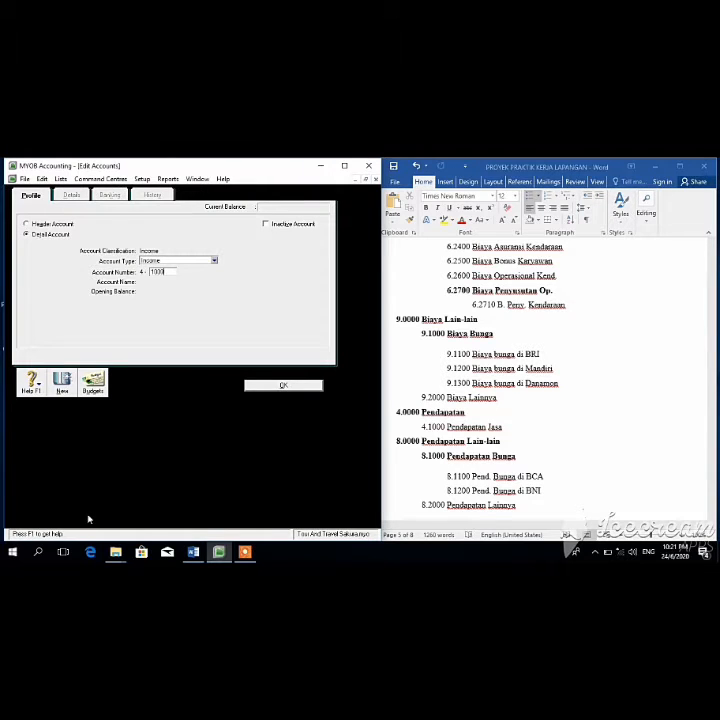
{"action": "key", "text": "Tab"}
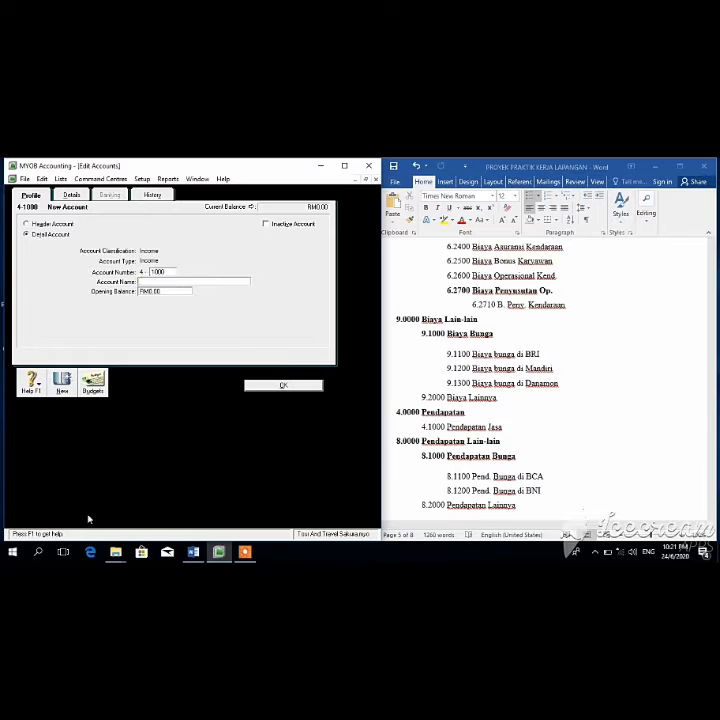
{"action": "type", "text": "Pendapatan Jasa"}
{"action": "left_click", "coordinate": [283, 387]}
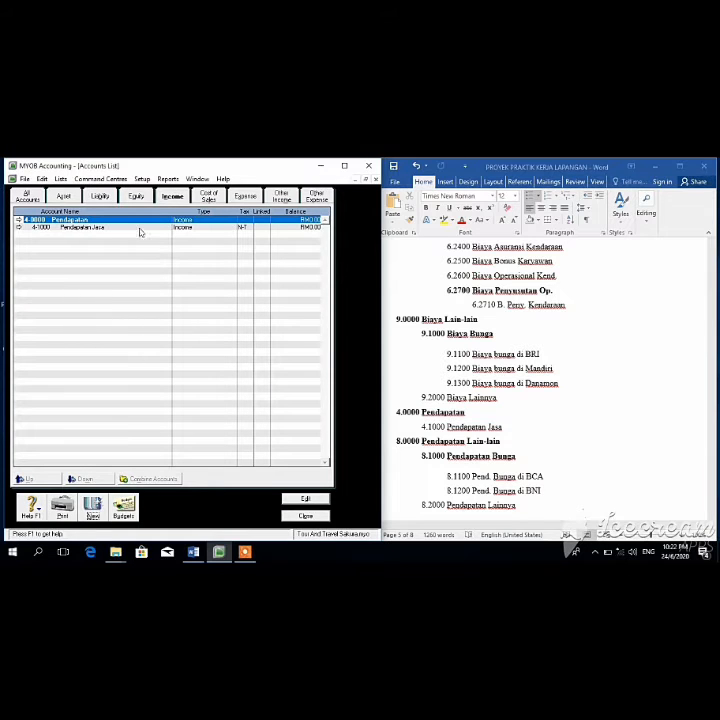
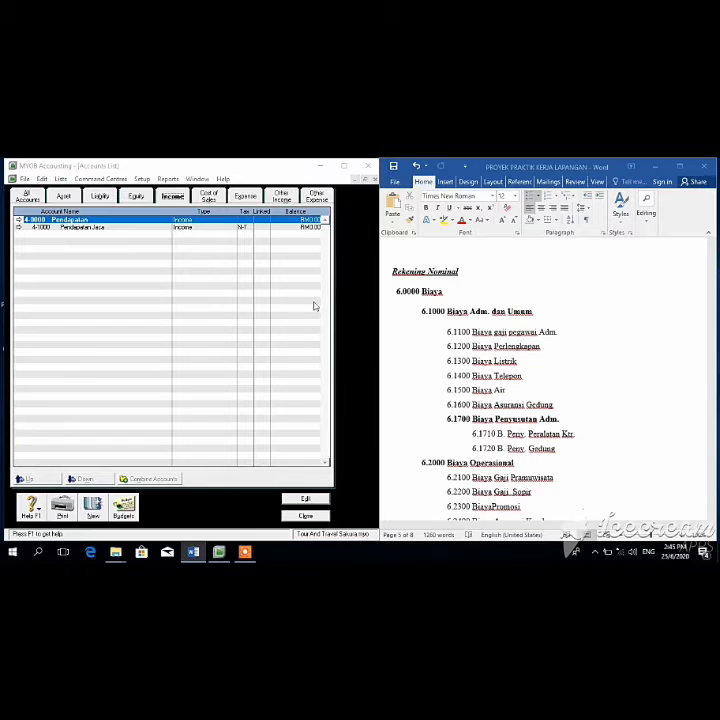
Step: Switch the Accounts List past Cost of Sales to show the Expense accounts
{"action": "left_click", "coordinate": [208, 198]}
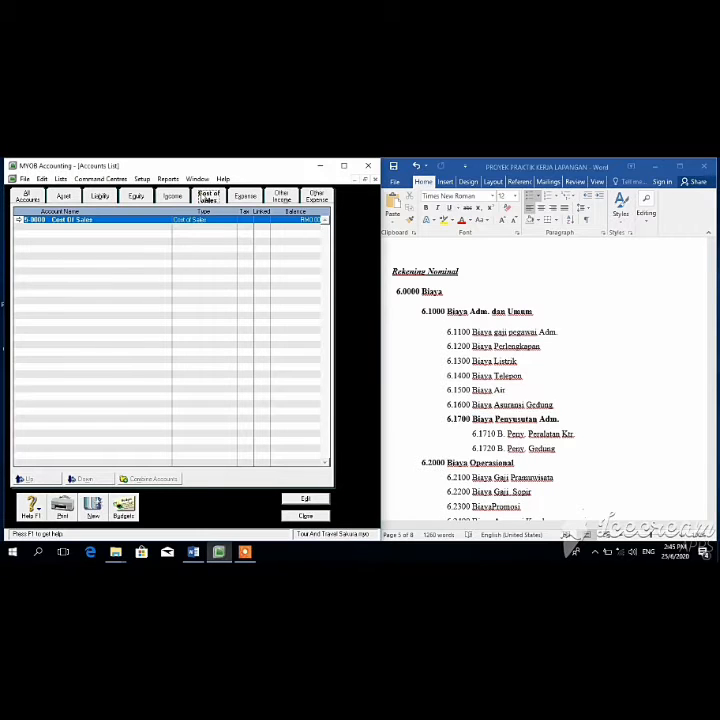
{"action": "left_click", "coordinate": [245, 197]}
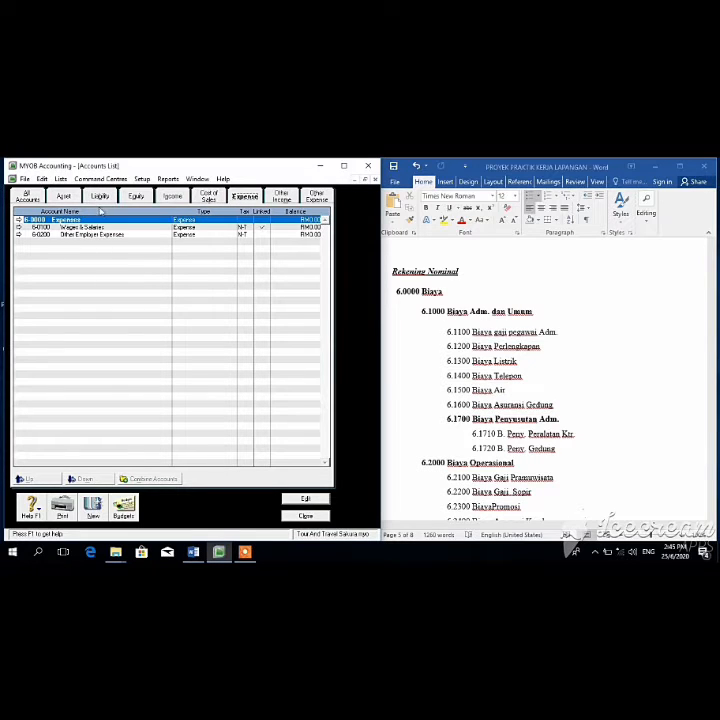
Step: Rename the 6-0000 Expenses header account to 'Biaya'
{"action": "left_click", "coordinate": [305, 499]}
{"action": "key", "text": "BackSpace"}
{"action": "type", "text": "Biaya"}
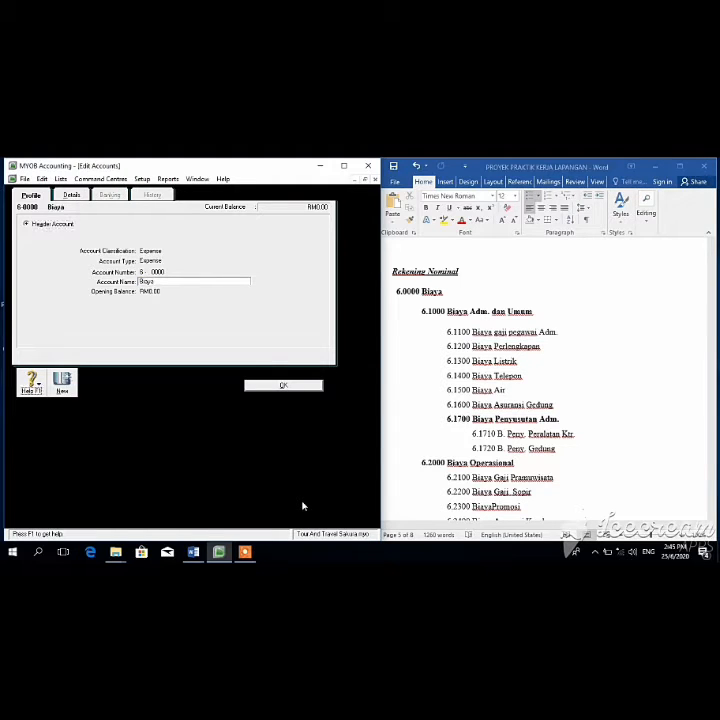
{"action": "left_click", "coordinate": [313, 386]}
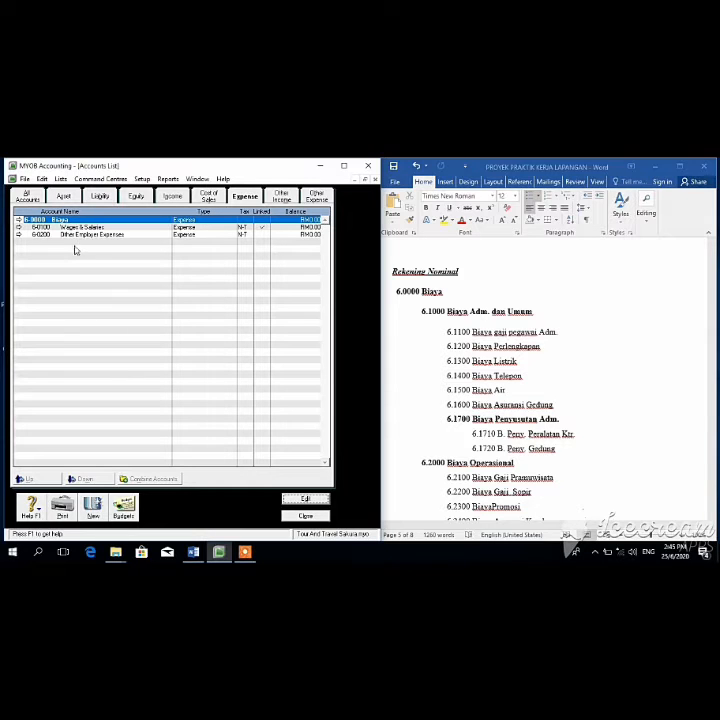
Step: Add expense accounts 6-1100 'Biaya gaji pegawai Adm.' and 6-1200 'Biaya Perlengkapan'
{"action": "left_click", "coordinate": [91, 511]}
{"action": "type", "text": "100"}
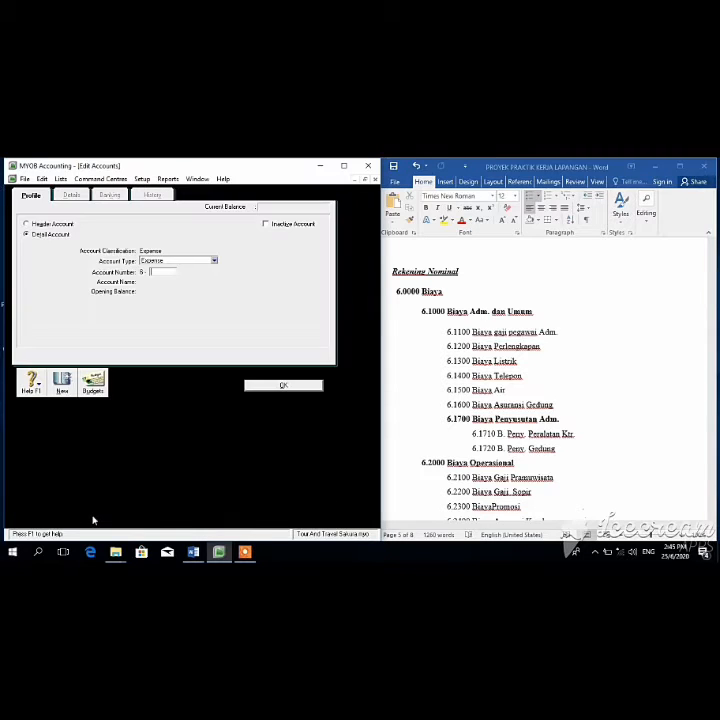
{"action": "key", "text": "Tab"}
{"action": "type", "text": "Bi"}
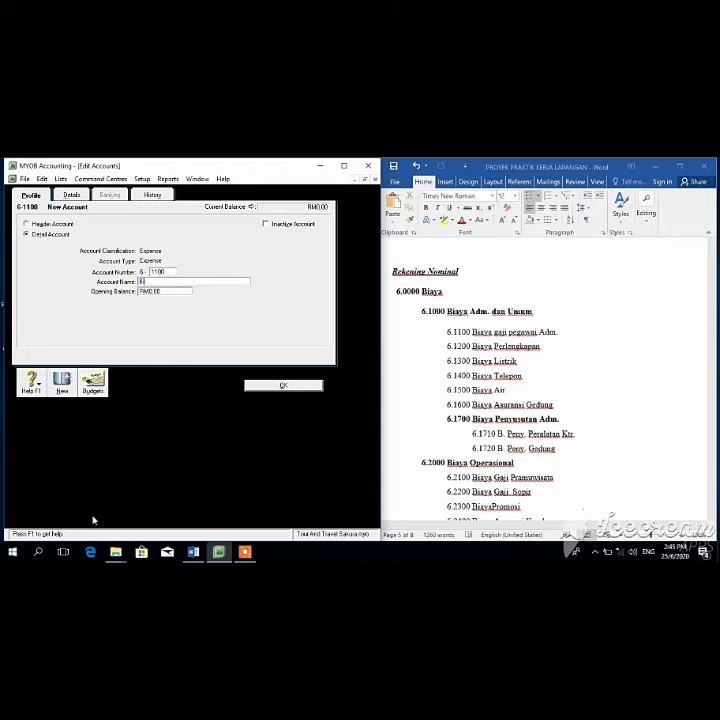
{"action": "type", "text": "aya gaji pegawai Adm."}
{"action": "left_click", "coordinate": [280, 386]}
{"action": "left_click", "coordinate": [96, 515]}
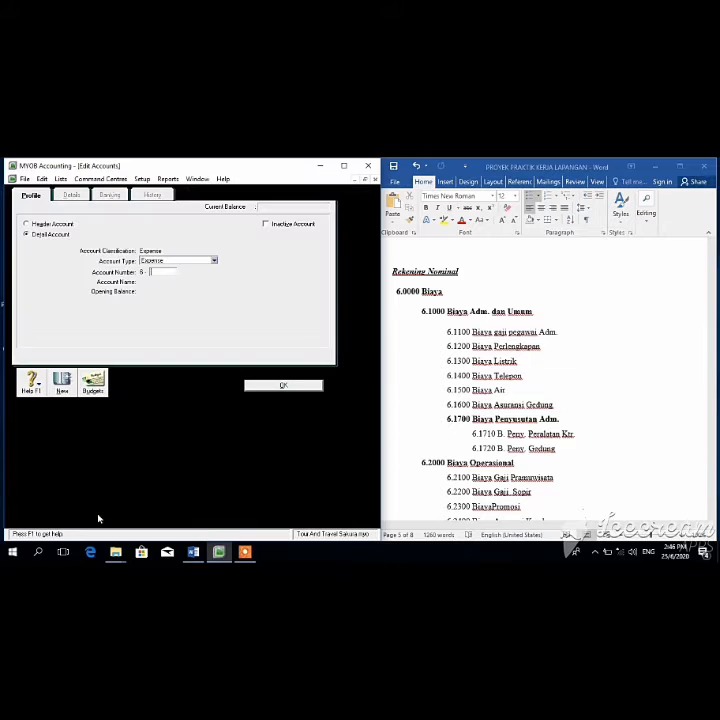
{"action": "type", "text": "1200"}
{"action": "key", "text": "Tab"}
{"action": "type", "text": "Biaya Per"}
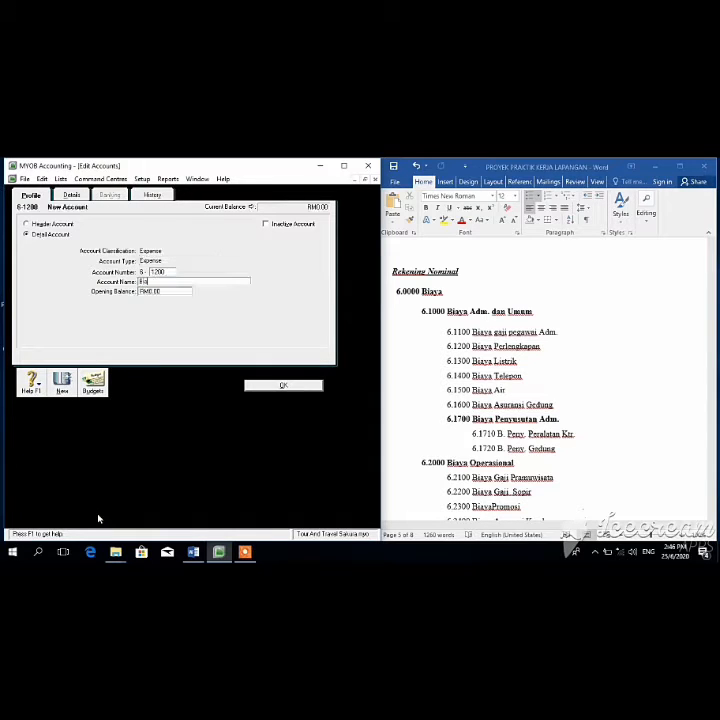
{"action": "type", "text": "lengkapan"}
{"action": "left_click", "coordinate": [283, 385]}
Step: Add expense accounts 6-1300 'Biaya Listrik' and 6-1400 'Biaya telepon'
{"action": "left_click", "coordinate": [97, 513]}
{"action": "type", "text": "1"}
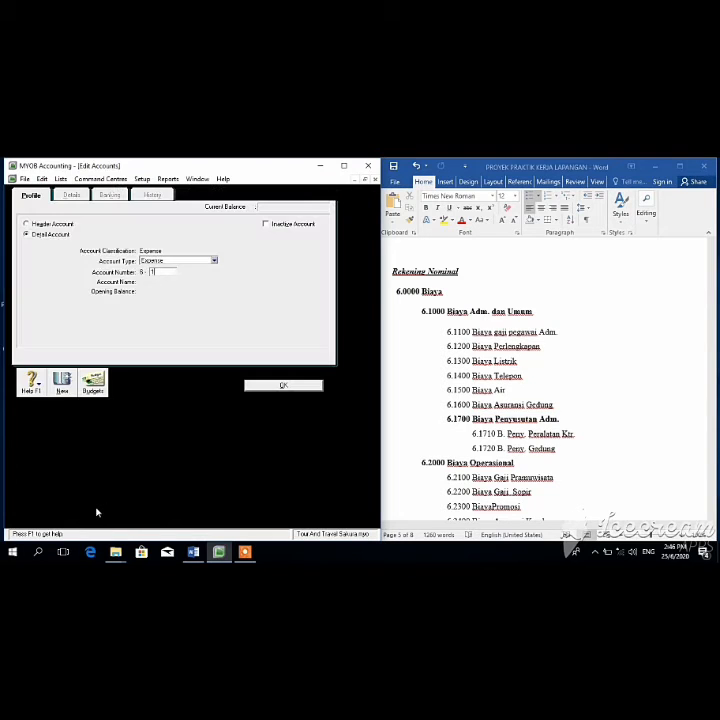
{"action": "type", "text": "300"}
{"action": "key", "text": "Tab"}
{"action": "type", "text": "iaya Listrik"}
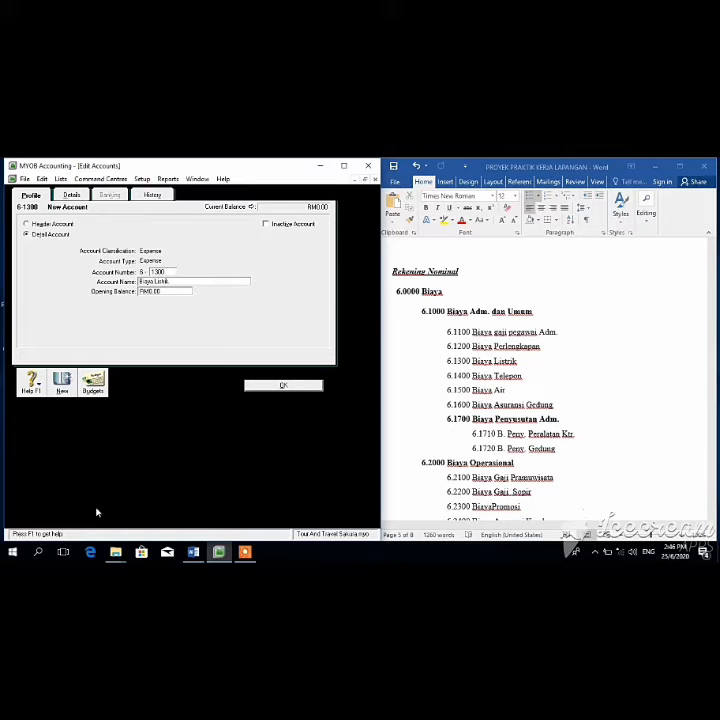
{"action": "left_click", "coordinate": [266, 389]}
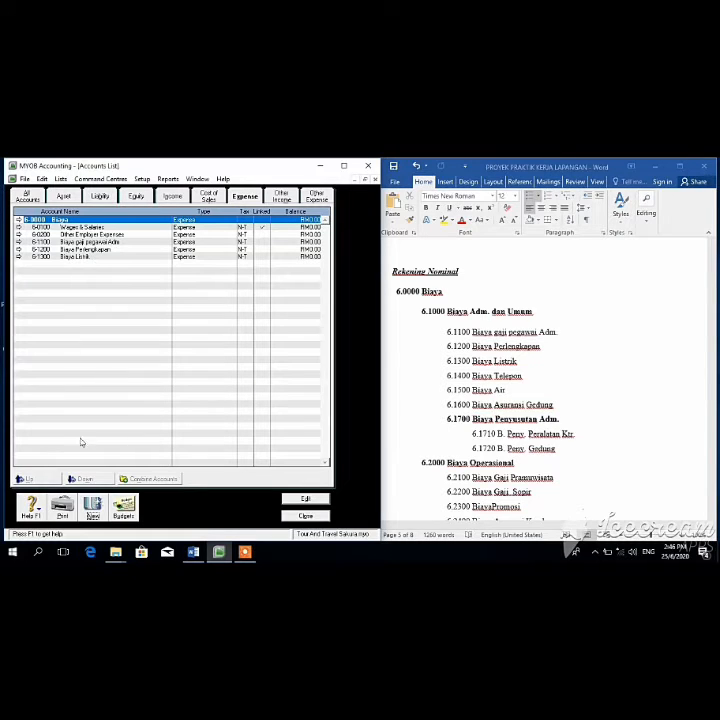
{"action": "left_click", "coordinate": [92, 512]}
{"action": "type", "text": "1400"}
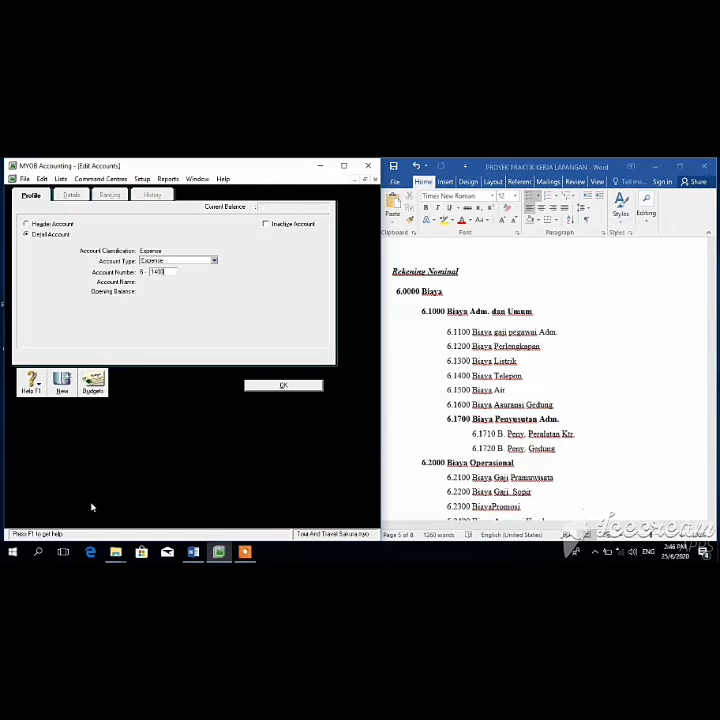
{"action": "key", "text": "Tab"}
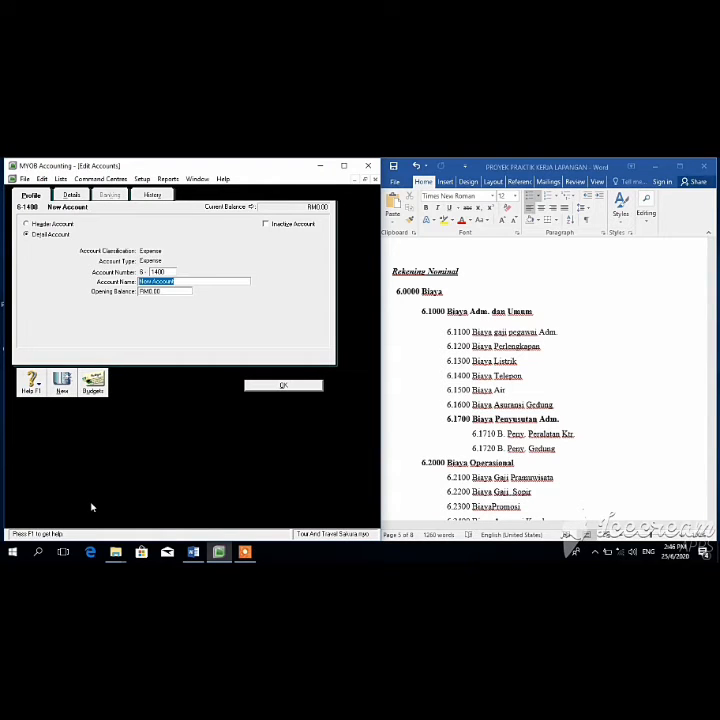
{"action": "type", "text": "Biaya telepon"}
{"action": "left_click", "coordinate": [283, 385]}
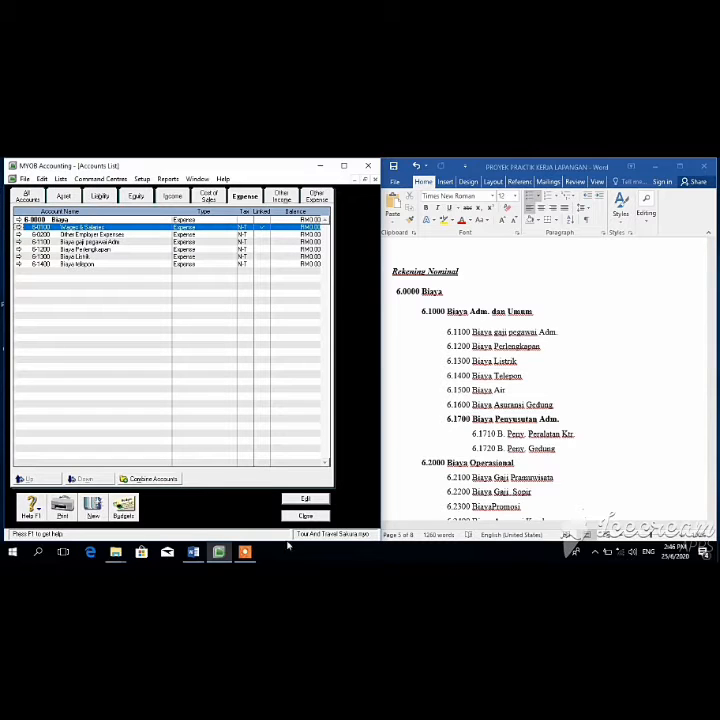
Step: Change Wages & Salaries into account 6-1500 'Biaya Air'
{"action": "left_click", "coordinate": [297, 498]}
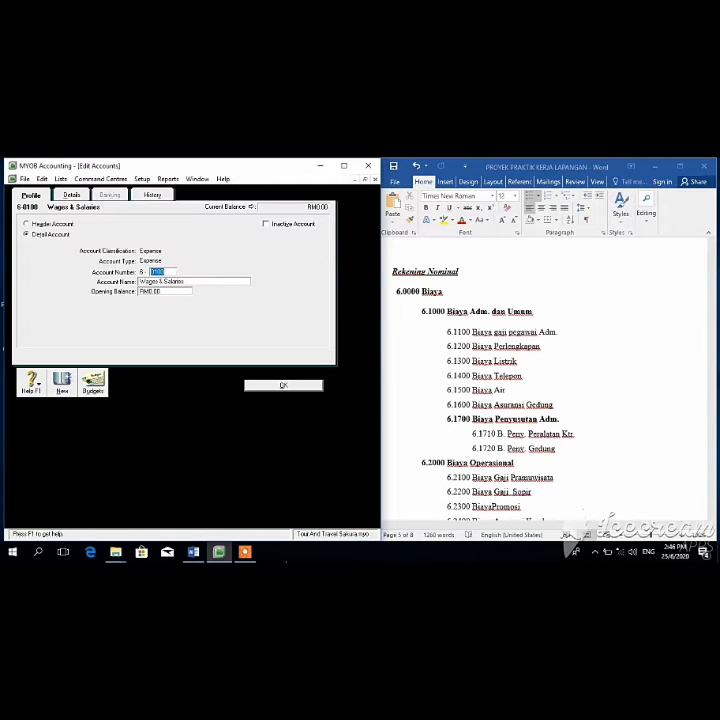
{"action": "key", "text": "BackSpace"}
{"action": "key", "text": "Tab"}
{"action": "key", "text": "BackSpace"}
{"action": "type", "text": "Biaya Air"}
{"action": "left_click", "coordinate": [295, 387]}
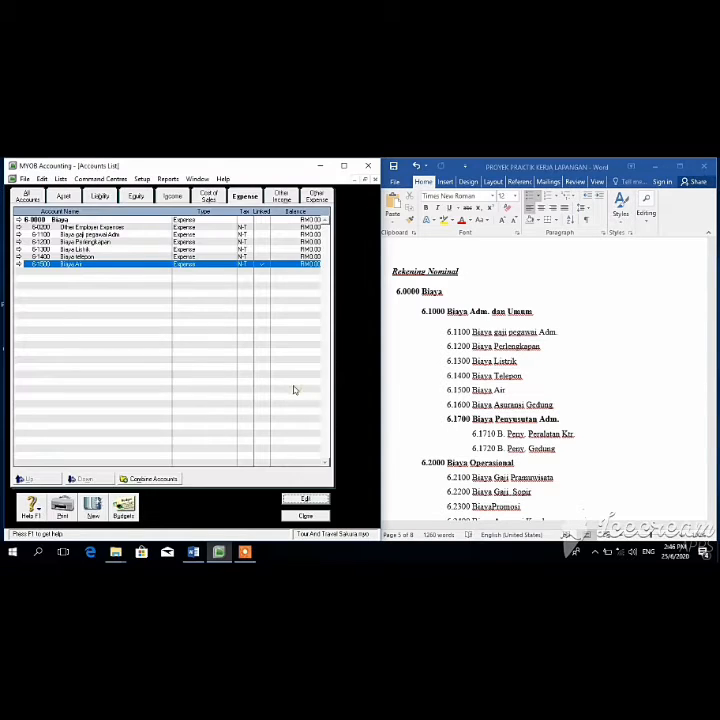
Step: Change Other Employer Expenses into account 6-1600 'Biaya Asuransi Gedung'
{"action": "left_click", "coordinate": [76, 219]}
{"action": "left_click", "coordinate": [78, 227]}
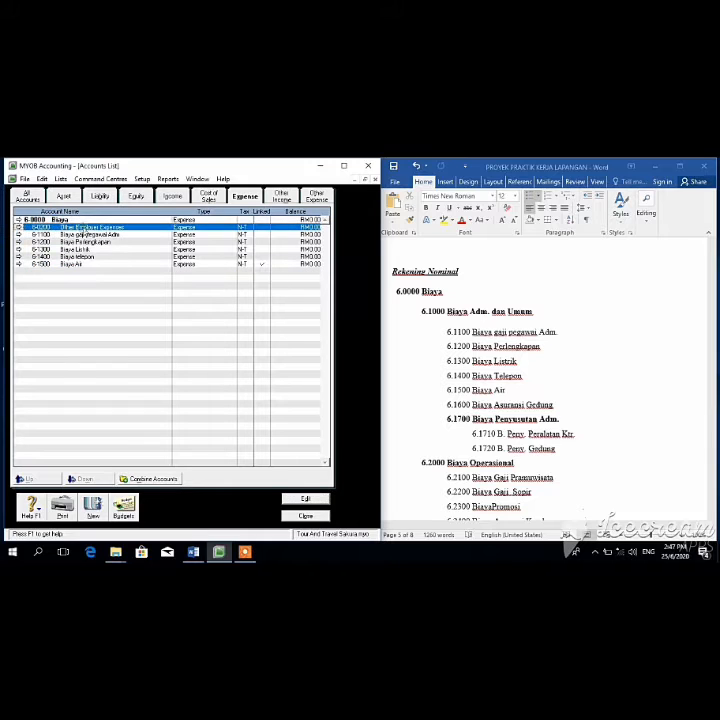
{"action": "left_click", "coordinate": [302, 498]}
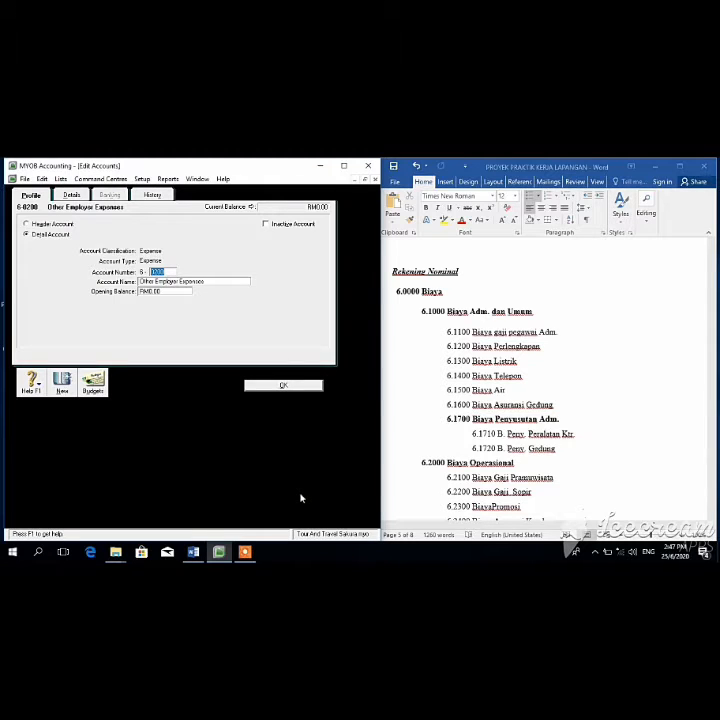
{"action": "type", "text": "1600"}
{"action": "key", "text": "Tab"}
{"action": "key", "text": "BackSpace"}
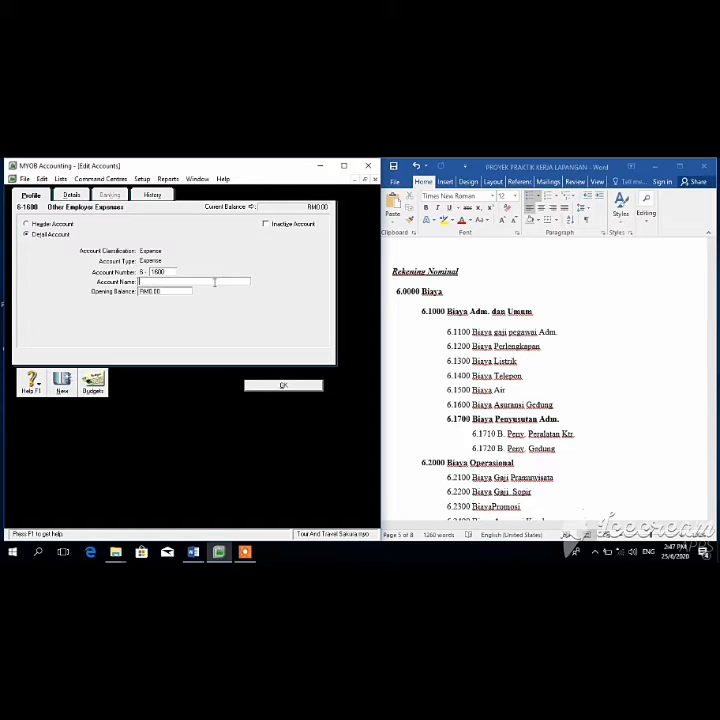
{"action": "type", "text": "Biaya Asuransi Gedung"}
{"action": "left_click", "coordinate": [294, 387]}
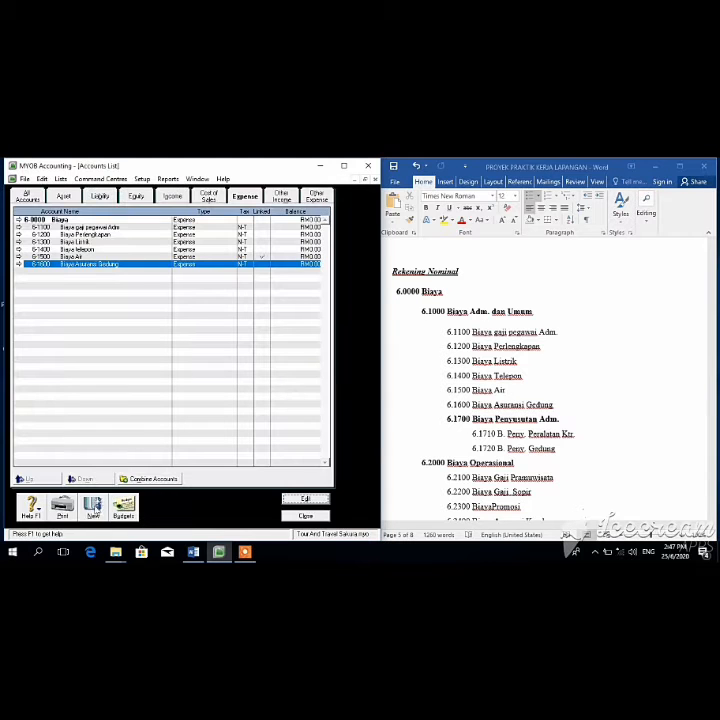
Step: Create header expense account 6-1700 'Biaya Penyusutan Adm.'
{"action": "left_click", "coordinate": [86, 511]}
{"action": "left_click", "coordinate": [54, 223]}
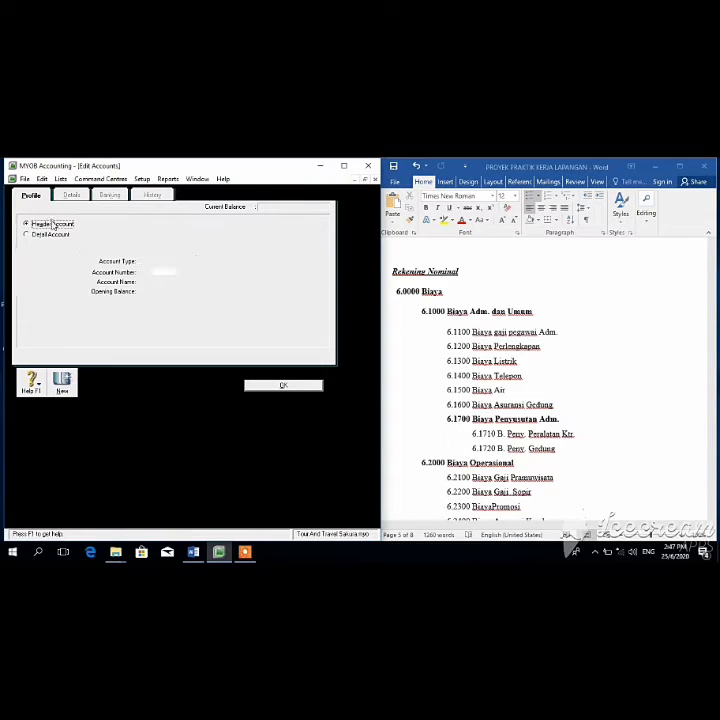
{"action": "left_click", "coordinate": [166, 271]}
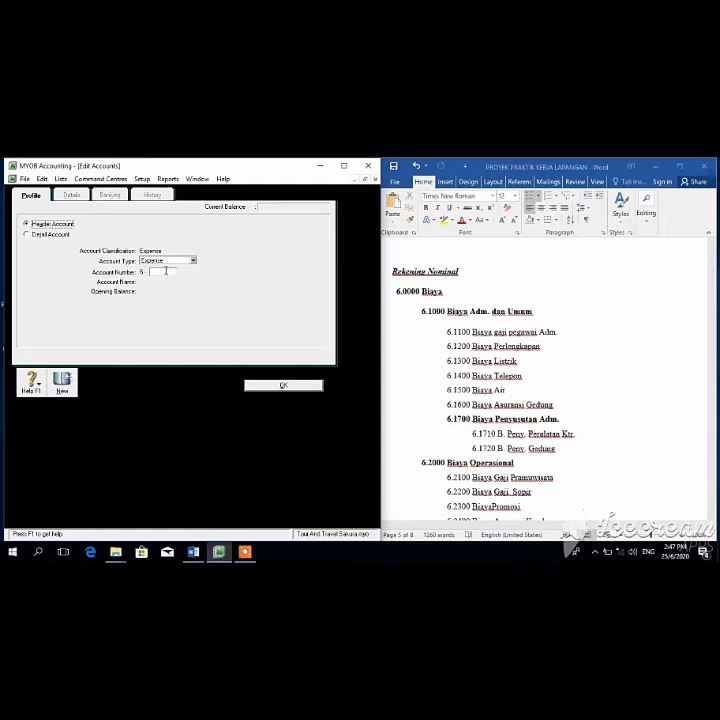
{"action": "type", "text": "1700"}
{"action": "key", "text": "Tab"}
{"action": "type", "text": "Biaya Pen"}
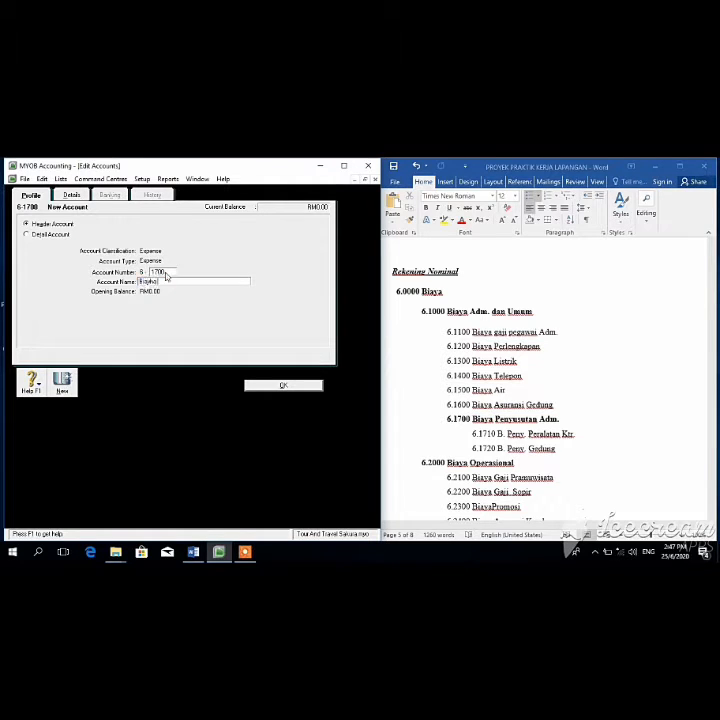
{"action": "type", "text": "yusutan Adm."}
{"action": "left_click", "coordinate": [283, 386]}
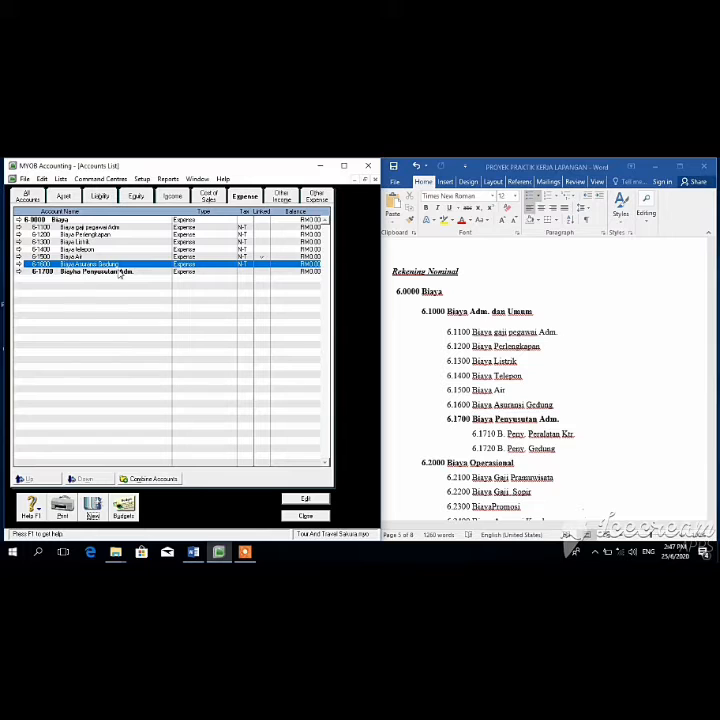
Step: Add depreciation accounts 6-1710 'B. Peny. Peralatan Kantor' and 6-1720 'B Peny Gedung'
{"action": "left_click", "coordinate": [90, 509]}
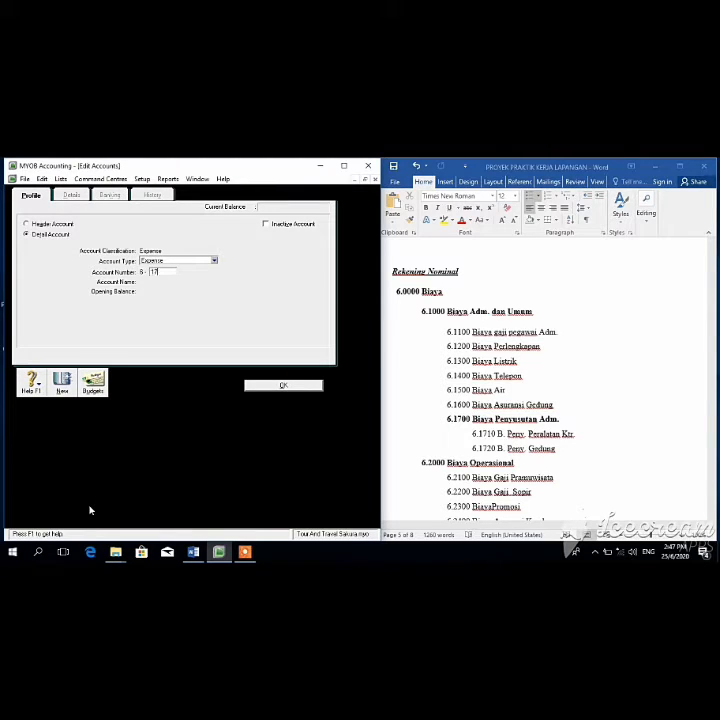
{"action": "type", "text": "1710"}
{"action": "key", "text": "Tab"}
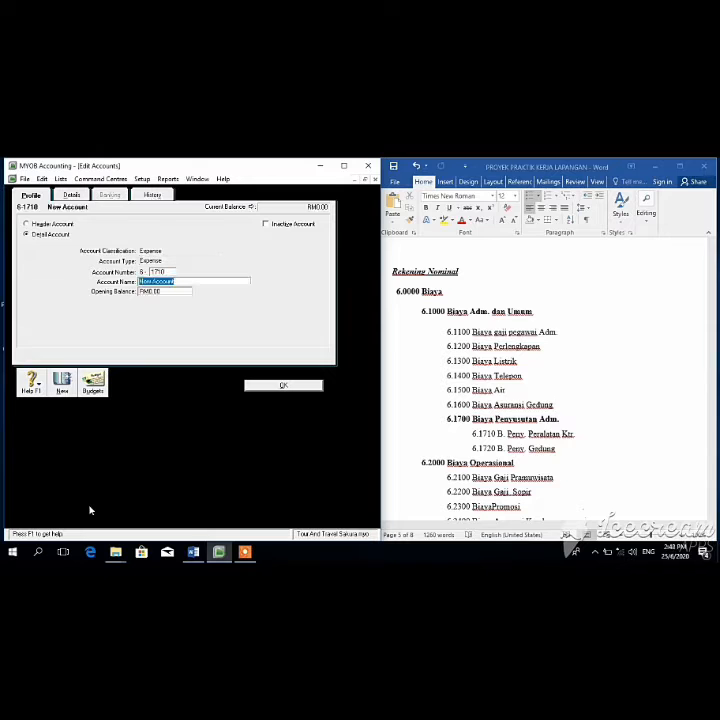
{"action": "type", "text": "B. Peny. Peralatan Kantor"}
{"action": "left_click", "coordinate": [283, 386]}
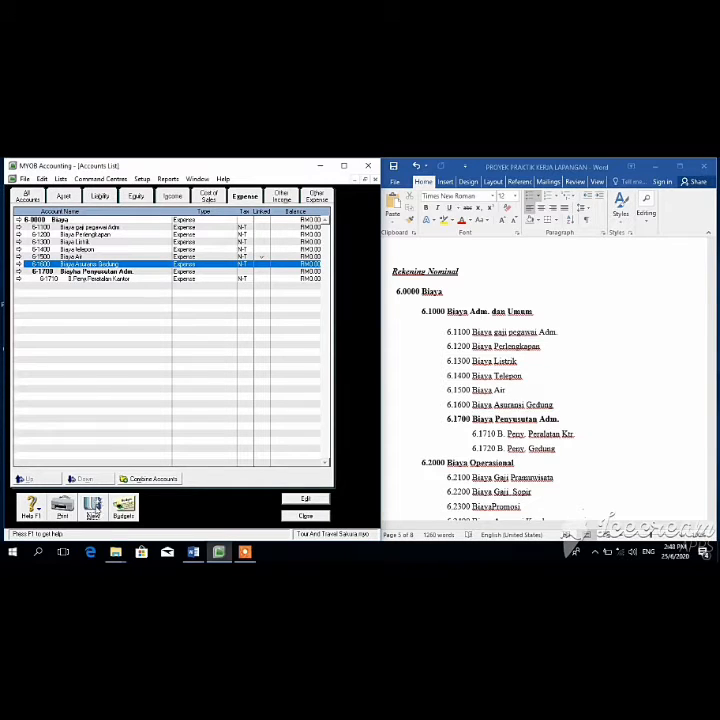
{"action": "left_click", "coordinate": [93, 509]}
{"action": "type", "text": "17"}
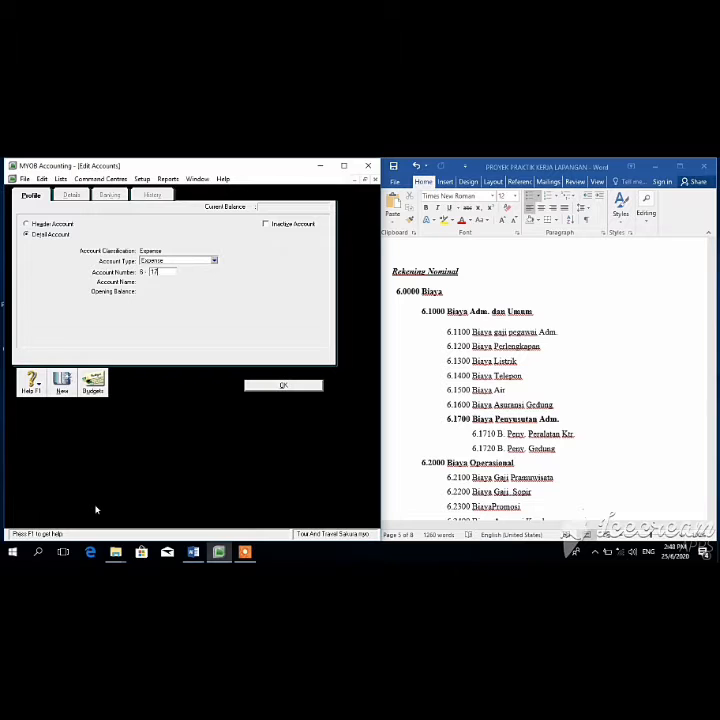
{"action": "type", "text": "20"}
{"action": "key", "text": "Tab"}
{"action": "type", "text": "B"}
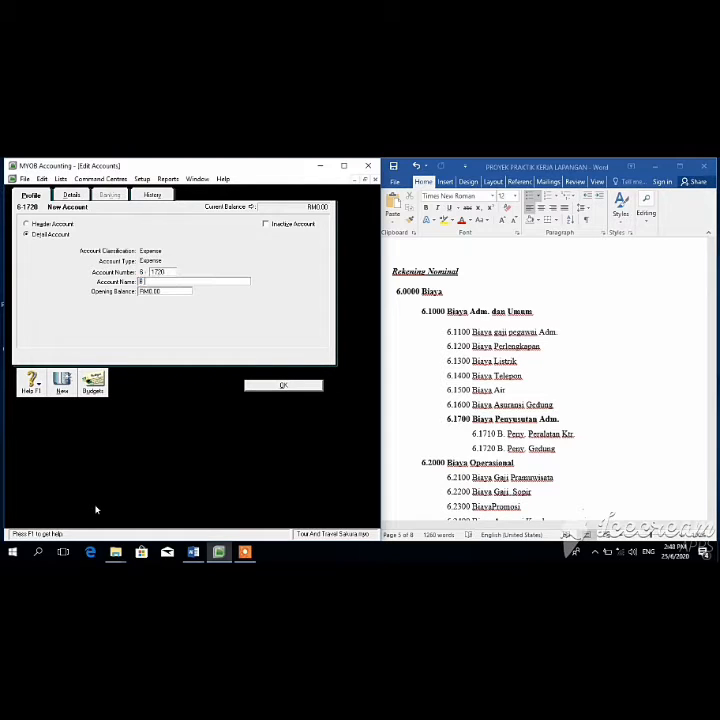
{"action": "type", "text": " Peny Gedung"}
{"action": "left_click", "coordinate": [268, 387]}
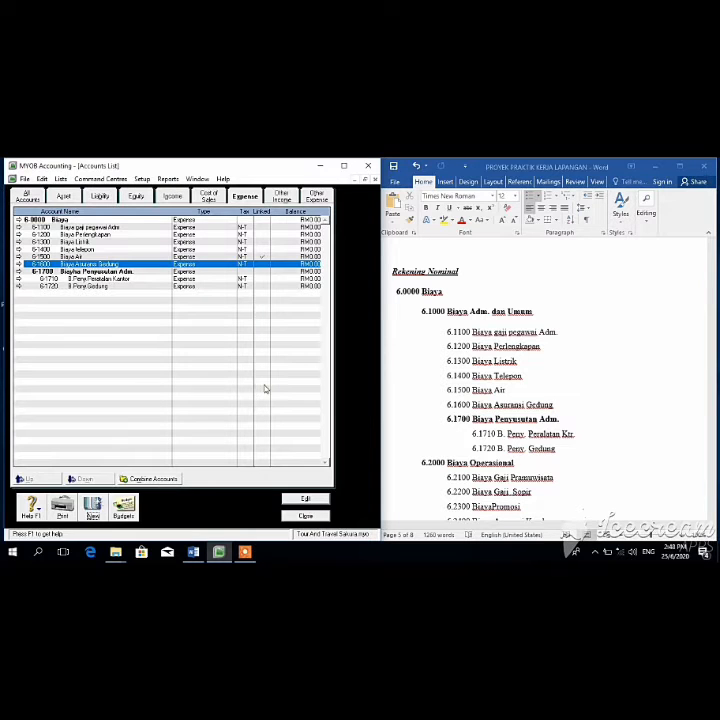
{"action": "left_click", "coordinate": [93, 516]}
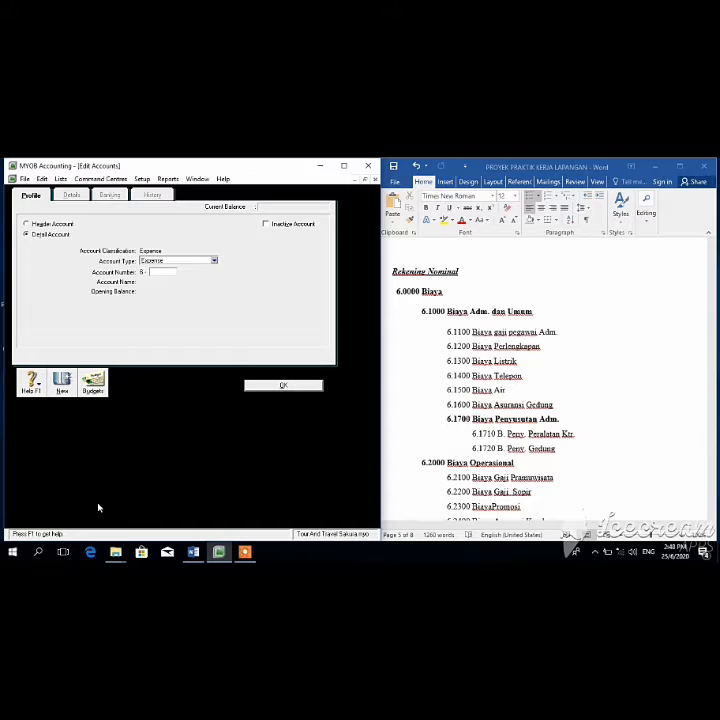
Step: Fill in the new account as header 6-2000 named 'Biaya Operasional', checking the reference chart of accounts
{"action": "type", "text": "210"}
{"action": "key", "text": "BackSpace"}
{"action": "key", "text": "BackSpace"}
{"action": "key", "text": "BackSpace"}
{"action": "key", "text": "BackSpace"}
{"action": "type", "text": "2000"}
{"action": "left_click", "coordinate": [27, 223]}
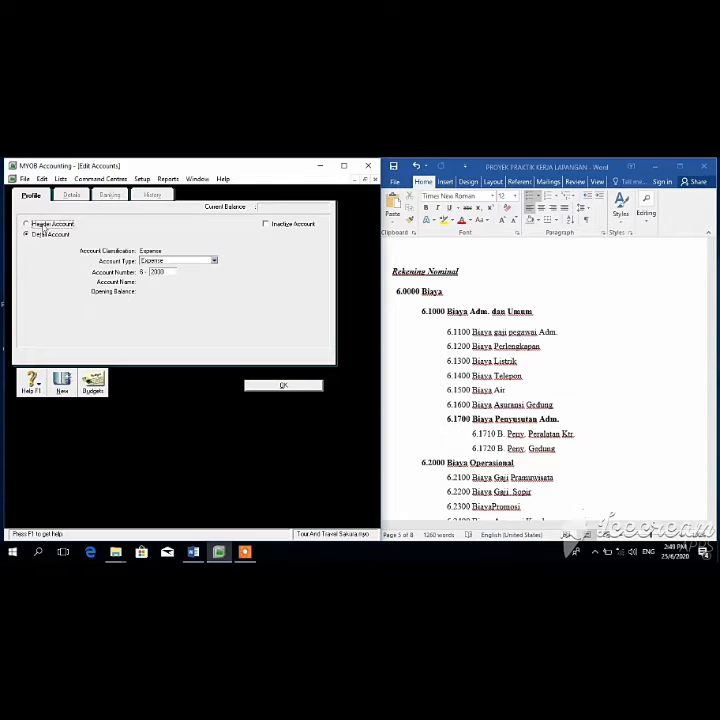
{"action": "left_click", "coordinate": [716, 337]}
{"action": "left_click_drag", "start_coordinate": [712, 391], "coordinate": [714, 407]}
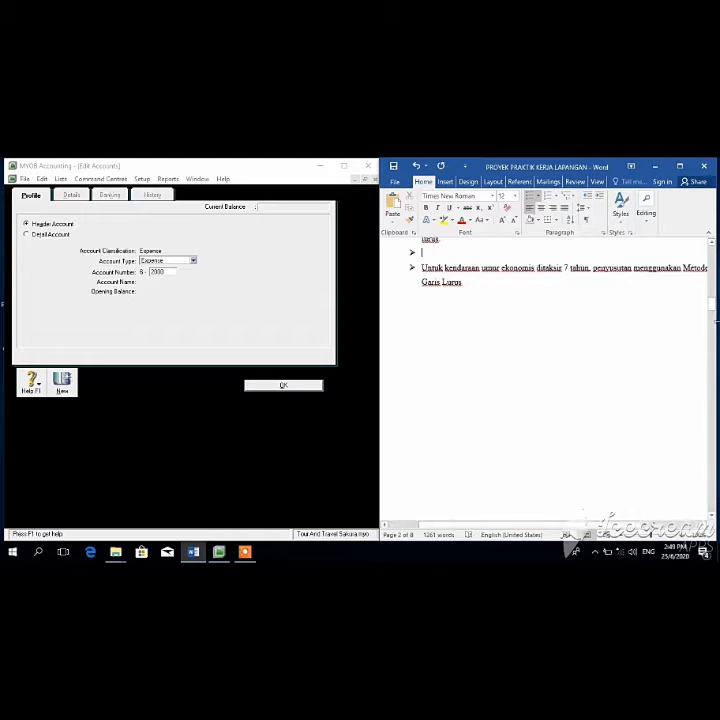
{"action": "left_click_drag", "start_coordinate": [713, 310], "coordinate": [712, 398]}
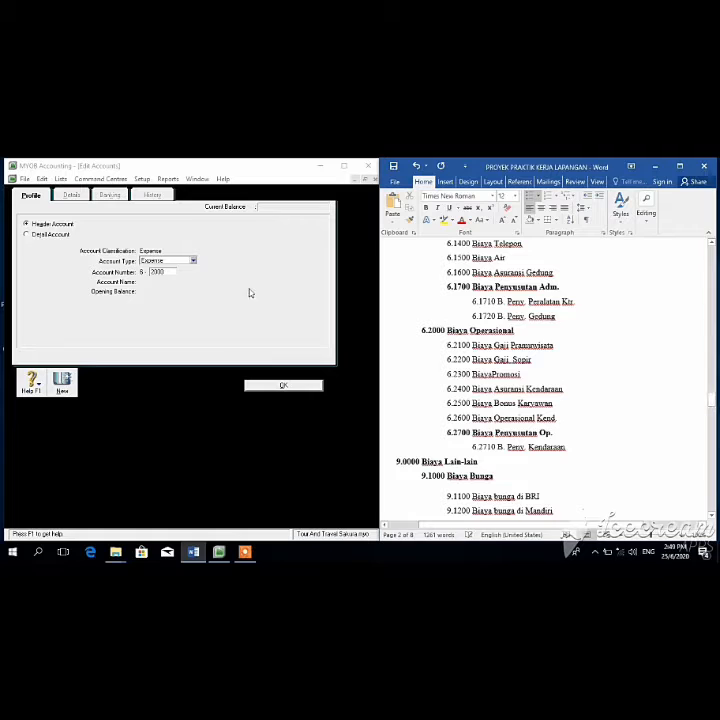
{"action": "left_click", "coordinate": [165, 286]}
{"action": "left_click", "coordinate": [170, 272]}
{"action": "key", "text": "Tab"}
{"action": "type", "text": "Biaya Operasi"}
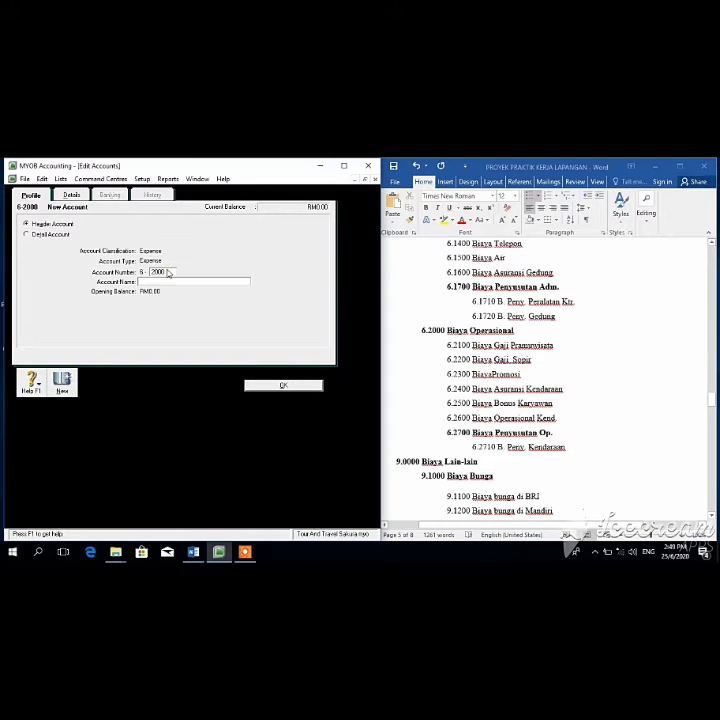
{"action": "type", "text": "onal"}
Step: Save 6-2000, then add 6-2100 'Biaya Gaji Pramusisata' and 6-2200 'Biaya Gaji Supir'
{"action": "left_click", "coordinate": [268, 387]}
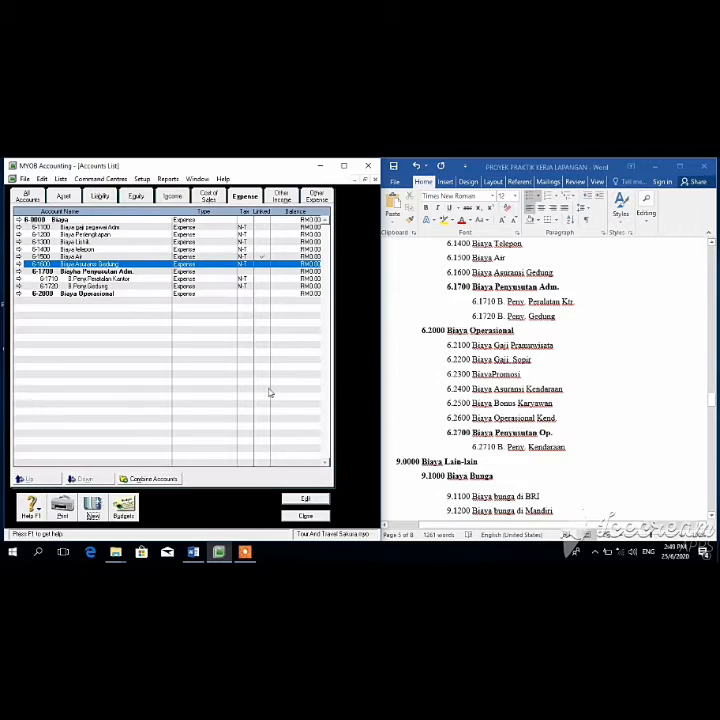
{"action": "left_click", "coordinate": [92, 508]}
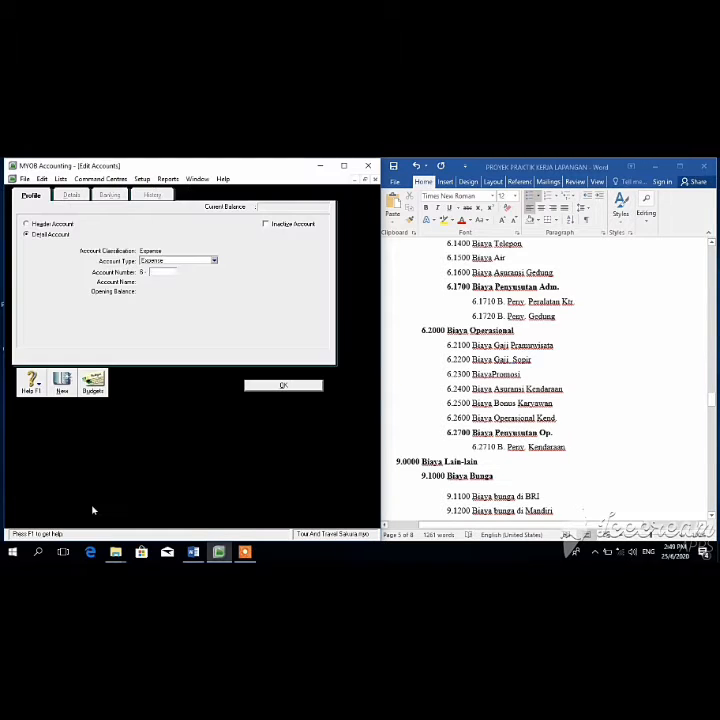
{"action": "key", "text": "Tab"}
{"action": "type", "text": "Biaya Gaj"}
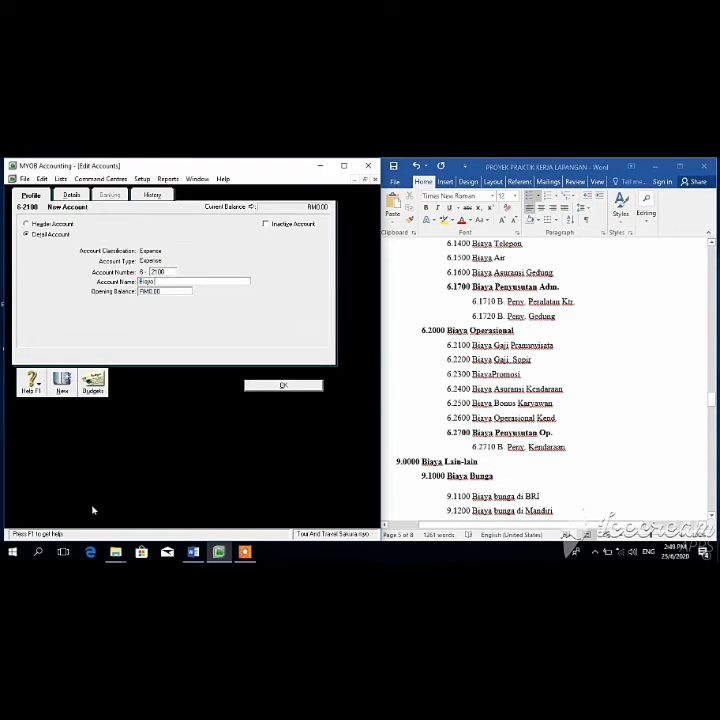
{"action": "type", "text": "i Pramus"}
{"action": "type", "text": "isata"}
{"action": "left_click", "coordinate": [276, 389]}
{"action": "left_click", "coordinate": [100, 510]}
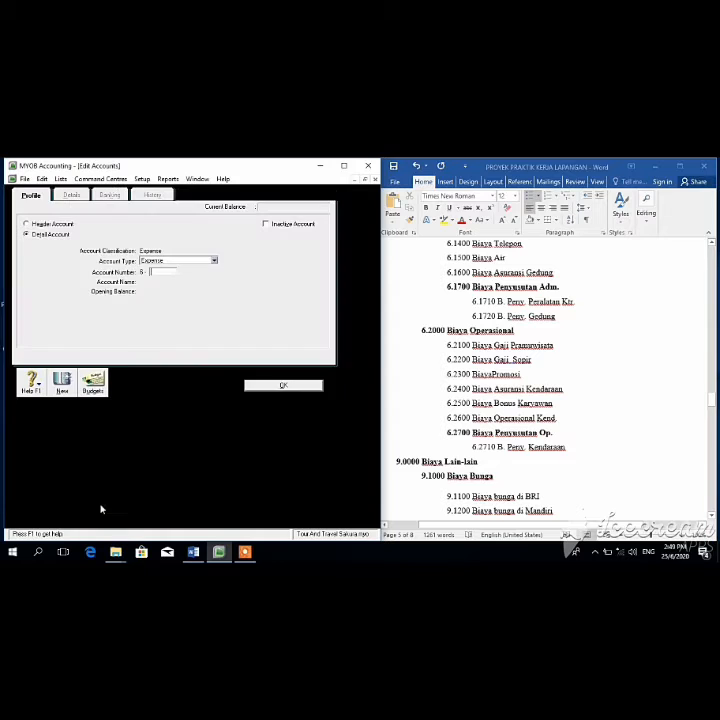
{"action": "type", "text": "2200"}
{"action": "key", "text": "Tab"}
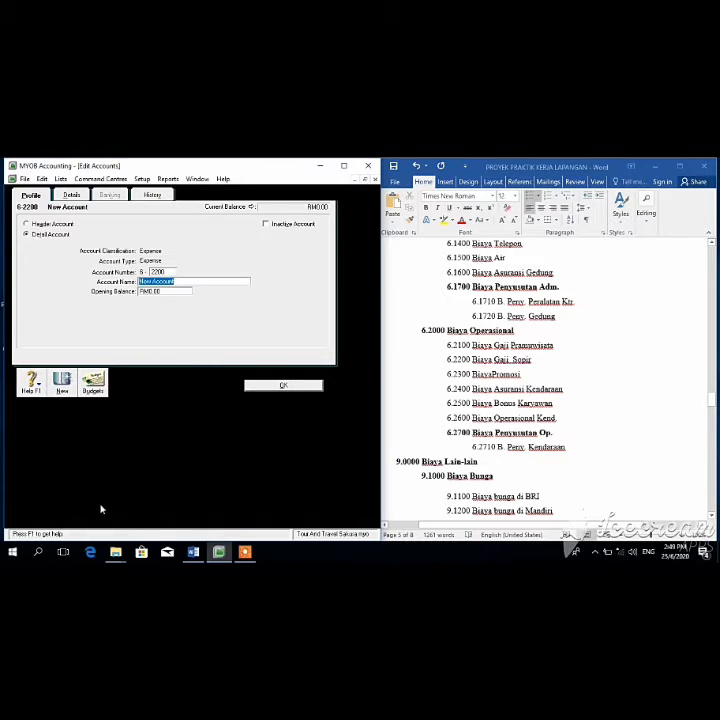
{"action": "type", "text": "Biaya Gaji Supir"}
{"action": "left_click", "coordinate": [309, 386]}
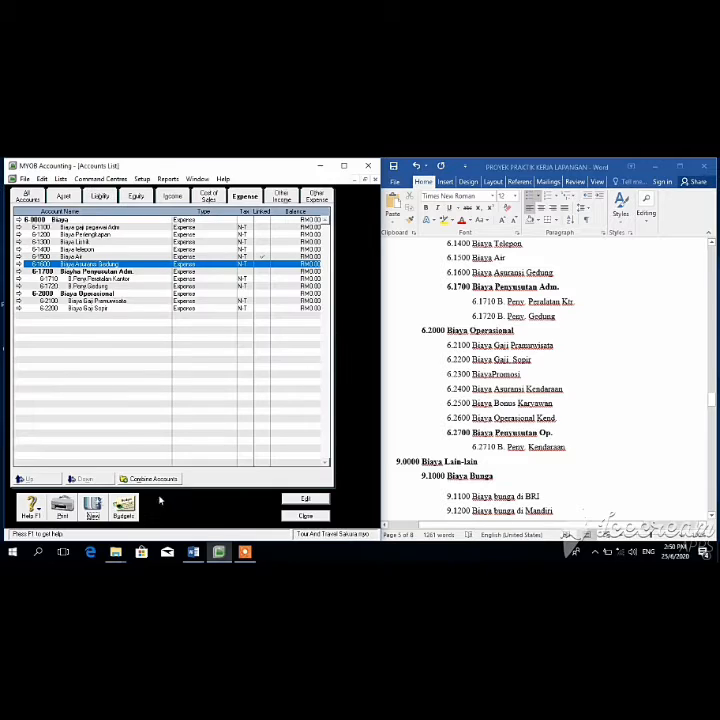
Step: Add 6-2300 'Biaya Promosi', 6-2400 Biaya Asuransi, and 6-2500 'Biaya Bonus Karyawan'
{"action": "left_click", "coordinate": [90, 508]}
{"action": "type", "text": "2300"}
{"action": "key", "text": "Tab"}
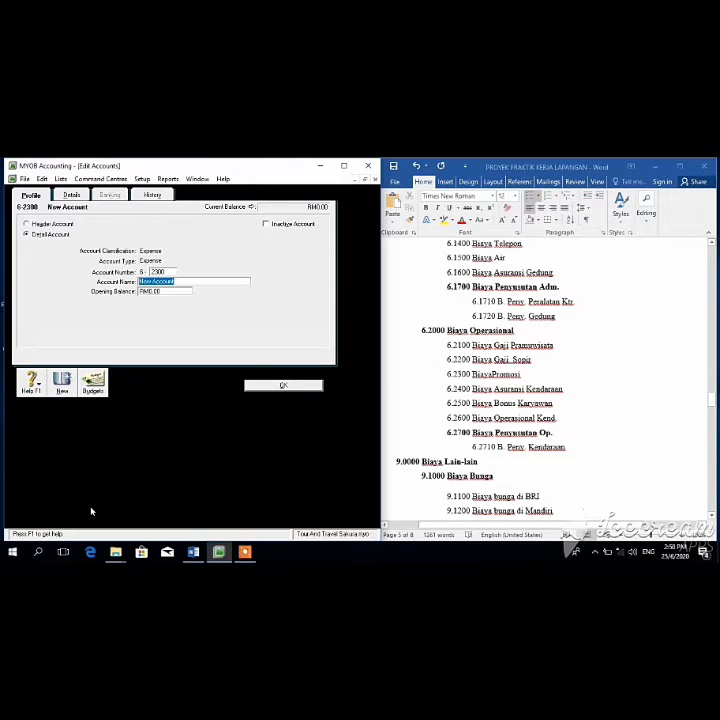
{"action": "type", "text": "Biaya Promosi"}
{"action": "key", "text": "Return"}
{"action": "left_click", "coordinate": [96, 508]}
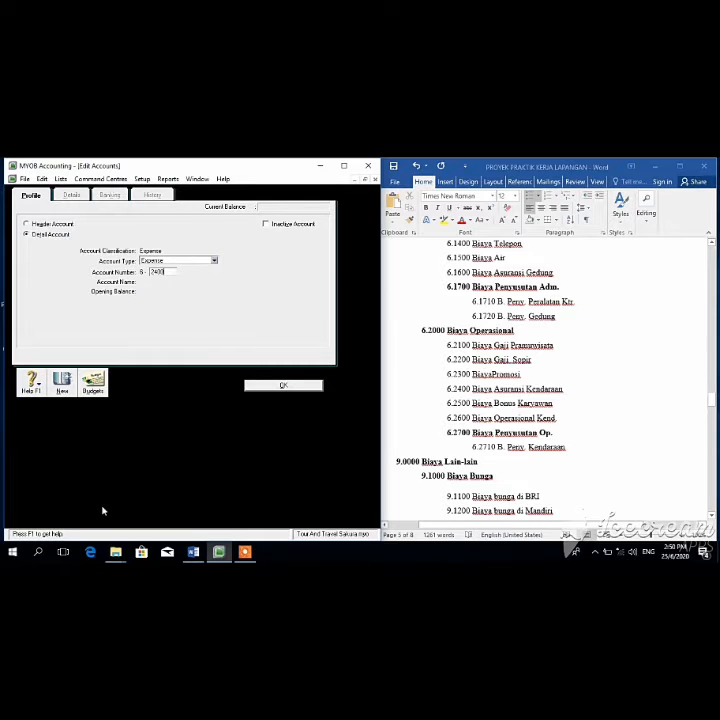
{"action": "type", "text": "2400"}
{"action": "key", "text": "Tab"}
{"action": "type", "text": "Biay"}
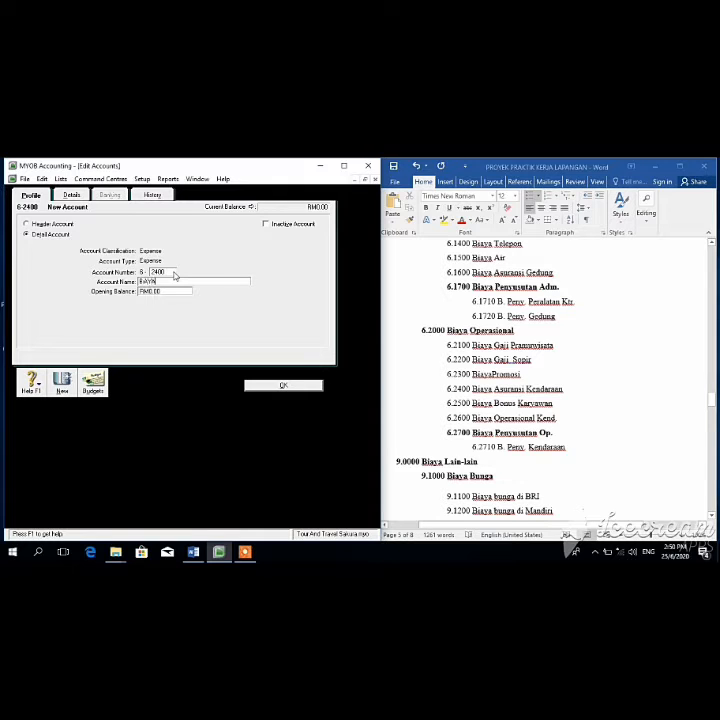
{"action": "key", "text": "BackSpace"}
{"action": "key", "text": "BackSpace"}
{"action": "key", "text": "BackSpace"}
{"action": "key", "text": "BackSpace"}
{"action": "type", "text": "iaya Asura"}
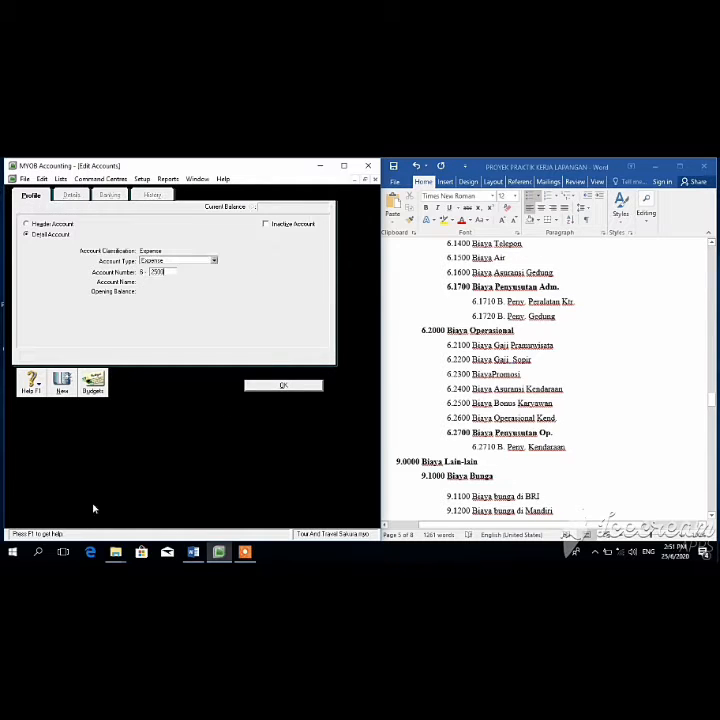
{"action": "key", "text": "Tab"}
{"action": "type", "text": "B"}
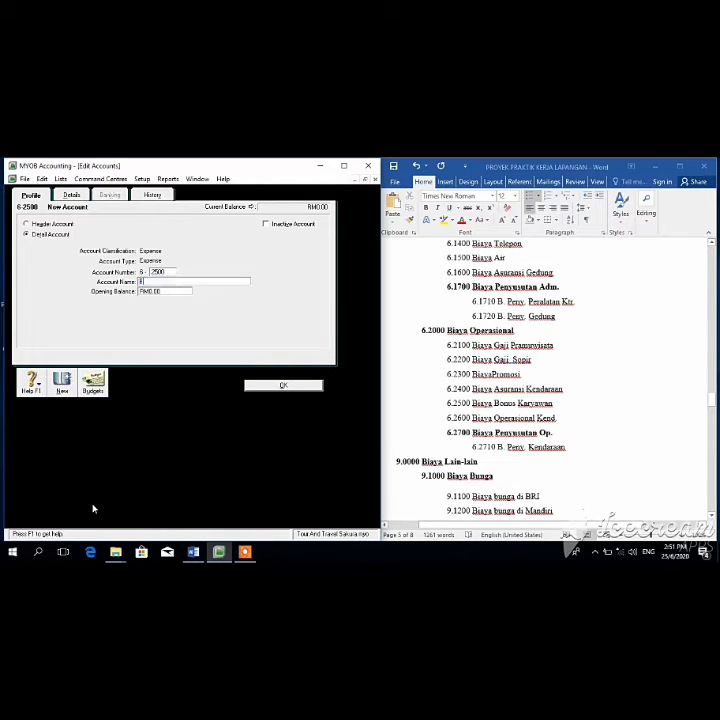
{"action": "type", "text": "iaya Bonus Karyawan"}
{"action": "left_click", "coordinate": [265, 388]}
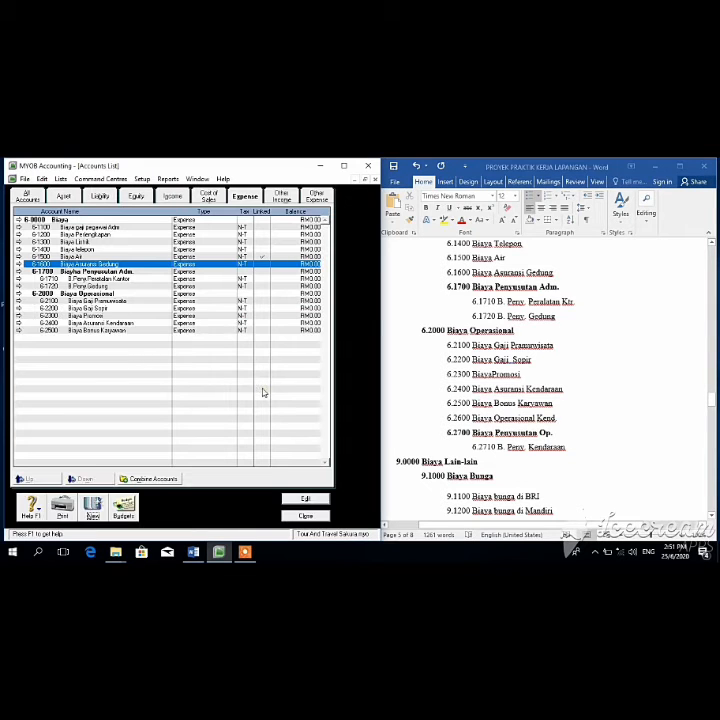
Step: Add header 6-2700 'Biaya Penyusutan Op' and detail account 6-2710 'B Peny Kendaraan'
{"action": "left_click", "coordinate": [92, 508]}
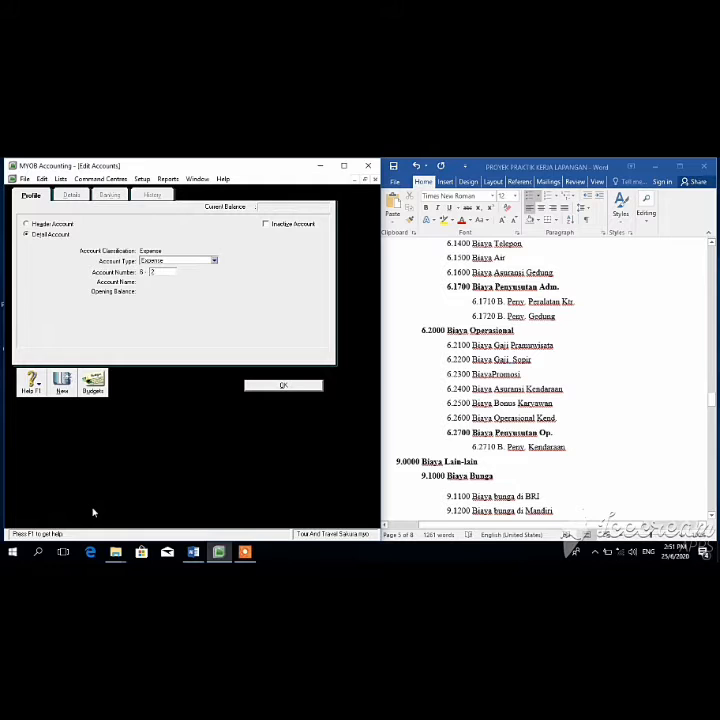
{"action": "key", "text": "Tab"}
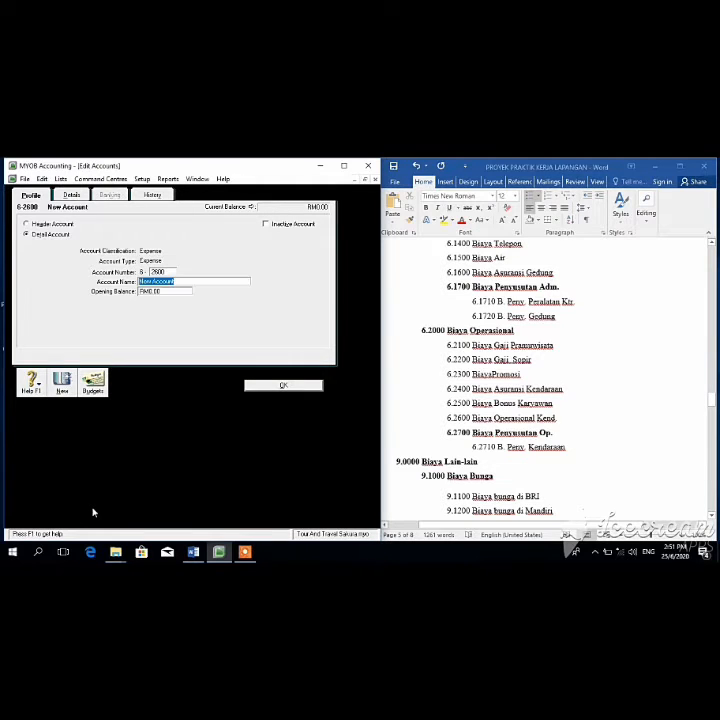
{"action": "type", "text": "Biaya Penyusutan Op"}
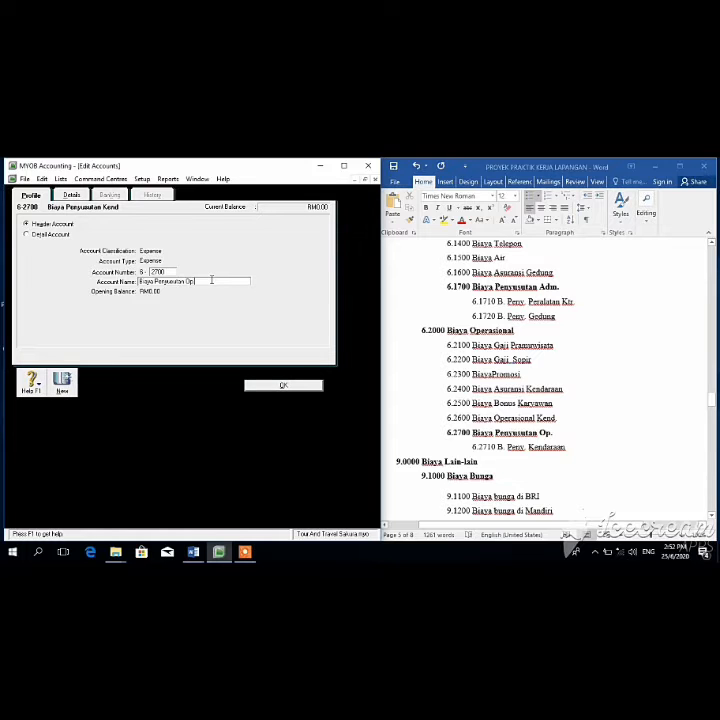
{"action": "left_click", "coordinate": [281, 383]}
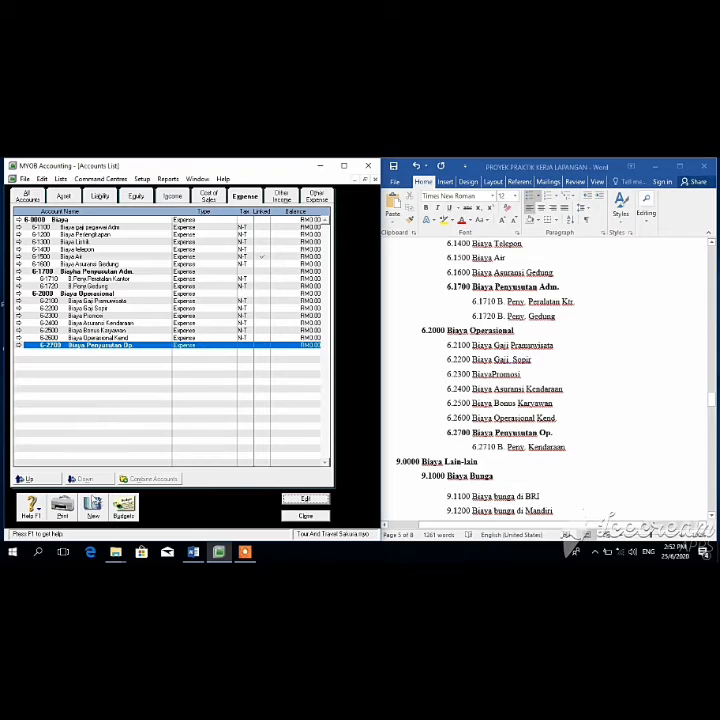
{"action": "left_click", "coordinate": [92, 508]}
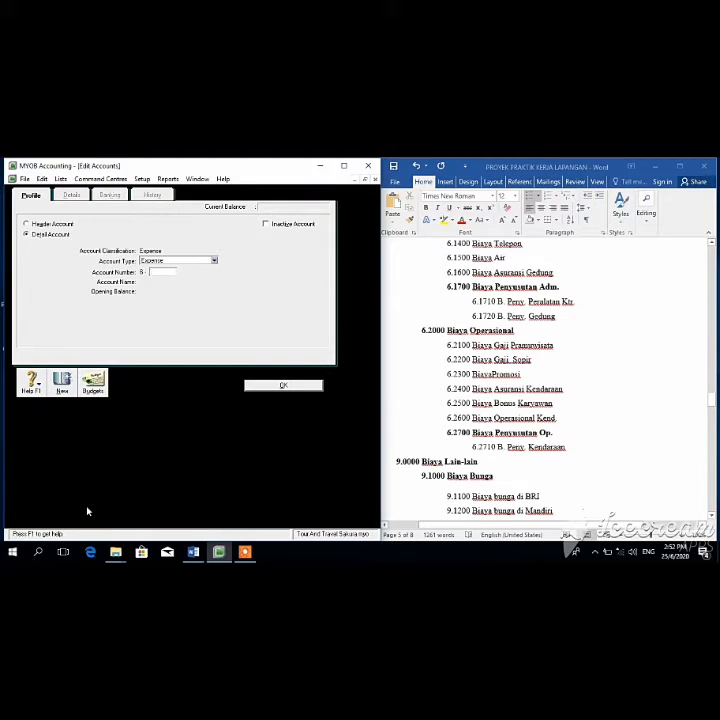
{"action": "type", "text": "2710"}
{"action": "key", "text": "Tab"}
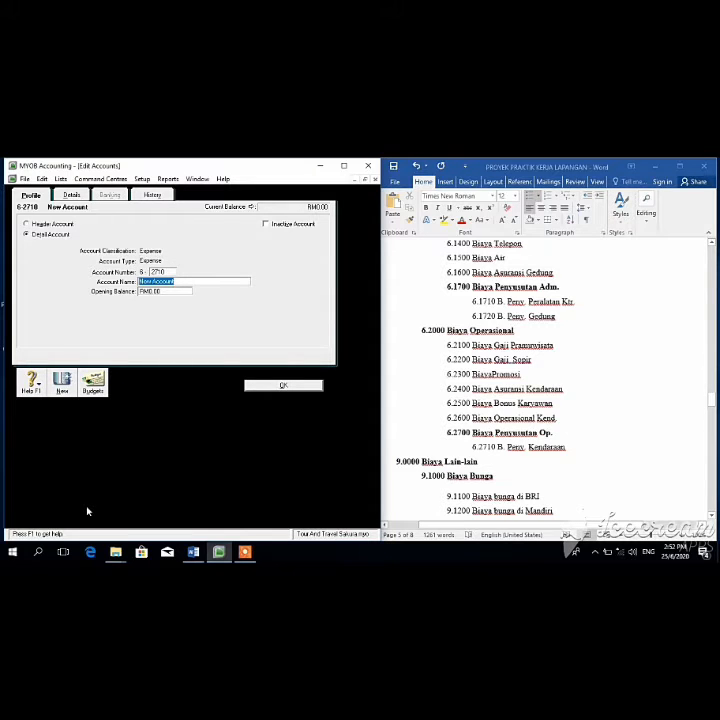
{"action": "type", "text": "B Peny Kendaraan"}
{"action": "left_click", "coordinate": [283, 388]}
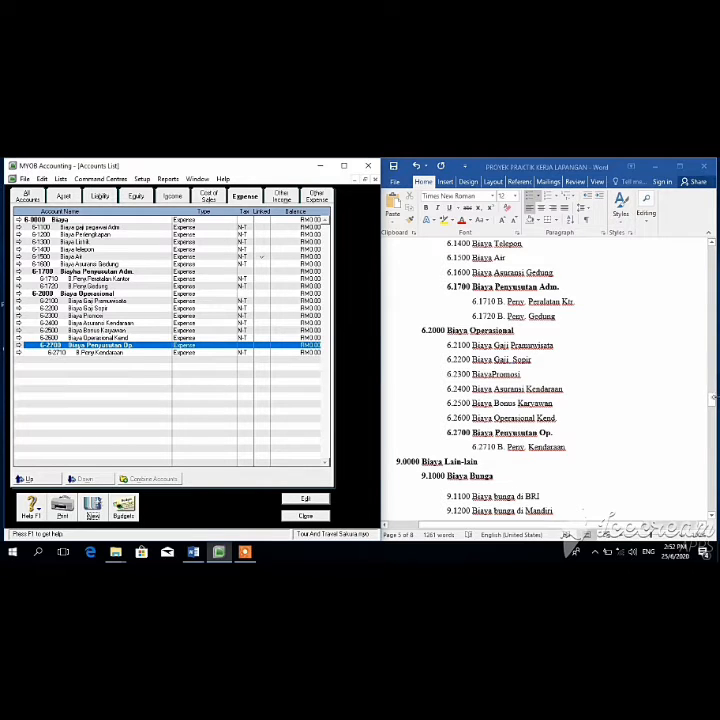
{"action": "mouse_move", "coordinate": [713, 398]}
{"action": "left_mouse_down"}
{"action": "mouse_move", "coordinate": [706, 393]}
{"action": "mouse_move", "coordinate": [709, 404]}
{"action": "left_mouse_up"}
Step: Rename the 8-0000 Other Income header to 'Pendapatan Lain-lain'
{"action": "left_click", "coordinate": [280, 196]}
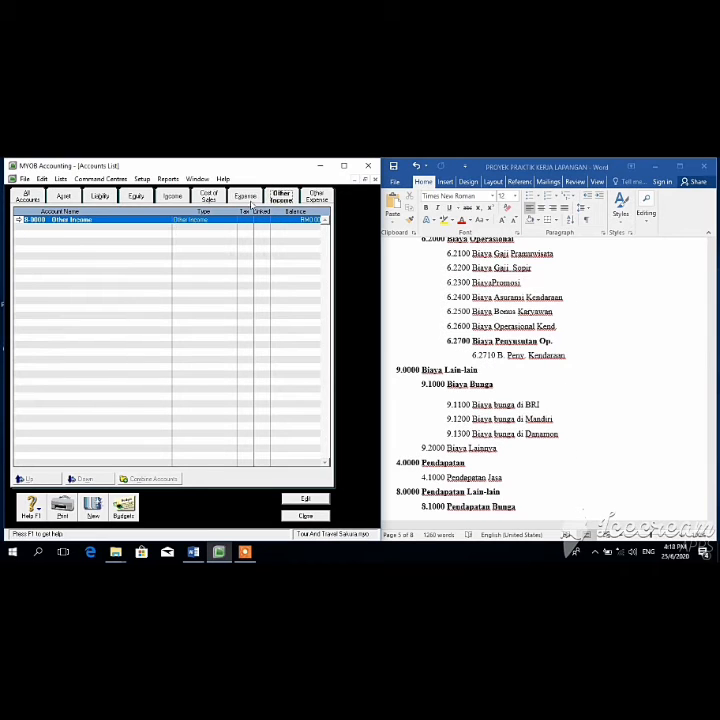
{"action": "left_click", "coordinate": [310, 499]}
{"action": "key", "text": "BackSpace"}
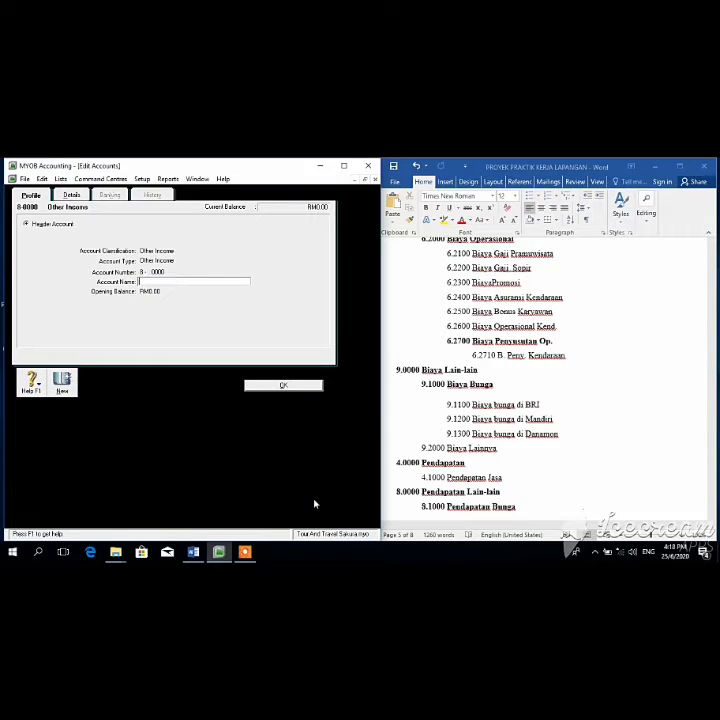
{"action": "type", "text": "Pendapatan Lain-lain"}
{"action": "key", "text": "Tab"}
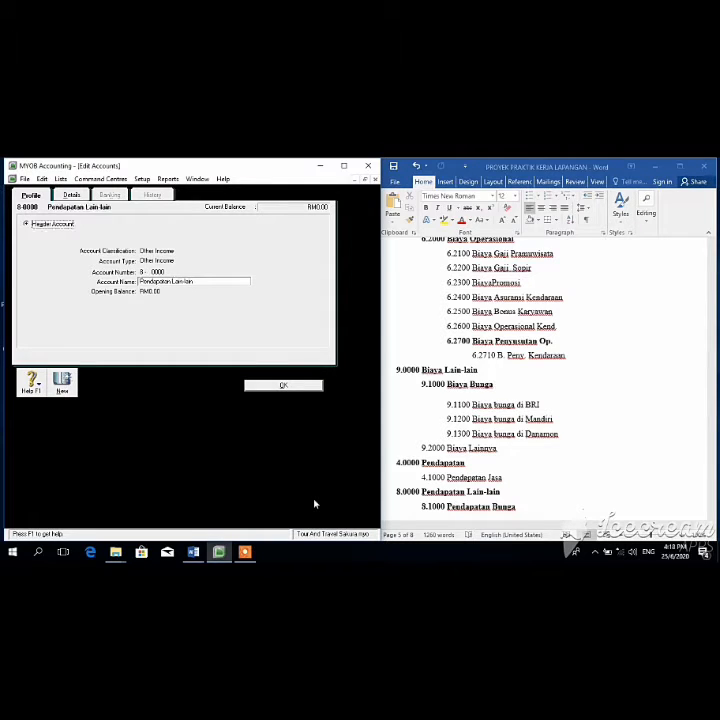
{"action": "left_click", "coordinate": [284, 386]}
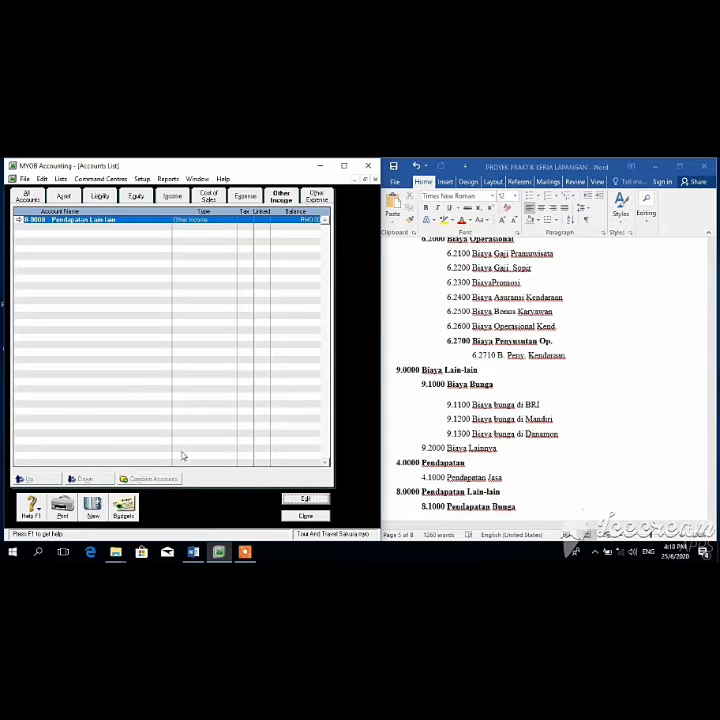
Step: Create header account 8-1000 'Pendapatan Bunga'
{"action": "left_click", "coordinate": [92, 508]}
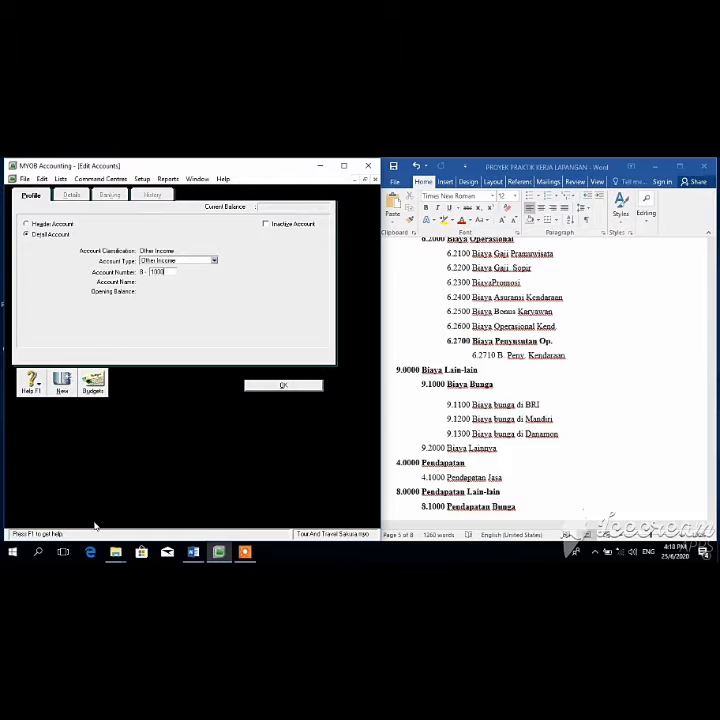
{"action": "type", "text": "1000"}
{"action": "key", "text": "Tab"}
{"action": "type", "text": "Pendapatan"}
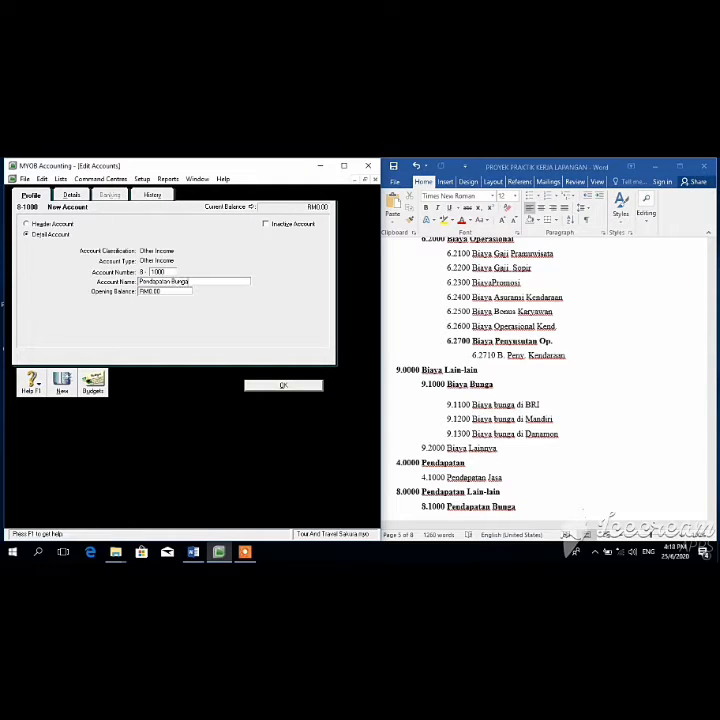
{"action": "left_click", "coordinate": [399, 179]}
{"action": "left_click_drag", "start_coordinate": [712, 409], "coordinate": [711, 414]}
{"action": "left_click", "coordinate": [28, 224]}
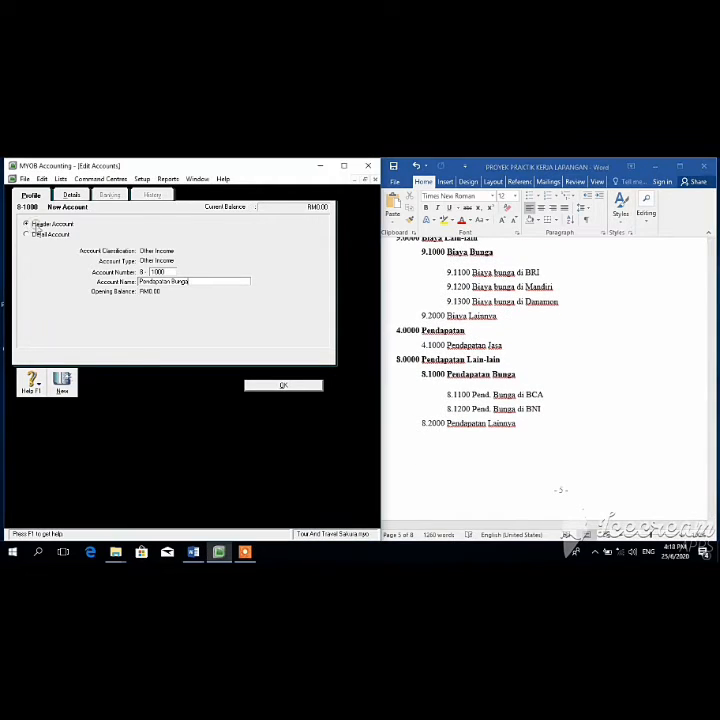
{"action": "left_click", "coordinate": [283, 386]}
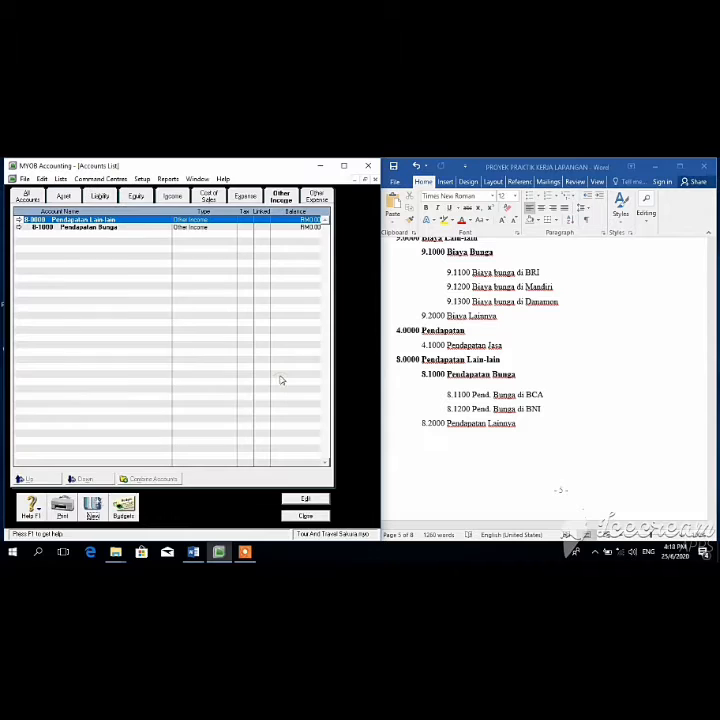
Step: Add interest income accounts 8-1100 'Pend Bunga di BCA' and 8-1200 for the second bank
{"action": "left_click", "coordinate": [92, 512]}
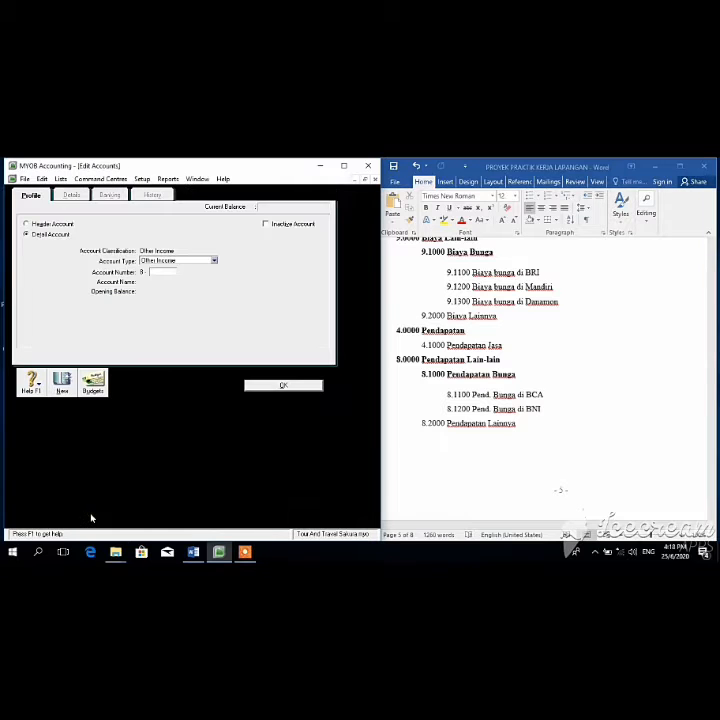
{"action": "key", "text": "Tab"}
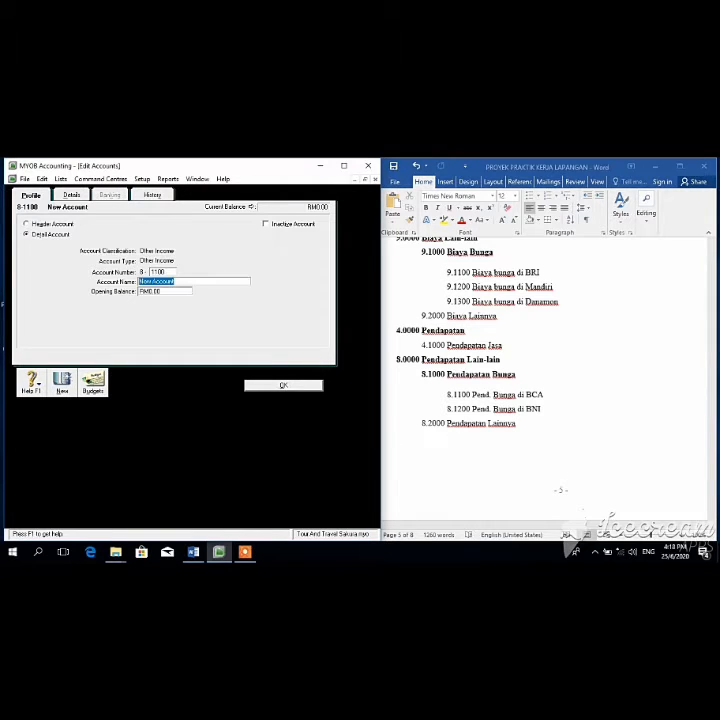
{"action": "type", "text": "Pend Bunga di BCA"}
{"action": "left_click", "coordinate": [292, 385]}
{"action": "left_click", "coordinate": [97, 513]}
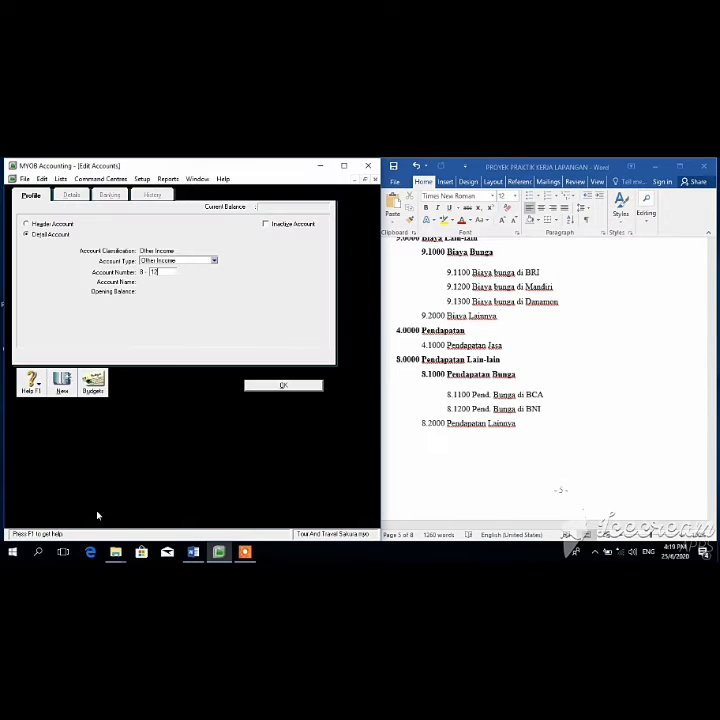
{"action": "type", "text": "1200"}
{"action": "key", "text": "Tab"}
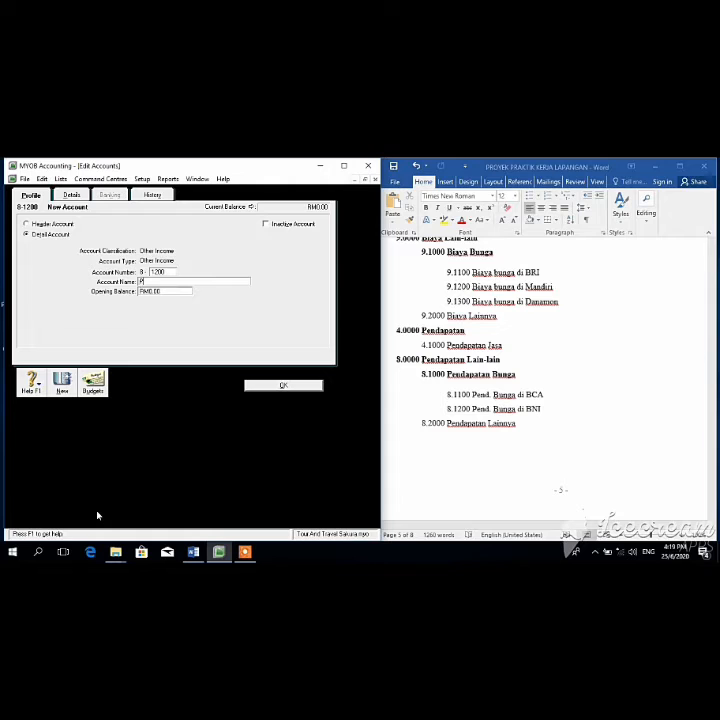
{"action": "type", "text": "Pend Bunga di Bri"}
{"action": "left_click", "coordinate": [298, 386]}
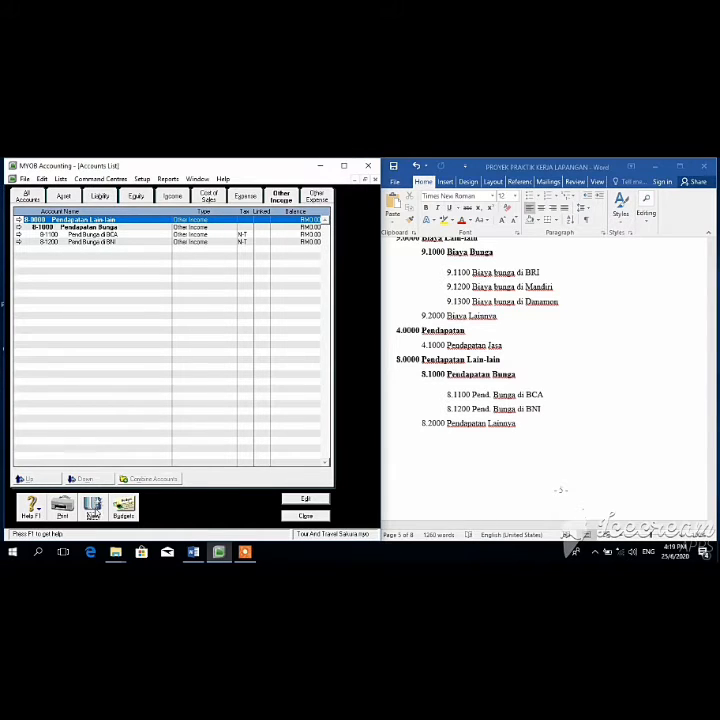
Step: Add account 8-2000 'Pendapatan Lainnya' and check it against the reference list
{"action": "left_click", "coordinate": [93, 510]}
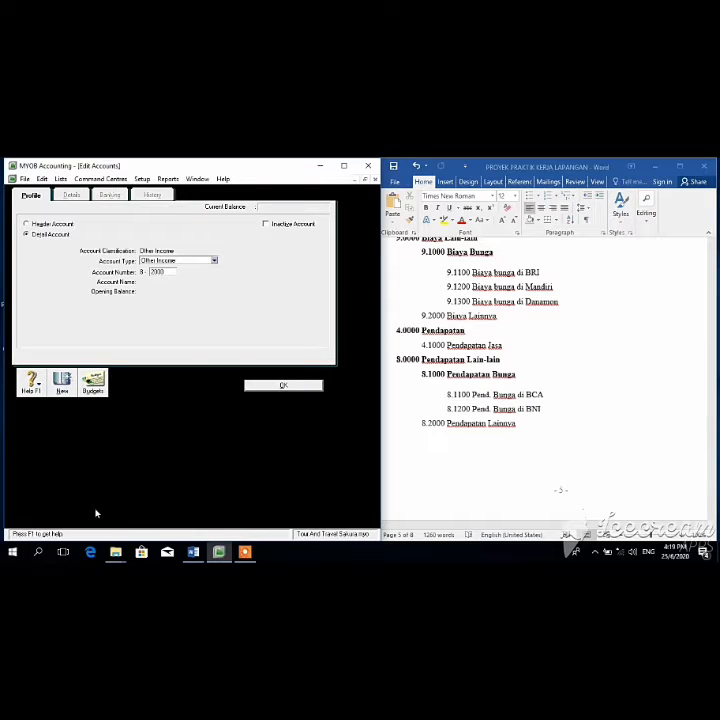
{"action": "key", "text": "Tab"}
{"action": "type", "text": "Pendap"}
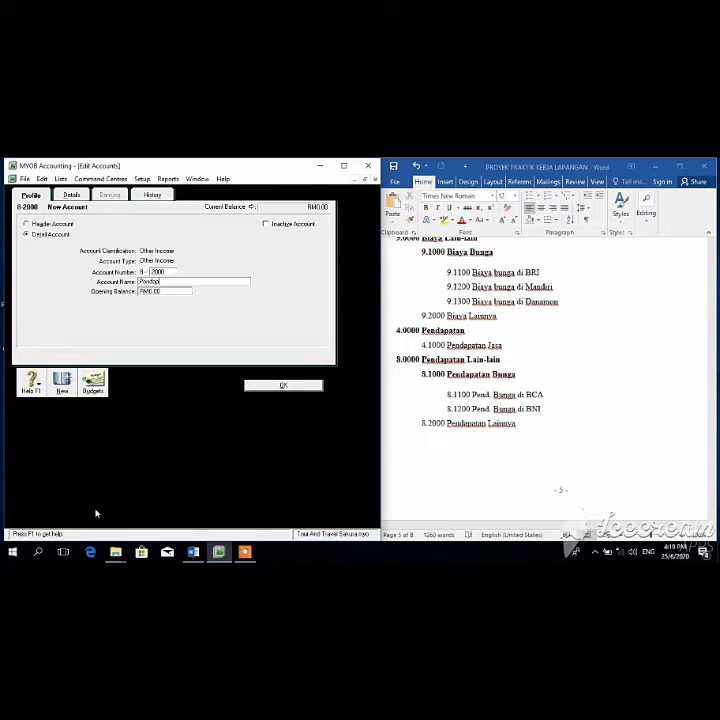
{"action": "type", "text": "atan Lainnya"}
{"action": "left_click", "coordinate": [288, 387]}
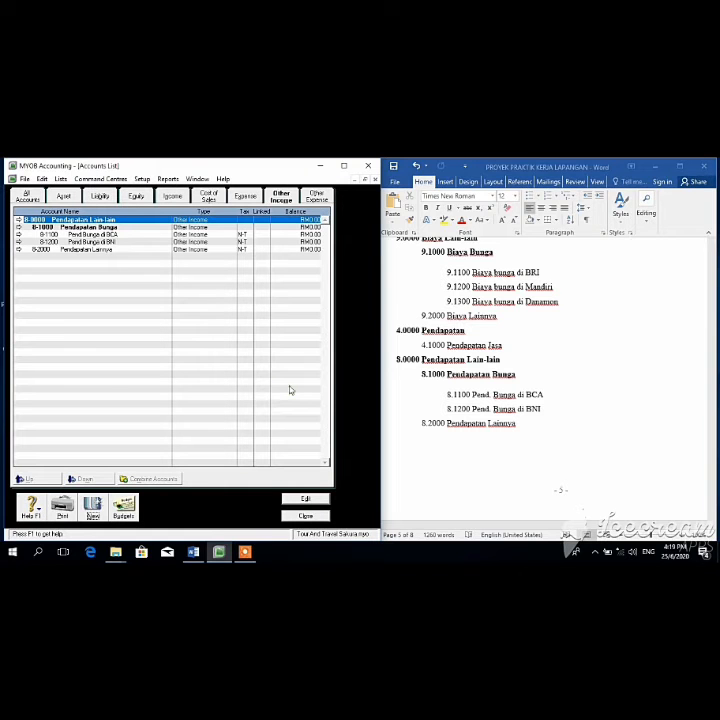
{"action": "left_click", "coordinate": [713, 348]}
{"action": "left_click_drag", "start_coordinate": [716, 409], "coordinate": [715, 378]}
{"action": "left_click", "coordinate": [289, 166]}
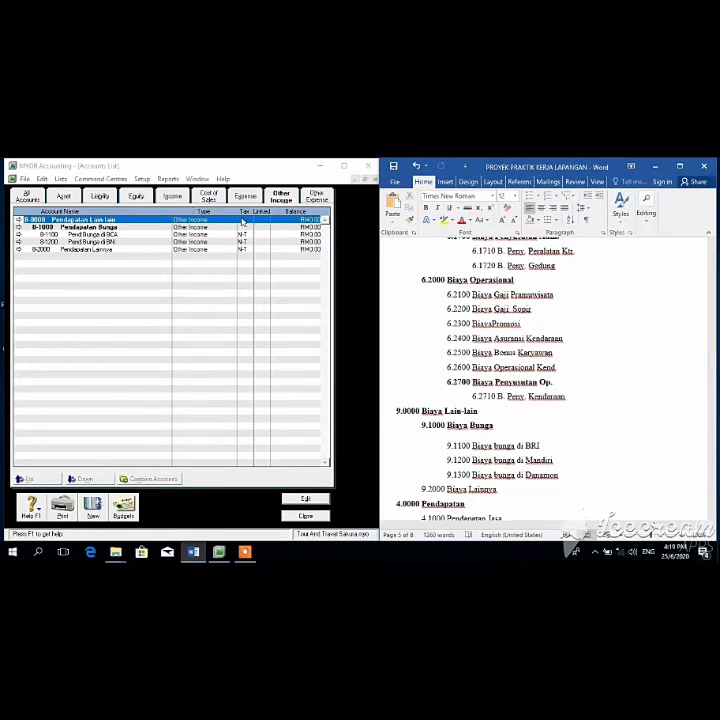
Step: Rename the 9-0000 Other Expense header account to Biaya Lain-lain
{"action": "left_click", "coordinate": [316, 196]}
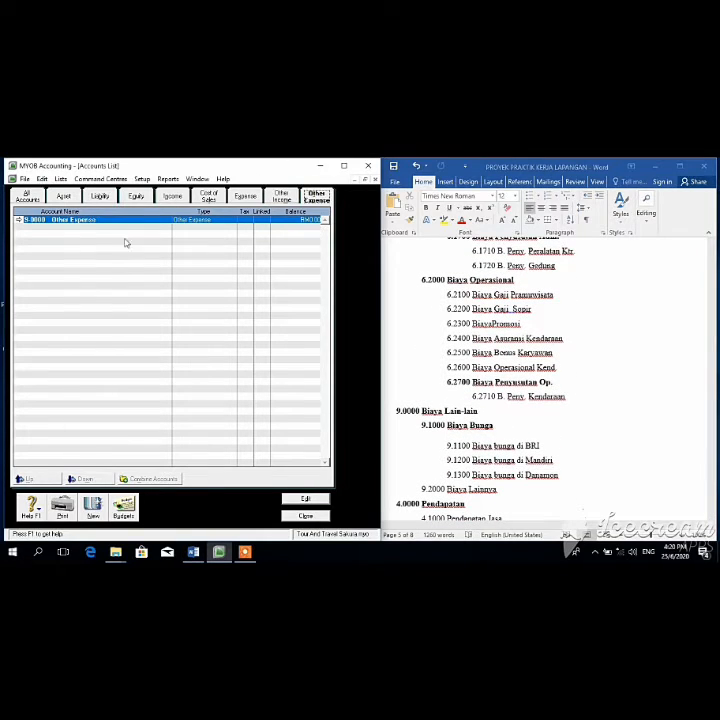
{"action": "left_click", "coordinate": [310, 498]}
{"action": "type", "text": "Bi"}
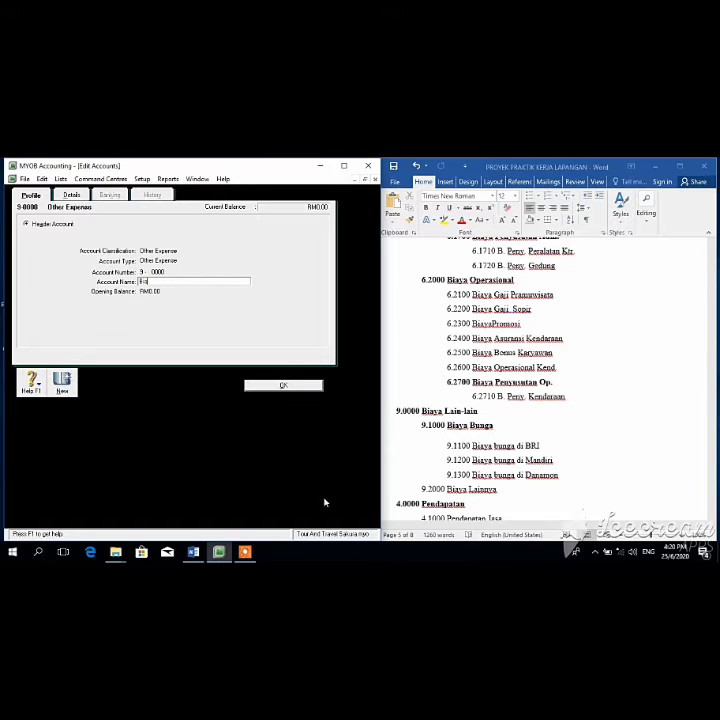
{"action": "type", "text": "aya Lain-lain"}
{"action": "left_click", "coordinate": [300, 386]}
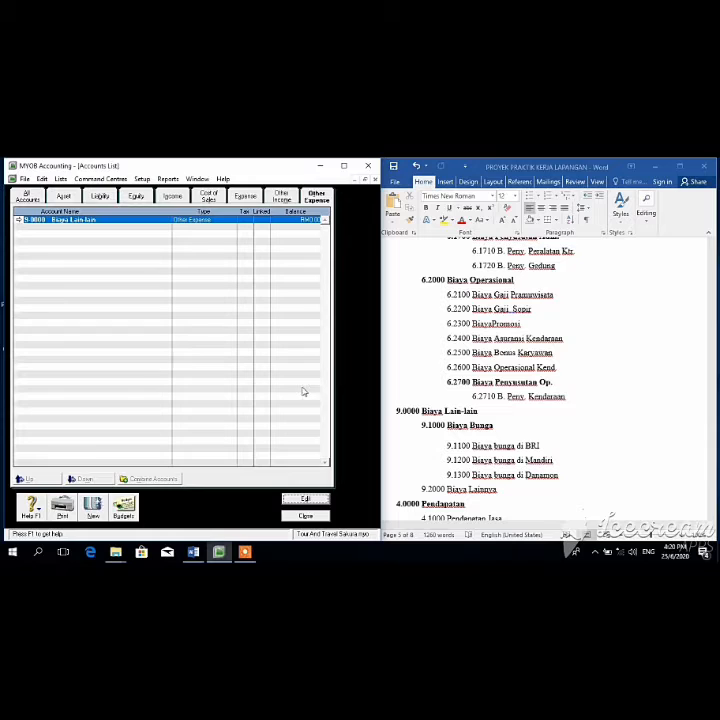
Step: Add accounts 9-1000 Biaya Bunga and 9-1100 Biaya bunga di BRI
{"action": "left_click", "coordinate": [94, 510]}
{"action": "key", "text": "Tab"}
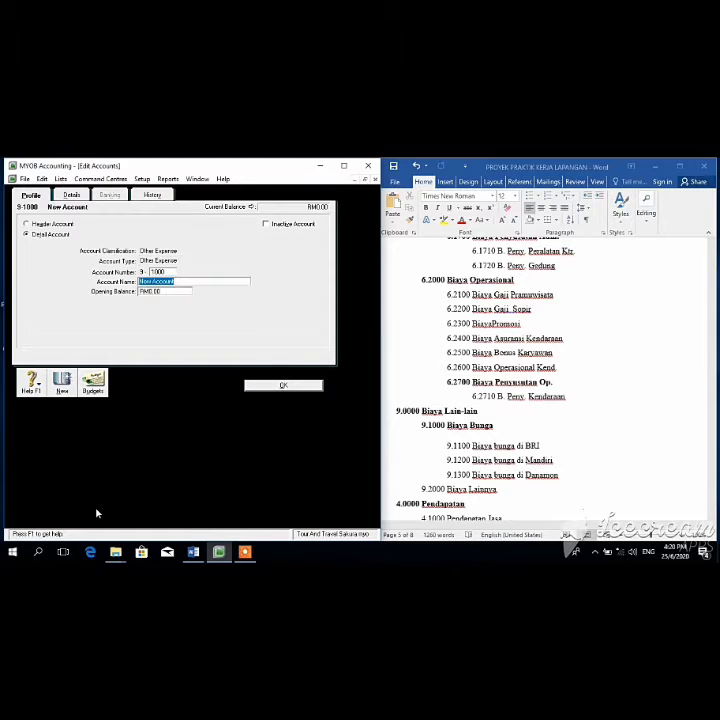
{"action": "type", "text": "Biaya Bunga"}
{"action": "left_click", "coordinate": [267, 387]}
{"action": "left_click", "coordinate": [91, 512]}
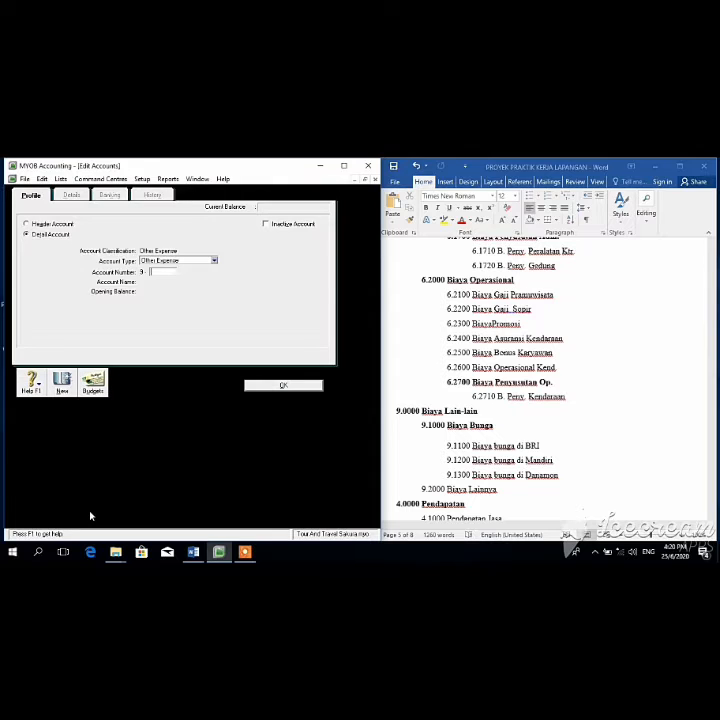
{"action": "key", "text": "Tab"}
{"action": "type", "text": "Biaya"}
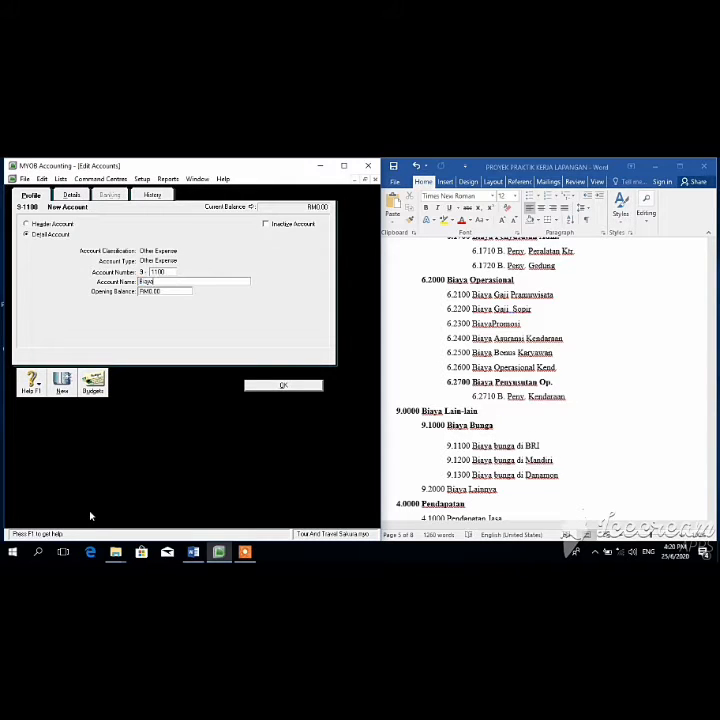
{"action": "type", "text": " bunga di BRI"}
{"action": "left_click", "coordinate": [280, 385]}
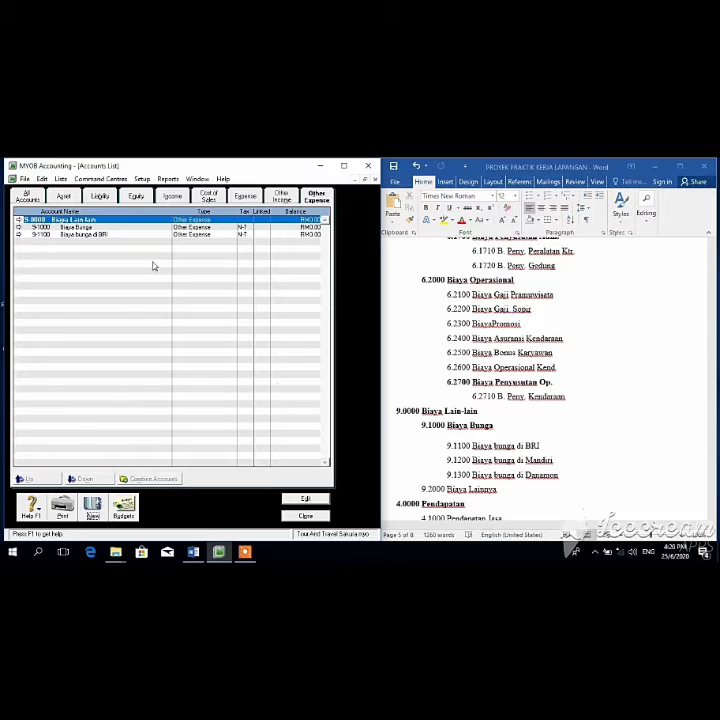
Step: Convert 9-1000 Biaya Bunga into a header account
{"action": "left_click", "coordinate": [88, 228]}
{"action": "left_click", "coordinate": [320, 497]}
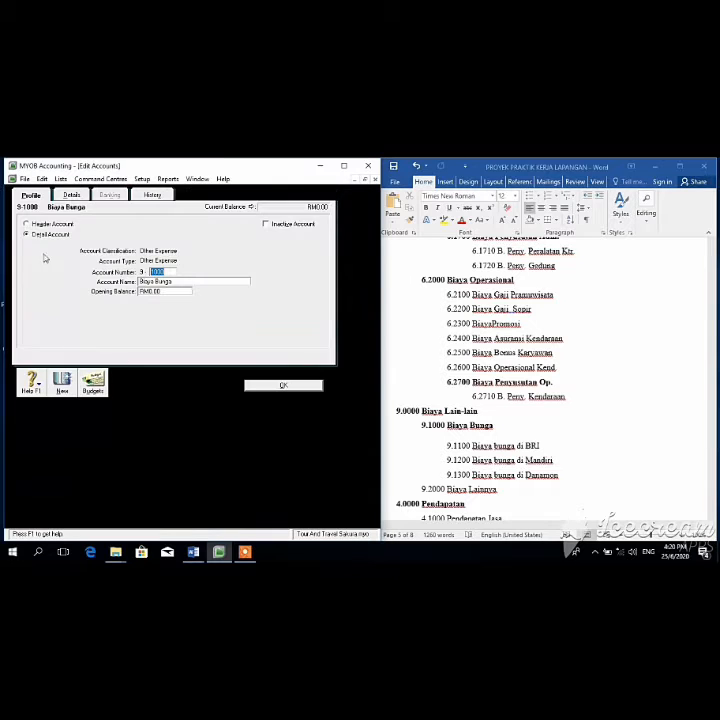
{"action": "left_click", "coordinate": [29, 223]}
{"action": "left_click", "coordinate": [278, 386]}
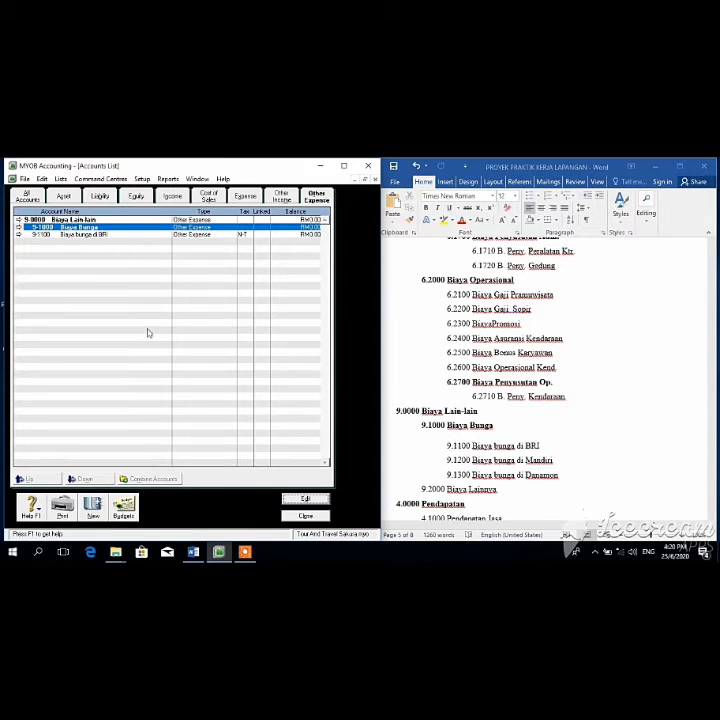
Step: Add accounts 9-1200 Biaya bunga di Mandiri and 9-1300 Biaya bunga di Danamon
{"action": "left_click", "coordinate": [92, 512]}
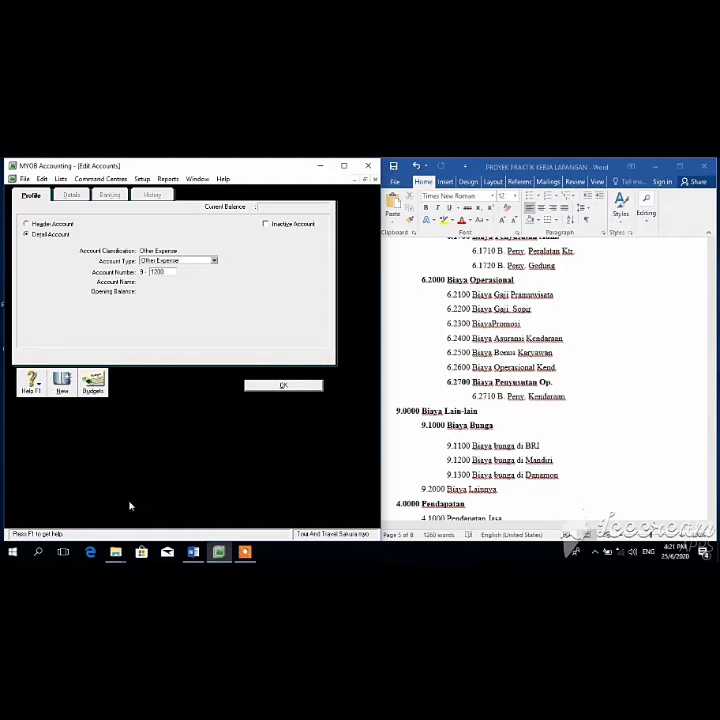
{"action": "key", "text": "Tab"}
{"action": "key", "text": "BackSpace"}
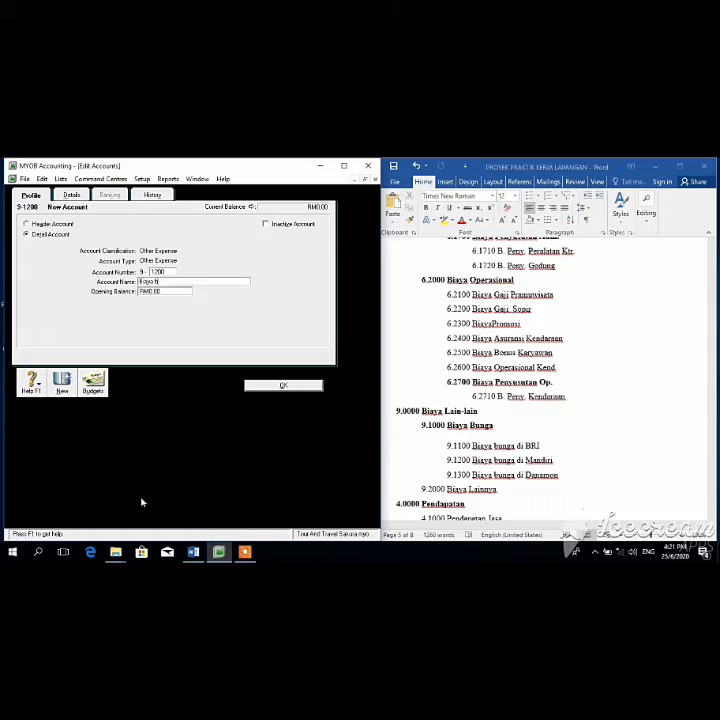
{"action": "type", "text": "Biaya bunga di Mandiri"}
{"action": "left_click", "coordinate": [271, 389]}
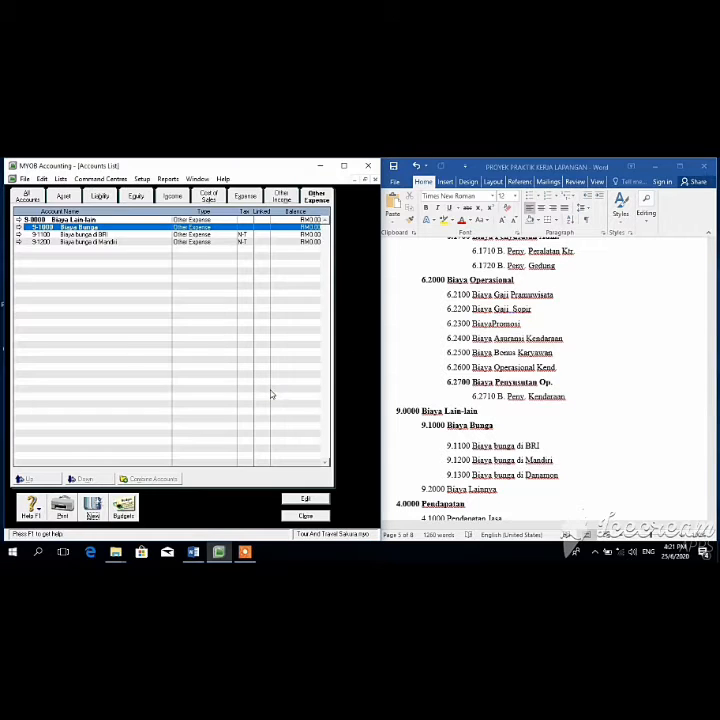
{"action": "left_click", "coordinate": [55, 244]}
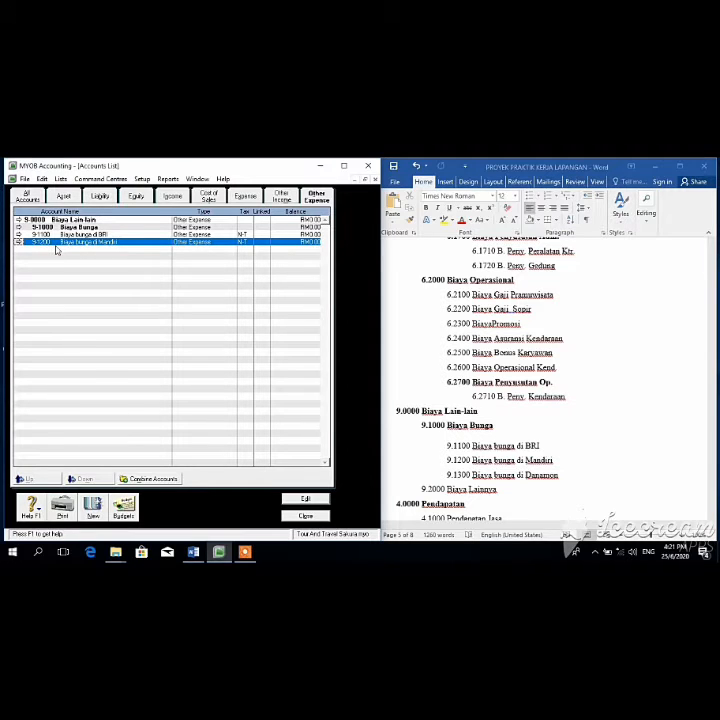
{"action": "left_click", "coordinate": [98, 510]}
{"action": "type", "text": "1300"}
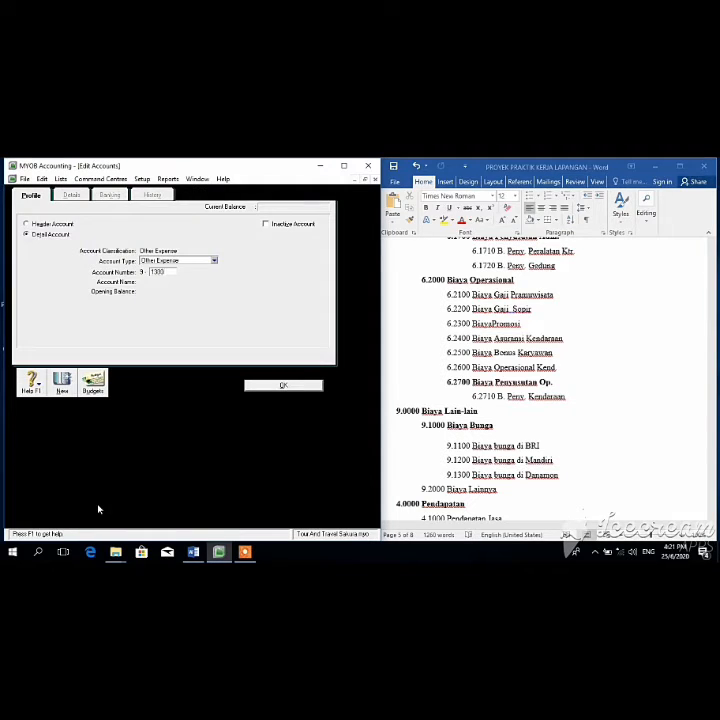
{"action": "key", "text": "Tab"}
{"action": "type", "text": "Biaya bunga di"}
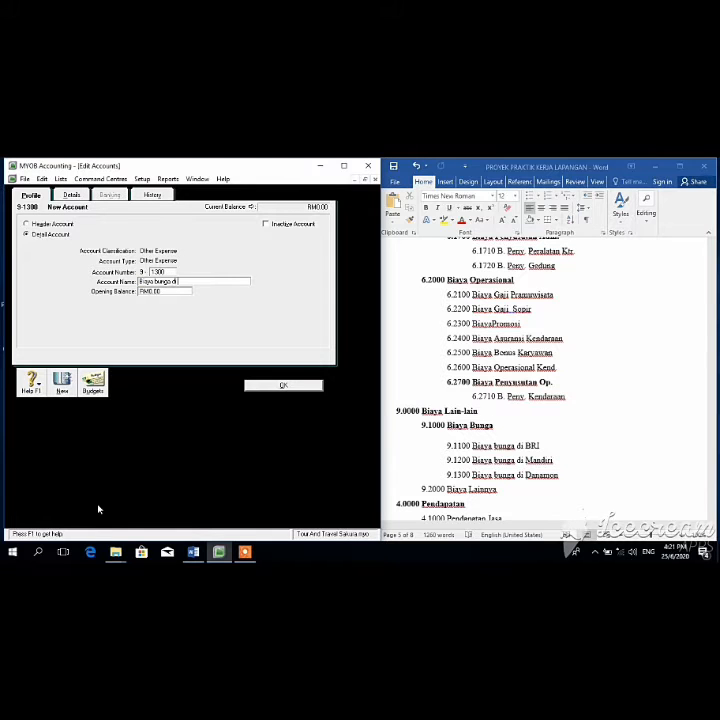
{"action": "type", "text": " Danamon"}
{"action": "left_click", "coordinate": [286, 385]}
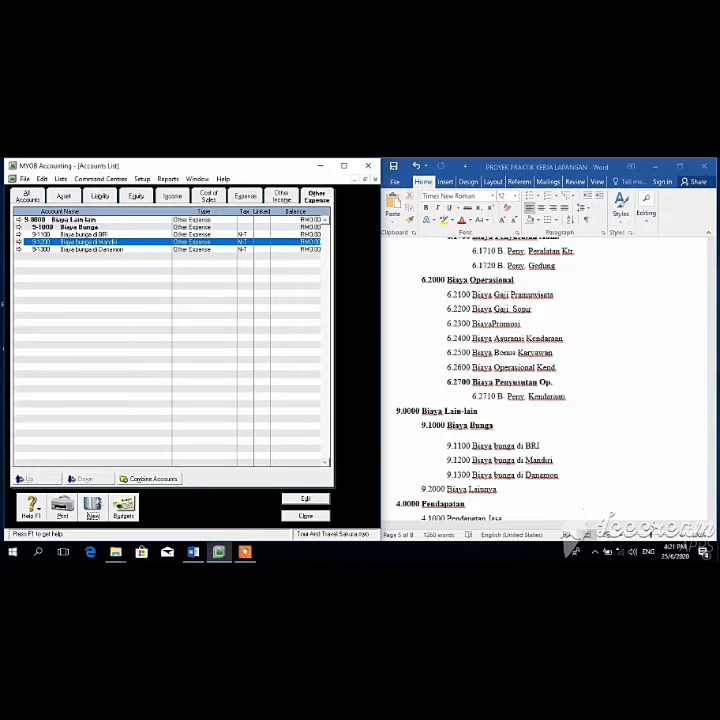
Step: Indent 9-1100, 9-1200 and 9-1300 as sub-accounts under Biaya Bunga
{"action": "left_click", "coordinate": [60, 227]}
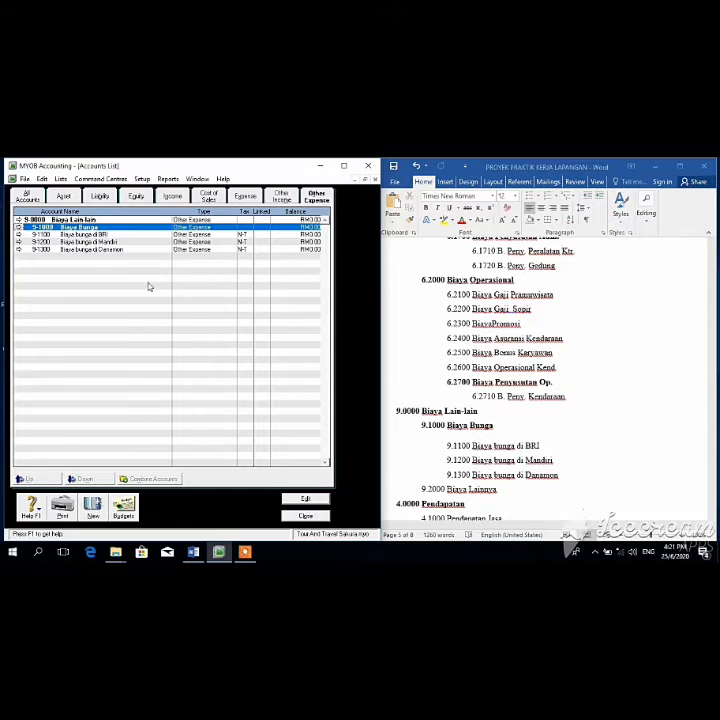
{"action": "left_click", "coordinate": [53, 235]}
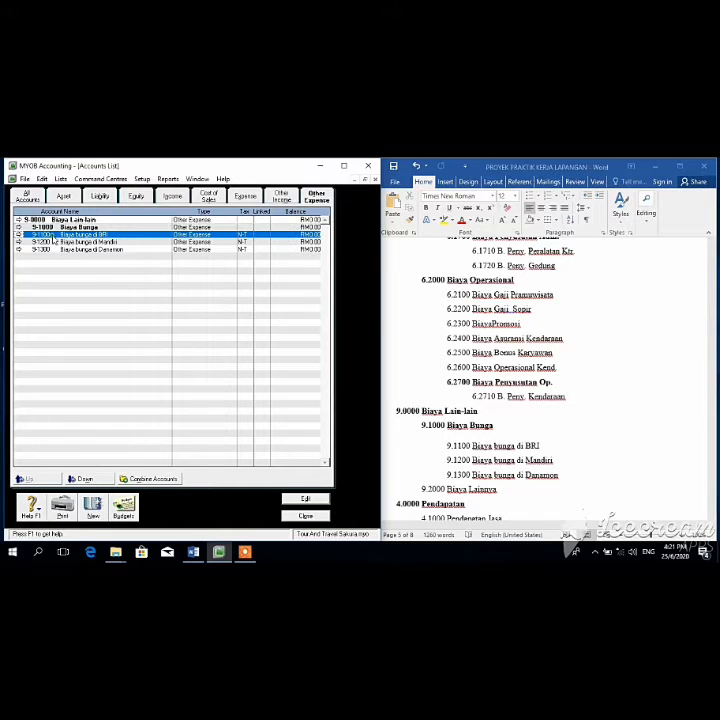
{"action": "left_click", "coordinate": [78, 481]}
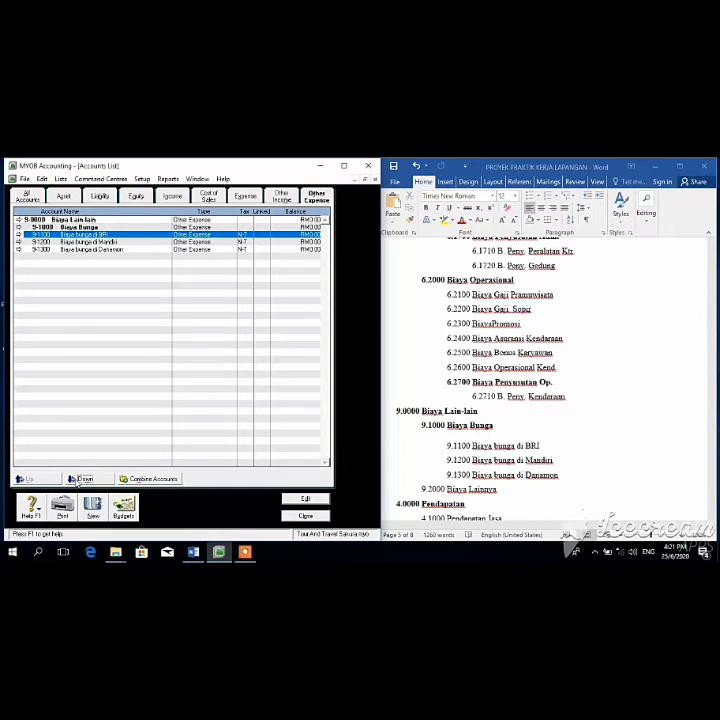
{"action": "left_click", "coordinate": [78, 243]}
{"action": "left_click", "coordinate": [81, 479]}
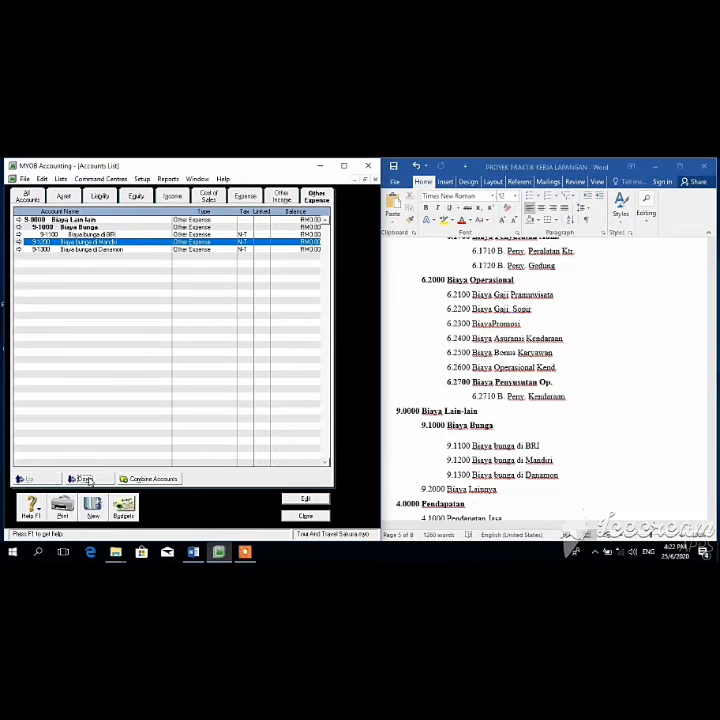
{"action": "left_click", "coordinate": [76, 249]}
{"action": "left_click", "coordinate": [79, 480]}
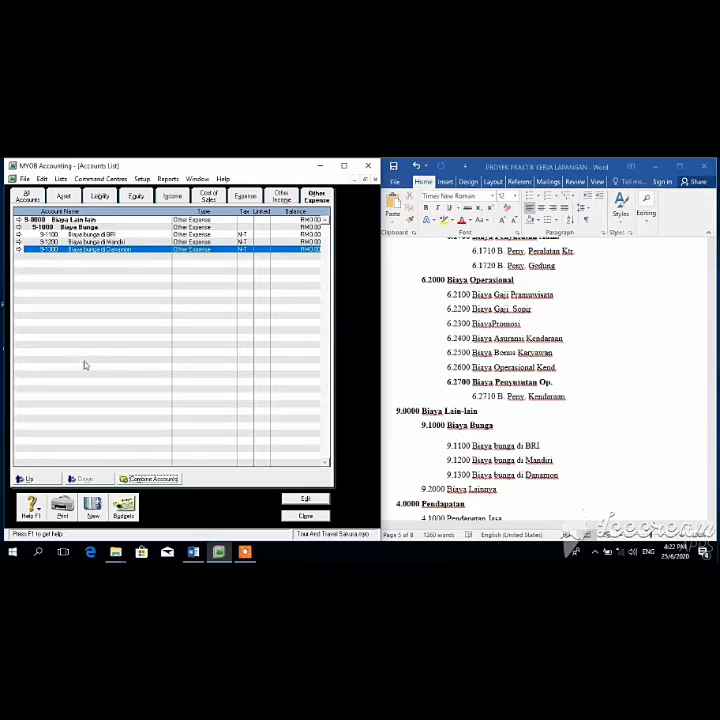
Step: Create the new account 9-2000 Biaya Lainnya
{"action": "left_click", "coordinate": [86, 508]}
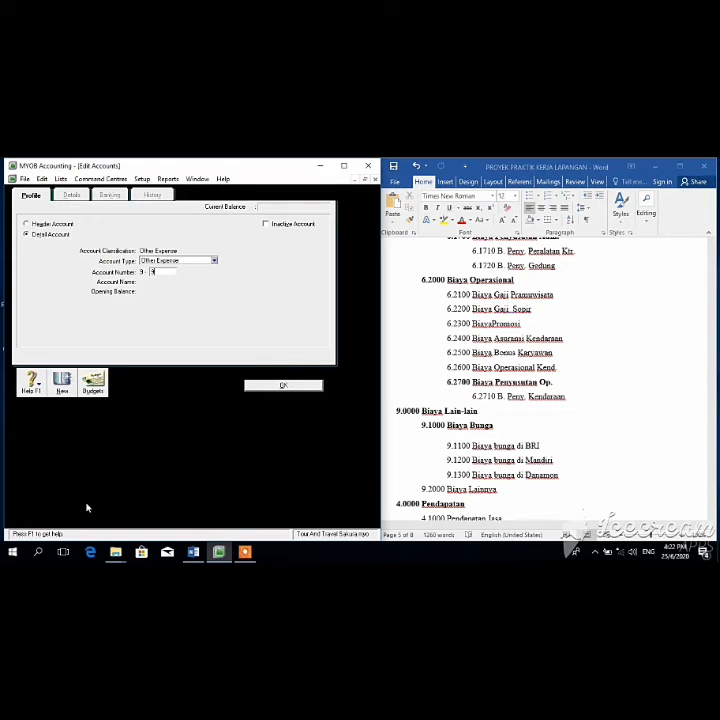
{"action": "type", "text": "2000"}
{"action": "key", "text": "Tab"}
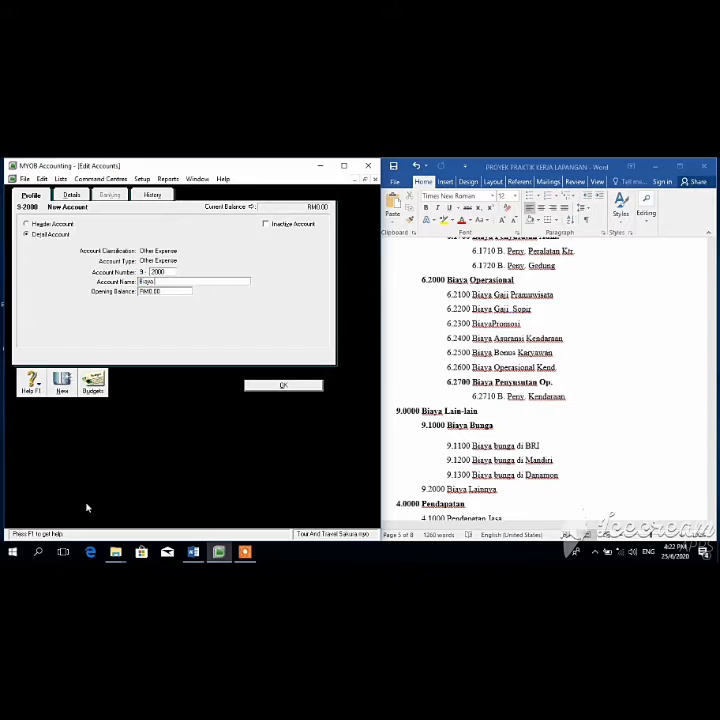
{"action": "left_click", "coordinate": [250, 387]}
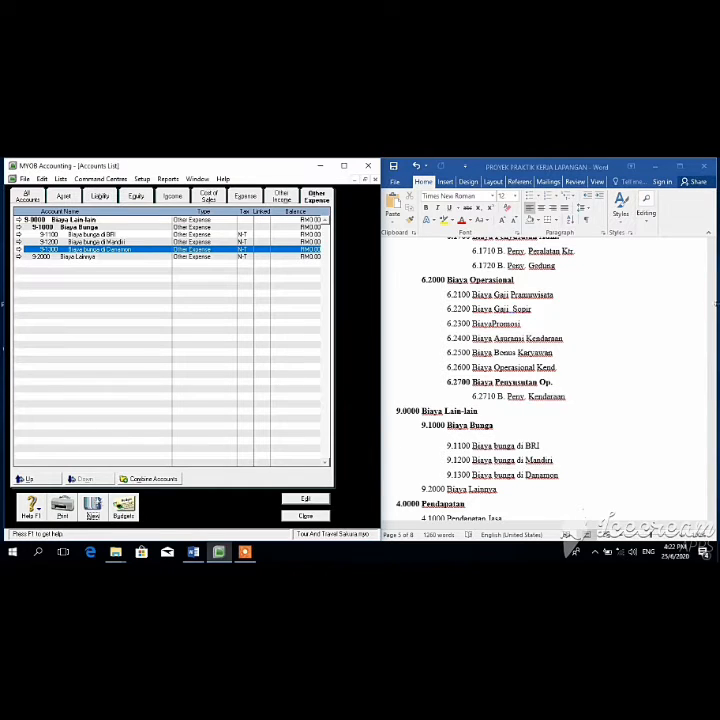
{"action": "left_click_drag", "start_coordinate": [713, 402], "coordinate": [713, 414]}
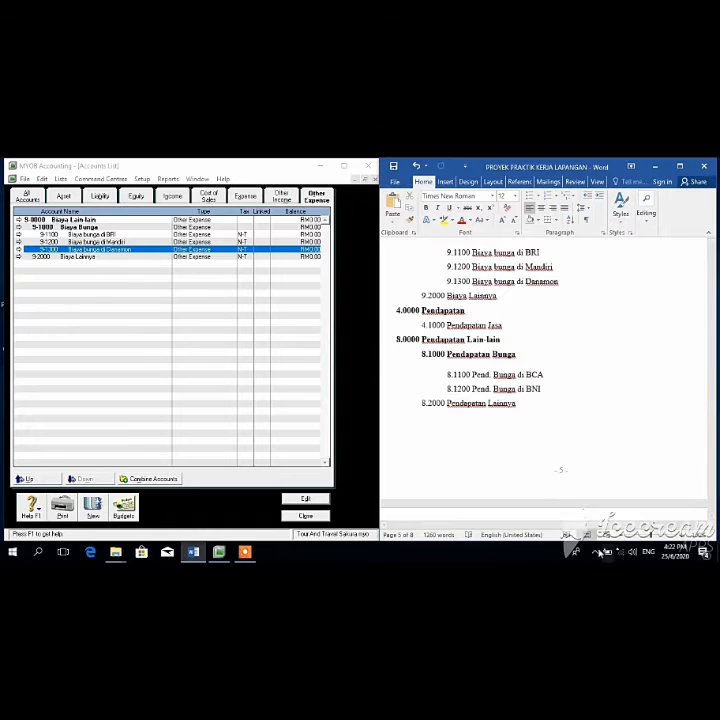
Step: Review every account category list, then select asset accounts 1-1300 Rekening di BNI and 1-1400 Piutang Usaha
{"action": "left_click", "coordinate": [63, 196]}
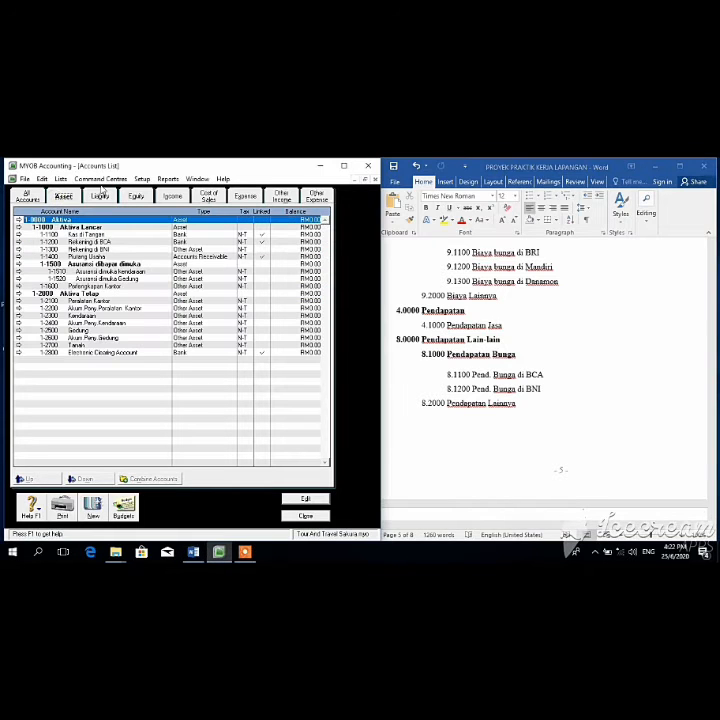
{"action": "left_click", "coordinate": [100, 197]}
{"action": "left_click", "coordinate": [136, 197]}
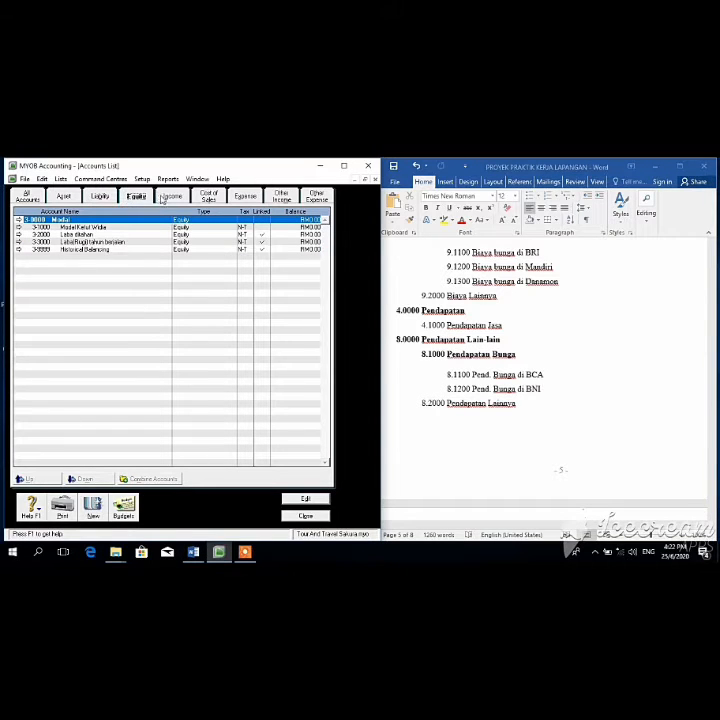
{"action": "left_click", "coordinate": [168, 197]}
{"action": "left_click", "coordinate": [210, 197]}
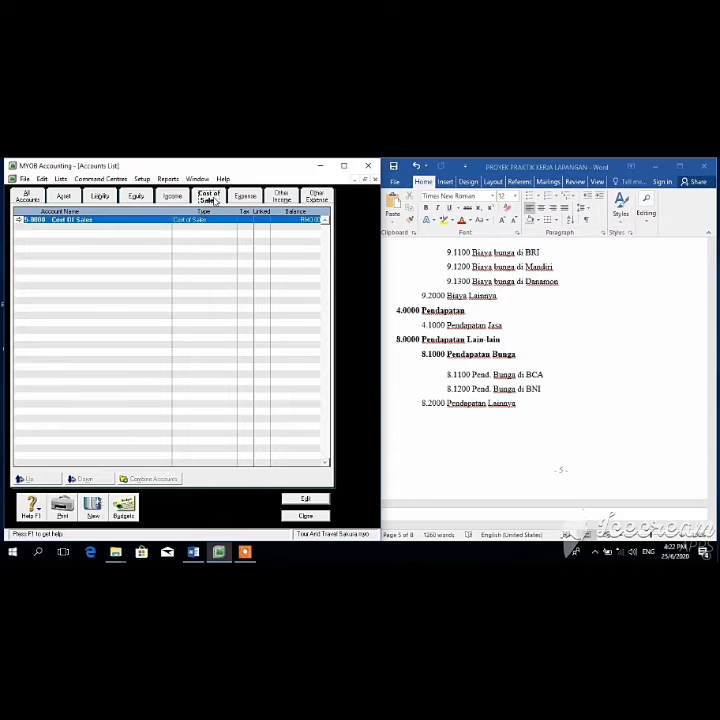
{"action": "left_click", "coordinate": [244, 197]}
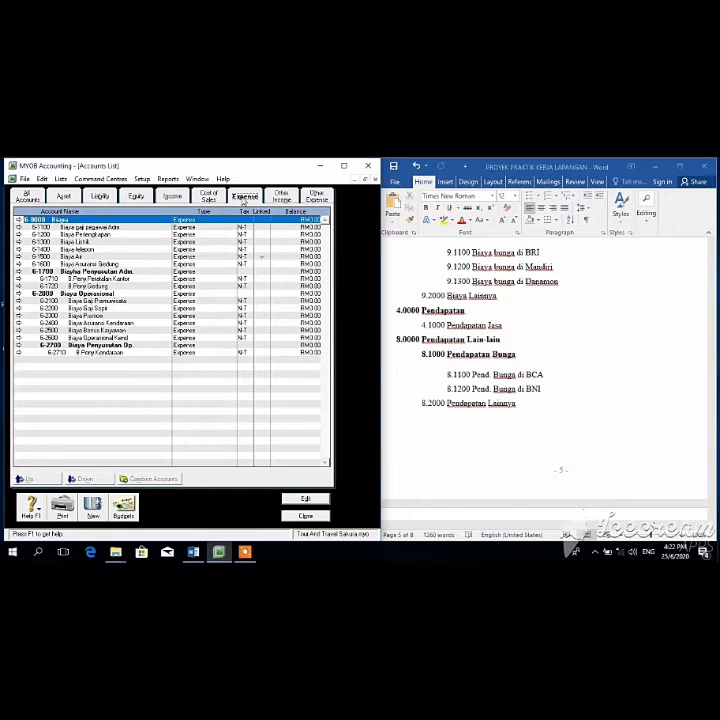
{"action": "left_click", "coordinate": [281, 196]}
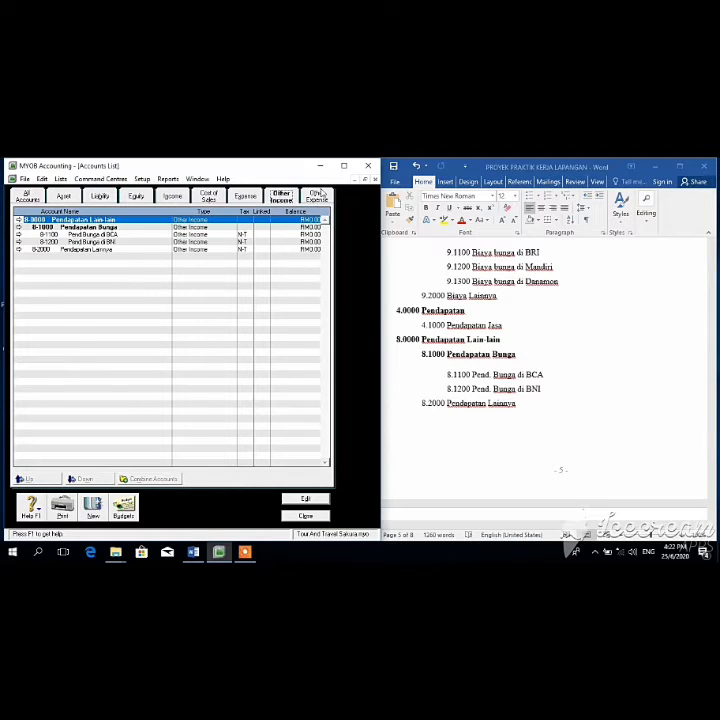
{"action": "left_click", "coordinate": [316, 197]}
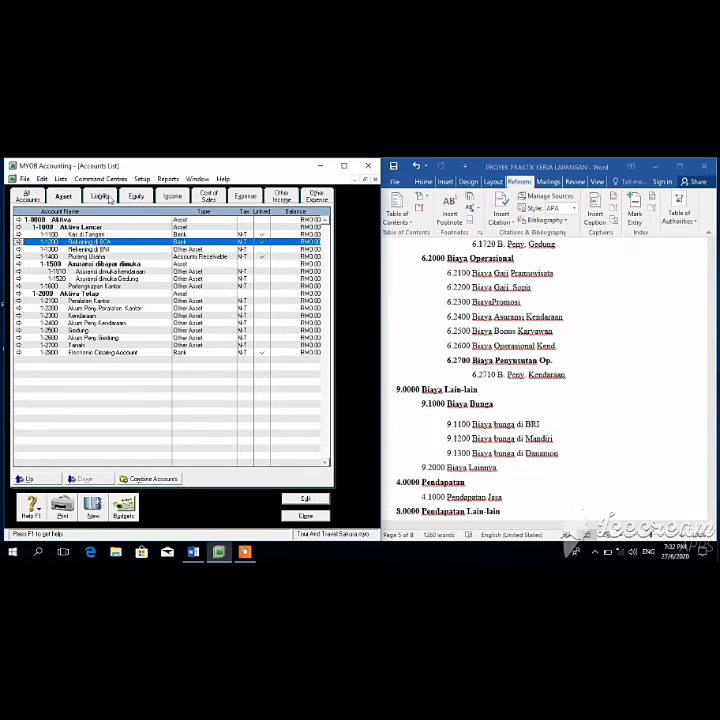
{"action": "left_click", "coordinate": [309, 249]}
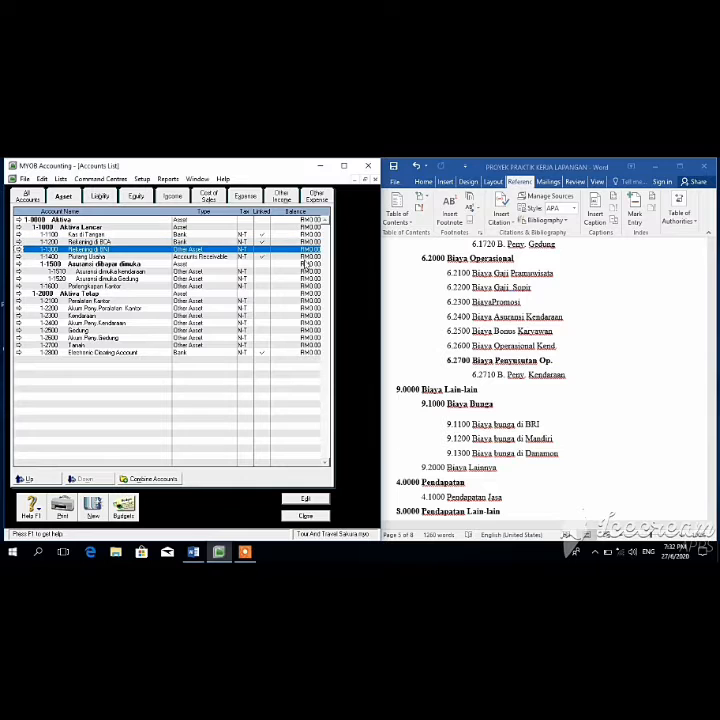
{"action": "left_click", "coordinate": [305, 258]}
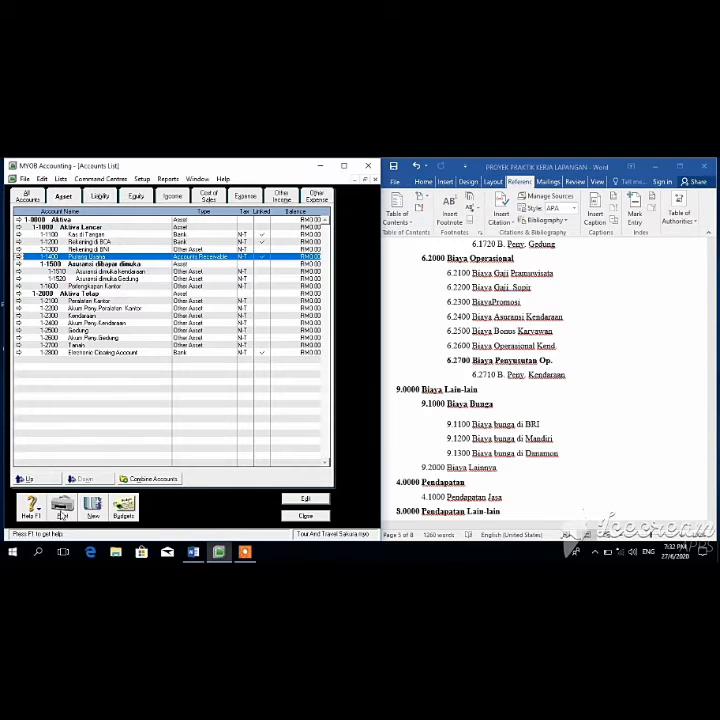
Step: In Control Panel's Region settings, apply the Indonesian (Indonesia) format with dd/MM/yyyy dates
{"action": "left_click", "coordinate": [45, 555]}
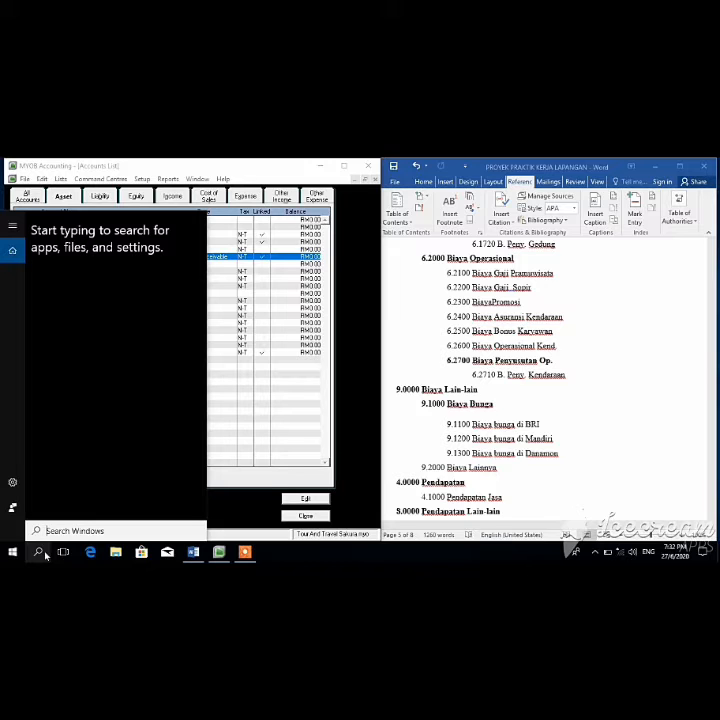
{"action": "type", "text": "control"}
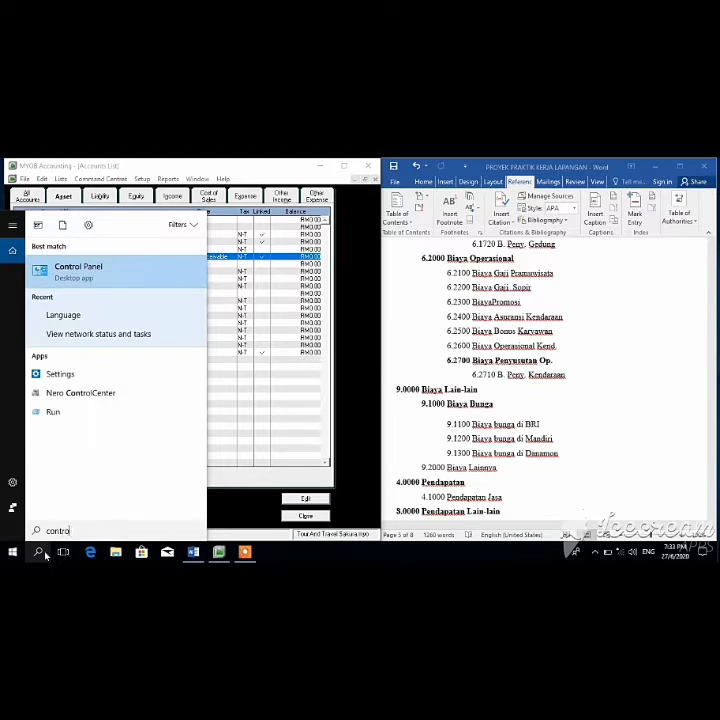
{"action": "left_click", "coordinate": [96, 279]}
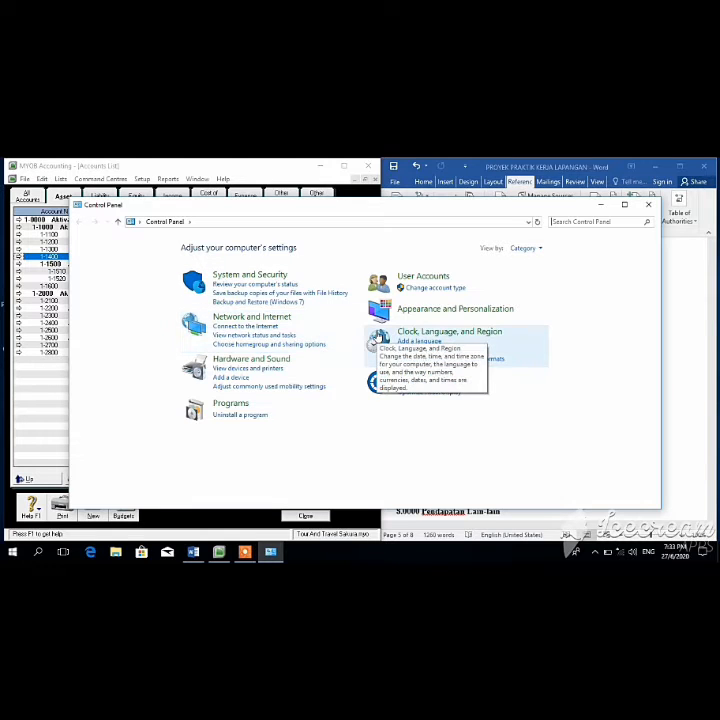
{"action": "left_click", "coordinate": [377, 340]}
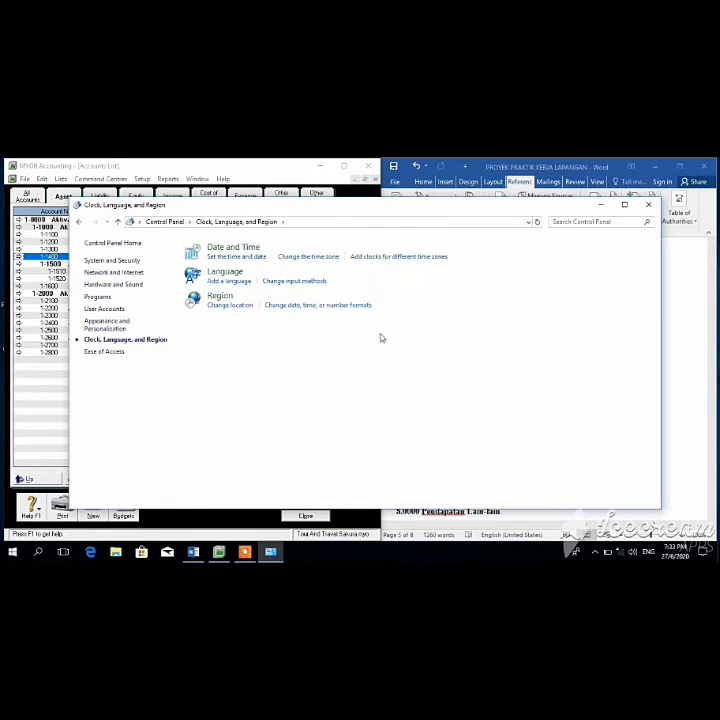
{"action": "left_click", "coordinate": [230, 305]}
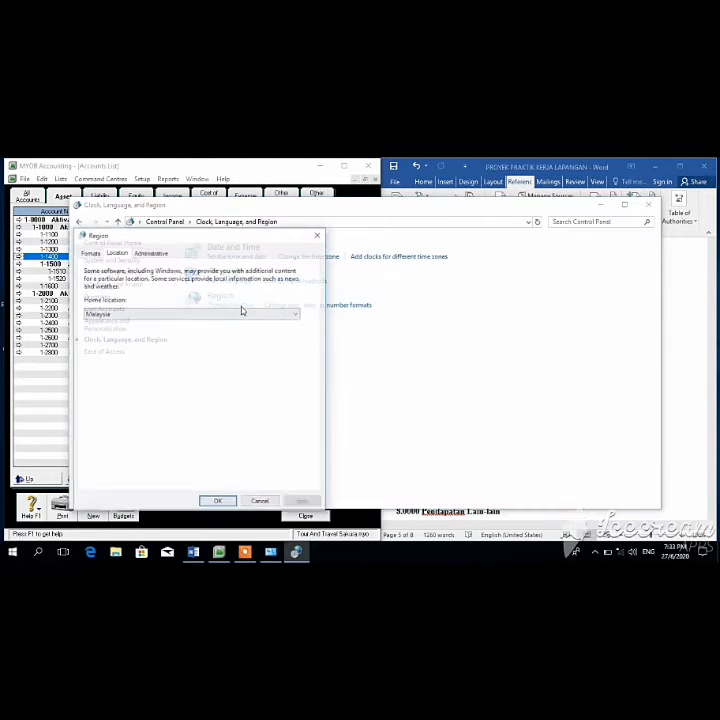
{"action": "left_click", "coordinate": [93, 252]}
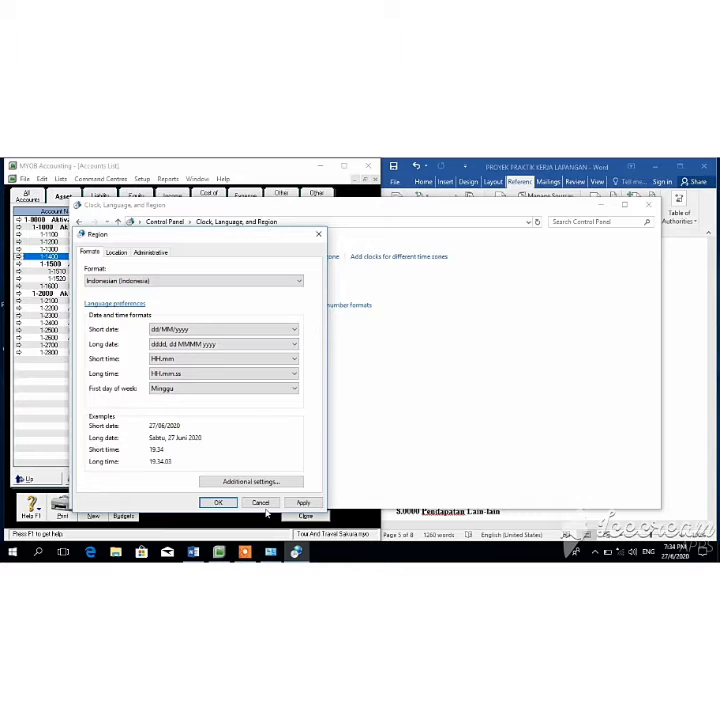
{"action": "left_click", "coordinate": [222, 502]}
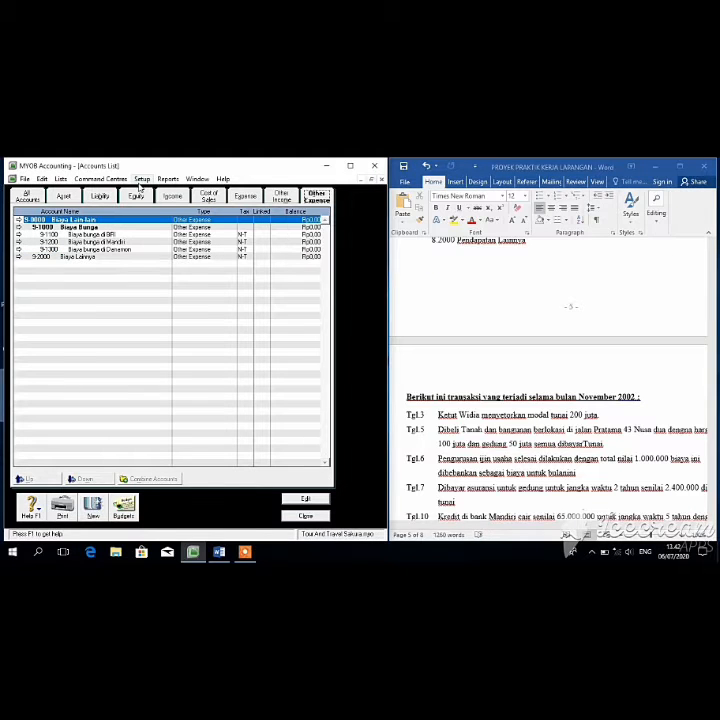
Step: Check the Rupiah balances from Asset through Other Income, then close the Accounts List
{"action": "left_click", "coordinate": [63, 196]}
{"action": "left_click", "coordinate": [97, 197]}
{"action": "left_click", "coordinate": [132, 196]}
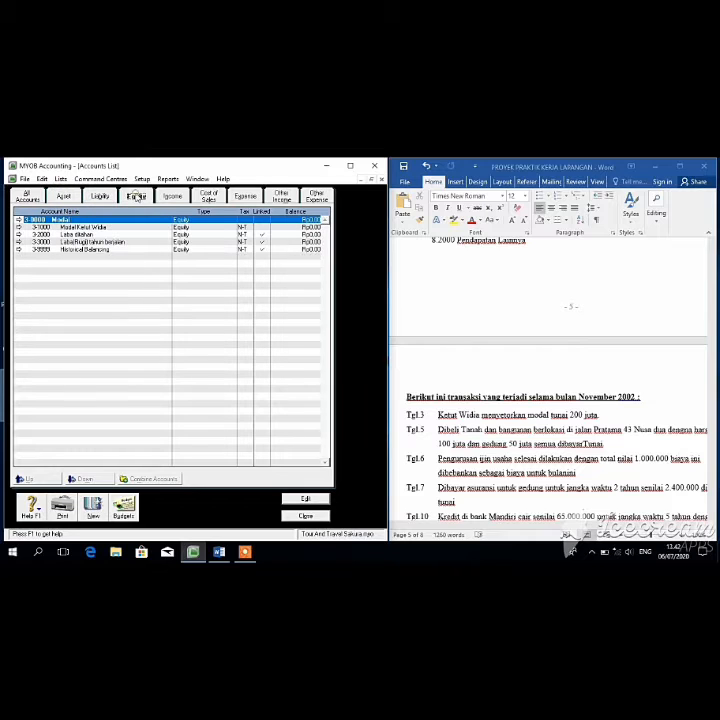
{"action": "left_click", "coordinate": [173, 196]}
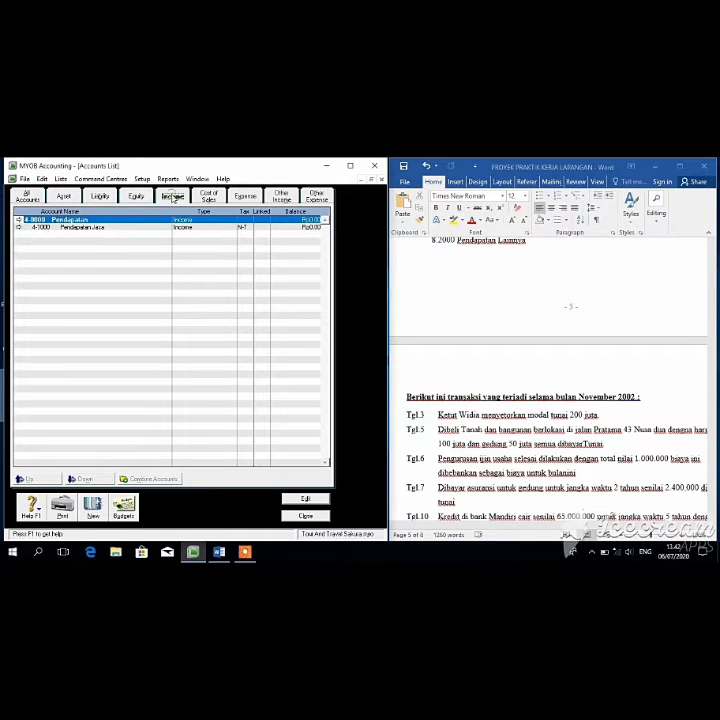
{"action": "left_click", "coordinate": [208, 196]}
{"action": "left_click", "coordinate": [243, 196]}
{"action": "left_click", "coordinate": [270, 196]}
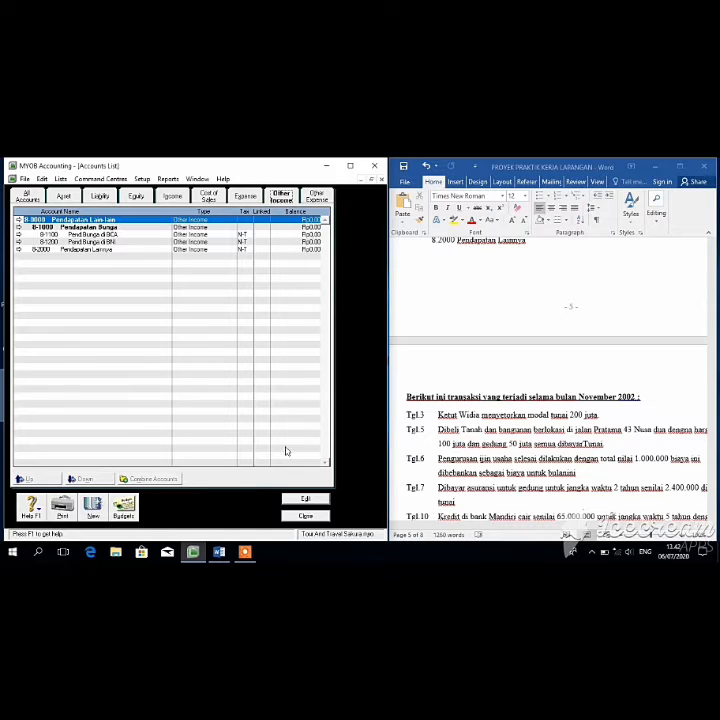
{"action": "left_click", "coordinate": [303, 516]}
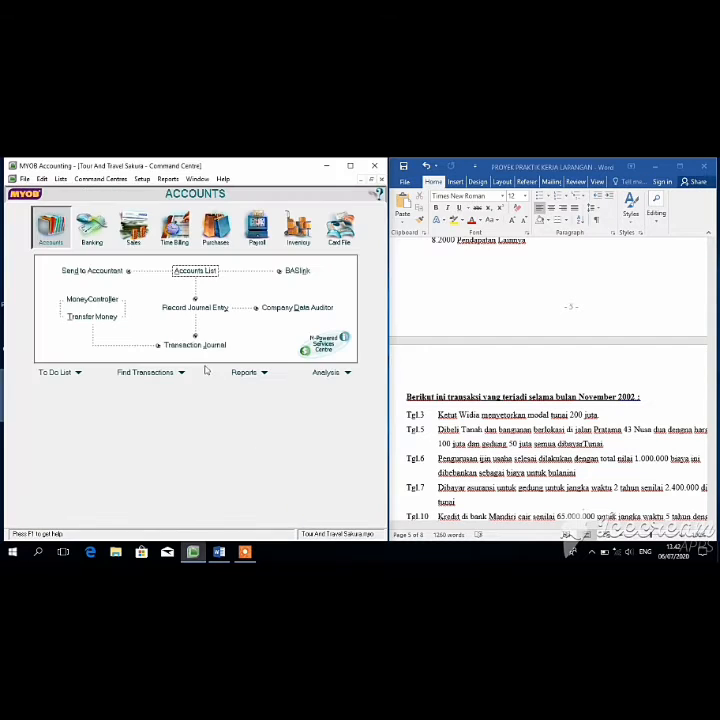
Step: Start a general journal entry and correct its date to 03/11/2002
{"action": "left_click", "coordinate": [201, 309]}
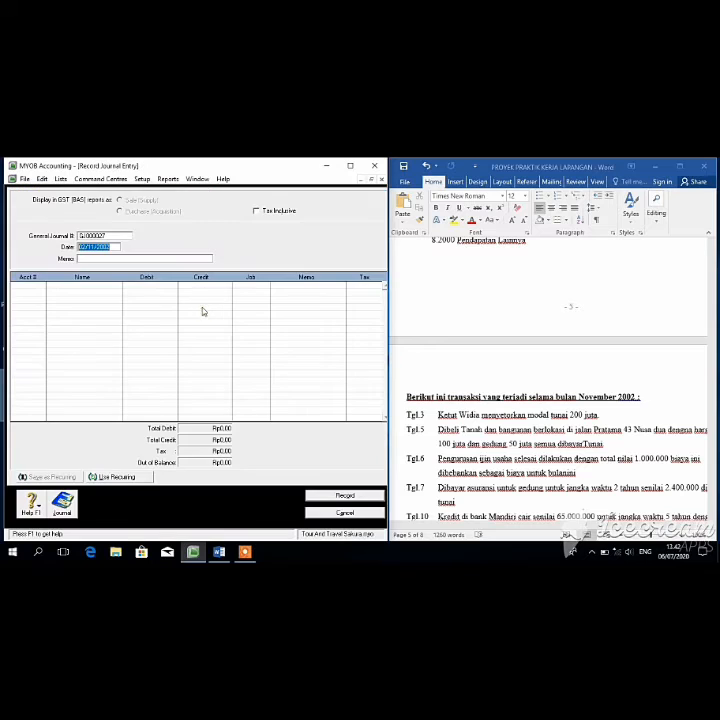
{"action": "left_click", "coordinate": [714, 410]}
{"action": "left_click_drag", "start_coordinate": [714, 410], "coordinate": [714, 433]}
{"action": "left_click", "coordinate": [296, 315]}
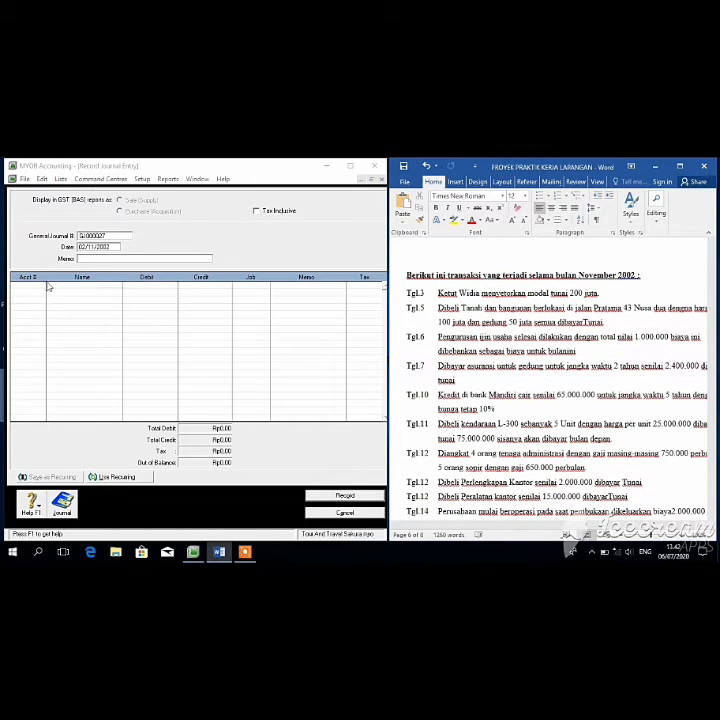
{"action": "left_click", "coordinate": [103, 247]}
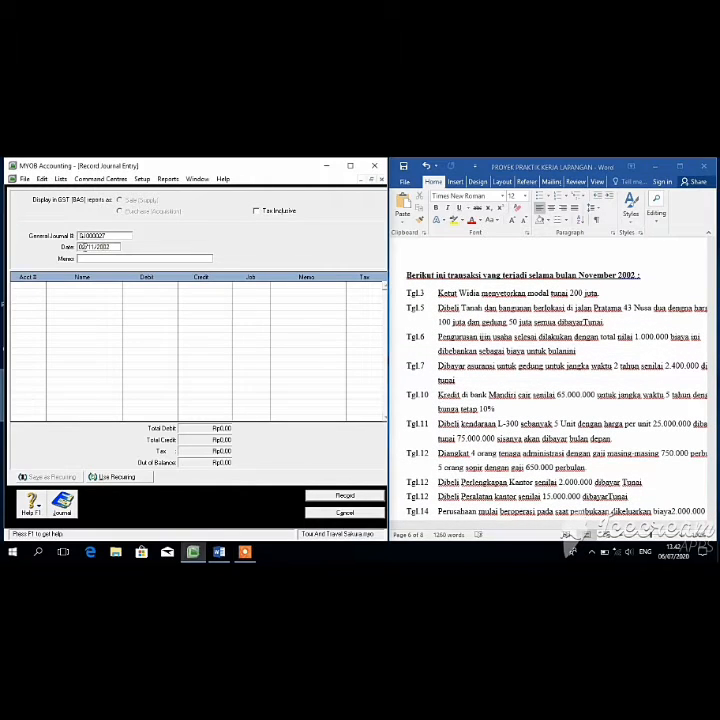
{"action": "left_click", "coordinate": [84, 247]}
{"action": "key", "text": "BackSpace"}
{"action": "type", "text": "6"}
{"action": "key", "text": "BackSpace"}
{"action": "type", "text": "3"}
{"action": "key", "text": "Left"}
{"action": "key", "text": "Left"}
{"action": "key", "text": "Left"}
{"action": "key", "text": "Left"}
{"action": "key", "text": "Left"}
{"action": "key", "text": "BackSpace"}
{"action": "type", "text": "1"}
{"action": "key", "text": "Tab"}
{"action": "key", "text": "Tab"}
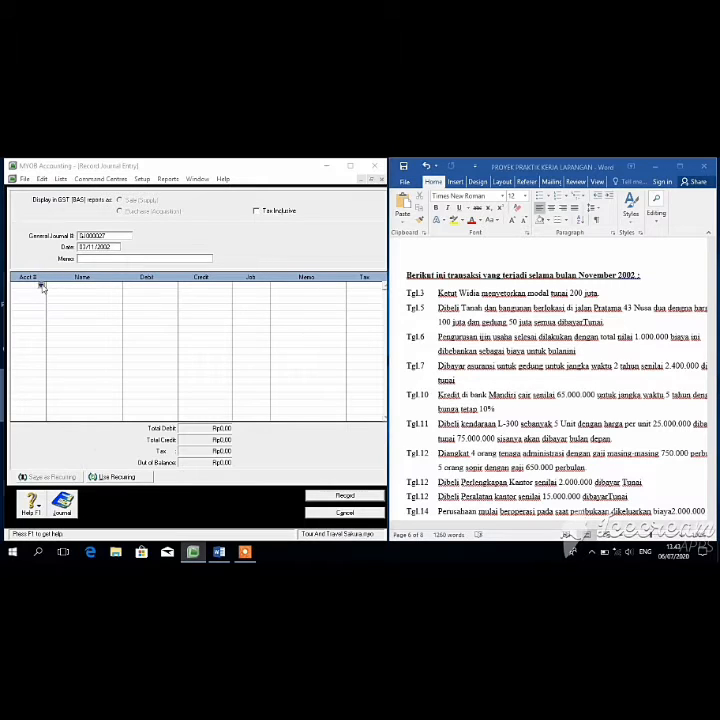
Step: Debit 1-1100 Kas di Tangan, credit 3-1000 owner's capital Rp200.000.000, and record it
{"action": "left_click", "coordinate": [42, 286]}
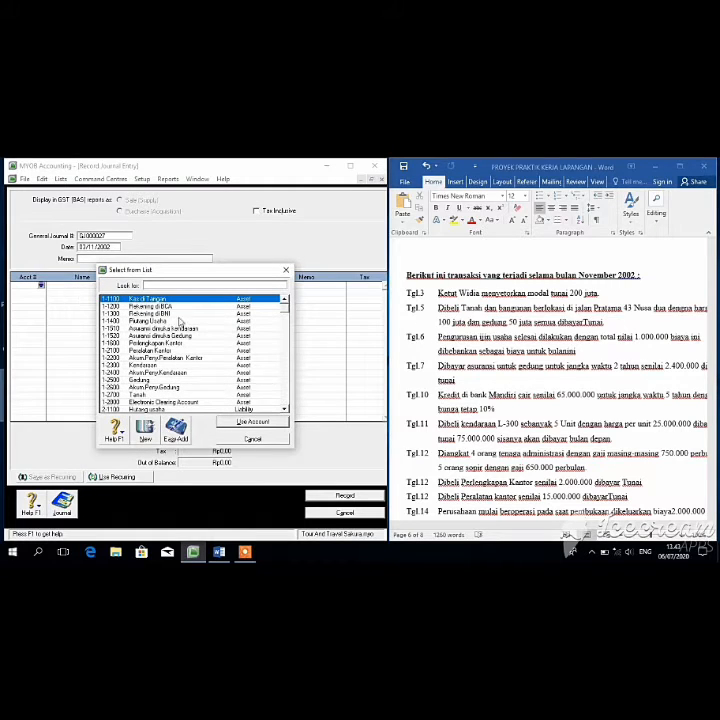
{"action": "left_click", "coordinate": [265, 422]}
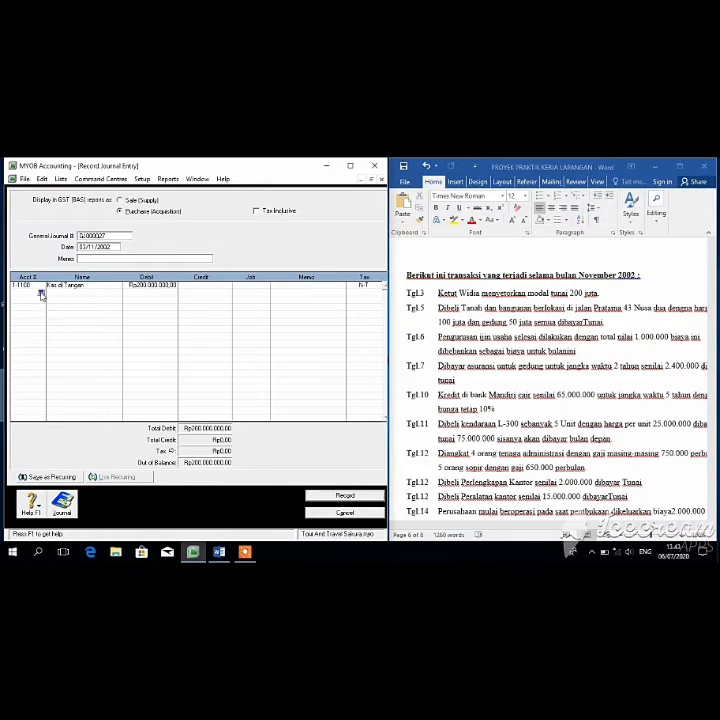
{"action": "left_click", "coordinate": [41, 294]}
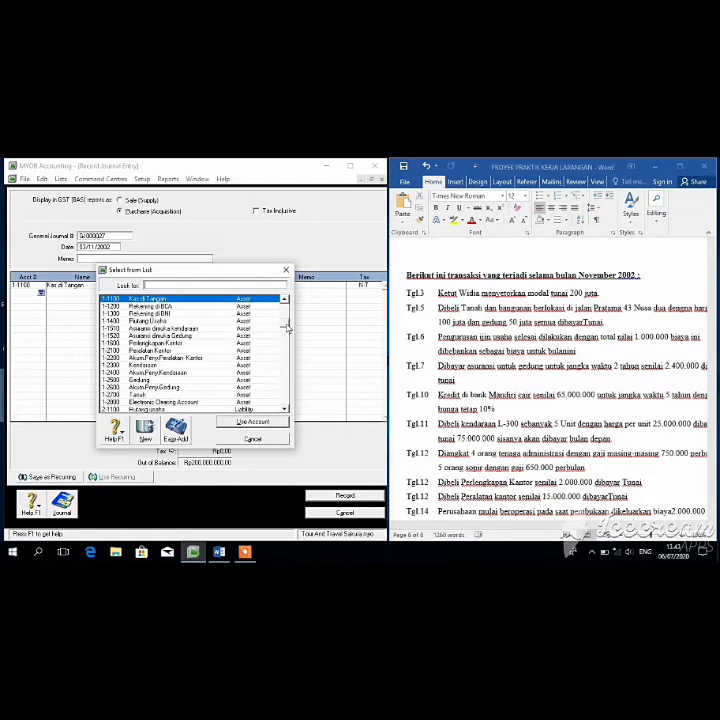
{"action": "scroll", "coordinate": [286, 326], "scroll_direction": "down", "scroll_amount": 2}
{"action": "scroll", "coordinate": [289, 341], "scroll_direction": "down", "scroll_amount": 2}
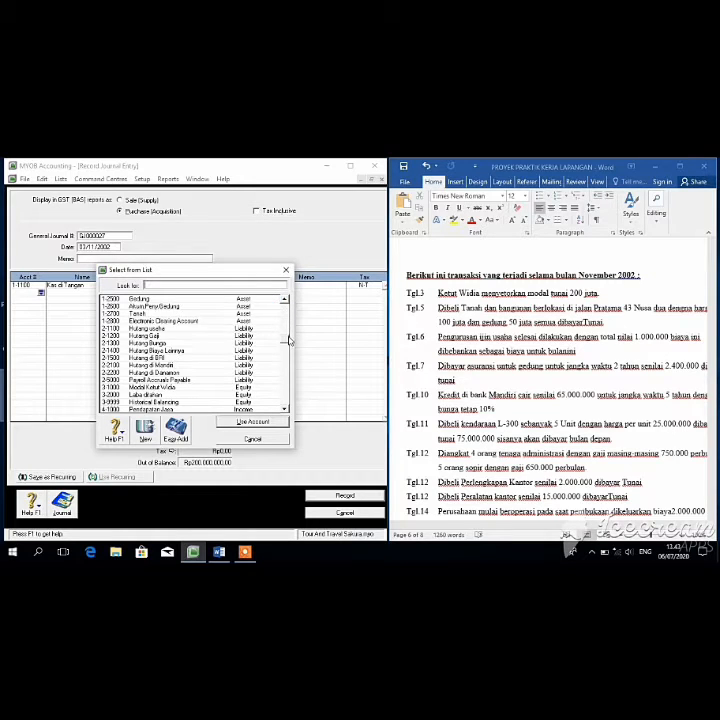
{"action": "scroll", "coordinate": [287, 342], "scroll_direction": "down", "scroll_amount": 1}
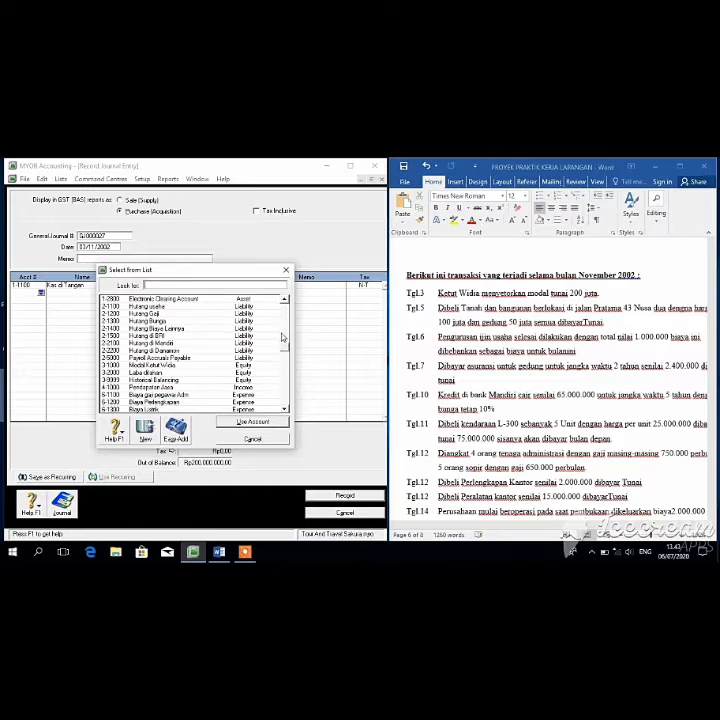
{"action": "left_click", "coordinate": [181, 367]}
{"action": "left_click", "coordinate": [232, 420]}
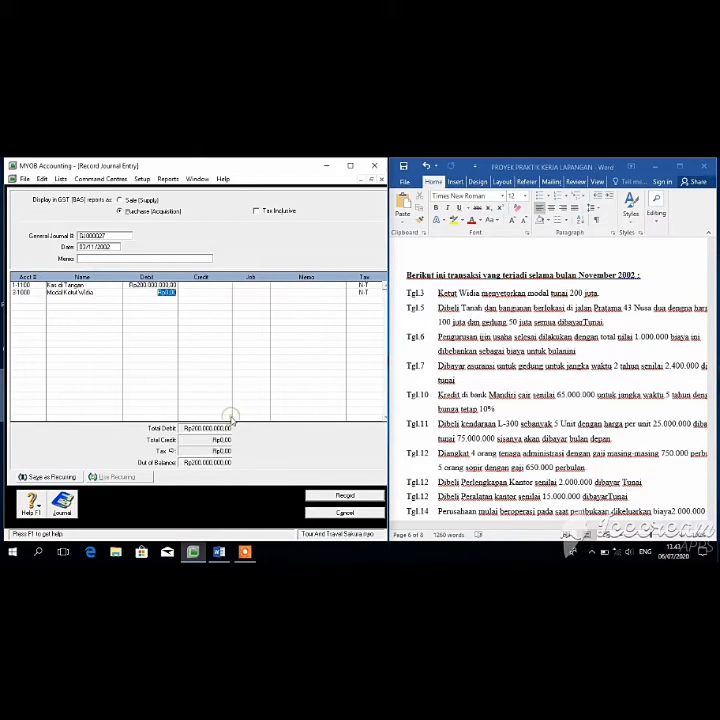
{"action": "left_click", "coordinate": [215, 292]}
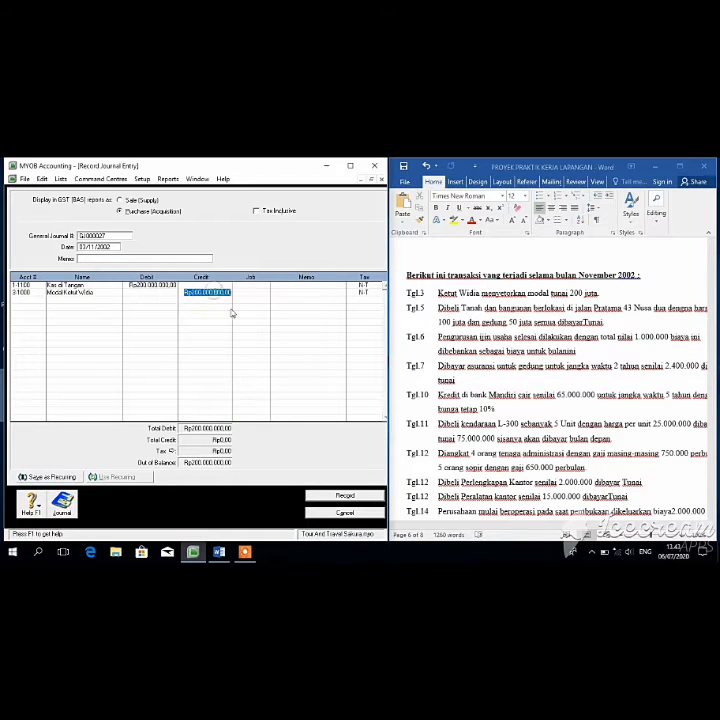
{"action": "left_click", "coordinate": [345, 495]}
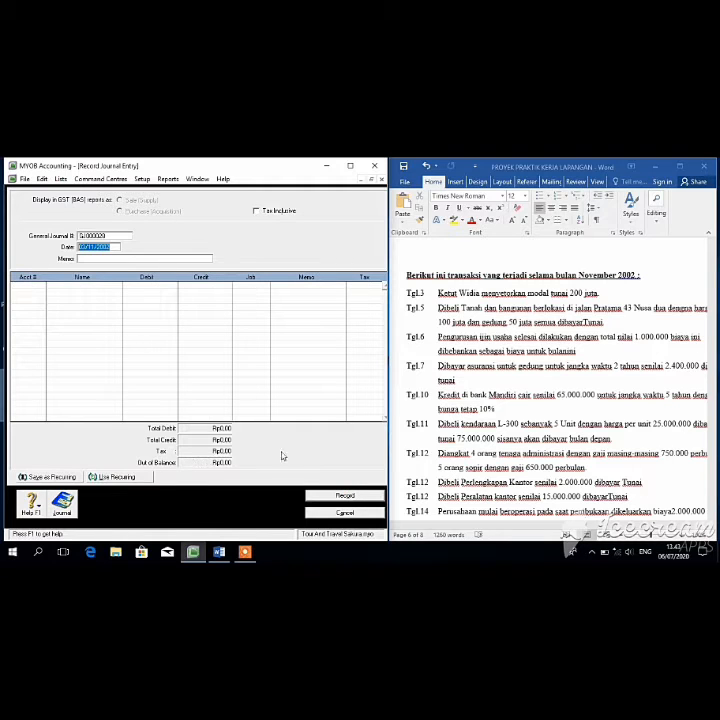
Step: Date the entry 05/11/2002 and debit 1-2700 Tanah Rp100.000.000
{"action": "type", "text": "05/11/2002"}
{"action": "left_click", "coordinate": [110, 259]}
{"action": "key", "text": "Tab"}
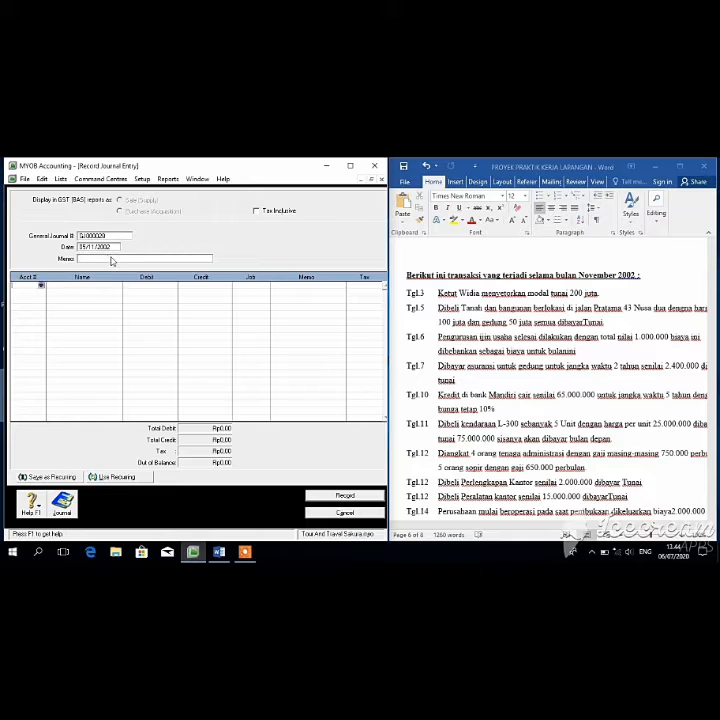
{"action": "left_click", "coordinate": [41, 287]}
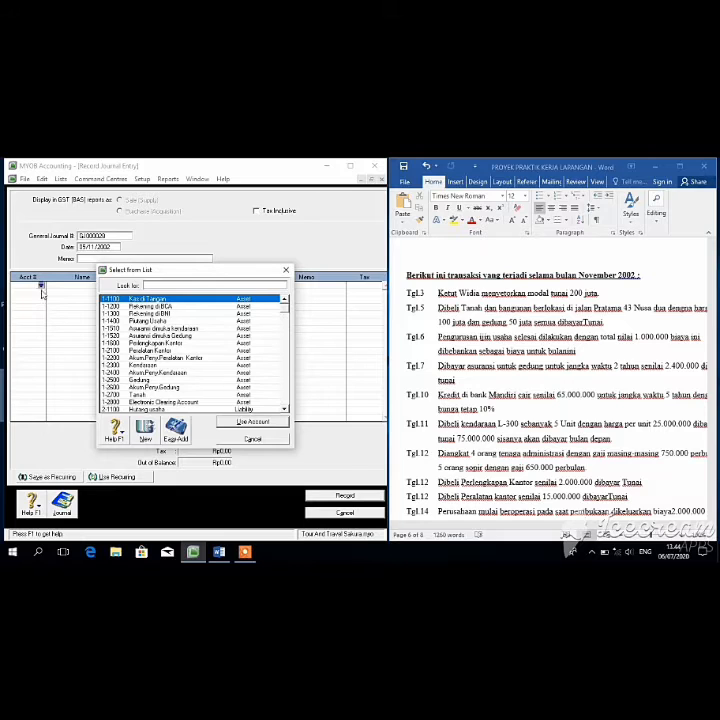
{"action": "type", "text": "1-2700"}
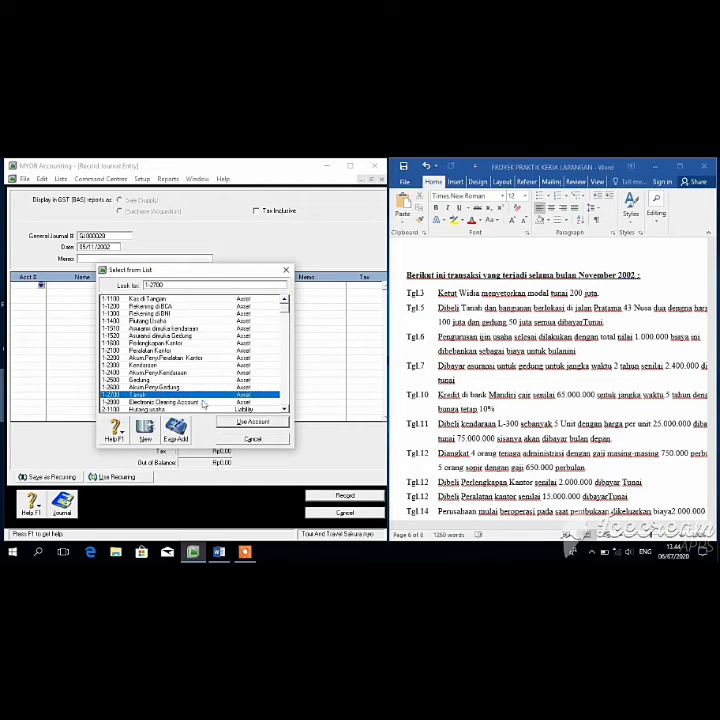
{"action": "left_click", "coordinate": [251, 421]}
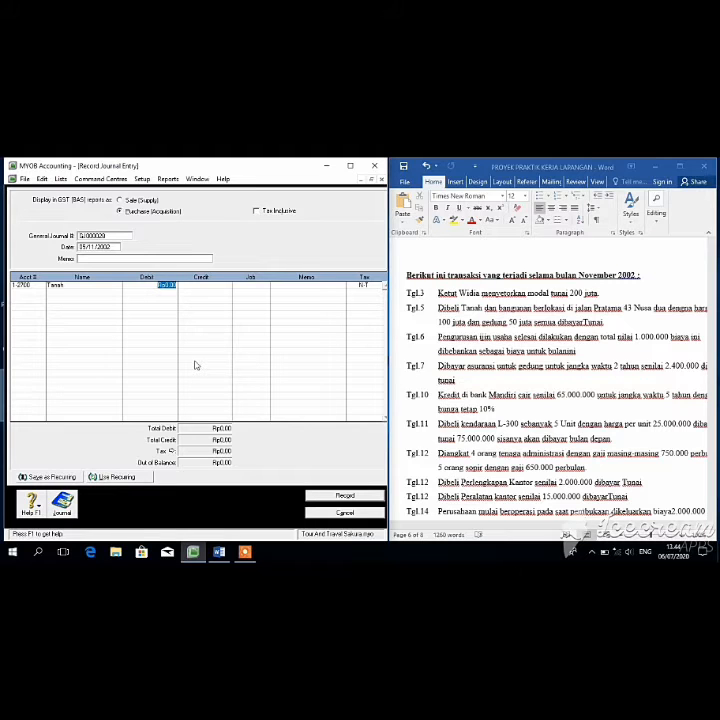
{"action": "key", "text": "BackSpace"}
{"action": "type", "text": "100000000"}
{"action": "key", "text": "Tab"}
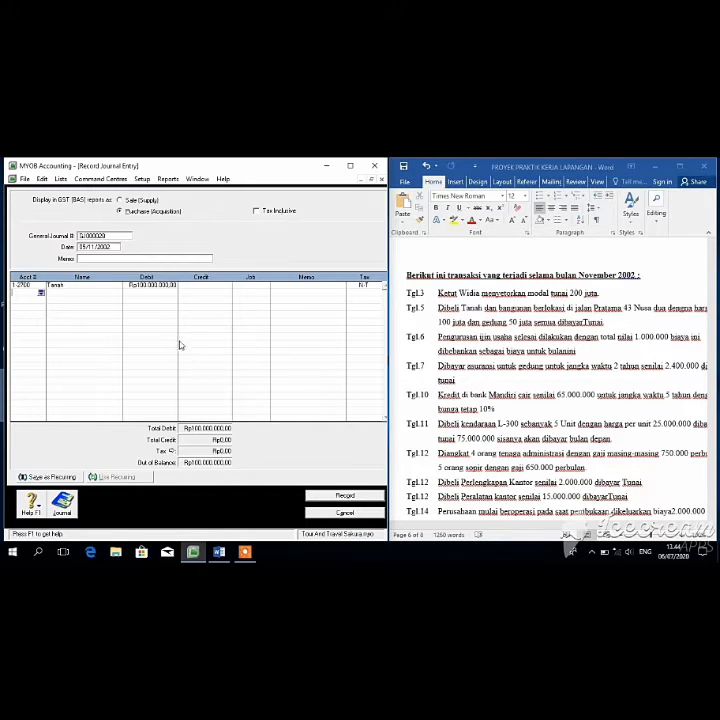
Step: Debit Gedung Rp50.000.000 and credit Kas di Tangan Rp150.000.000
{"action": "left_click", "coordinate": [41, 295]}
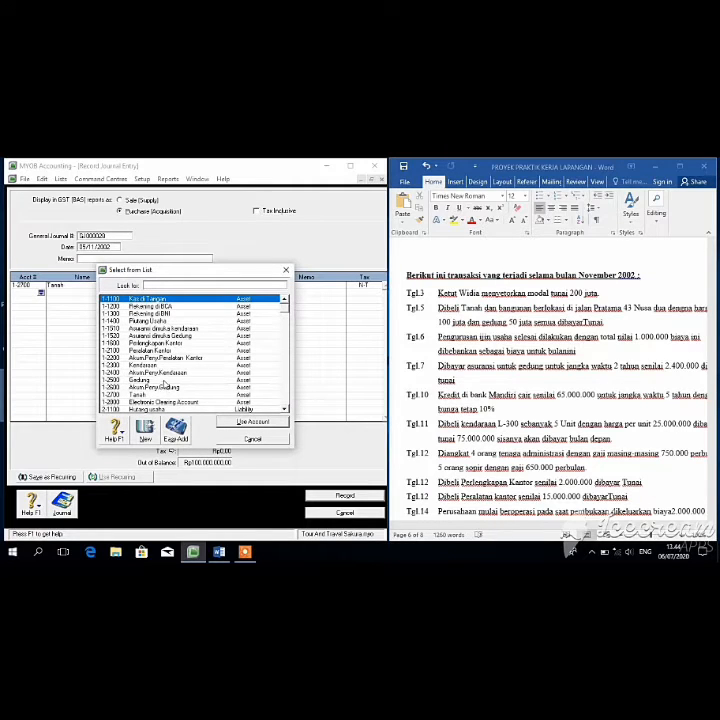
{"action": "double_click", "coordinate": [163, 381]}
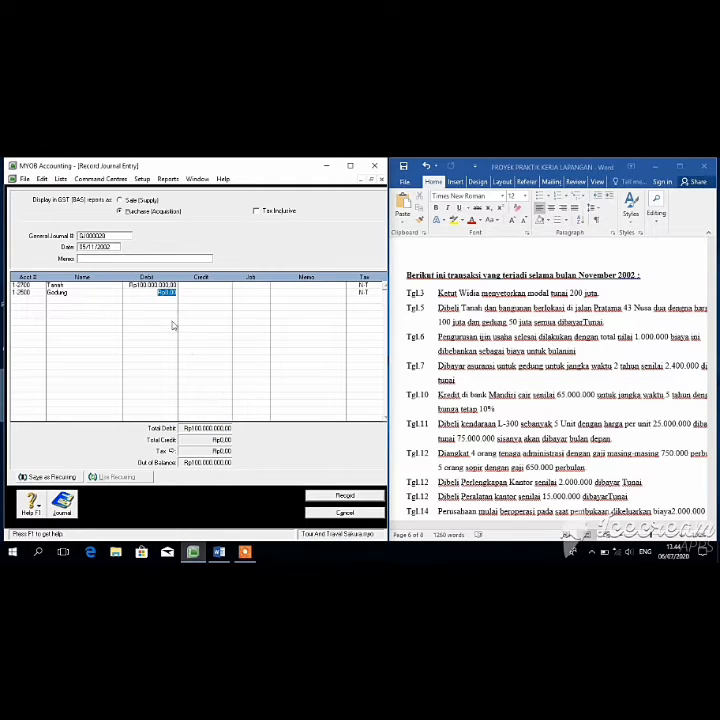
{"action": "type", "text": "50000000"}
{"action": "key", "text": "Return"}
{"action": "left_click", "coordinate": [41, 300]}
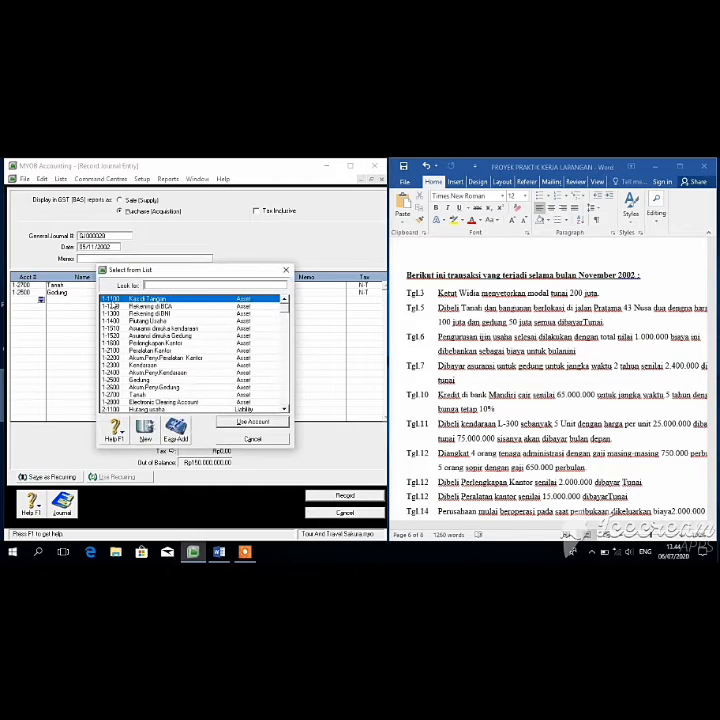
{"action": "left_click", "coordinate": [247, 422]}
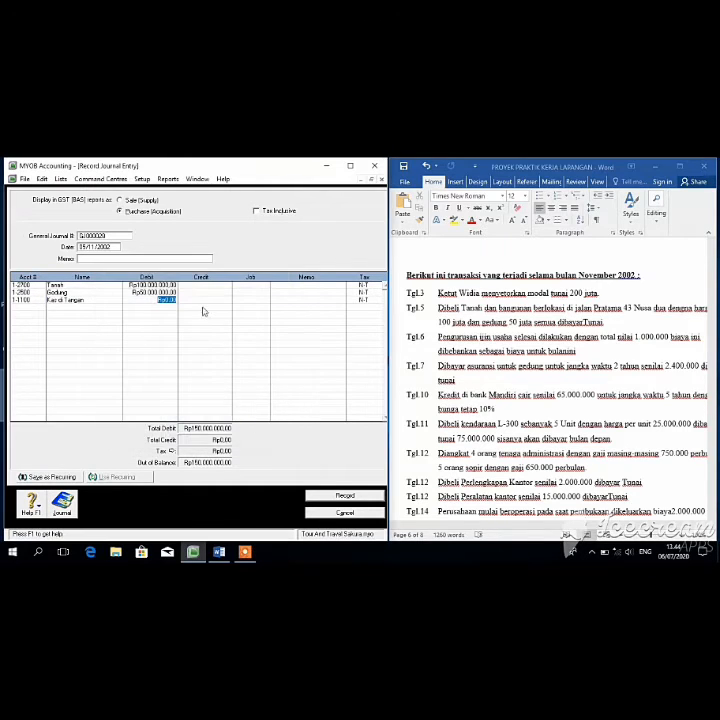
{"action": "left_click", "coordinate": [205, 300]}
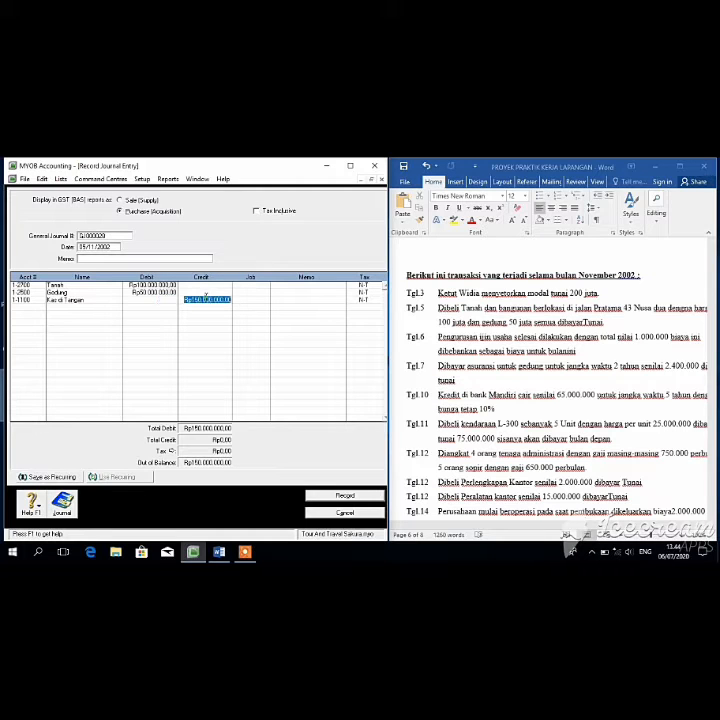
Step: Record the land and building entry and date the next one 06/11/2002
{"action": "left_click", "coordinate": [343, 496]}
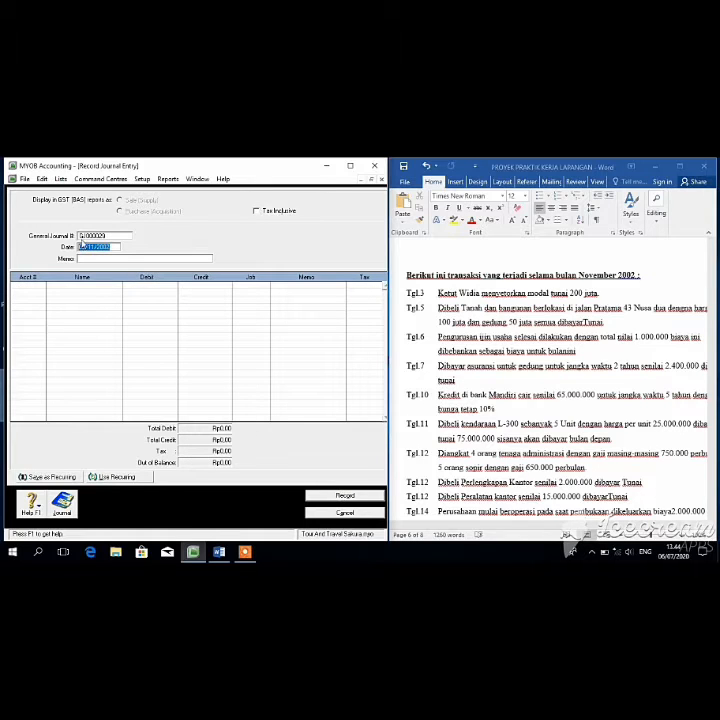
{"action": "left_click", "coordinate": [84, 245]}
{"action": "key", "text": "BackSpace"}
{"action": "type", "text": "6"}
{"action": "key", "text": "Tab"}
{"action": "key", "text": "Tab"}
Step: Debit 6-2300 Biaya Promosi Rp1.000.000 on the first line
{"action": "left_click", "coordinate": [41, 287]}
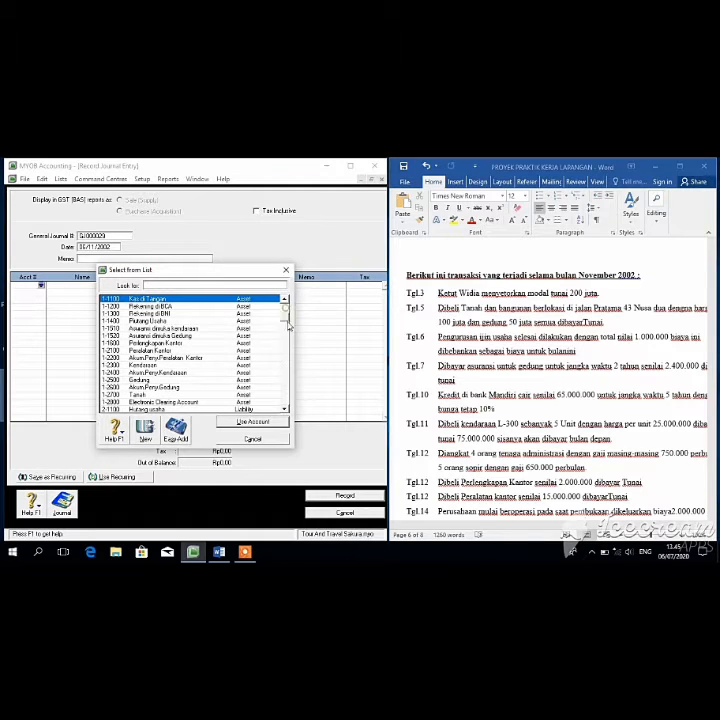
{"action": "left_click_drag", "start_coordinate": [289, 325], "coordinate": [287, 355]}
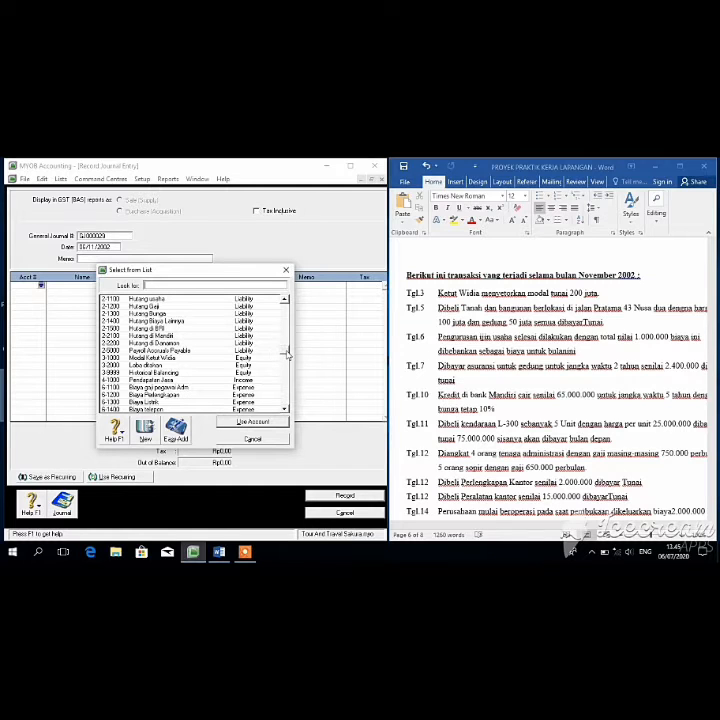
{"action": "scroll", "coordinate": [287, 356], "scroll_direction": "down", "scroll_amount": 1}
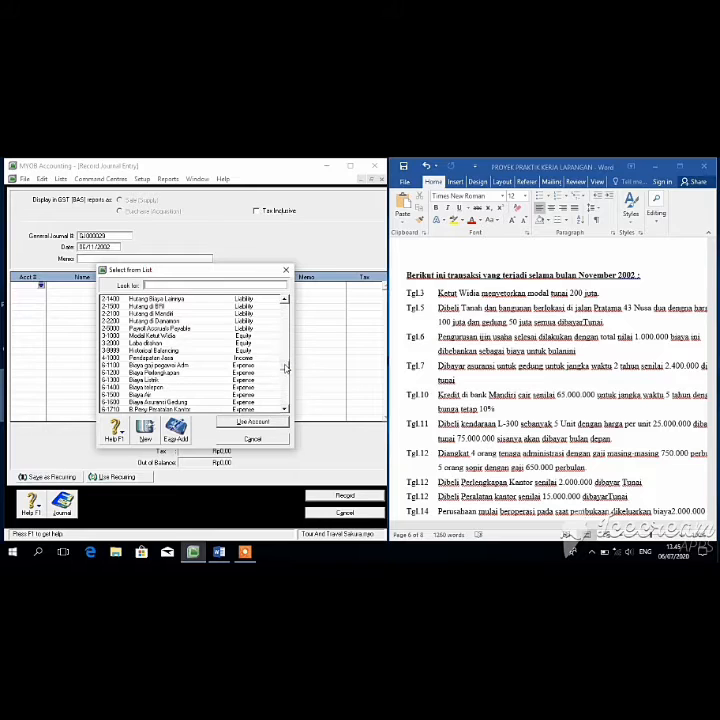
{"action": "scroll", "coordinate": [287, 360], "scroll_direction": "down", "scroll_amount": 1}
{"action": "scroll", "coordinate": [287, 366], "scroll_direction": "up", "scroll_amount": 5}
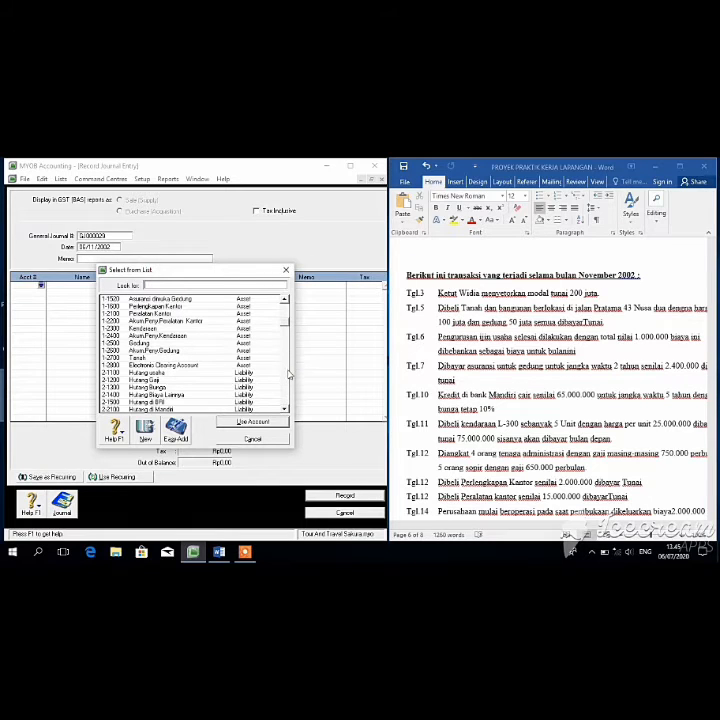
{"action": "scroll", "coordinate": [286, 328], "scroll_direction": "down", "scroll_amount": 5}
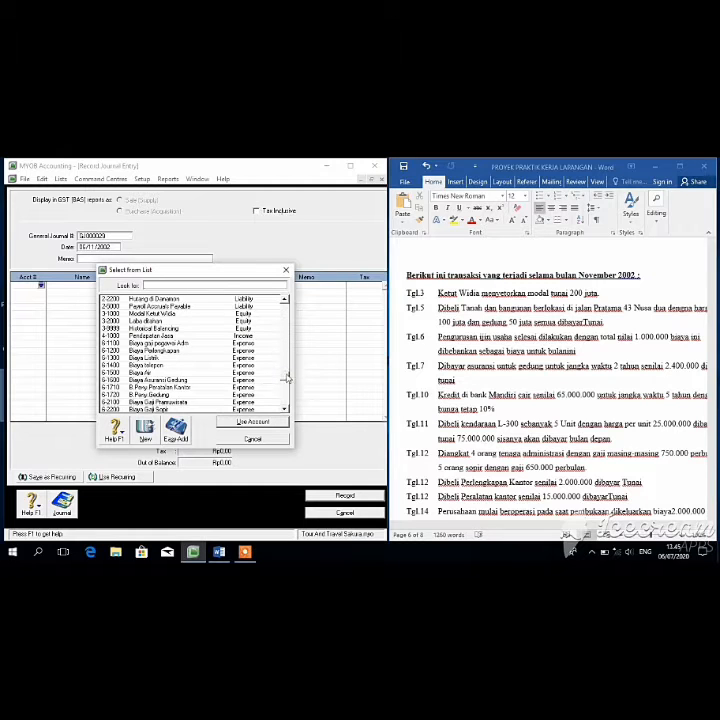
{"action": "scroll", "coordinate": [287, 372], "scroll_direction": "down", "scroll_amount": 2}
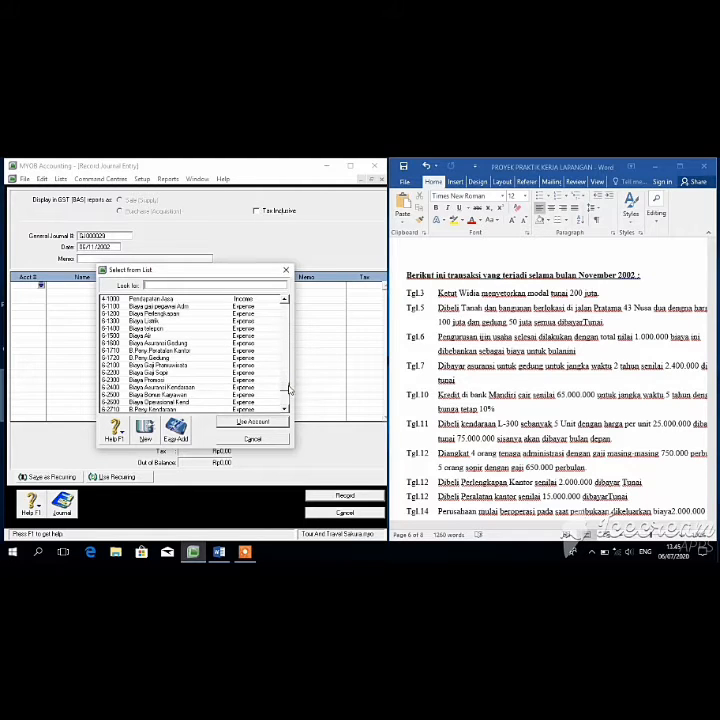
{"action": "scroll", "coordinate": [288, 385], "scroll_direction": "down", "scroll_amount": 1}
{"action": "left_click", "coordinate": [203, 358]}
{"action": "double_click", "coordinate": [203, 358]}
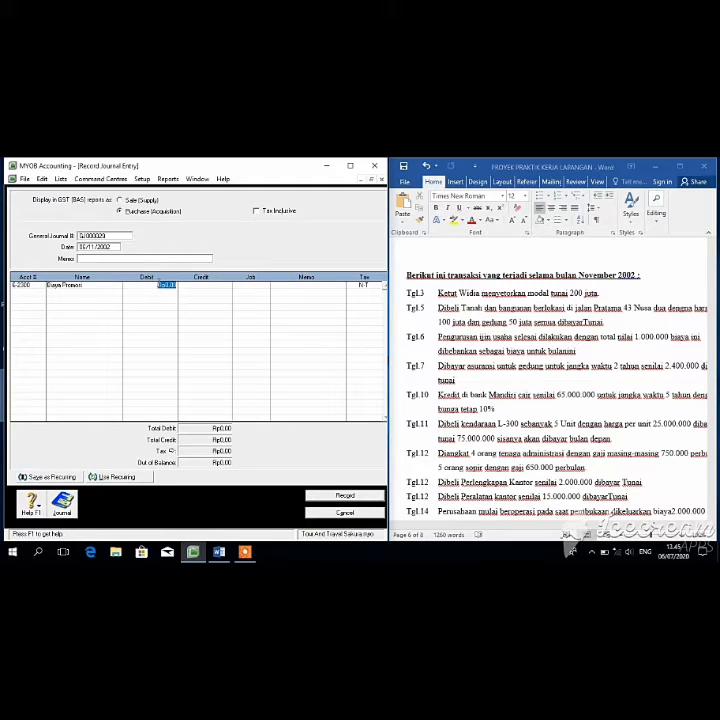
{"action": "type", "text": "1.000.00"}
{"action": "key", "text": "Tab"}
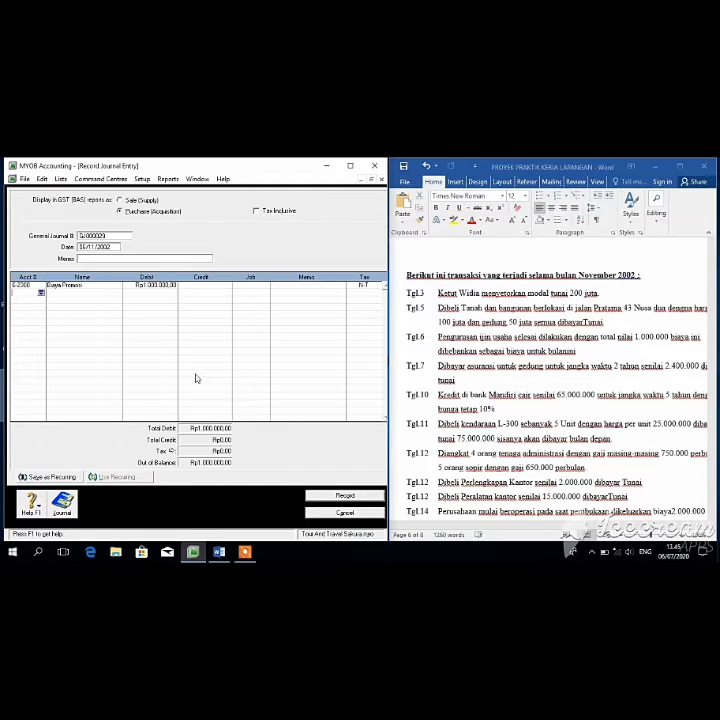
Step: Credit Kas di Tangan Rp1.000.000 and record the promotion expense entry
{"action": "left_click", "coordinate": [40, 293]}
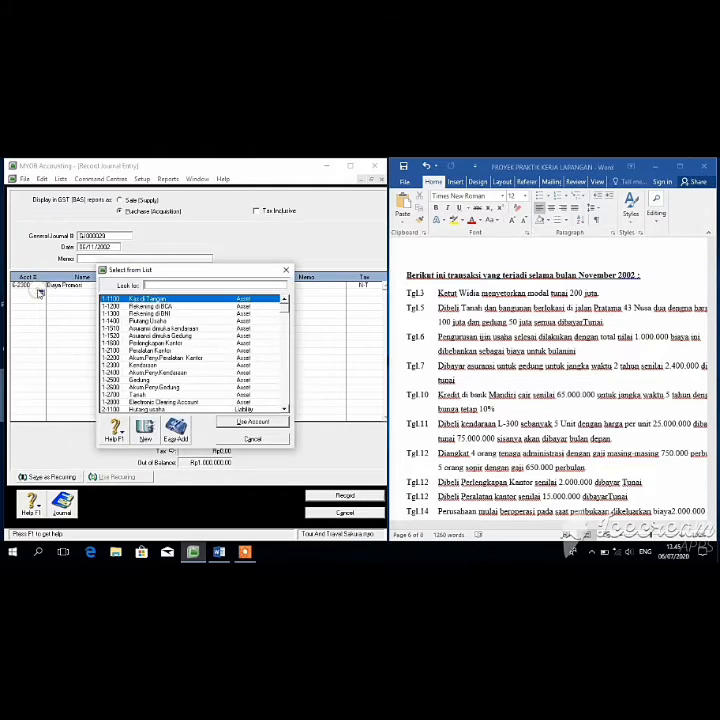
{"action": "left_click", "coordinate": [252, 421]}
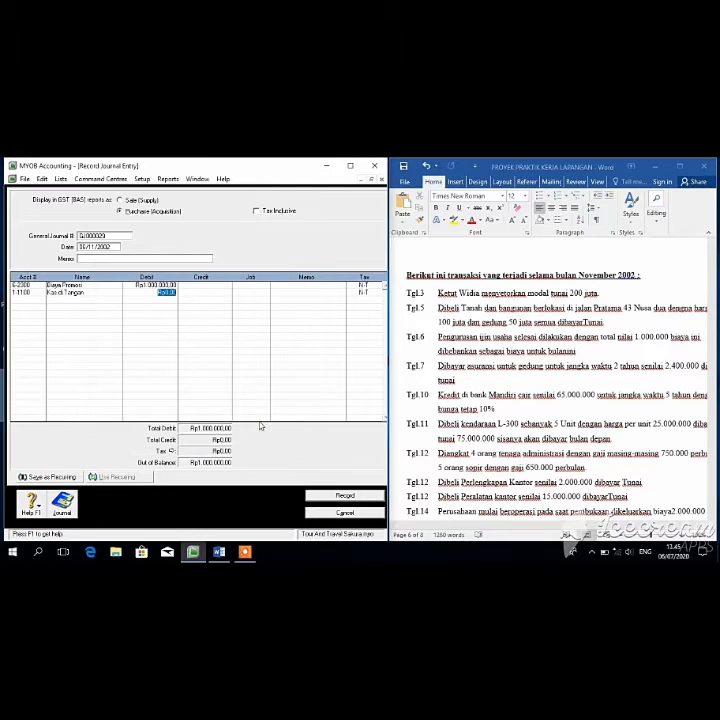
{"action": "left_click", "coordinate": [207, 294]}
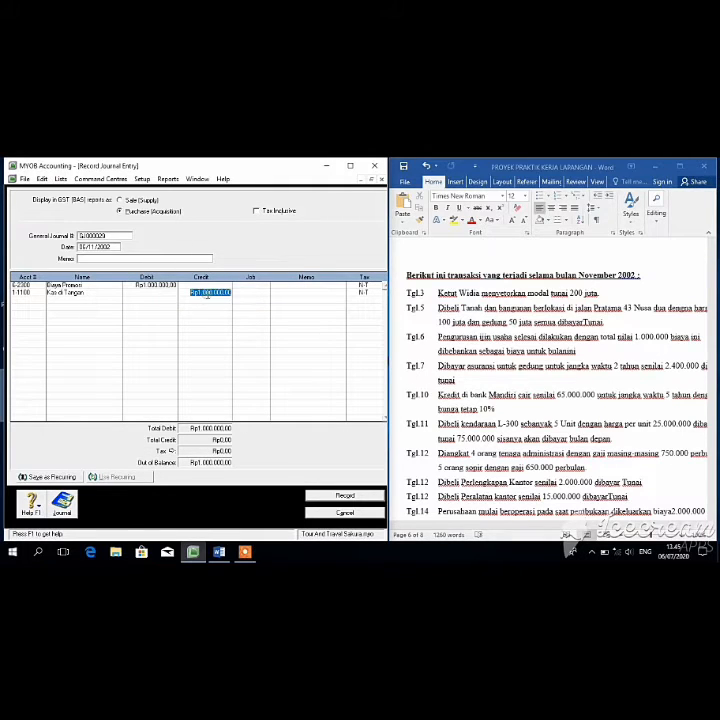
{"action": "left_click", "coordinate": [344, 496]}
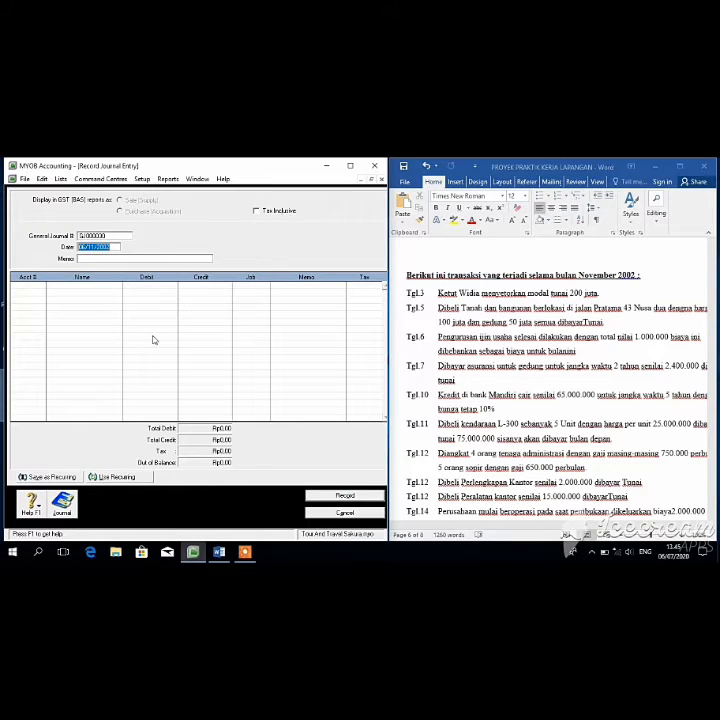
Step: Change the journal entry date to 07/11/2002
{"action": "left_click", "coordinate": [83, 246]}
{"action": "key", "text": "BackSpace"}
{"action": "type", "text": "7"}
{"action": "key", "text": "Tab"}
{"action": "key", "text": "Tab"}
Step: Debit 1-1520 Asuransi dibayar dimuka Gedung Rp2.400.000, credit Kas di Tangan, and record
{"action": "left_click", "coordinate": [41, 286]}
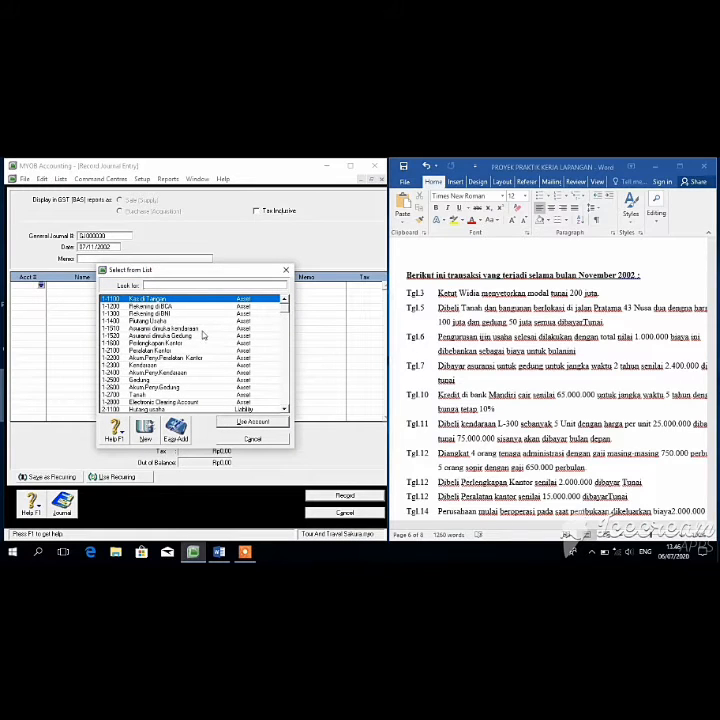
{"action": "left_click", "coordinate": [203, 337]}
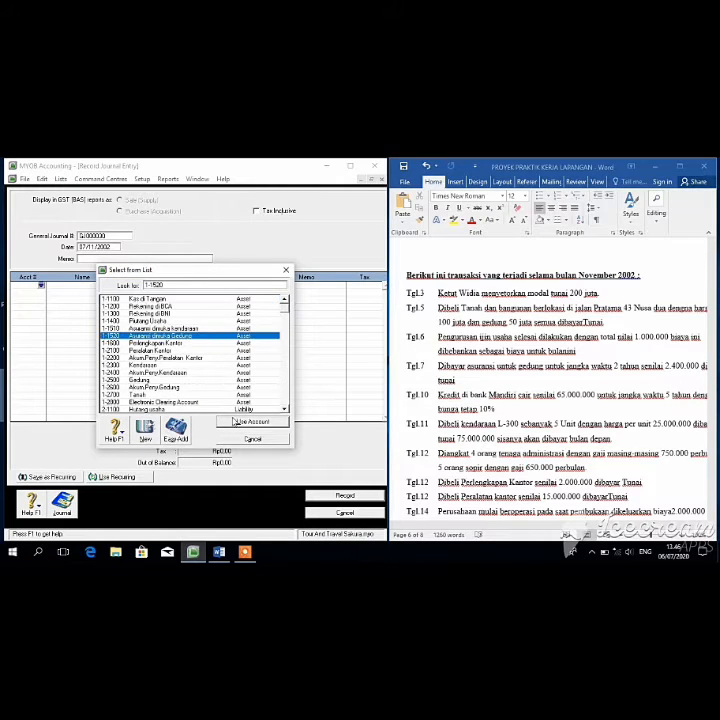
{"action": "left_click", "coordinate": [234, 424]}
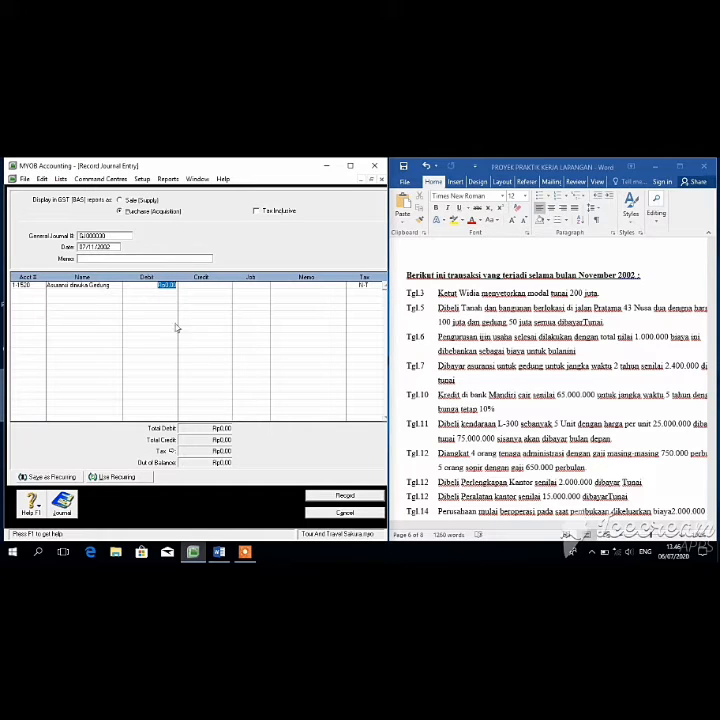
{"action": "key", "text": "BackSpace"}
{"action": "key", "text": "Return"}
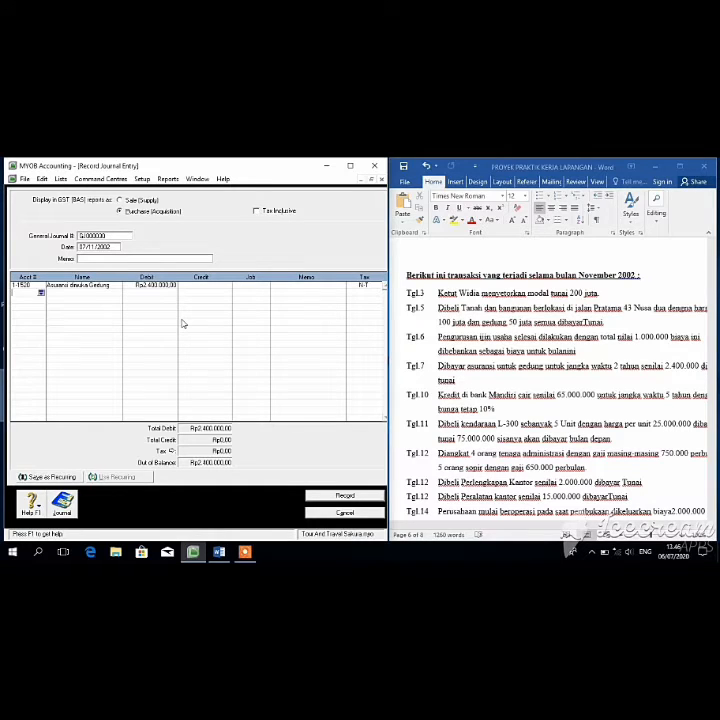
{"action": "left_click", "coordinate": [41, 292]}
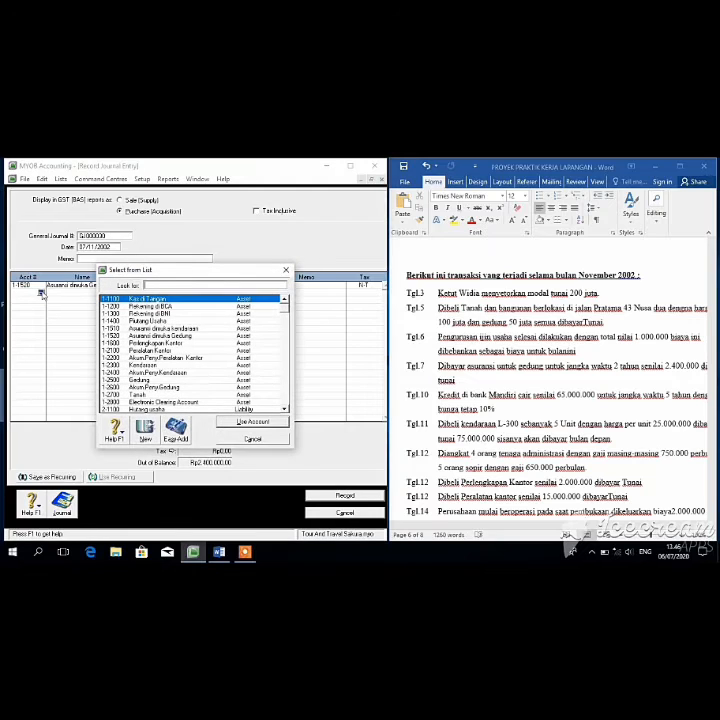
{"action": "left_click", "coordinate": [226, 420]}
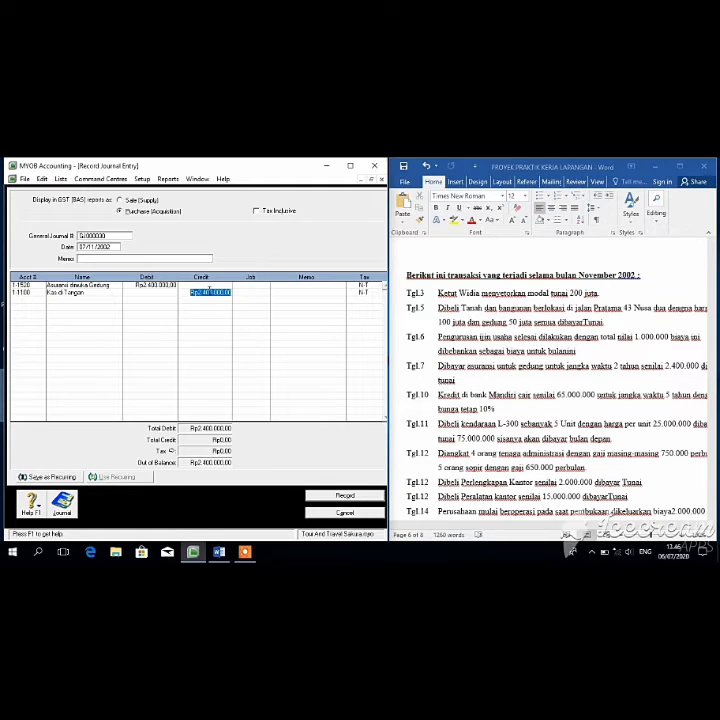
{"action": "left_click", "coordinate": [340, 496]}
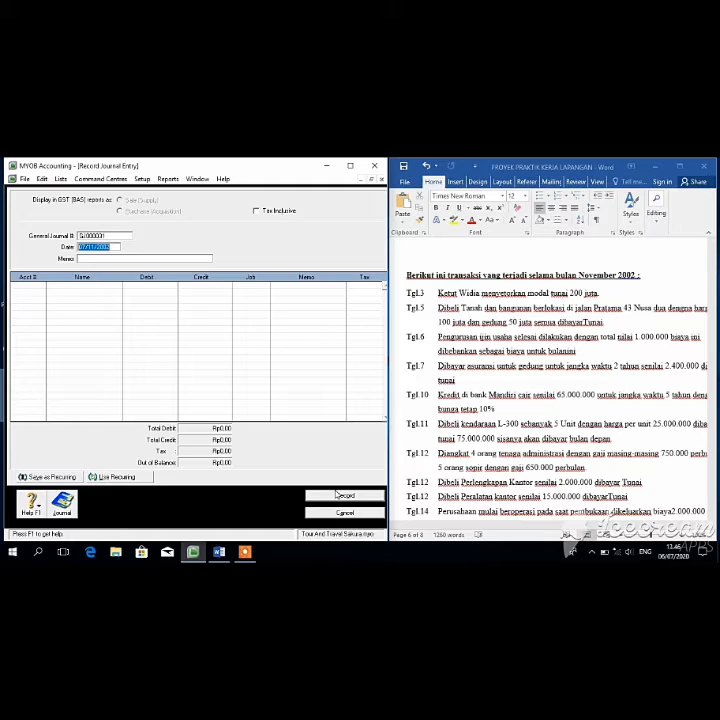
Step: Date the entry 10/11/2002 and debit Kas di Tangan (1-1100) Rp65.000.000
{"action": "left_click", "coordinate": [85, 247]}
{"action": "key", "text": "BackSpace"}
{"action": "key", "text": "BackSpace"}
{"action": "type", "text": "10"}
{"action": "left_click", "coordinate": [96, 260]}
{"action": "key", "text": "Tab"}
{"action": "left_click", "coordinate": [42, 287]}
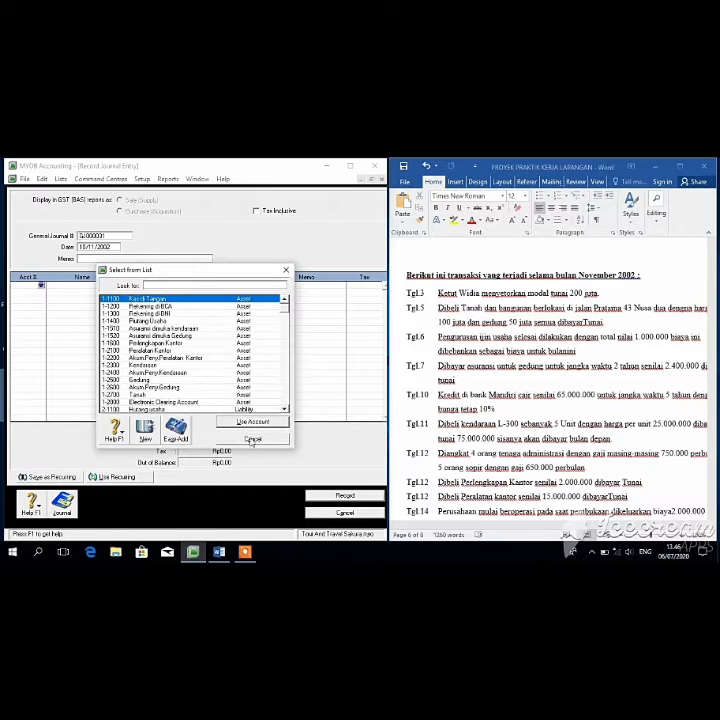
{"action": "left_click", "coordinate": [252, 421]}
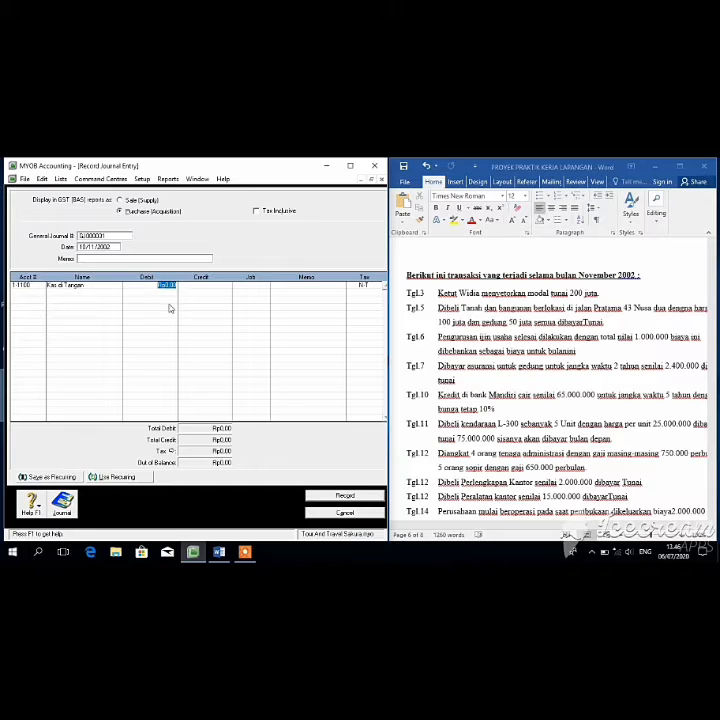
{"action": "type", "text": "65000000"}
{"action": "key", "text": "Tab"}
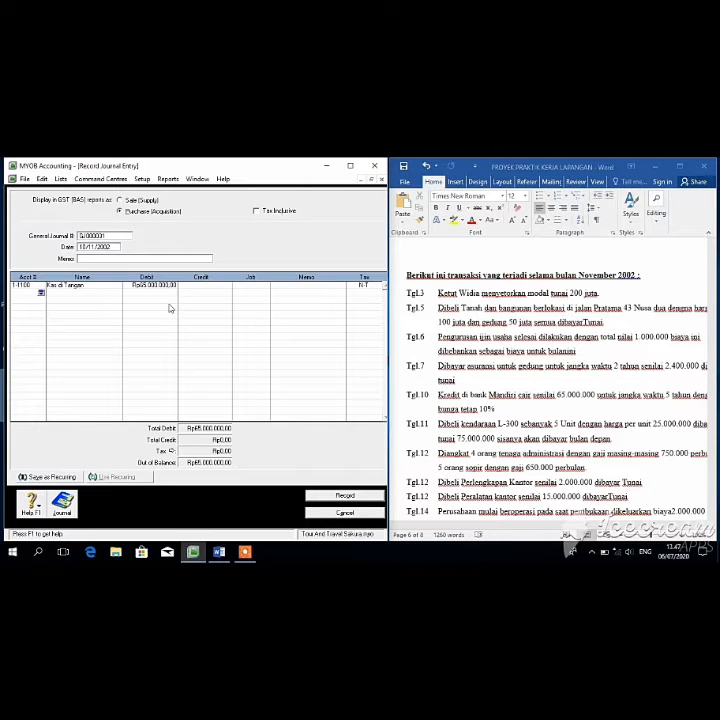
Step: Credit Hutang di Mandiri (2-2100) Rp65.000.000 and record the journal entry
{"action": "left_click", "coordinate": [40, 295]}
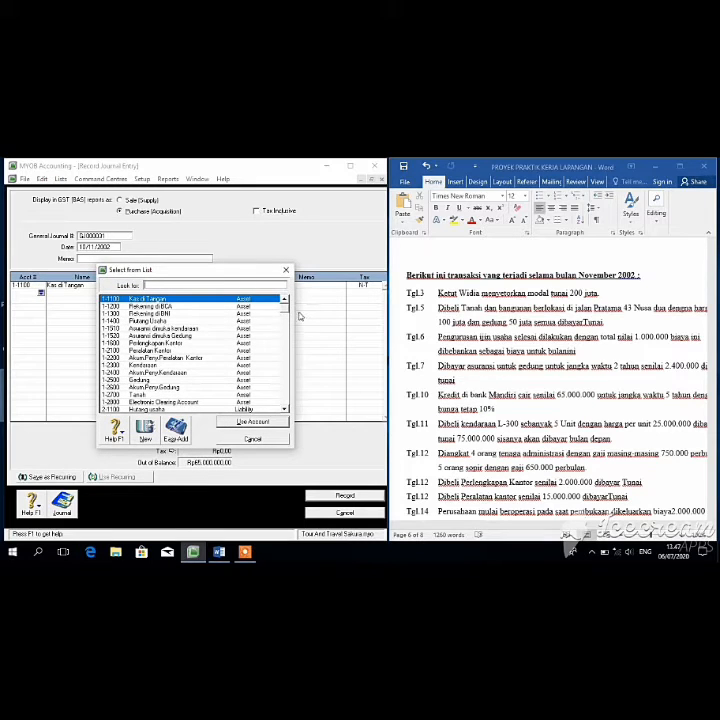
{"action": "mouse_move", "coordinate": [287, 312]}
{"action": "left_mouse_down"}
{"action": "mouse_move", "coordinate": [288, 398]}
{"action": "mouse_move", "coordinate": [280, 317]}
{"action": "left_mouse_up"}
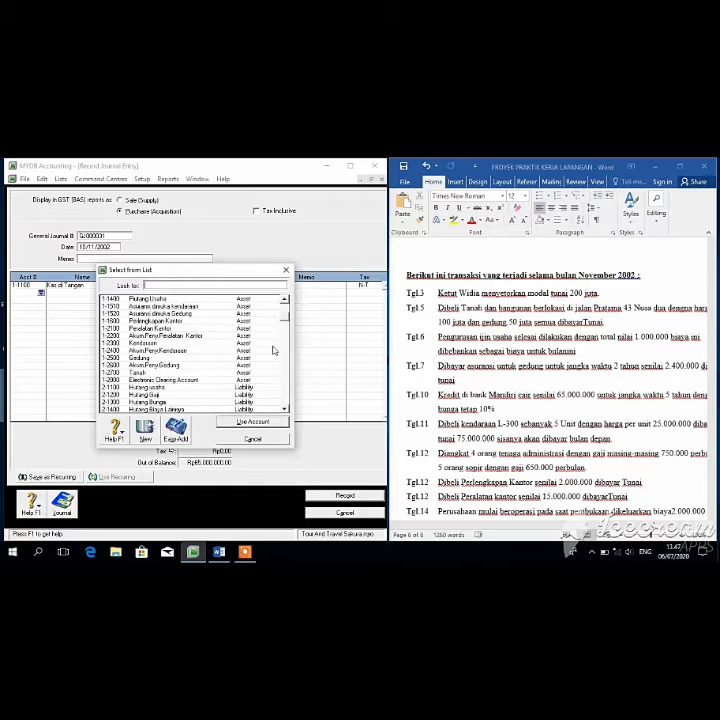
{"action": "scroll", "coordinate": [285, 334], "scroll_direction": "down", "scroll_amount": 2}
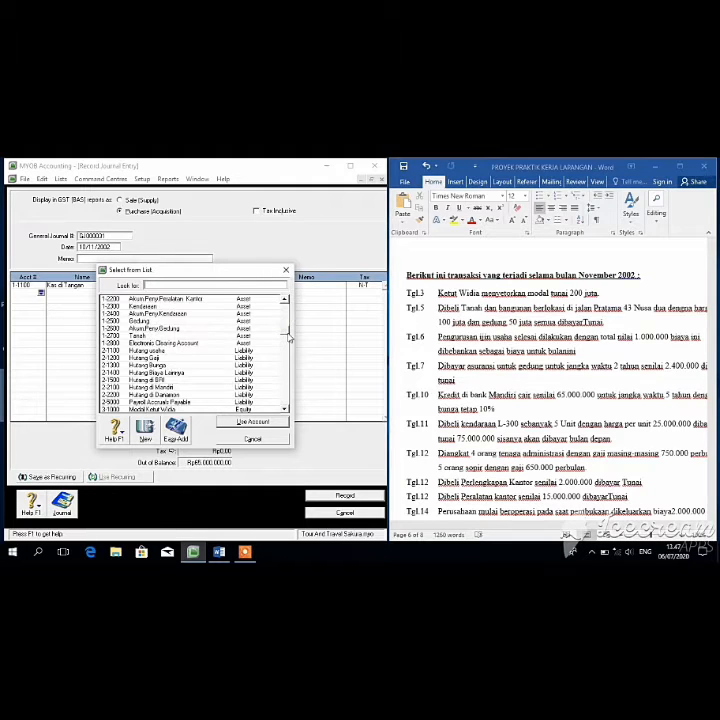
{"action": "left_click", "coordinate": [192, 387]}
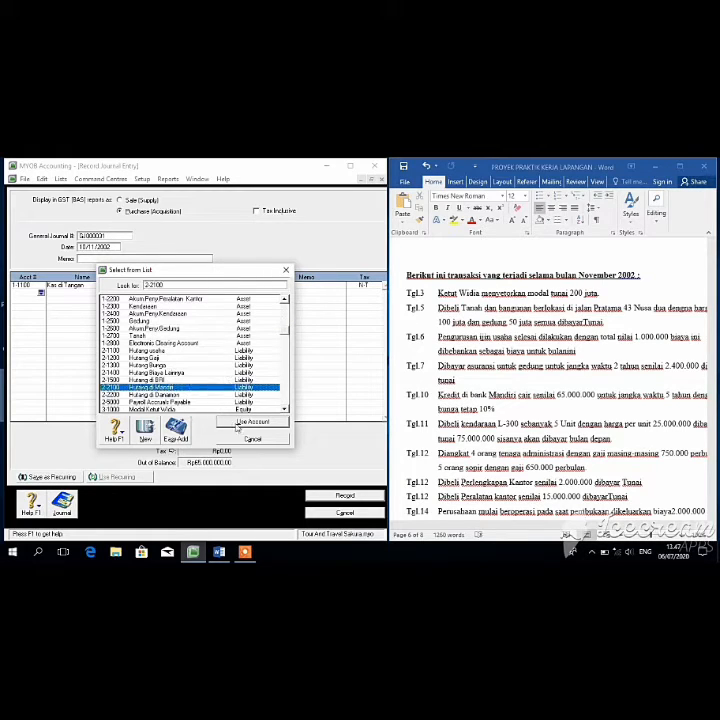
{"action": "left_click", "coordinate": [241, 421]}
{"action": "left_click", "coordinate": [203, 293]}
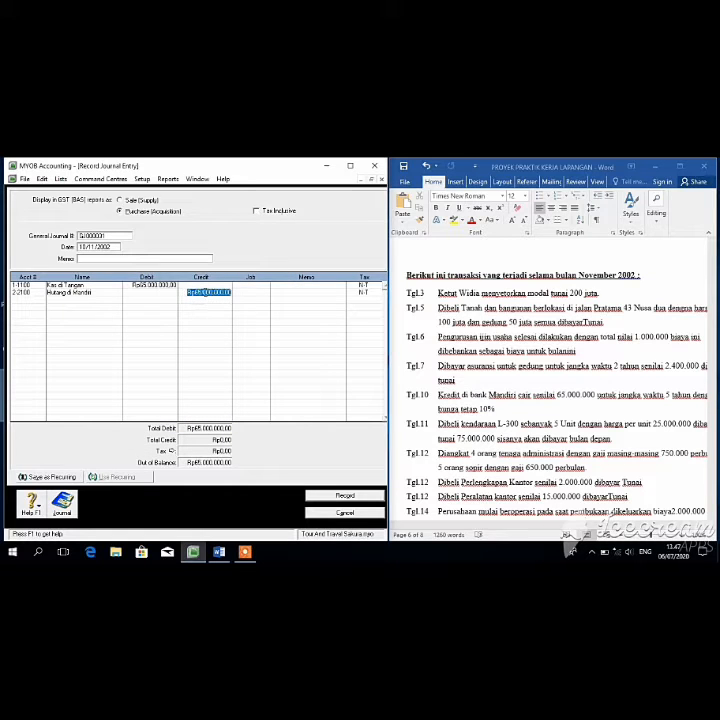
{"action": "left_click", "coordinate": [285, 402]}
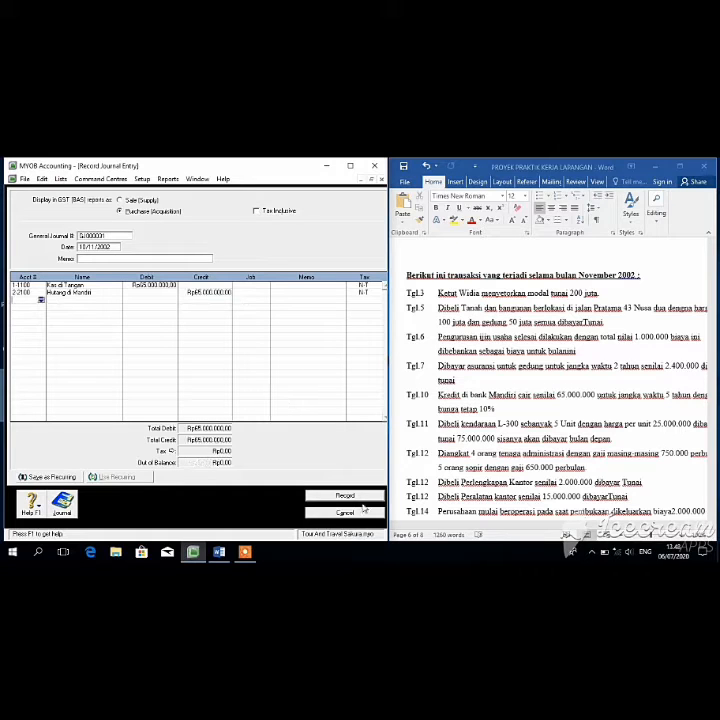
{"action": "left_click", "coordinate": [358, 501]}
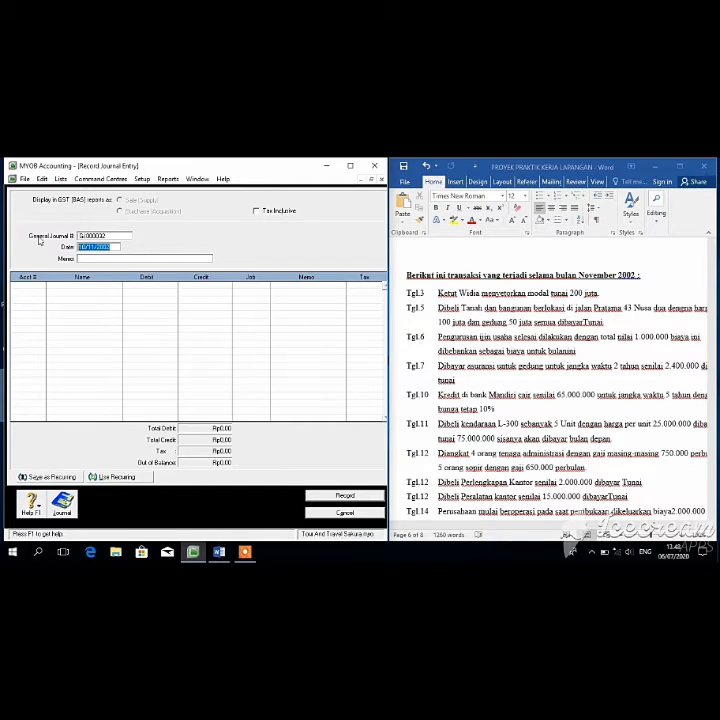
Step: Date the entry 11/11/2002 and debit Kendaraan (1-2300) Rp125.000.000
{"action": "left_click", "coordinate": [84, 246]}
{"action": "key", "text": "BackSpace"}
{"action": "type", "text": "1"}
{"action": "key", "text": "Tab"}
{"action": "key", "text": "Tab"}
{"action": "left_click", "coordinate": [41, 285]}
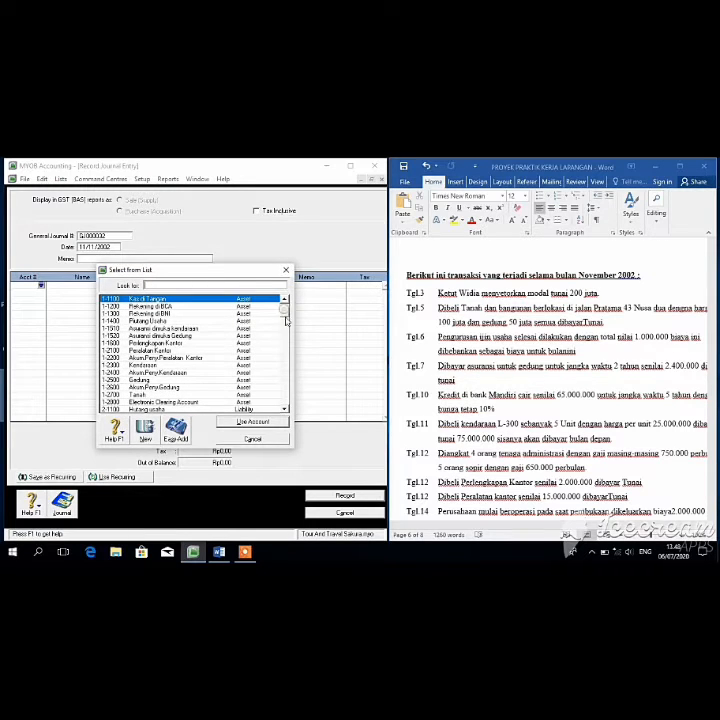
{"action": "scroll", "coordinate": [255, 300], "scroll_direction": "down", "scroll_amount": 3}
{"action": "left_click", "coordinate": [174, 314]}
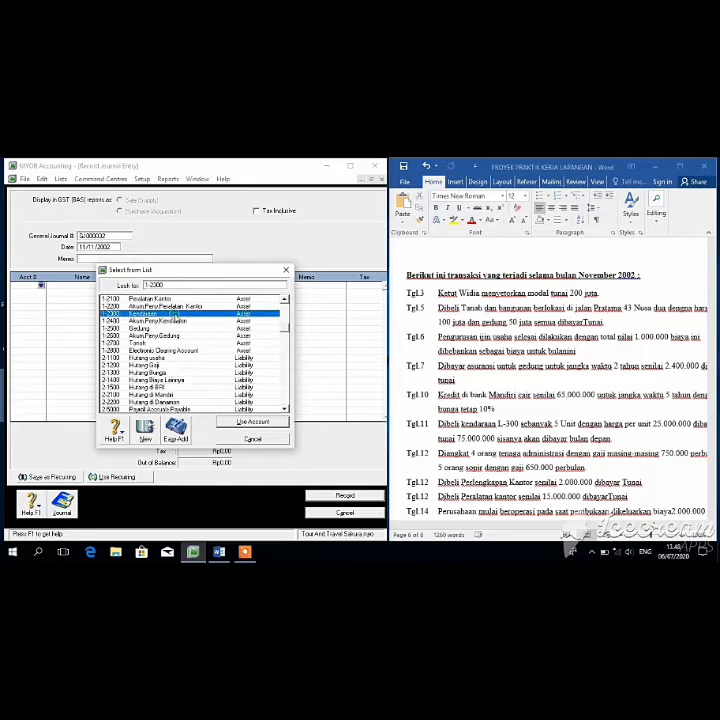
{"action": "left_click", "coordinate": [235, 421]}
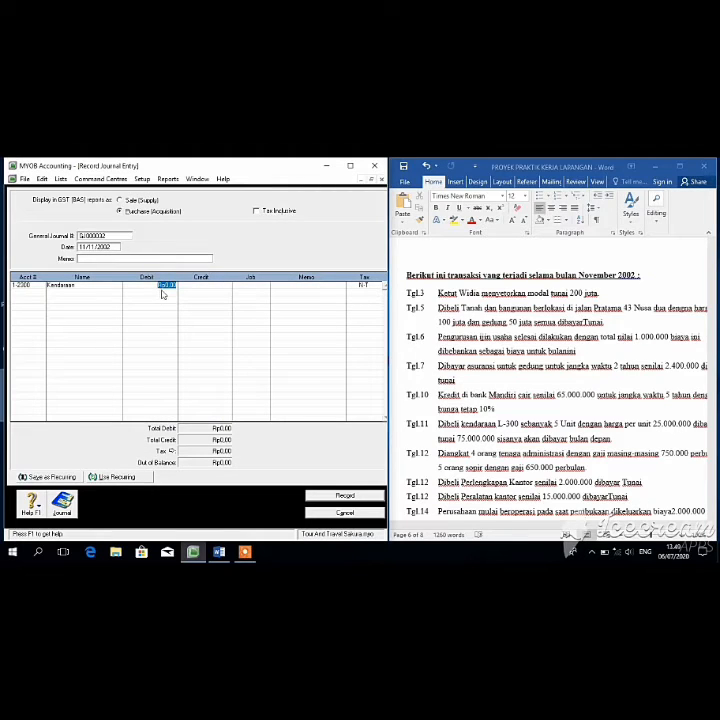
{"action": "type", "text": "125000000"}
{"action": "key", "text": "Return"}
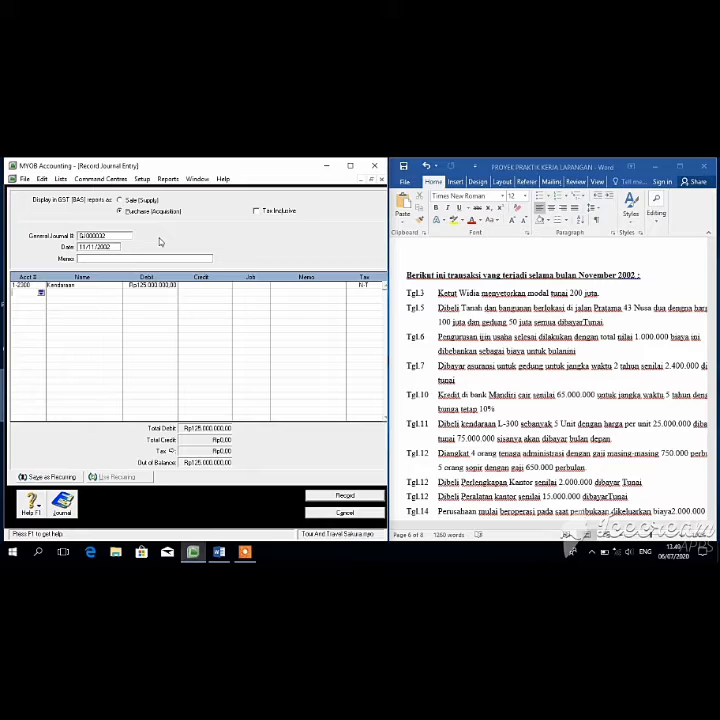
Step: Credit Hutang usaha (2-1100) Rp50.000.000, accepting the linked payable account prompt
{"action": "left_click", "coordinate": [41, 292]}
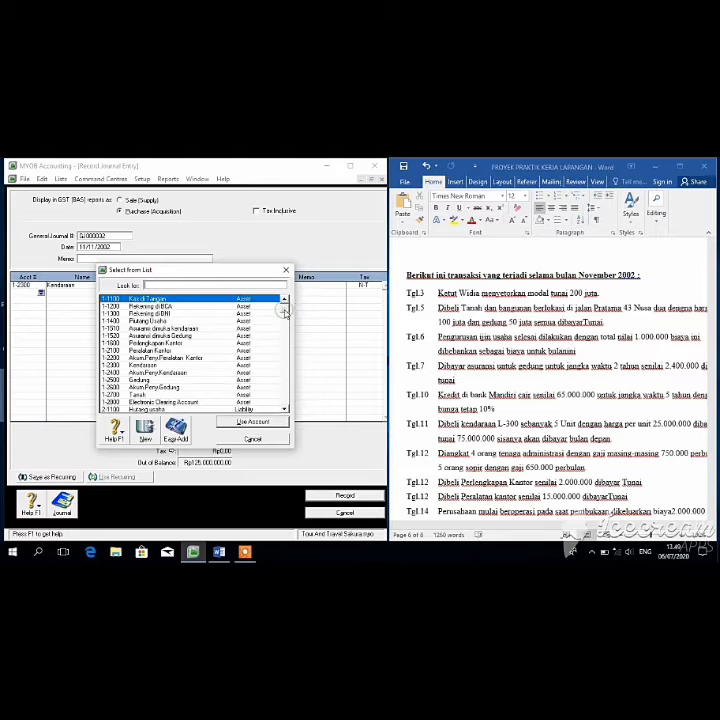
{"action": "scroll", "coordinate": [287, 327], "scroll_direction": "down", "scroll_amount": 2}
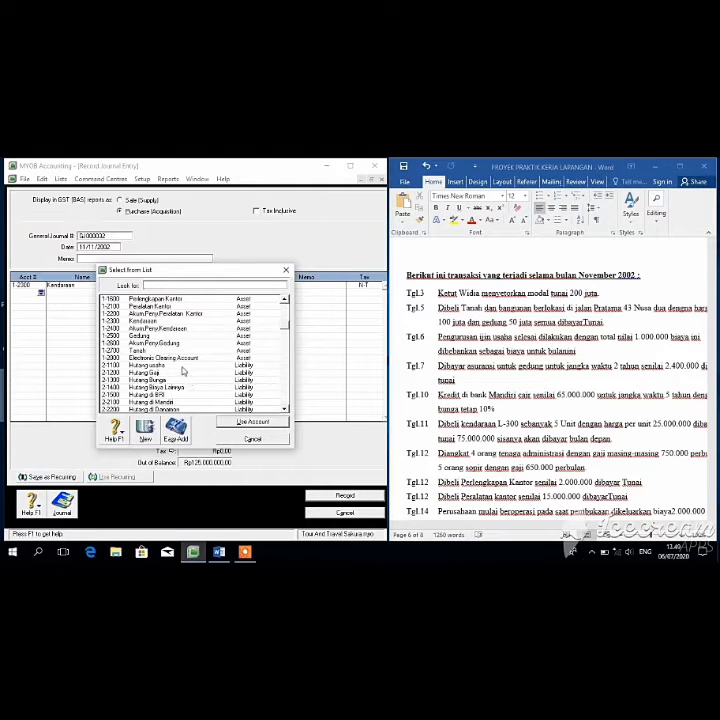
{"action": "left_click", "coordinate": [182, 367]}
{"action": "double_click", "coordinate": [177, 368]}
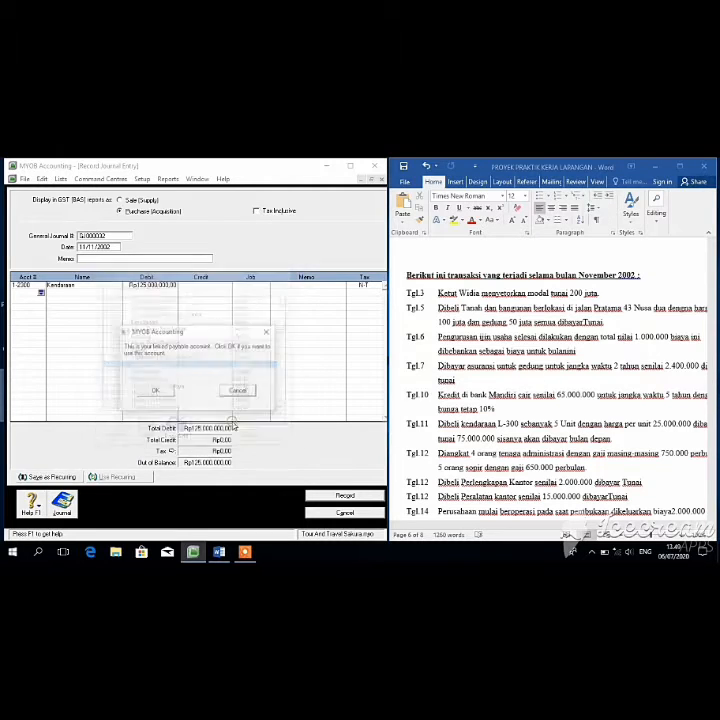
{"action": "left_click", "coordinate": [156, 390]}
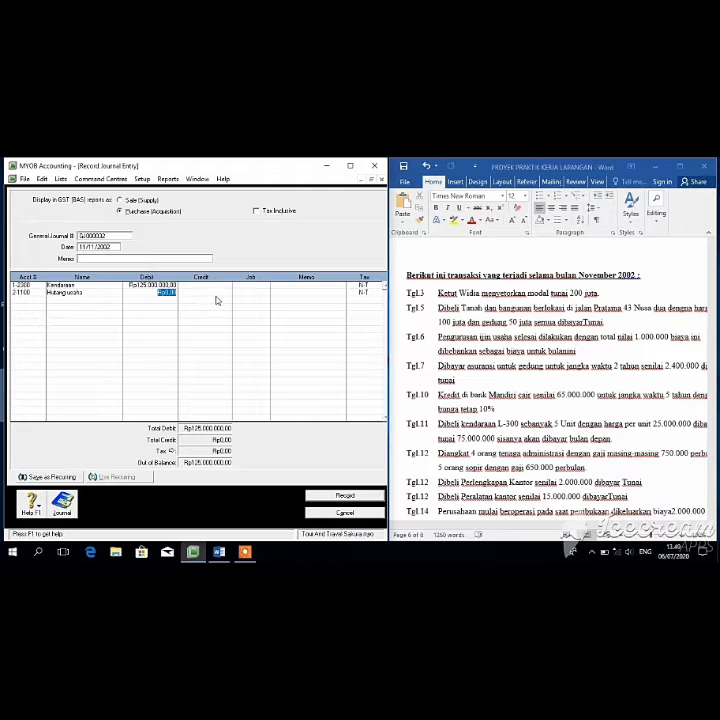
{"action": "key", "text": "Tab"}
{"action": "type", "text": "50000000"}
{"action": "key", "text": "Tab"}
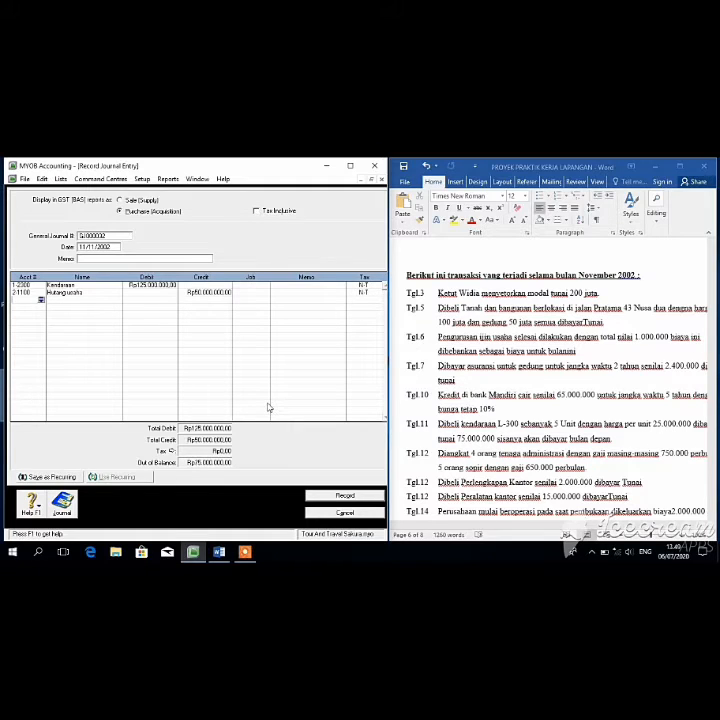
Step: Credit Kas di Tangan (1-1100) with the balancing Rp75.000.000
{"action": "left_click", "coordinate": [41, 300]}
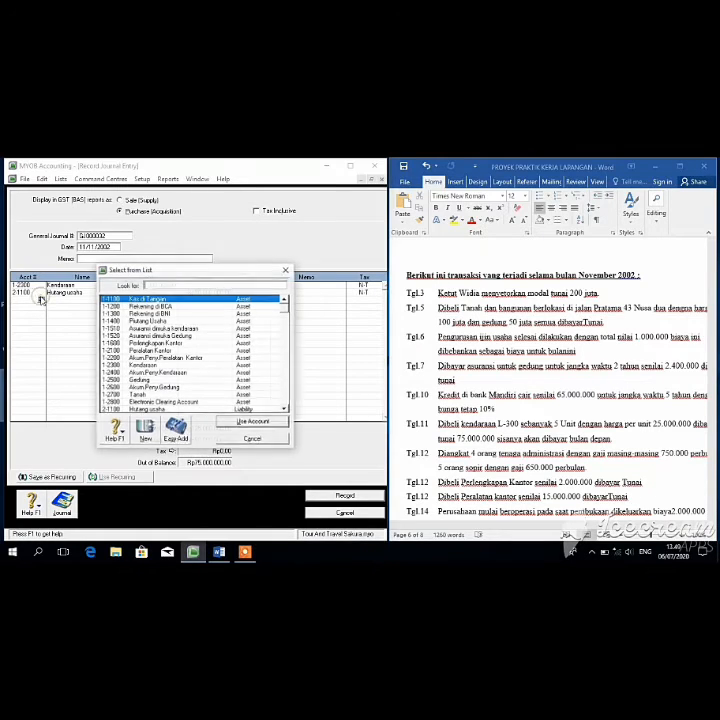
{"action": "left_click", "coordinate": [249, 422]}
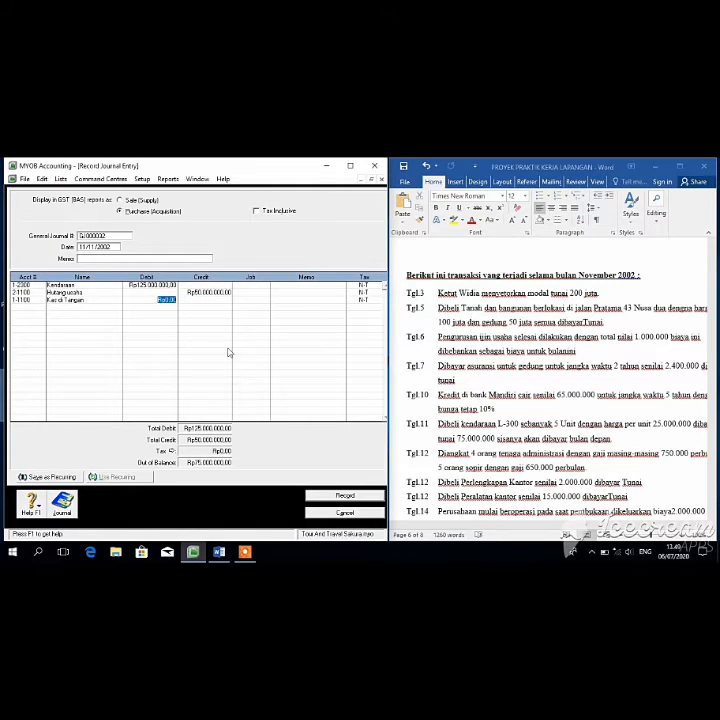
{"action": "key", "text": "Tab"}
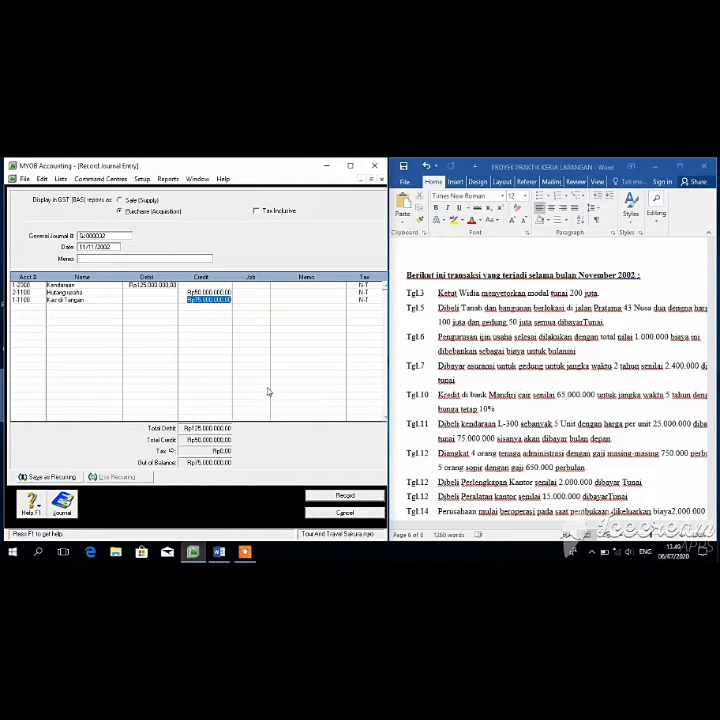
Step: Commit the Rp75.000.000 Kas di Tangan credit and record the 11/11/2002 vehicle purchase entry
{"action": "key", "text": "Return"}
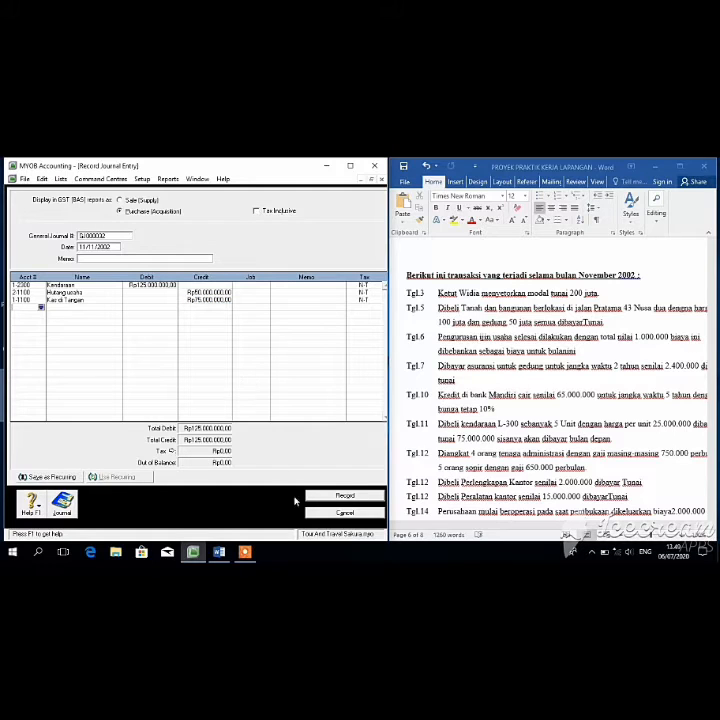
{"action": "left_click", "coordinate": [332, 494]}
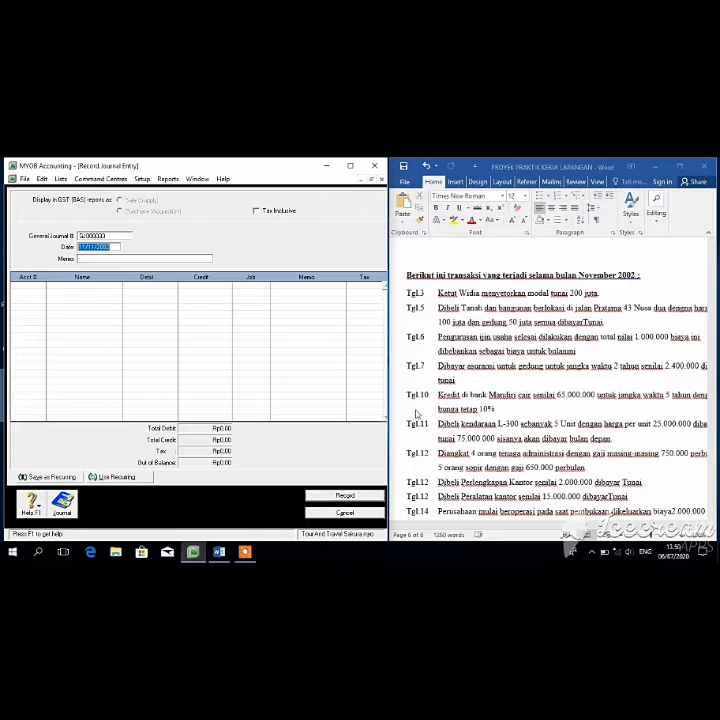
Step: Date the entry 12/11/2002 and debit Biaya gaji pegawai Adm (6-1100) Rp3.000.000
{"action": "left_click", "coordinate": [85, 246]}
{"action": "key", "text": "BackSpace"}
{"action": "type", "text": "5"}
{"action": "key", "text": "Tab"}
{"action": "key", "text": "Tab"}
{"action": "left_click", "coordinate": [41, 285]}
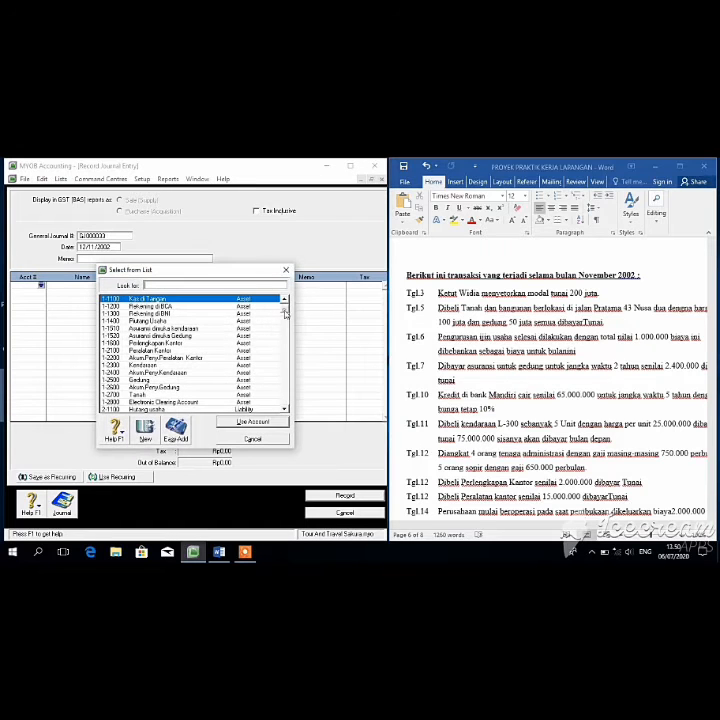
{"action": "left_click", "coordinate": [286, 356]}
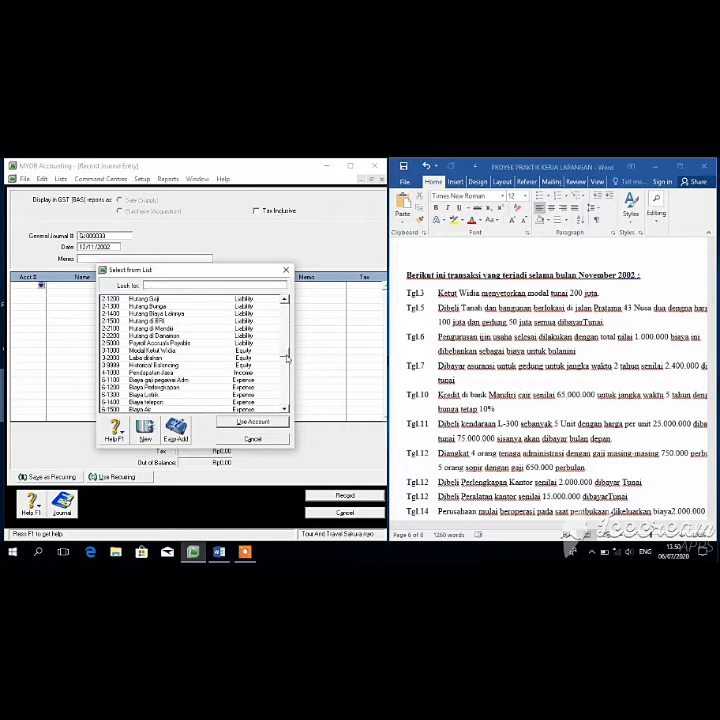
{"action": "left_click", "coordinate": [217, 380]}
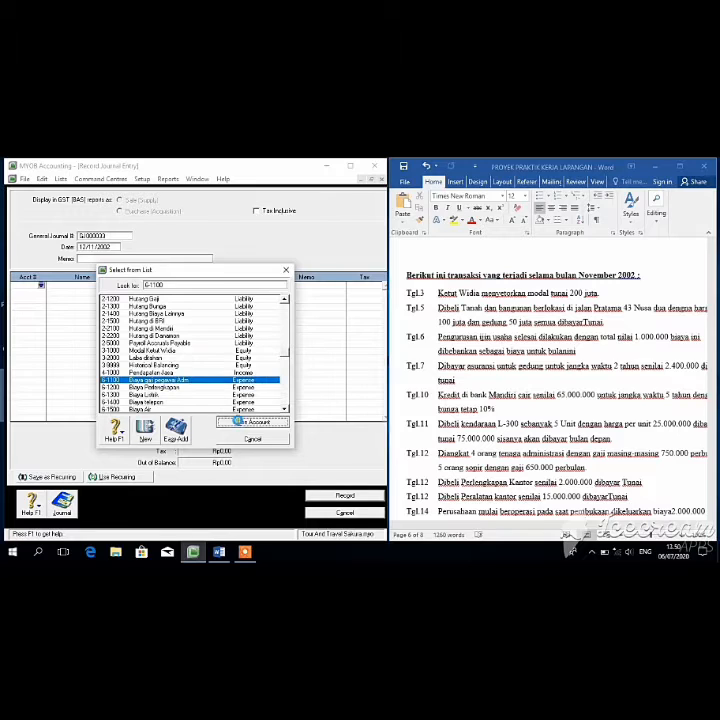
{"action": "left_click", "coordinate": [250, 421]}
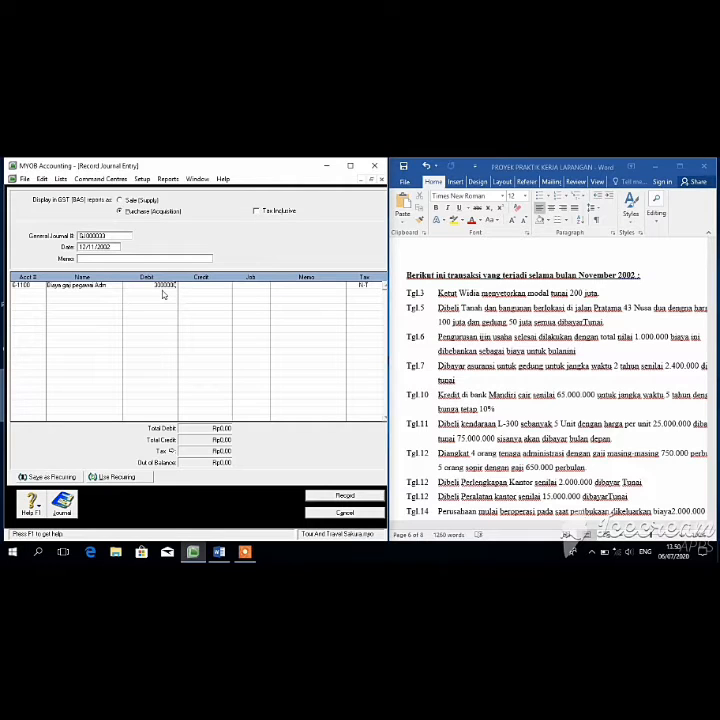
{"action": "key", "text": "Tab"}
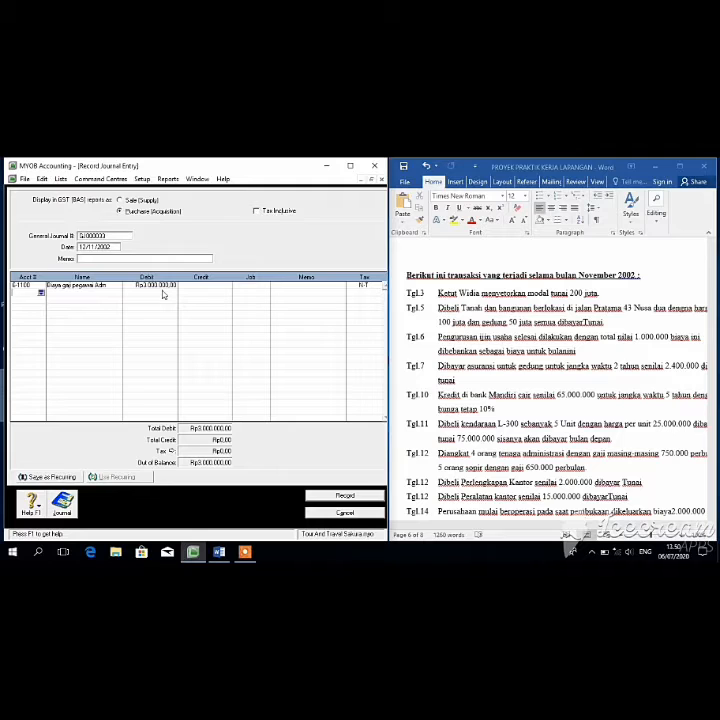
Step: Debit Biaya Gaji Sopir (6-2200) Rp3.250.000 on the second line
{"action": "left_click", "coordinate": [41, 294]}
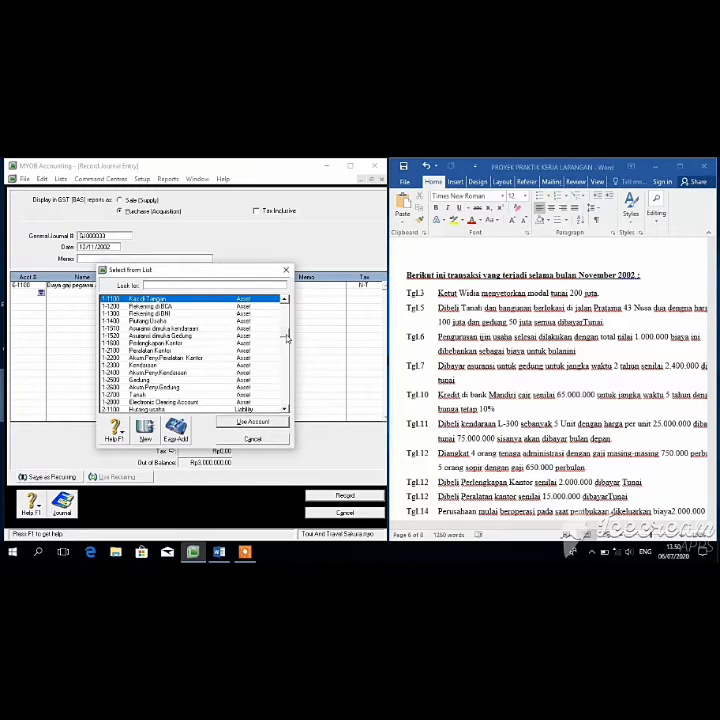
{"action": "left_click_drag", "start_coordinate": [287, 313], "coordinate": [287, 365]}
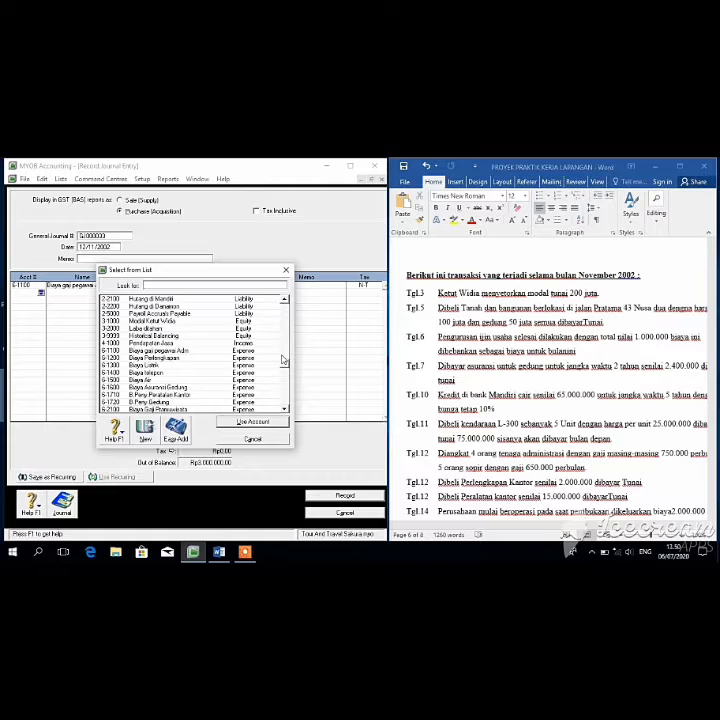
{"action": "scroll", "coordinate": [283, 360], "scroll_direction": "up", "scroll_amount": 6}
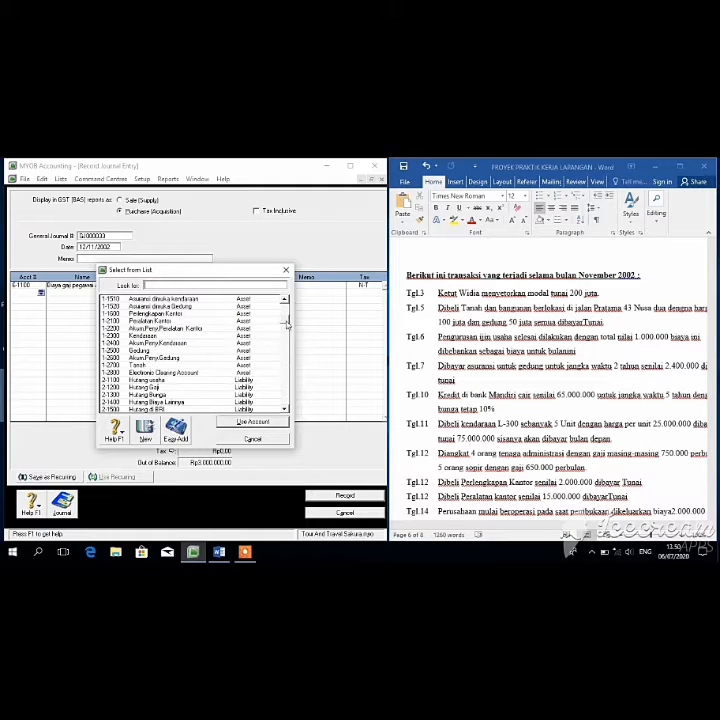
{"action": "scroll", "coordinate": [288, 347], "scroll_direction": "down", "scroll_amount": 3}
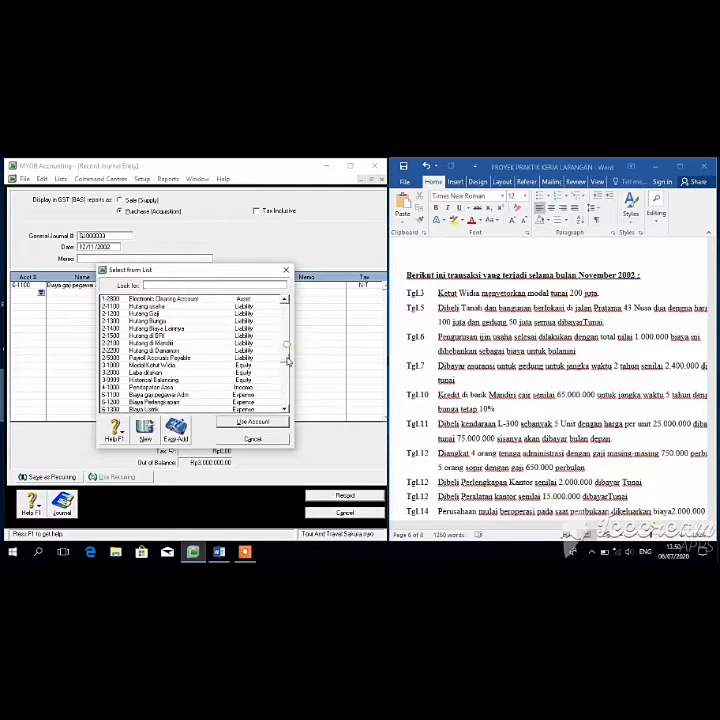
{"action": "scroll", "coordinate": [288, 365], "scroll_direction": "down", "scroll_amount": 3}
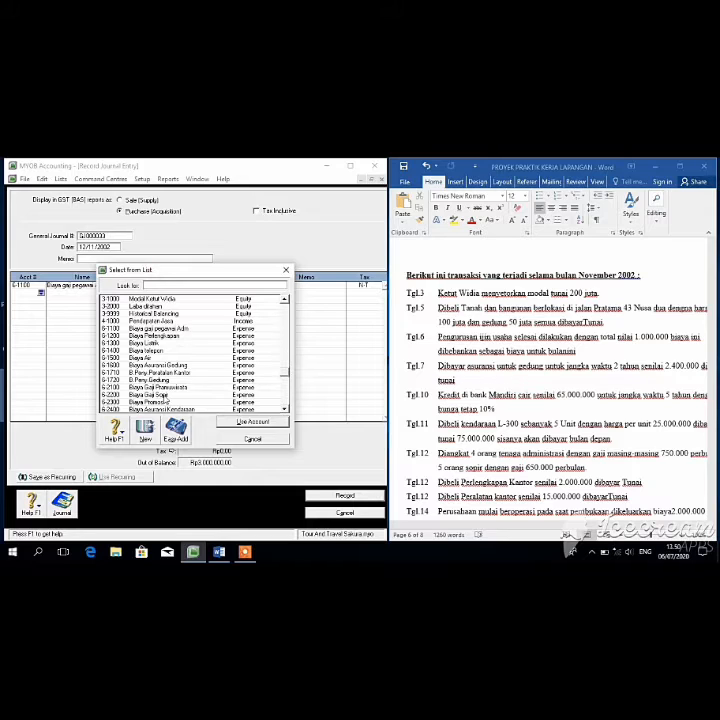
{"action": "left_click", "coordinate": [164, 396]}
{"action": "left_click", "coordinate": [232, 425]}
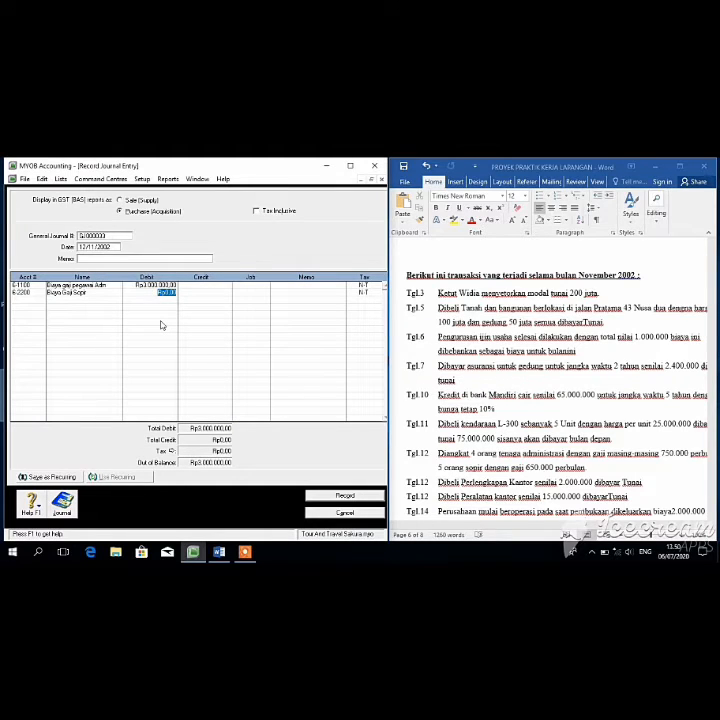
{"action": "type", "text": "3250000"}
{"action": "key", "text": "Return"}
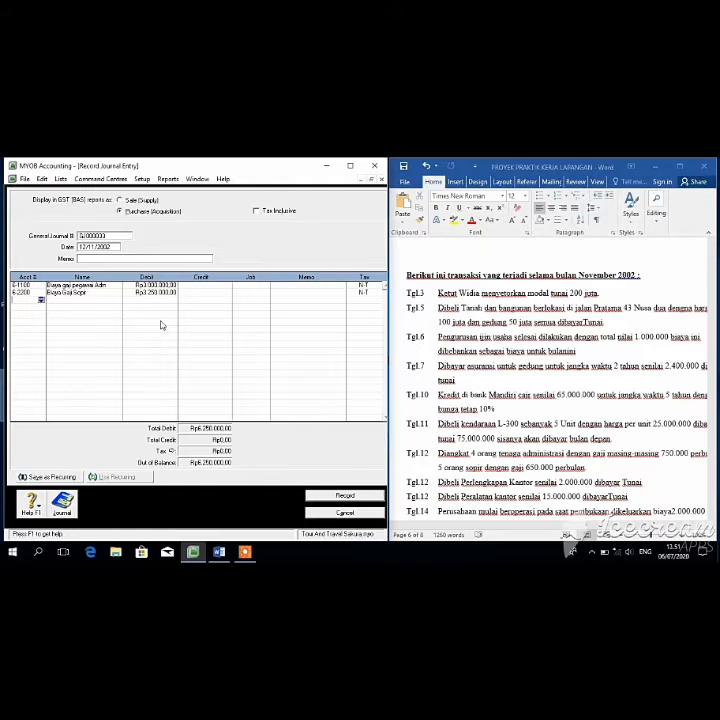
Step: Credit Hutang Gaji Rp6.250.000 and record the salary entry
{"action": "left_click", "coordinate": [41, 298]}
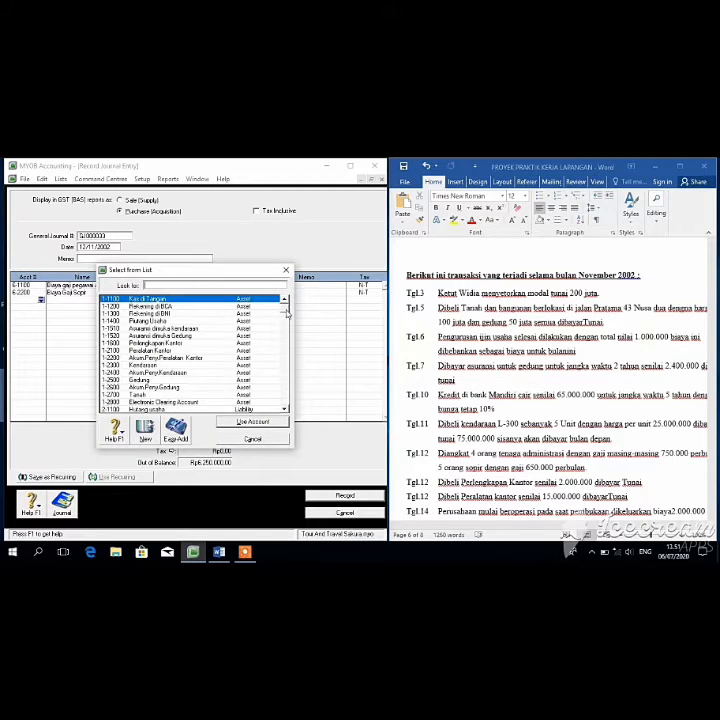
{"action": "scroll", "coordinate": [275, 340], "scroll_direction": "down", "scroll_amount": 5}
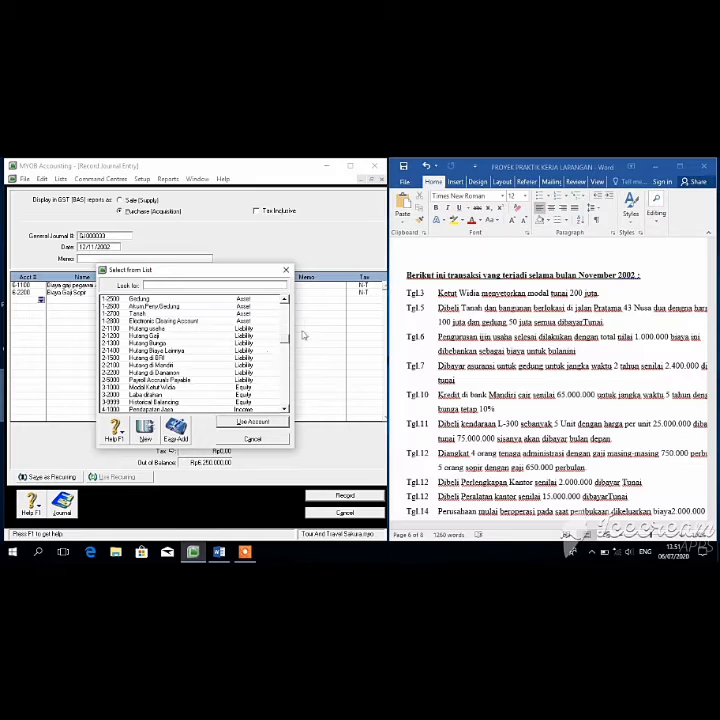
{"action": "left_click", "coordinate": [190, 329]}
{"action": "double_click", "coordinate": [193, 336]}
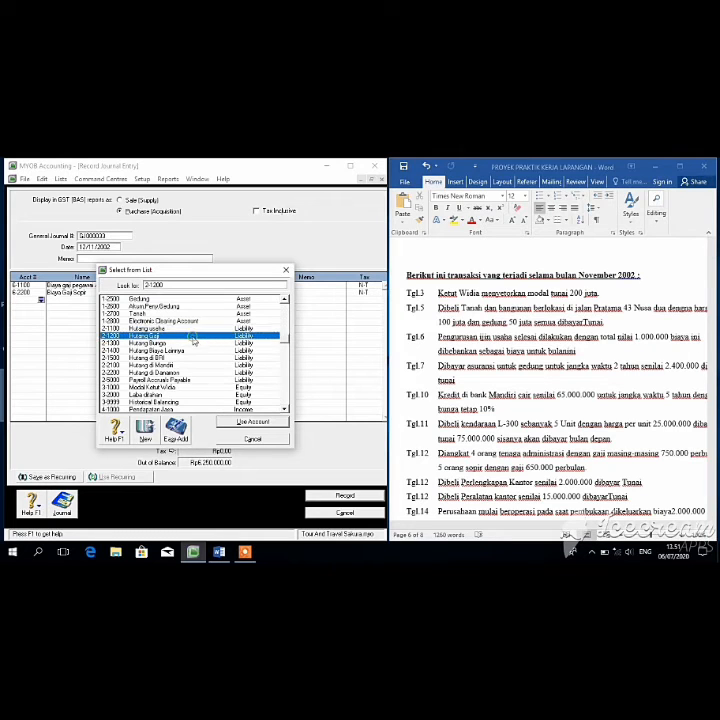
{"action": "key", "text": "Tab"}
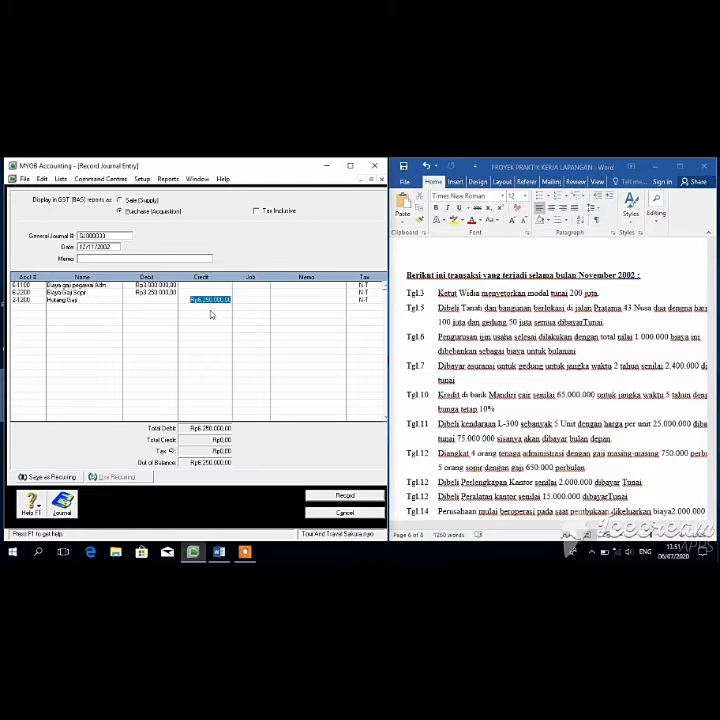
{"action": "key", "text": "Return"}
{"action": "left_click", "coordinate": [346, 497]}
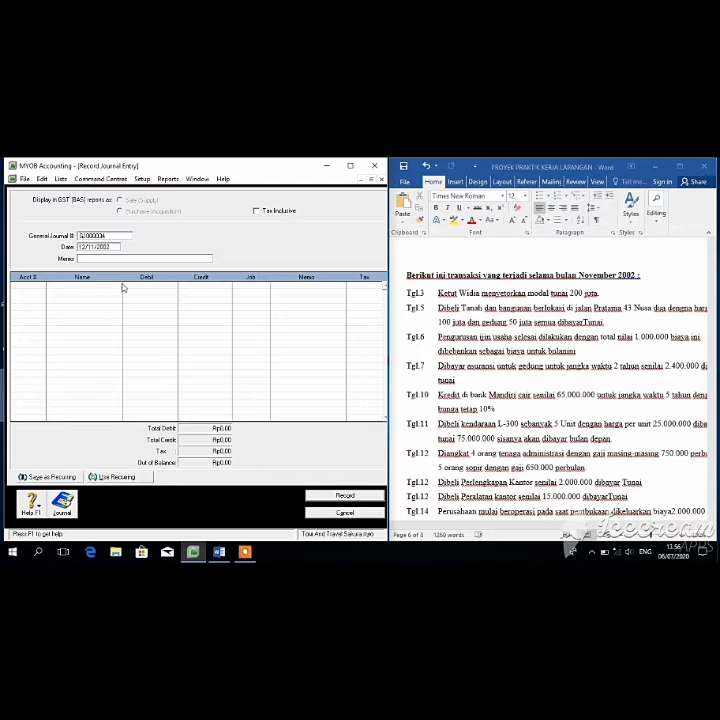
{"action": "left_click", "coordinate": [124, 286]}
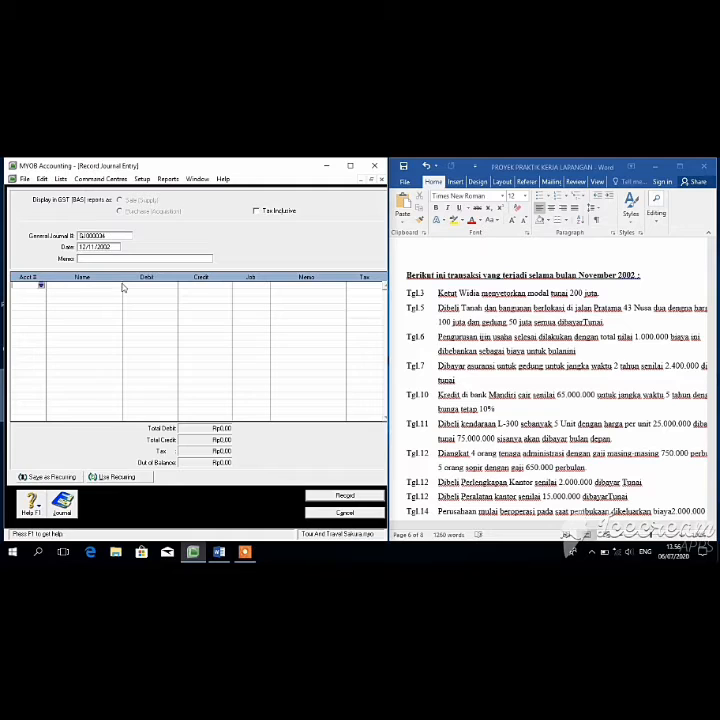
Step: Debit Perlengkapan Kantor (1-1600) Rp2.000.000 on the first line
{"action": "left_click", "coordinate": [42, 287]}
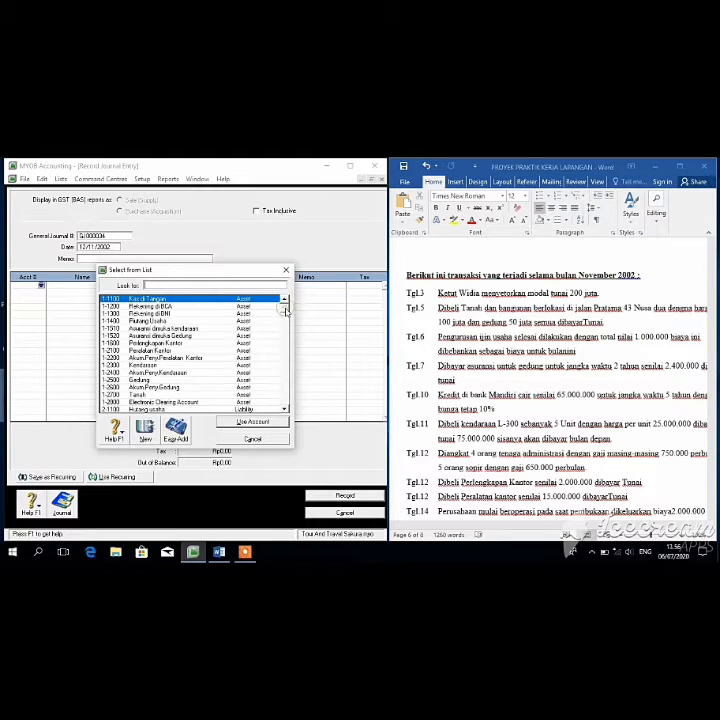
{"action": "left_click", "coordinate": [220, 342]}
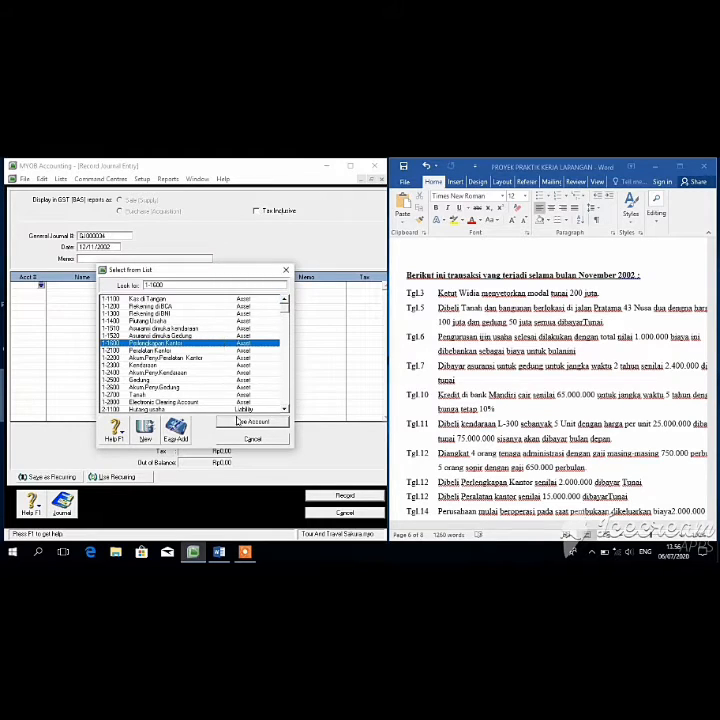
{"action": "left_click", "coordinate": [245, 421]}
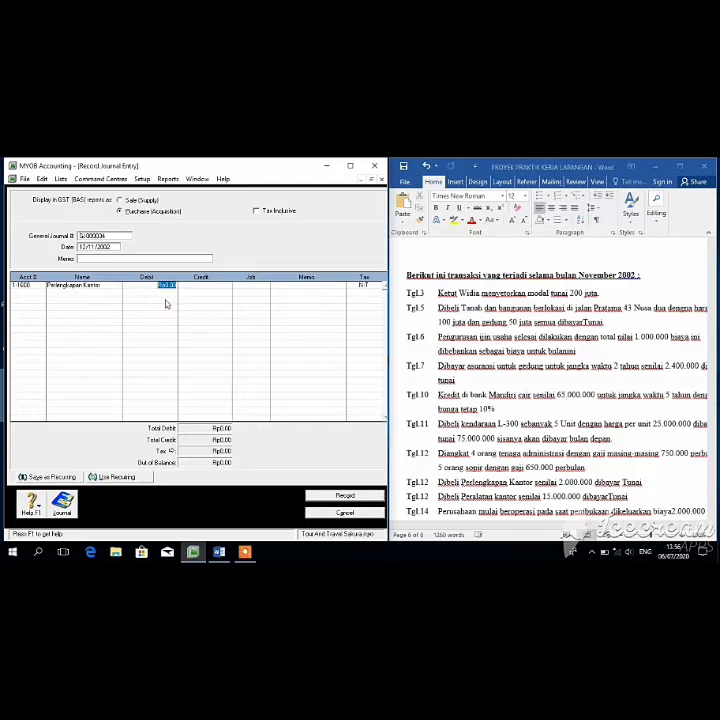
{"action": "key", "text": "BackSpace"}
{"action": "key", "text": "Tab"}
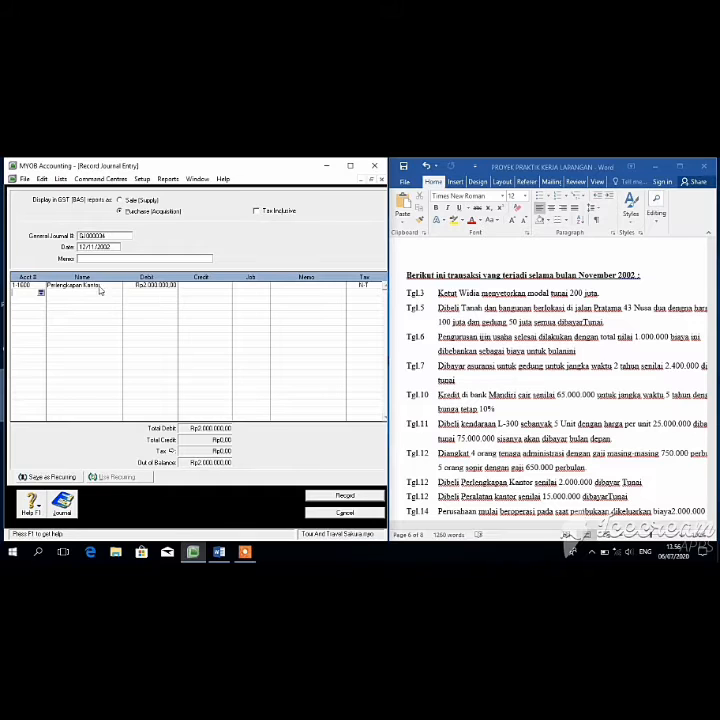
Step: Credit Kas di Tangan (1-1100) Rp2.000.000 and record the office supplies entry
{"action": "left_click", "coordinate": [41, 292]}
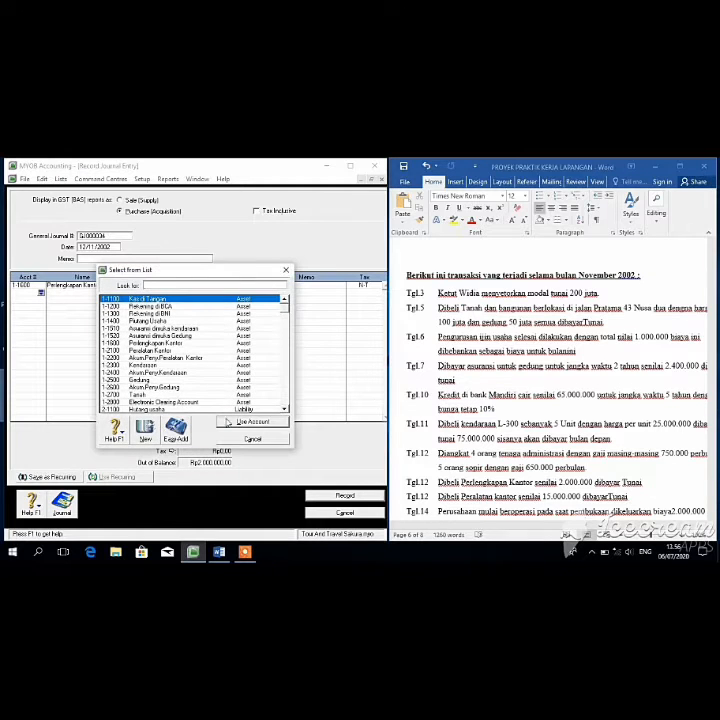
{"action": "left_click", "coordinate": [229, 421]}
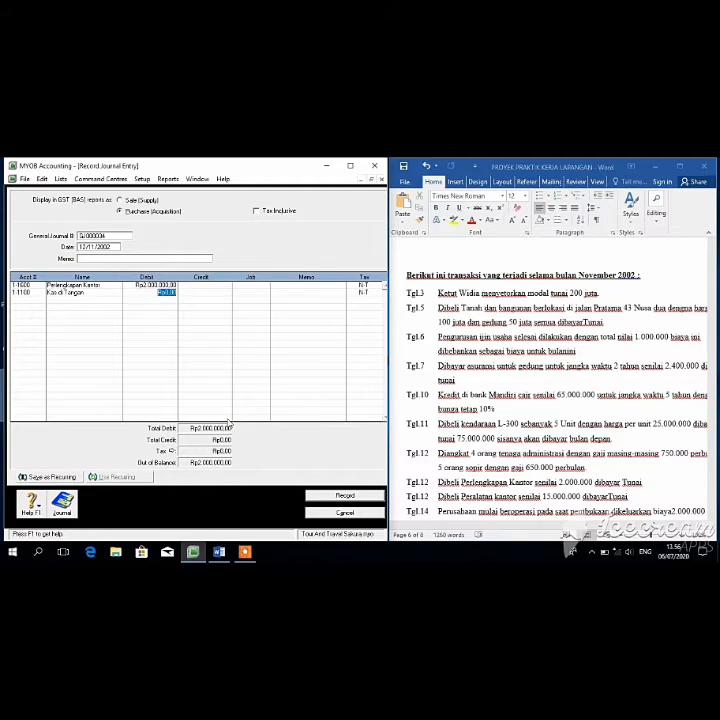
{"action": "left_click", "coordinate": [212, 292]}
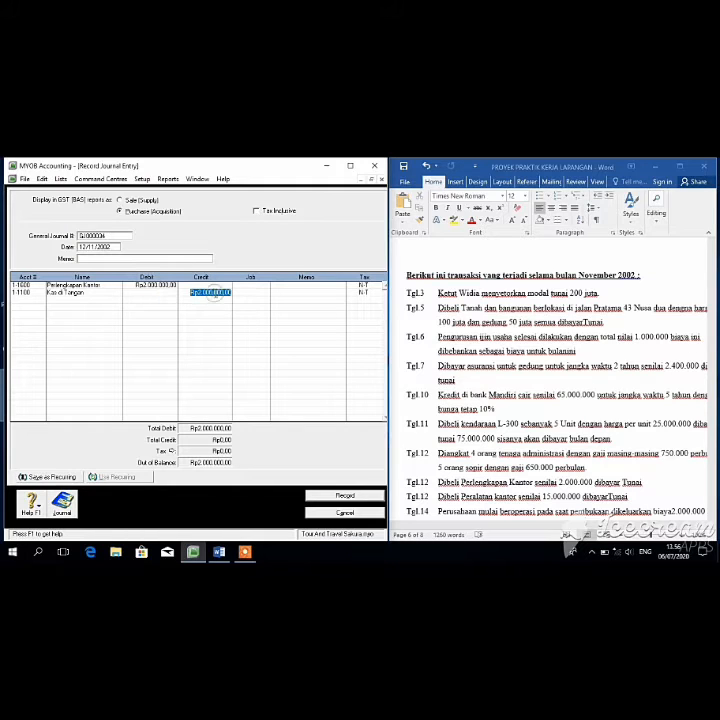
{"action": "left_click", "coordinate": [218, 313]}
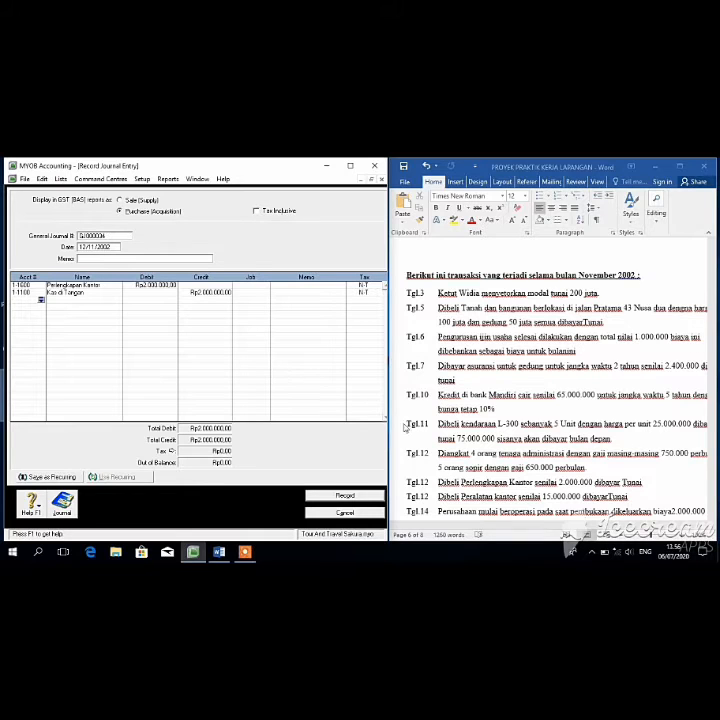
{"action": "left_click", "coordinate": [352, 495]}
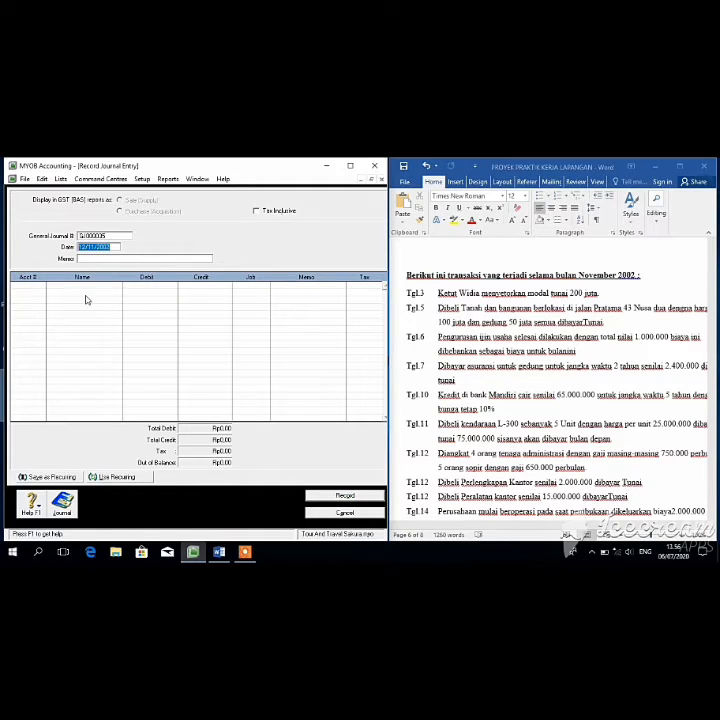
Step: Debit Peralatan Kantor (1-2100) Rp15.000.000 on the first line
{"action": "left_click", "coordinate": [41, 283]}
{"action": "left_click", "coordinate": [41, 283]}
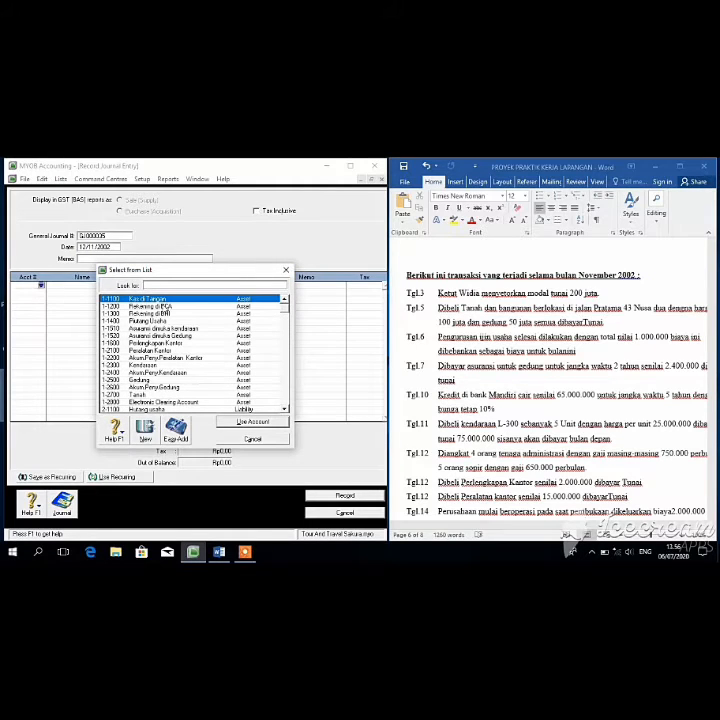
{"action": "left_click", "coordinate": [181, 352]}
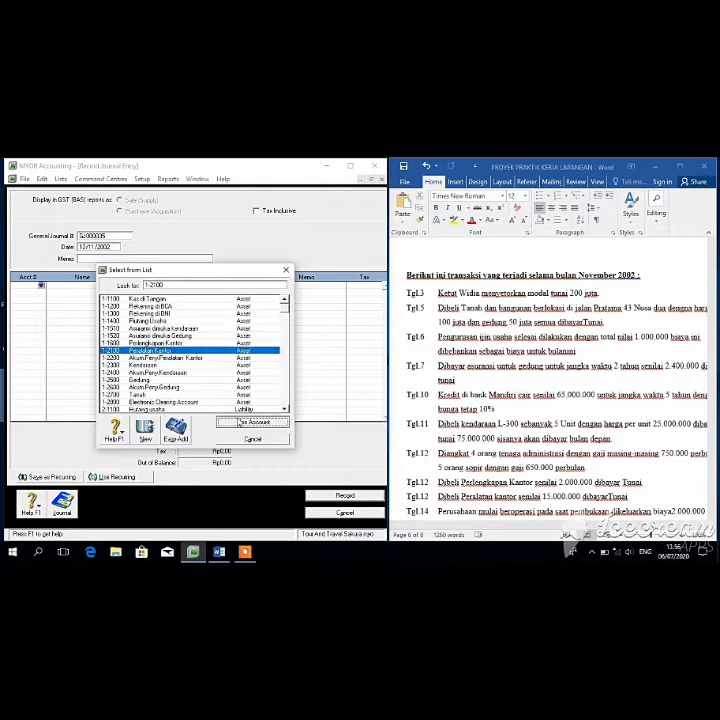
{"action": "double_click", "coordinate": [181, 352]}
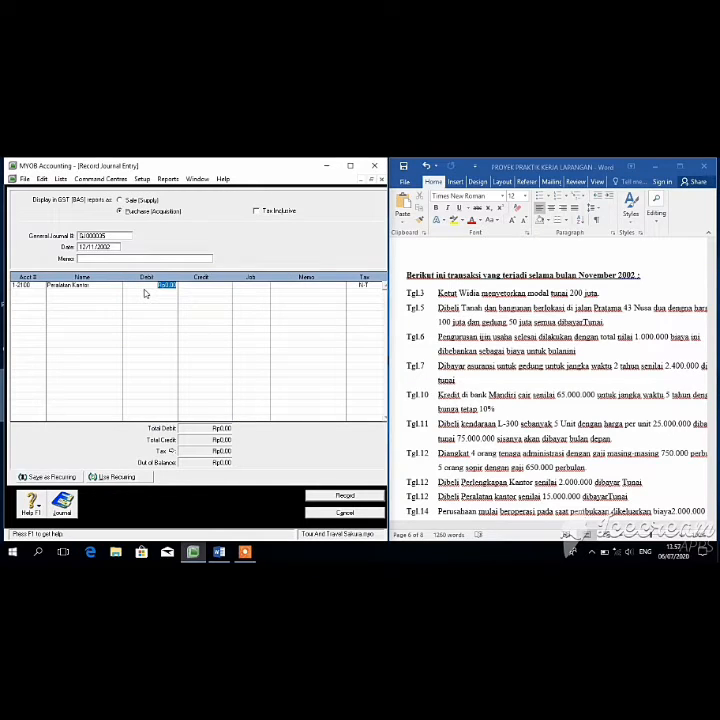
{"action": "type", "text": "15.000.000"}
{"action": "key", "text": "Return"}
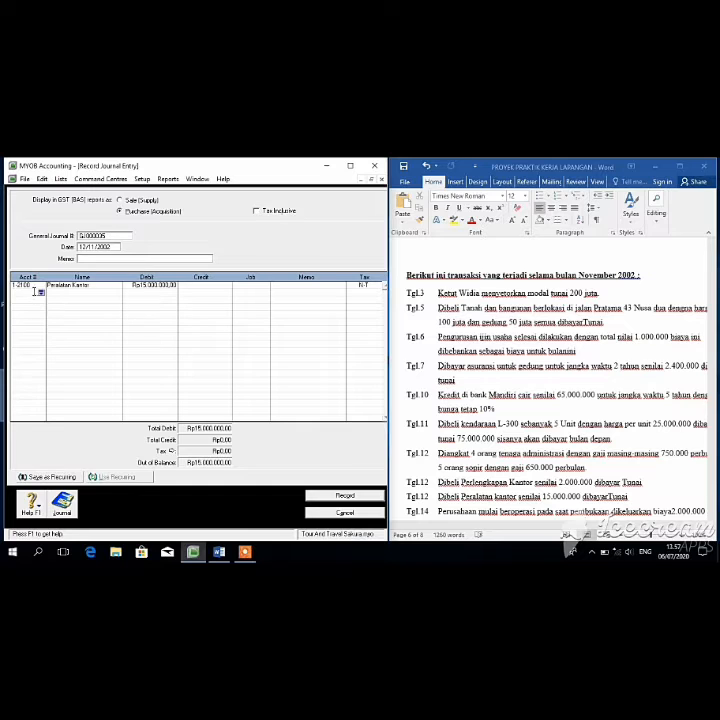
Step: Credit Kas di Tangan Rp15.000.000 and record the office equipment entry
{"action": "left_click", "coordinate": [41, 293]}
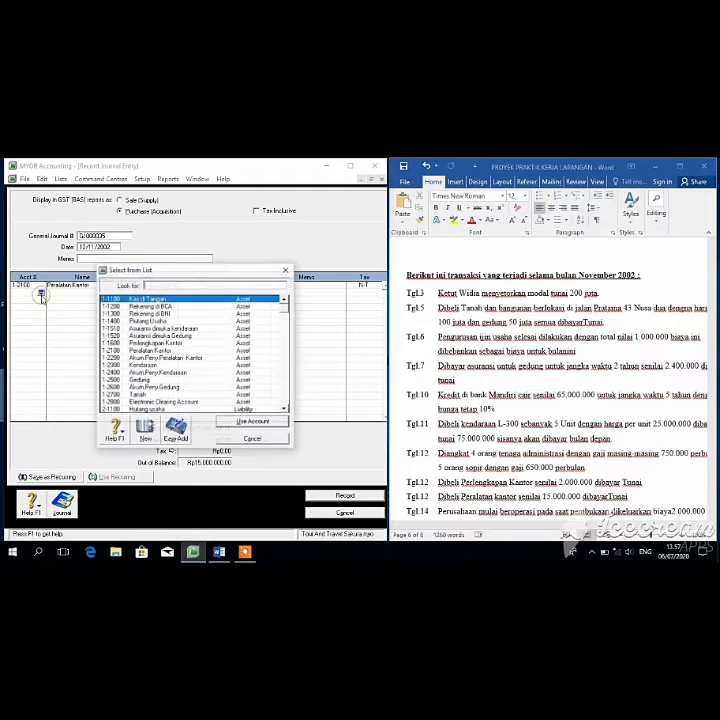
{"action": "left_click", "coordinate": [252, 423]}
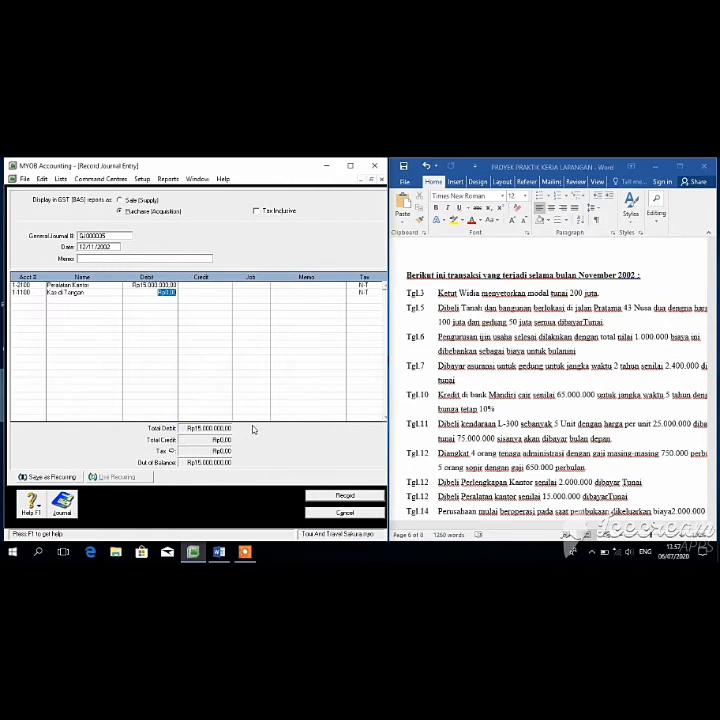
{"action": "left_click", "coordinate": [201, 295]}
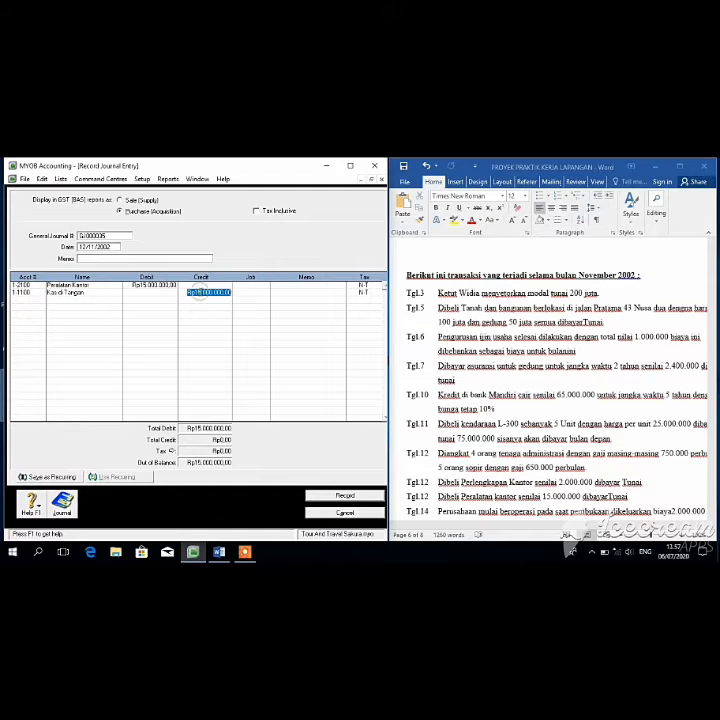
{"action": "key", "text": "Return"}
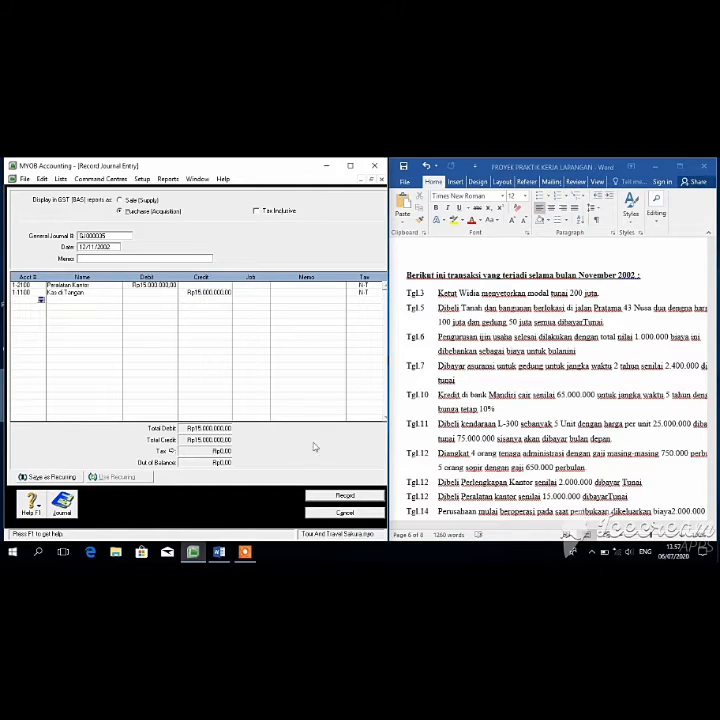
{"action": "right_click", "coordinate": [335, 492]}
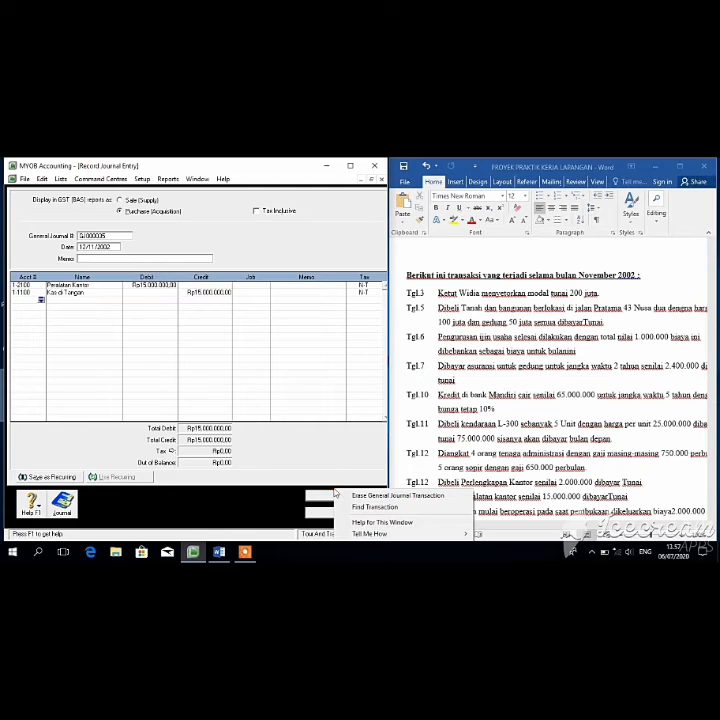
{"action": "left_click", "coordinate": [320, 497]}
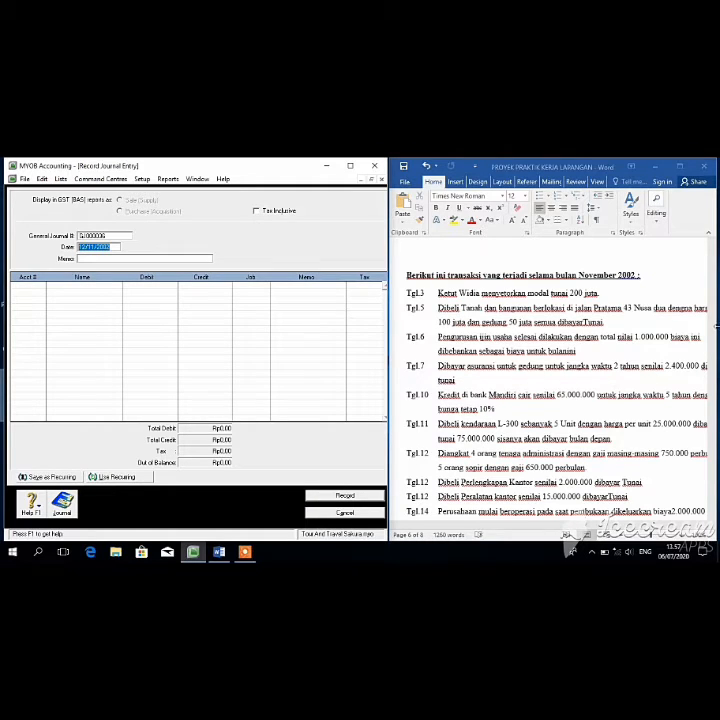
Step: Check the transaction notes in Word and change the entry date to 14/11/2002
{"action": "left_click", "coordinate": [714, 334]}
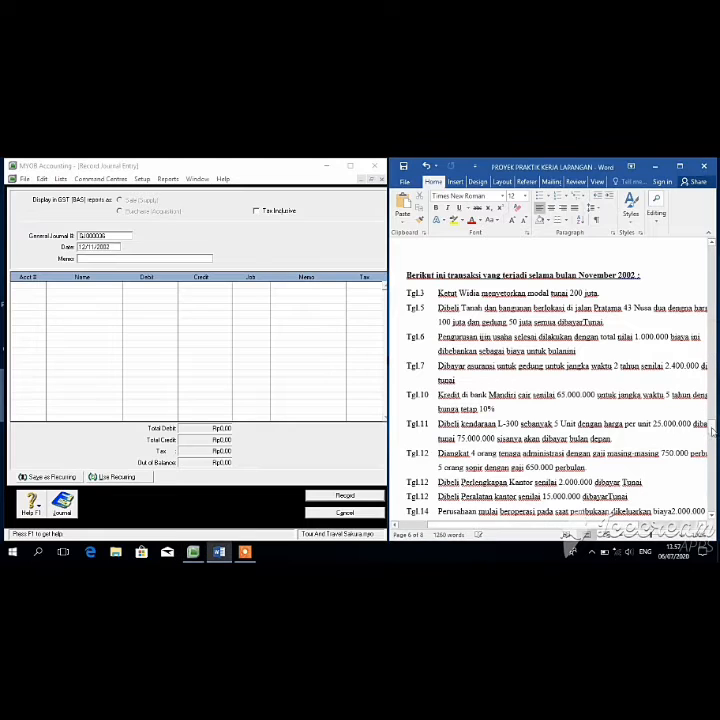
{"action": "left_click_drag", "start_coordinate": [714, 430], "coordinate": [714, 437]}
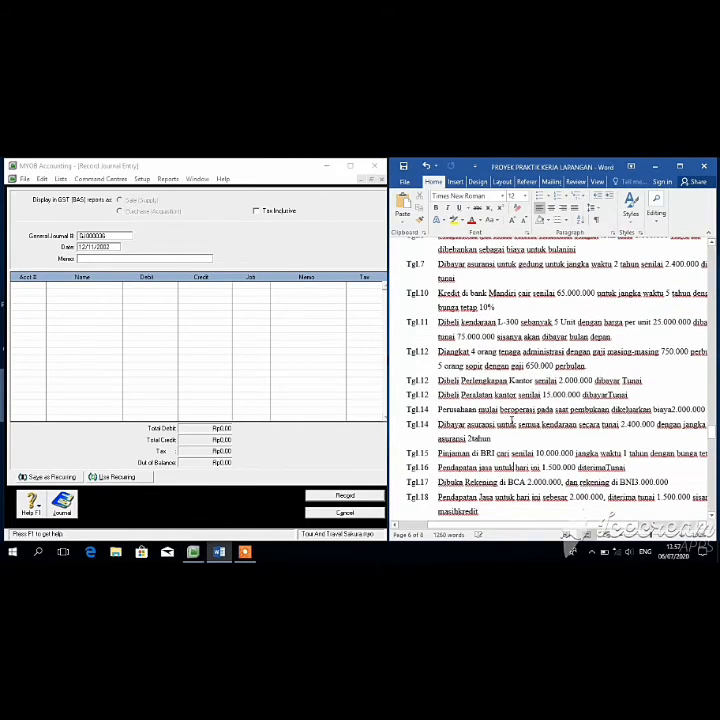
{"action": "left_click", "coordinate": [86, 248]}
{"action": "key", "text": "BackSpace"}
{"action": "type", "text": "4"}
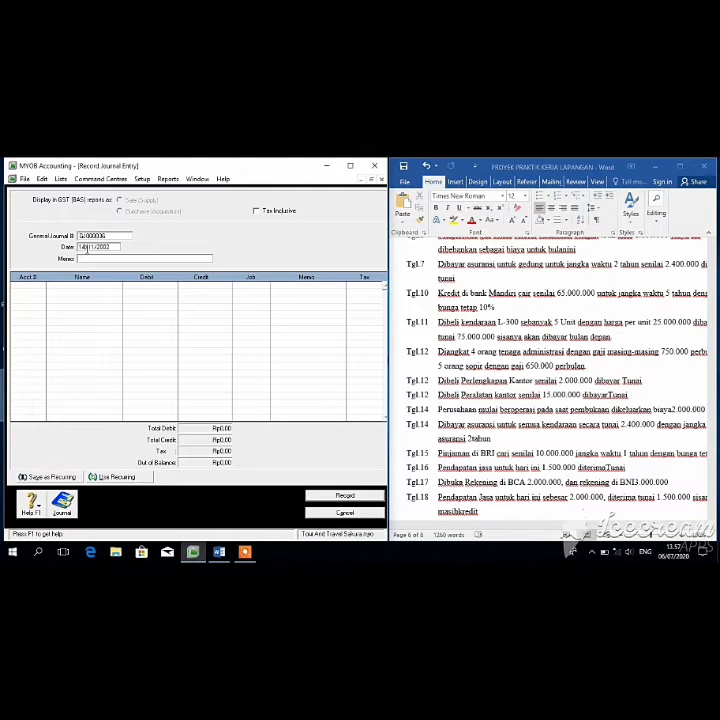
{"action": "key", "text": "Tab"}
{"action": "key", "text": "Tab"}
Step: Debit vehicle operating expense account 6-2600 Rp2.000.000
{"action": "left_click", "coordinate": [41, 286]}
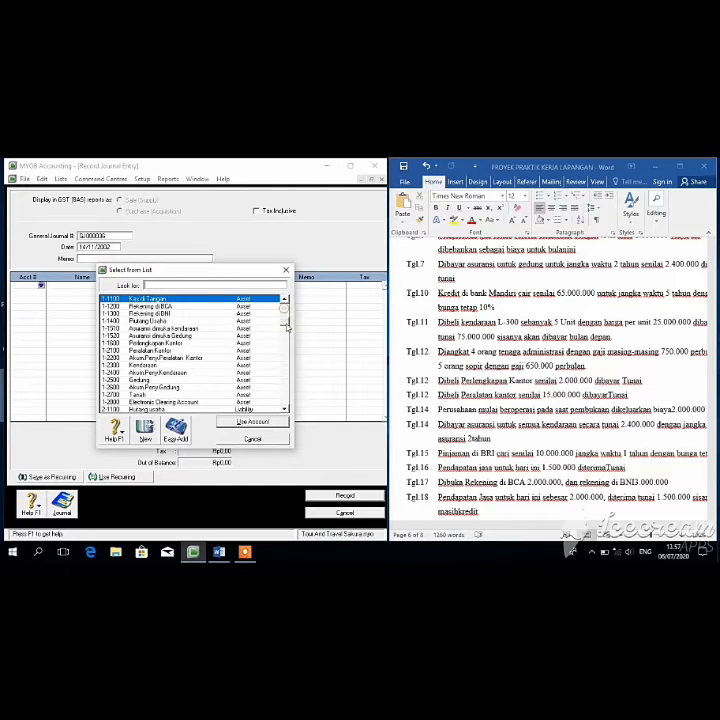
{"action": "scroll", "coordinate": [287, 336], "scroll_direction": "down", "scroll_amount": 3}
{"action": "scroll", "coordinate": [287, 364], "scroll_direction": "down", "scroll_amount": 4}
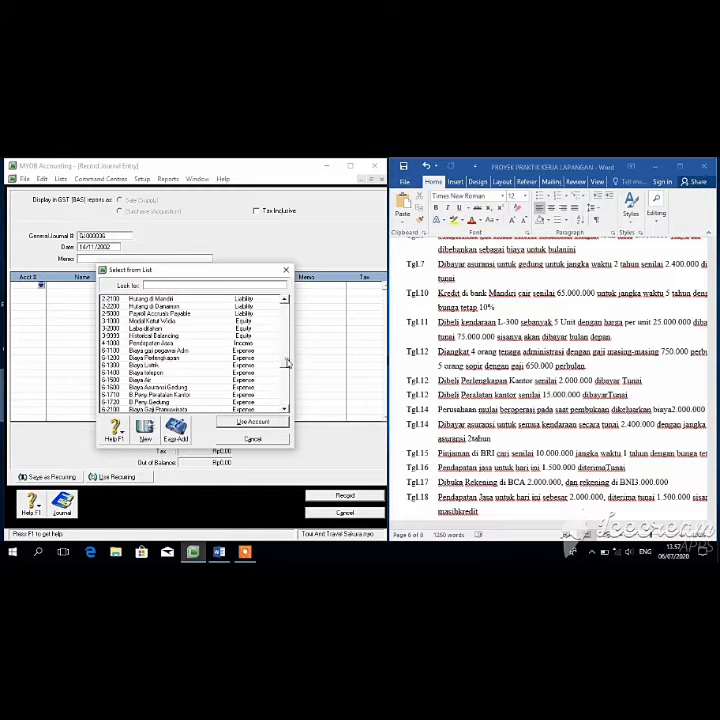
{"action": "scroll", "coordinate": [287, 376], "scroll_direction": "down", "scroll_amount": 2}
{"action": "scroll", "coordinate": [287, 374], "scroll_direction": "up", "scroll_amount": 5}
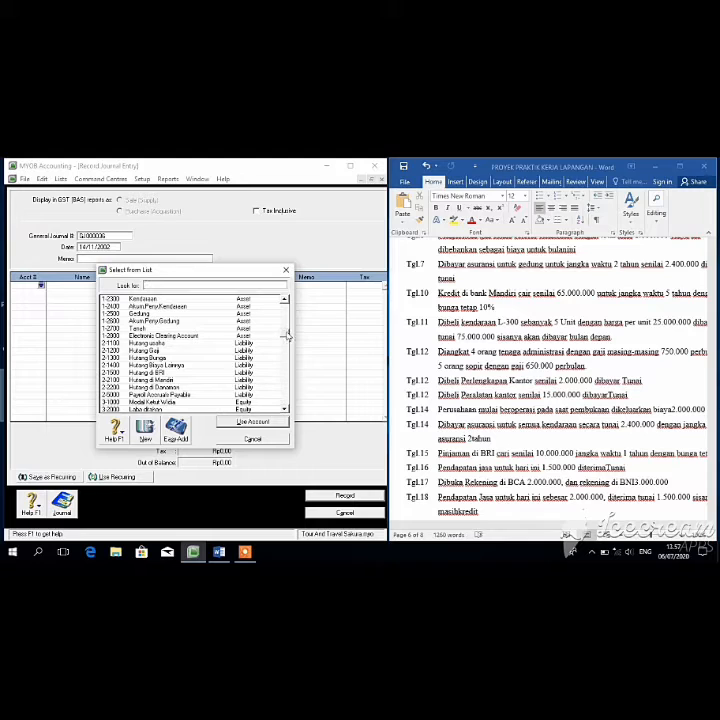
{"action": "scroll", "coordinate": [286, 350], "scroll_direction": "down", "scroll_amount": 3}
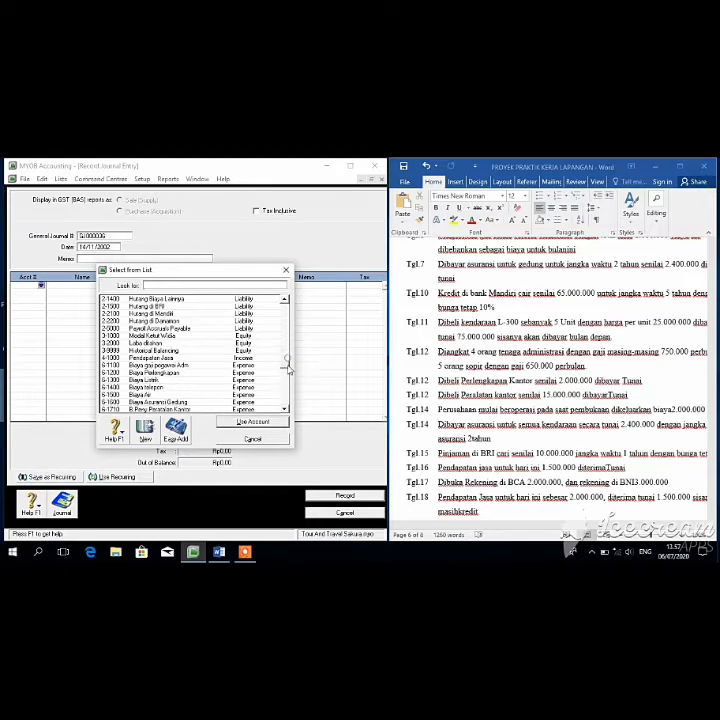
{"action": "scroll", "coordinate": [288, 385], "scroll_direction": "down", "scroll_amount": 4}
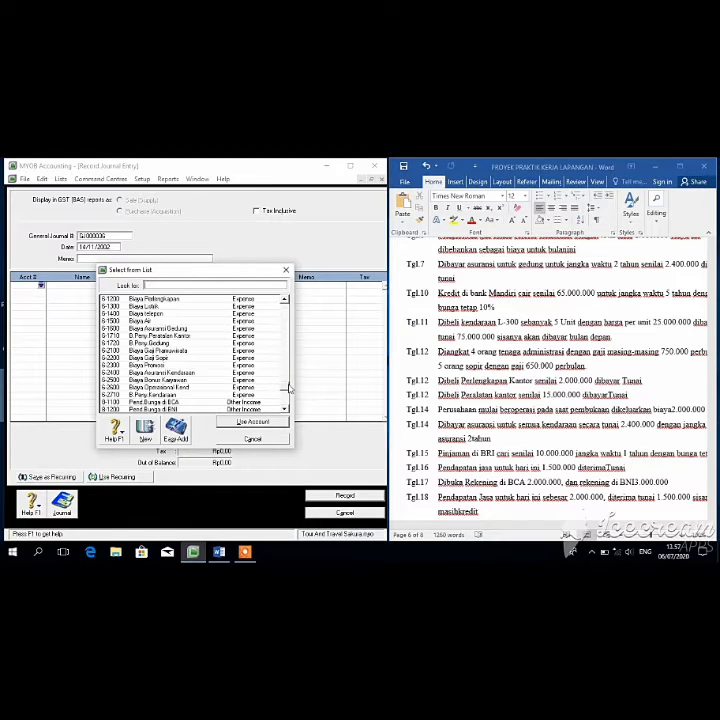
{"action": "left_click", "coordinate": [204, 387]}
{"action": "left_click", "coordinate": [243, 423]}
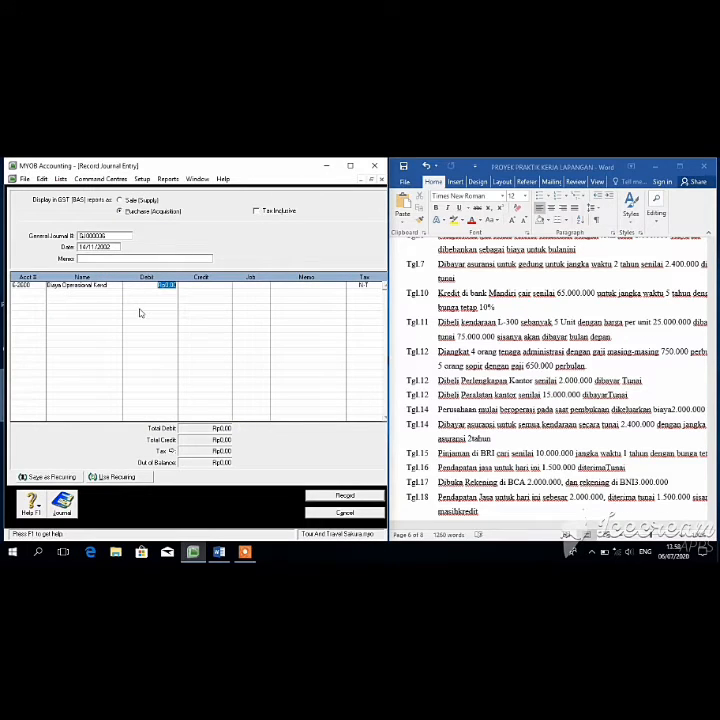
{"action": "key", "text": "BackSpace"}
{"action": "key", "text": "Tab"}
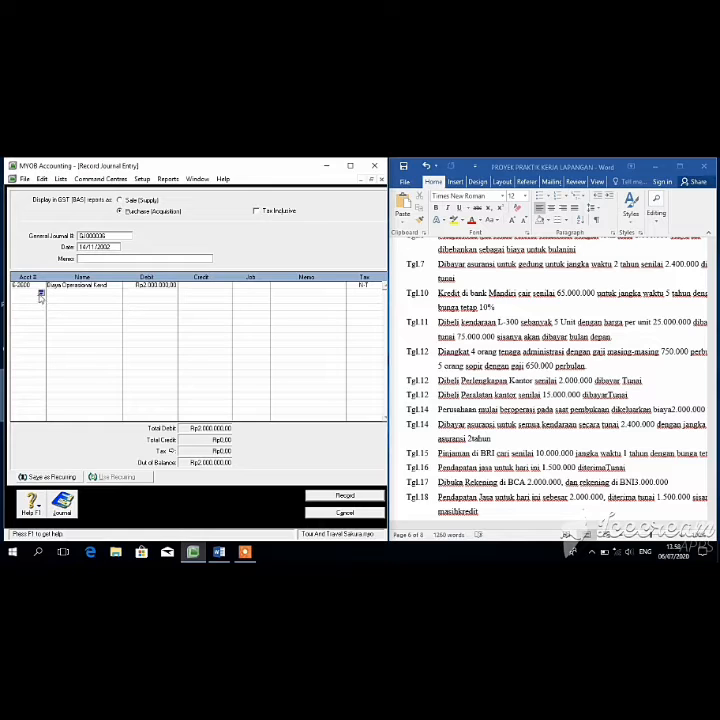
Step: Credit Kas di Tangan Rp2.000.000 and record the vehicle expense entry
{"action": "left_click", "coordinate": [41, 293]}
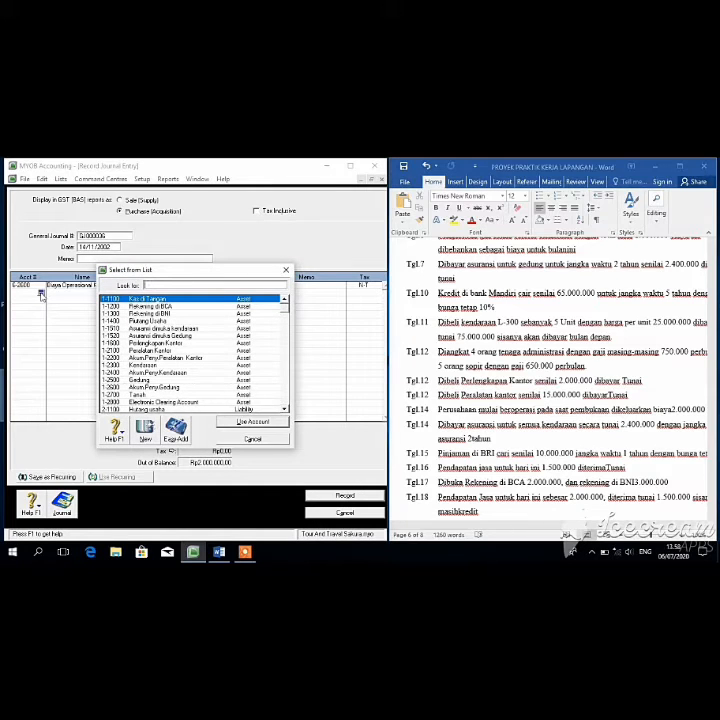
{"action": "left_click", "coordinate": [240, 421]}
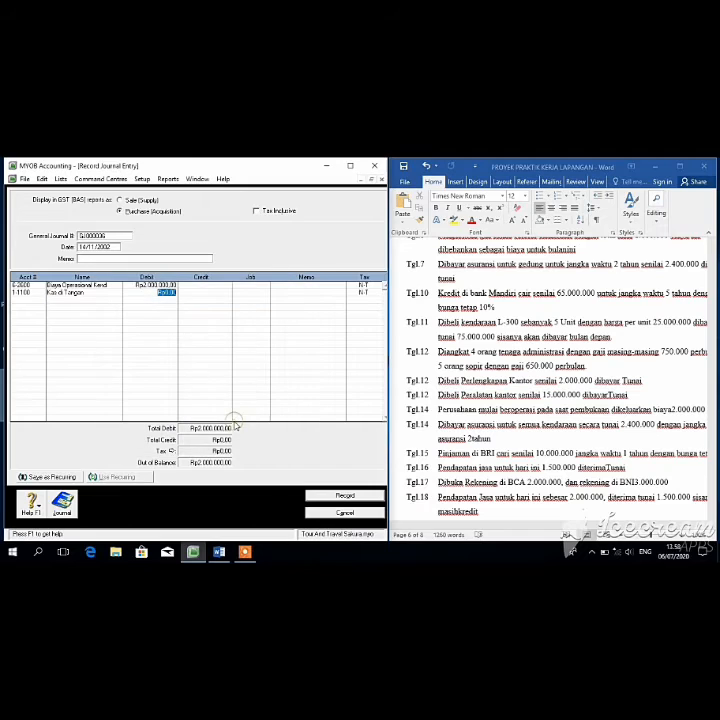
{"action": "left_click", "coordinate": [190, 291]}
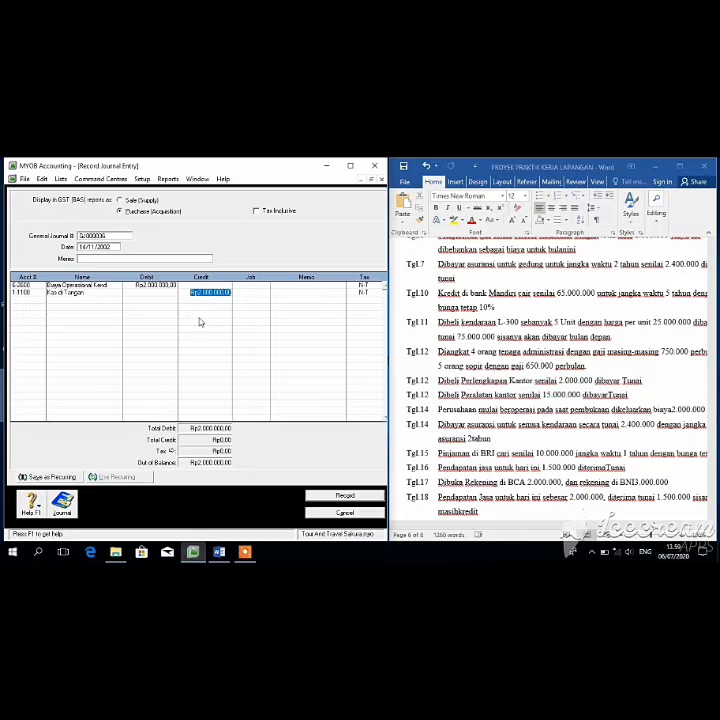
{"action": "key", "text": "Return"}
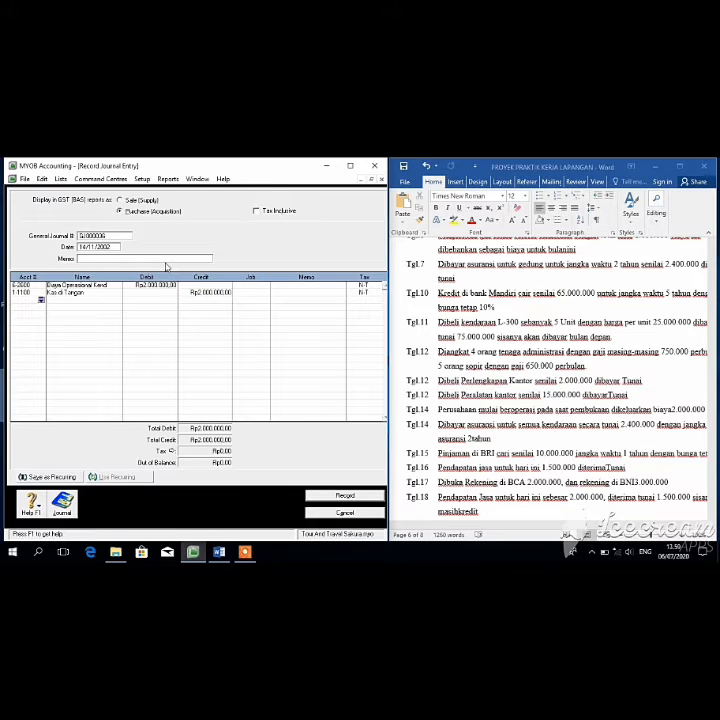
{"action": "left_click", "coordinate": [329, 496]}
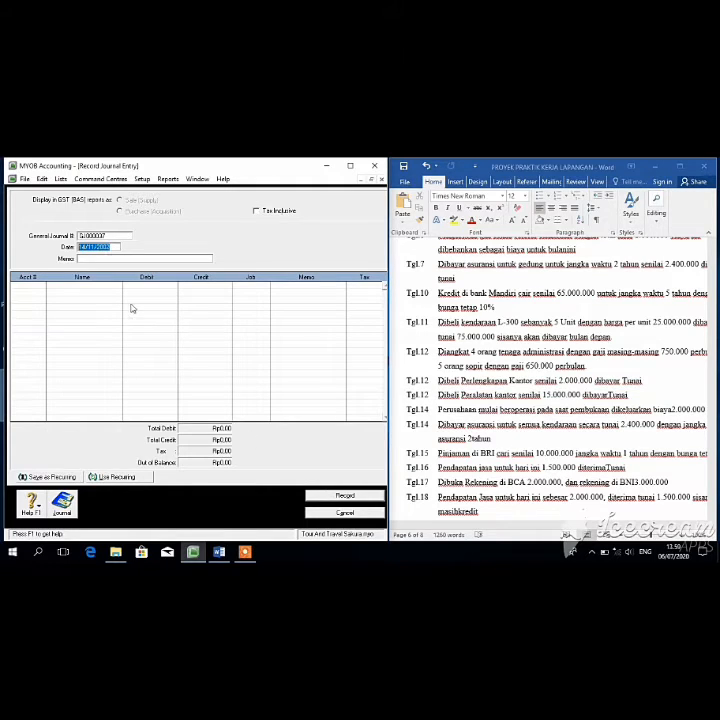
Step: Debit Asuransi dibayar dimuka kendaraan (1-1510) Rp2.400.000
{"action": "key", "text": "Tab"}
{"action": "key", "text": "Tab"}
{"action": "left_click", "coordinate": [41, 287]}
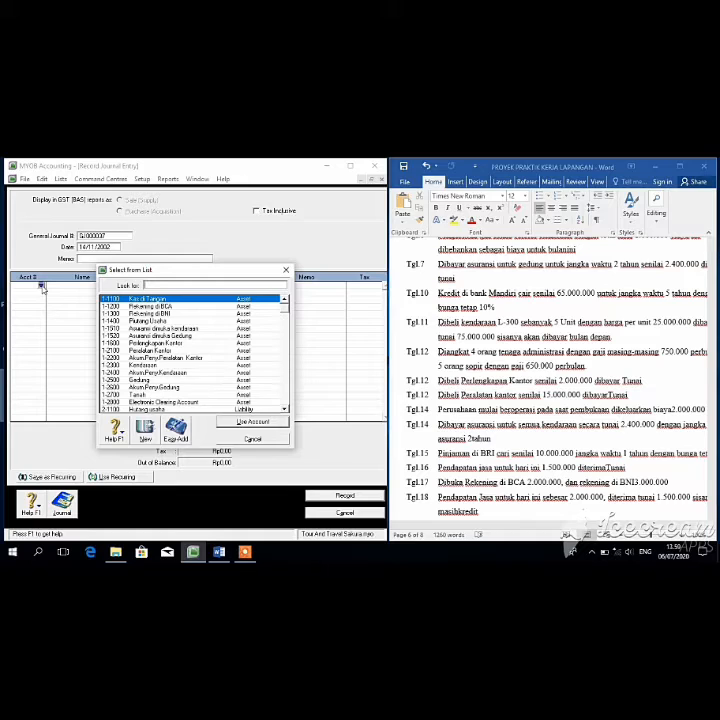
{"action": "left_click", "coordinate": [207, 329]}
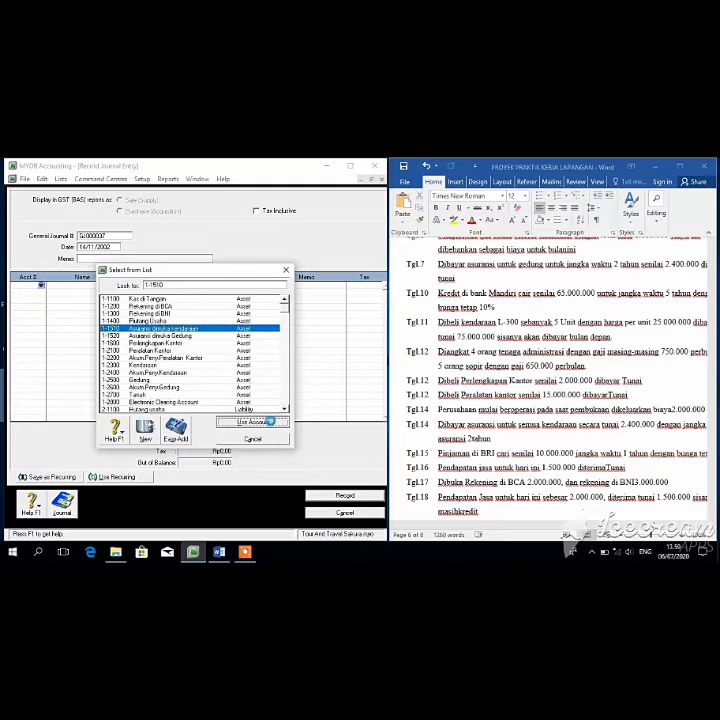
{"action": "left_click", "coordinate": [254, 421]}
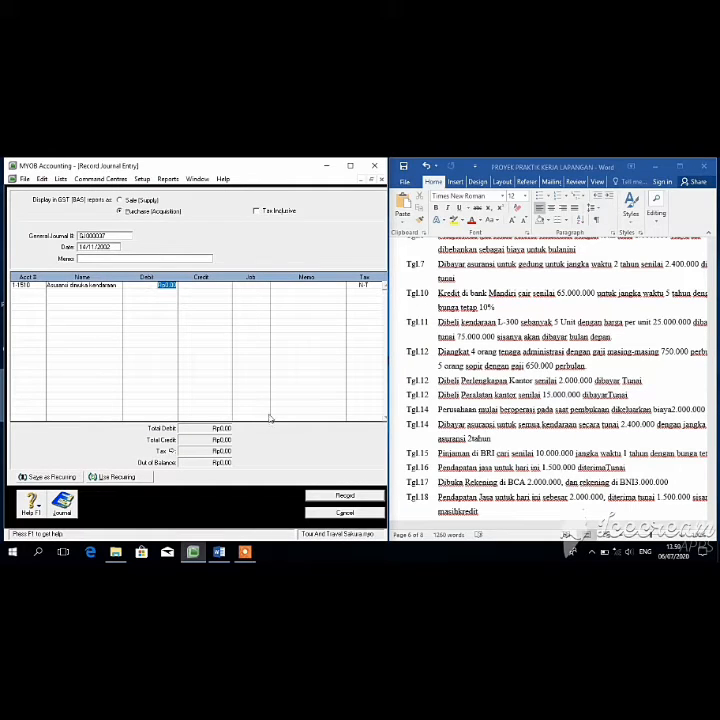
{"action": "type", "text": "2400000"}
{"action": "key", "text": "Return"}
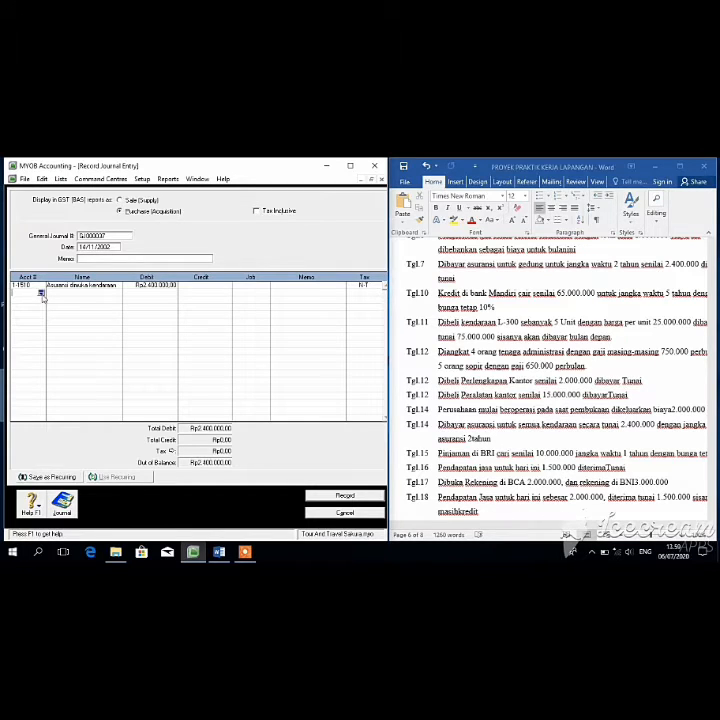
Step: Credit Kas di Tangan Rp2.400.000 and record the prepaid insurance entry
{"action": "left_click", "coordinate": [41, 294]}
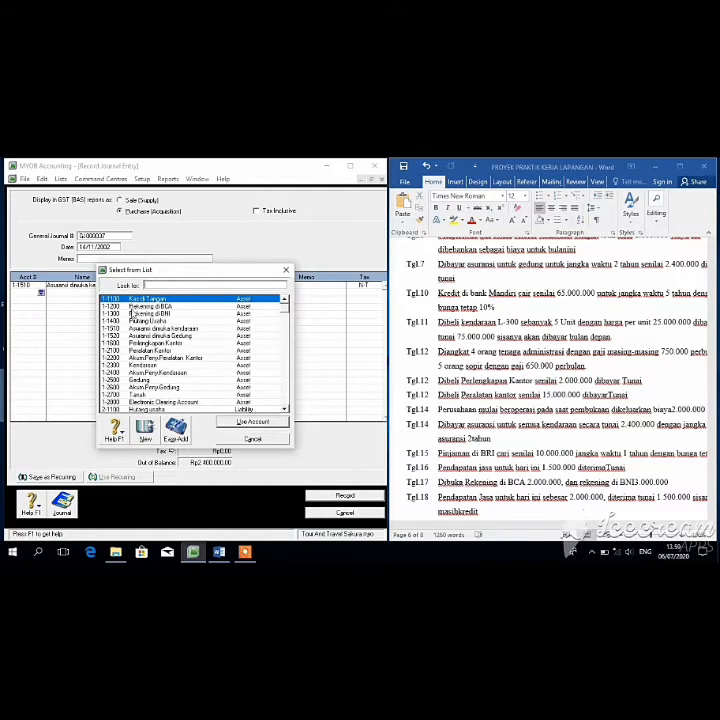
{"action": "left_click", "coordinate": [250, 421]}
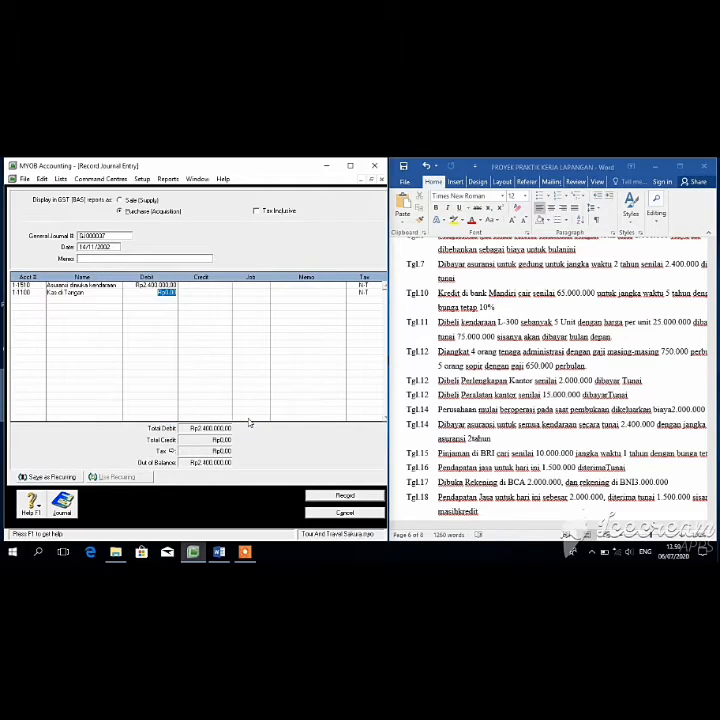
{"action": "left_click", "coordinate": [206, 292]}
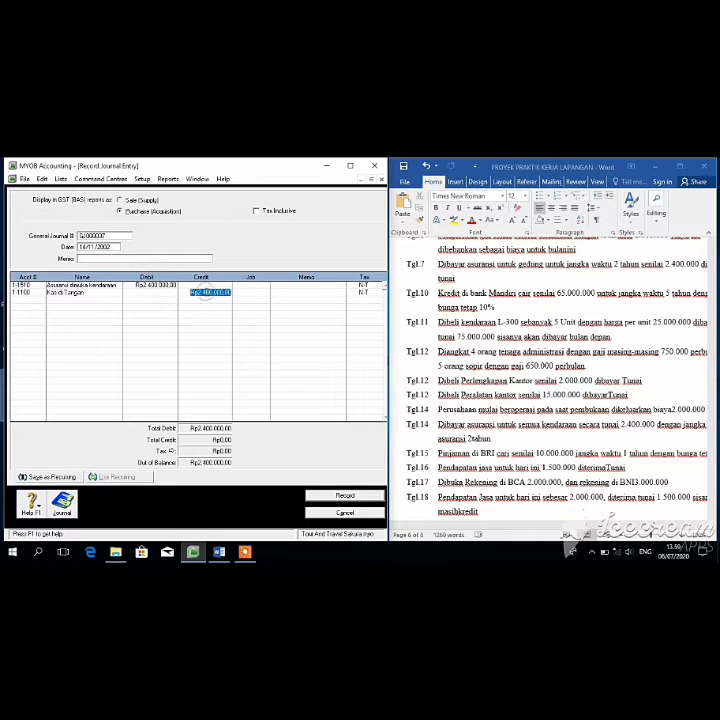
{"action": "left_click", "coordinate": [345, 496]}
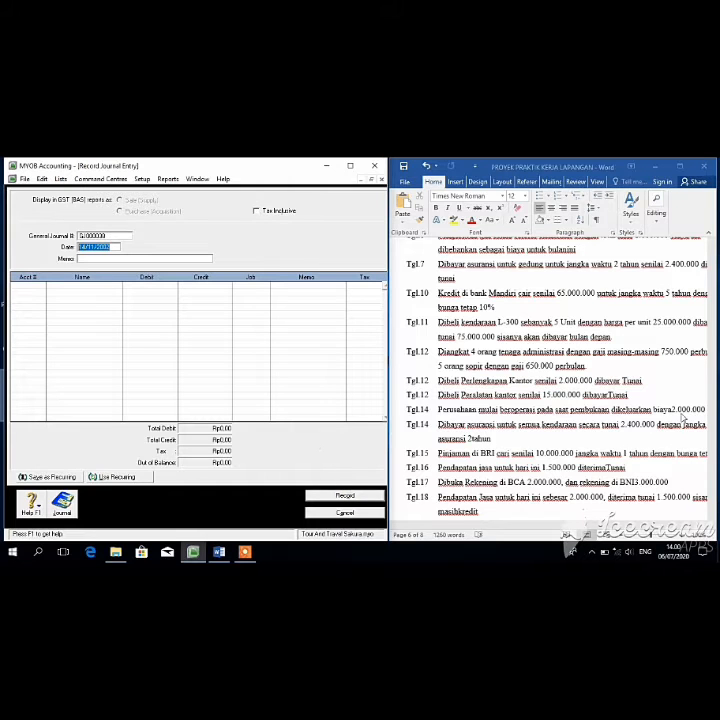
Step: Check the Word transaction notes and change the entry date to 15/11/2002
{"action": "left_click", "coordinate": [714, 380]}
{"action": "left_click", "coordinate": [712, 382]}
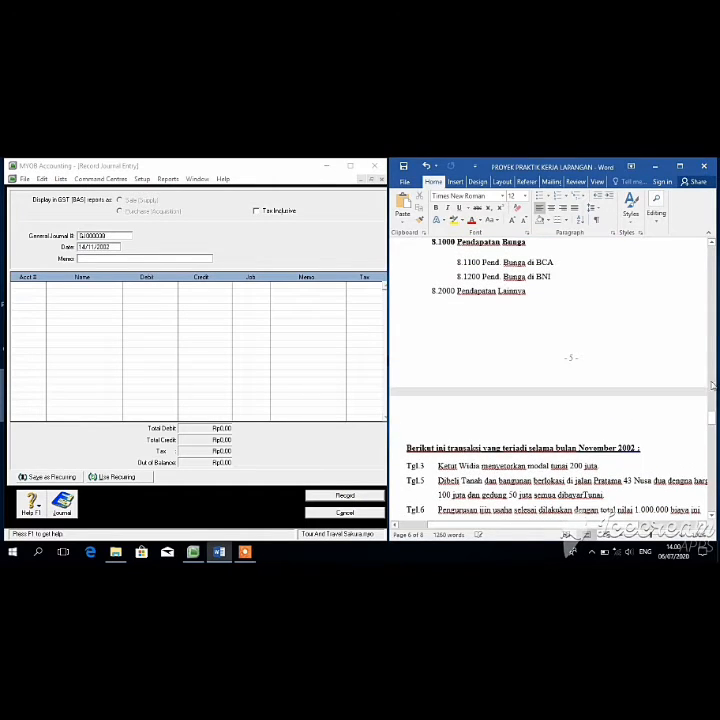
{"action": "mouse_move", "coordinate": [712, 420]}
{"action": "left_mouse_down"}
{"action": "mouse_move", "coordinate": [713, 482]}
{"action": "mouse_move", "coordinate": [713, 437]}
{"action": "left_mouse_up"}
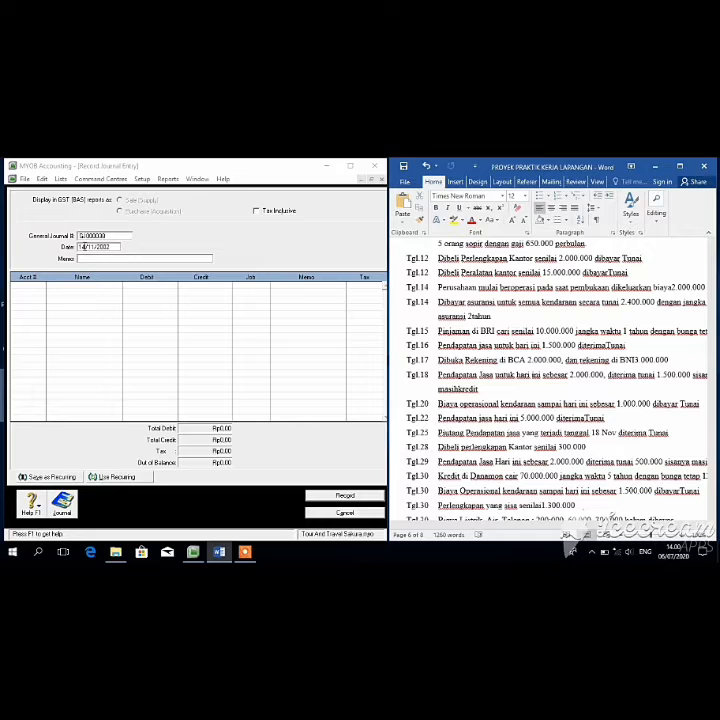
{"action": "left_click", "coordinate": [80, 246]}
{"action": "key", "text": "BackSpace"}
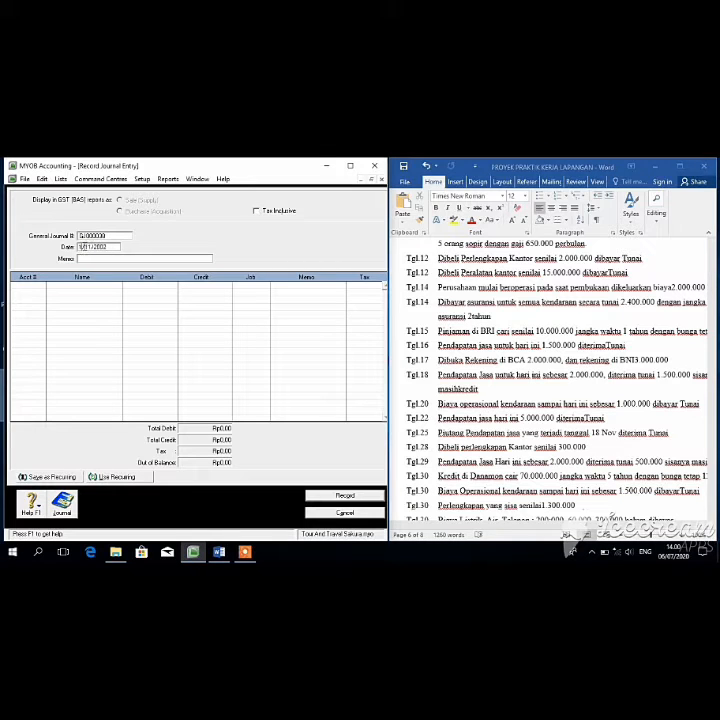
{"action": "type", "text": "5"}
{"action": "key", "text": "Tab"}
{"action": "key", "text": "Tab"}
Step: Debit Kas di Tangan Rp10.000.000 on the first line
{"action": "left_click", "coordinate": [42, 286]}
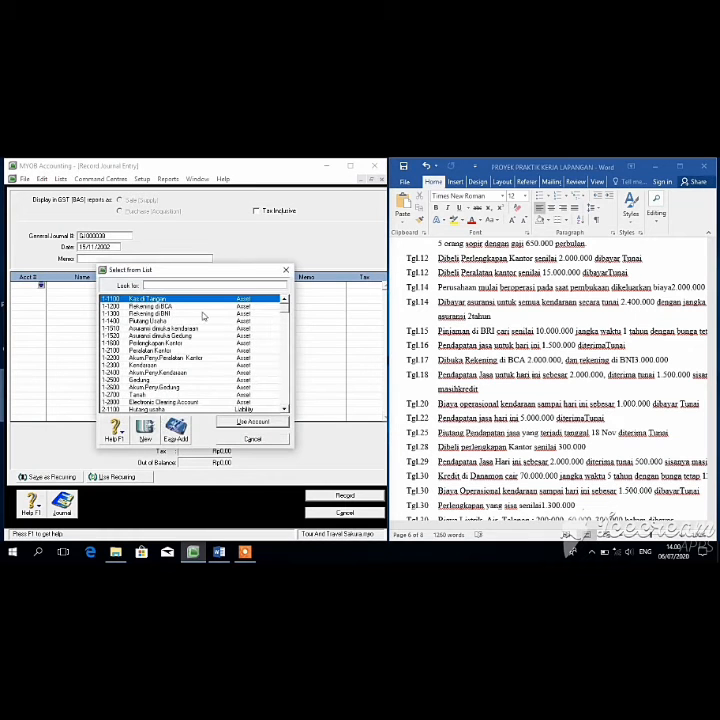
{"action": "left_click", "coordinate": [240, 422]}
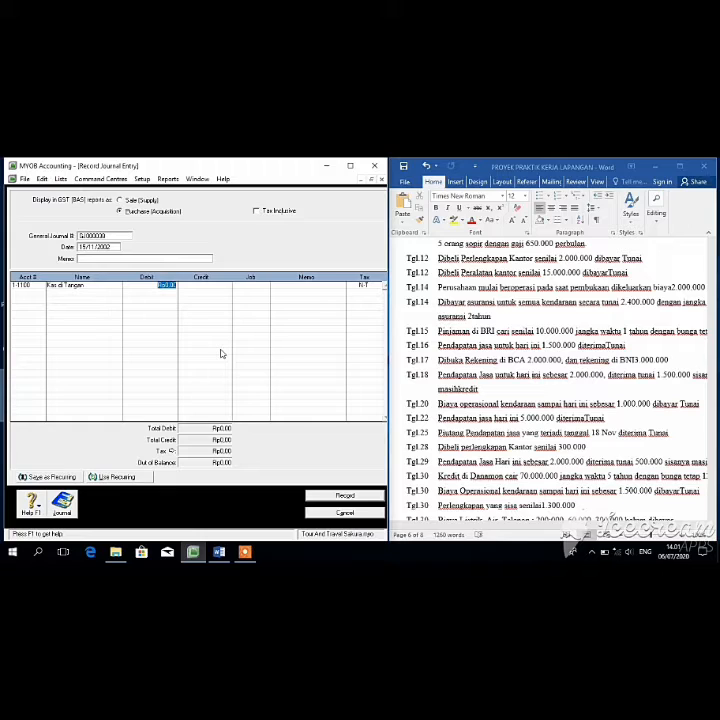
{"action": "key", "text": "BackSpace"}
{"action": "type", "text": "10000000"}
{"action": "key", "text": "Return"}
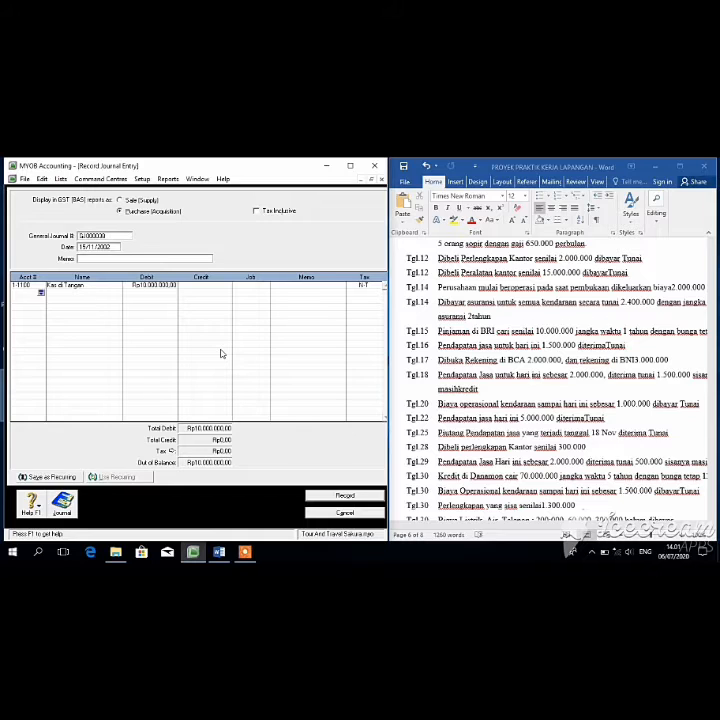
Step: Credit Hutang di BRI (2-1500) Rp10.000.000 and record the loan entry
{"action": "left_click", "coordinate": [41, 292]}
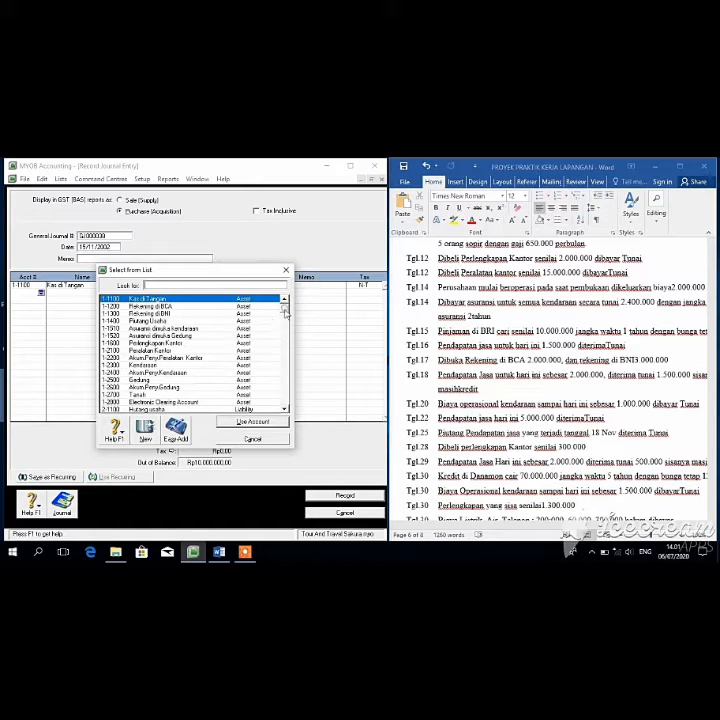
{"action": "scroll", "coordinate": [287, 318], "scroll_direction": "down", "scroll_amount": 1}
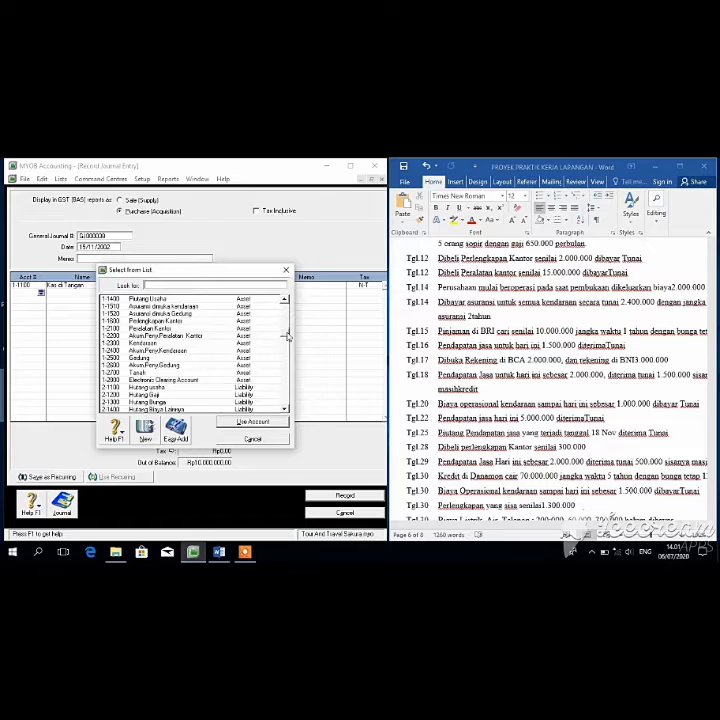
{"action": "scroll", "coordinate": [286, 335], "scroll_direction": "down", "scroll_amount": 3}
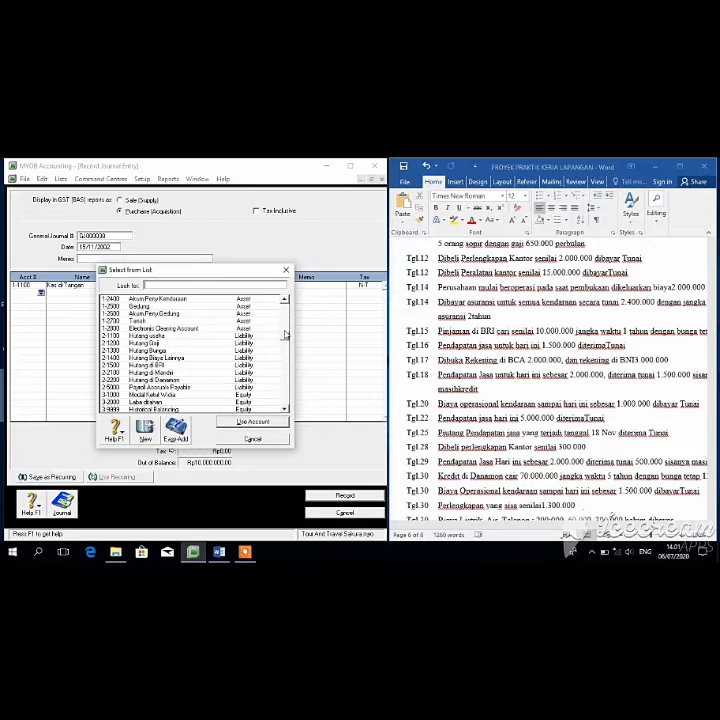
{"action": "left_click", "coordinate": [209, 365]}
{"action": "left_click", "coordinate": [250, 420]}
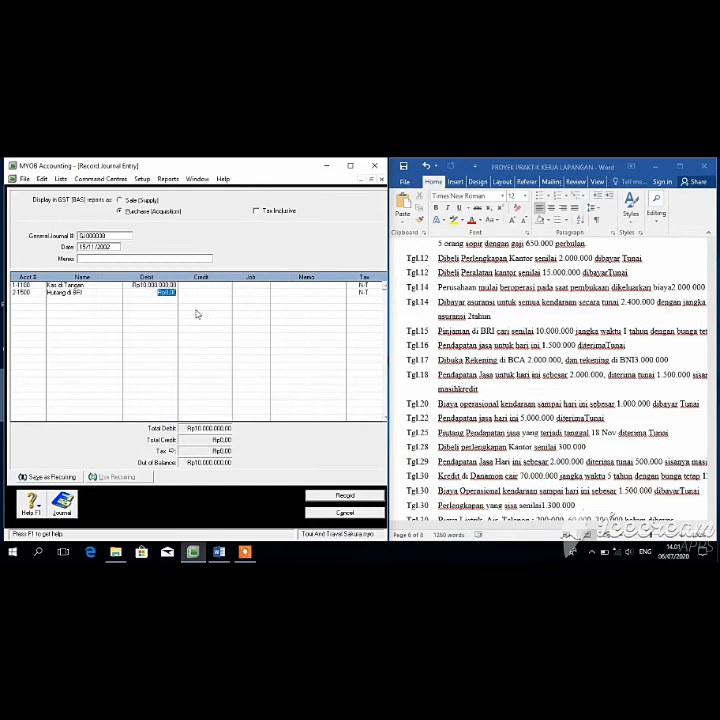
{"action": "left_click", "coordinate": [200, 294]}
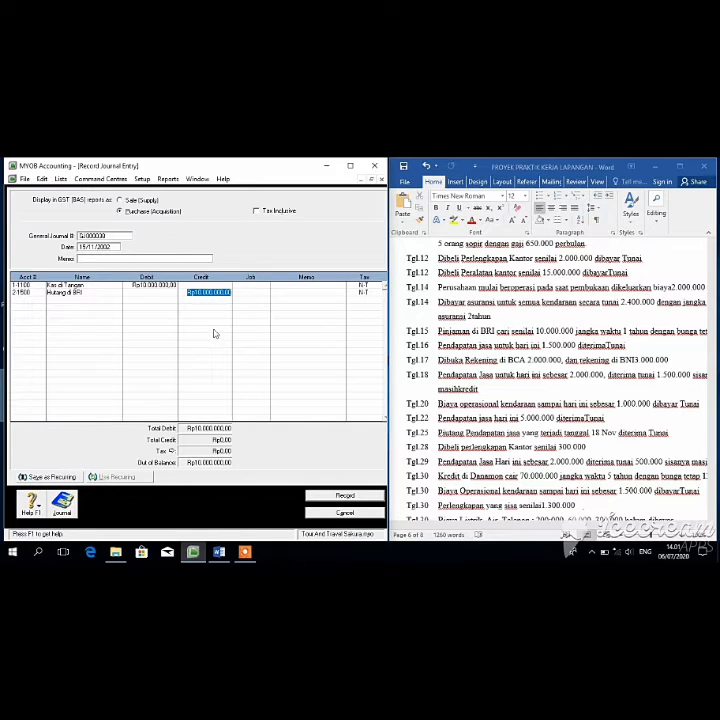
{"action": "key", "text": "Return"}
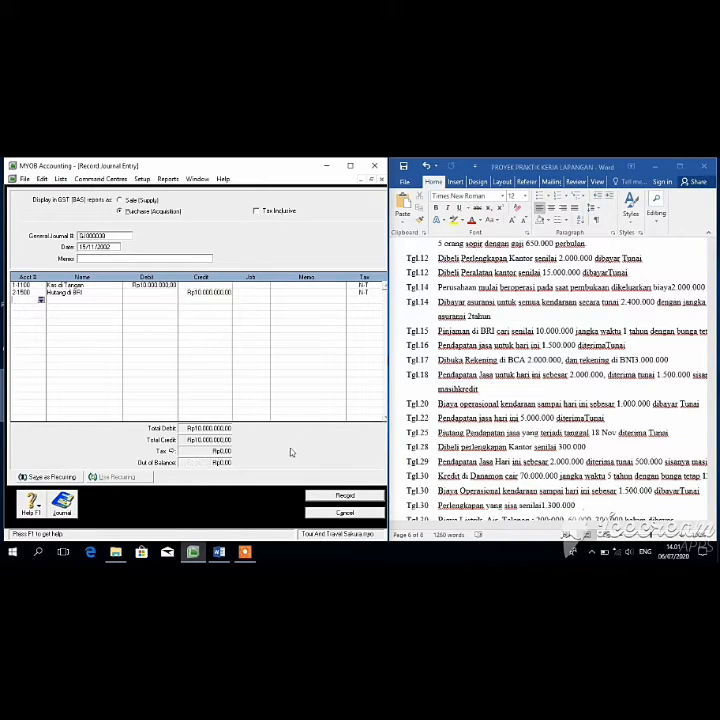
{"action": "left_click", "coordinate": [331, 496]}
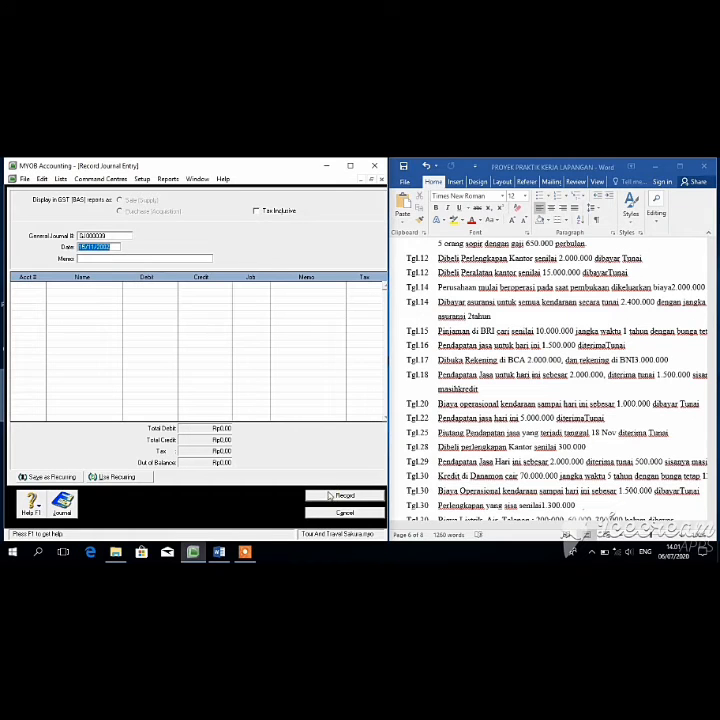
Step: Date the entry 16/11/2002 and debit Kas di Tangan Rp1.500.000
{"action": "left_click", "coordinate": [85, 247]}
{"action": "left_click", "coordinate": [89, 258]}
{"action": "key", "text": "Tab"}
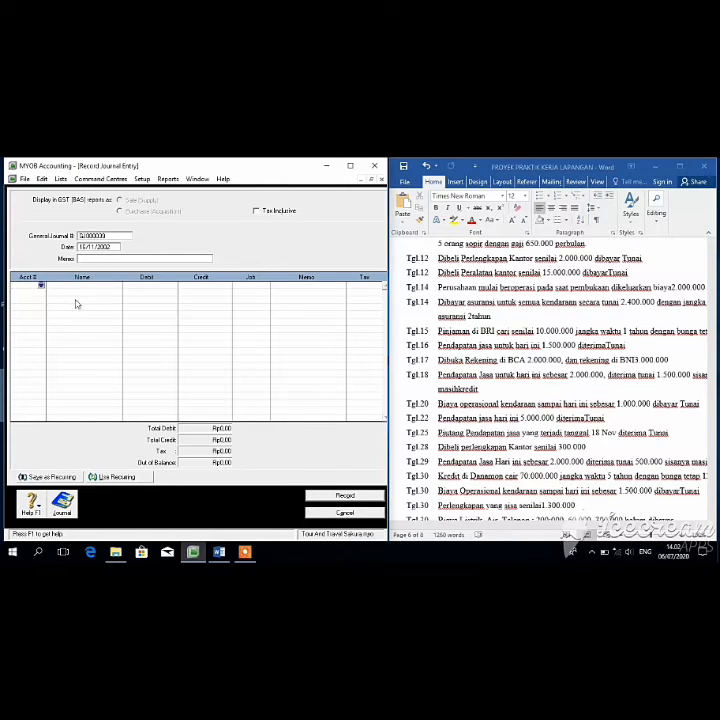
{"action": "left_click", "coordinate": [41, 288]}
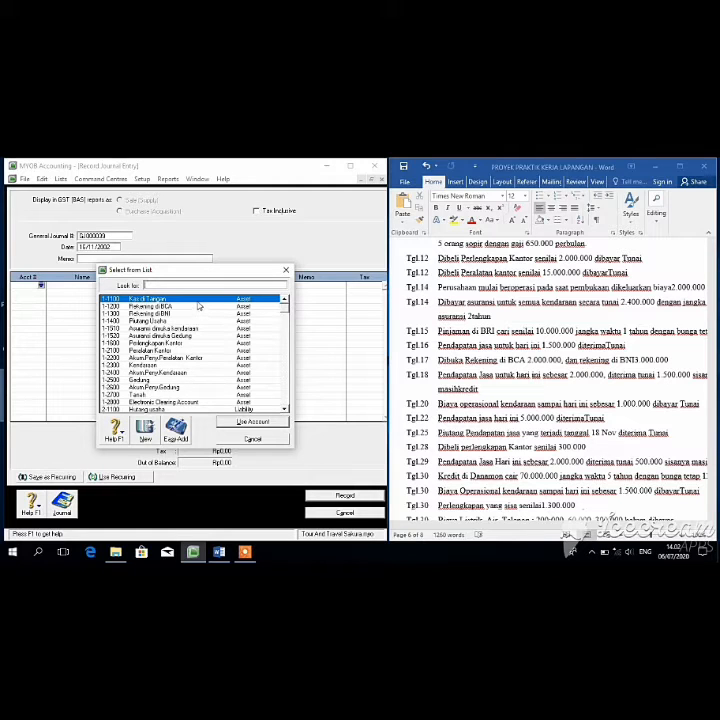
{"action": "left_click", "coordinate": [243, 421]}
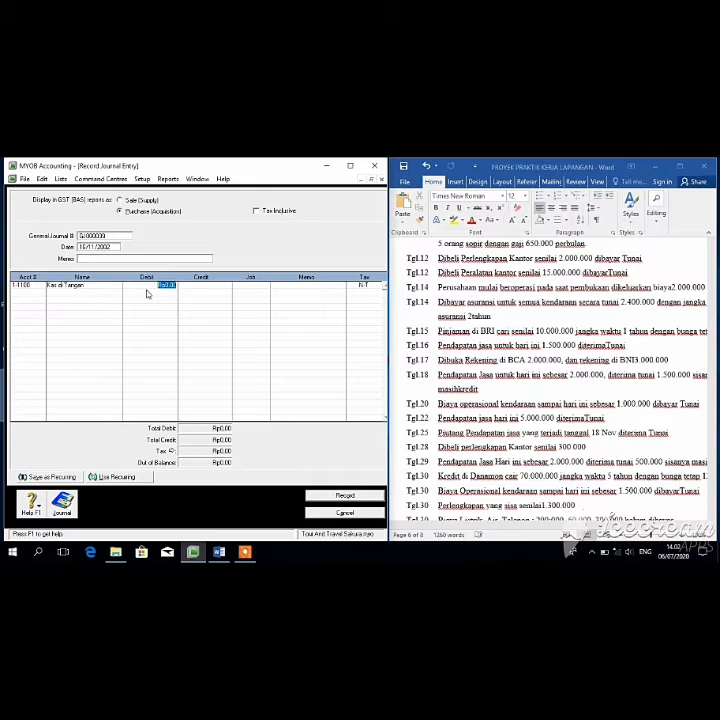
{"action": "key", "text": "BackSpace"}
{"action": "type", "text": "1.500.000"}
{"action": "key", "text": "Tab"}
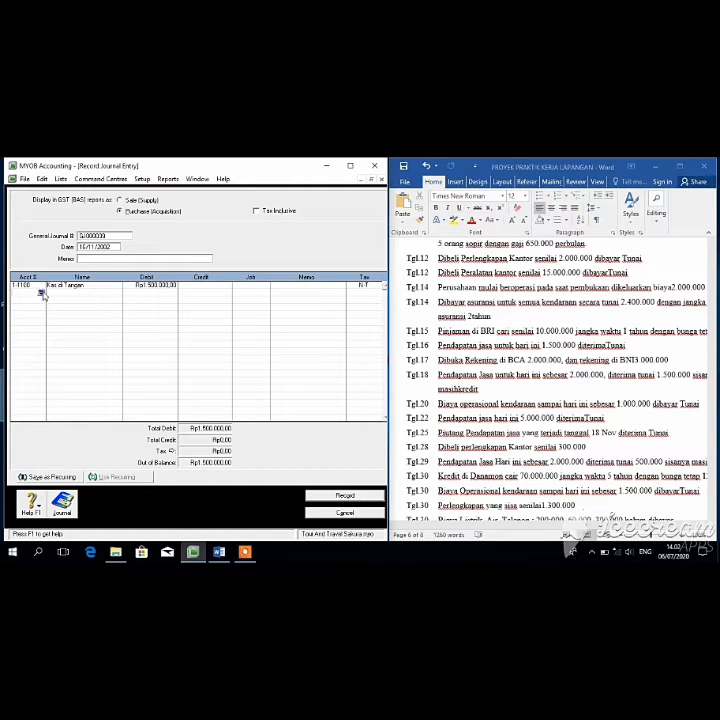
Step: Credit Pendapatan Jasa (4-1000) Rp1.500.000 and record the service income entry
{"action": "left_click", "coordinate": [41, 292]}
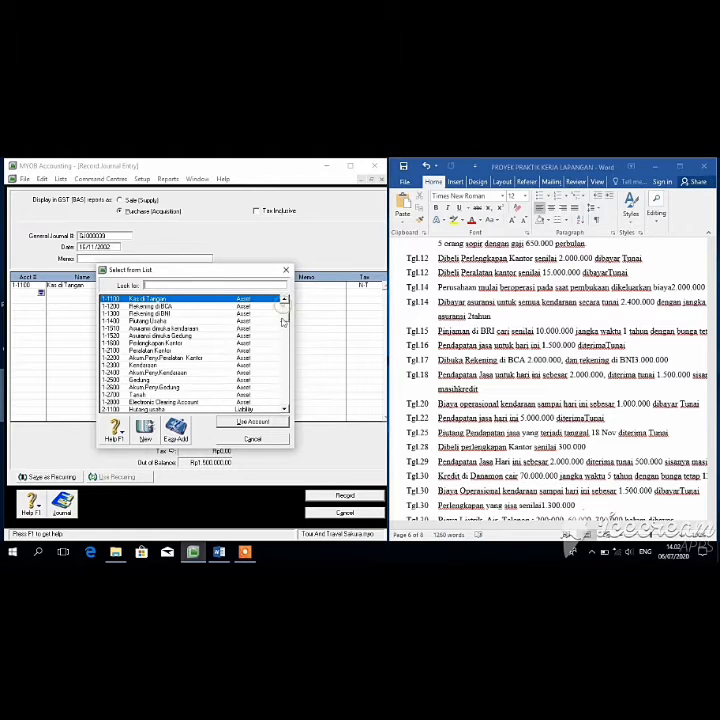
{"action": "scroll", "coordinate": [285, 320], "scroll_direction": "down", "scroll_amount": 4}
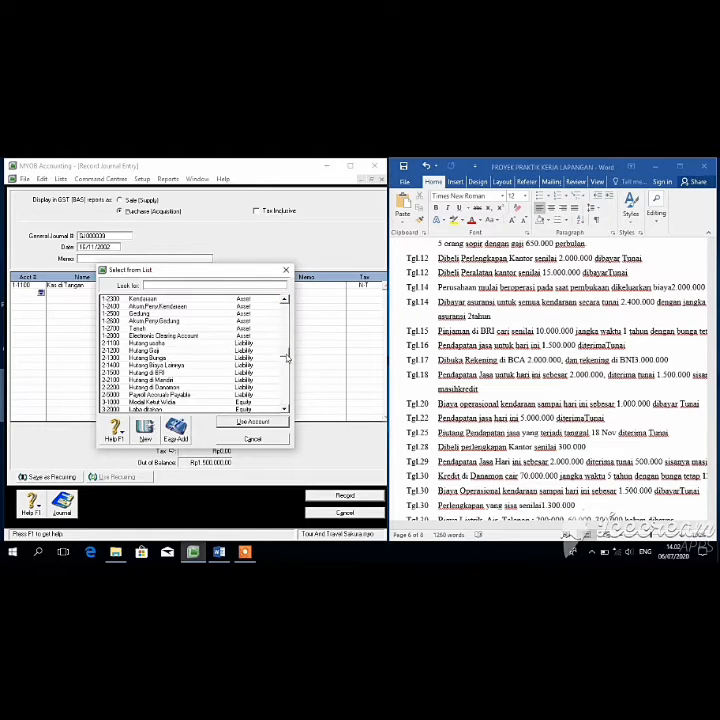
{"action": "scroll", "coordinate": [285, 340], "scroll_direction": "down", "scroll_amount": 2}
{"action": "scroll", "coordinate": [285, 340], "scroll_direction": "up", "scroll_amount": 2}
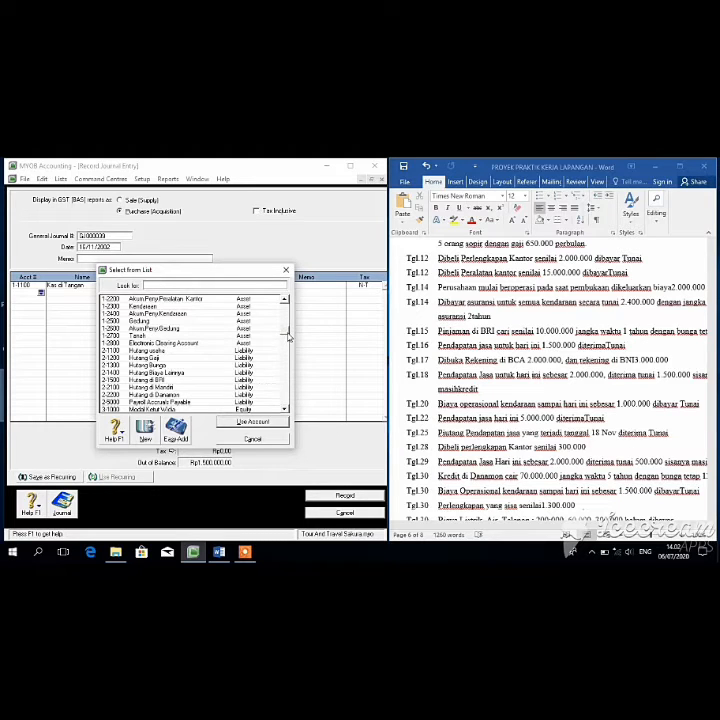
{"action": "scroll", "coordinate": [287, 340], "scroll_direction": "down", "scroll_amount": 1}
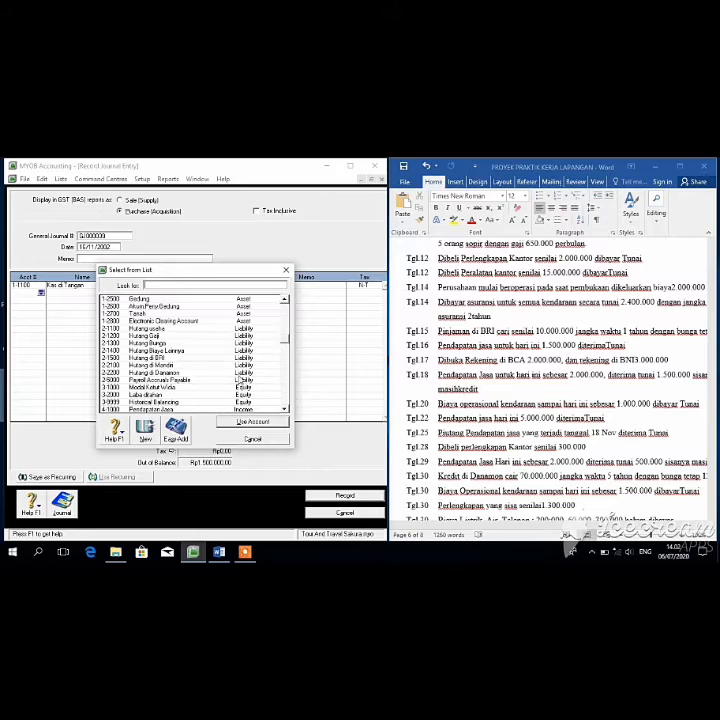
{"action": "left_click", "coordinate": [208, 409]}
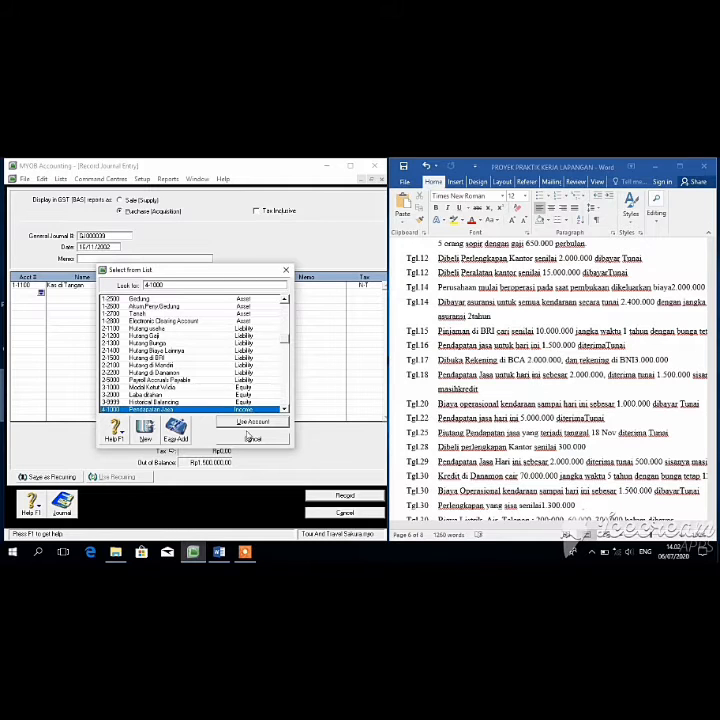
{"action": "left_click", "coordinate": [250, 423]}
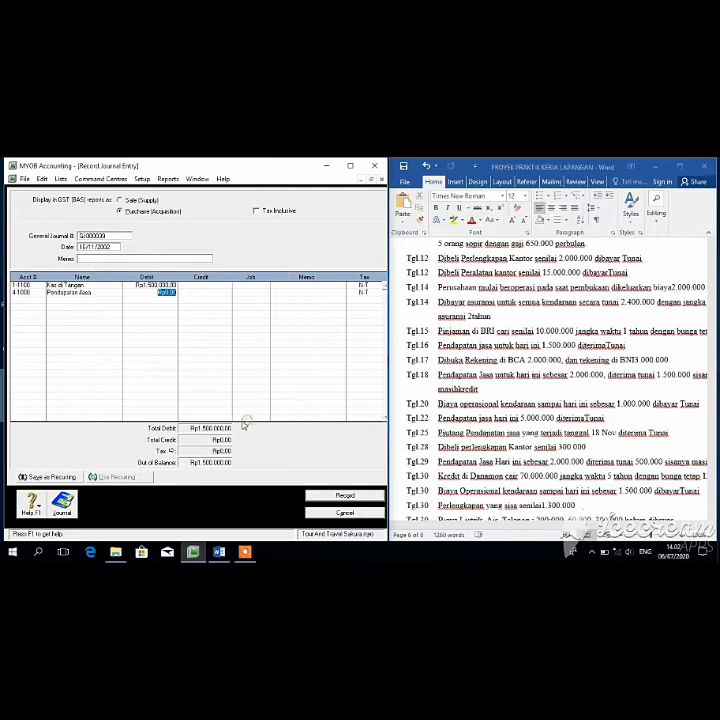
{"action": "left_click", "coordinate": [212, 292]}
{"action": "left_click", "coordinate": [230, 310]}
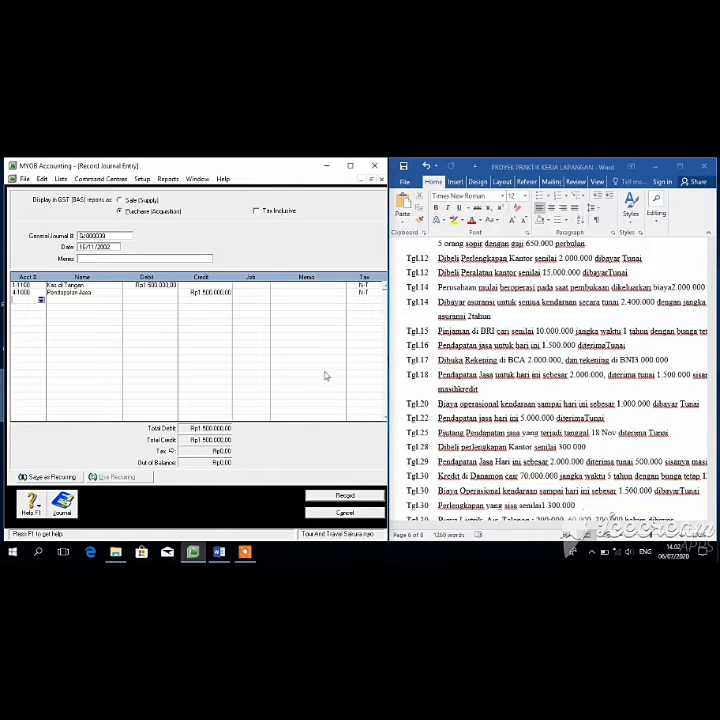
{"action": "left_click", "coordinate": [360, 500]}
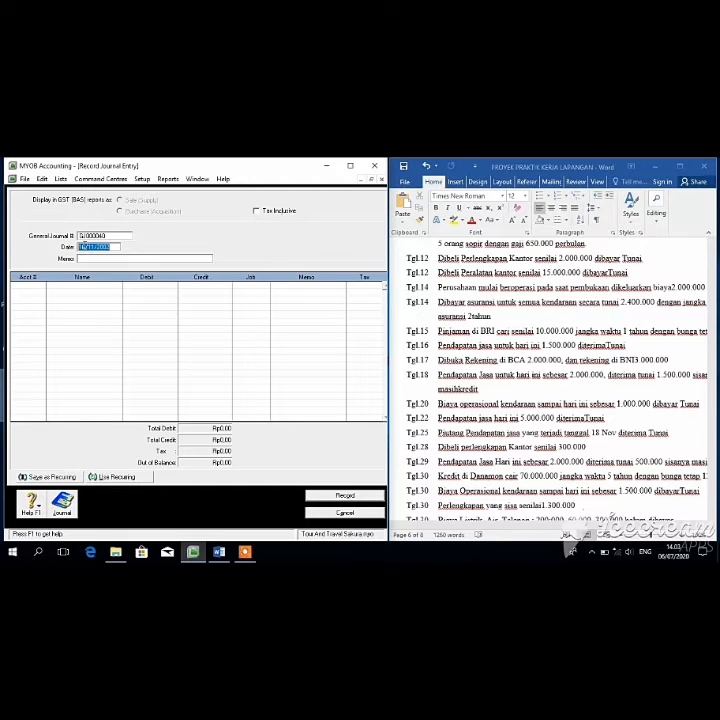
Step: Date the entry 17/11/2002 and debit Rekening di BCA (1-1200) Rp2.000.000
{"action": "left_click", "coordinate": [86, 246]}
{"action": "key", "text": "BackSpace"}
{"action": "type", "text": "7"}
{"action": "left_click", "coordinate": [87, 255]}
{"action": "key", "text": "Tab"}
{"action": "left_click", "coordinate": [41, 287]}
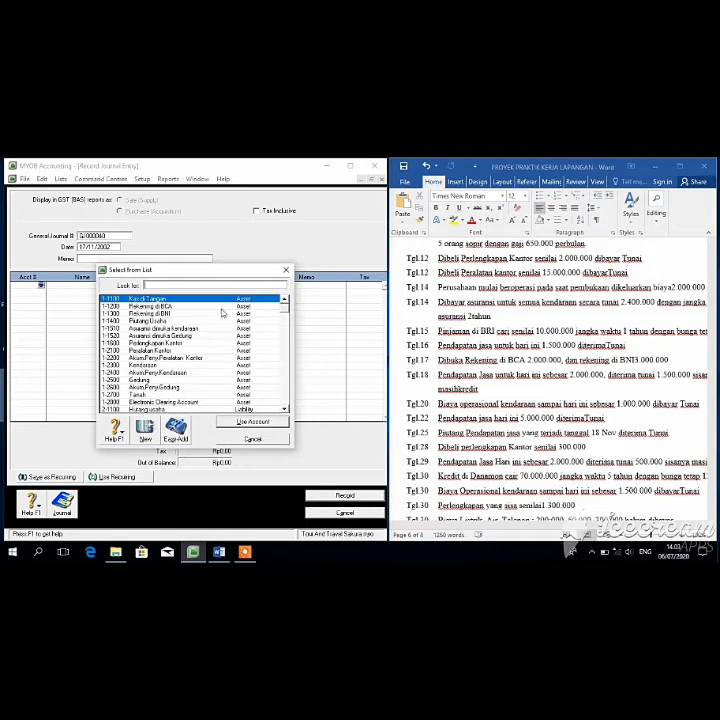
{"action": "left_click", "coordinate": [198, 307]}
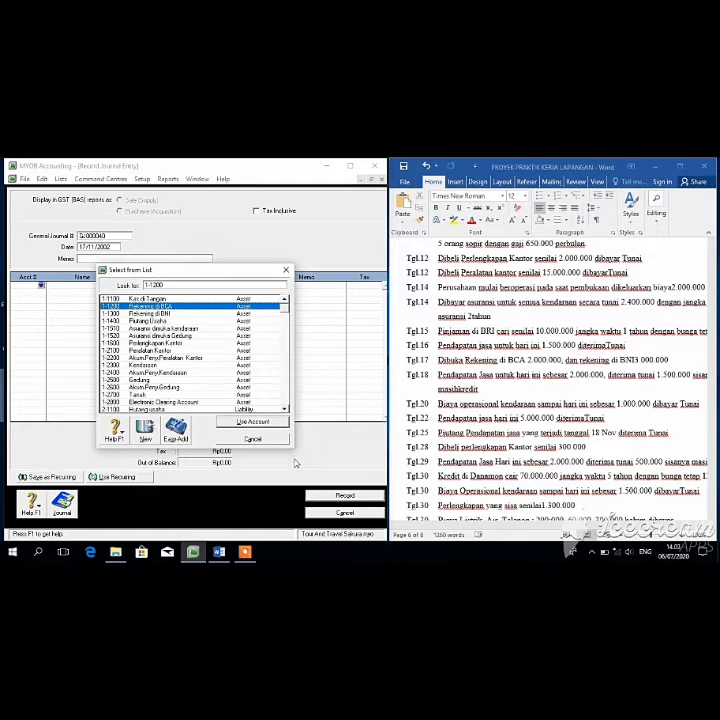
{"action": "left_click", "coordinate": [273, 423]}
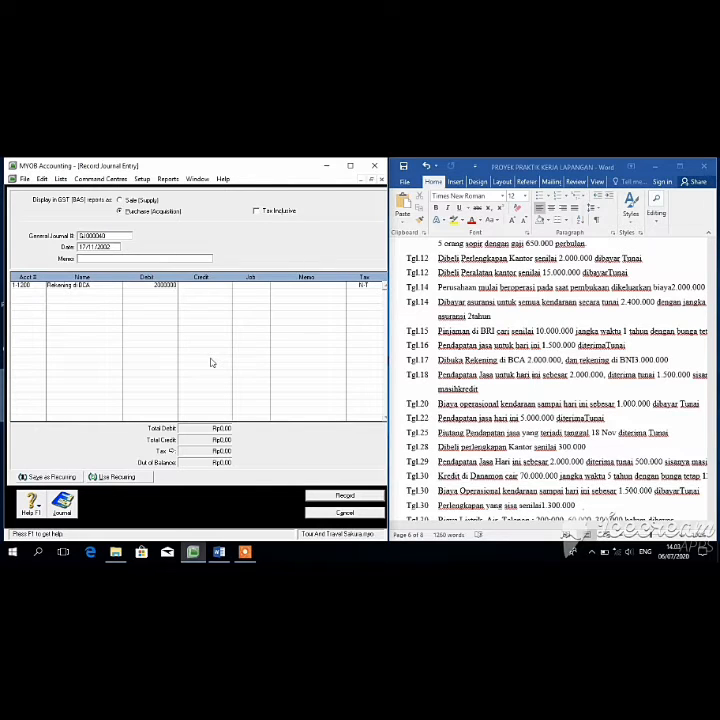
{"action": "key", "text": "Tab"}
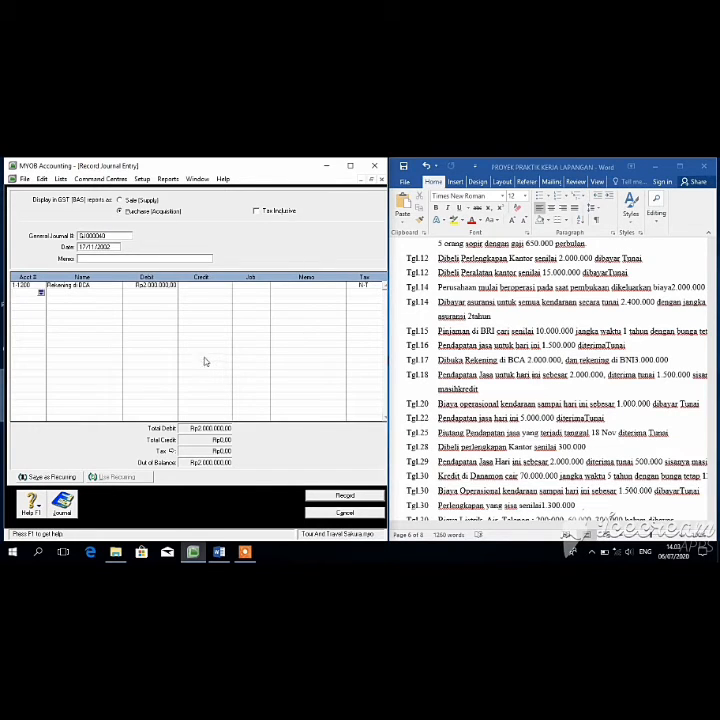
Step: Debit Rekening di BNI (1-1300) Rp3.000.000 on the second line
{"action": "left_click", "coordinate": [41, 292]}
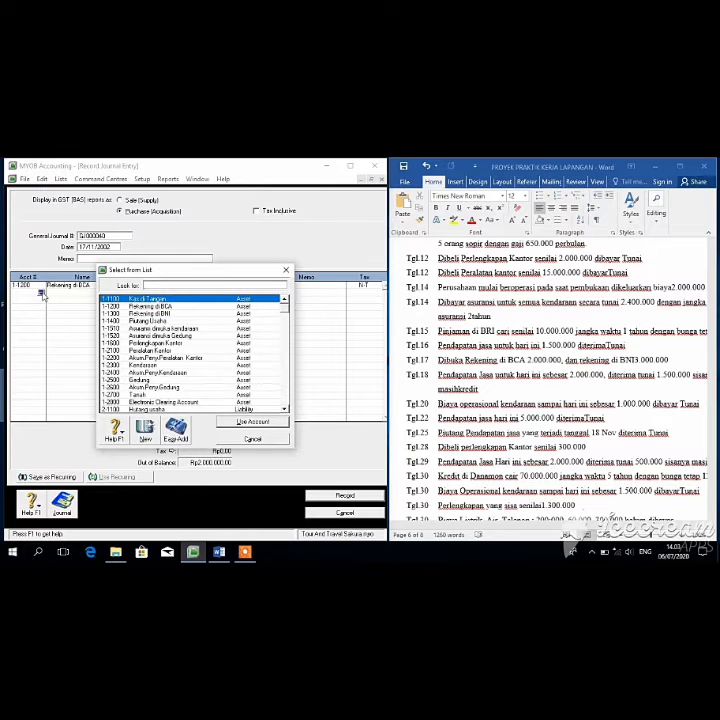
{"action": "type", "text": "1-1300"}
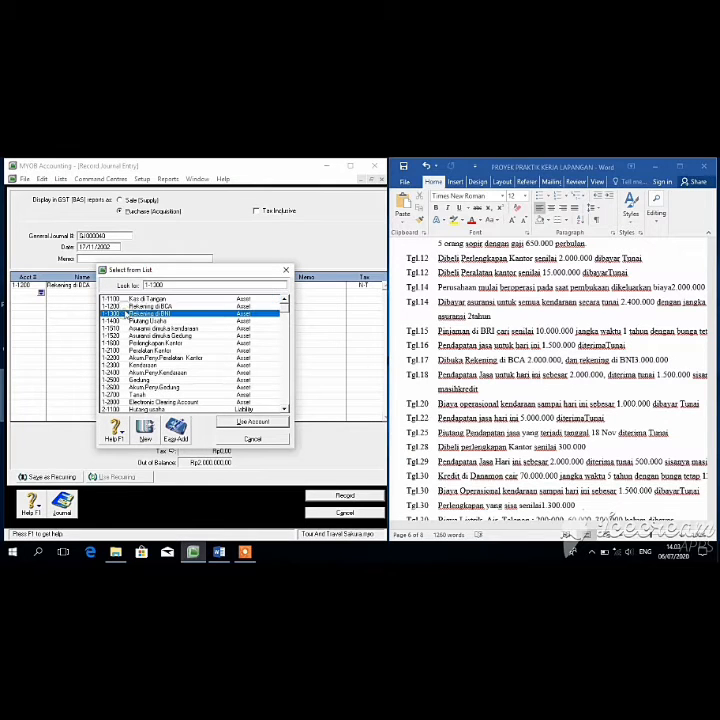
{"action": "left_click", "coordinate": [246, 421]}
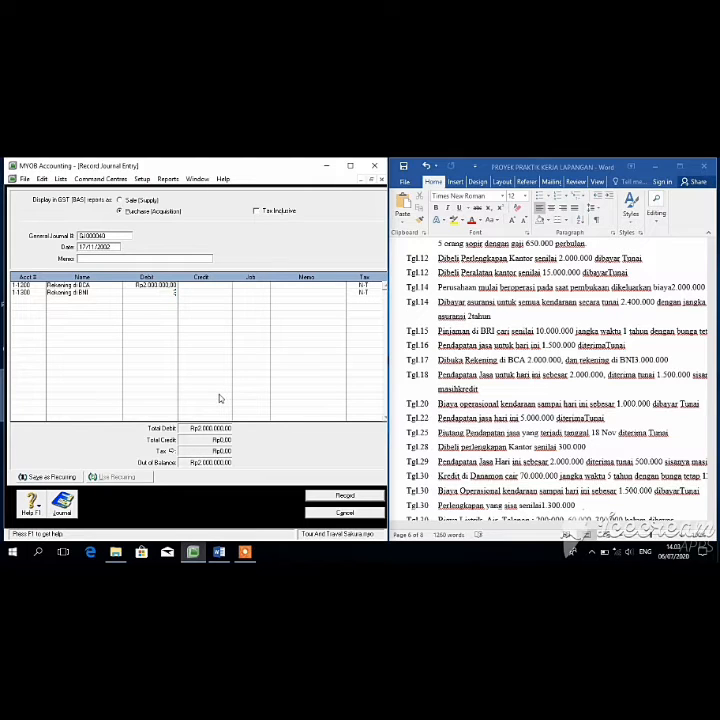
{"action": "type", "text": "3000000"}
{"action": "key", "text": "Tab"}
Step: Credit Kas di Tangan Rp5.000.000 and record the bank deposit entry
{"action": "left_click", "coordinate": [41, 300]}
{"action": "left_click", "coordinate": [256, 424]}
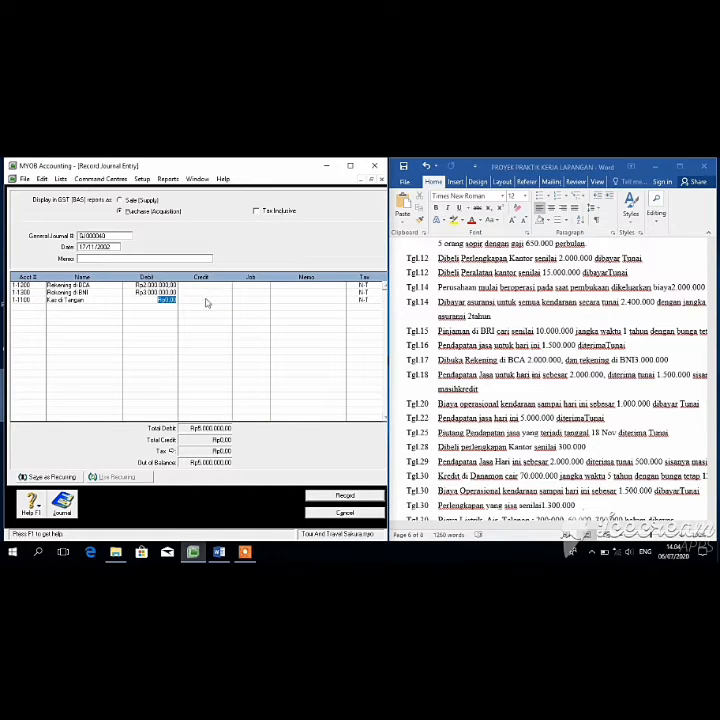
{"action": "left_click", "coordinate": [206, 300]}
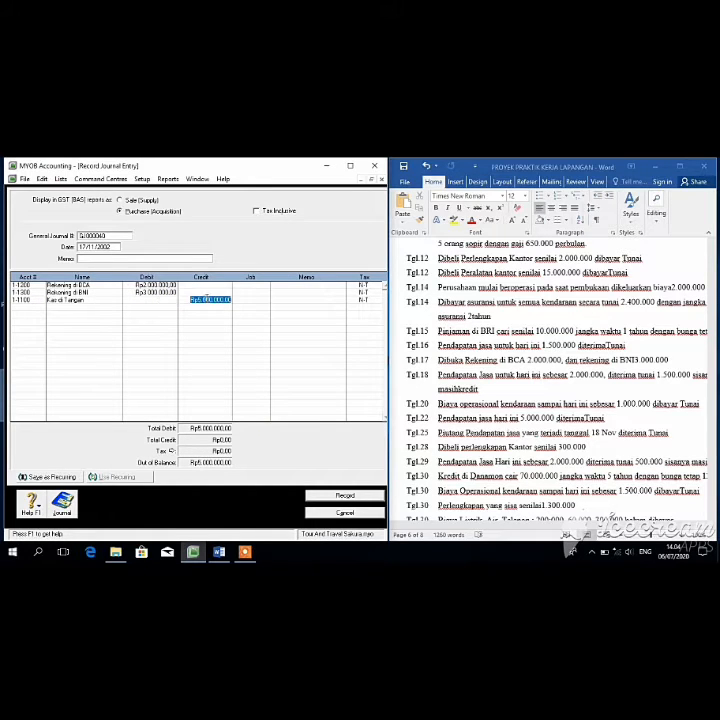
{"action": "left_click", "coordinate": [340, 496]}
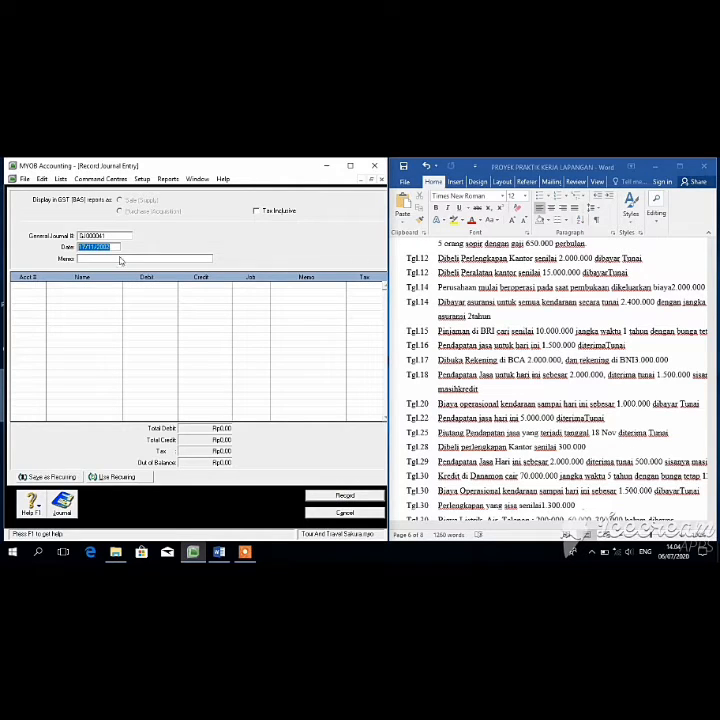
Step: Date the journal 18/11/2002 and debit 1-1100 Kas di Tangan Rp1.500.000
{"action": "left_click", "coordinate": [85, 246]}
{"action": "key", "text": "BackSpace"}
{"action": "type", "text": "8"}
{"action": "key", "text": "Tab"}
{"action": "key", "text": "Tab"}
{"action": "left_click", "coordinate": [40, 285]}
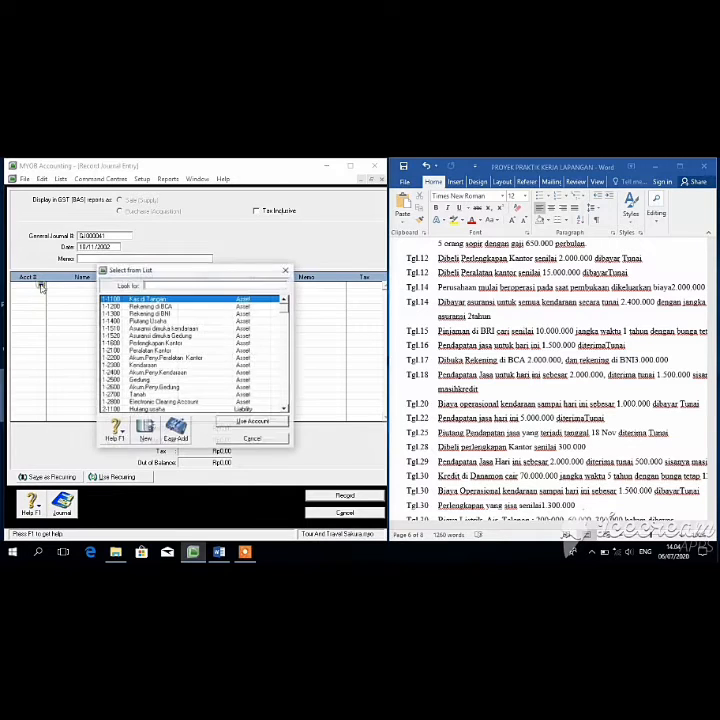
{"action": "left_click", "coordinate": [240, 421]}
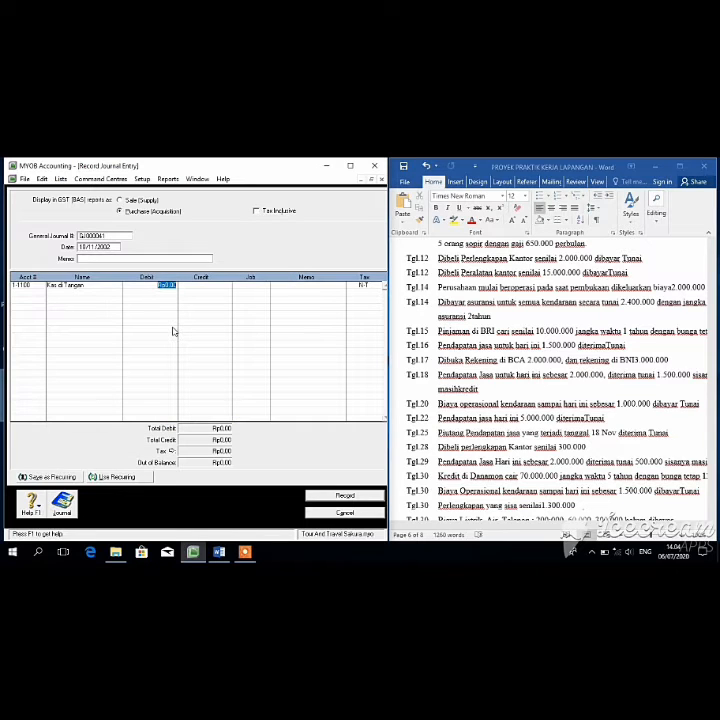
{"action": "key", "text": "BackSpace"}
{"action": "type", "text": "1500000"}
{"action": "key", "text": "Tab"}
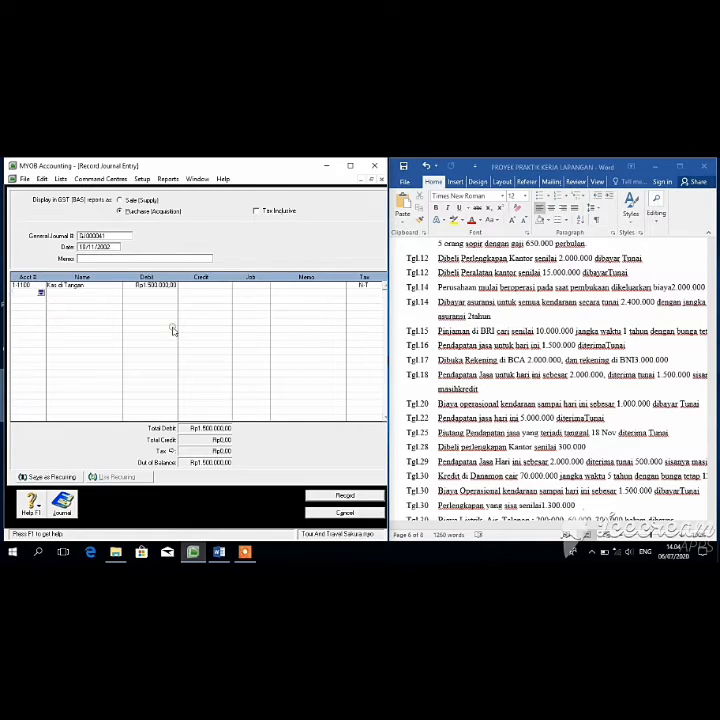
Step: Debit 1-1400 Piutang Usaha Rp500.000, accepting the linked receivable account warning
{"action": "left_click", "coordinate": [41, 292]}
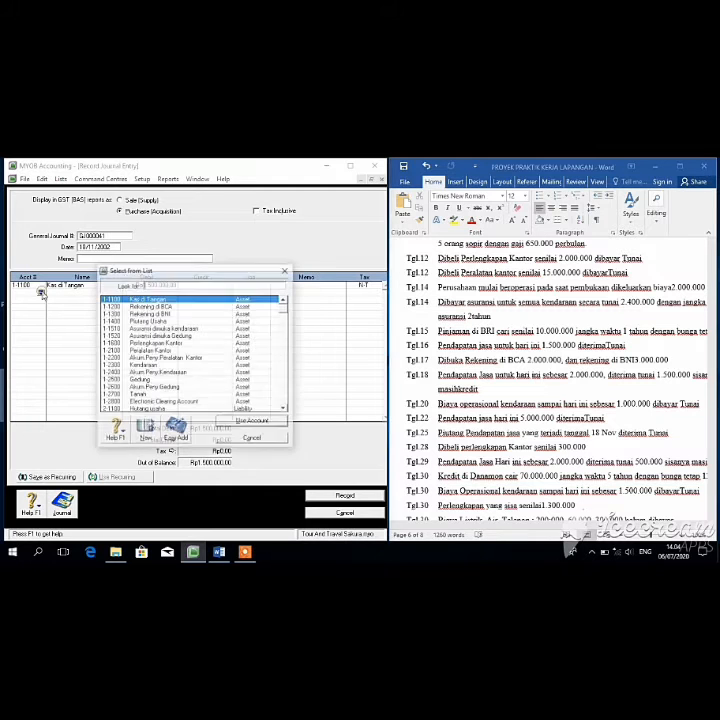
{"action": "left_click", "coordinate": [228, 321]}
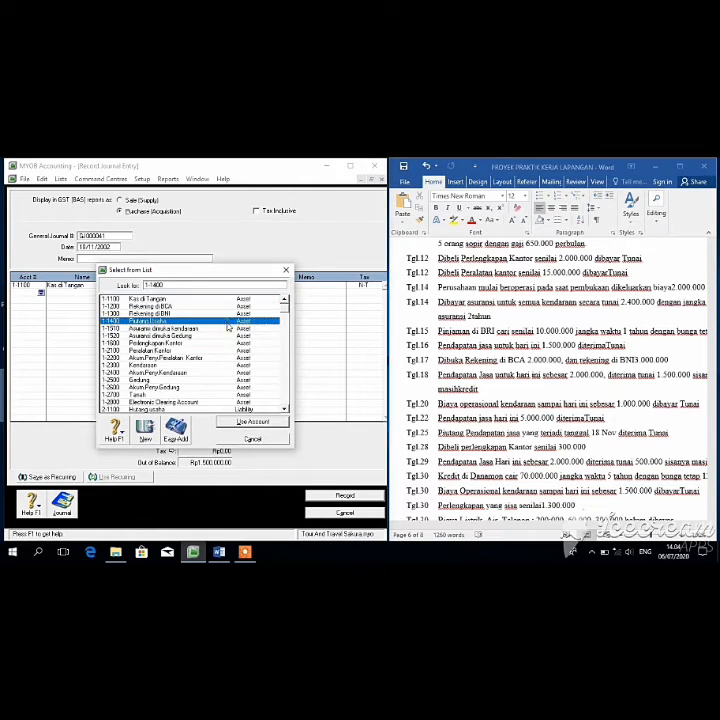
{"action": "left_click", "coordinate": [240, 421]}
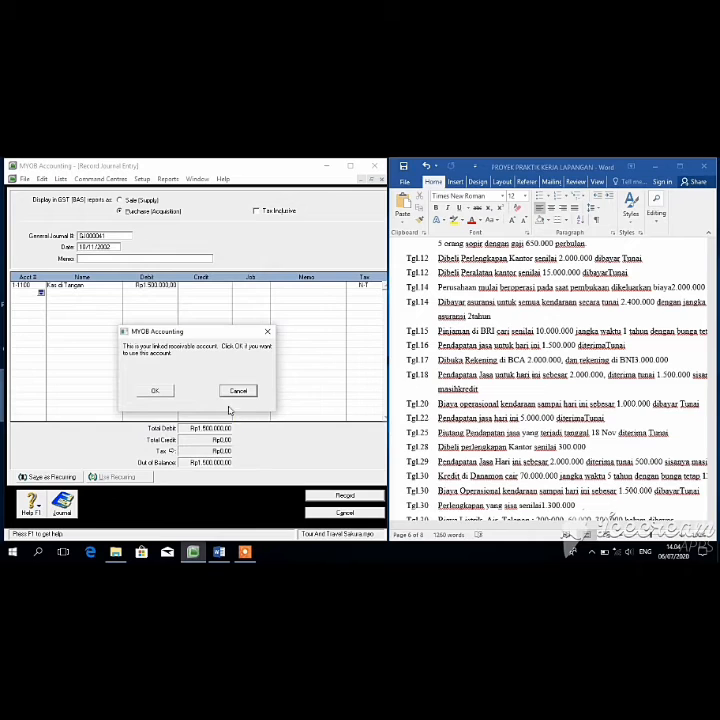
{"action": "left_click", "coordinate": [155, 390]}
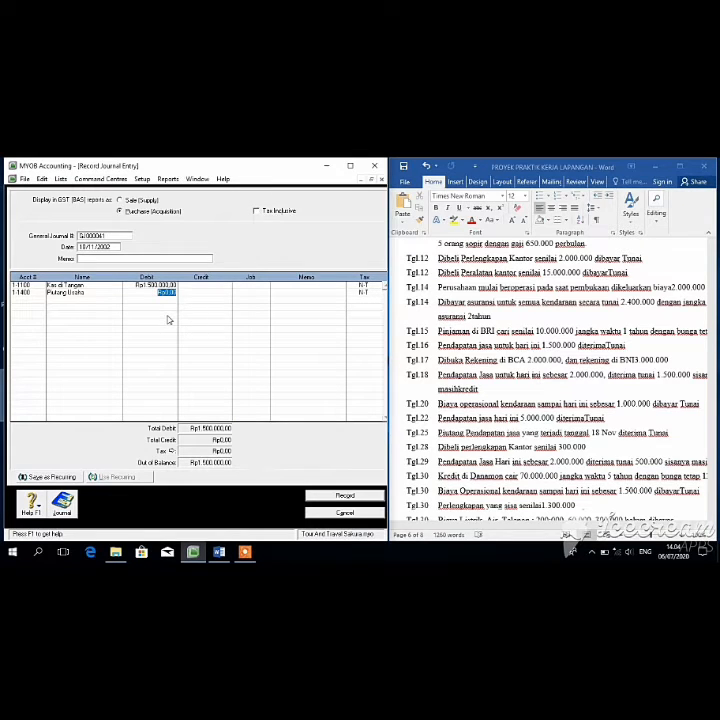
{"action": "type", "text": "500.00"}
{"action": "key", "text": "Return"}
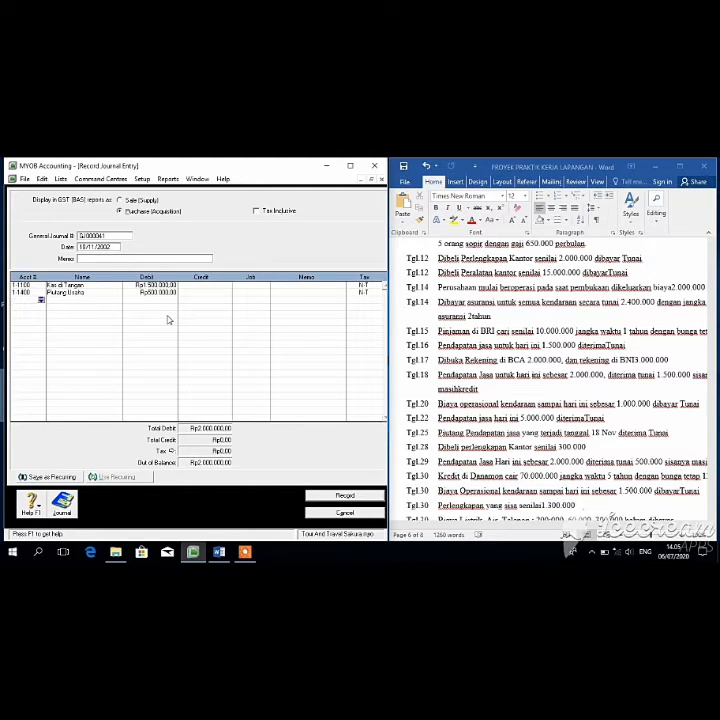
Step: Credit 4-1000 Pendapatan Jasa Rp2.000.000 and record the balanced entry
{"action": "left_click", "coordinate": [42, 300]}
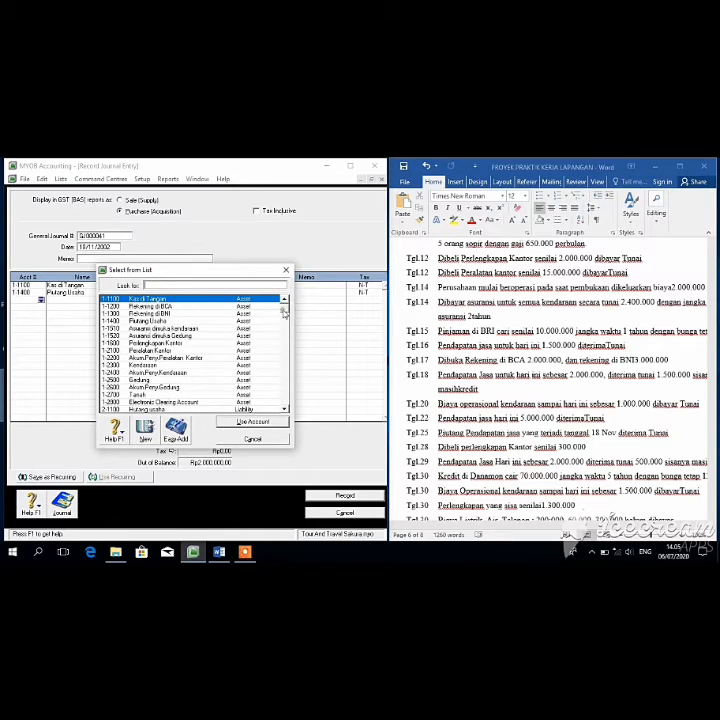
{"action": "left_click", "coordinate": [286, 342]}
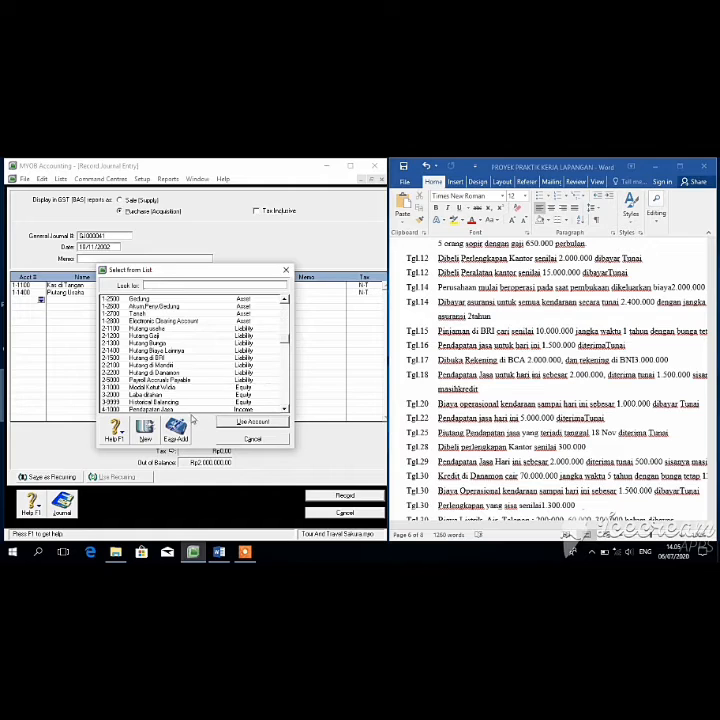
{"action": "left_click", "coordinate": [160, 409]}
{"action": "left_click", "coordinate": [233, 421]}
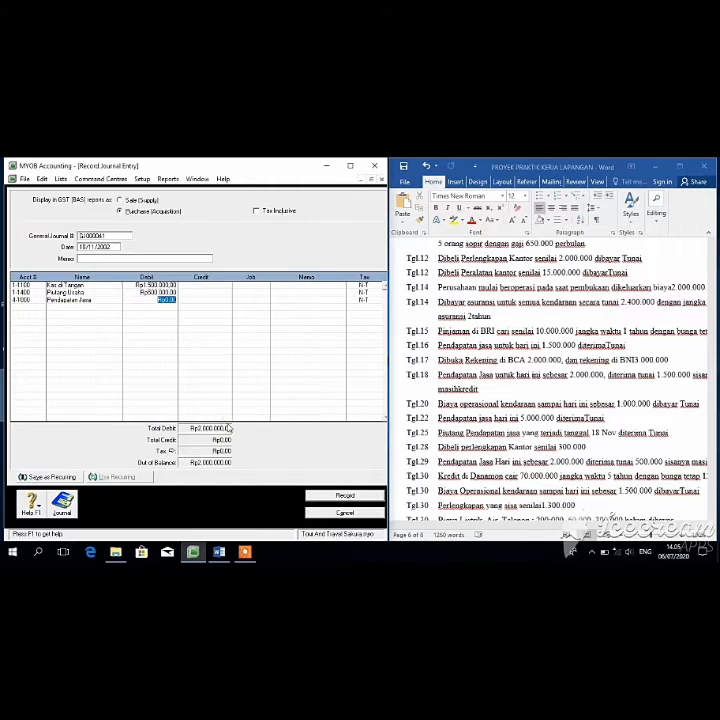
{"action": "key", "text": "Tab"}
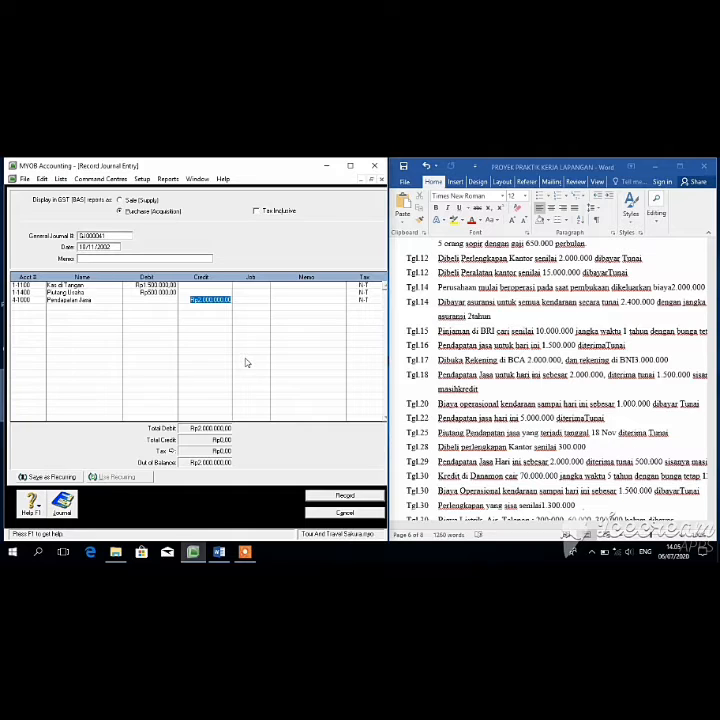
{"action": "left_click", "coordinate": [336, 498]}
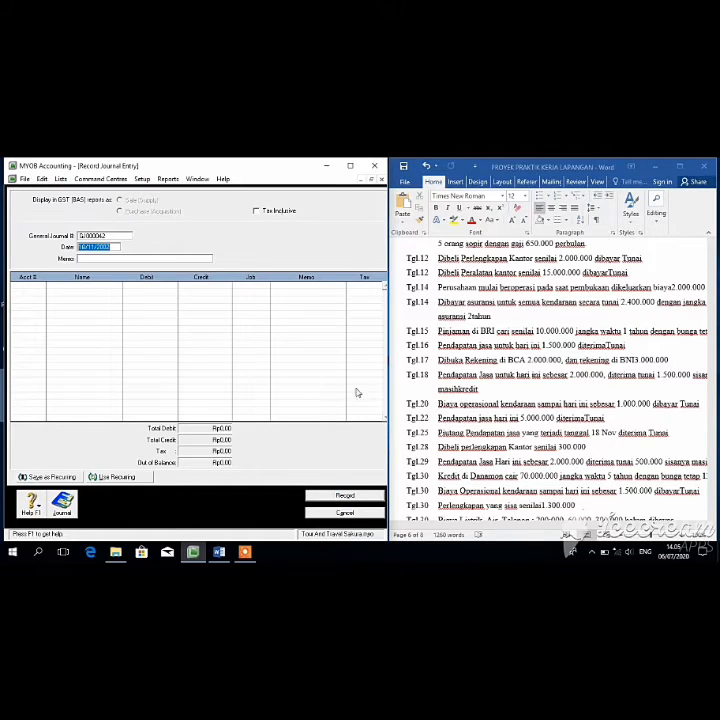
Step: Change the journal date to 20/11/2002
{"action": "left_click", "coordinate": [85, 247]}
{"action": "key", "text": "BackSpace"}
{"action": "key", "text": "BackSpace"}
{"action": "type", "text": "10"}
{"action": "key", "text": "Tab"}
{"action": "key", "text": "Tab"}
Step: Debit 6-2600 Biaya Operasional Kendaraan Rp1.000.000 on the first line
{"action": "left_click", "coordinate": [42, 287]}
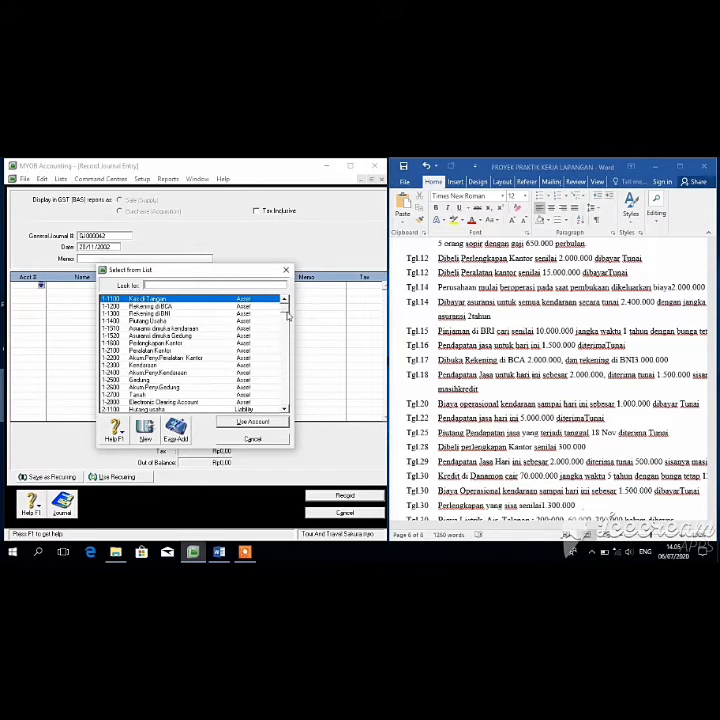
{"action": "scroll", "coordinate": [287, 330], "scroll_direction": "down", "scroll_amount": 3}
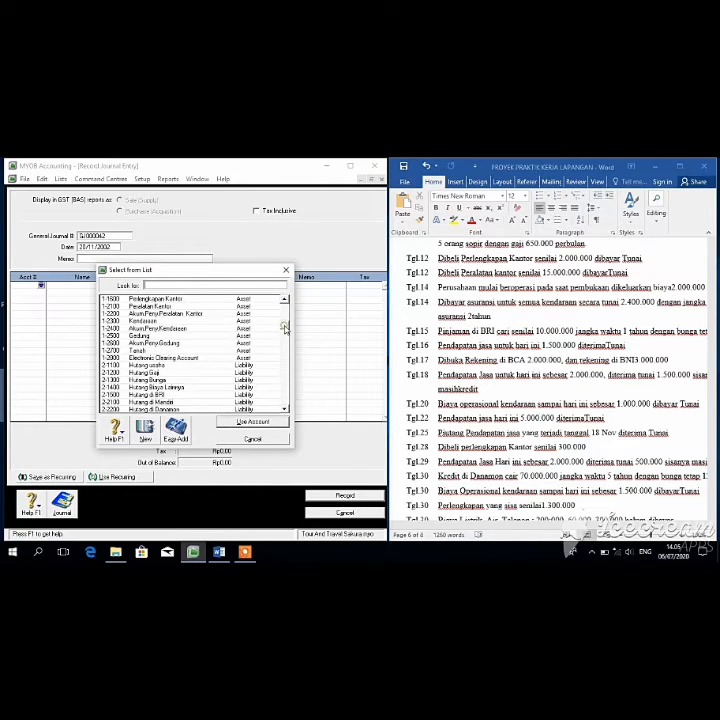
{"action": "left_click_drag", "start_coordinate": [285, 330], "coordinate": [286, 372]}
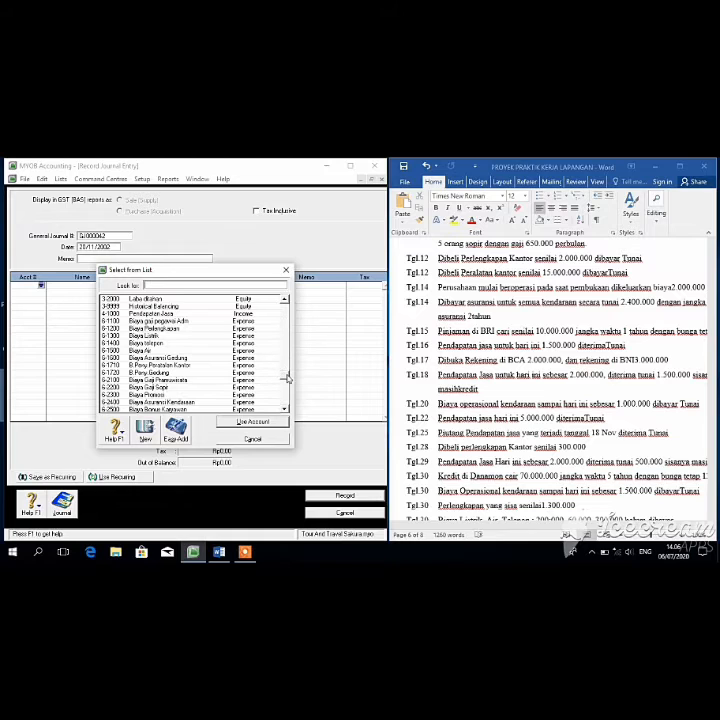
{"action": "scroll", "coordinate": [288, 382], "scroll_direction": "down", "scroll_amount": 1}
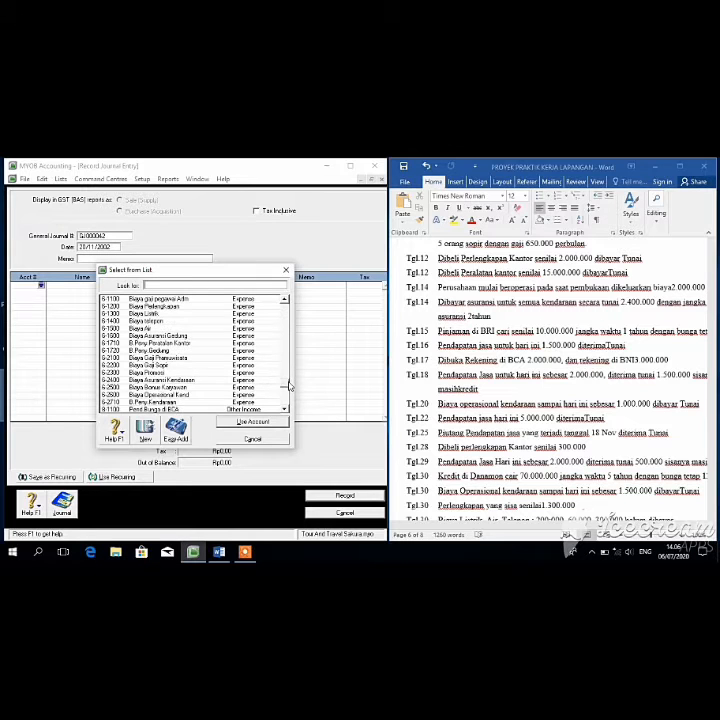
{"action": "left_click", "coordinate": [205, 394]}
{"action": "left_click", "coordinate": [238, 422]}
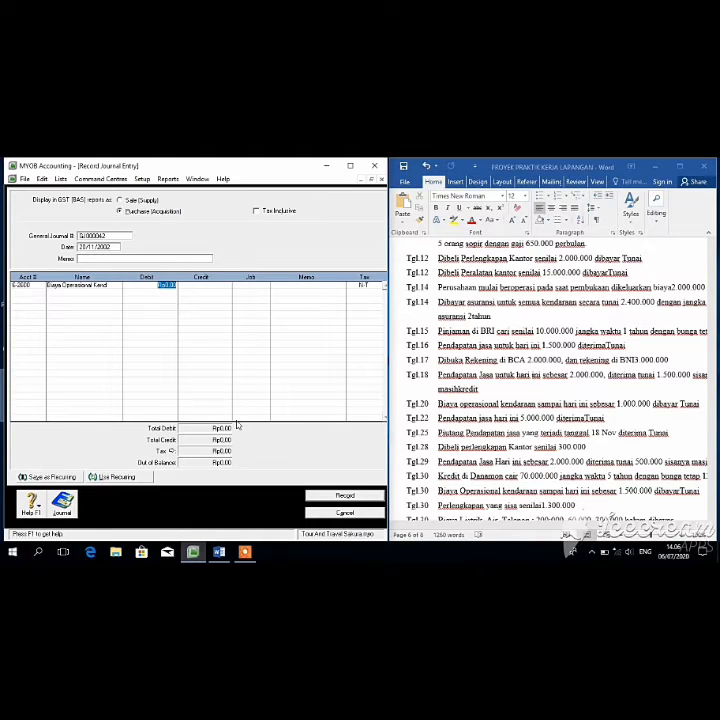
{"action": "key", "text": "BackSpace"}
{"action": "type", "text": "1000000"}
{"action": "key", "text": "Return"}
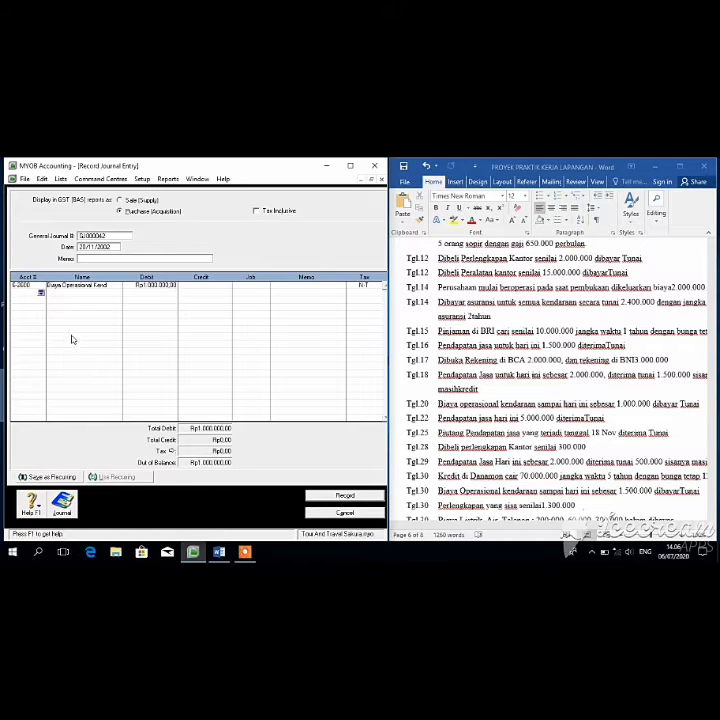
Step: Credit 1-1100 Kas di Tangan Rp1.000.000 and record the entry
{"action": "left_click", "coordinate": [41, 292]}
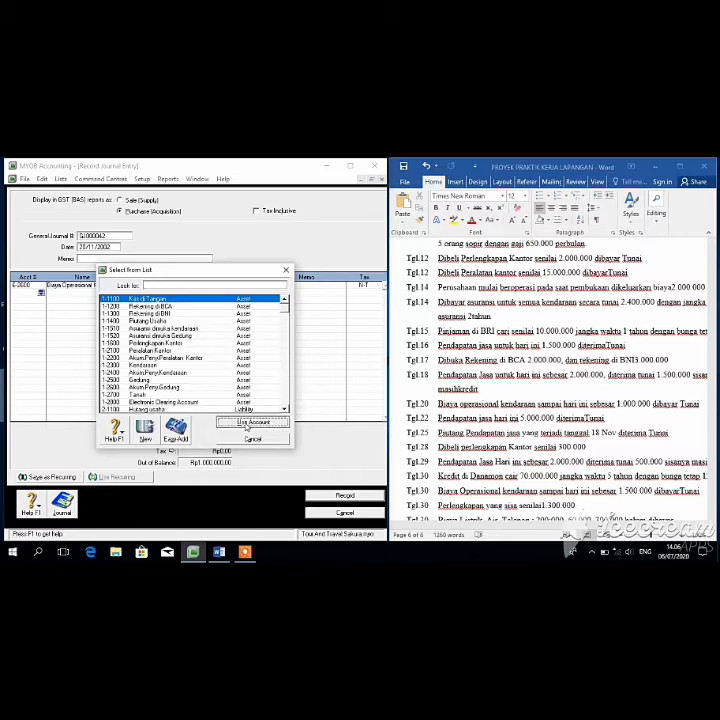
{"action": "left_click", "coordinate": [247, 424]}
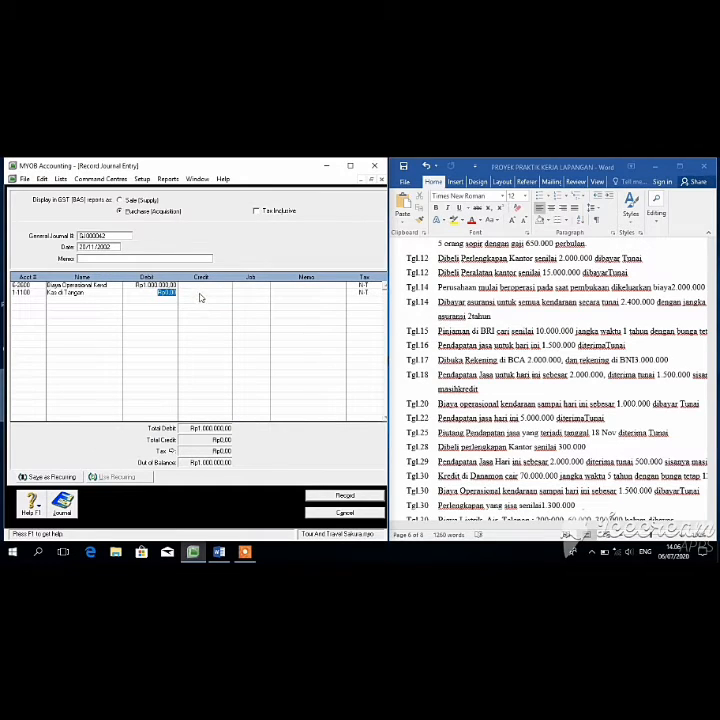
{"action": "key", "text": "Tab"}
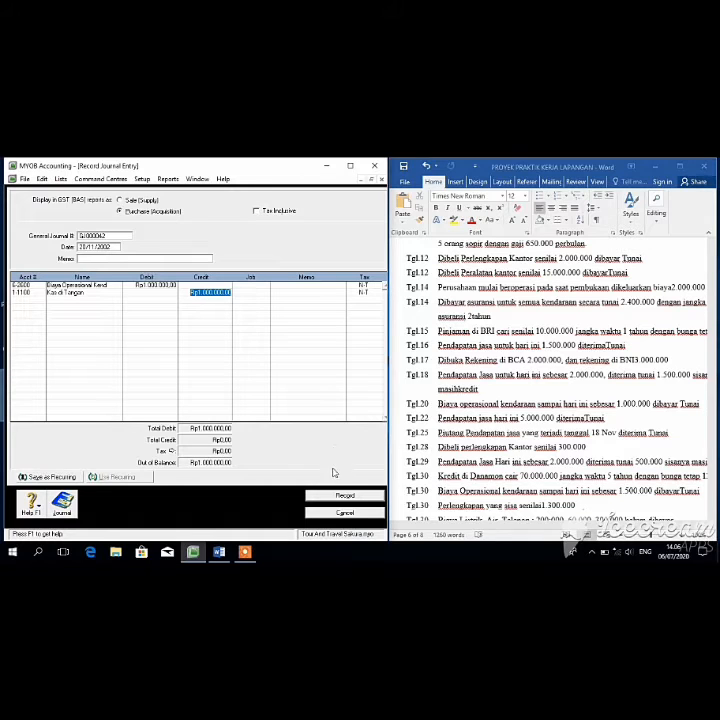
{"action": "key", "text": "Tab"}
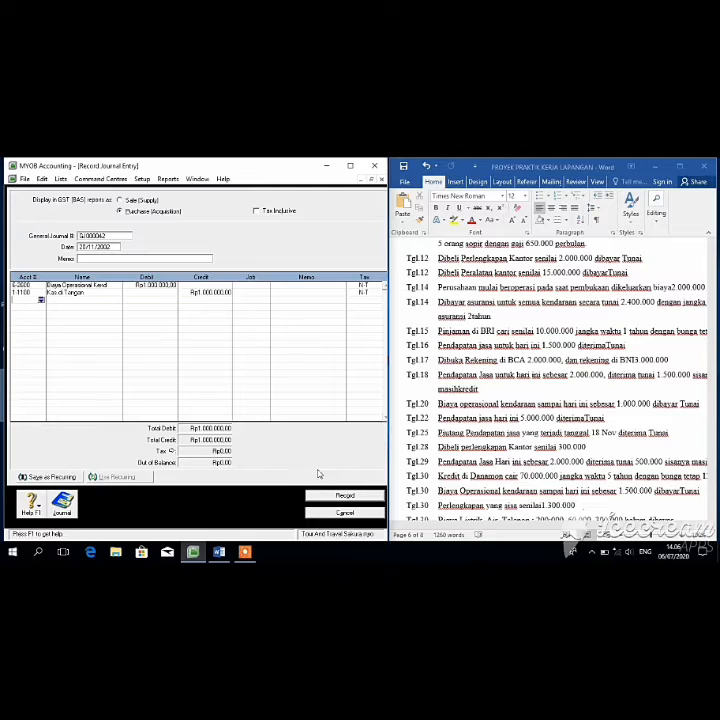
{"action": "left_click", "coordinate": [333, 497]}
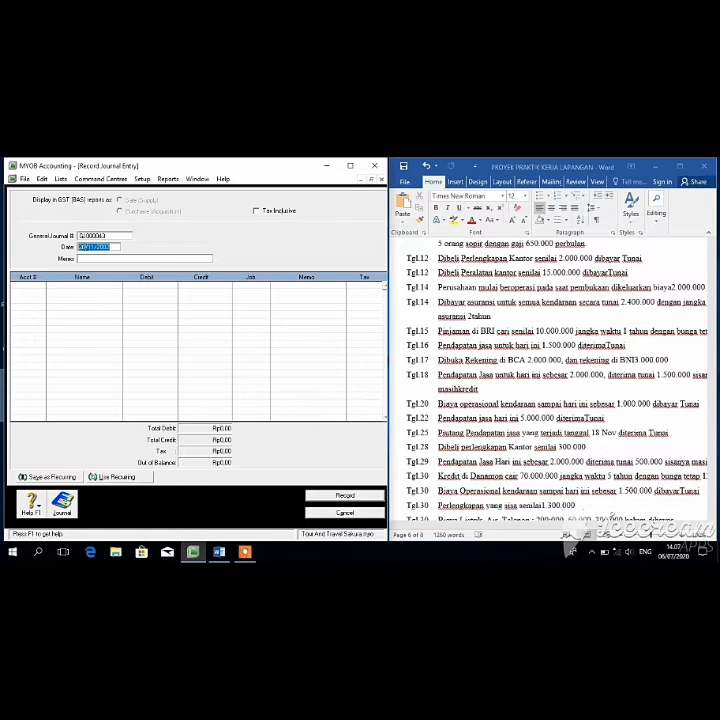
Step: Date the journal 22/11/2002 and debit Kas di Tangan Rp5.000.000
{"action": "left_click", "coordinate": [85, 246]}
{"action": "key", "text": "BackSpace"}
{"action": "key", "text": "BackSpace"}
{"action": "type", "text": "22"}
{"action": "key", "text": "Tab"}
{"action": "left_click", "coordinate": [35, 287]}
{"action": "left_click", "coordinate": [42, 286]}
{"action": "left_click", "coordinate": [251, 423]}
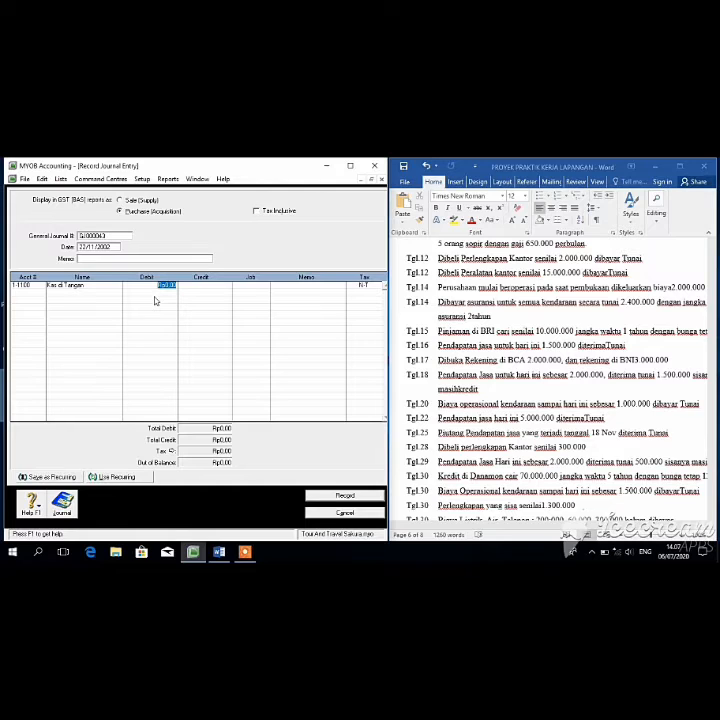
{"action": "type", "text": "4"}
{"action": "type", "text": "00000"}
{"action": "type", "text": "0"}
{"action": "key", "text": "Tab"}
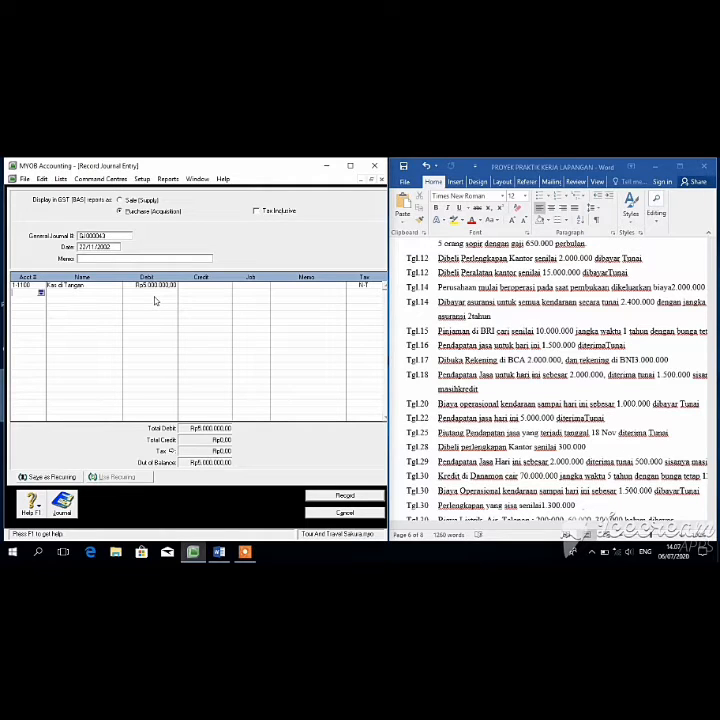
Step: Credit 4-1000 Pendapatan Jasa Rp5.000.000 and record the balanced entry
{"action": "left_click", "coordinate": [40, 294]}
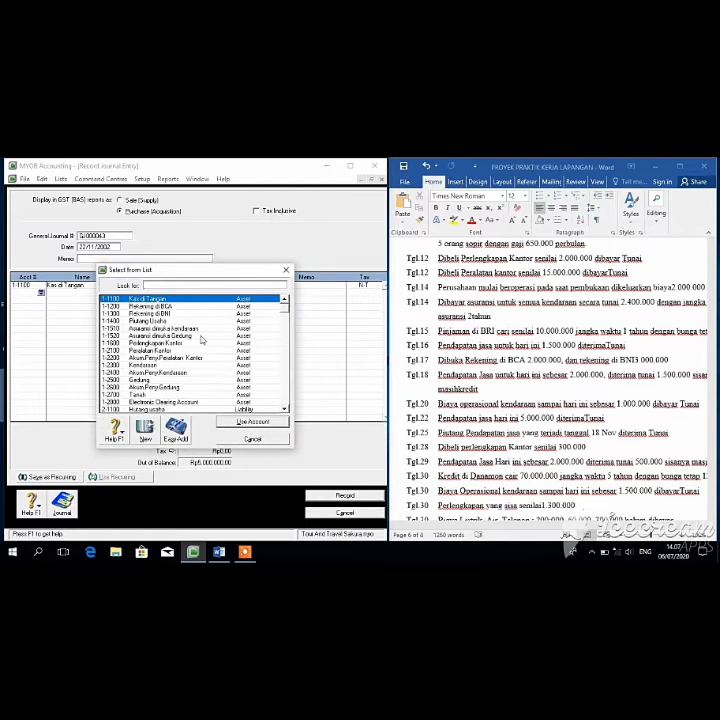
{"action": "left_click", "coordinate": [268, 425]}
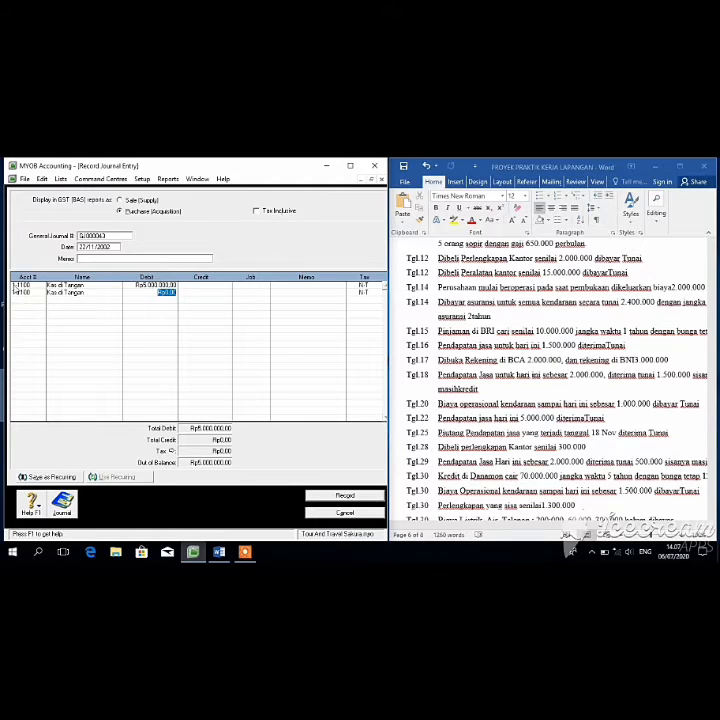
{"action": "left_click", "coordinate": [20, 292]}
{"action": "left_click", "coordinate": [41, 293]}
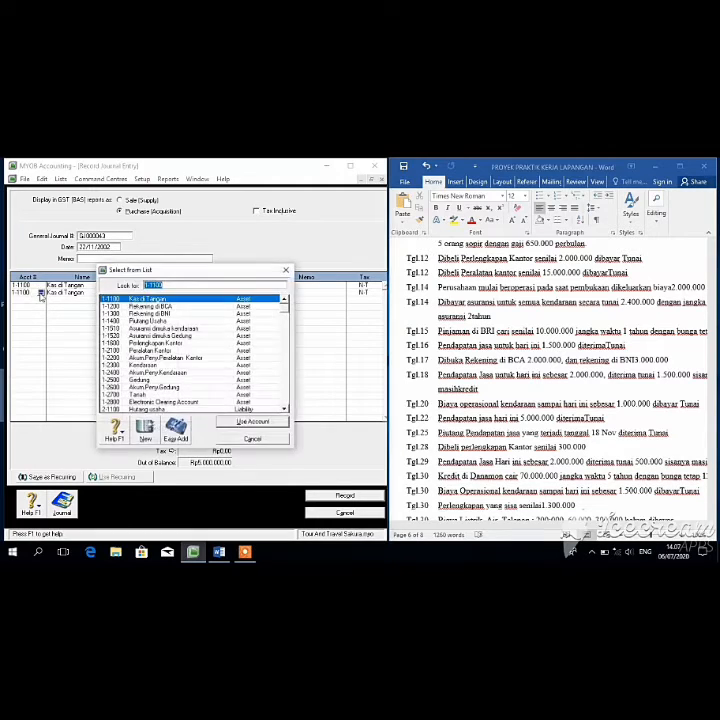
{"action": "left_click", "coordinate": [286, 345]}
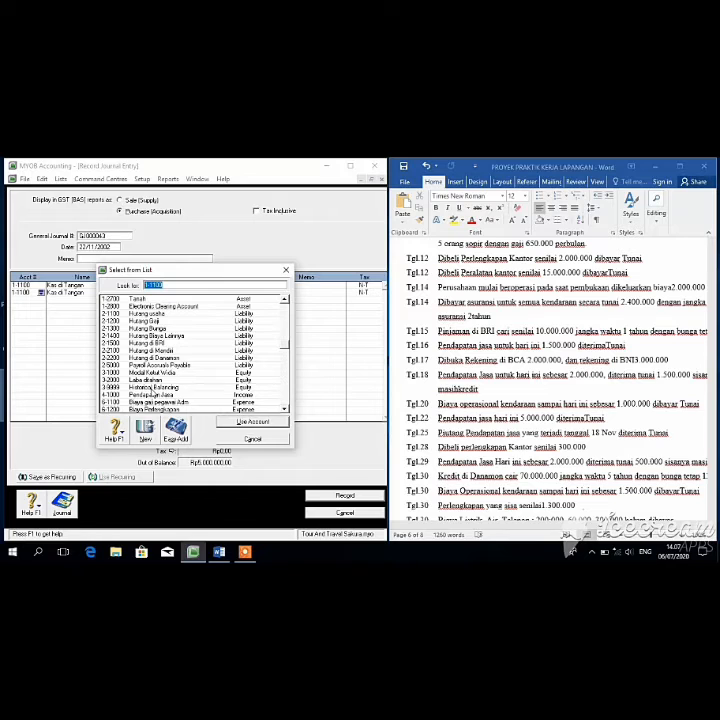
{"action": "left_click", "coordinate": [152, 396]}
{"action": "left_click", "coordinate": [241, 423]}
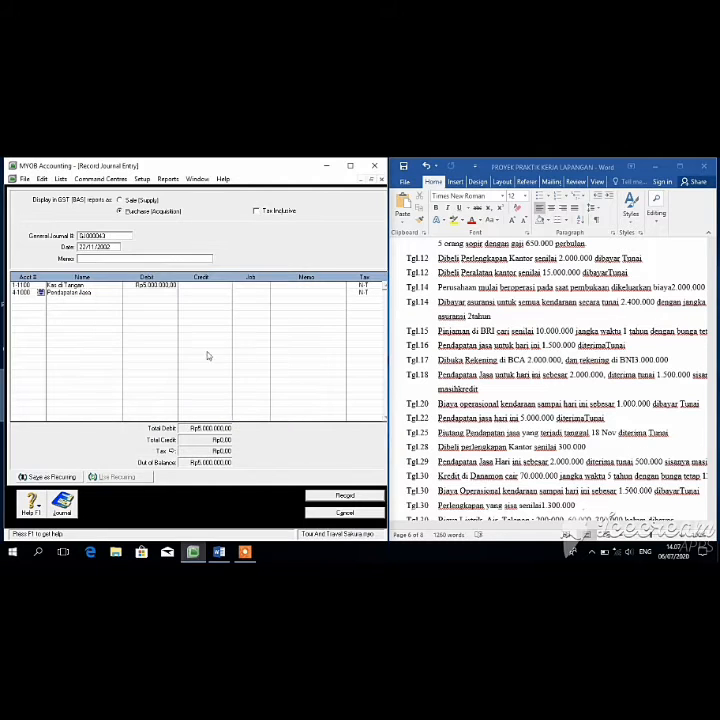
{"action": "left_click", "coordinate": [192, 292]}
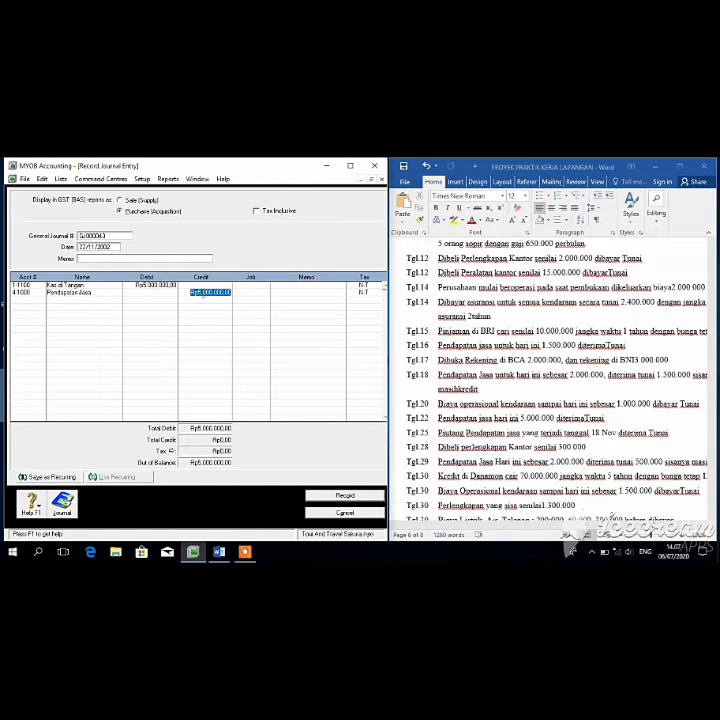
{"action": "left_click", "coordinate": [236, 333]}
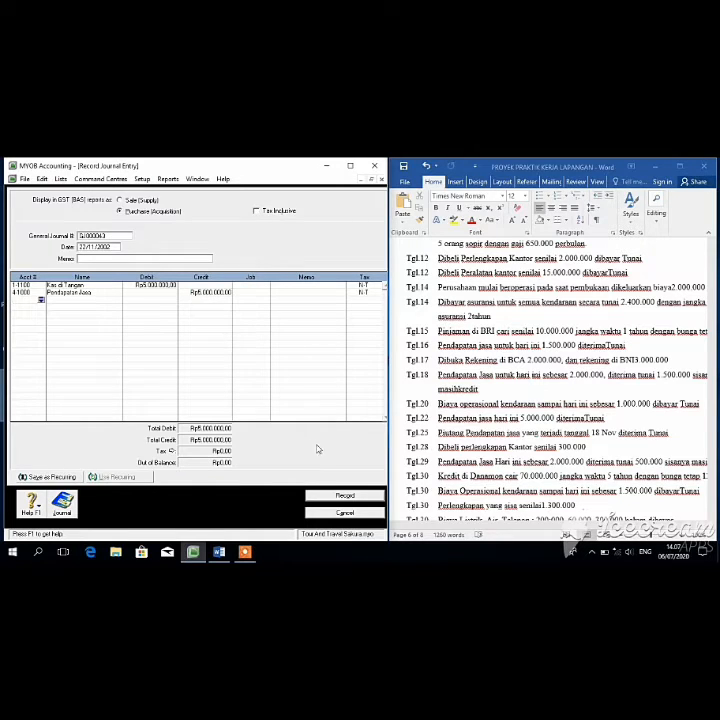
{"action": "left_click", "coordinate": [337, 501]}
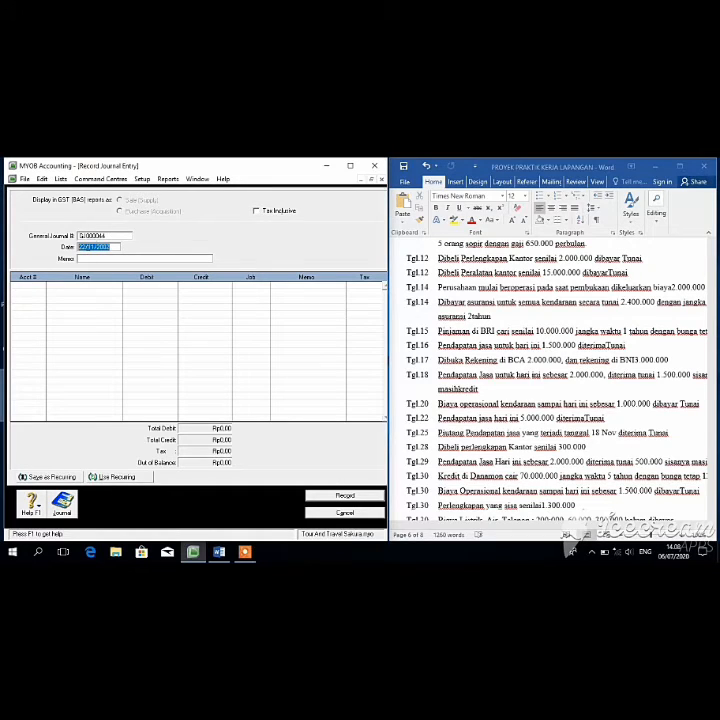
Step: Date the journal 25/11/2002 and debit Kas di Tangan Rp500.000
{"action": "left_click", "coordinate": [84, 246]}
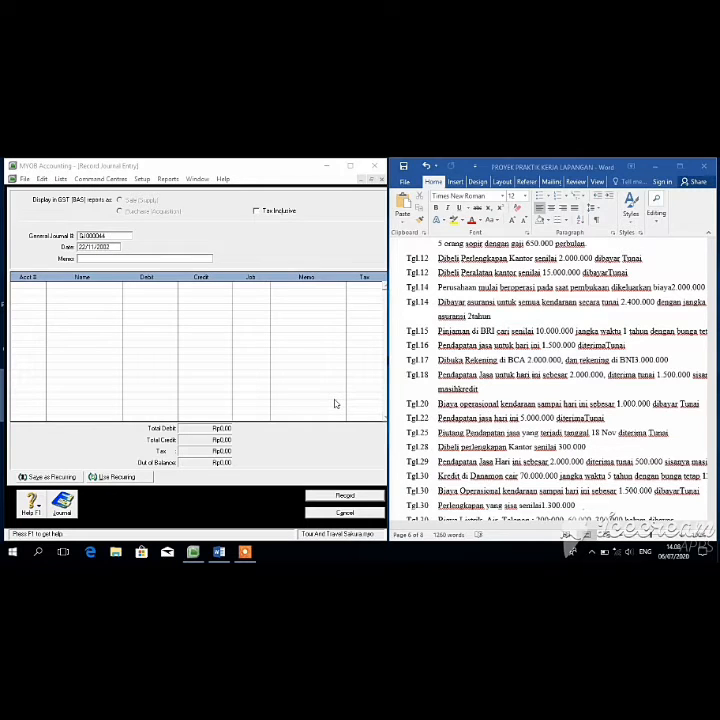
{"action": "left_click", "coordinate": [85, 247]}
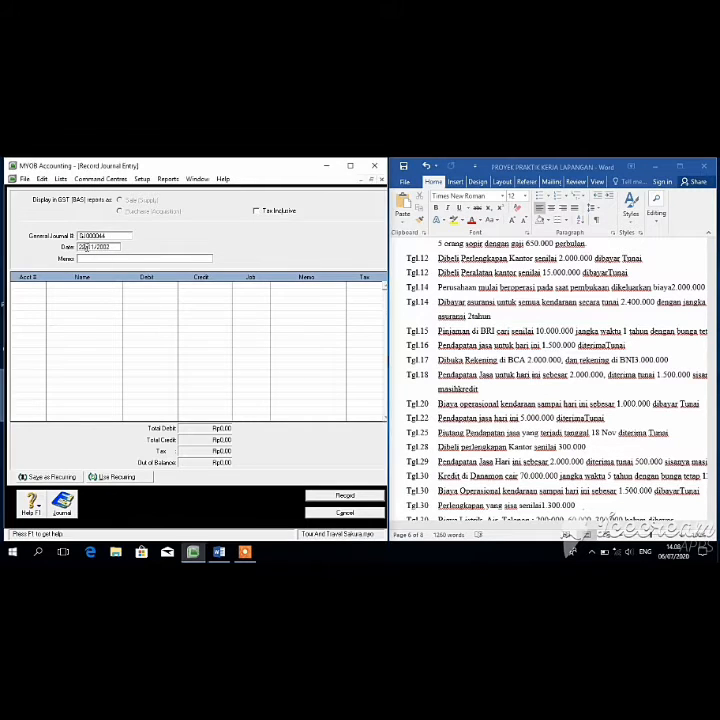
{"action": "key", "text": "BackSpace"}
{"action": "type", "text": "5"}
{"action": "key", "text": "Tab"}
{"action": "key", "text": "Tab"}
{"action": "key", "text": "shift+Tab"}
{"action": "key", "text": "shift+Tab"}
{"action": "key", "text": "Tab"}
{"action": "key", "text": "Tab"}
{"action": "left_click", "coordinate": [41, 286]}
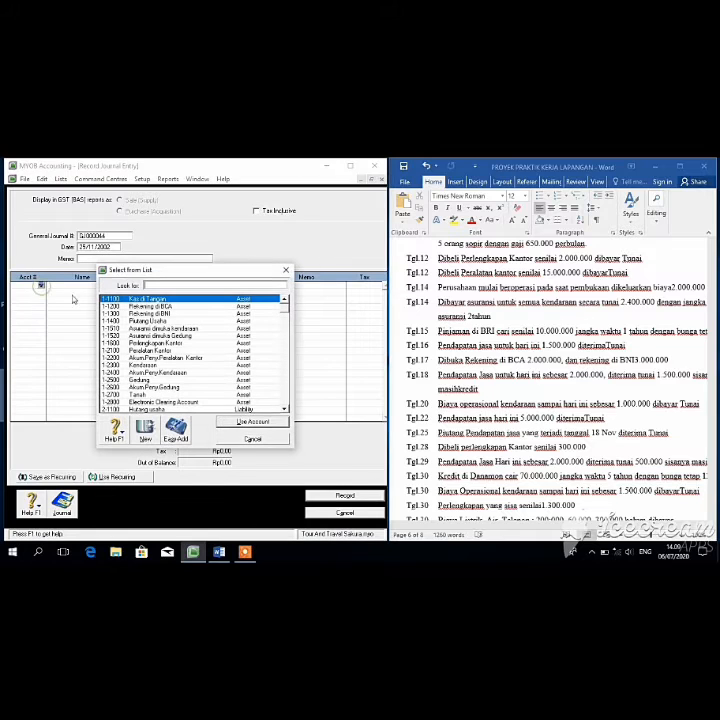
{"action": "left_click", "coordinate": [252, 422]}
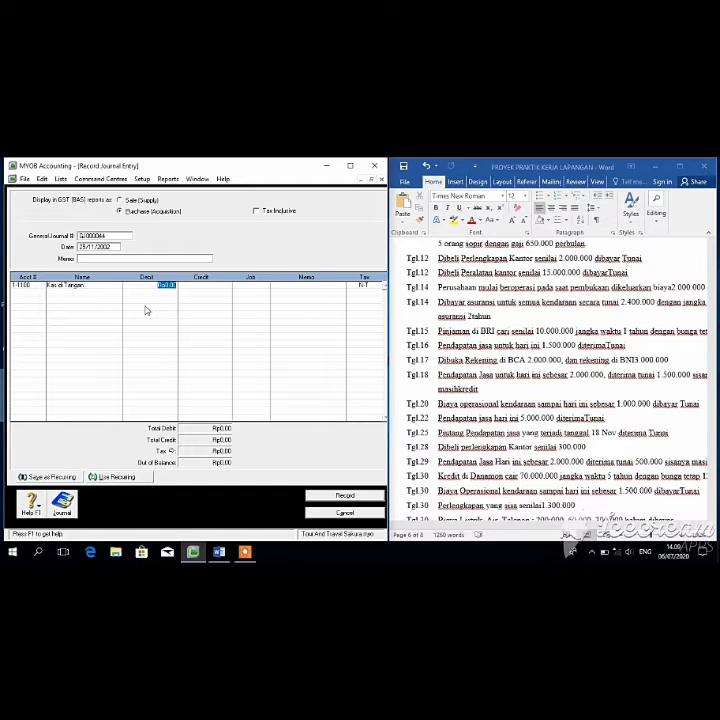
{"action": "type", "text": "500000"}
{"action": "key", "text": "Return"}
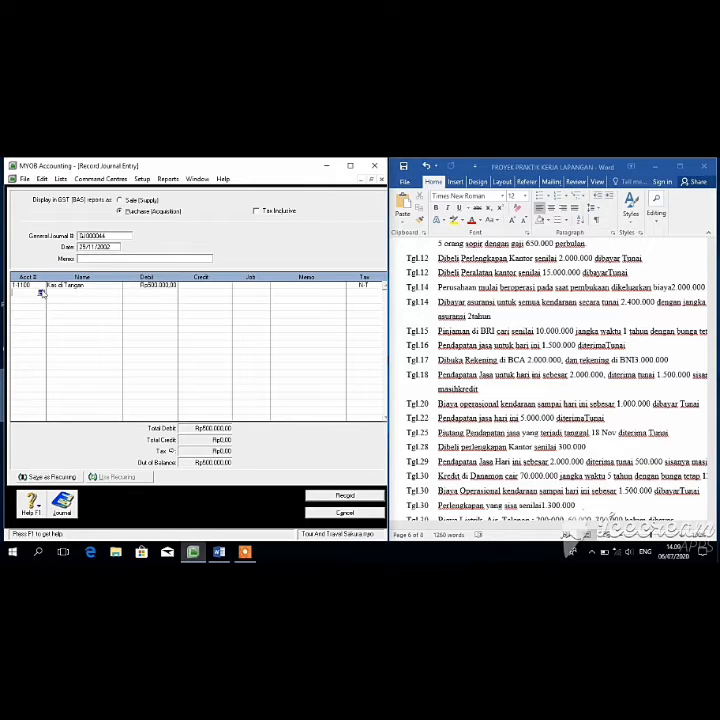
Step: Credit 1-1400 Piutang Usaha Rp500.000, accepting the linked-account warning, and record it
{"action": "left_click", "coordinate": [41, 292]}
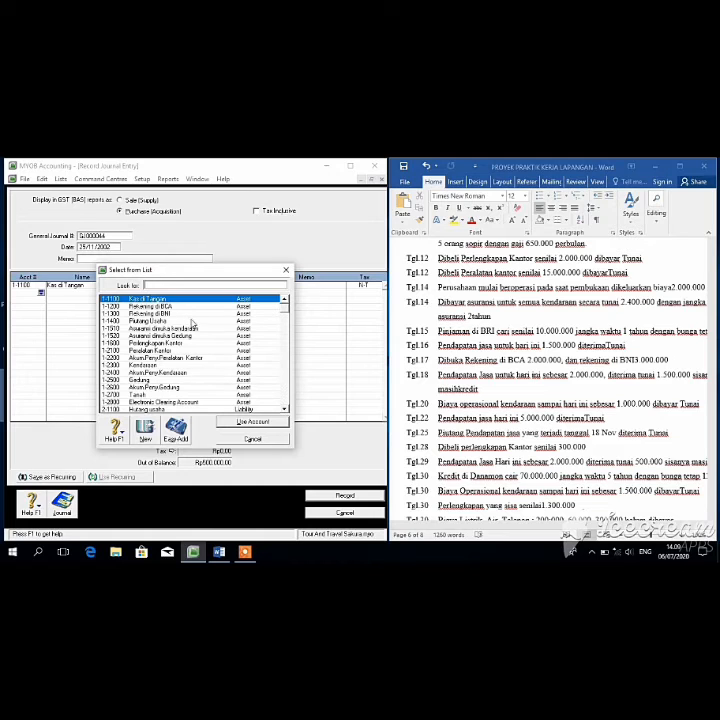
{"action": "left_click", "coordinate": [190, 320]}
{"action": "left_click", "coordinate": [247, 420]}
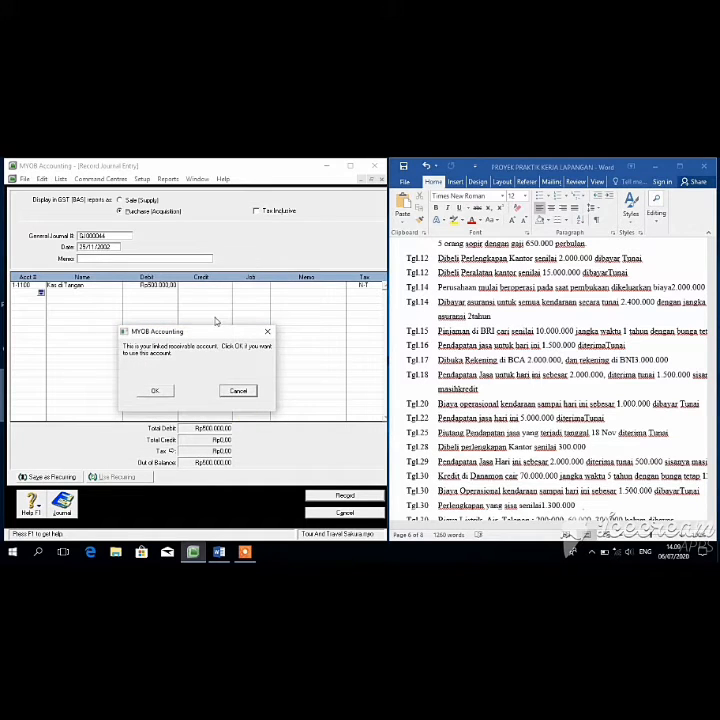
{"action": "left_click", "coordinate": [162, 391]}
{"action": "key", "text": "Tab"}
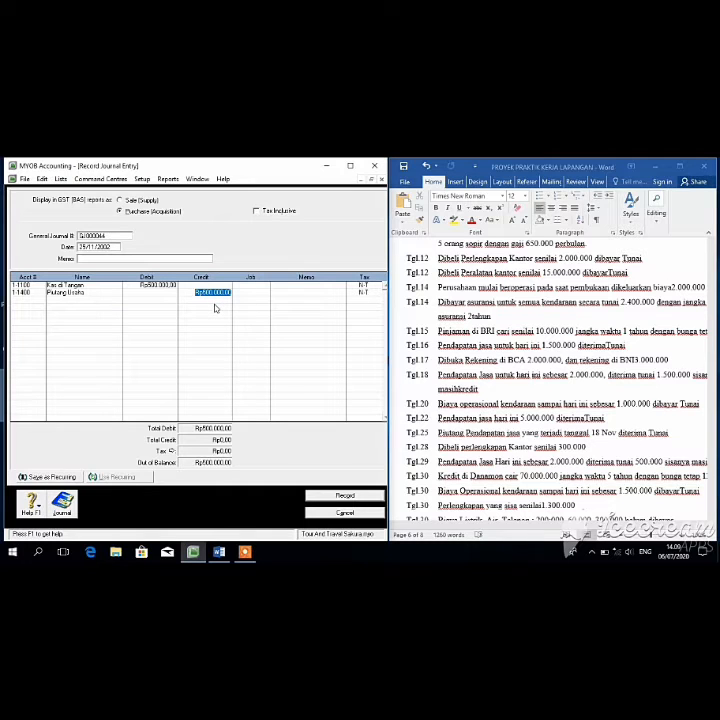
{"action": "left_click", "coordinate": [352, 498]}
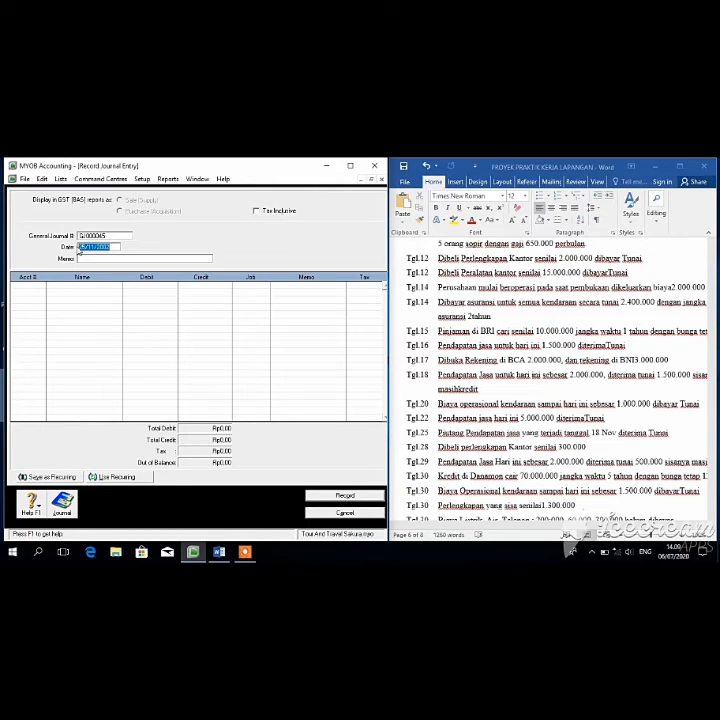
Step: Date the journal 28/11/2002 and debit 1-1600 Perlengkapan Kantor Rp300.000
{"action": "left_click", "coordinate": [84, 246]}
{"action": "key", "text": "BackSpace"}
{"action": "type", "text": "0"}
{"action": "key", "text": "Tab"}
{"action": "left_click", "coordinate": [41, 284]}
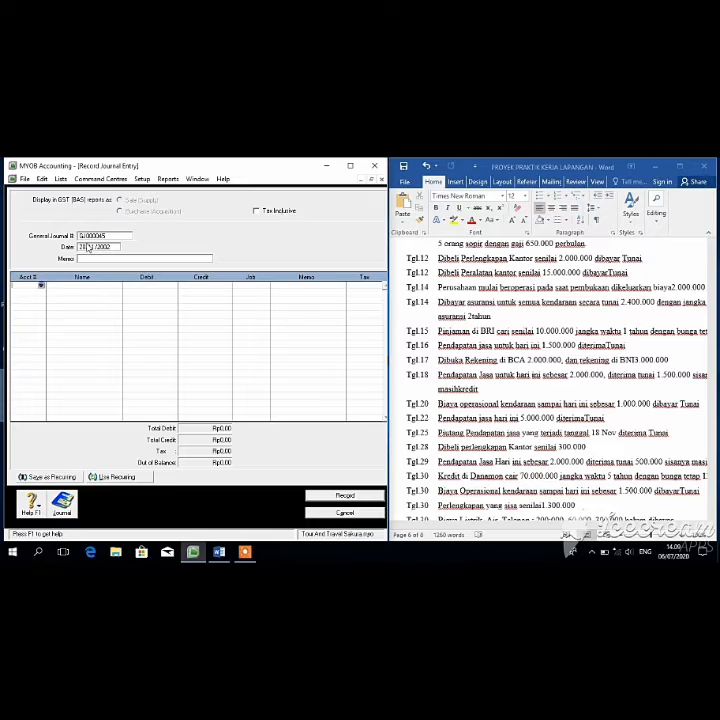
{"action": "left_click", "coordinate": [42, 286]}
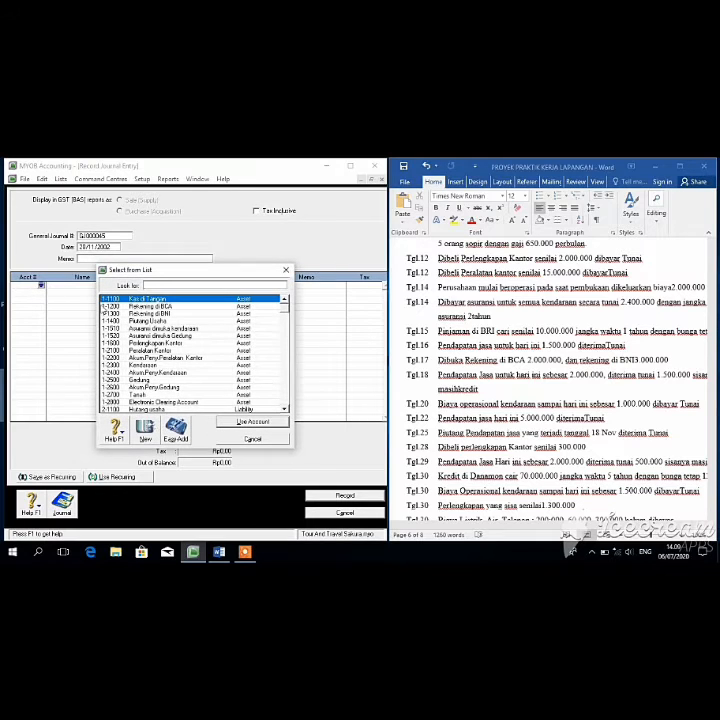
{"action": "left_click", "coordinate": [176, 344]}
{"action": "left_click", "coordinate": [243, 421]}
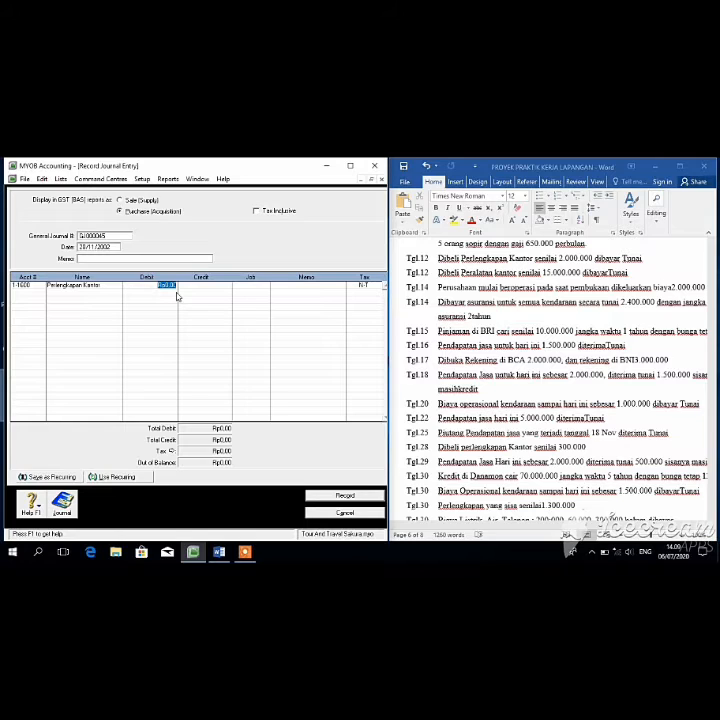
{"action": "key", "text": "BackSpace"}
{"action": "type", "text": "300000"}
{"action": "key", "text": "Tab"}
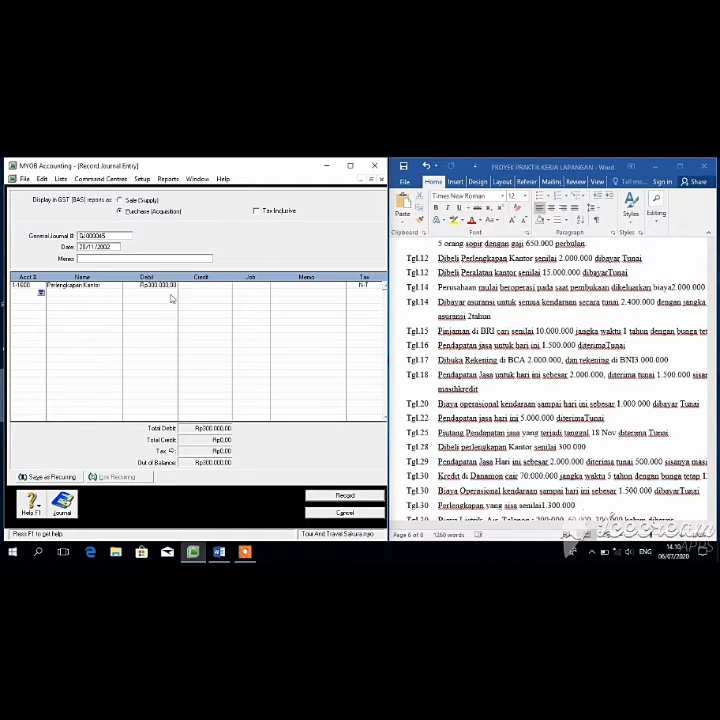
Step: Credit Kas di Tangan the balancing Rp300.000
{"action": "left_click", "coordinate": [42, 295]}
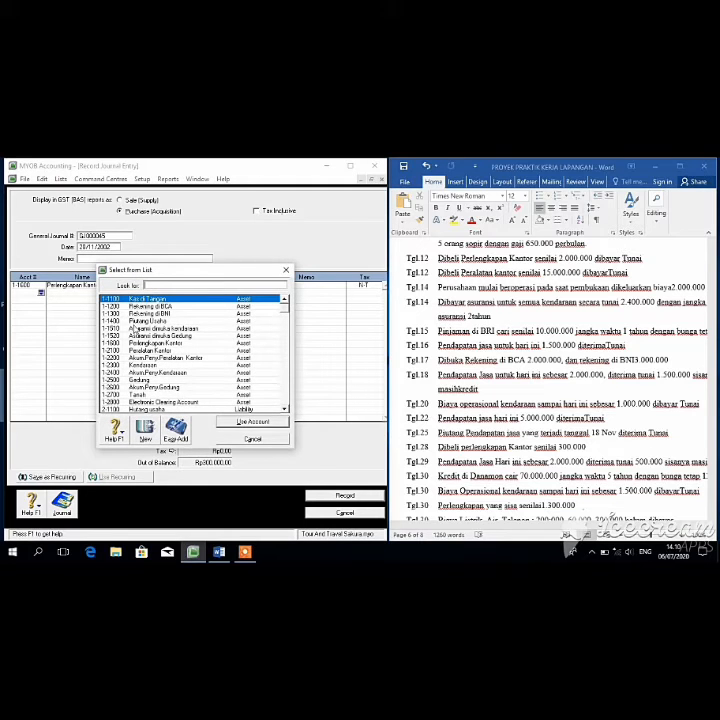
{"action": "left_click", "coordinate": [240, 420]}
{"action": "left_click", "coordinate": [204, 291]}
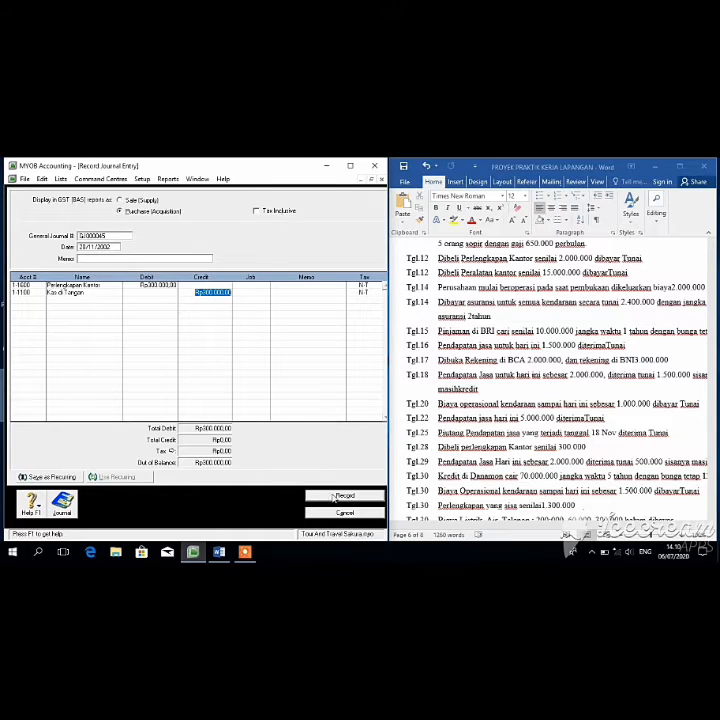
{"action": "key", "text": "Return"}
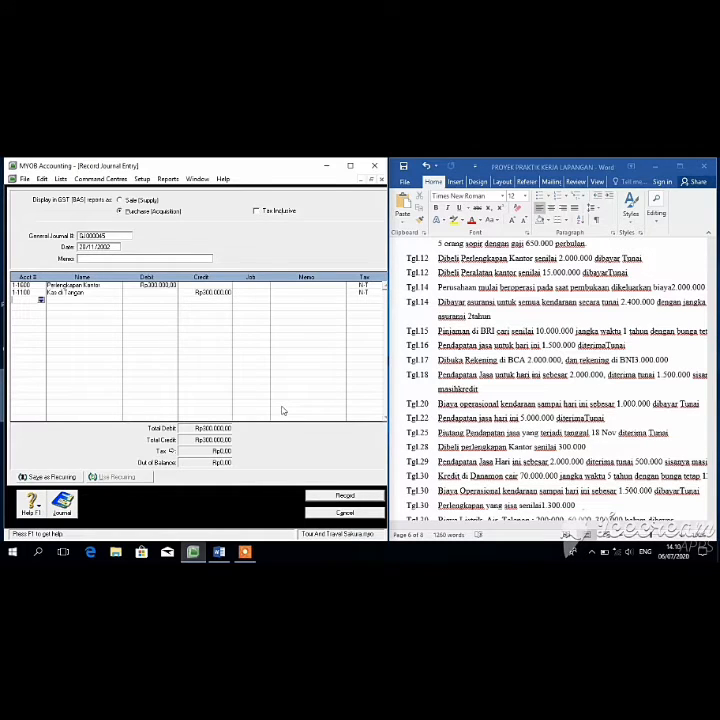
Step: Record the 28/11/2002 entry, then date a new one 29/11/2002 debiting Kas di Tangan Rp500.000
{"action": "left_click", "coordinate": [343, 496]}
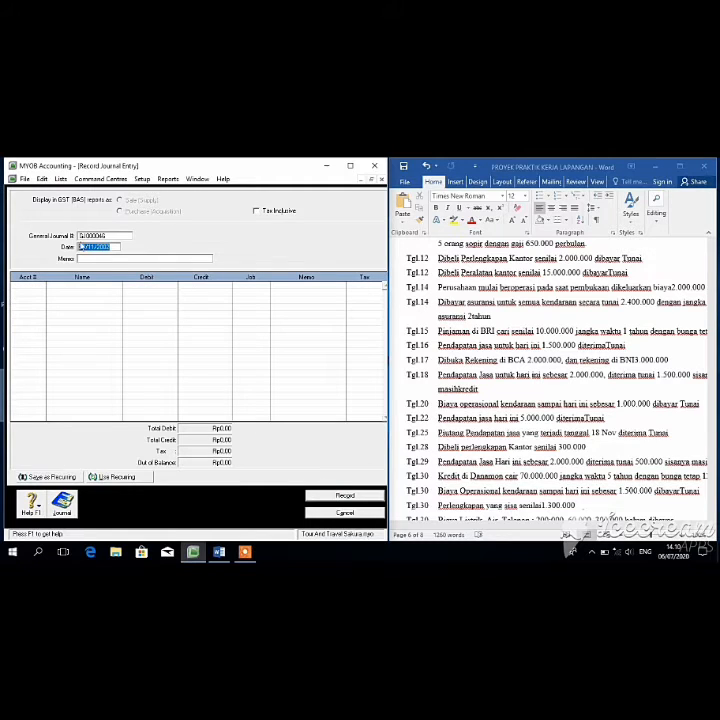
{"action": "left_click", "coordinate": [84, 246]}
{"action": "key", "text": "BackSpace"}
{"action": "type", "text": "5"}
{"action": "key", "text": "Tab"}
{"action": "key", "text": "Tab"}
{"action": "left_click", "coordinate": [41, 286]}
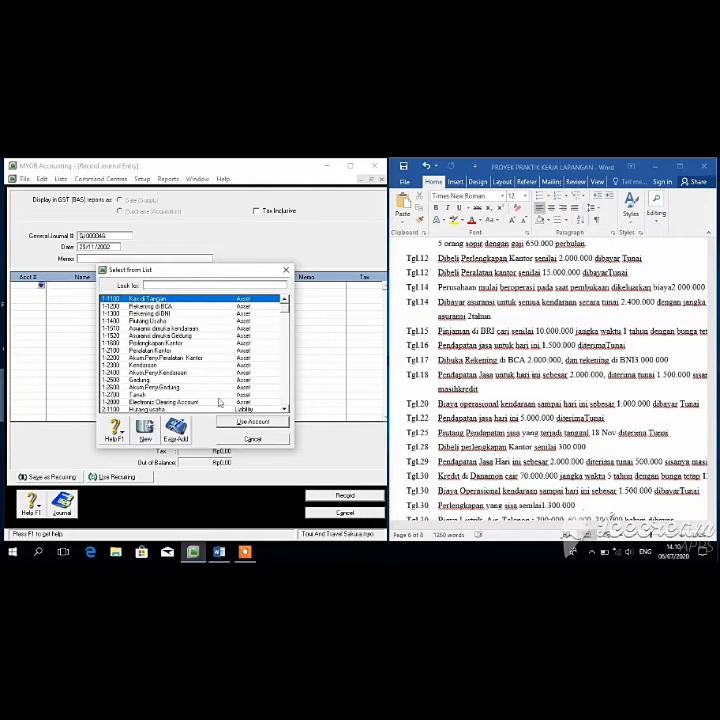
{"action": "left_click", "coordinate": [242, 421]}
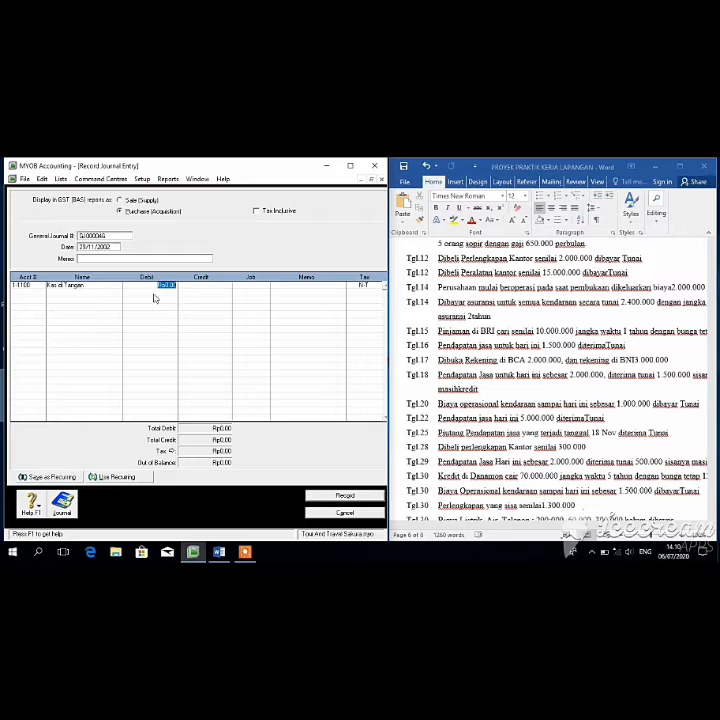
{"action": "type", "text": "500,00"}
{"action": "key", "text": "Tab"}
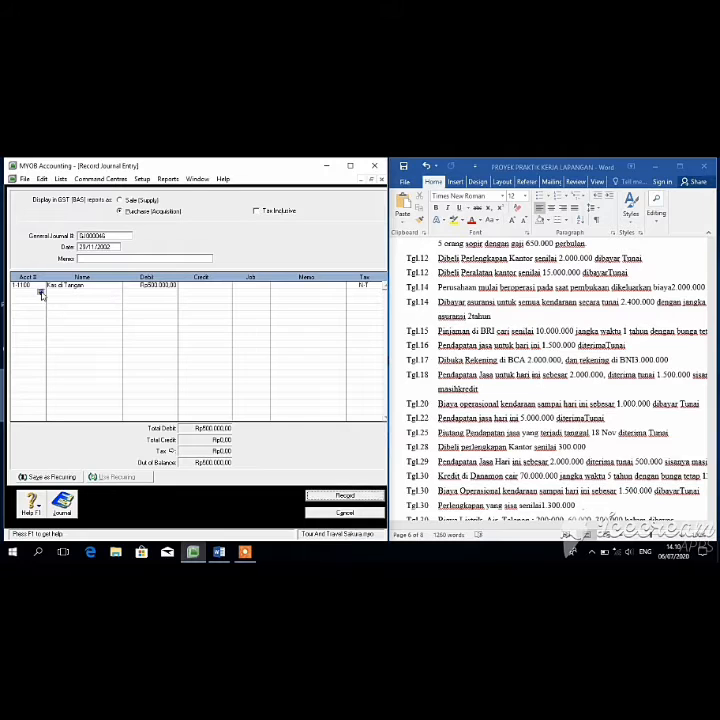
Step: Debit 1-1400 Piutang Usaha Rp1.500.000, accepting the linked receivable warning
{"action": "left_click", "coordinate": [41, 293]}
{"action": "type", "text": "1-1400"}
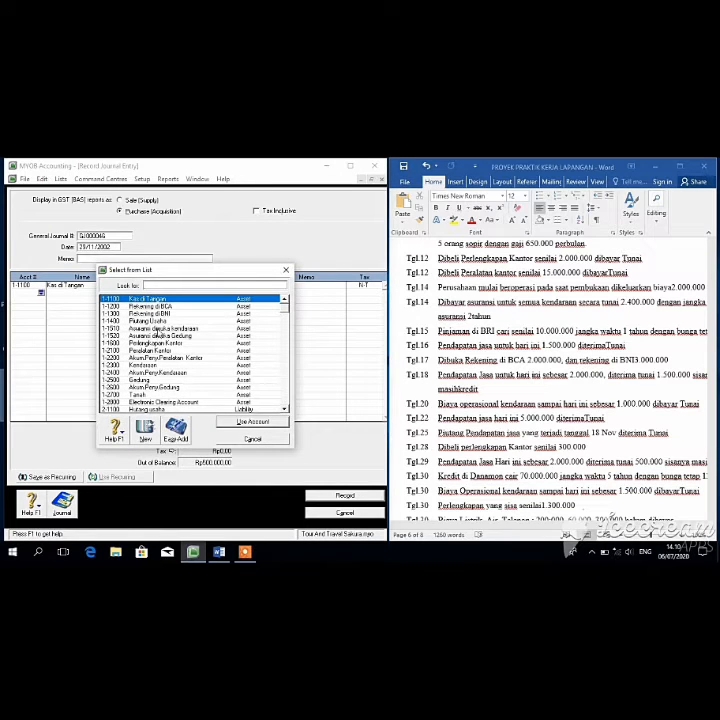
{"action": "left_click", "coordinate": [252, 421]}
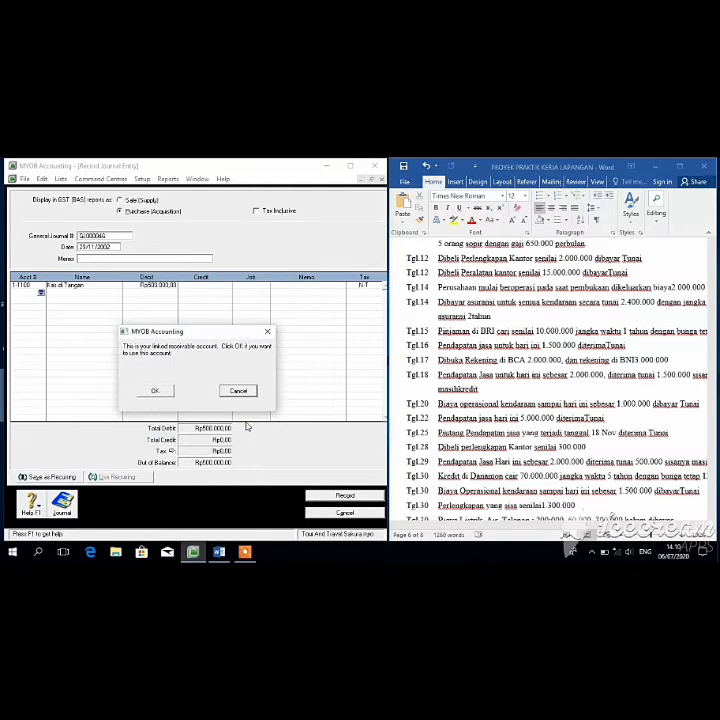
{"action": "left_click", "coordinate": [162, 391]}
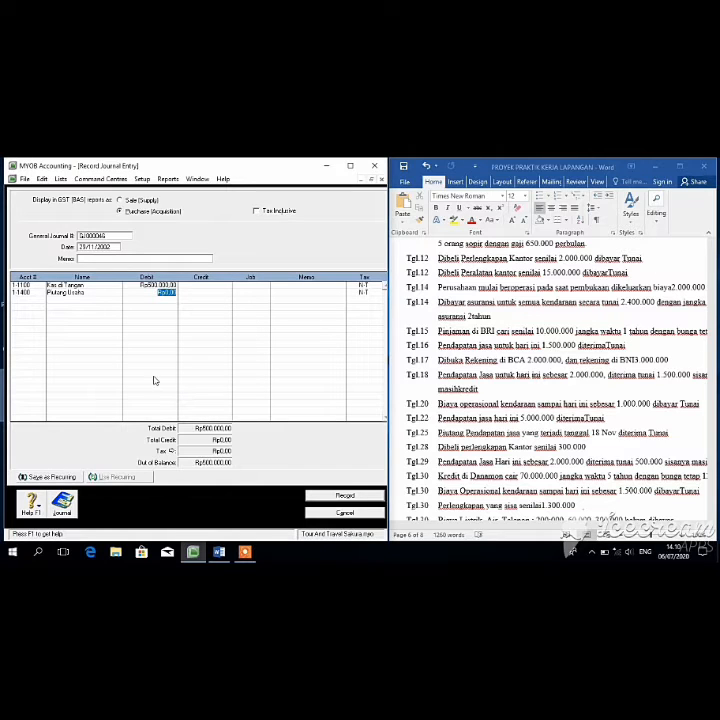
{"action": "type", "text": "1.500.00"}
{"action": "key", "text": "Return"}
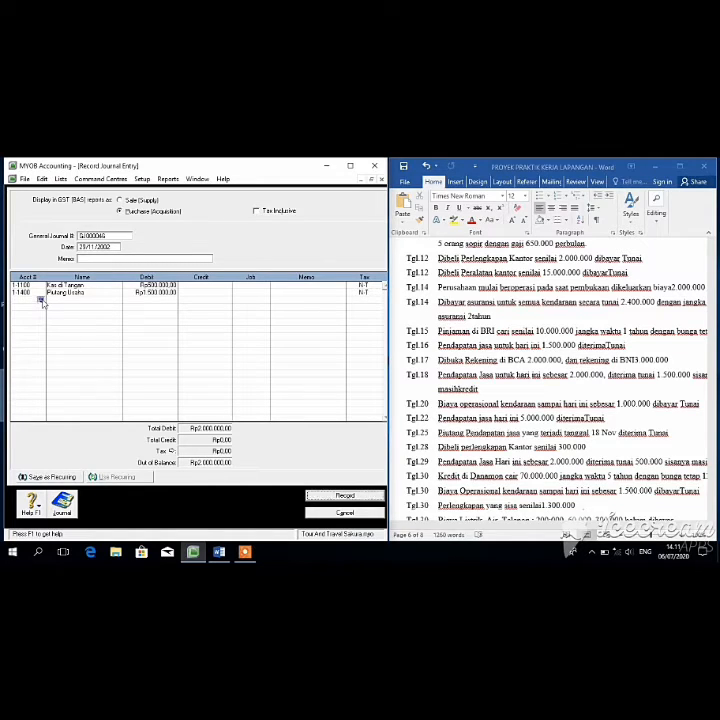
Step: Credit Pendapatan Jasa Rp2.000.000 and record the journal entry
{"action": "left_click", "coordinate": [41, 300]}
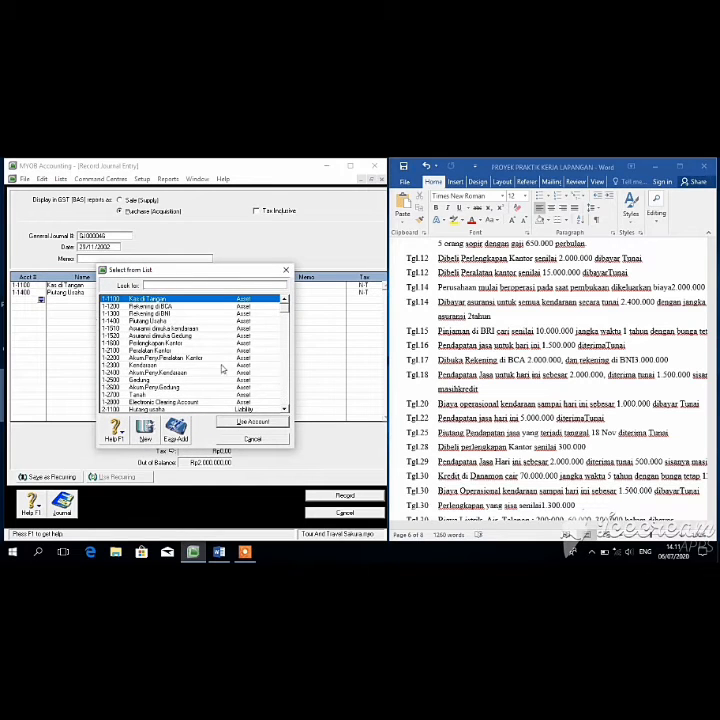
{"action": "scroll", "coordinate": [283, 316], "scroll_direction": "down", "scroll_amount": 5}
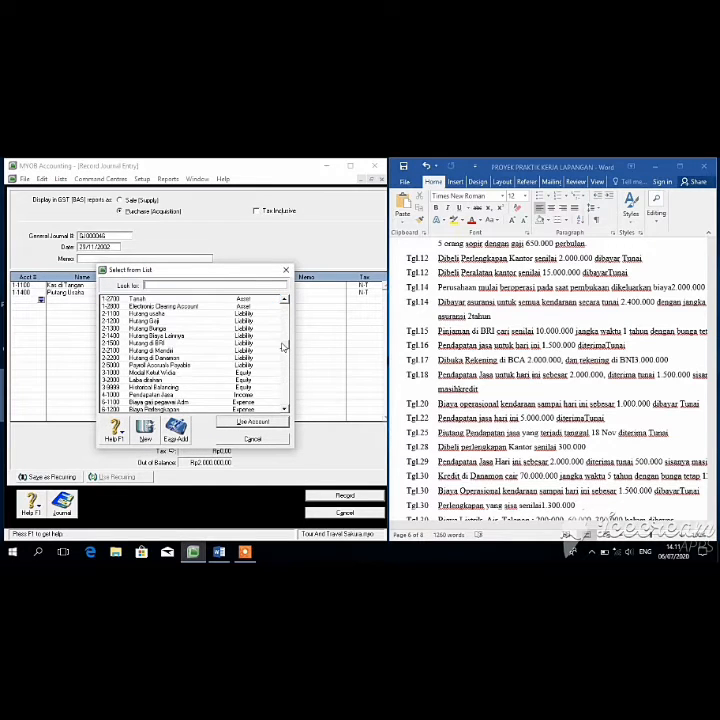
{"action": "left_click", "coordinate": [170, 395]}
{"action": "left_click", "coordinate": [236, 422]}
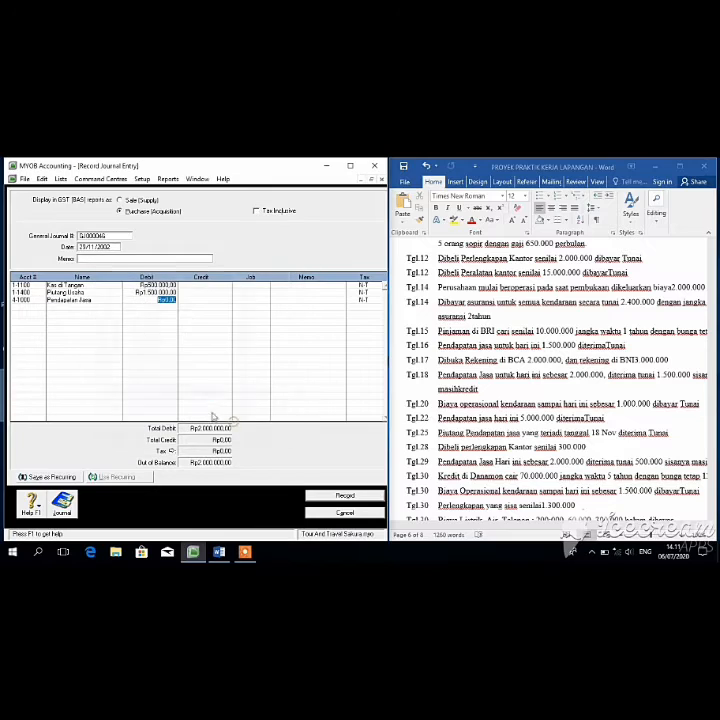
{"action": "left_click", "coordinate": [199, 303]}
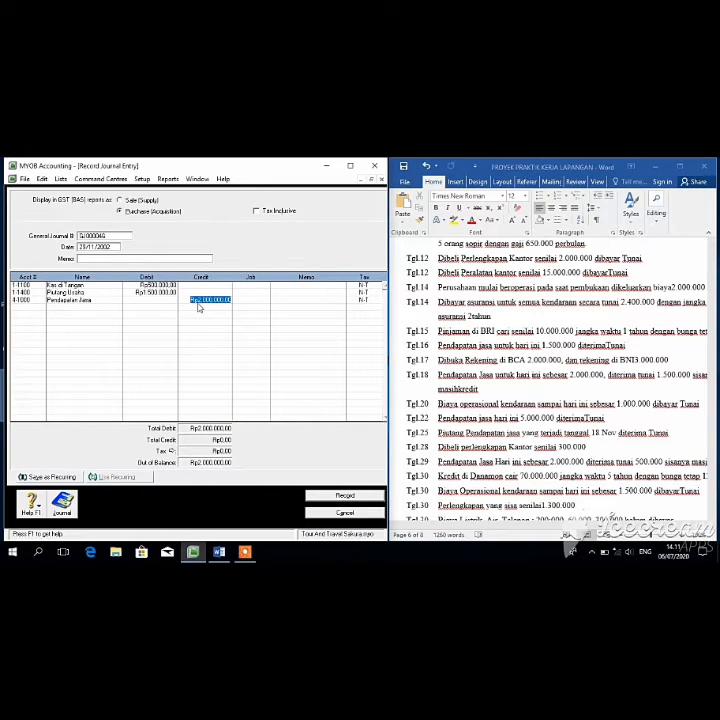
{"action": "left_click", "coordinate": [282, 394]}
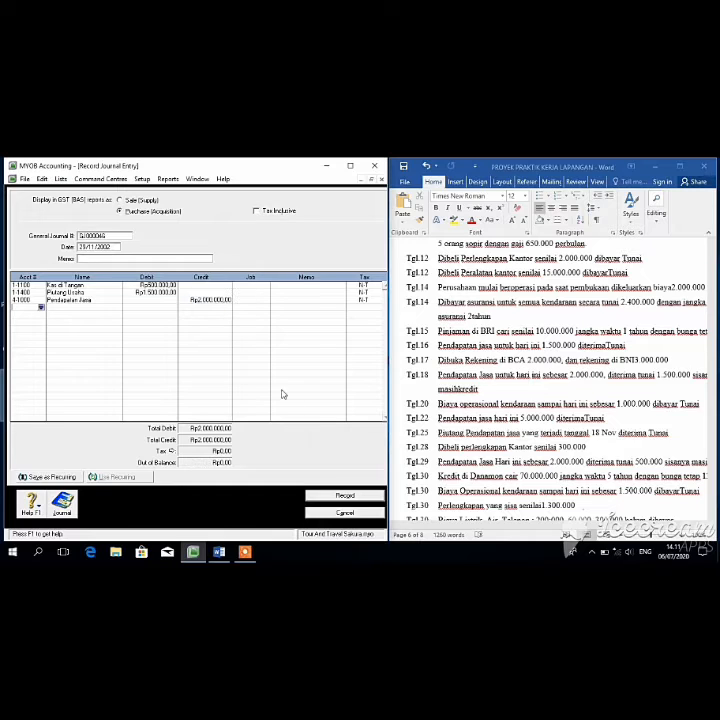
{"action": "left_click", "coordinate": [345, 496]}
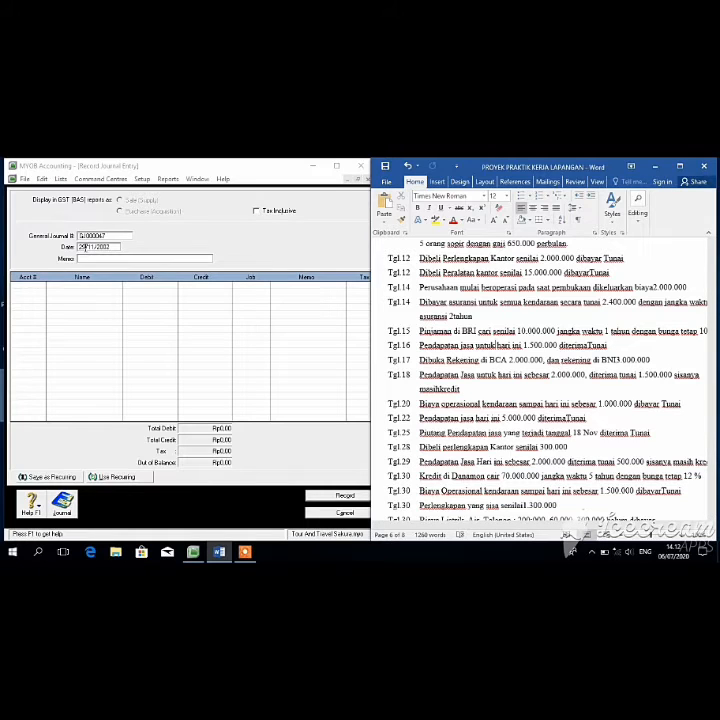
Step: Date the journal 30/11/2002 and debit Kas di Tangan Rp70.000.000
{"action": "left_click", "coordinate": [84, 247]}
{"action": "type", "text": "1/2"}
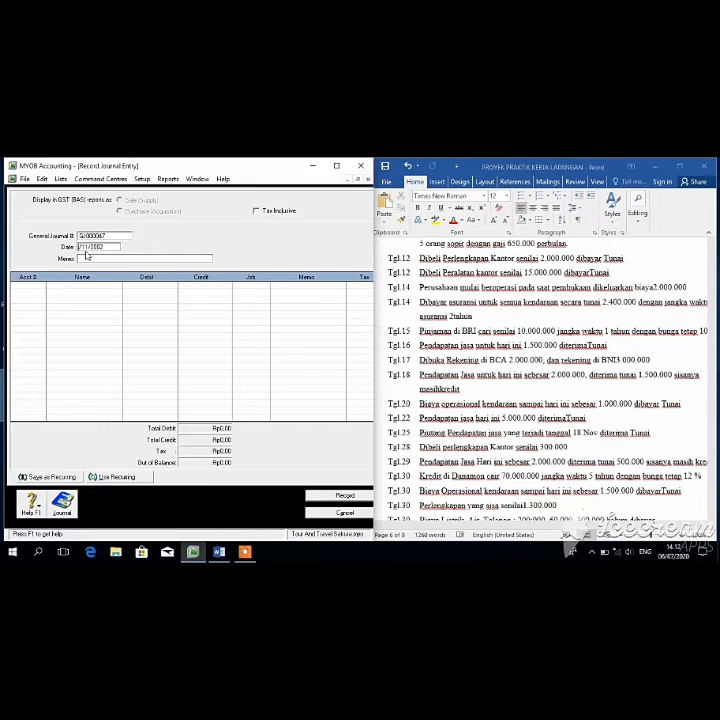
{"action": "type", "text": "0"}
{"action": "left_click", "coordinate": [38, 283]}
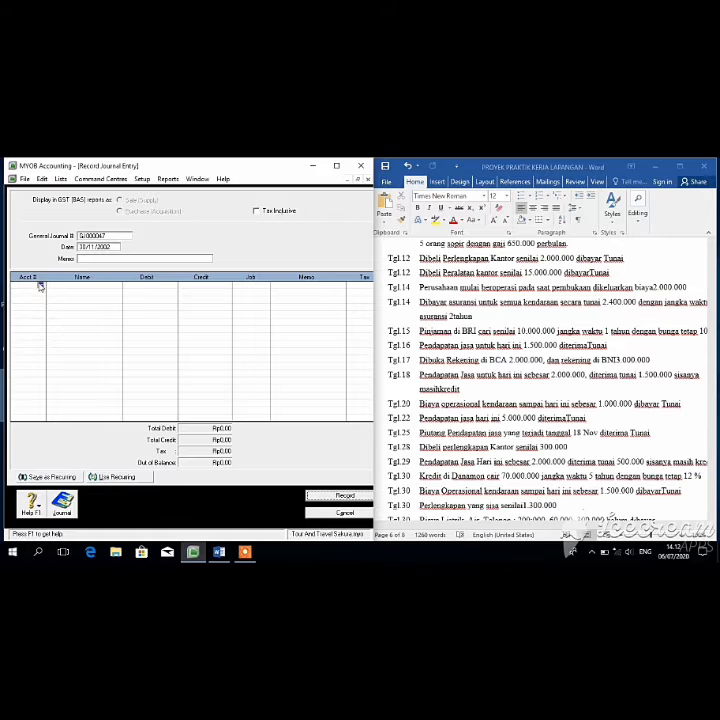
{"action": "left_click", "coordinate": [39, 283]}
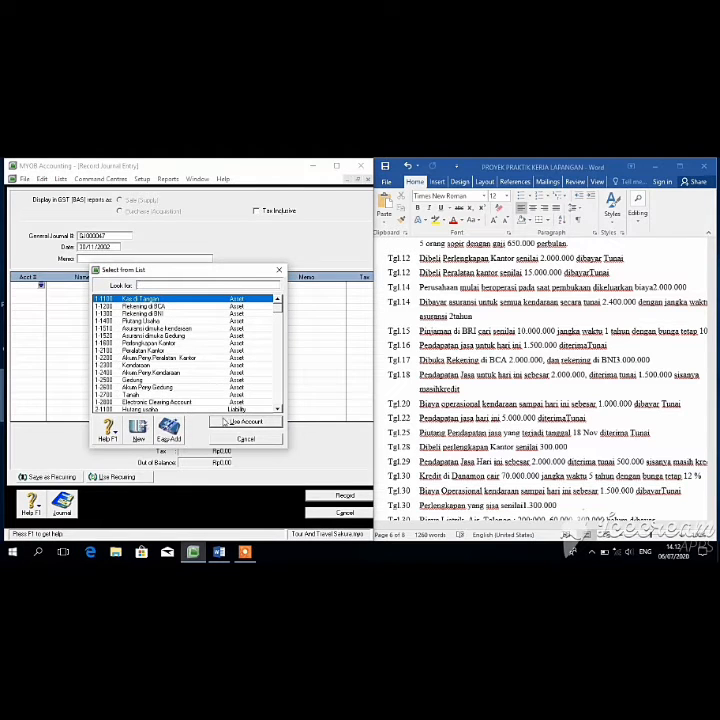
{"action": "left_click", "coordinate": [240, 421]}
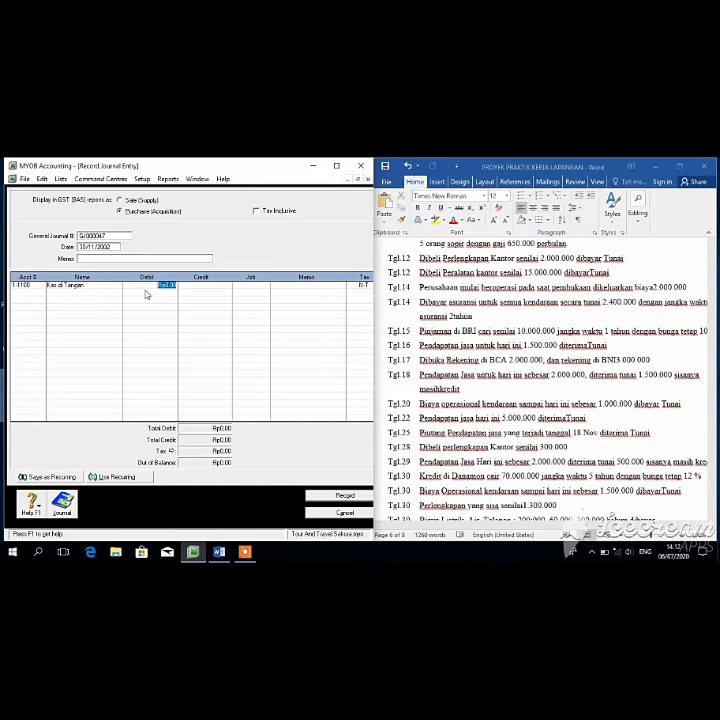
{"action": "type", "text": "1"}
{"action": "type", "text": "0000000"}
{"action": "key", "text": "Tab"}
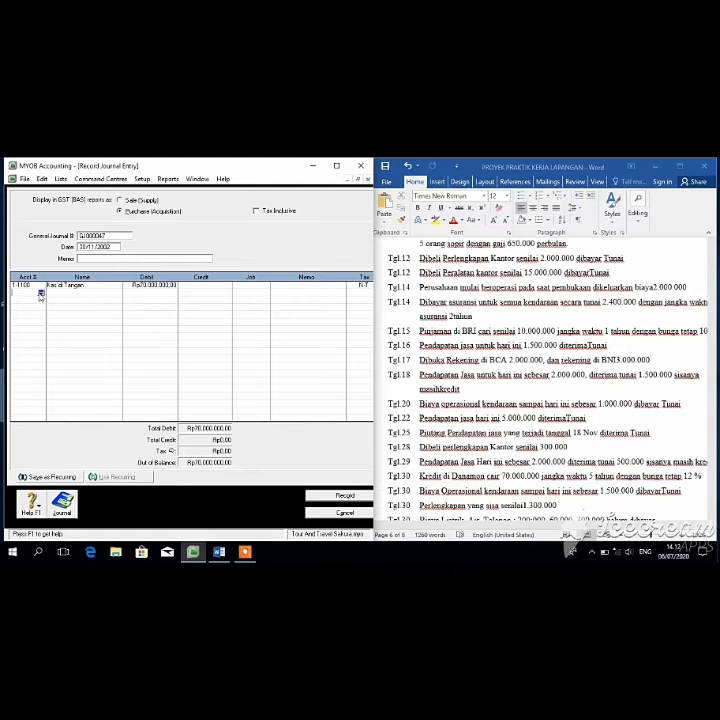
Step: Credit 2-2200 Hutang di Danamon Rp70.000.000 and record the entry
{"action": "left_click", "coordinate": [41, 294]}
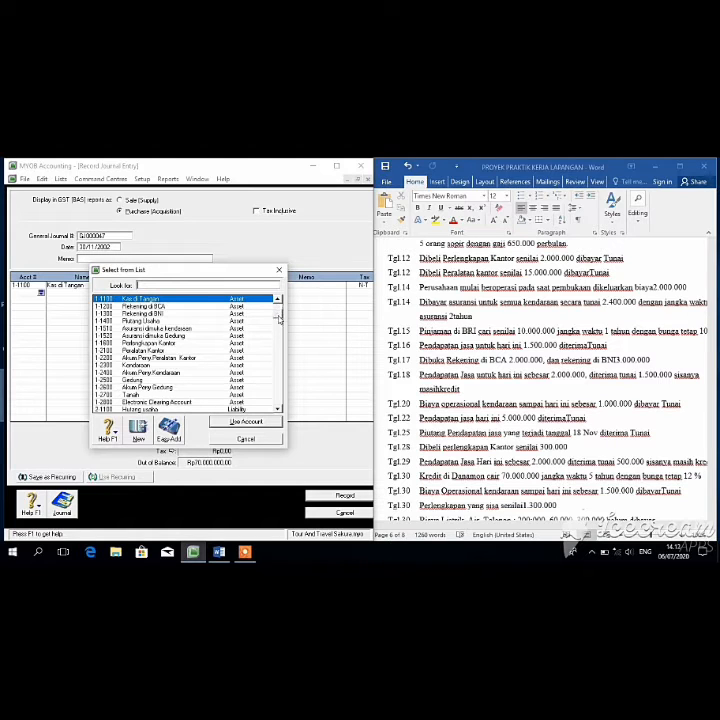
{"action": "scroll", "coordinate": [279, 318], "scroll_direction": "down", "scroll_amount": 3}
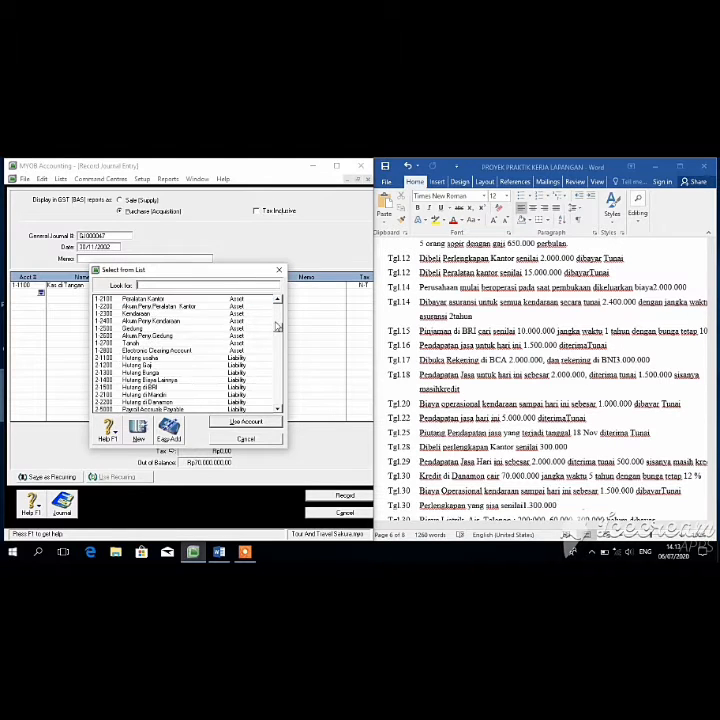
{"action": "left_click", "coordinate": [181, 402]}
{"action": "key", "text": "Return"}
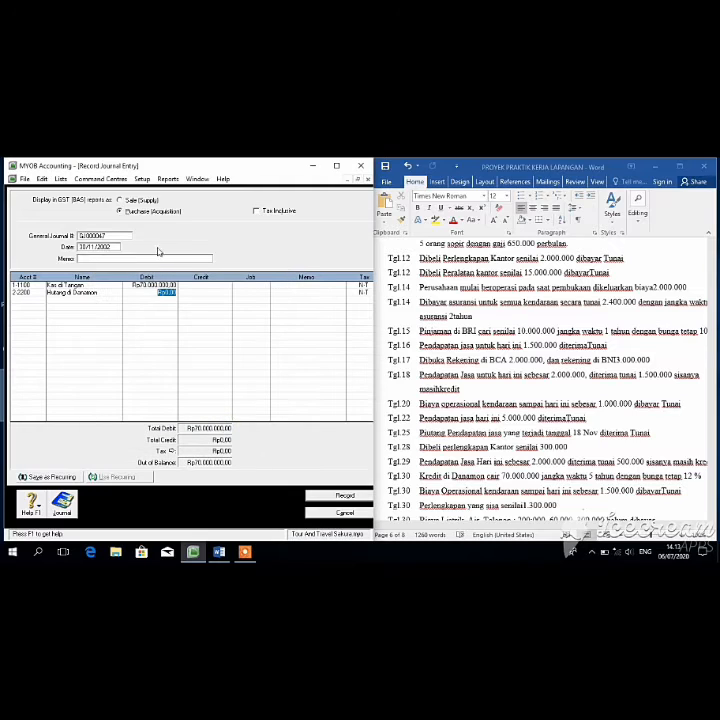
{"action": "left_click", "coordinate": [207, 295]}
{"action": "left_click", "coordinate": [210, 311]}
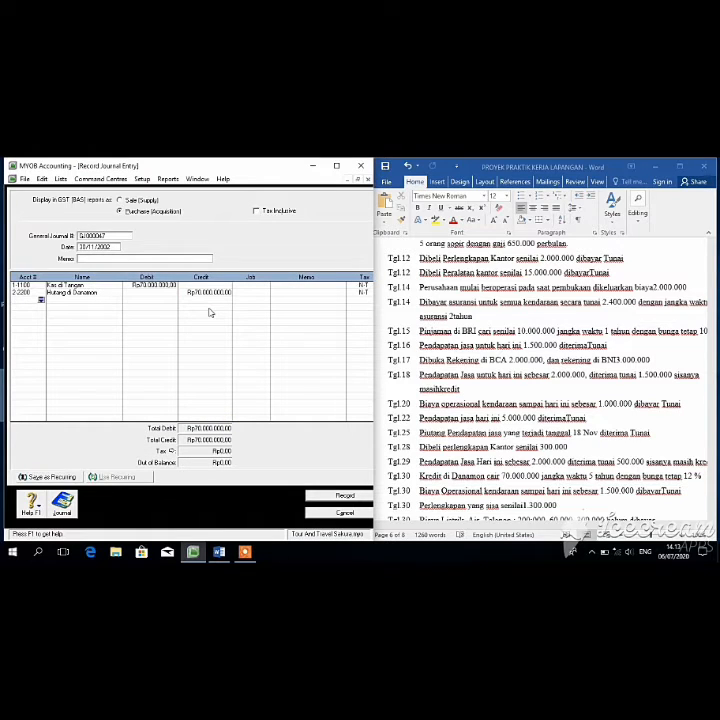
{"action": "left_click", "coordinate": [345, 496]}
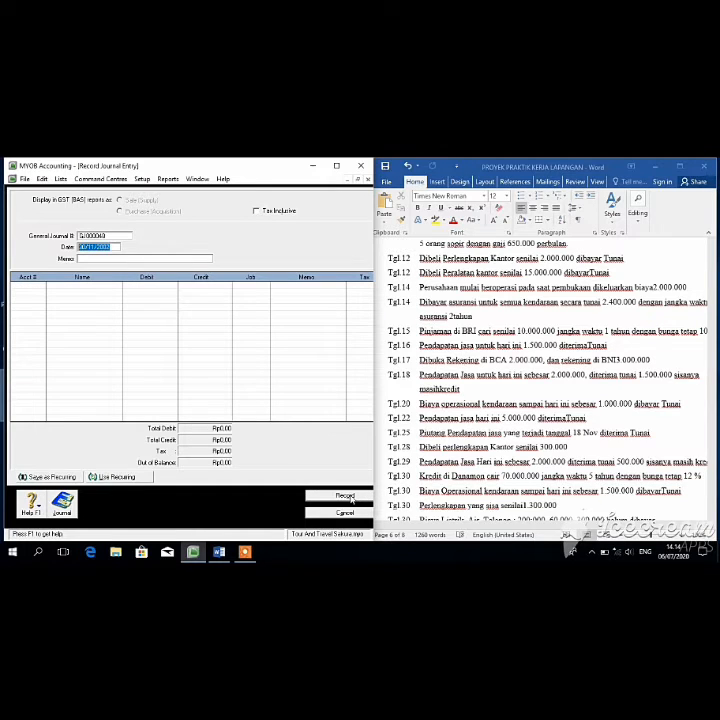
Step: Review the next transaction in the Word document, then return to the journal keeping the 30/11/2002 date
{"action": "left_click", "coordinate": [712, 390]}
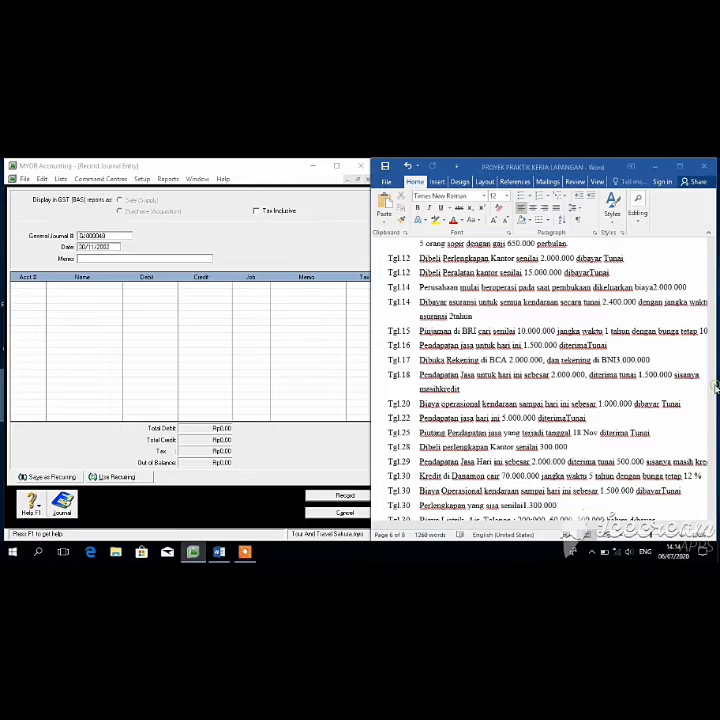
{"action": "left_click_drag", "start_coordinate": [712, 437], "coordinate": [712, 450]}
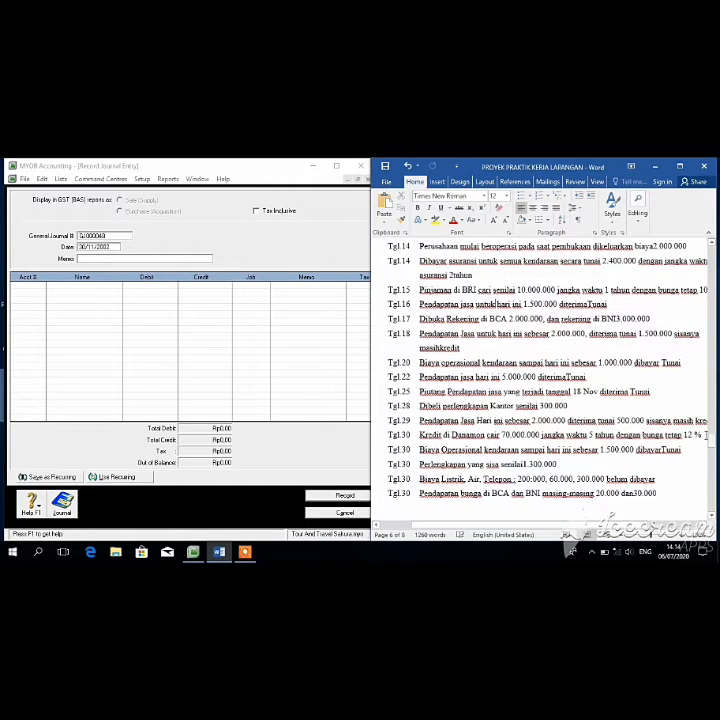
{"action": "left_click", "coordinate": [84, 238]}
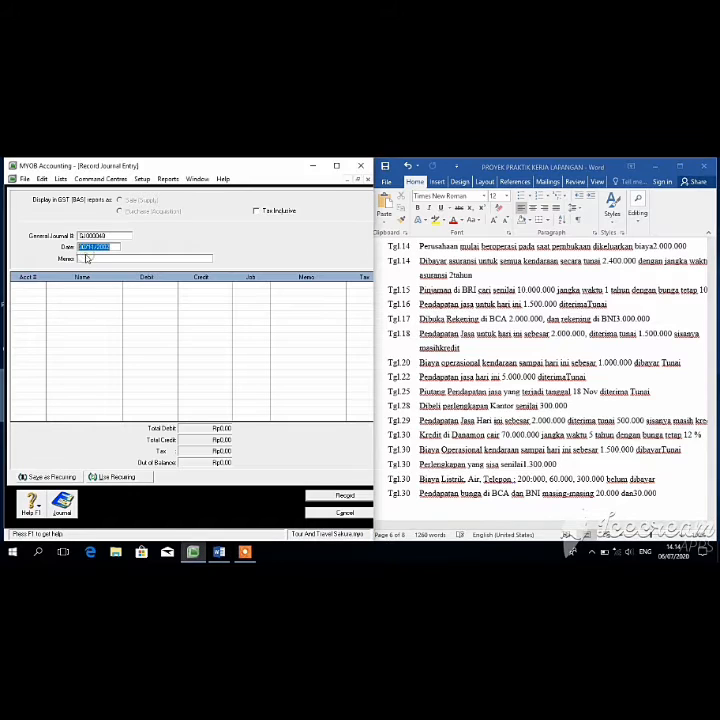
{"action": "key", "text": "Tab"}
{"action": "key", "text": "Tab"}
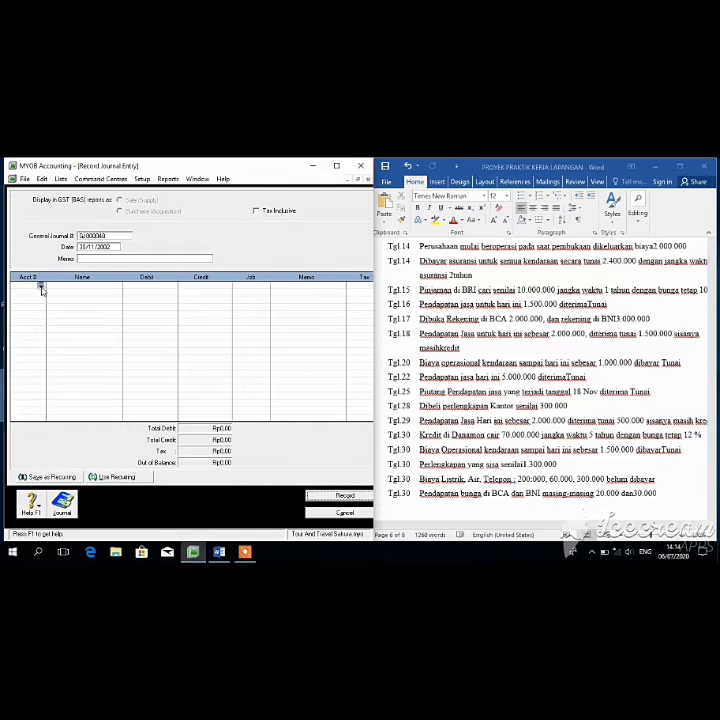
Step: Debit 6-2500 Biaya Operasional Kendaraan Rp1.500.000 on the first journal line
{"action": "left_click", "coordinate": [41, 285]}
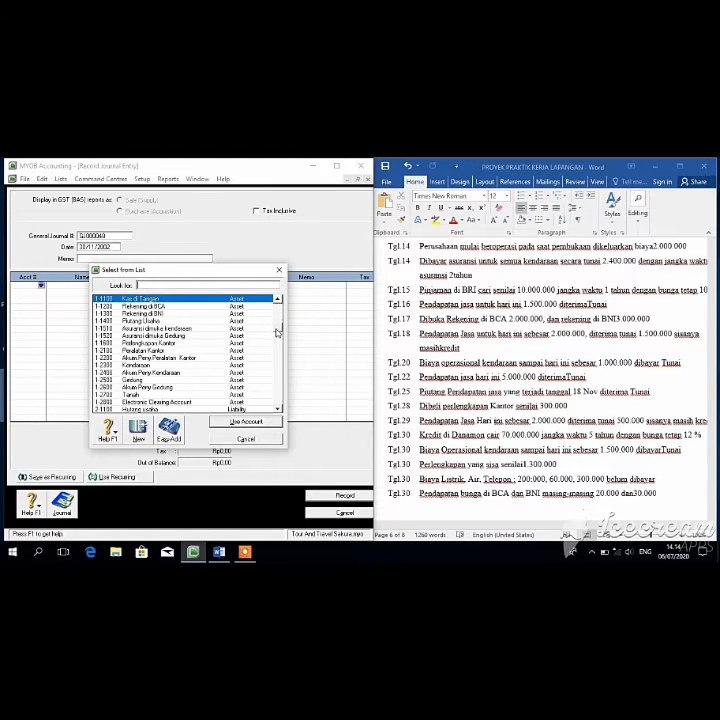
{"action": "left_click_drag", "start_coordinate": [277, 315], "coordinate": [276, 344]}
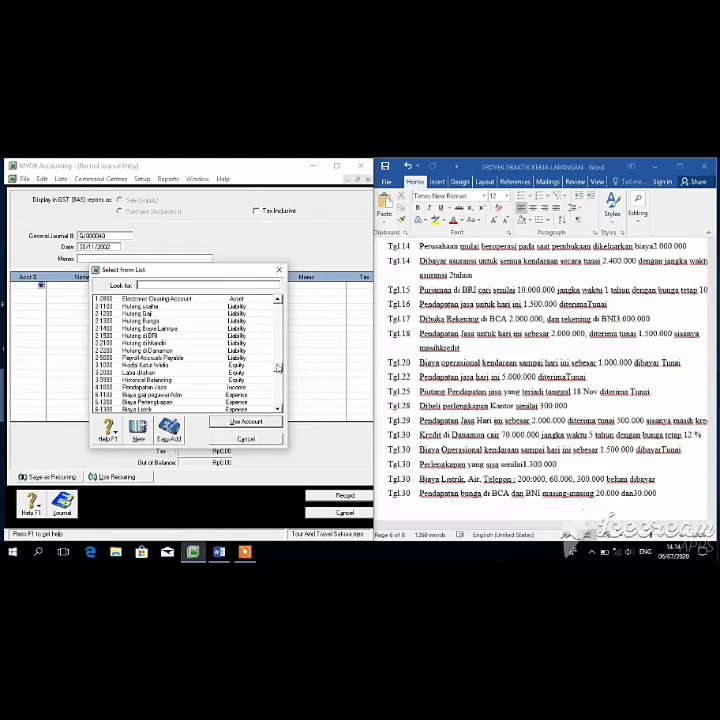
{"action": "scroll", "coordinate": [279, 379], "scroll_direction": "down", "scroll_amount": 4}
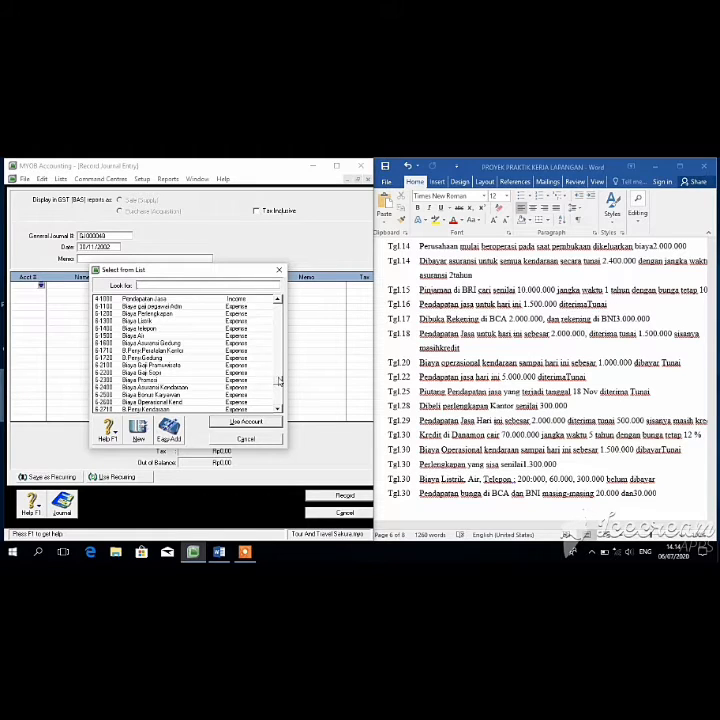
{"action": "type", "text": "6-2500"}
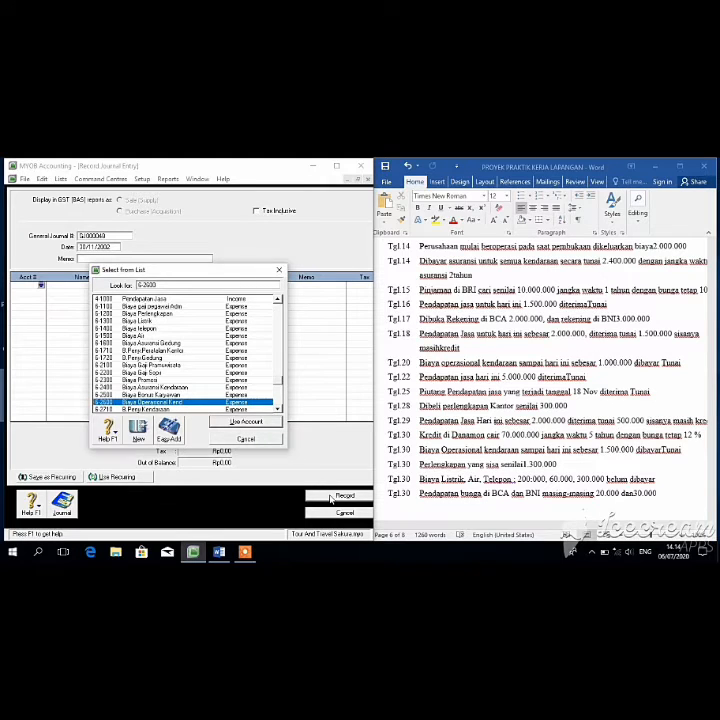
{"action": "left_click", "coordinate": [267, 426]}
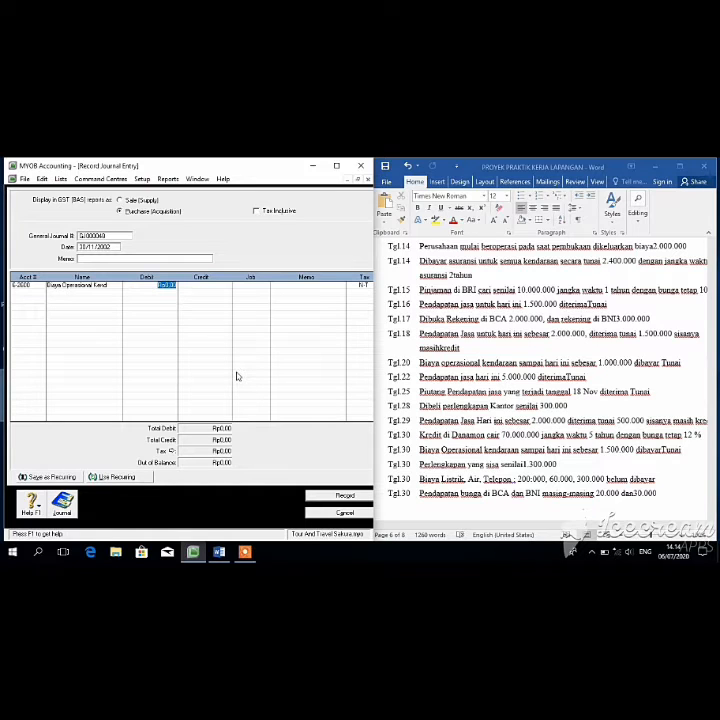
{"action": "type", "text": "1"}
{"action": "type", "text": "500.000,00"}
{"action": "key", "text": "Return"}
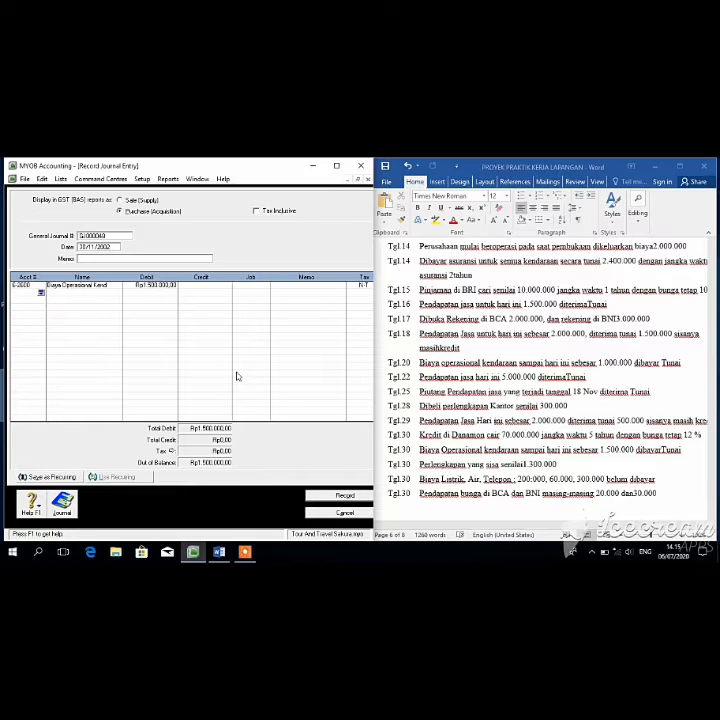
Step: Put account 4-1000 Pendapatan Jasa on the second journal line
{"action": "left_click", "coordinate": [41, 292]}
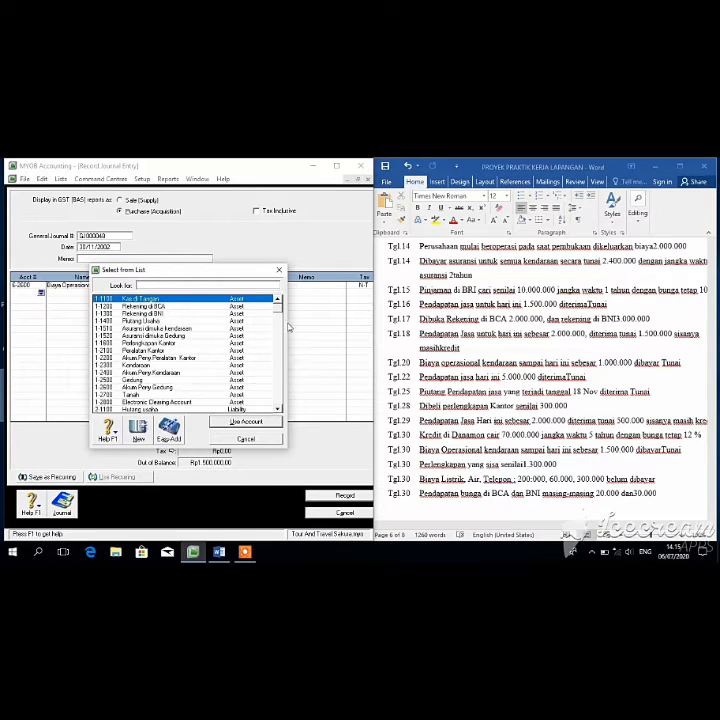
{"action": "scroll", "coordinate": [280, 331], "scroll_direction": "down", "scroll_amount": 3}
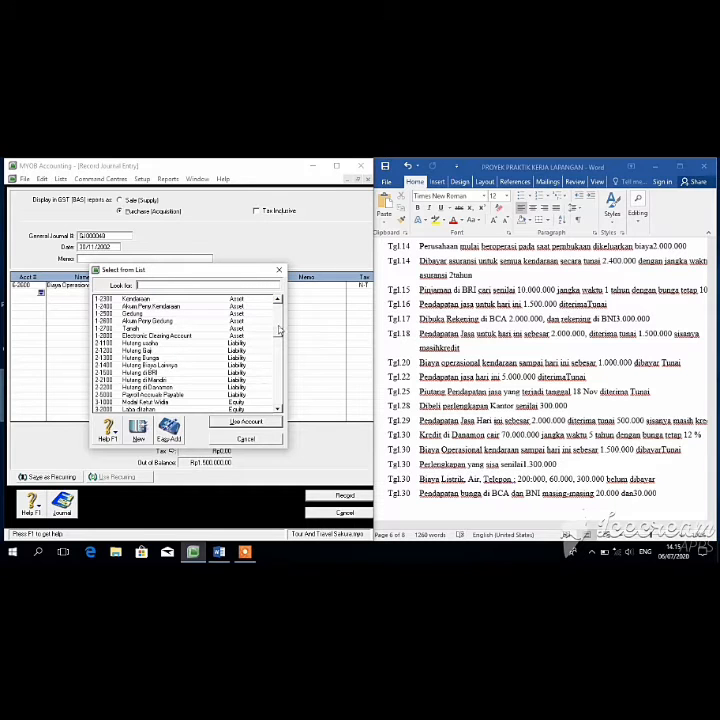
{"action": "scroll", "coordinate": [280, 331], "scroll_direction": "down", "scroll_amount": 2}
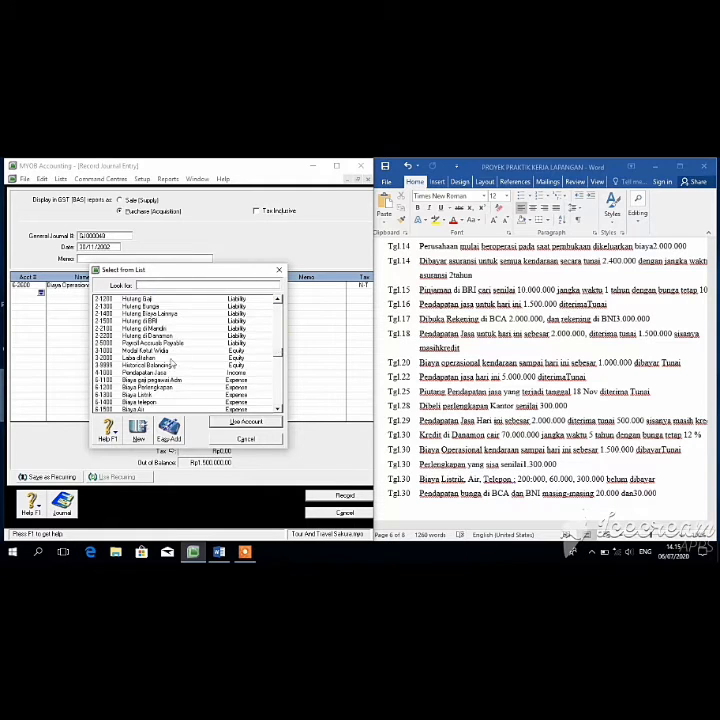
{"action": "left_click", "coordinate": [163, 372]}
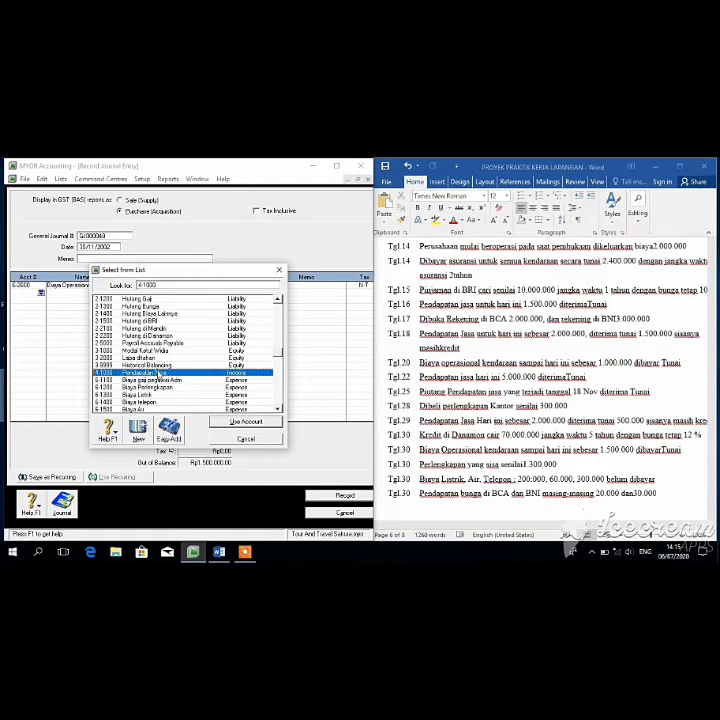
{"action": "left_click", "coordinate": [240, 422]}
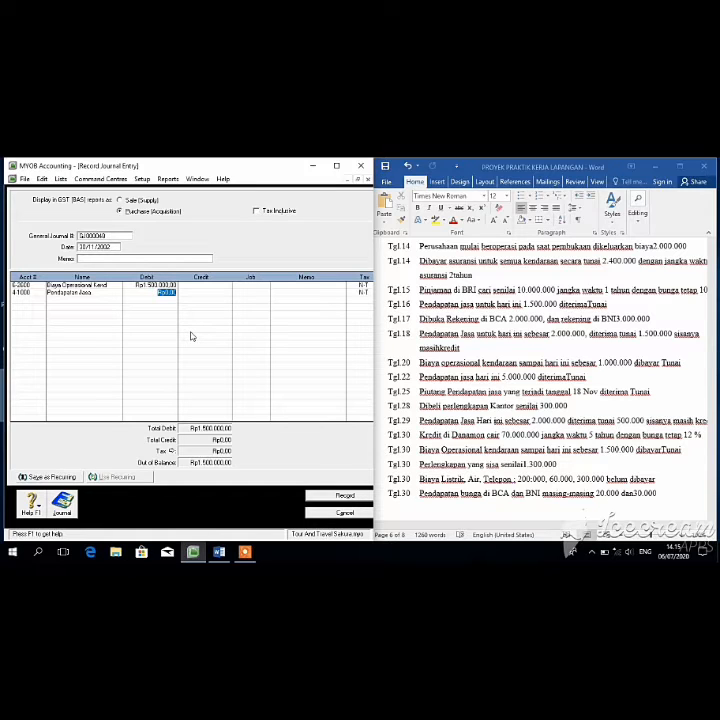
Step: Credit 4-1000 Pendapatan Jasa Rp1.500.000,00 to balance the journal, then record it
{"action": "left_click", "coordinate": [203, 292]}
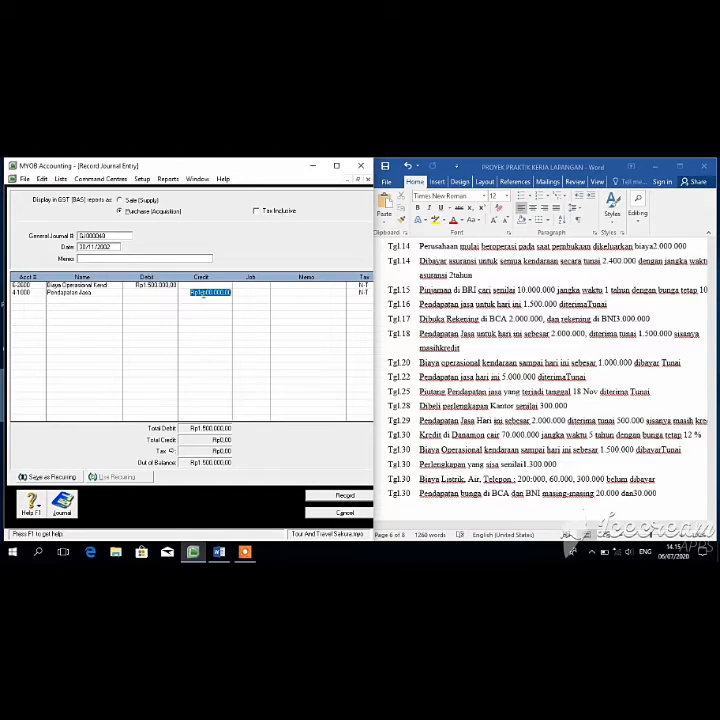
{"action": "left_click", "coordinate": [332, 494]}
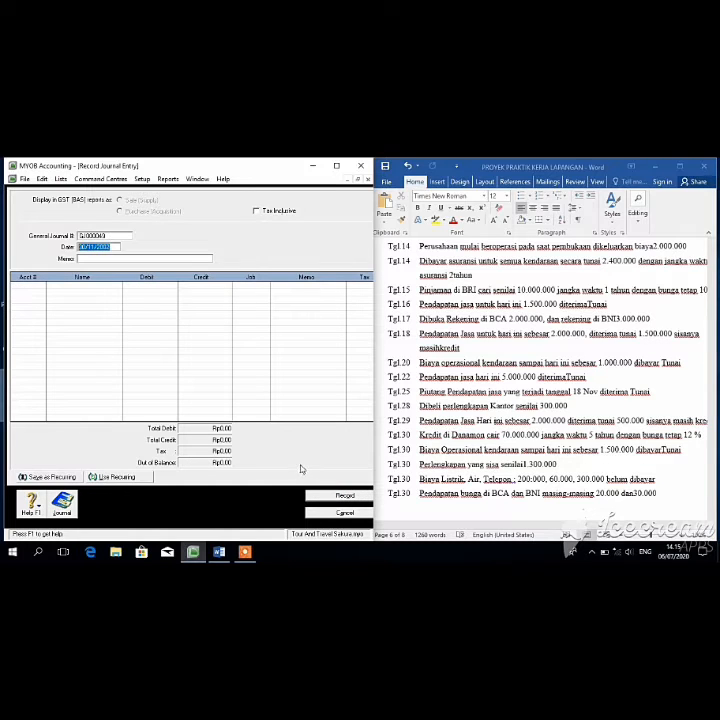
Step: Debit 6-1200 Biaya Perlengkapan Rp1.000.000,00 on the first journal line
{"action": "left_click", "coordinate": [39, 287]}
{"action": "left_click", "coordinate": [41, 285]}
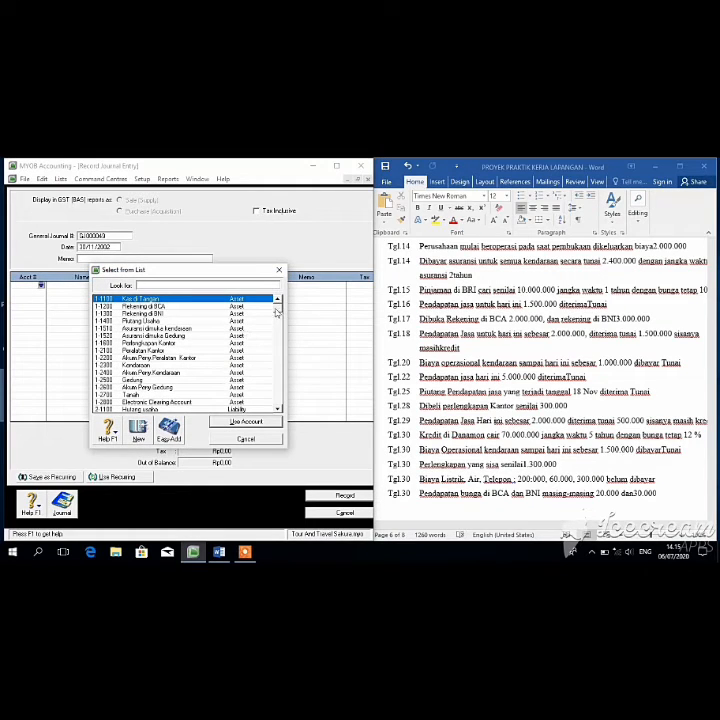
{"action": "scroll", "coordinate": [277, 340], "scroll_direction": "down", "scroll_amount": 4}
{"action": "scroll", "coordinate": [276, 345], "scroll_direction": "up", "scroll_amount": 3}
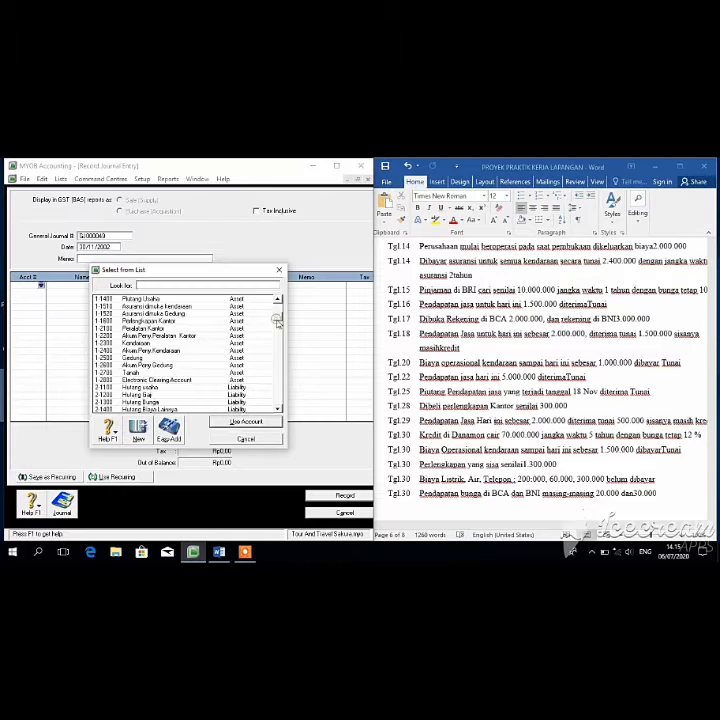
{"action": "left_click_drag", "start_coordinate": [278, 320], "coordinate": [278, 348]}
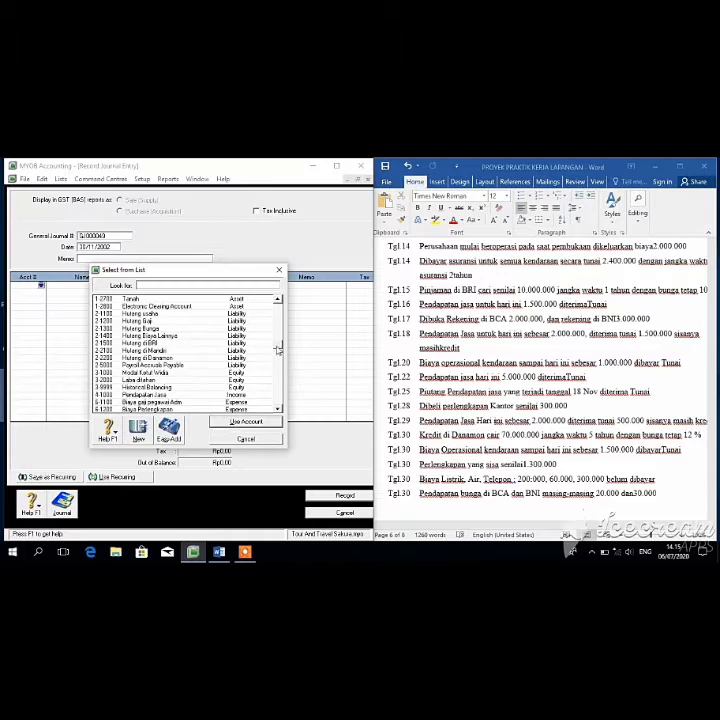
{"action": "type", "text": "61200"}
{"action": "left_click", "coordinate": [226, 425]}
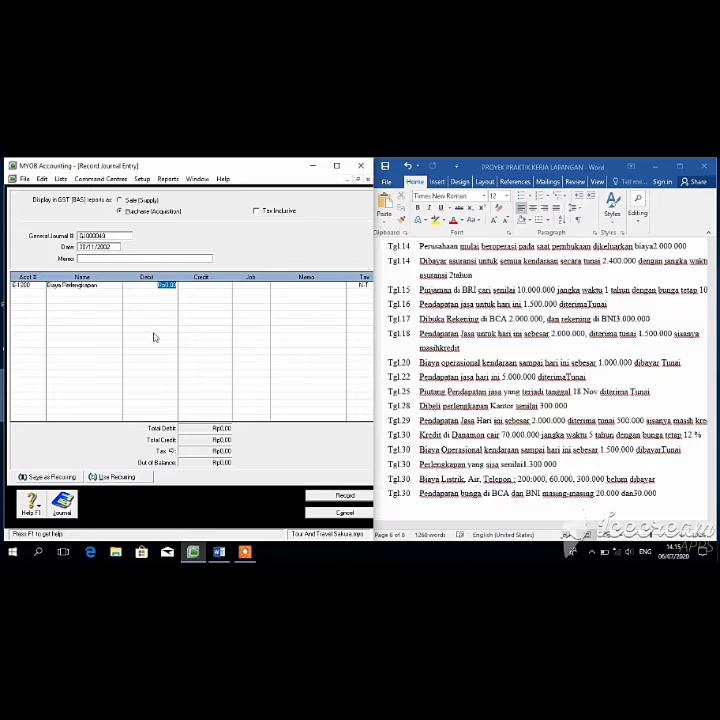
{"action": "type", "text": "1000000"}
{"action": "key", "text": "Tab"}
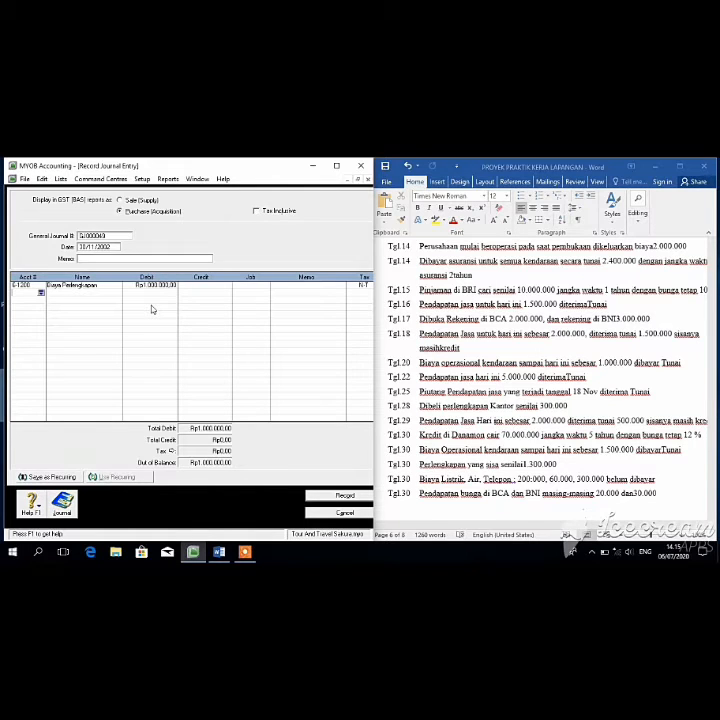
Step: Credit 1-1600 Perlengkapan Kantor Rp1.000.000,00 and record the supplies journal
{"action": "left_click", "coordinate": [43, 293]}
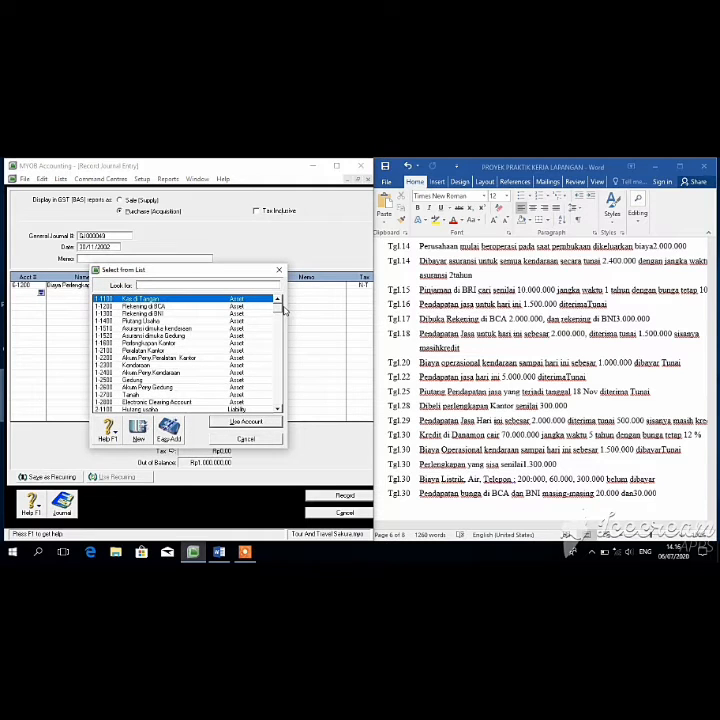
{"action": "left_click", "coordinate": [204, 343]}
{"action": "left_click", "coordinate": [240, 421]}
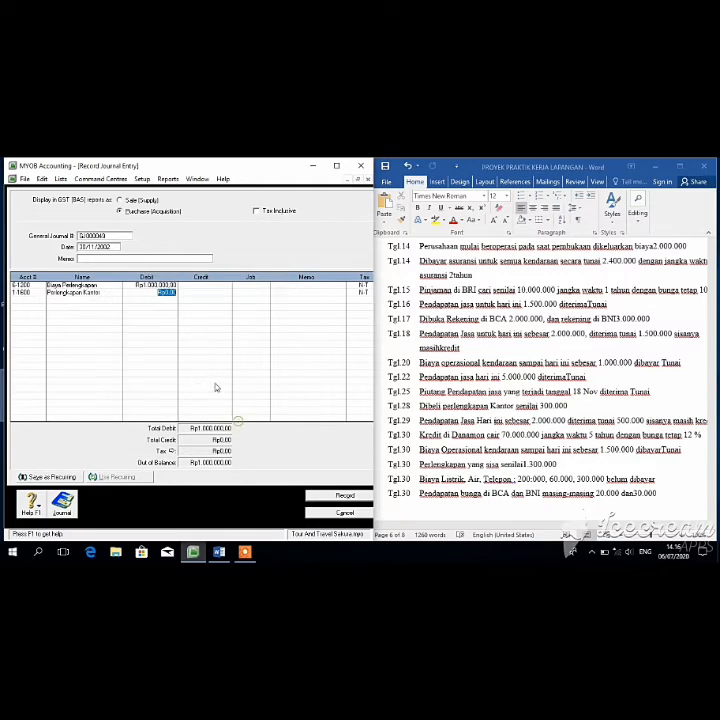
{"action": "left_click", "coordinate": [198, 299]}
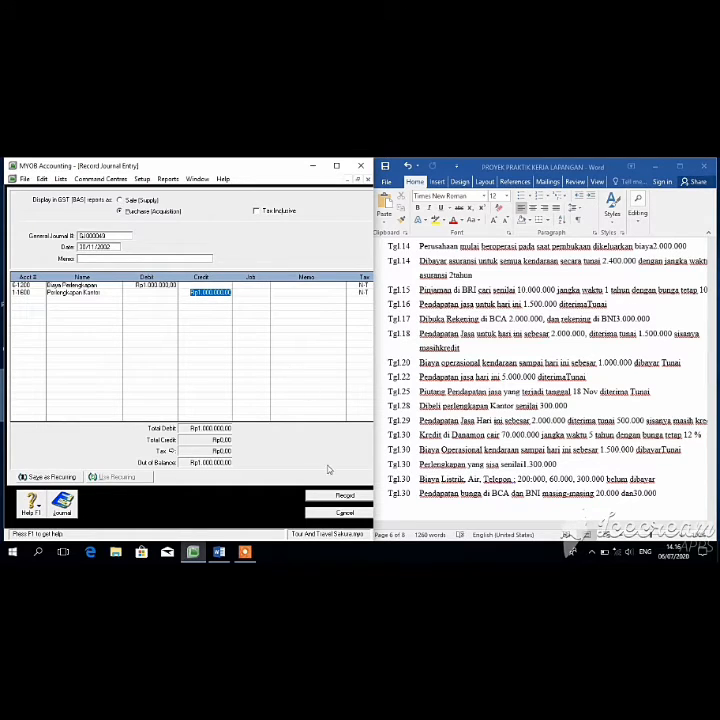
{"action": "left_click", "coordinate": [336, 496]}
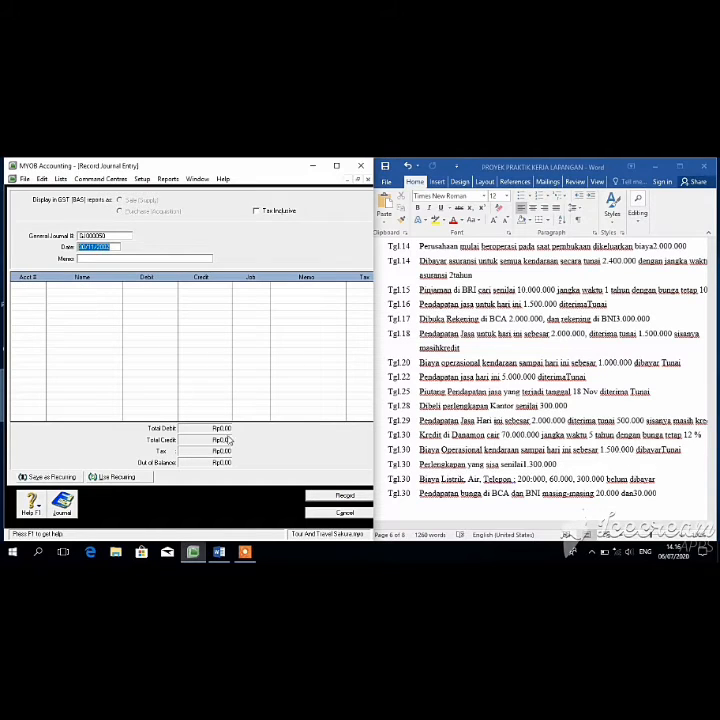
Step: Debit 6-1300 Biaya Listrik Rp200.000 on the first journal line
{"action": "key", "text": "Tab"}
{"action": "left_click", "coordinate": [42, 286]}
{"action": "left_click", "coordinate": [41, 285]}
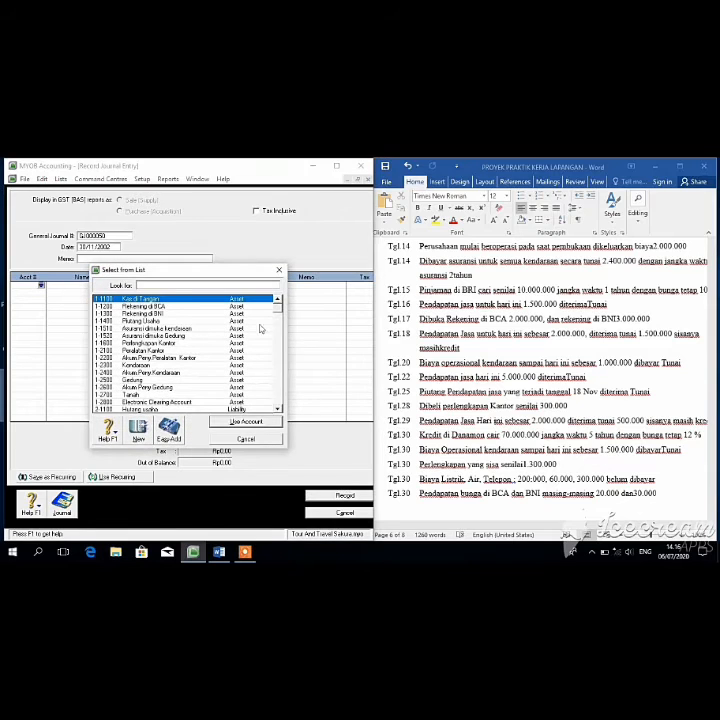
{"action": "scroll", "coordinate": [282, 344], "scroll_direction": "down", "scroll_amount": 4}
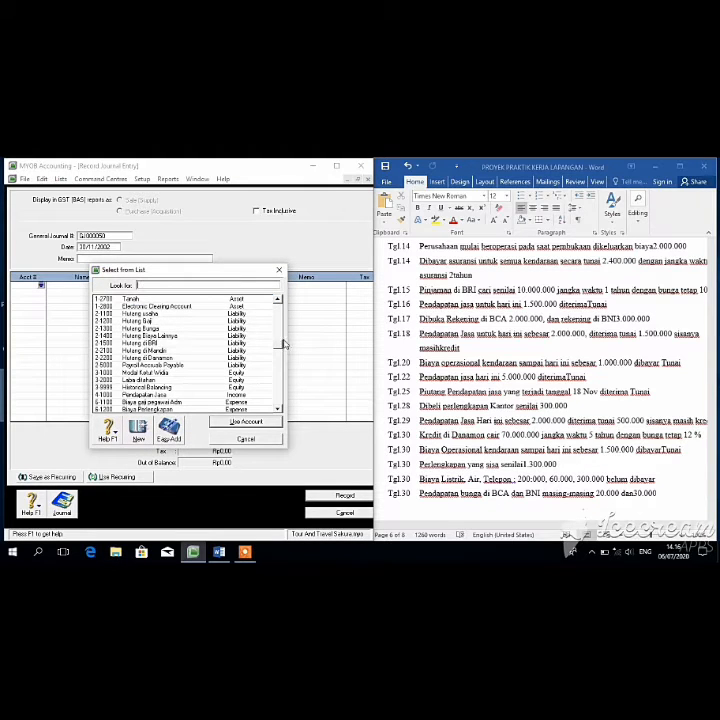
{"action": "scroll", "coordinate": [282, 355], "scroll_direction": "down", "scroll_amount": 2}
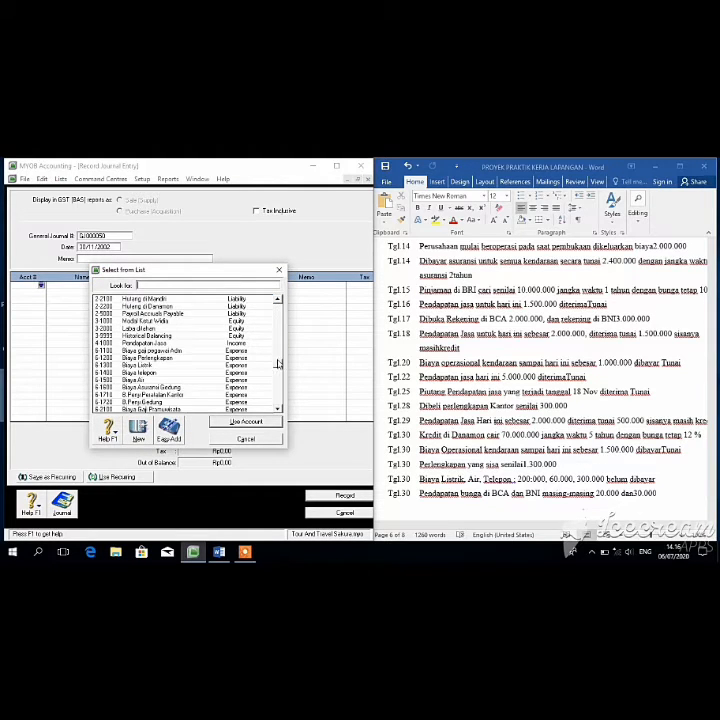
{"action": "left_click", "coordinate": [181, 366]}
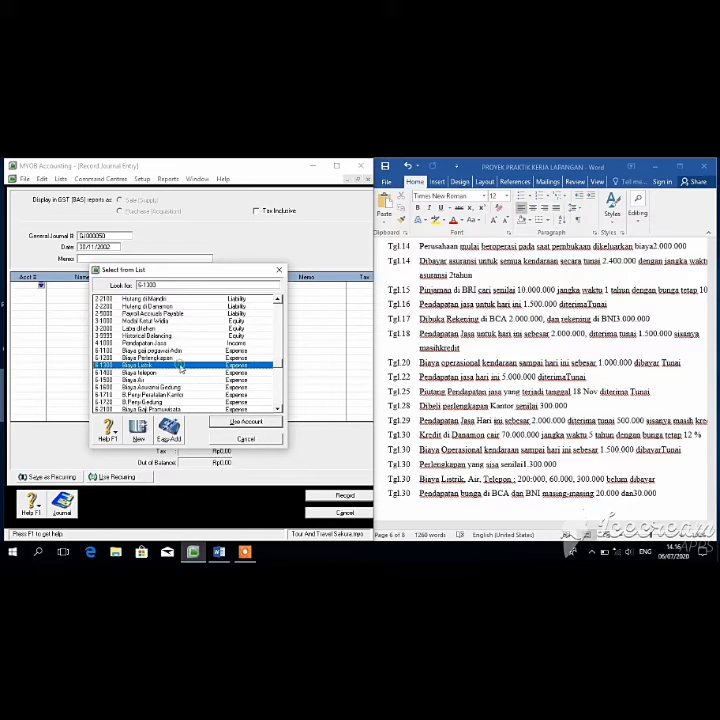
{"action": "left_click", "coordinate": [222, 422]}
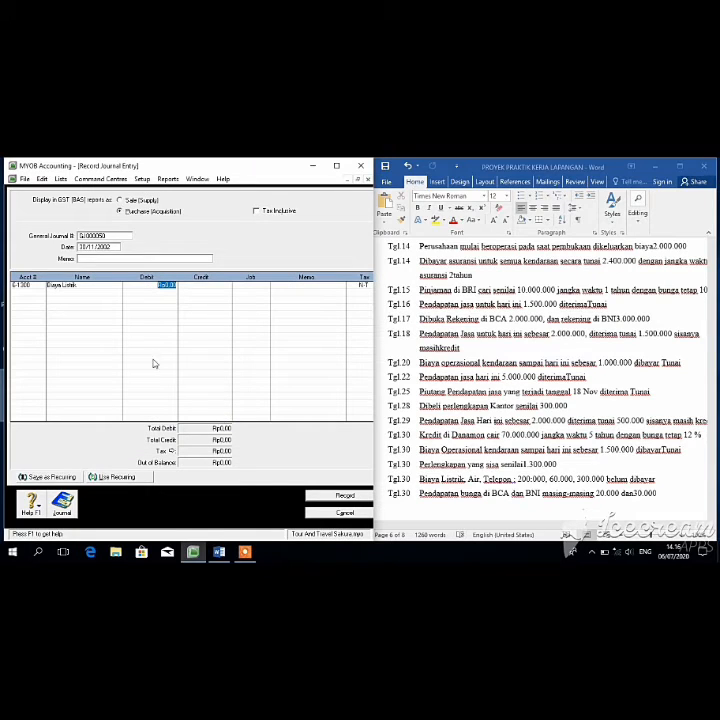
{"action": "type", "text": "4"}
{"action": "key", "text": "Return"}
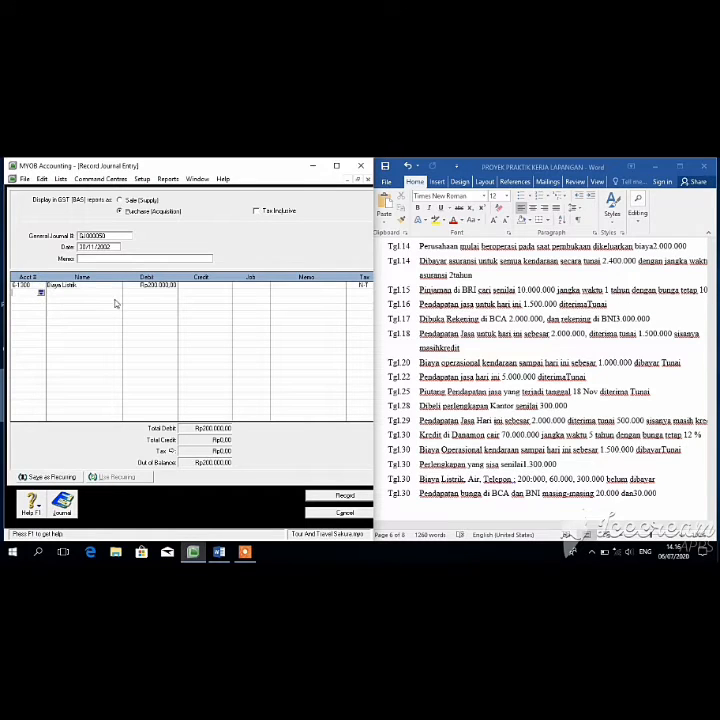
Step: Debit 6-1500 Biaya Air Rp60.000 and 6-1400 Biaya telepon Rp300.000
{"action": "left_click", "coordinate": [41, 291]}
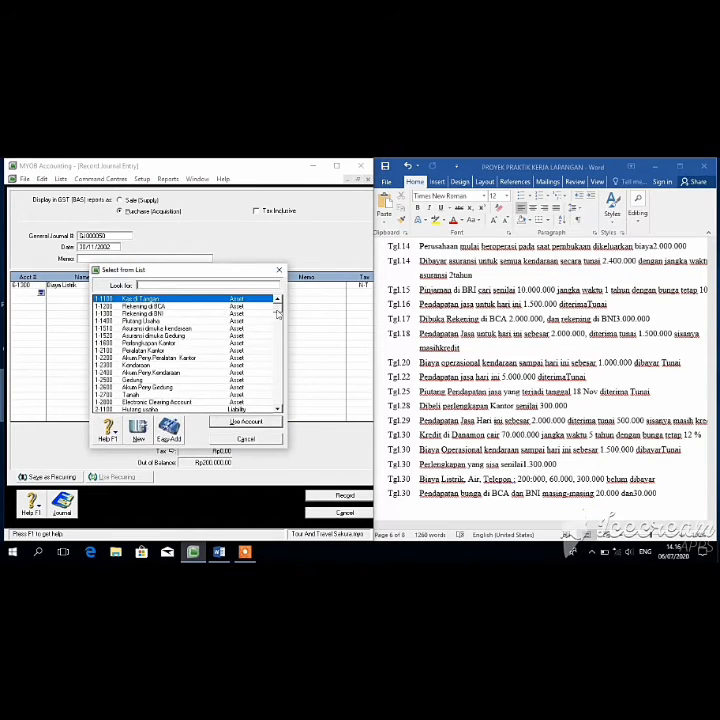
{"action": "left_click_drag", "start_coordinate": [278, 310], "coordinate": [281, 358]}
{"action": "left_click", "coordinate": [190, 402]}
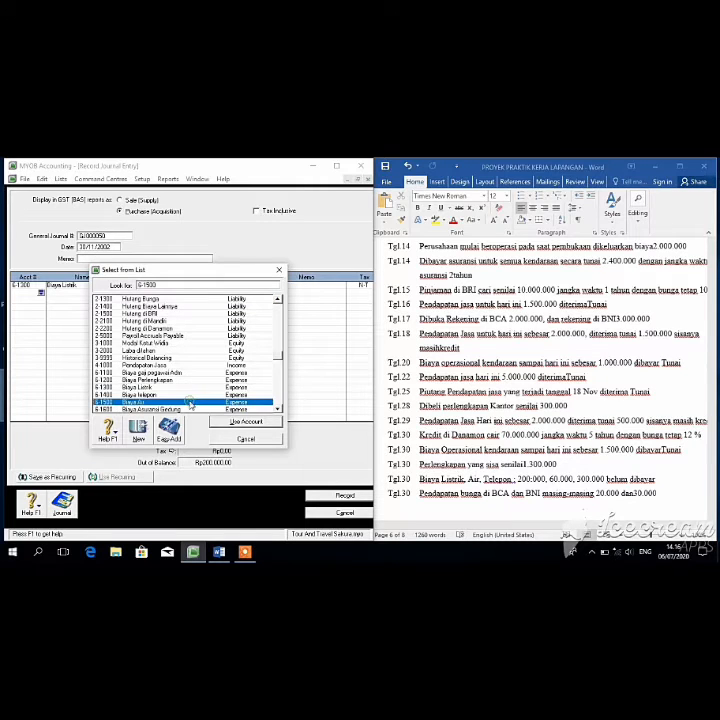
{"action": "left_click", "coordinate": [222, 421]}
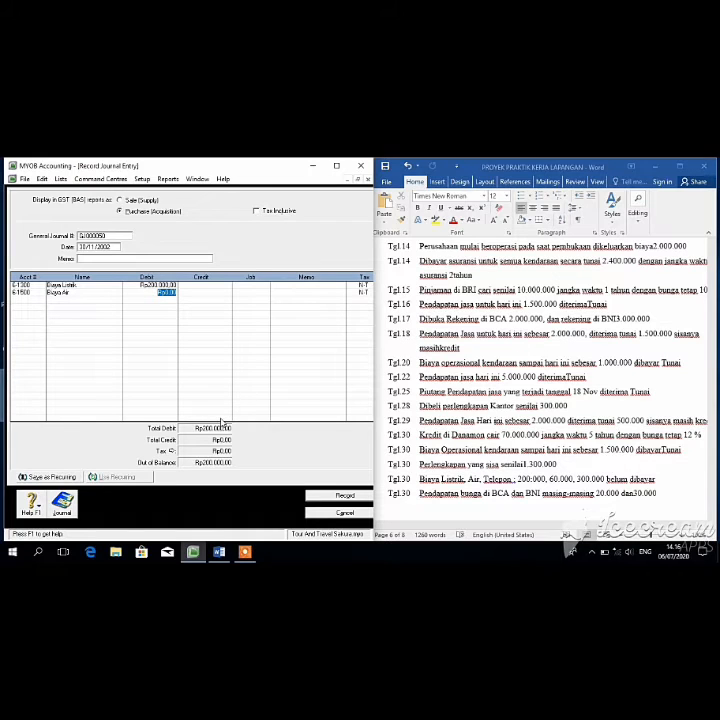
{"action": "type", "text": "60000"}
{"action": "key", "text": "Tab"}
{"action": "left_click", "coordinate": [40, 298]}
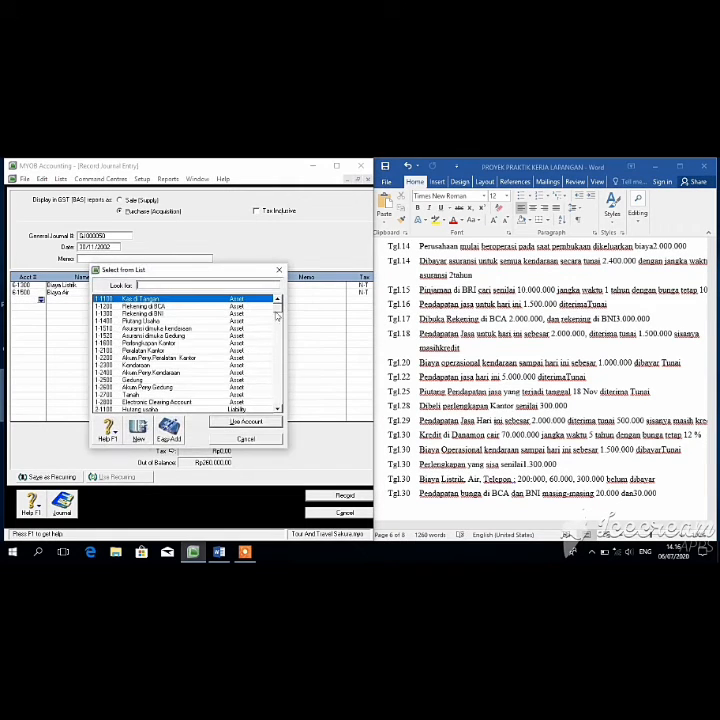
{"action": "left_click_drag", "start_coordinate": [277, 316], "coordinate": [279, 364]}
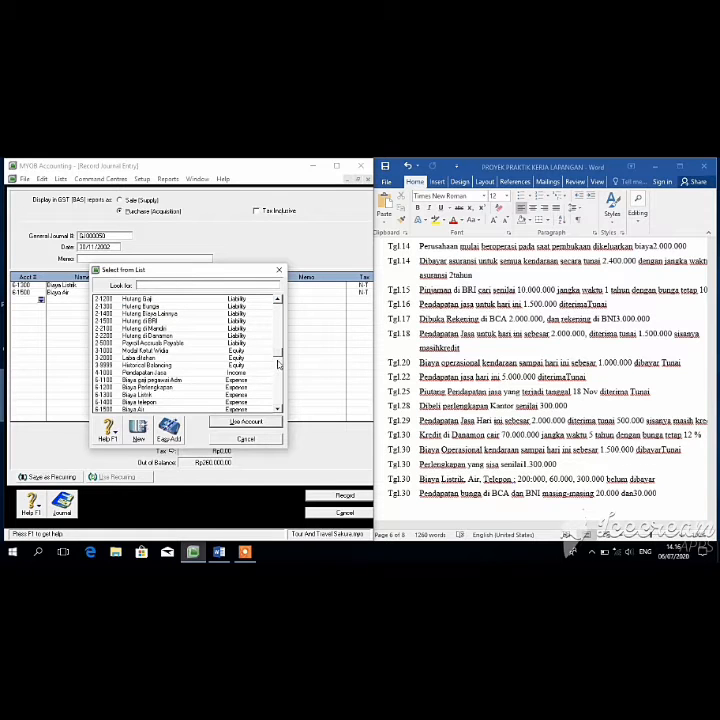
{"action": "scroll", "coordinate": [182, 392], "scroll_direction": "down", "scroll_amount": 1}
{"action": "left_click", "coordinate": [180, 396]}
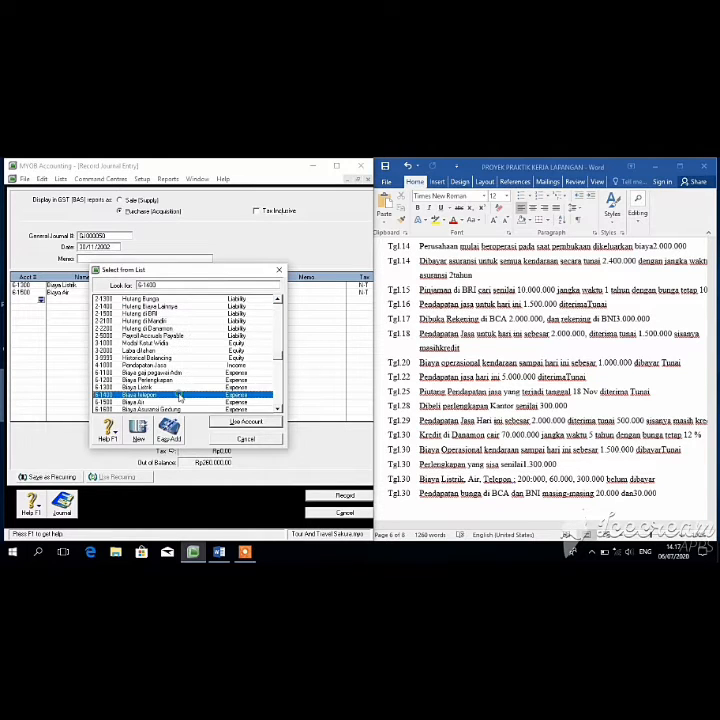
{"action": "left_click", "coordinate": [229, 421]}
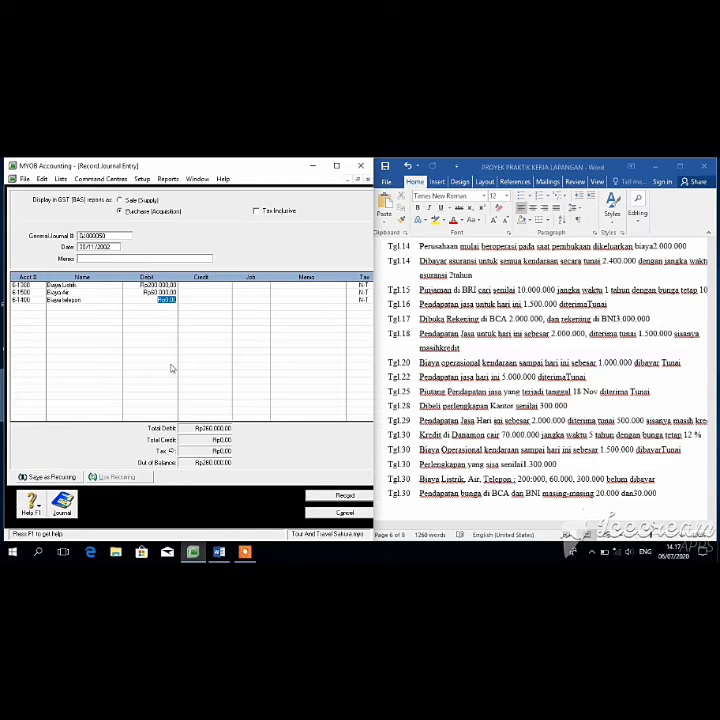
{"action": "type", "text": "300000"}
{"action": "key", "text": "Tab"}
Step: Credit 2-1400 Hutang Biaya Lainnya Rp560.000 and record the utilities journal
{"action": "left_click", "coordinate": [42, 307]}
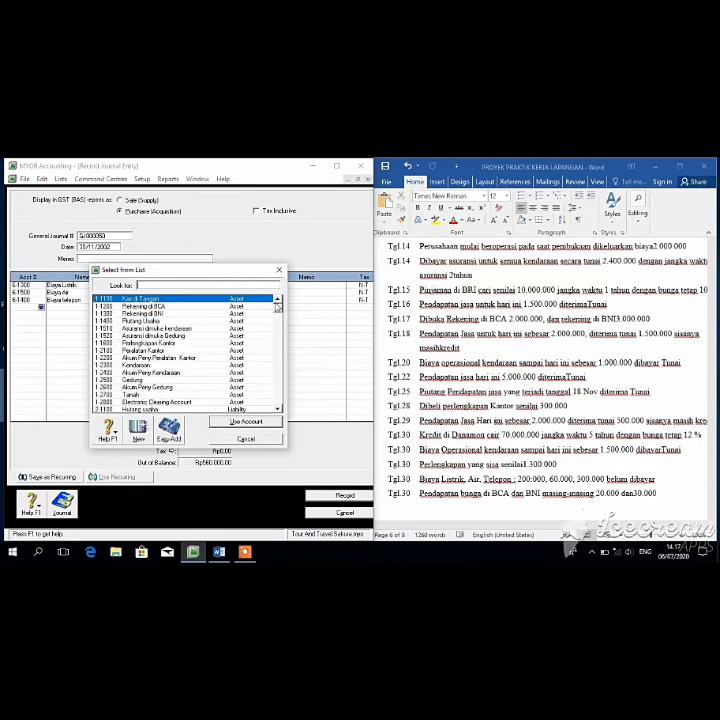
{"action": "left_click_drag", "start_coordinate": [279, 308], "coordinate": [281, 339]}
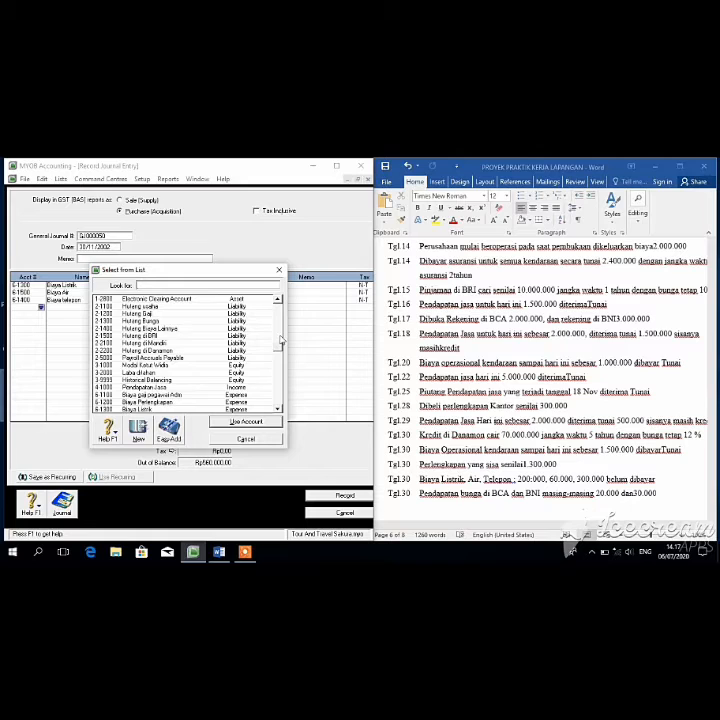
{"action": "left_click", "coordinate": [178, 328]}
{"action": "left_click", "coordinate": [237, 421]}
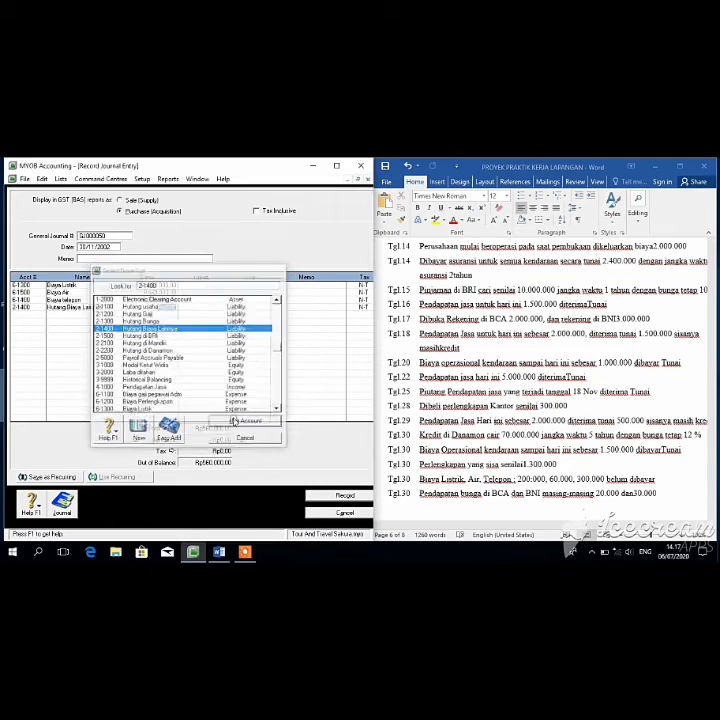
{"action": "left_click", "coordinate": [207, 303]}
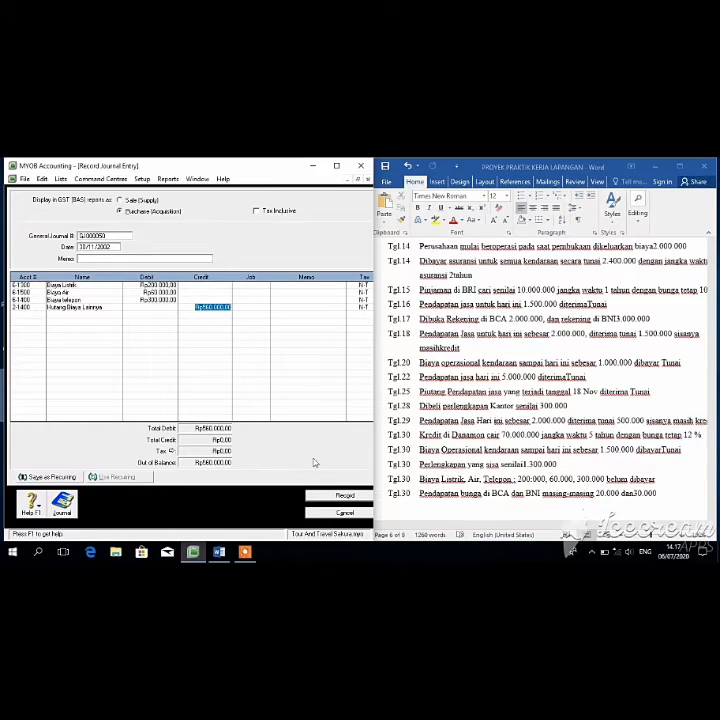
{"action": "left_click", "coordinate": [345, 497]}
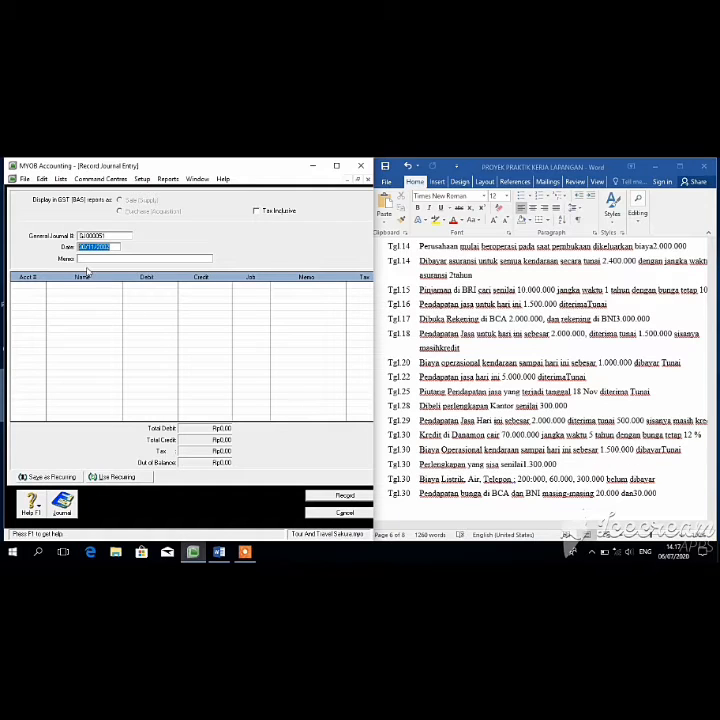
Step: Debit Rekening di BCA 20.000 and Rekening di BNI 30.000
{"action": "left_click", "coordinate": [41, 286]}
{"action": "left_click", "coordinate": [41, 286]}
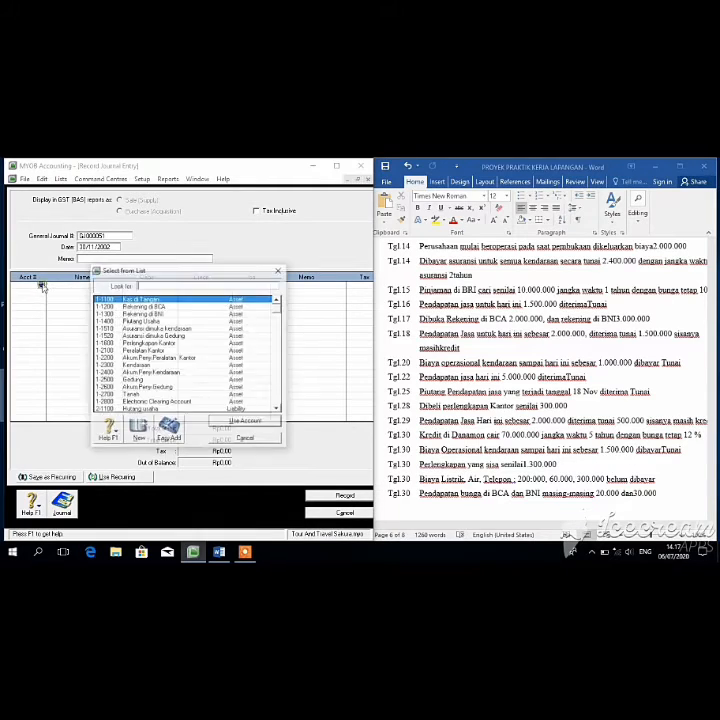
{"action": "left_click", "coordinate": [196, 307]}
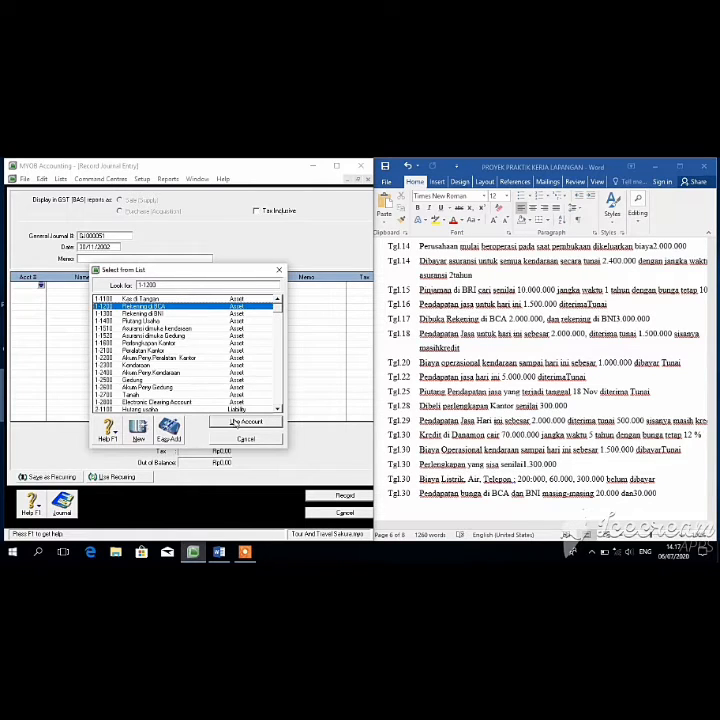
{"action": "left_click", "coordinate": [244, 421]}
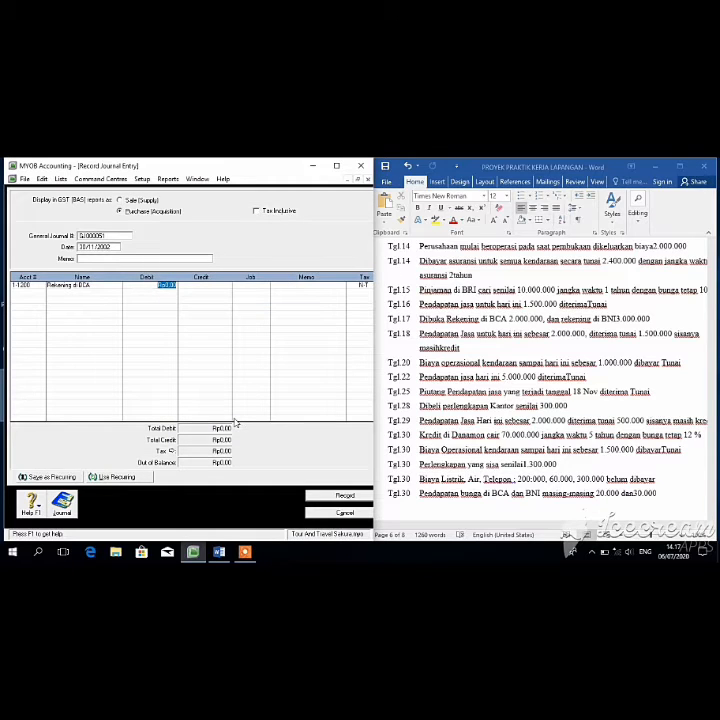
{"action": "type", "text": "20.000"}
{"action": "key", "text": "Return"}
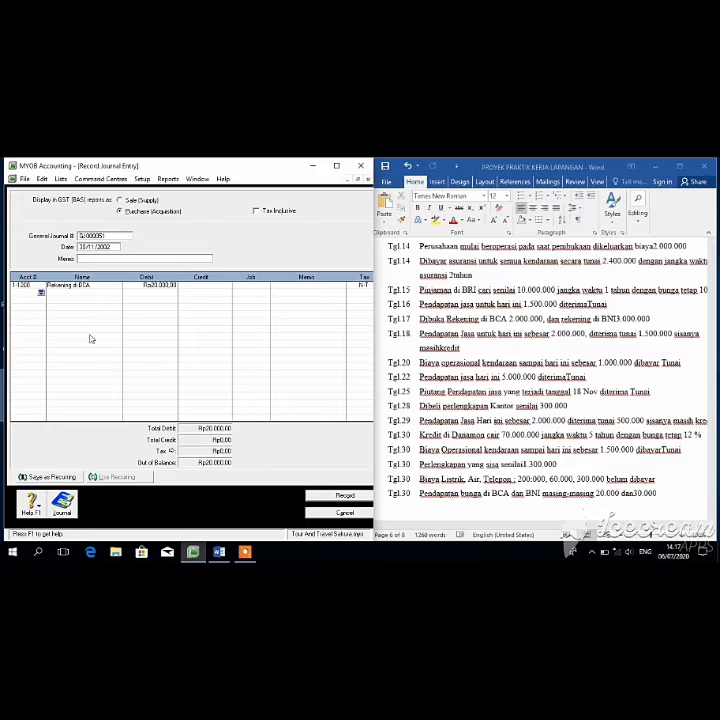
{"action": "left_click", "coordinate": [41, 293]}
{"action": "left_click", "coordinate": [150, 313]}
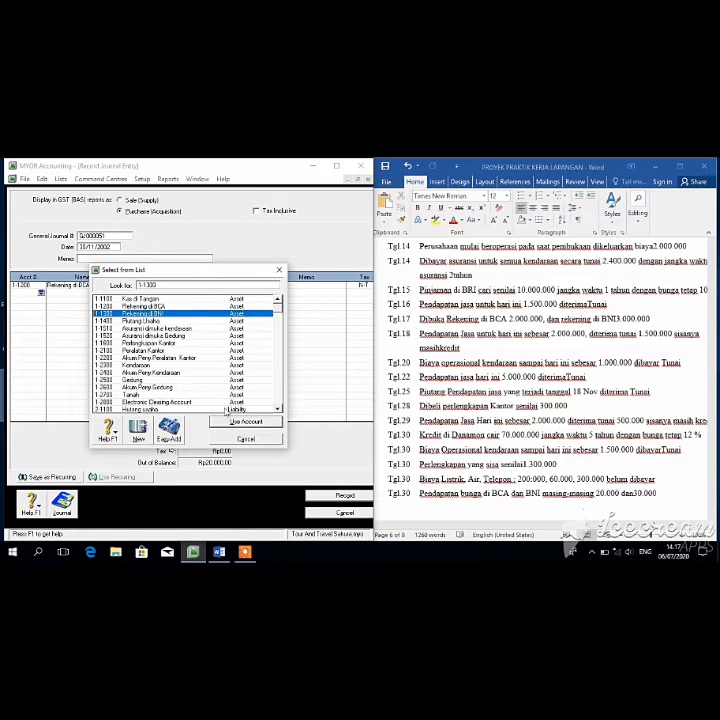
{"action": "left_click", "coordinate": [228, 421]}
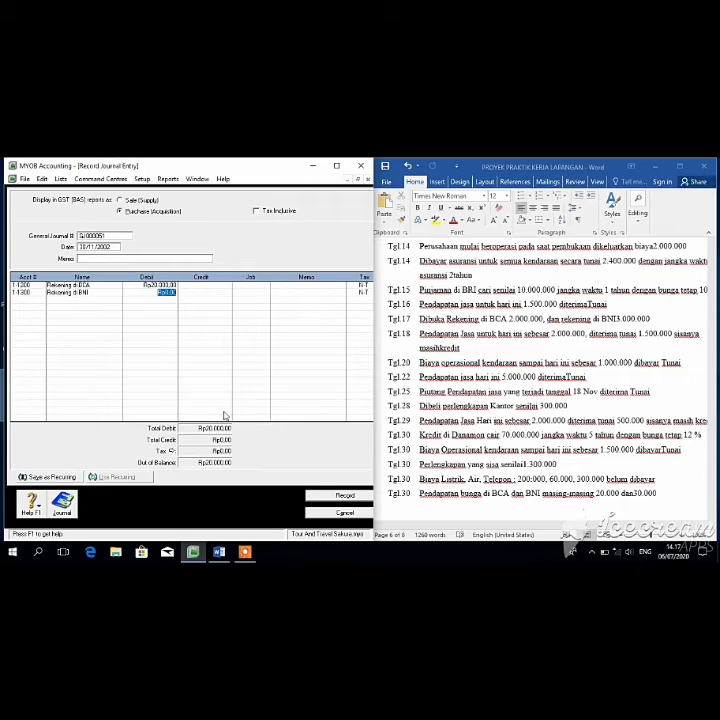
{"action": "type", "text": "30.000"}
{"action": "key", "text": "Tab"}
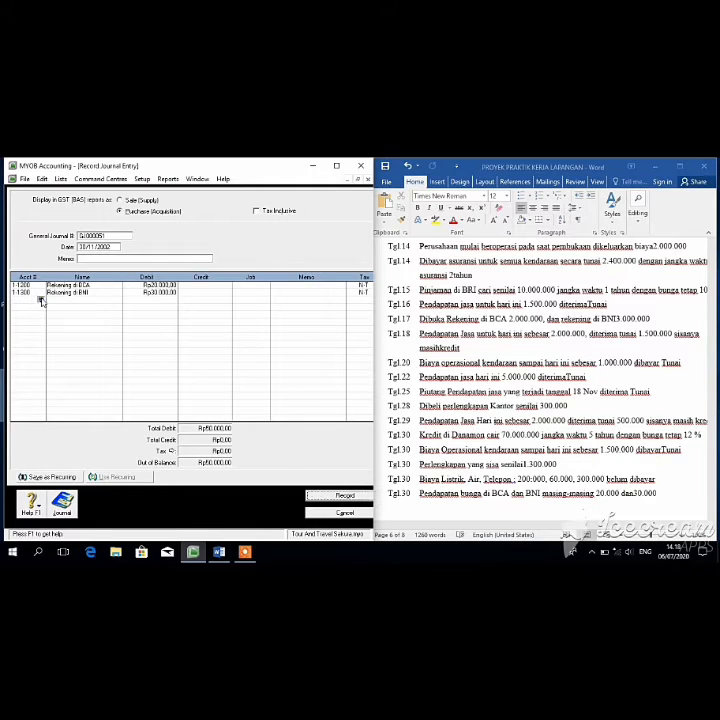
Step: Credit Pend Bunga di BCA for the BCA interest on the third line
{"action": "left_click", "coordinate": [40, 298]}
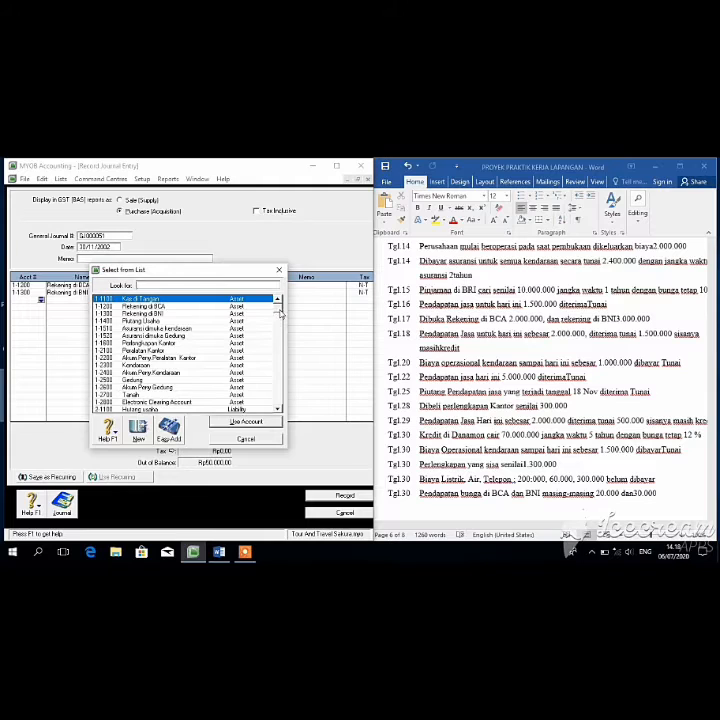
{"action": "scroll", "coordinate": [278, 318], "scroll_direction": "down", "scroll_amount": 3}
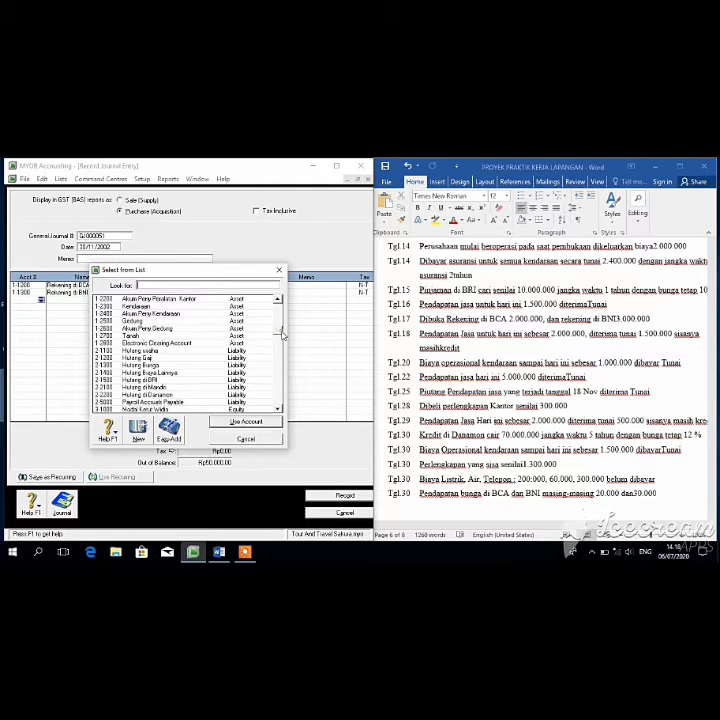
{"action": "left_click_drag", "start_coordinate": [279, 331], "coordinate": [278, 347]}
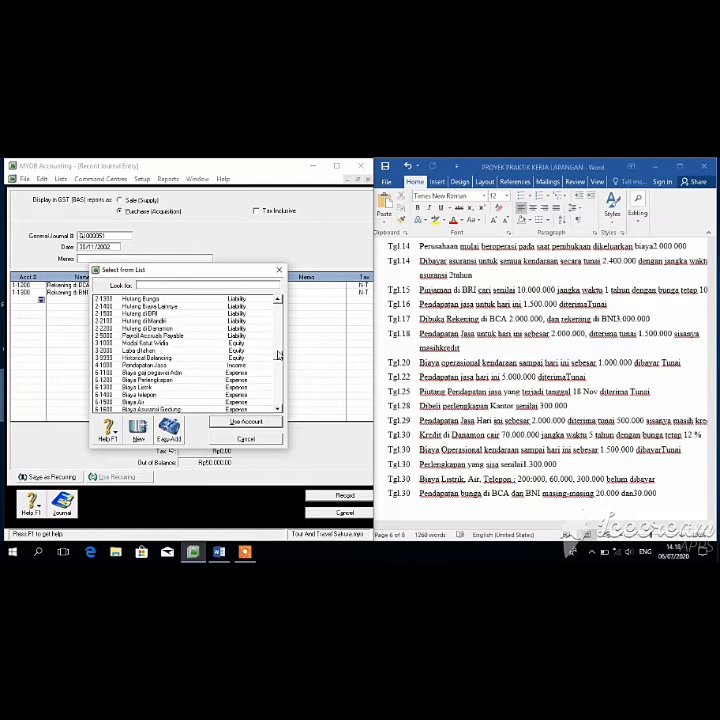
{"action": "mouse_move", "coordinate": [279, 370]}
{"action": "left_mouse_down"}
{"action": "mouse_move", "coordinate": [280, 399]}
{"action": "mouse_move", "coordinate": [278, 378]}
{"action": "left_mouse_up"}
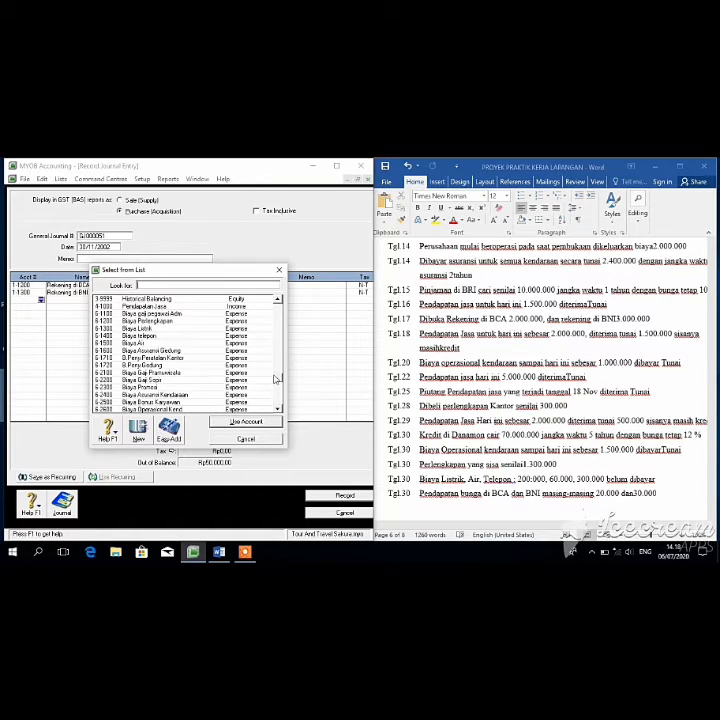
{"action": "left_click_drag", "start_coordinate": [276, 378], "coordinate": [279, 374]}
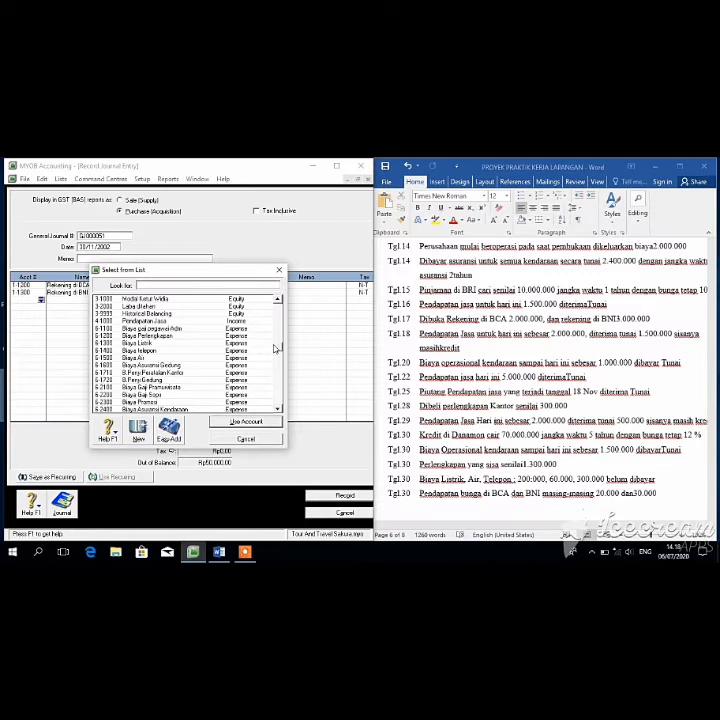
{"action": "scroll", "coordinate": [276, 347], "scroll_direction": "up", "scroll_amount": 3}
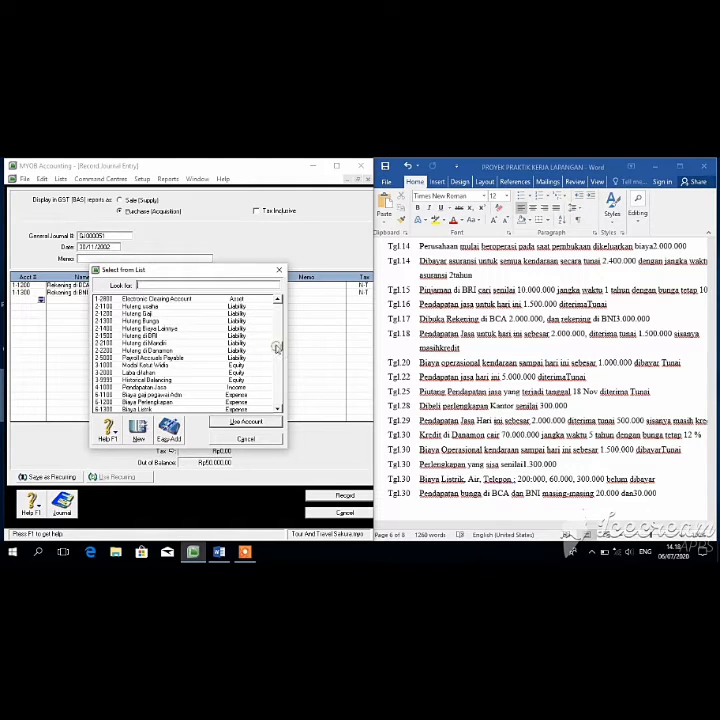
{"action": "scroll", "coordinate": [275, 328], "scroll_direction": "up", "scroll_amount": 3}
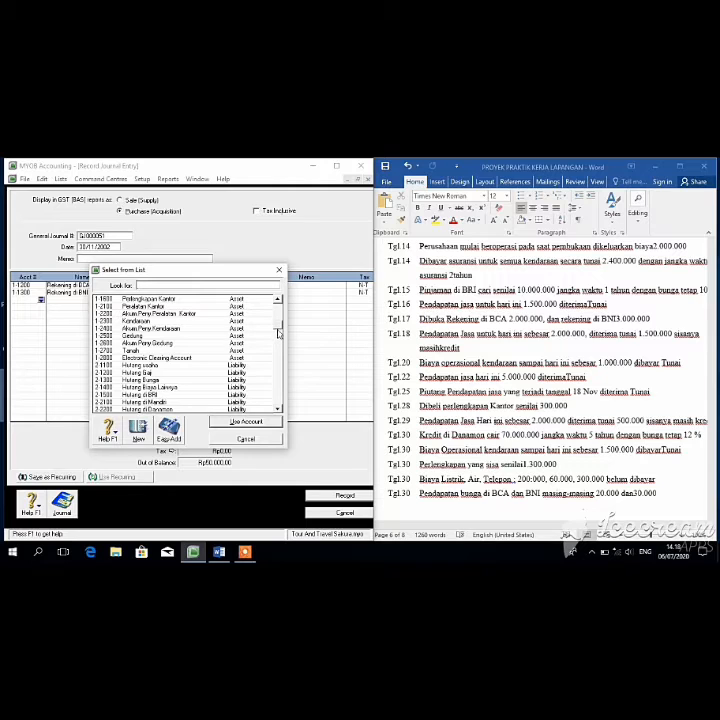
{"action": "scroll", "coordinate": [280, 321], "scroll_direction": "up", "scroll_amount": 1}
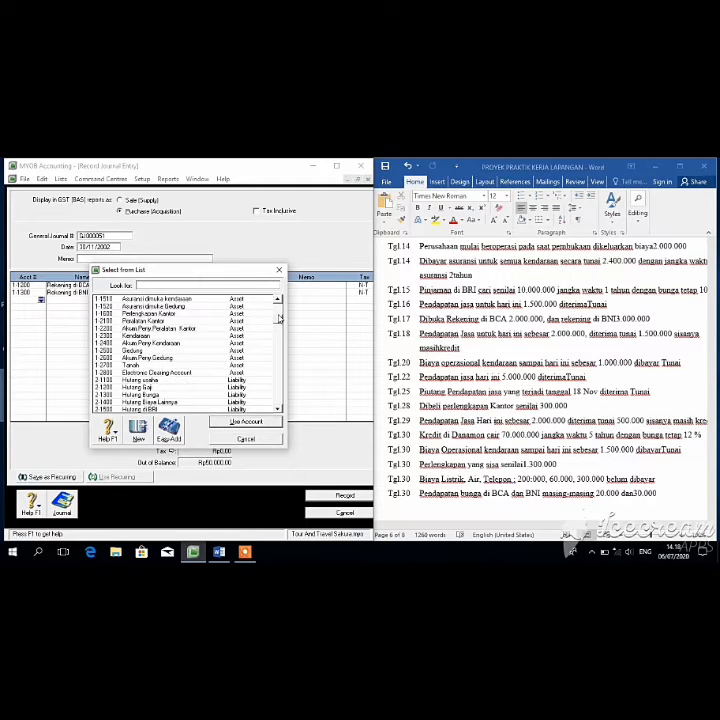
{"action": "left_click_drag", "start_coordinate": [280, 318], "coordinate": [283, 408]}
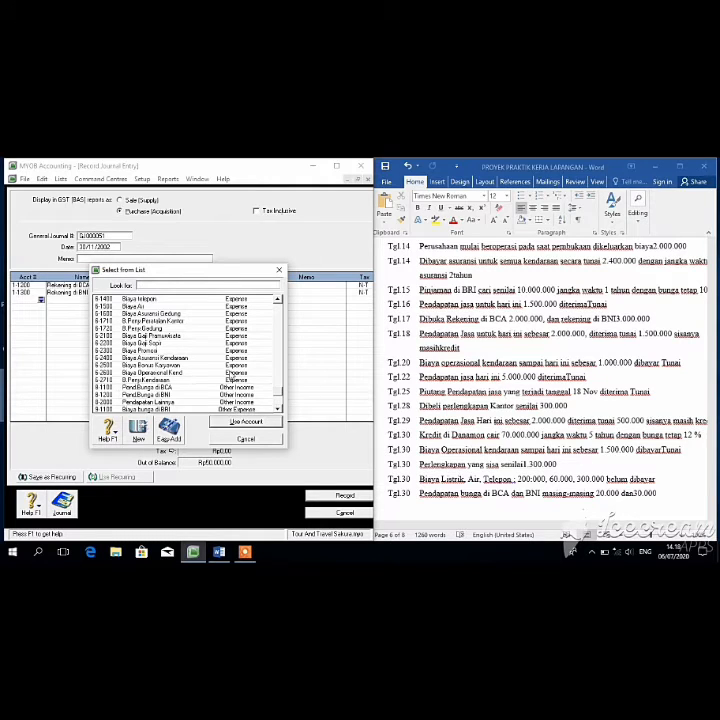
{"action": "left_click", "coordinate": [184, 389]}
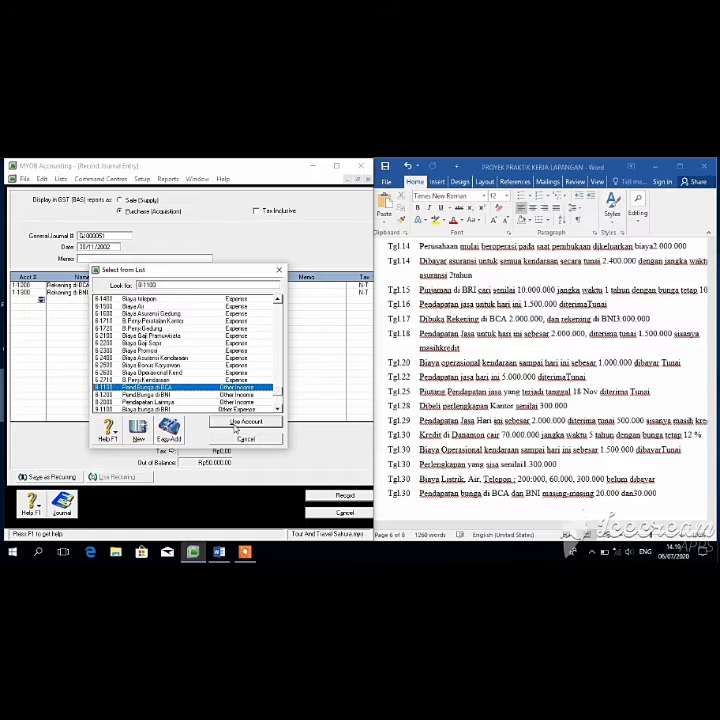
{"action": "double_click", "coordinate": [190, 388]}
{"action": "left_click", "coordinate": [198, 300]}
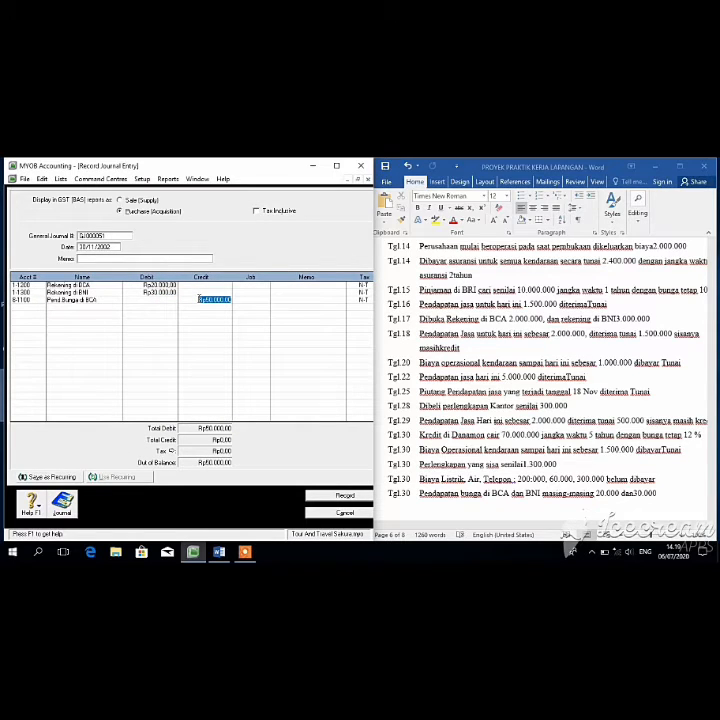
{"action": "type", "text": "200000"}
{"action": "key", "text": "Return"}
Step: Credit Pend Bunga di BNI 30.000 to balance, then record the interest journal
{"action": "left_click", "coordinate": [41, 309]}
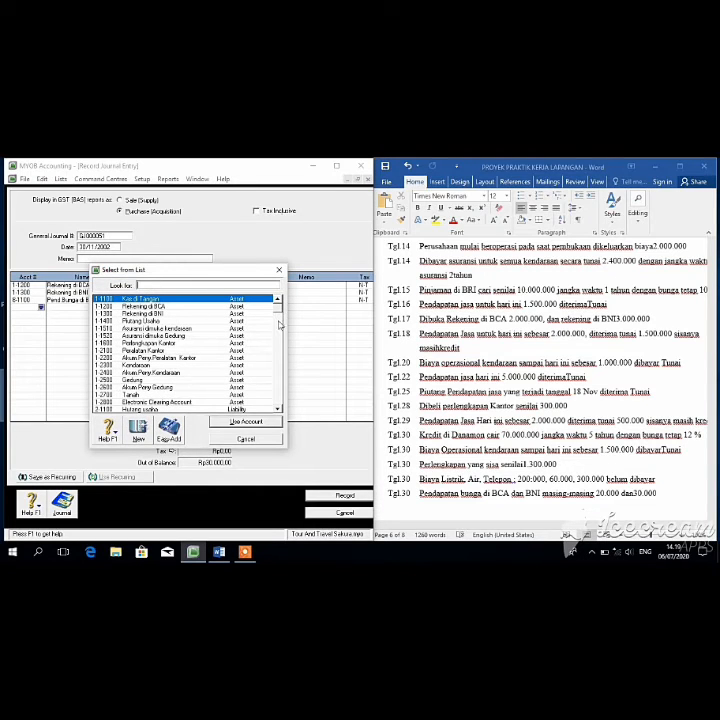
{"action": "left_click_drag", "start_coordinate": [284, 343], "coordinate": [331, 464]}
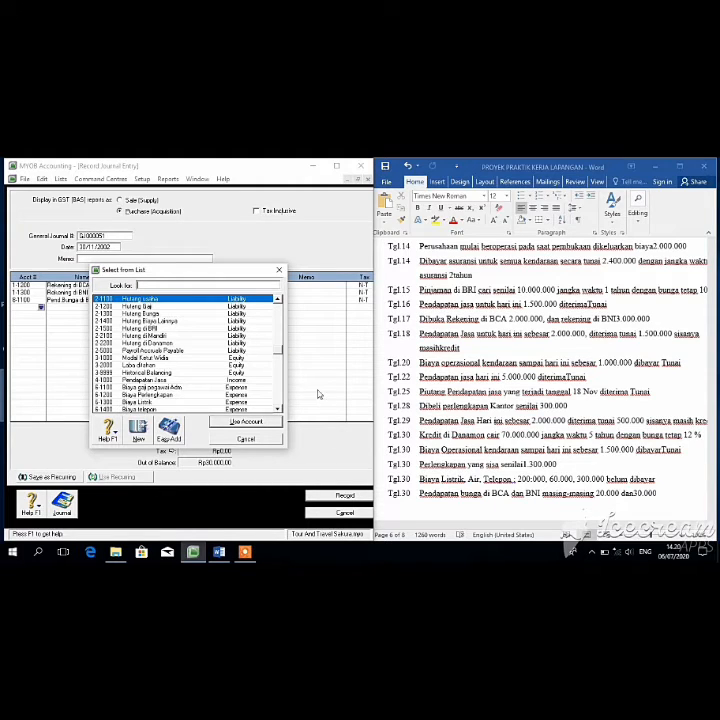
{"action": "left_click_drag", "start_coordinate": [281, 355], "coordinate": [280, 385]}
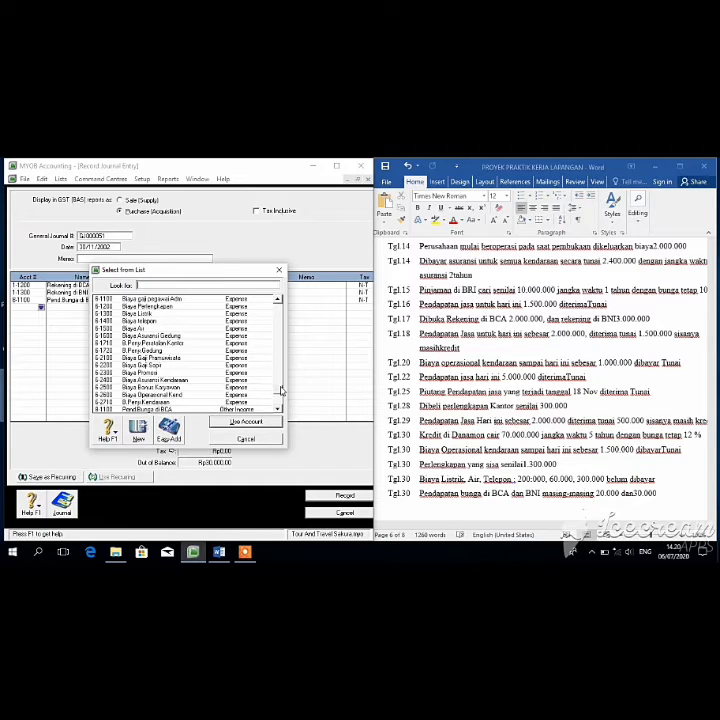
{"action": "scroll", "coordinate": [280, 387], "scroll_direction": "down", "scroll_amount": 1}
{"action": "left_click", "coordinate": [198, 394]}
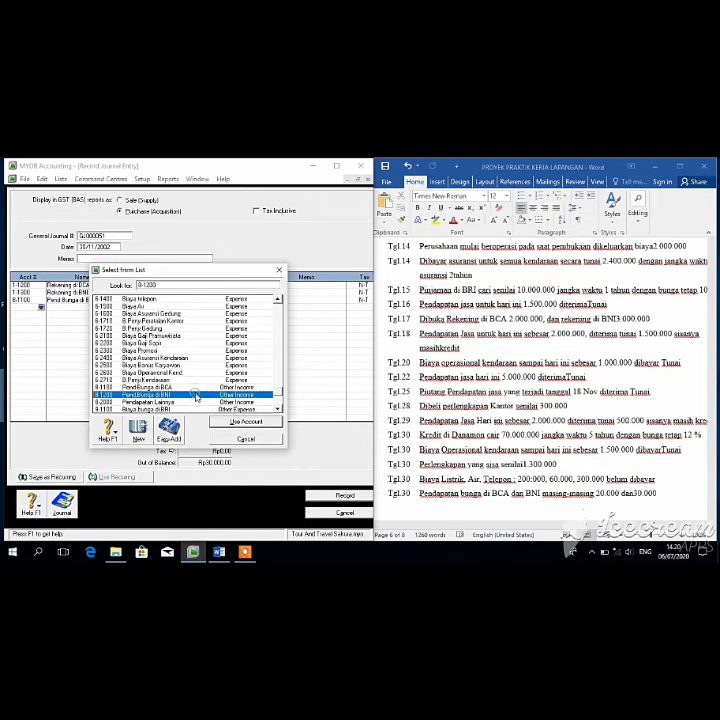
{"action": "left_click", "coordinate": [231, 422]}
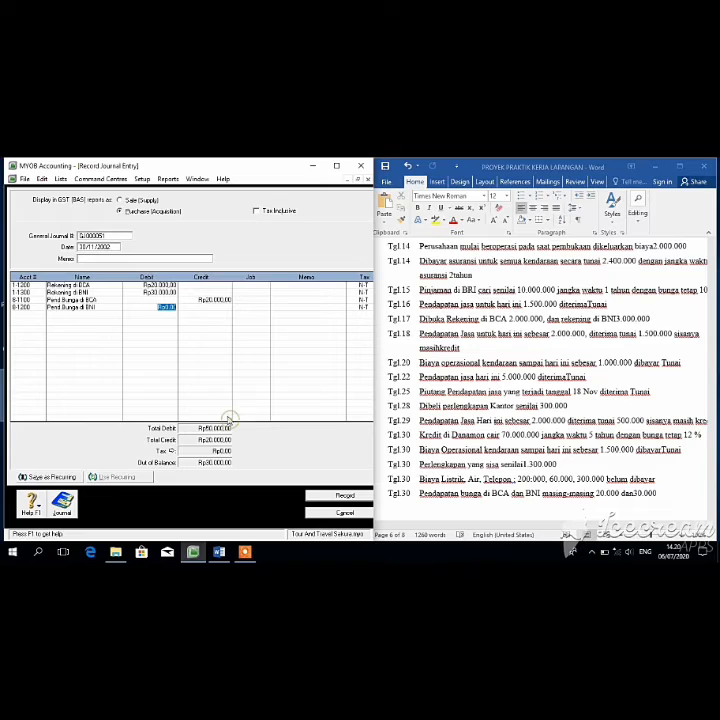
{"action": "left_click", "coordinate": [210, 307]}
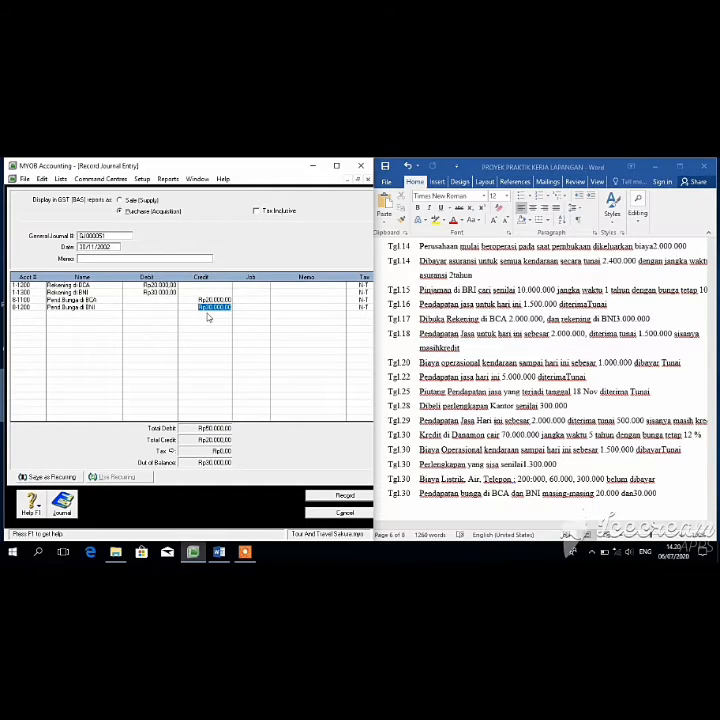
{"action": "key", "text": "Tab"}
{"action": "left_click", "coordinate": [345, 496]}
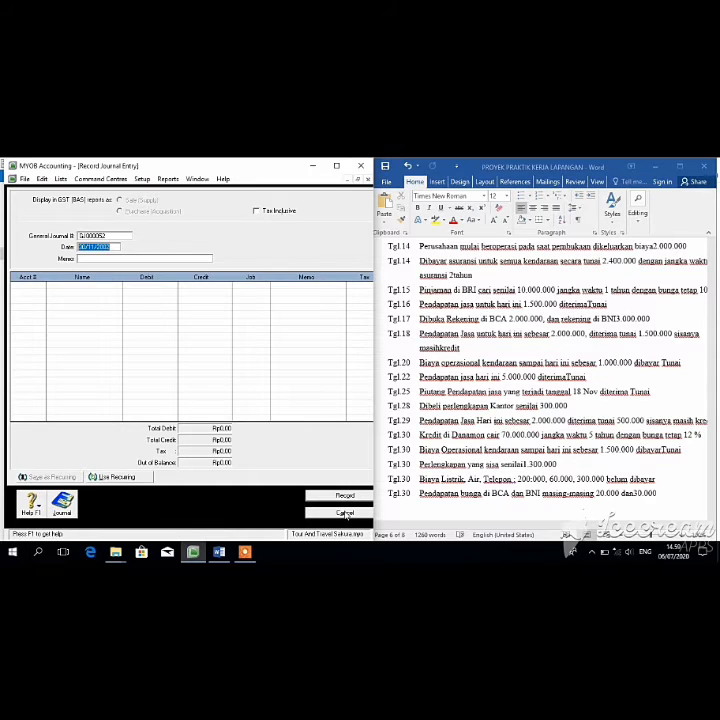
Step: Find and open journal GJ000048 dated 30/11/2002 from the transaction list
{"action": "left_click", "coordinate": [66, 510]}
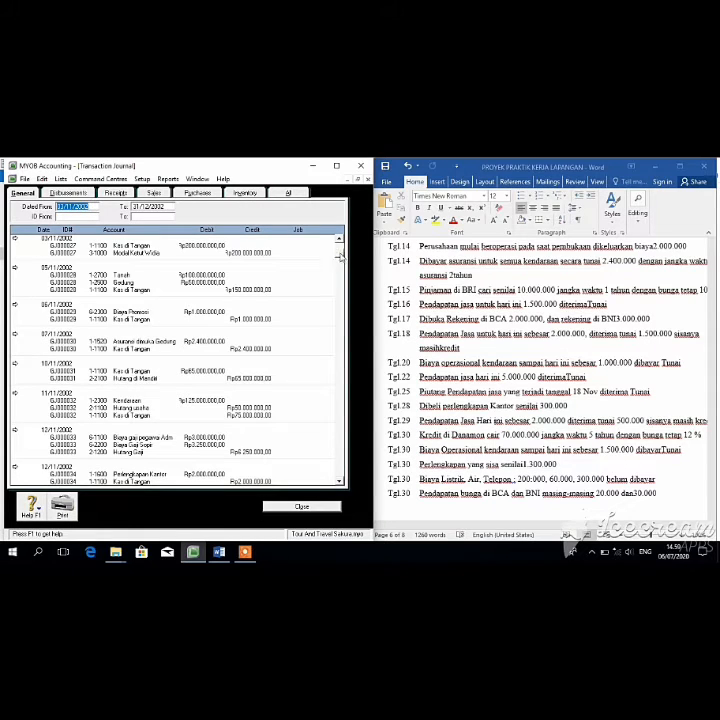
{"action": "left_click_drag", "start_coordinate": [340, 252], "coordinate": [338, 352]}
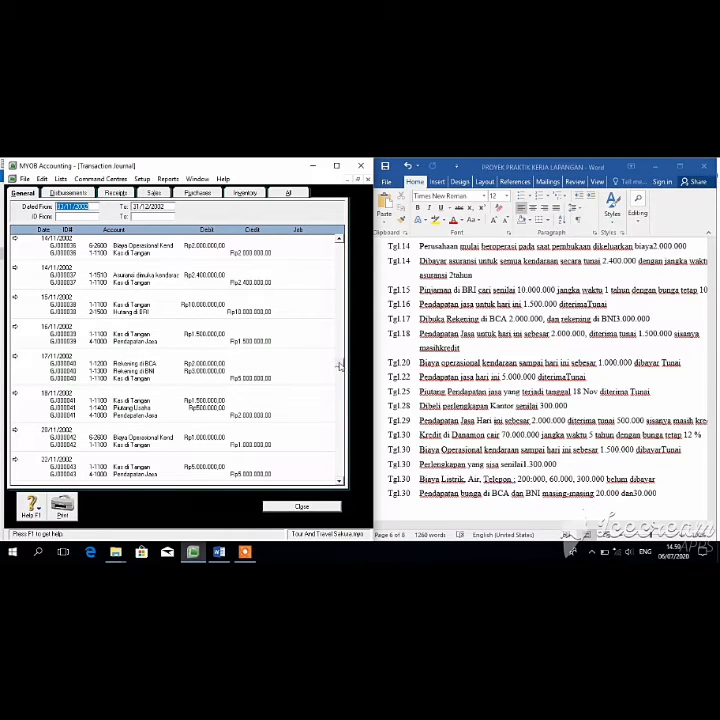
{"action": "left_click_drag", "start_coordinate": [338, 372], "coordinate": [340, 443]}
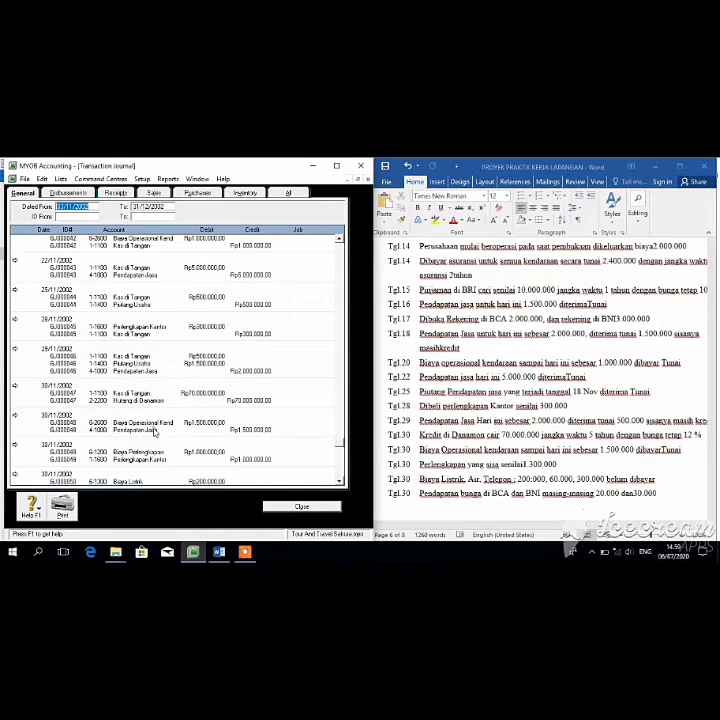
{"action": "double_click", "coordinate": [27, 416]}
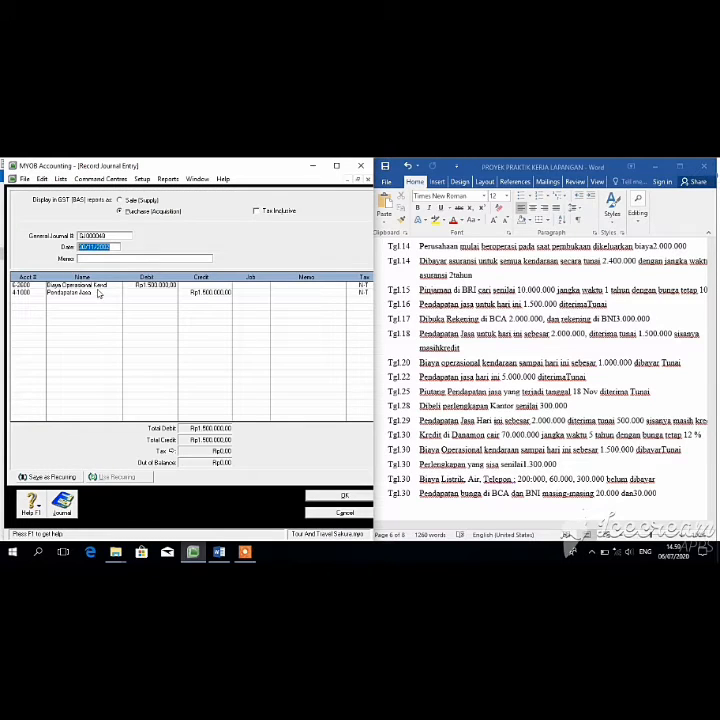
Step: Replace the second line's account with 1-1100 Kas di Tangan
{"action": "left_click", "coordinate": [42, 287]}
{"action": "left_click", "coordinate": [41, 292]}
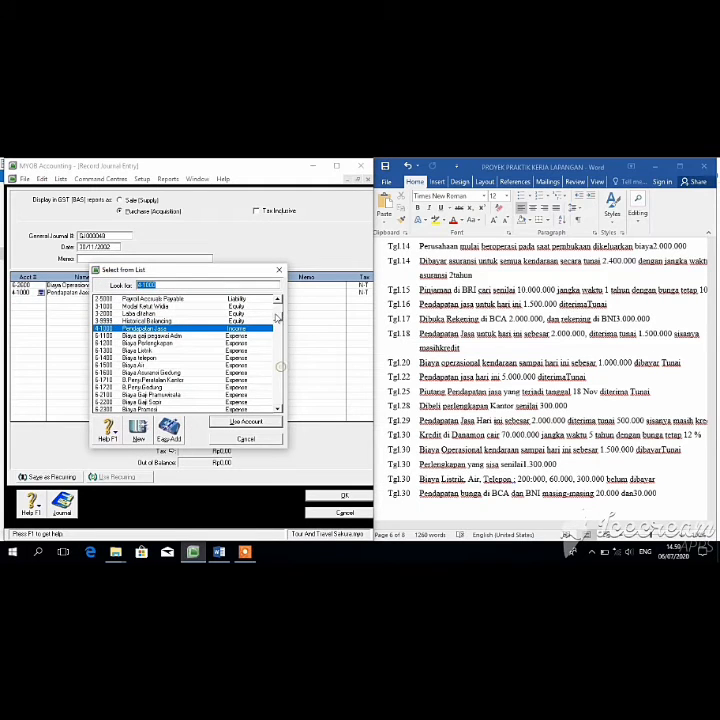
{"action": "scroll", "coordinate": [277, 307], "scroll_direction": "up", "scroll_amount": 4}
{"action": "left_click", "coordinate": [198, 300]}
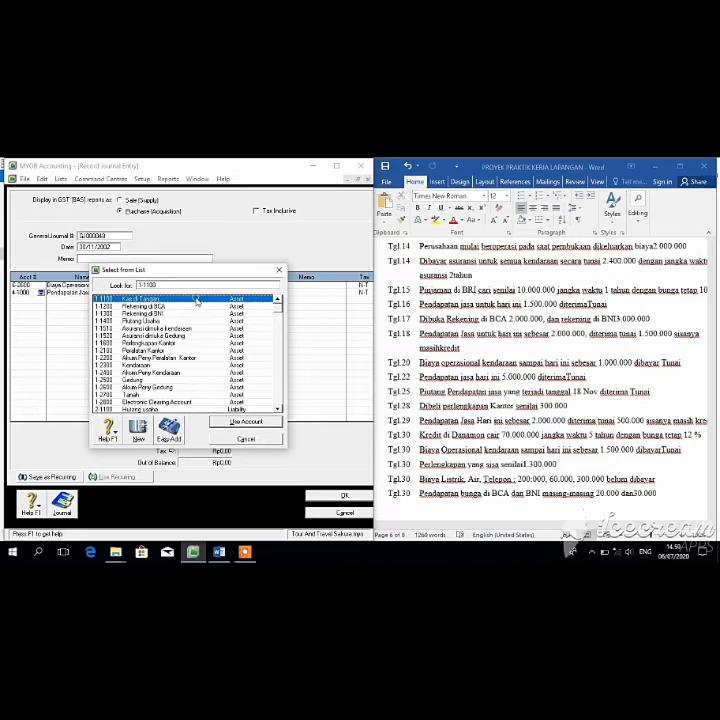
{"action": "left_click", "coordinate": [254, 423]}
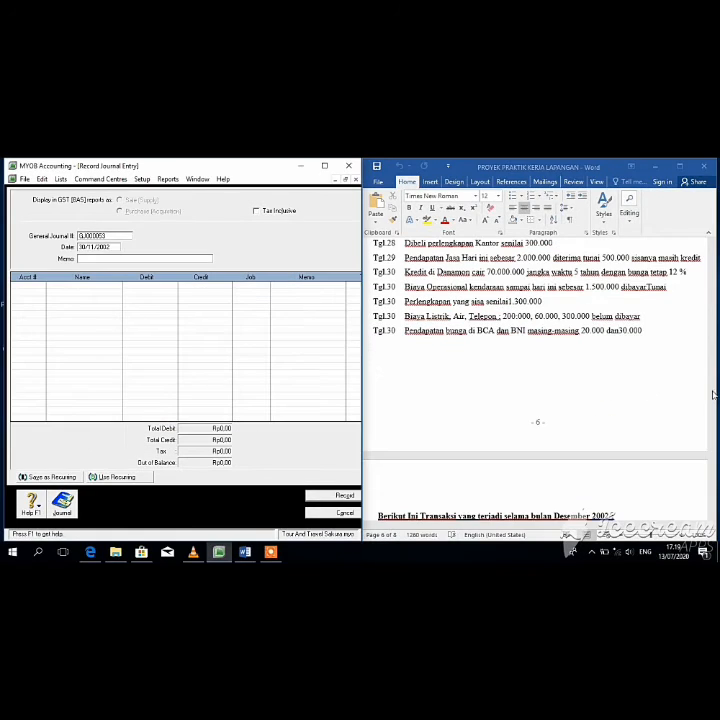
Step: Change the journal date to 01/12/2002
{"action": "left_click_drag", "start_coordinate": [713, 447], "coordinate": [714, 460]}
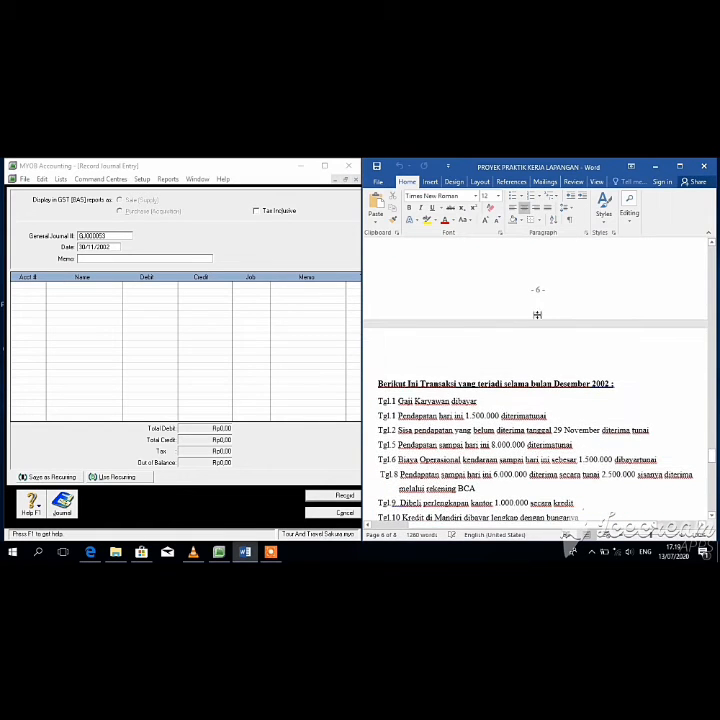
{"action": "left_click", "coordinate": [87, 246]}
{"action": "key", "text": "BackSpace"}
{"action": "key", "text": "BackSpace"}
{"action": "type", "text": "01/1"}
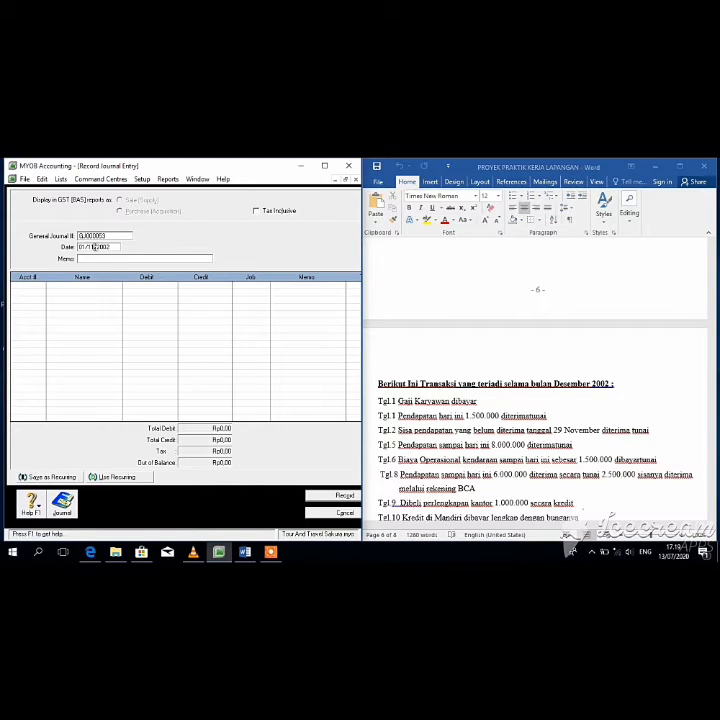
{"action": "type", "text": "2"}
{"action": "key", "text": "Delete"}
{"action": "key", "text": "Tab"}
{"action": "key", "text": "Tab"}
Step: Review the December 2002 transaction list in the Word document
{"action": "left_click", "coordinate": [715, 423]}
{"action": "left_click_drag", "start_coordinate": [712, 454], "coordinate": [711, 435]}
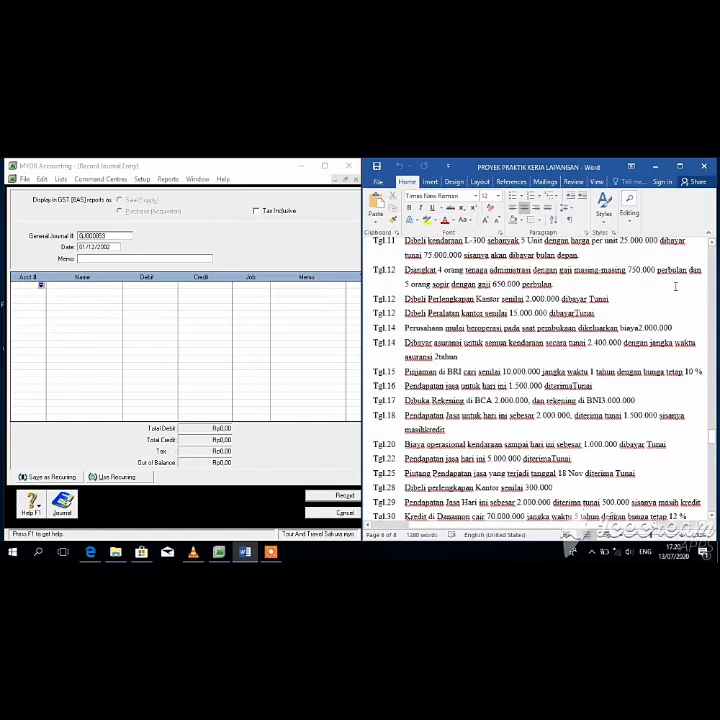
{"action": "left_click_drag", "start_coordinate": [711, 424], "coordinate": [712, 467]}
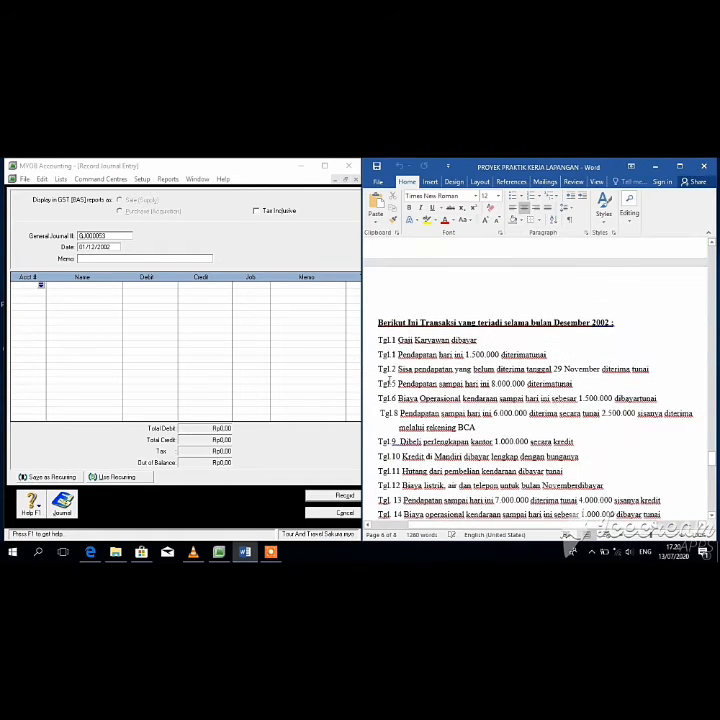
Step: Debit 2-1200 Hutang Gaji and credit 1-1100 Kas di Tangan Rp6.250.000, then record
{"action": "left_click", "coordinate": [41, 287]}
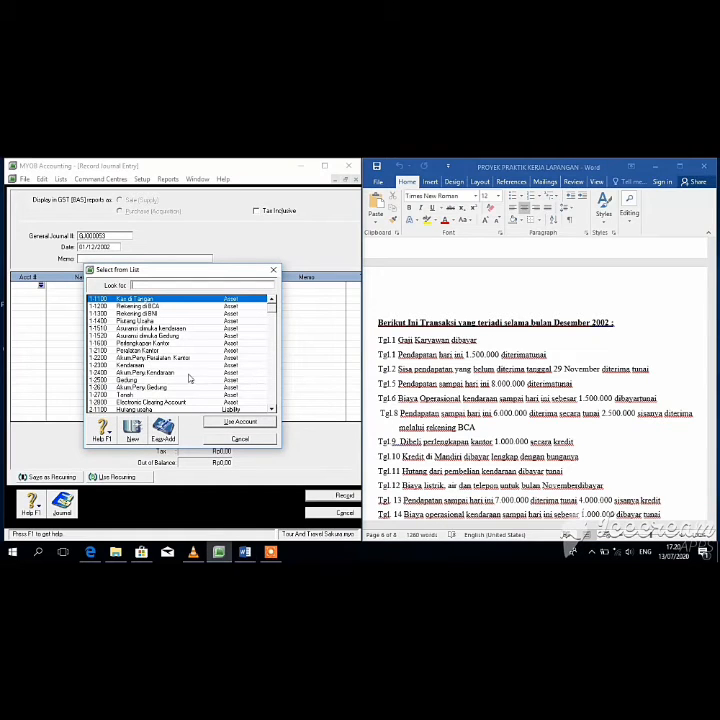
{"action": "type", "text": "2-1200"}
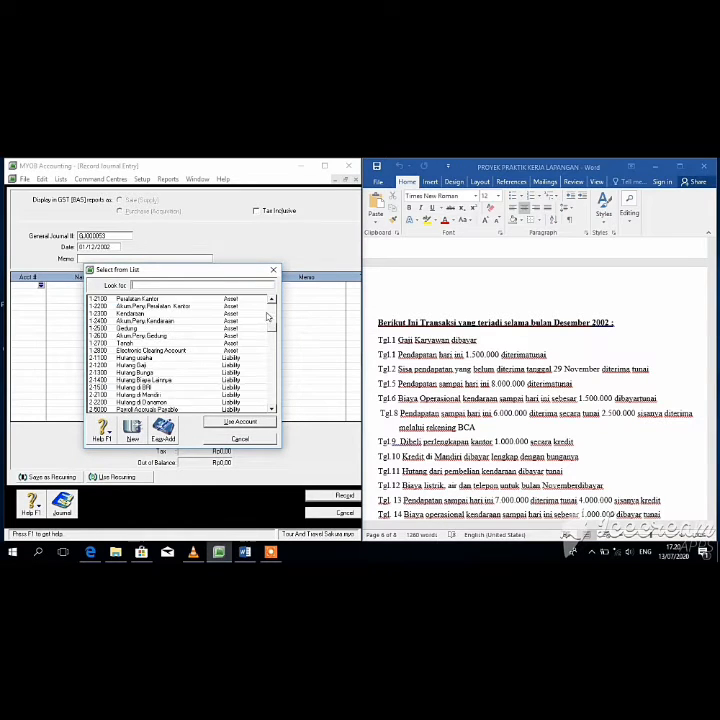
{"action": "key", "text": "Return"}
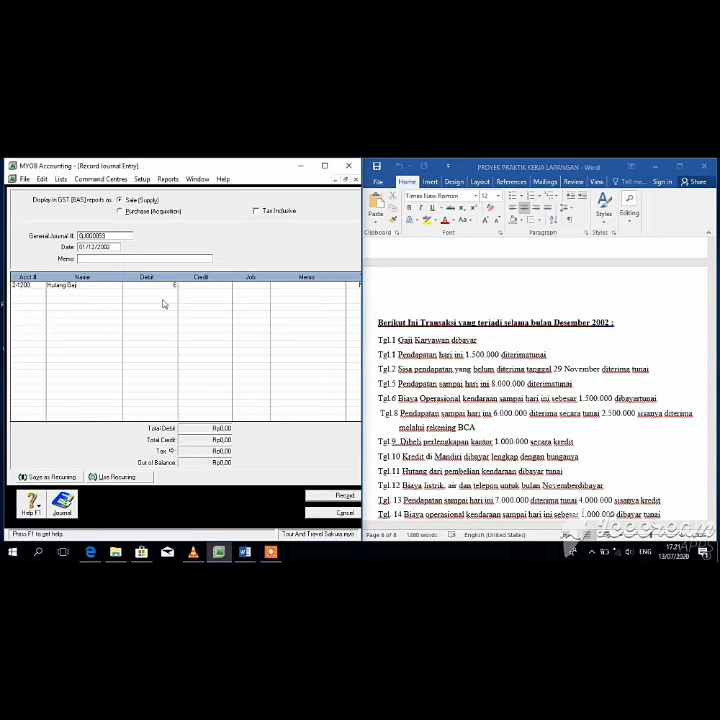
{"action": "type", "text": "8250000"}
{"action": "key", "text": "Tab"}
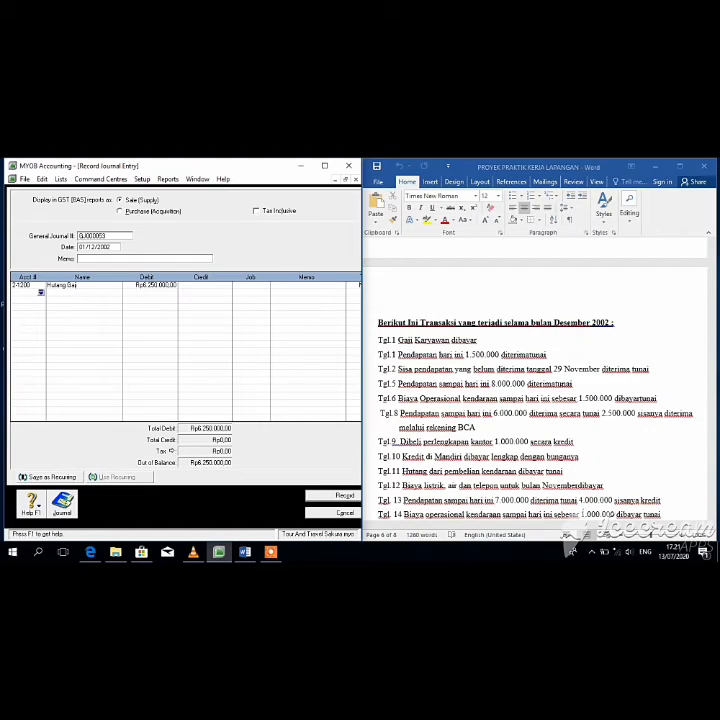
{"action": "left_click", "coordinate": [42, 292]}
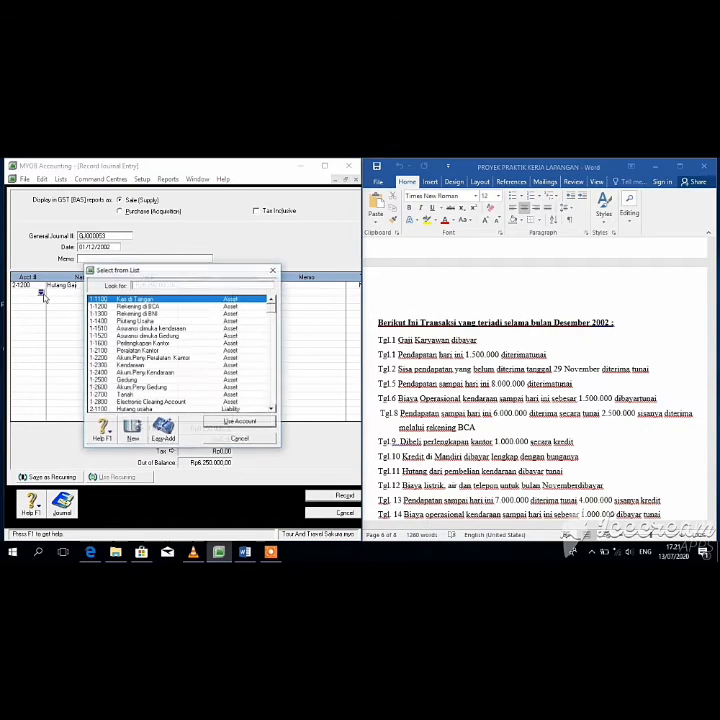
{"action": "left_click", "coordinate": [241, 422]}
{"action": "left_click", "coordinate": [218, 292]}
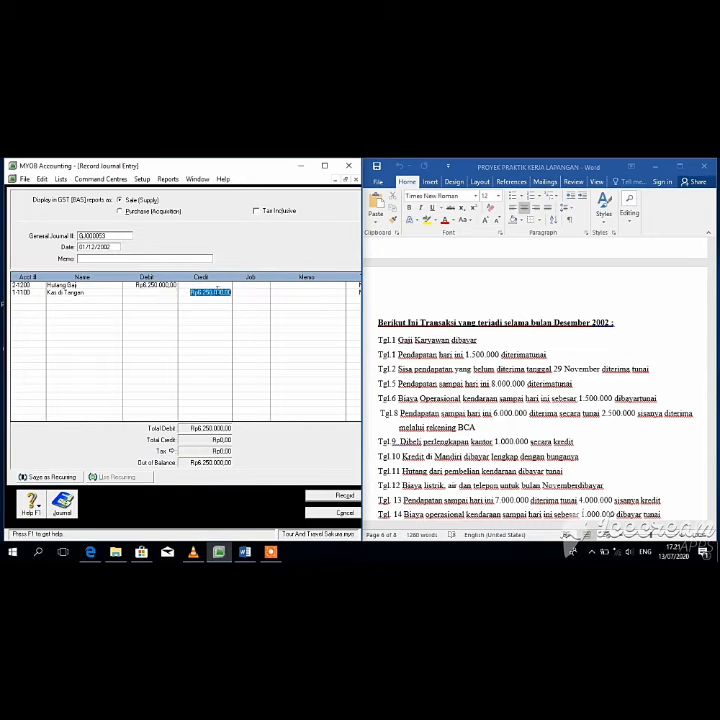
{"action": "key", "text": "Tab"}
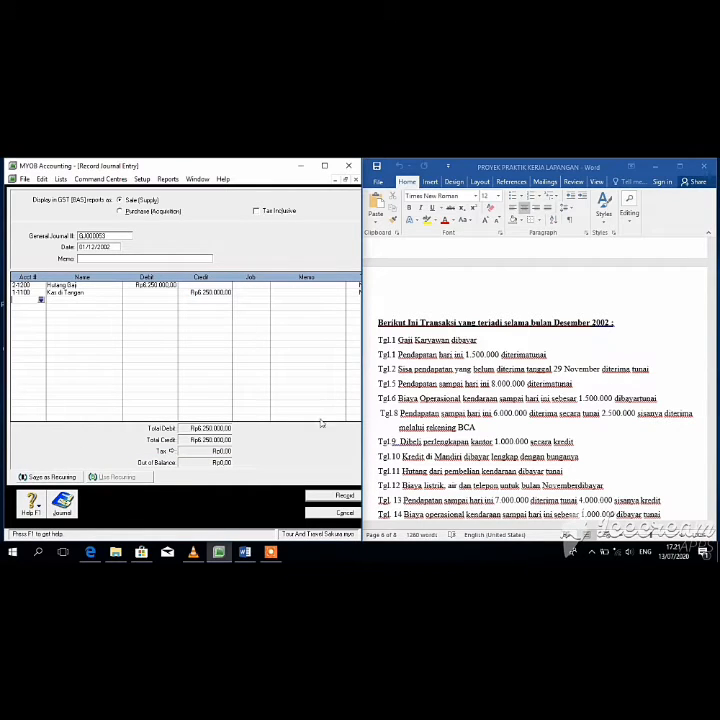
{"action": "left_click", "coordinate": [343, 496]}
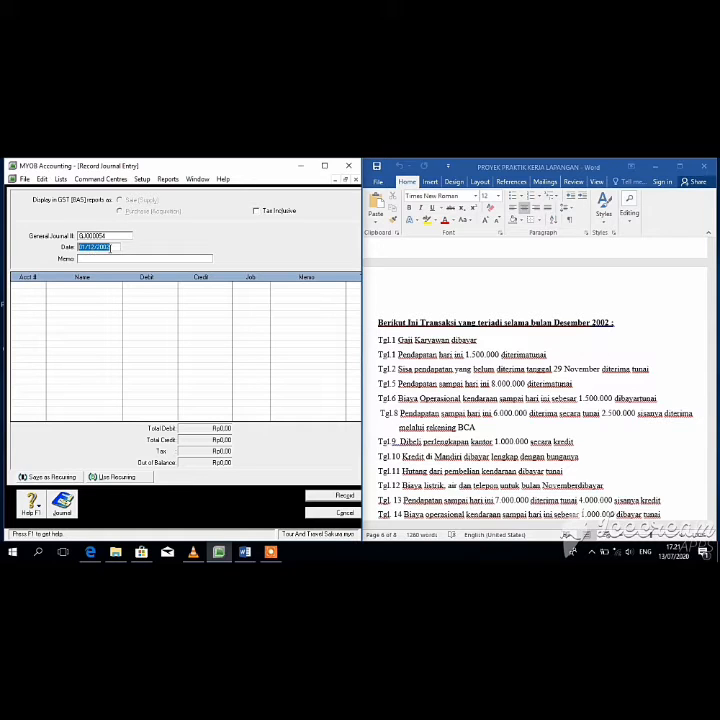
Step: Debit 1-1100 Kas di Tangan and credit 4-1000 Pendapatan Jasa Rp1.500.000, then record
{"action": "key", "text": "Tab"}
{"action": "key", "text": "Tab"}
{"action": "left_click", "coordinate": [41, 286]}
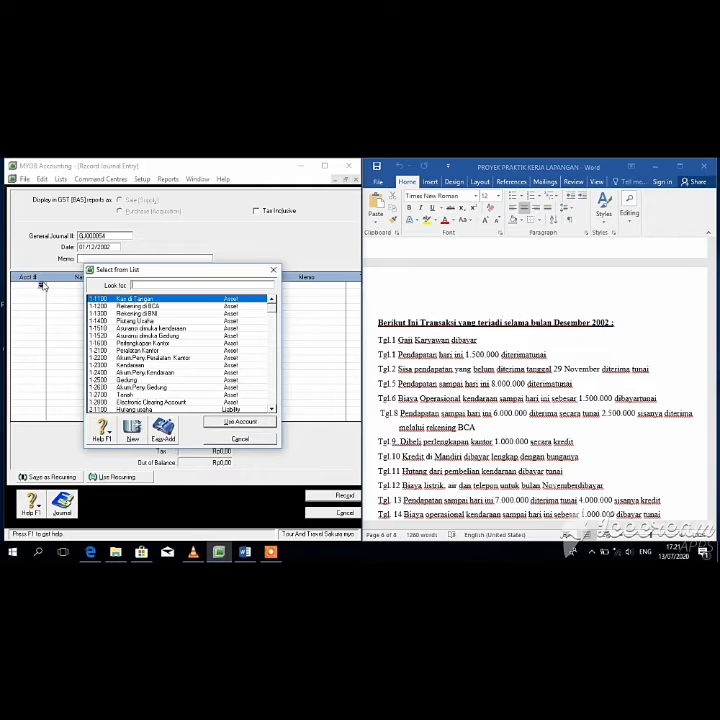
{"action": "left_click", "coordinate": [238, 423]}
{"action": "type", "text": "1"}
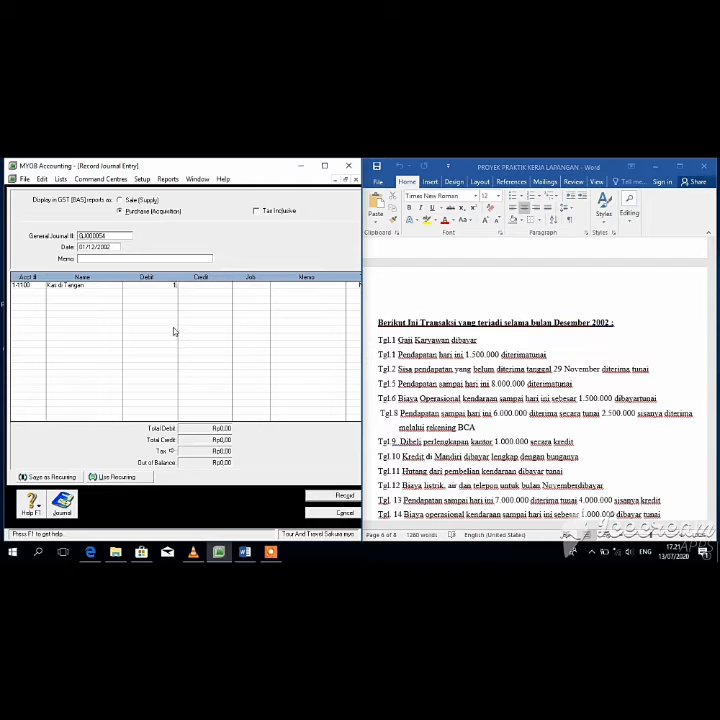
{"action": "type", "text": "500000"}
{"action": "key", "text": "Tab"}
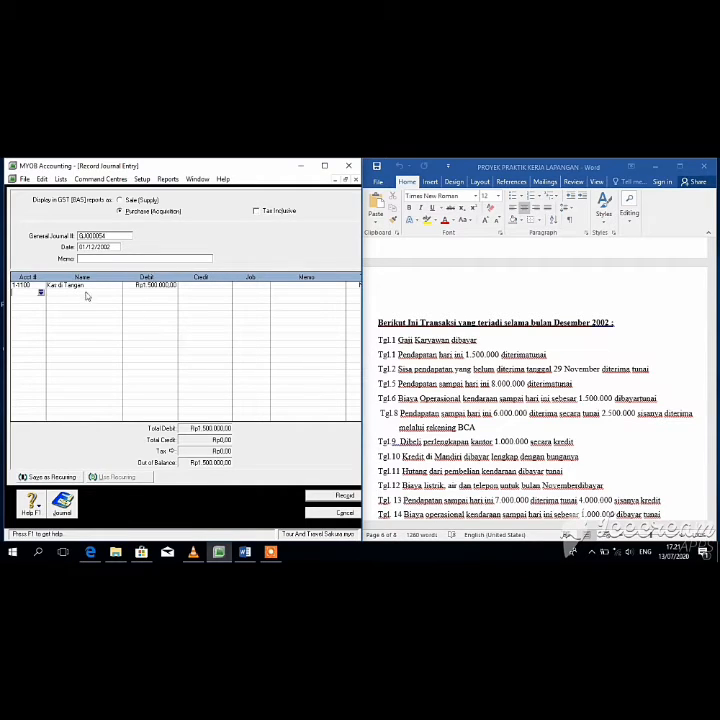
{"action": "left_click", "coordinate": [41, 293]}
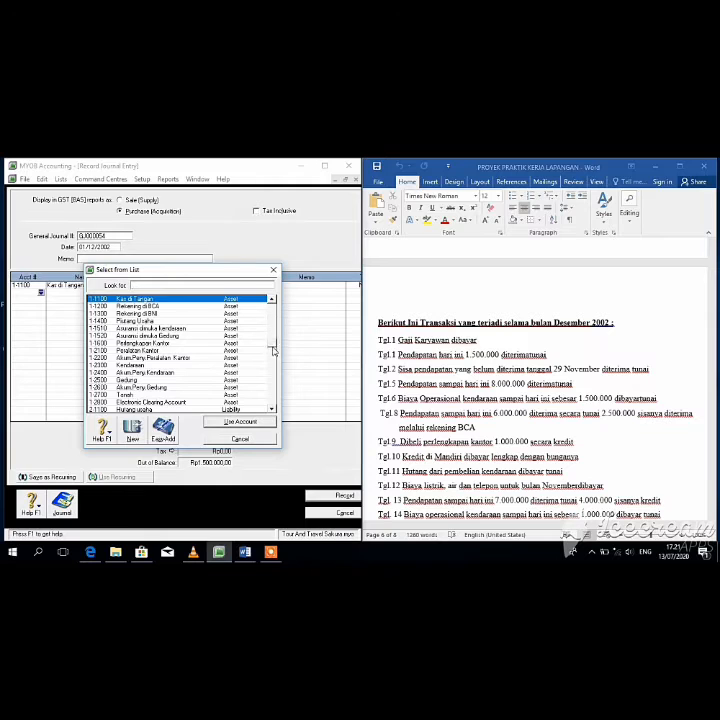
{"action": "scroll", "coordinate": [268, 349], "scroll_direction": "down", "scroll_amount": 5}
{"action": "left_click", "coordinate": [135, 373]}
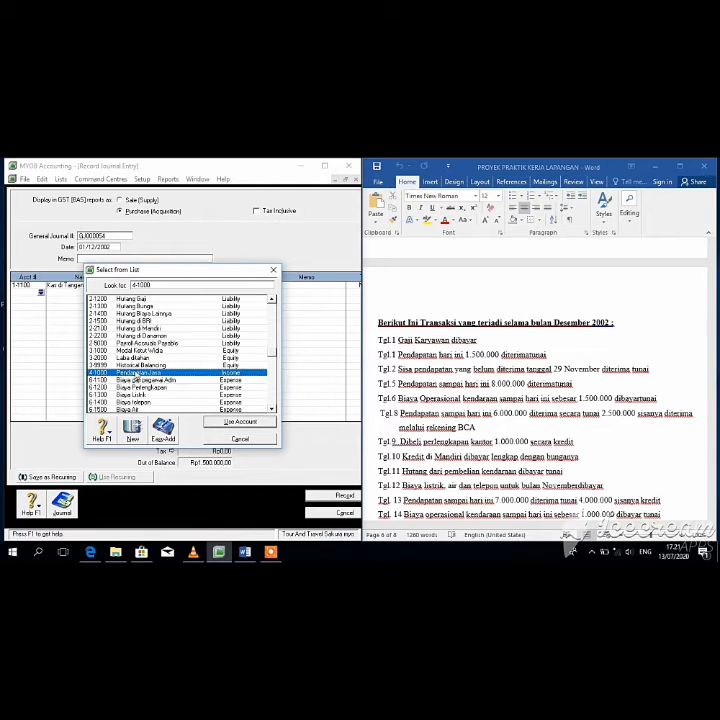
{"action": "left_click", "coordinate": [230, 423]}
{"action": "left_click", "coordinate": [194, 294]}
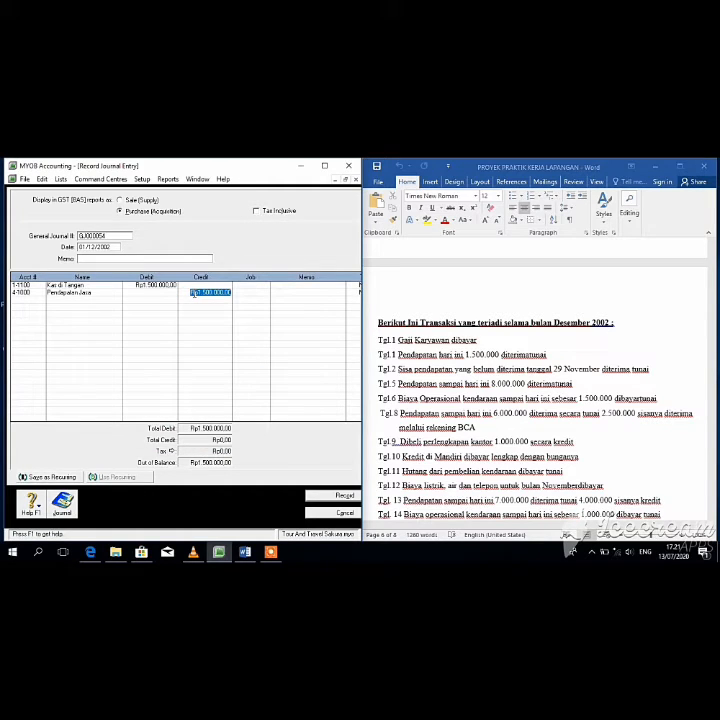
{"action": "left_click", "coordinate": [340, 497]}
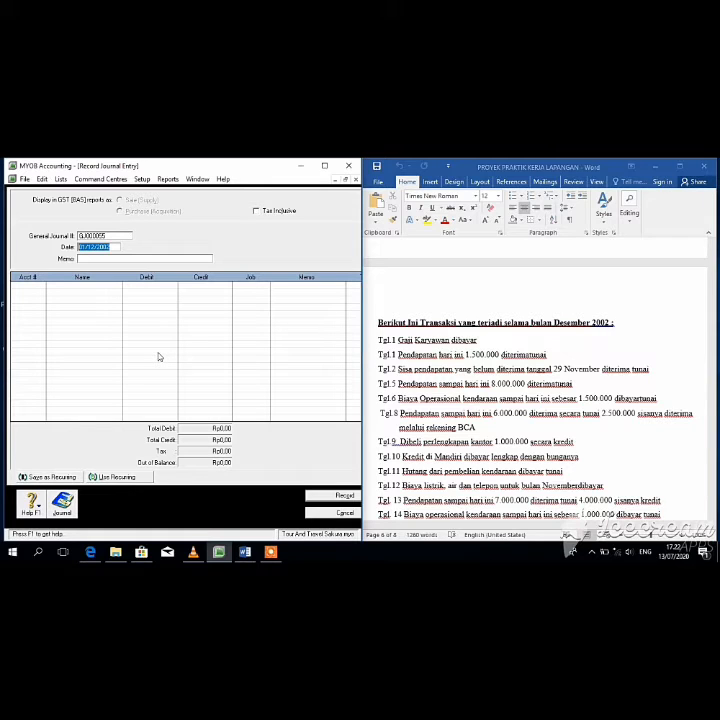
Step: Debit Kas di Tangan Rp1.500.000 on the first line of the 2 December journal
{"action": "left_click", "coordinate": [85, 246]}
{"action": "key", "text": "Tab"}
{"action": "key", "text": "Tab"}
{"action": "mouse_move", "coordinate": [713, 438]}
{"action": "left_mouse_down"}
{"action": "mouse_move", "coordinate": [713, 457]}
{"action": "mouse_move", "coordinate": [700, 438]}
{"action": "left_mouse_up"}
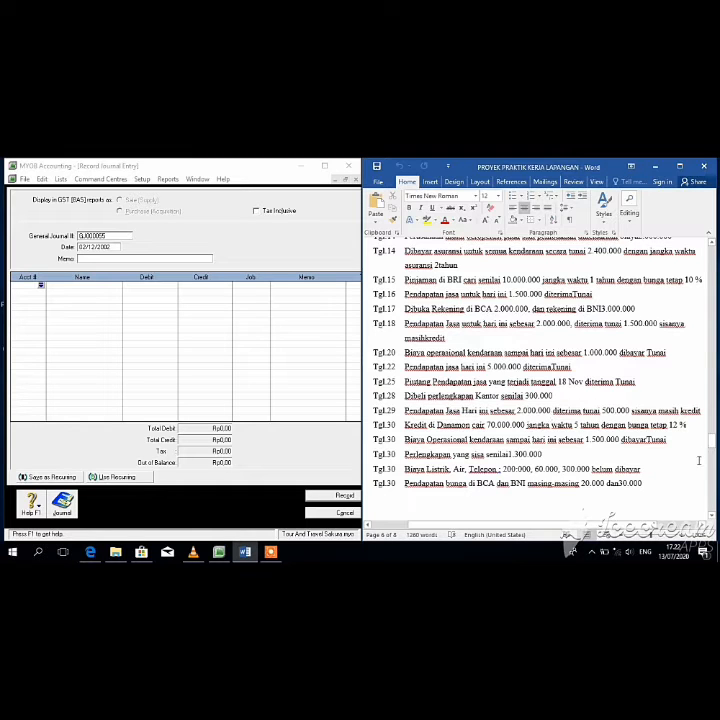
{"action": "left_click_drag", "start_coordinate": [711, 440], "coordinate": [711, 462]}
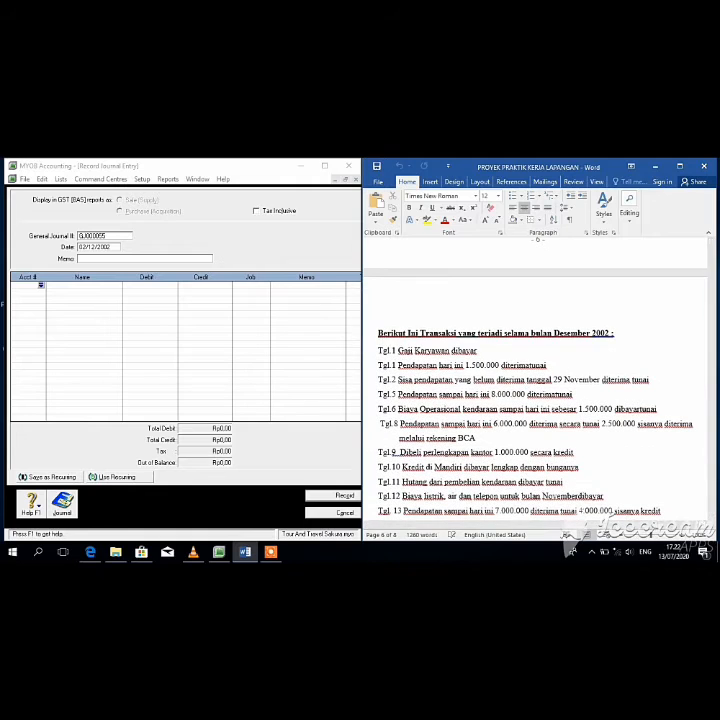
{"action": "left_click", "coordinate": [40, 286]}
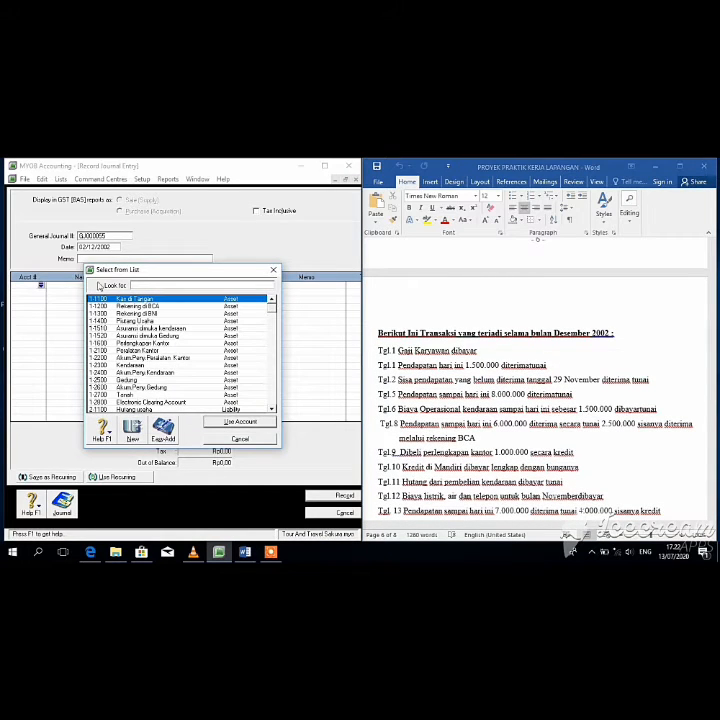
{"action": "left_click", "coordinate": [240, 422]}
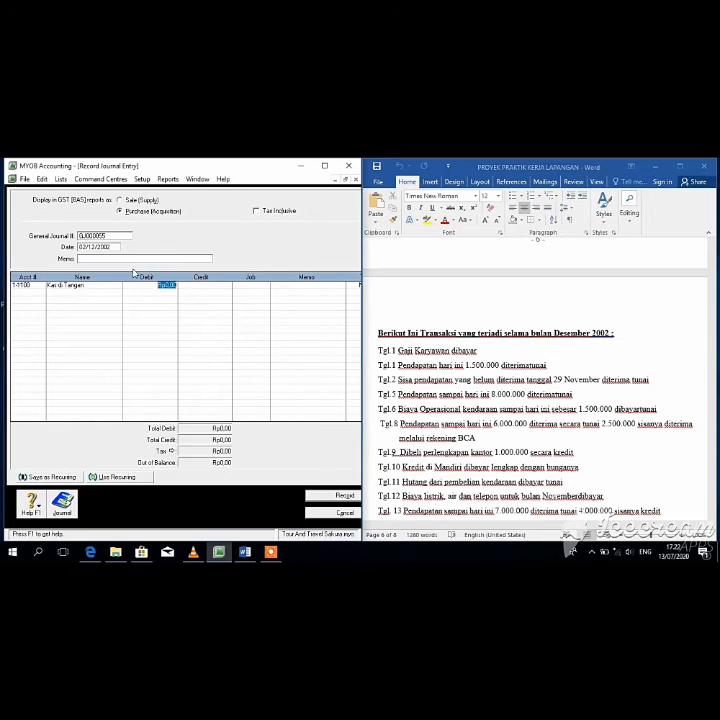
{"action": "type", "text": "1.500.000"}
{"action": "key", "text": "Tab"}
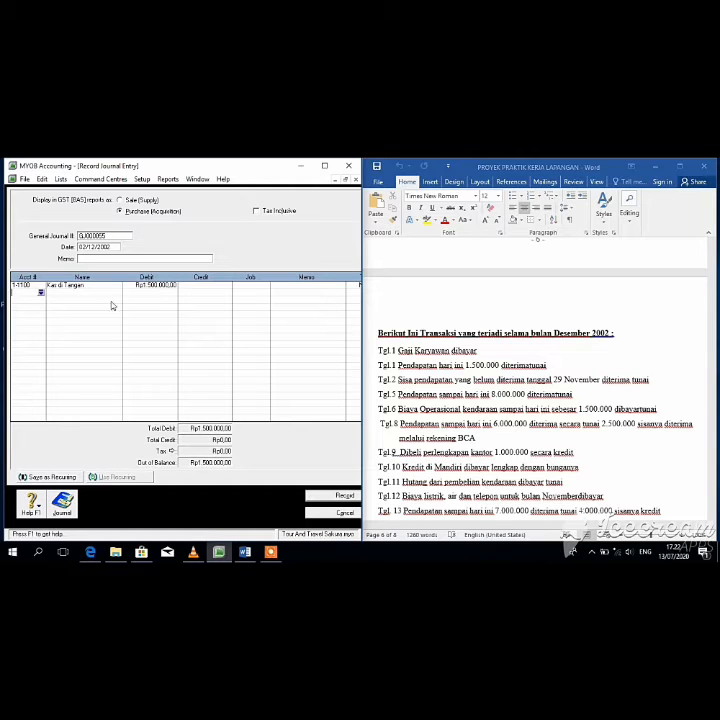
Step: Credit 1-1400 Piutang Usaha Rp1.500.000, accepting the linked-account warning, and record
{"action": "left_click", "coordinate": [41, 293]}
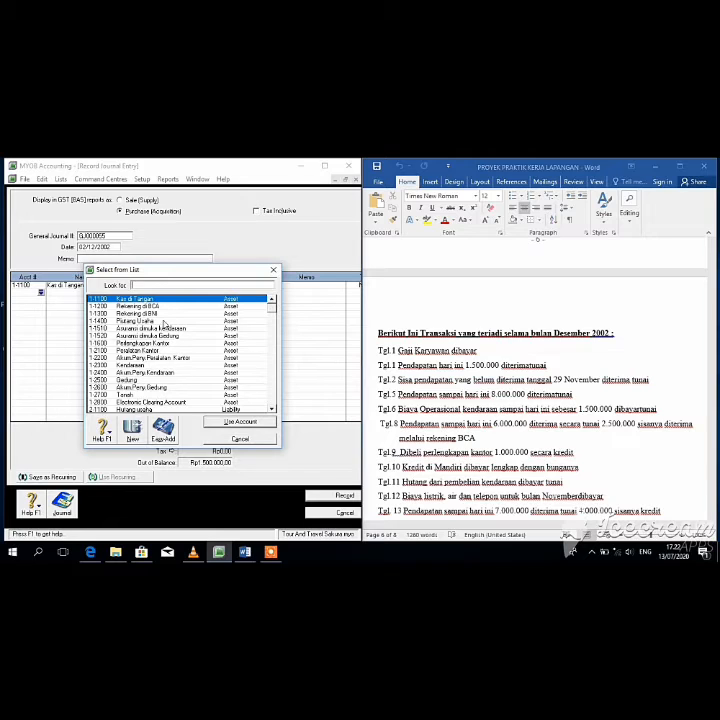
{"action": "double_click", "coordinate": [162, 320]}
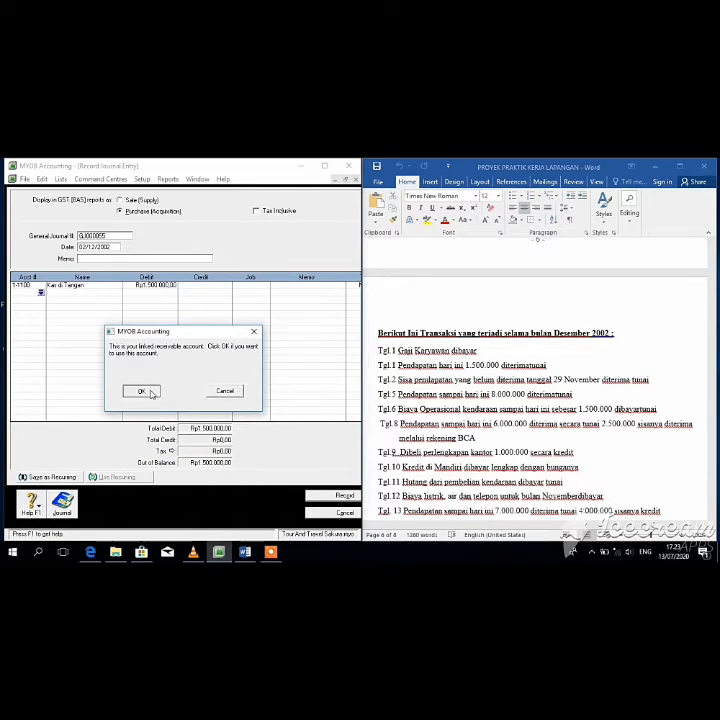
{"action": "left_click", "coordinate": [151, 390]}
{"action": "left_click", "coordinate": [203, 293]}
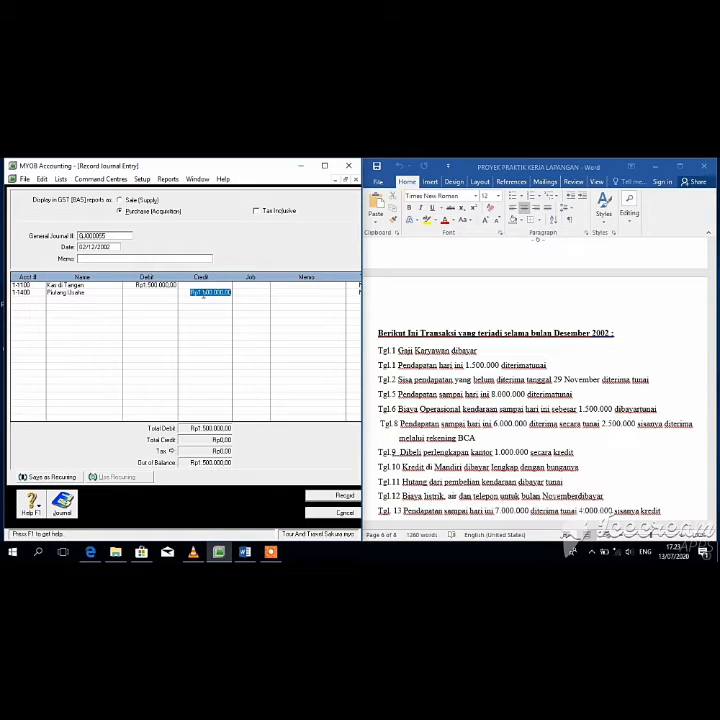
{"action": "key", "text": "Return"}
{"action": "left_click", "coordinate": [338, 496]}
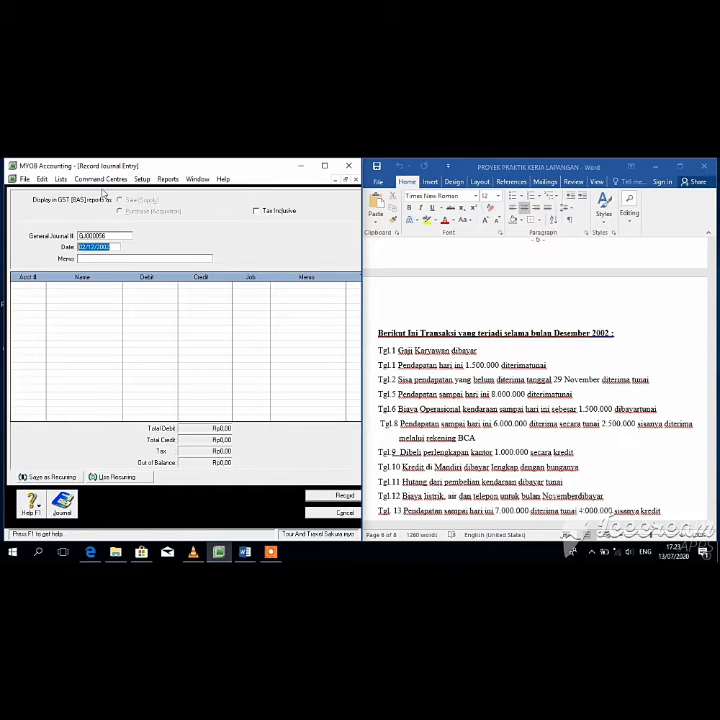
Step: Date the journal 05/12/2002 and debit 1-1100 Kas di Tangan Rp8.000.000 on the first line
{"action": "left_click", "coordinate": [86, 247]}
{"action": "key", "text": "BackSpace"}
{"action": "type", "text": "5"}
{"action": "key", "text": "Tab"}
{"action": "key", "text": "Tab"}
{"action": "left_click", "coordinate": [42, 288]}
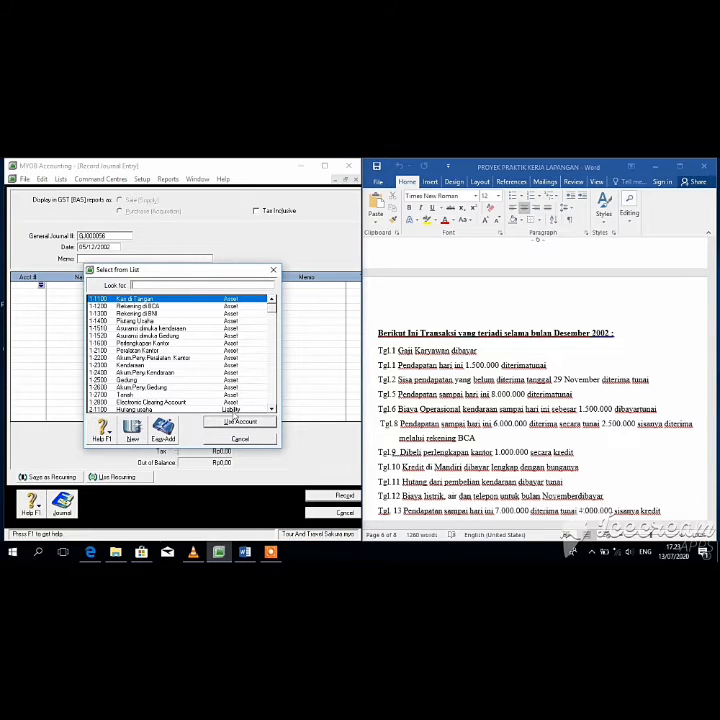
{"action": "left_click", "coordinate": [238, 421]}
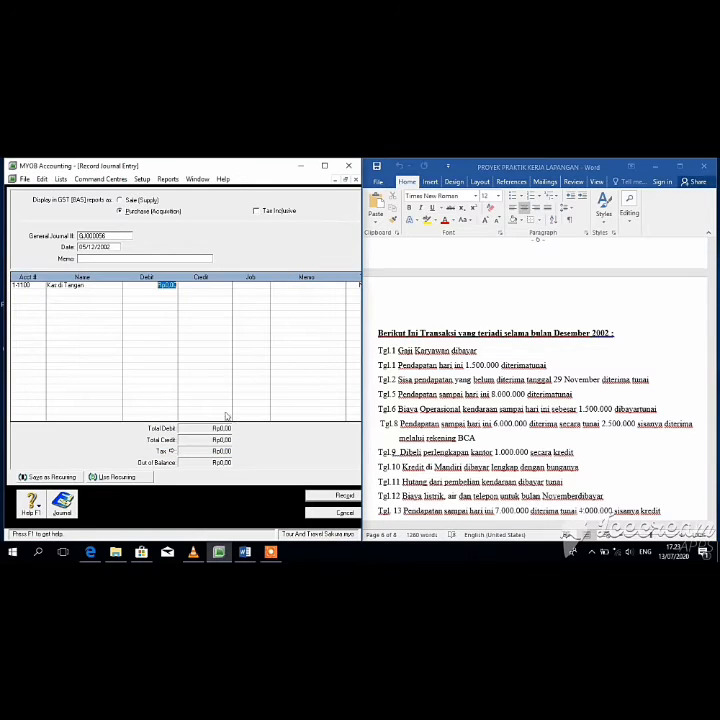
{"action": "type", "text": "80-"}
{"action": "left_click", "coordinate": [167, 297]}
{"action": "key", "text": "Return"}
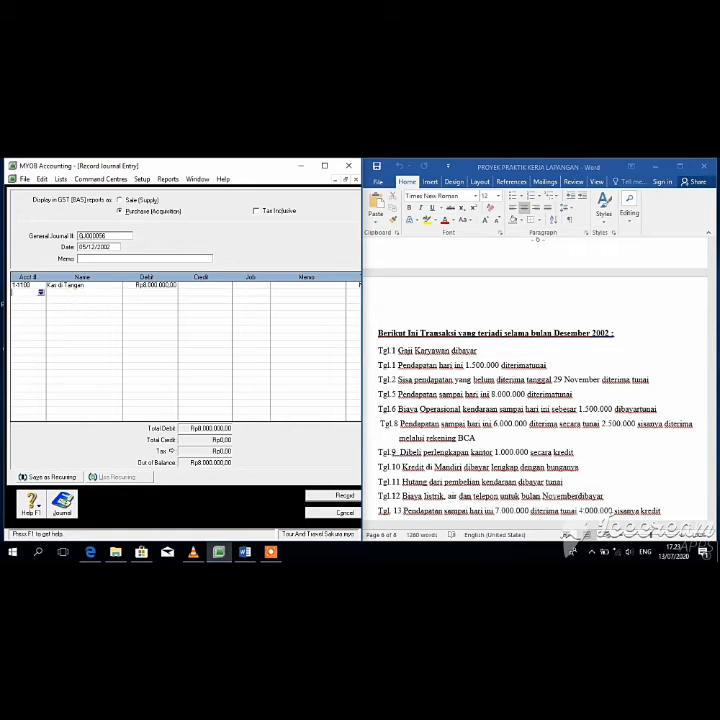
Step: Credit 4-1000 Pendapatan Jasa Rp8.000.000 on the second line and record the entry
{"action": "left_click", "coordinate": [41, 291]}
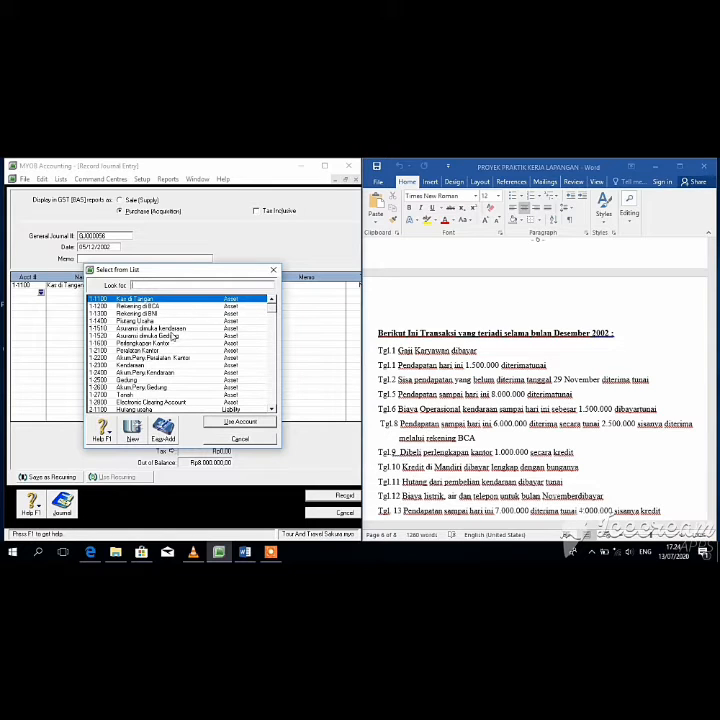
{"action": "right_click", "coordinate": [275, 316]}
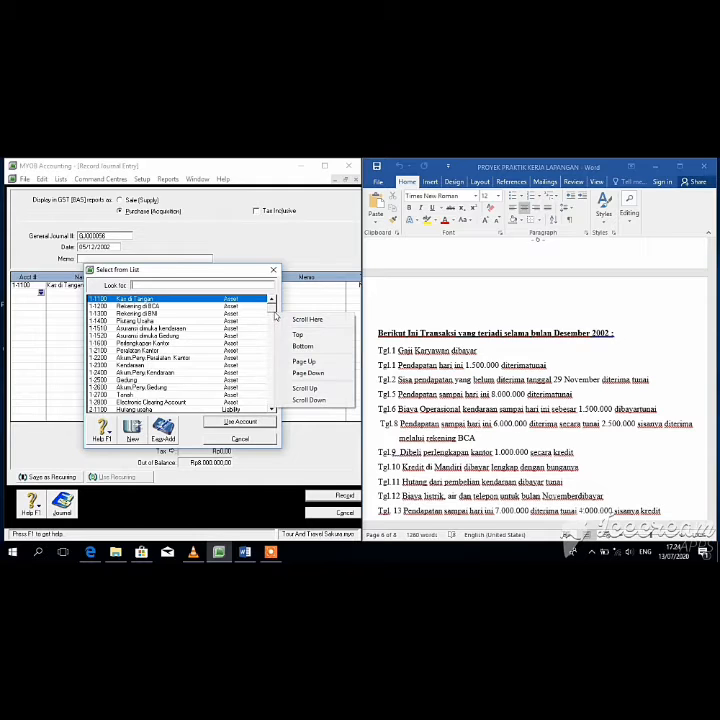
{"action": "left_click", "coordinate": [244, 337]}
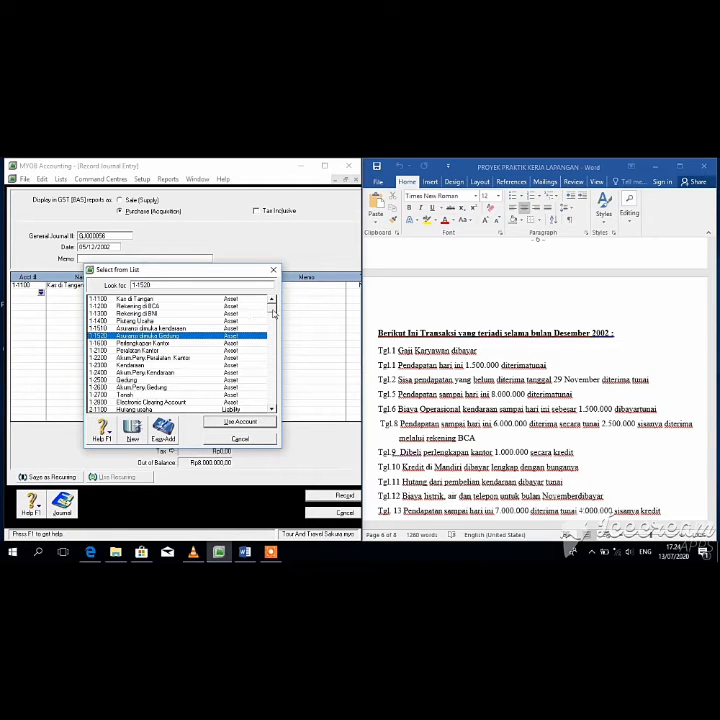
{"action": "left_click_drag", "start_coordinate": [273, 324], "coordinate": [272, 337]}
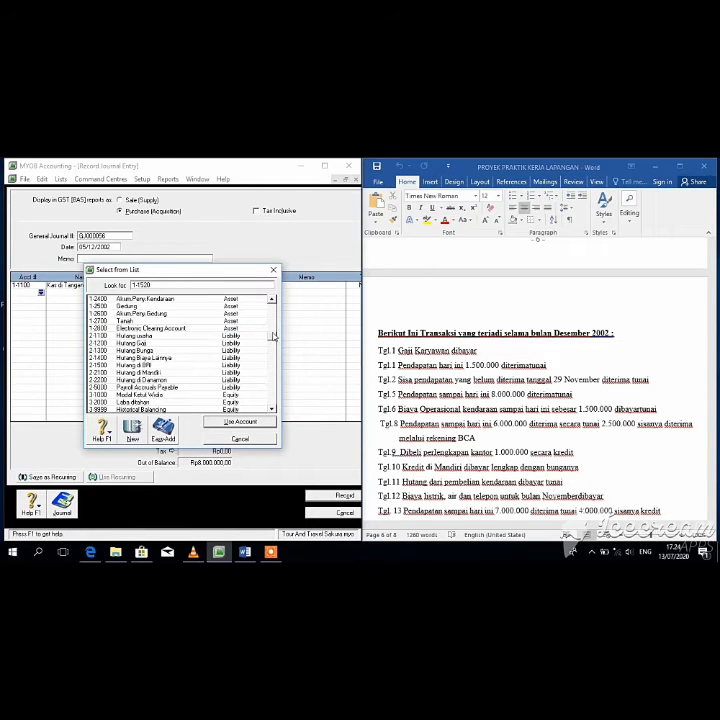
{"action": "scroll", "coordinate": [270, 344], "scroll_direction": "down", "scroll_amount": 2}
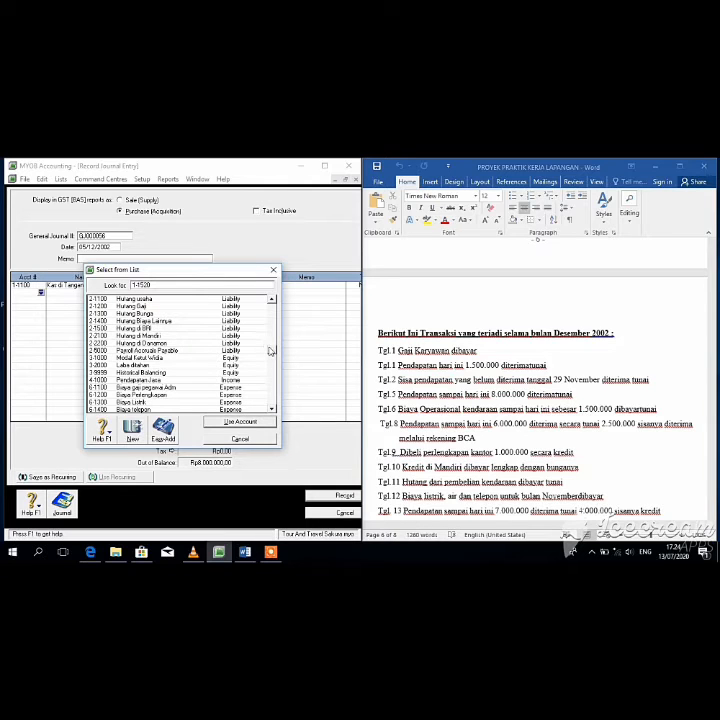
{"action": "scroll", "coordinate": [268, 354], "scroll_direction": "down", "scroll_amount": 1}
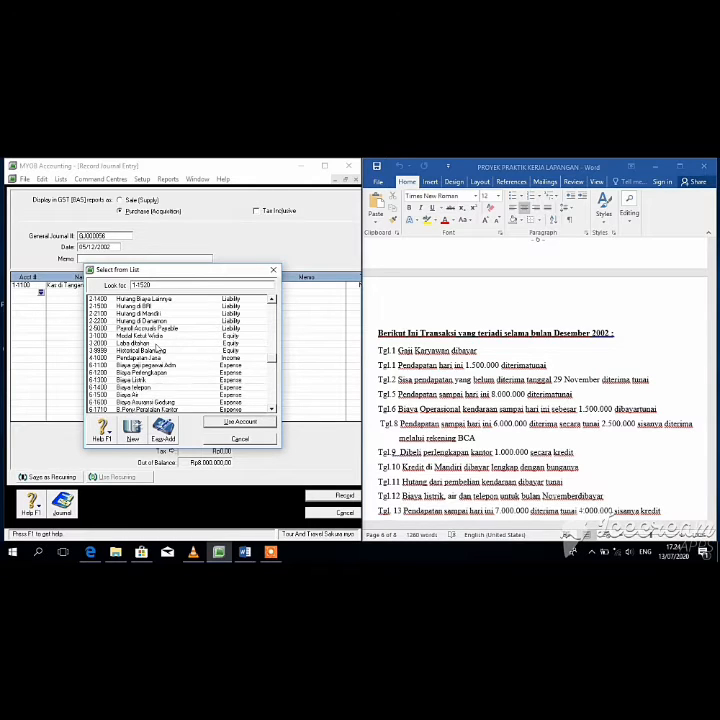
{"action": "left_click", "coordinate": [156, 359]}
{"action": "left_click", "coordinate": [251, 423]}
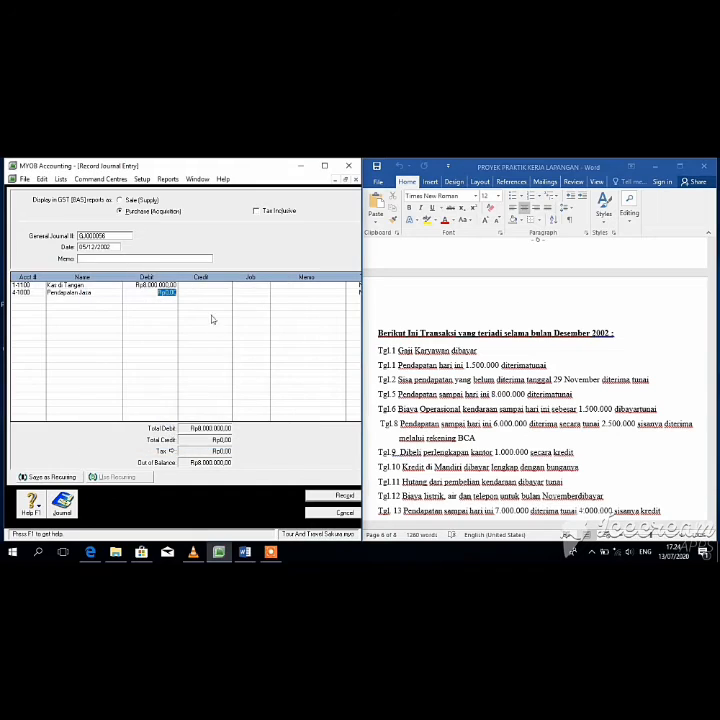
{"action": "left_click", "coordinate": [208, 293]}
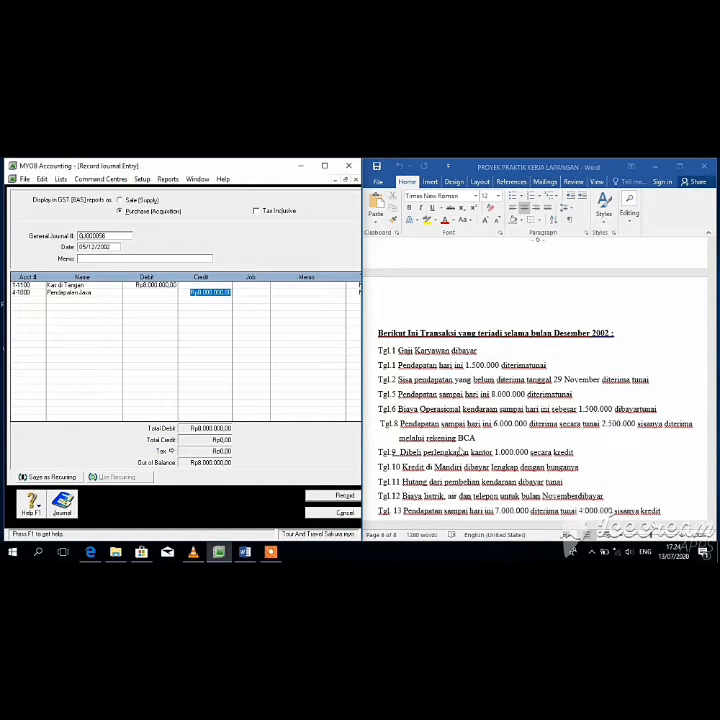
{"action": "key", "text": "Return"}
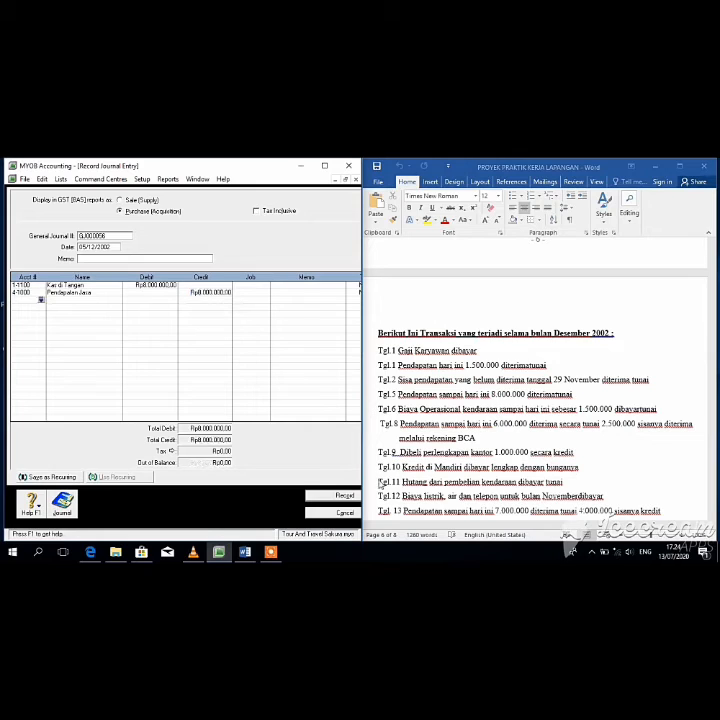
{"action": "left_click", "coordinate": [335, 496]}
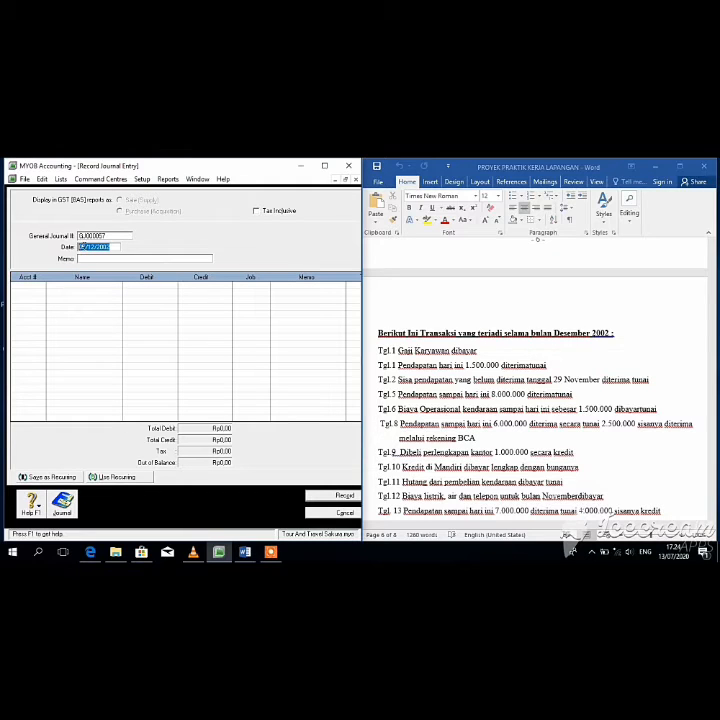
Step: Select the journal date to change it to 06/12/2002
{"action": "right_click", "coordinate": [84, 248]}
{"action": "left_click", "coordinate": [74, 251]}
{"action": "left_click", "coordinate": [86, 246]}
{"action": "double_click", "coordinate": [113, 247]}
Step: Debit 6-2600 Biaya Operasional Kendaraan Rp1.500.000 on the first line
{"action": "right_click", "coordinate": [40, 288]}
{"action": "right_click", "coordinate": [40, 287]}
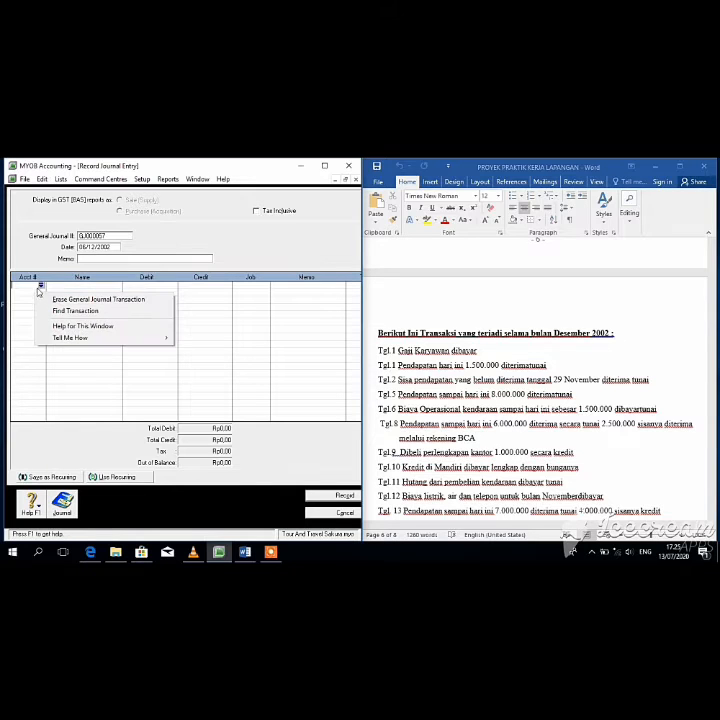
{"action": "right_click", "coordinate": [42, 287]}
{"action": "left_click", "coordinate": [40, 285]}
{"action": "left_click", "coordinate": [40, 285]}
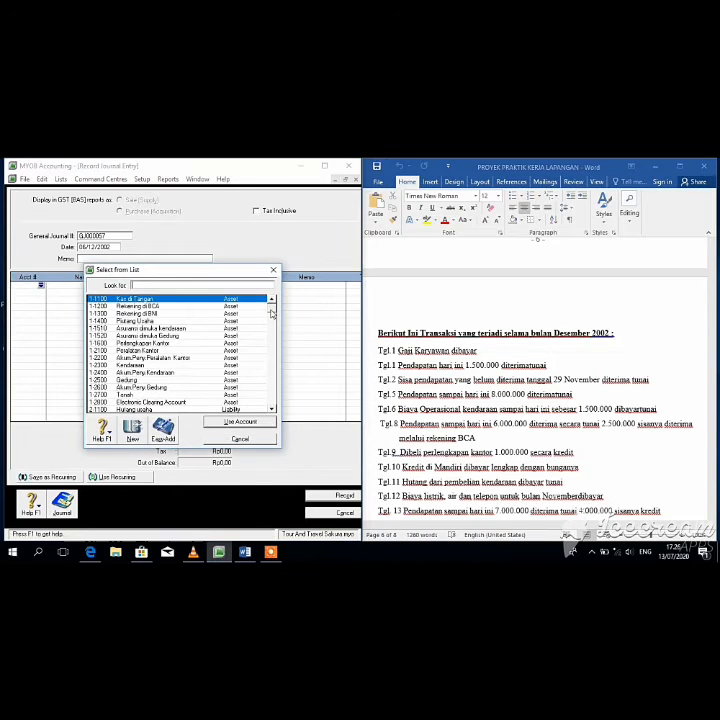
{"action": "scroll", "coordinate": [273, 341], "scroll_direction": "down", "scroll_amount": 4}
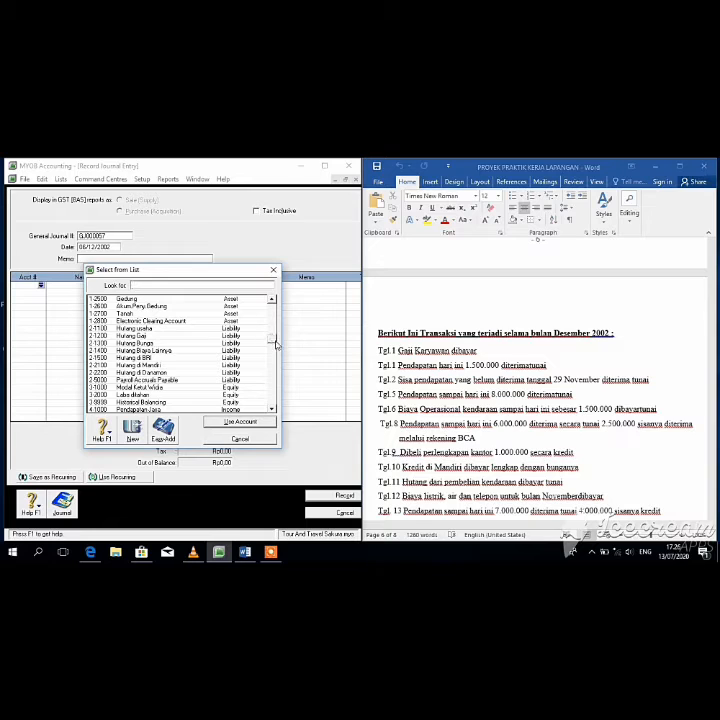
{"action": "scroll", "coordinate": [268, 380], "scroll_direction": "down", "scroll_amount": 5}
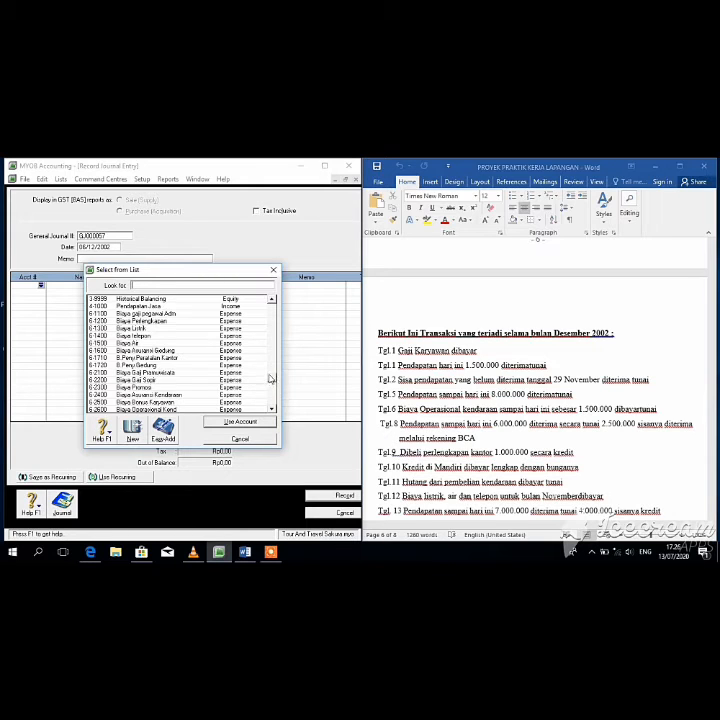
{"action": "left_click", "coordinate": [181, 410]}
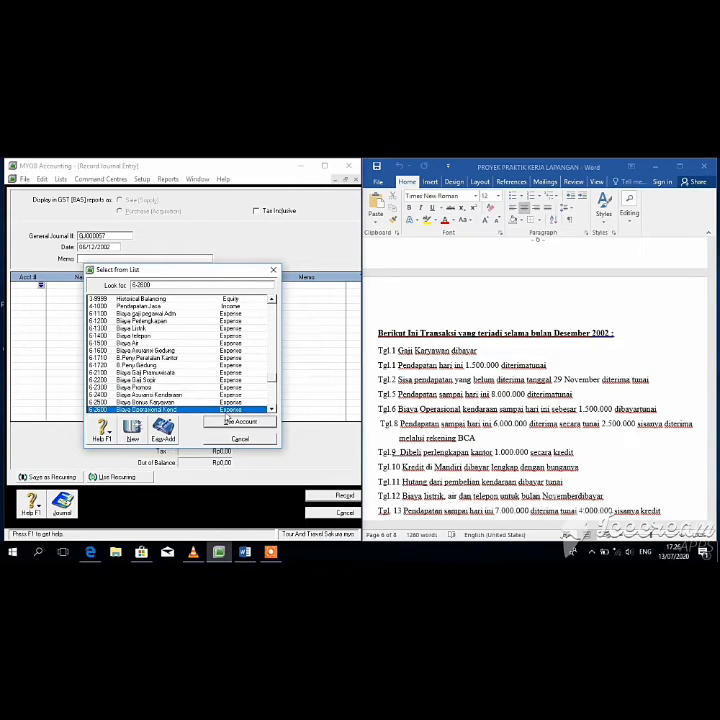
{"action": "left_click", "coordinate": [236, 421]}
{"action": "key", "text": "BackSpace"}
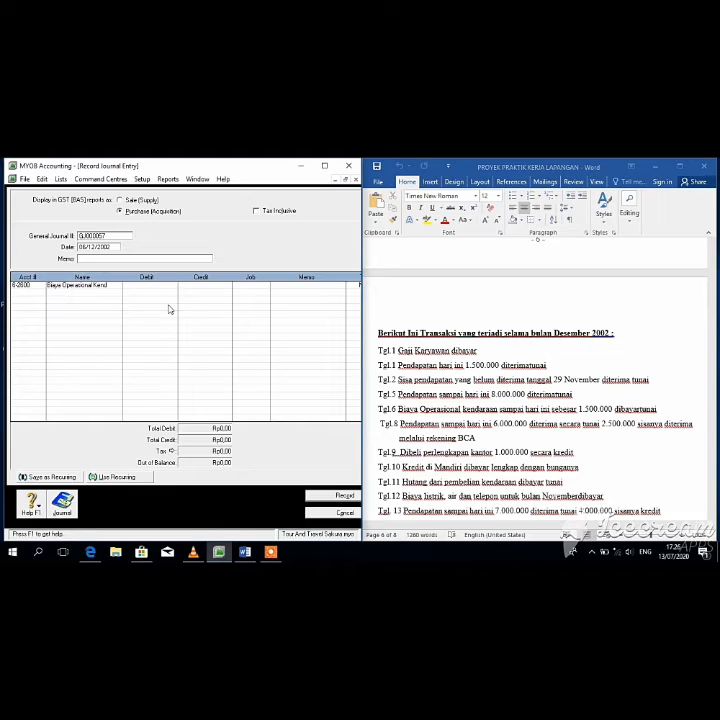
{"action": "type", "text": "150"}
{"action": "type", "text": "0000"}
{"action": "key", "text": "Return"}
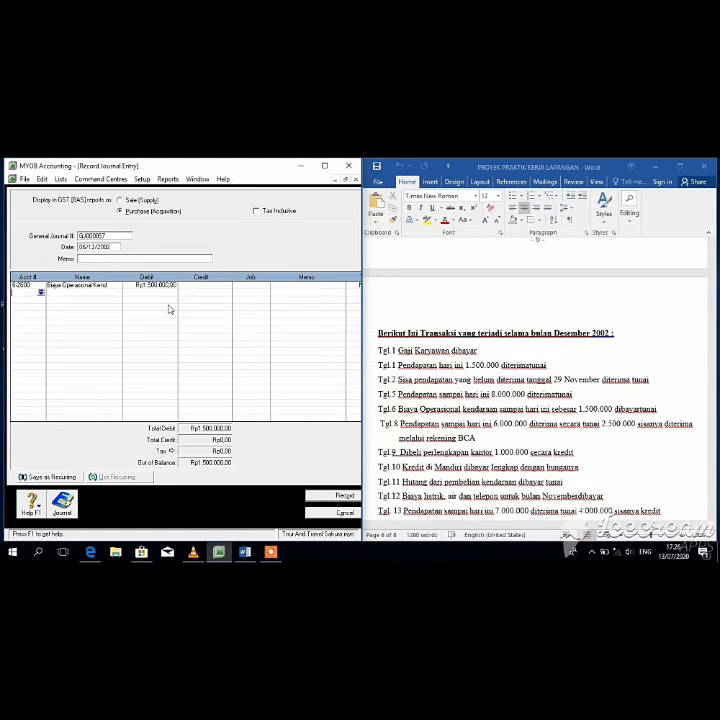
Step: Credit Kas di Tangan Rp1.500.000 on the second line and record the entry
{"action": "left_click", "coordinate": [41, 294]}
{"action": "key", "text": "Return"}
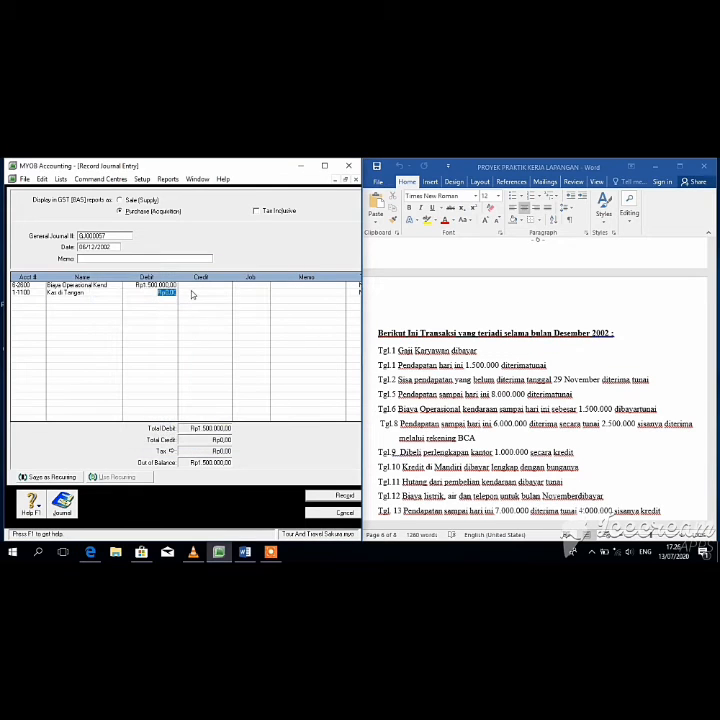
{"action": "left_click", "coordinate": [193, 294]}
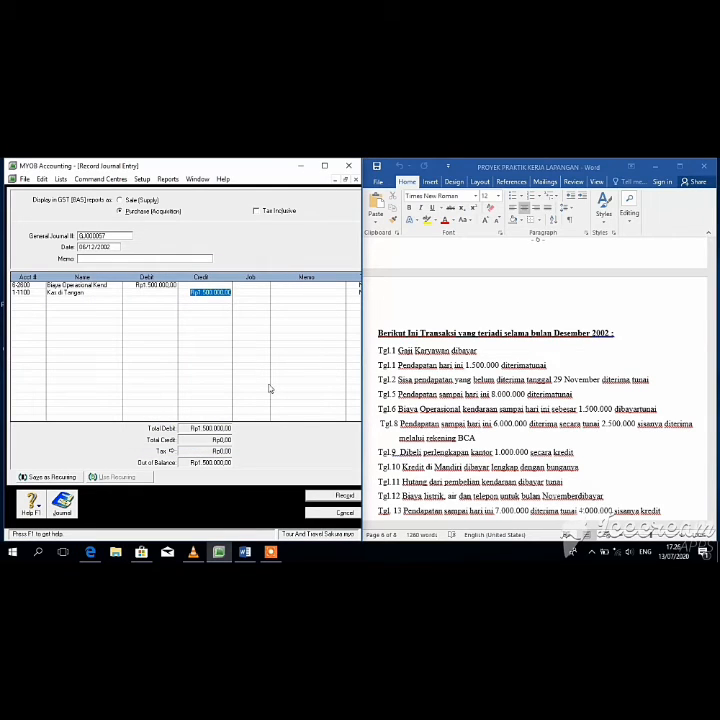
{"action": "left_click", "coordinate": [350, 496]}
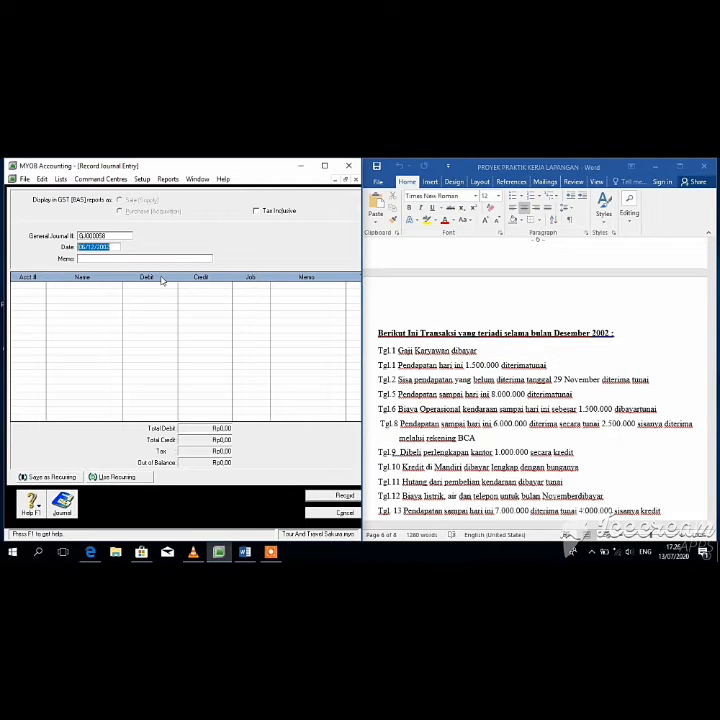
Step: Debit Kas di Tangan Rp2.500.000 on the first line
{"action": "left_click", "coordinate": [85, 245]}
{"action": "left_click", "coordinate": [40, 283]}
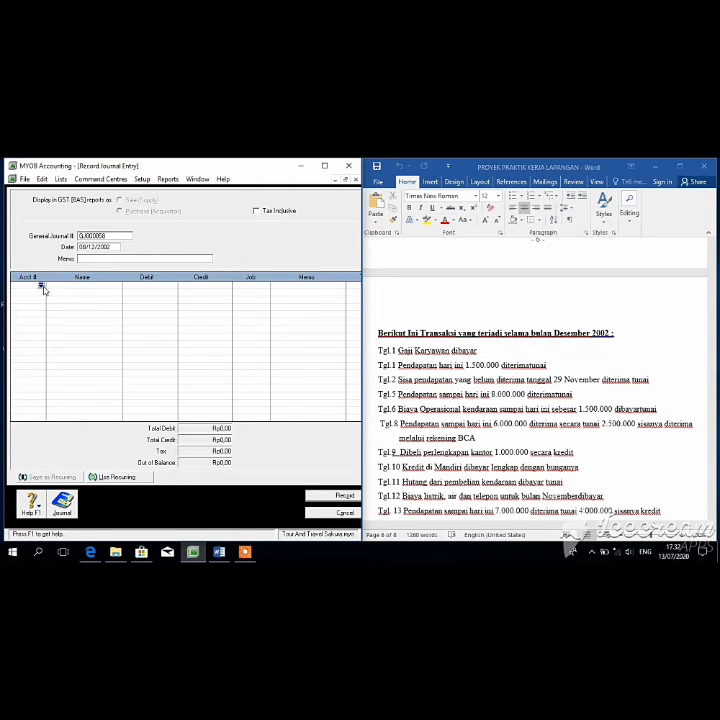
{"action": "left_click", "coordinate": [41, 286]}
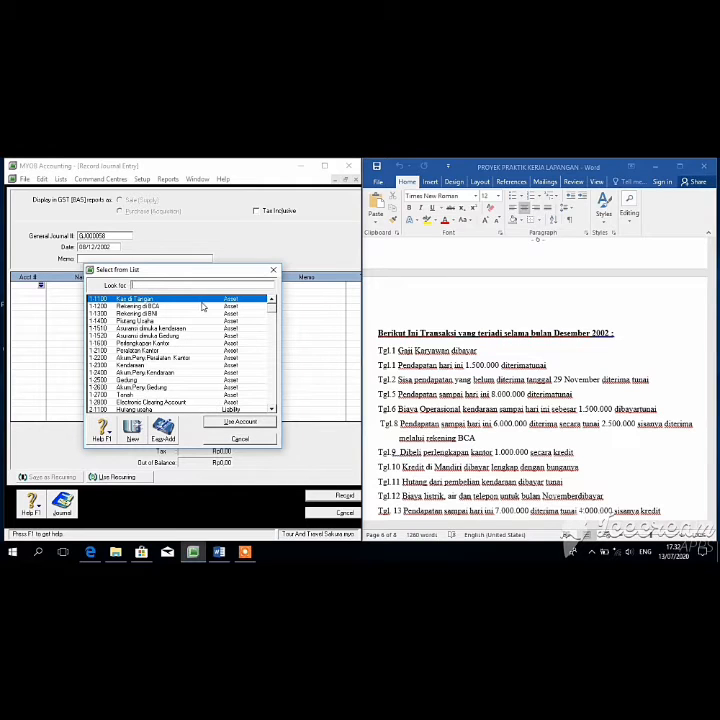
{"action": "left_click", "coordinate": [240, 421]}
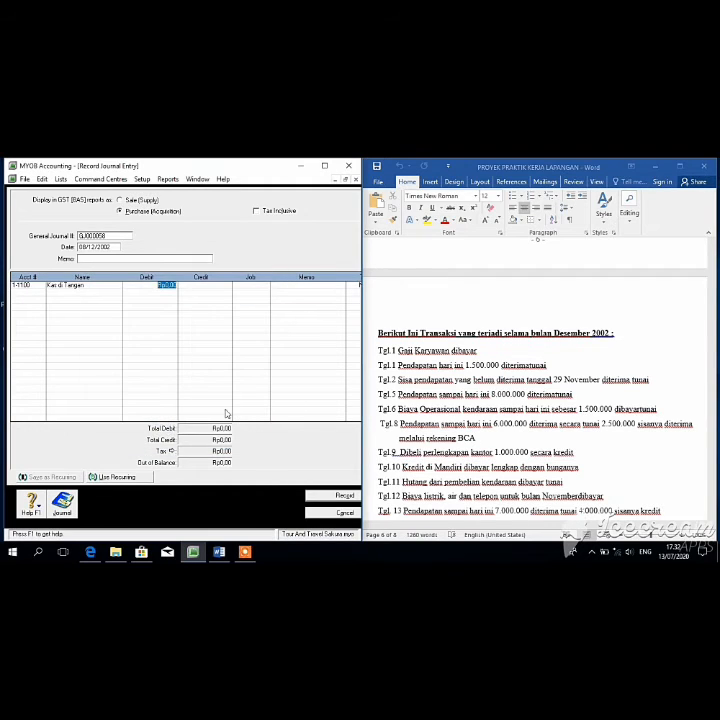
{"action": "type", "text": "25000"}
{"action": "key", "text": "Return"}
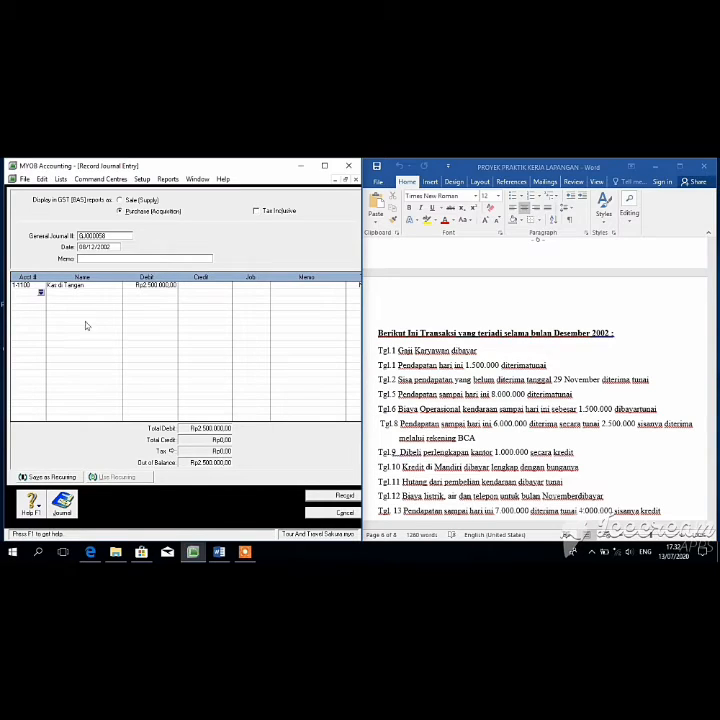
Step: Add 1-1200 Rekening di BCA with a Rp3.500.000 debit on the second line
{"action": "left_click", "coordinate": [41, 292]}
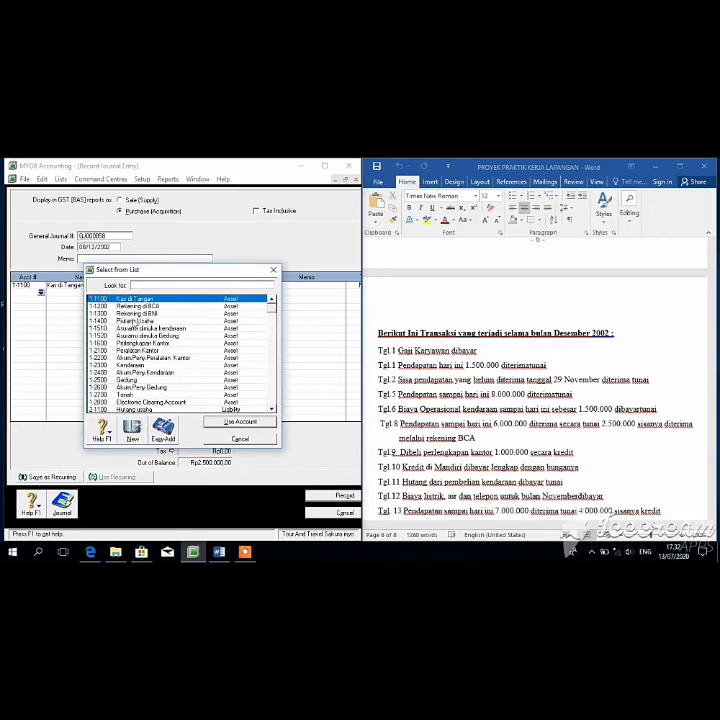
{"action": "type", "text": "1-1200"}
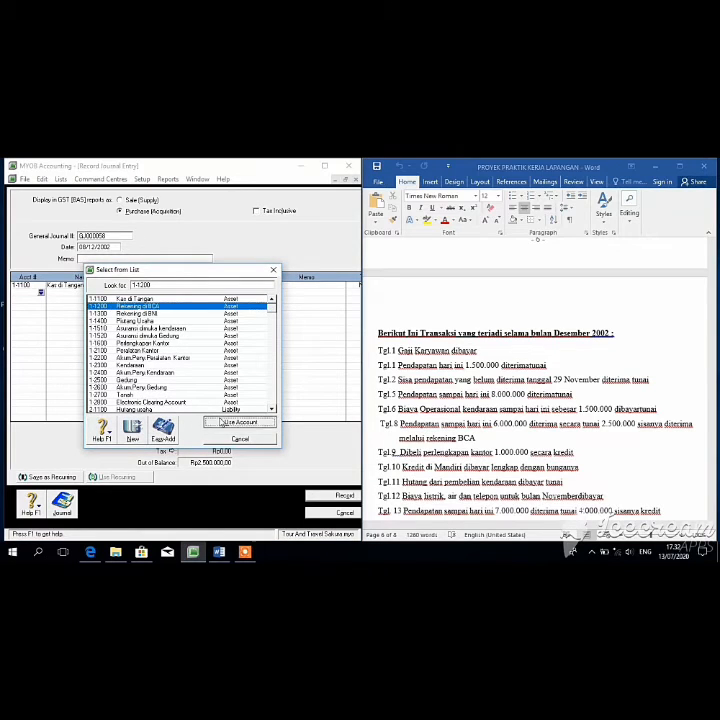
{"action": "left_click", "coordinate": [212, 421]}
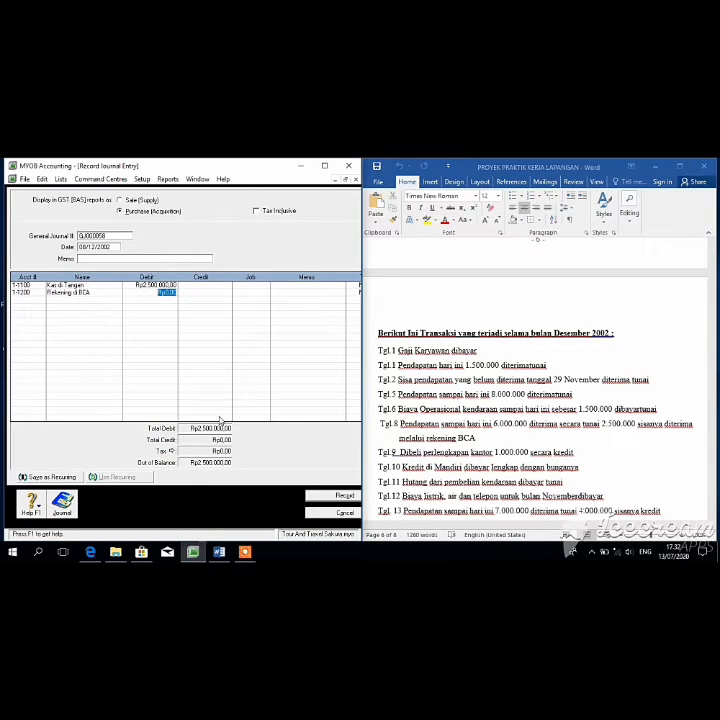
{"action": "type", "text": "3500000"}
{"action": "left_click", "coordinate": [219, 416]}
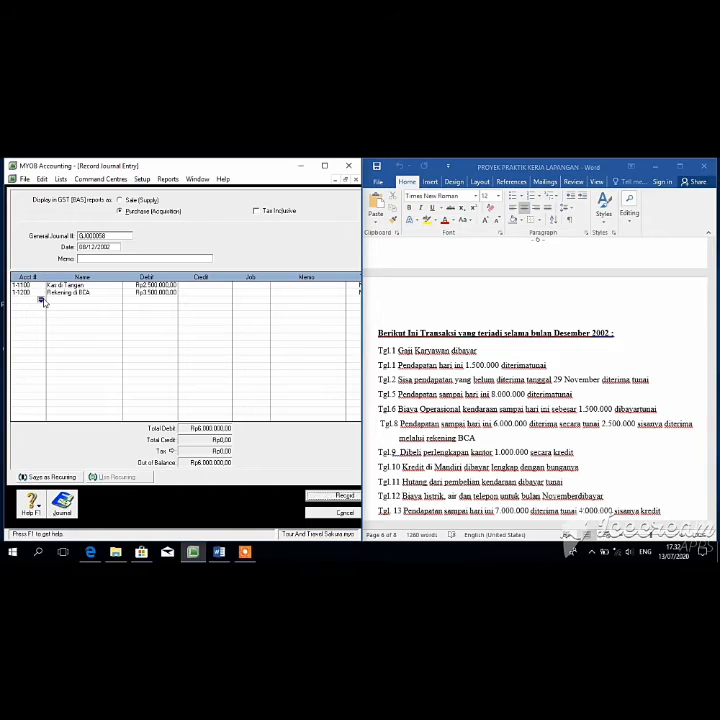
Step: Credit Pendapatan Jasa Rp6.000.000 on the third line and record the 8 December entry
{"action": "left_click", "coordinate": [42, 298]}
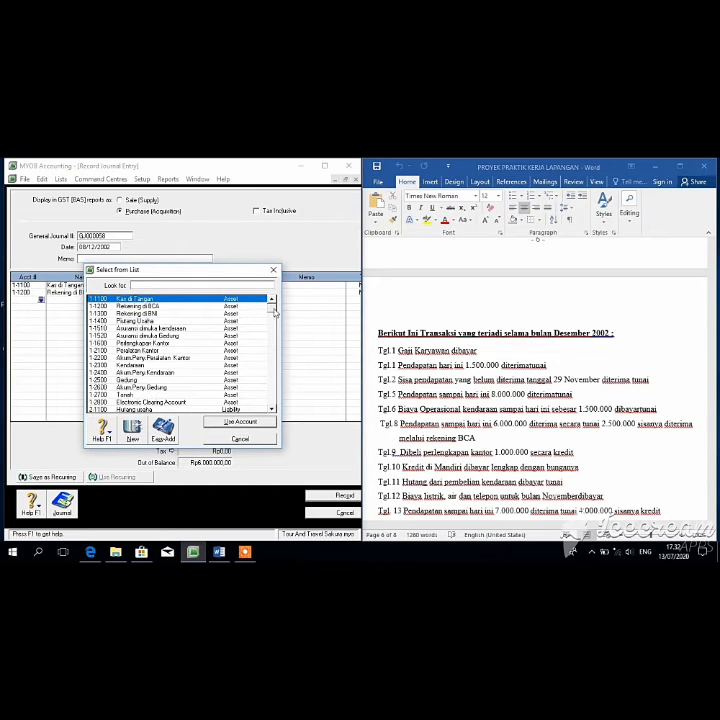
{"action": "scroll", "coordinate": [275, 319], "scroll_direction": "down", "scroll_amount": 2}
{"action": "scroll", "coordinate": [276, 320], "scroll_direction": "up", "scroll_amount": 2}
{"action": "scroll", "coordinate": [273, 320], "scroll_direction": "down", "scroll_amount": 5}
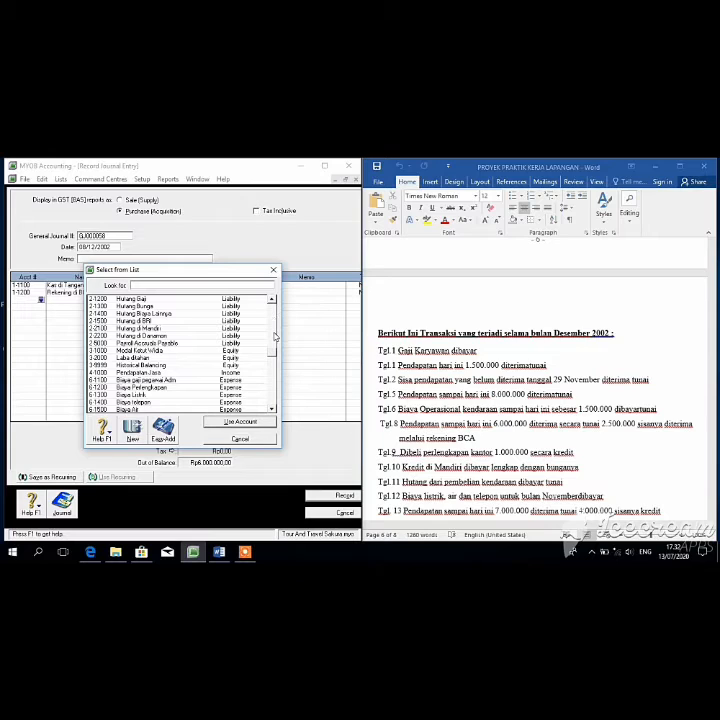
{"action": "left_click", "coordinate": [148, 373]}
{"action": "left_click", "coordinate": [228, 421]}
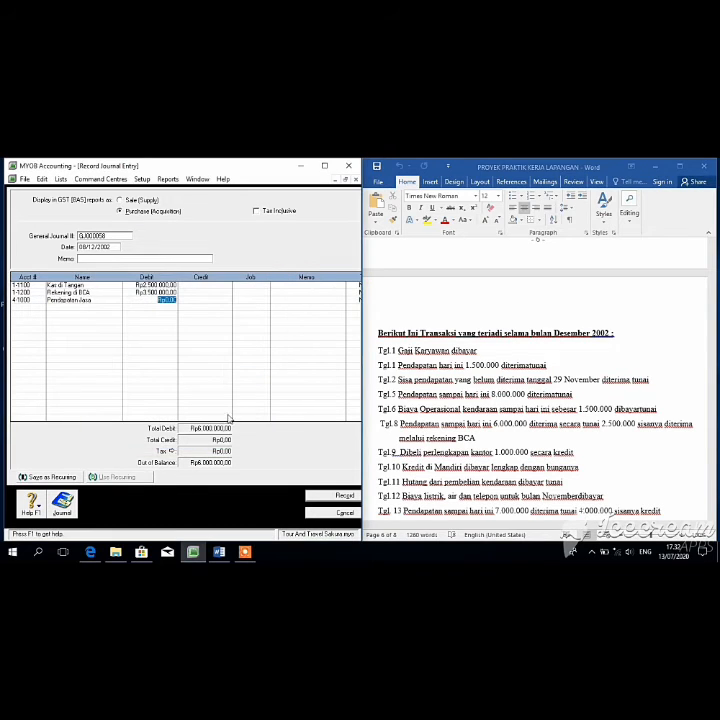
{"action": "left_click", "coordinate": [207, 300]}
{"action": "key", "text": "Return"}
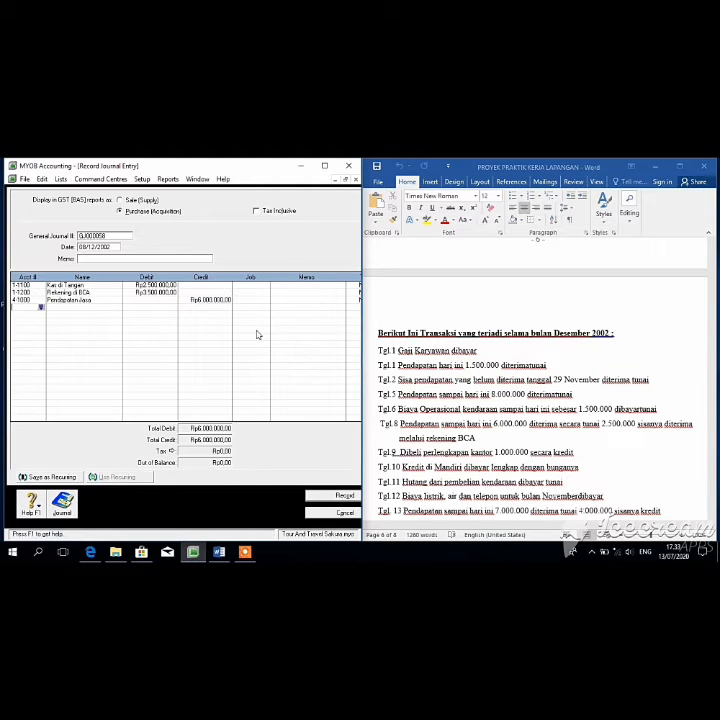
{"action": "left_click", "coordinate": [344, 496]}
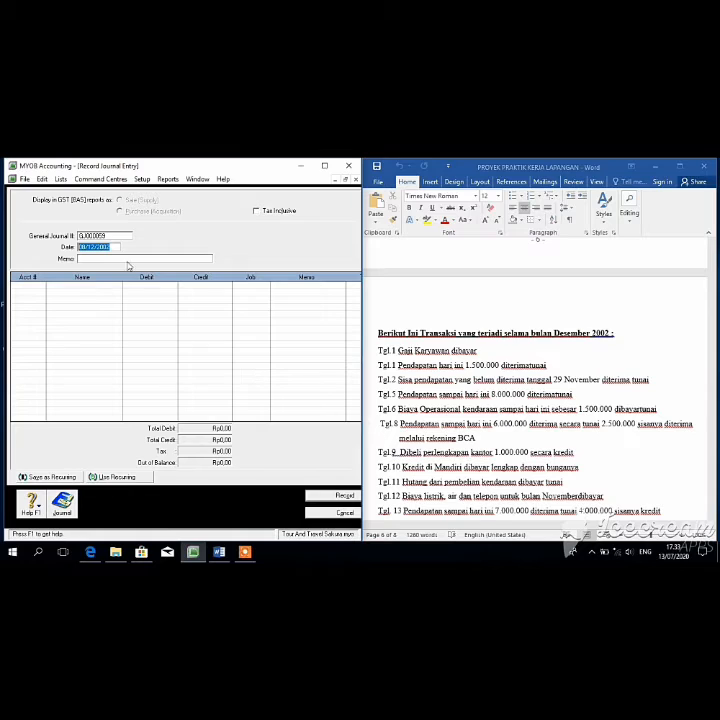
Step: Date the journal 09/12/2002 and debit 1-1600 Perlengkapan Kantor Rp1.000.000
{"action": "left_click", "coordinate": [84, 245]}
{"action": "key", "text": "BackSpace"}
{"action": "type", "text": "9"}
{"action": "key", "text": "Tab"}
{"action": "key", "text": "Tab"}
{"action": "left_click", "coordinate": [41, 286]}
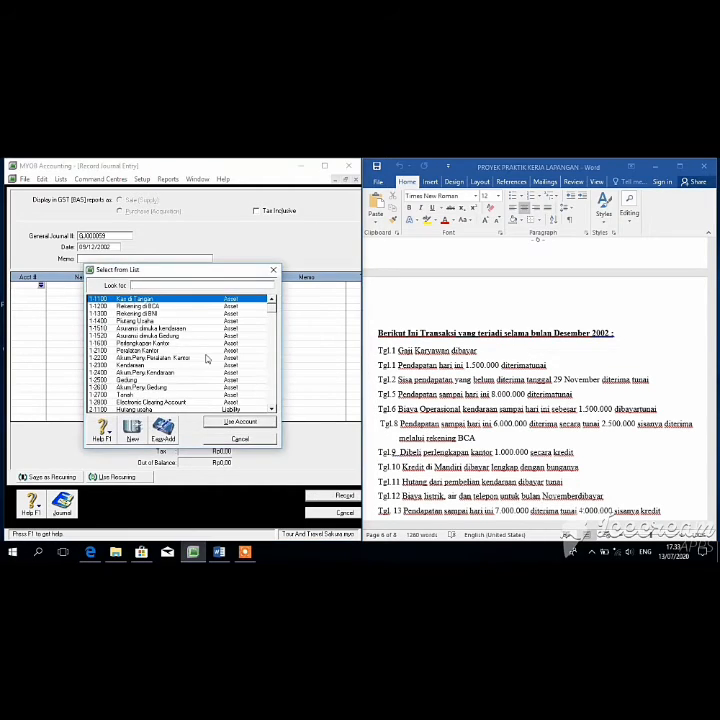
{"action": "scroll", "coordinate": [271, 321], "scroll_direction": "down", "scroll_amount": 1}
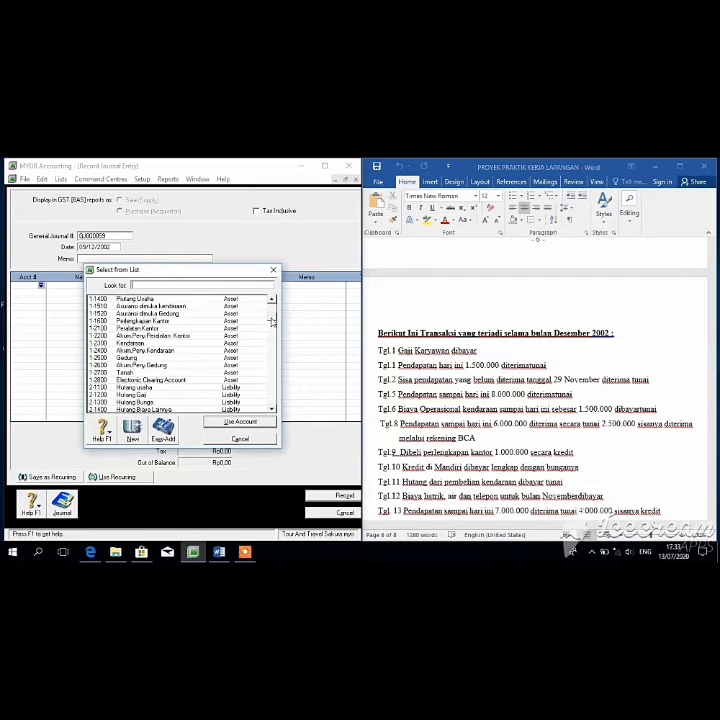
{"action": "type", "text": "1-1600"}
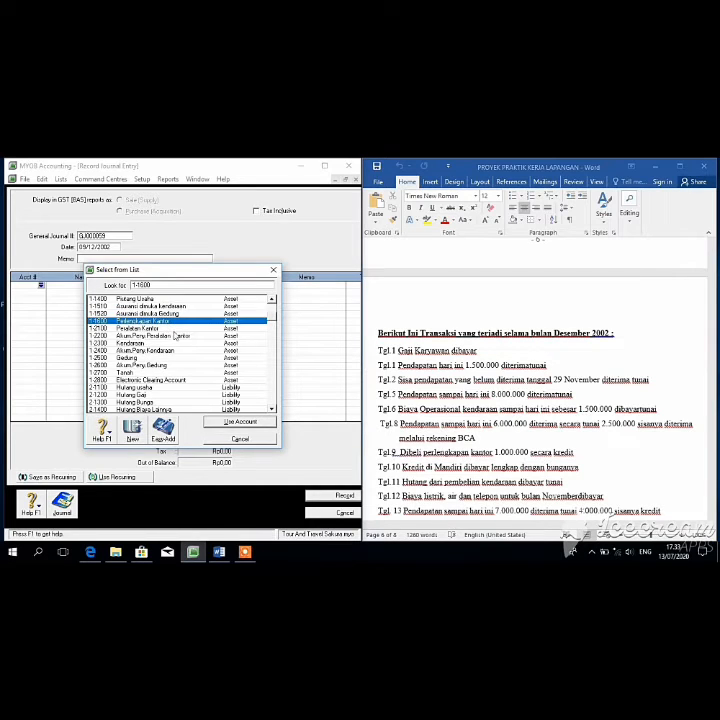
{"action": "left_click", "coordinate": [238, 422]}
{"action": "type", "text": "1."}
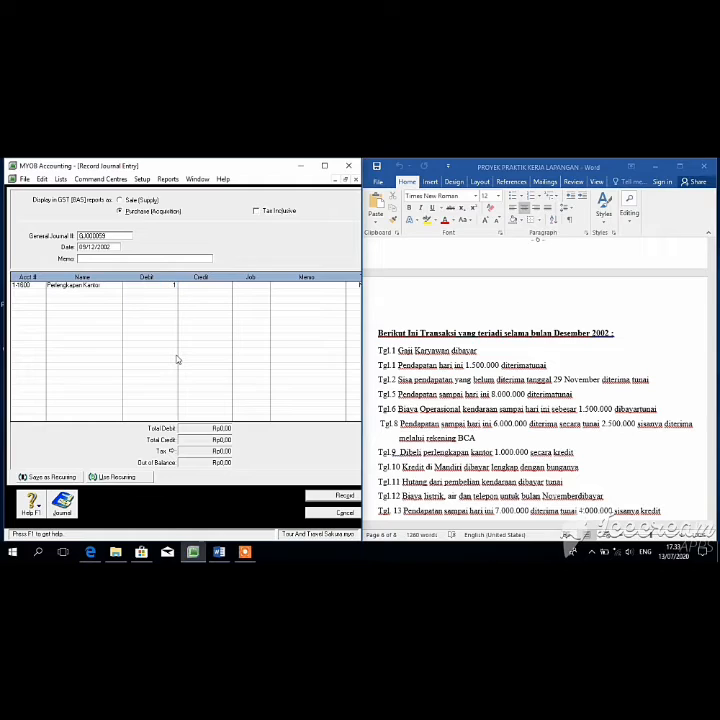
{"action": "type", "text": "000.000"}
{"action": "key", "text": "Return"}
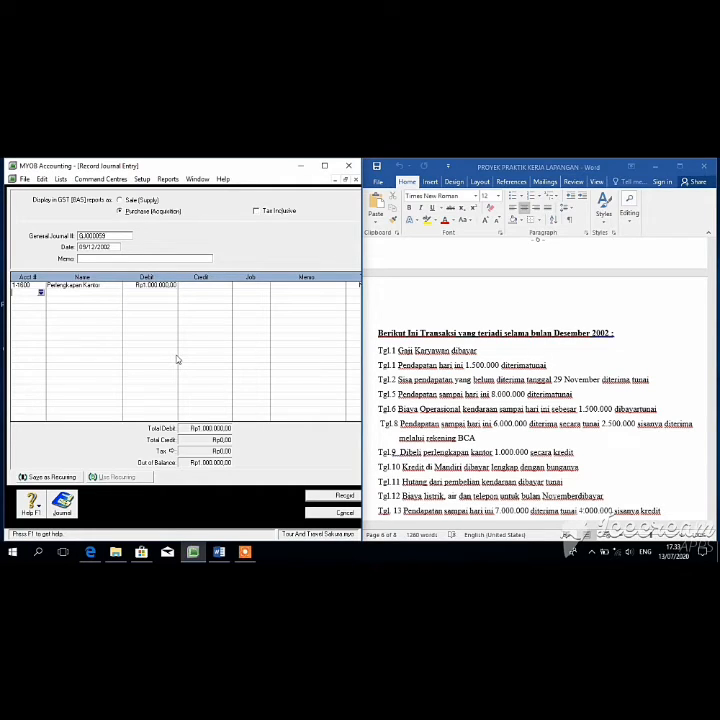
Step: Credit Hutang usaha on the second line, accept the linked-account warning, and record it
{"action": "left_click", "coordinate": [41, 292]}
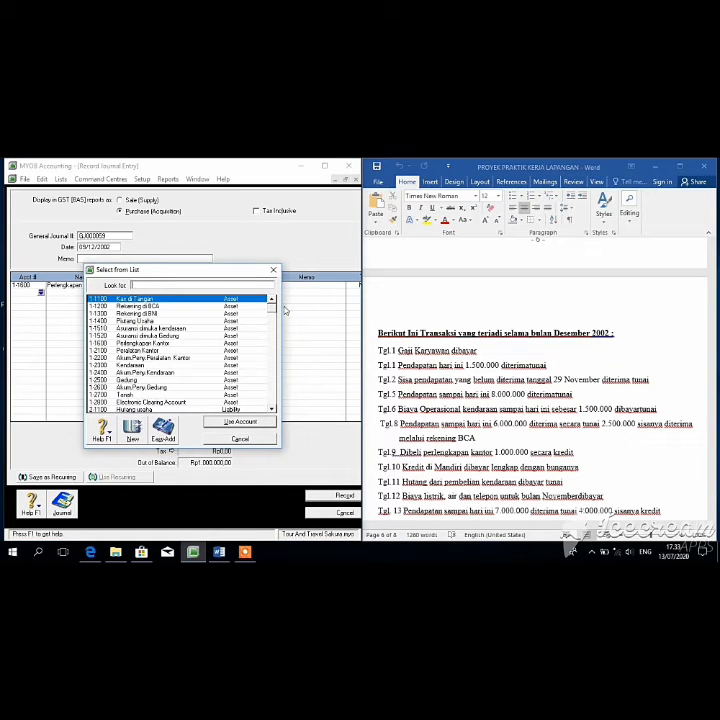
{"action": "scroll", "coordinate": [272, 323], "scroll_direction": "down", "scroll_amount": 2}
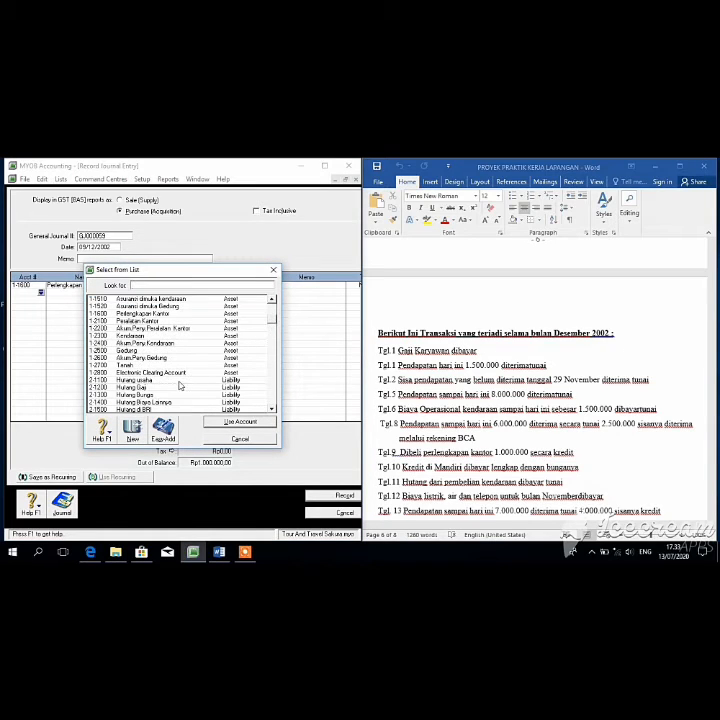
{"action": "left_click", "coordinate": [180, 380]}
{"action": "left_click", "coordinate": [226, 422]}
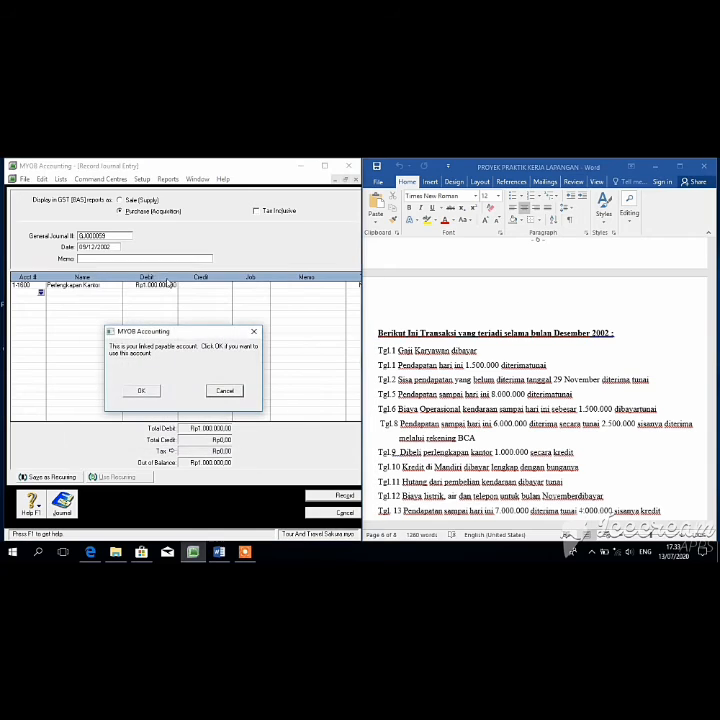
{"action": "left_click", "coordinate": [141, 390]}
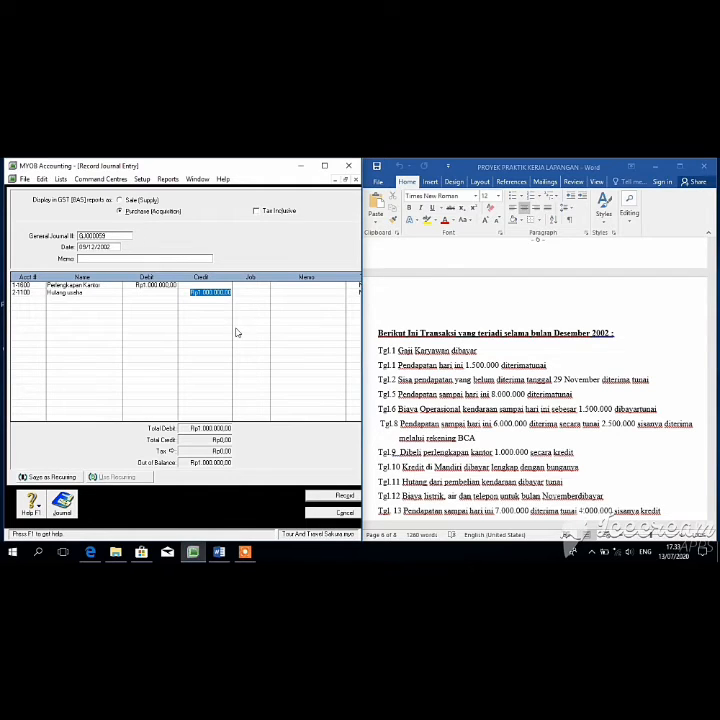
{"action": "left_click", "coordinate": [334, 497]}
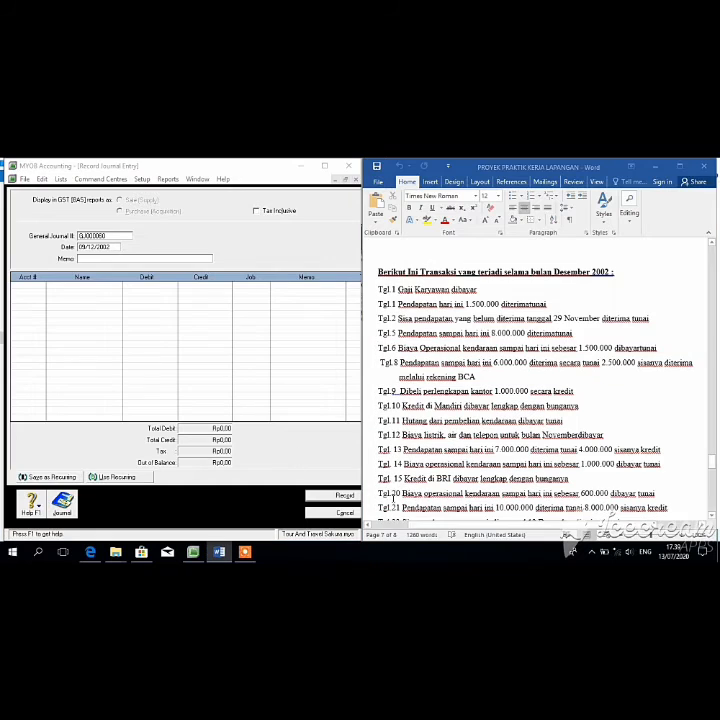
Step: Change the journal date to 10/12/2002 and check the transaction list in Word
{"action": "left_click", "coordinate": [80, 245]}
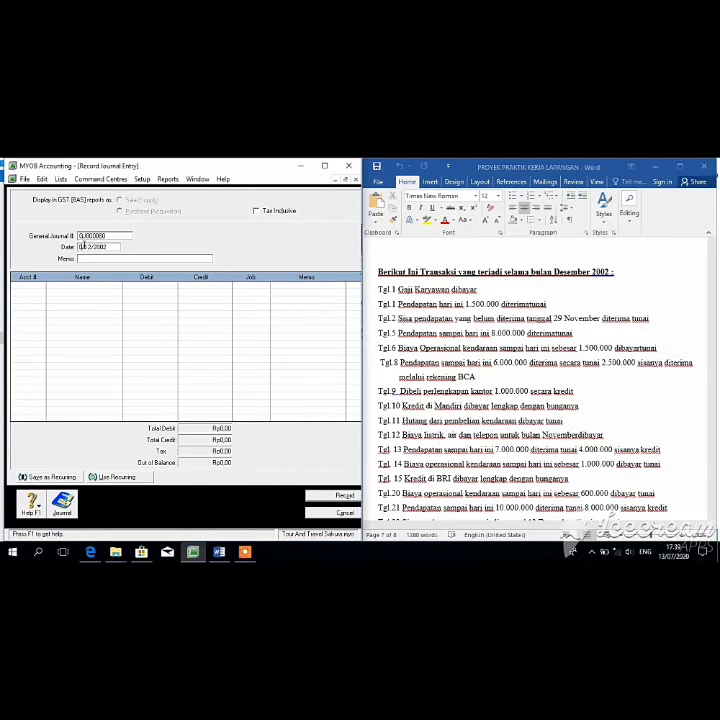
{"action": "type", "text": "110"}
{"action": "key", "text": "Delete"}
{"action": "key", "text": "Tab"}
{"action": "key", "text": "Tab"}
{"action": "left_click", "coordinate": [709, 492]}
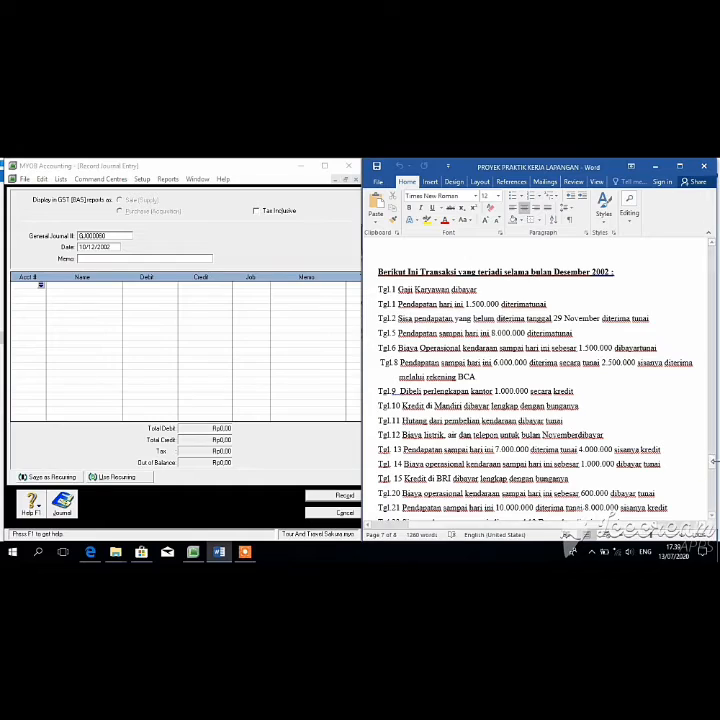
{"action": "left_click_drag", "start_coordinate": [711, 468], "coordinate": [708, 436]}
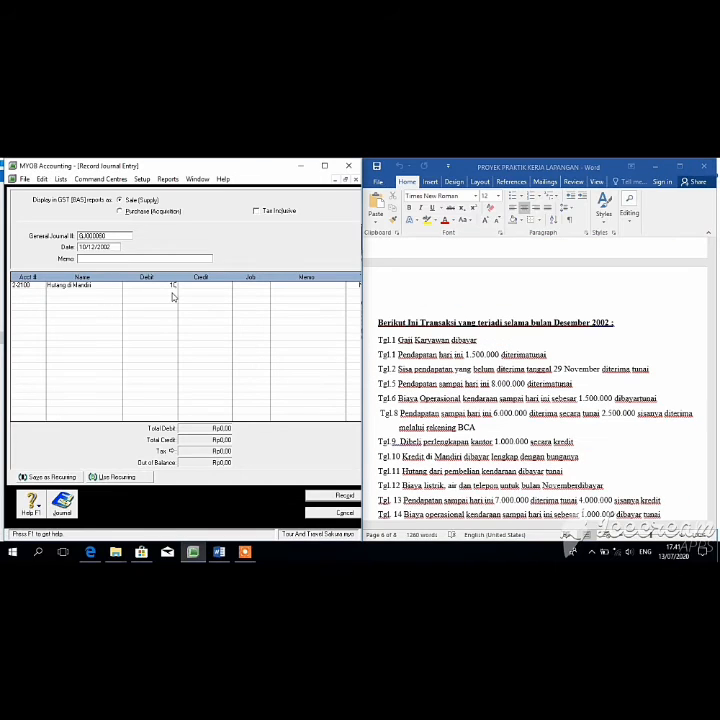
Step: Debit Hutang di Mandiri Rp1.083.333 and Biaya bunga di Mandiri Rp108.333
{"action": "type", "text": "3333"}
{"action": "key", "text": "Tab"}
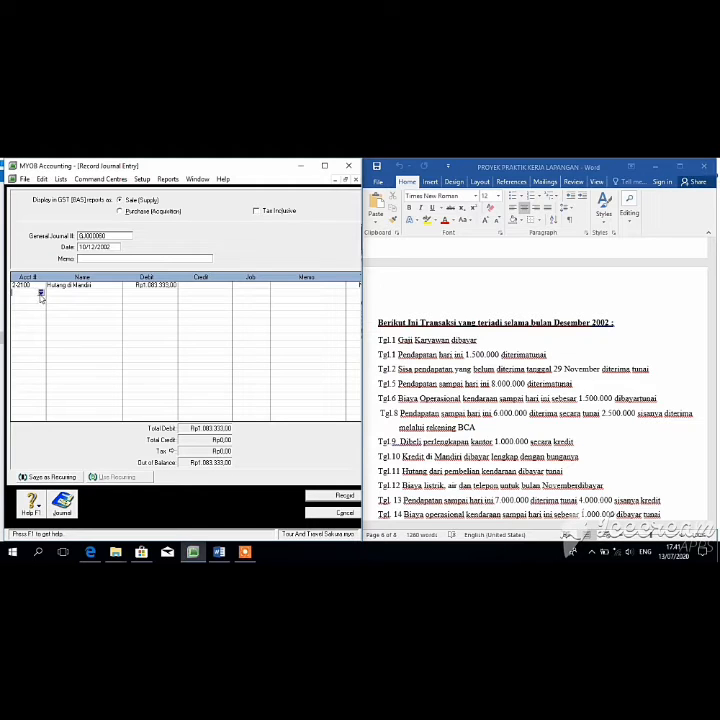
{"action": "left_click", "coordinate": [40, 293]}
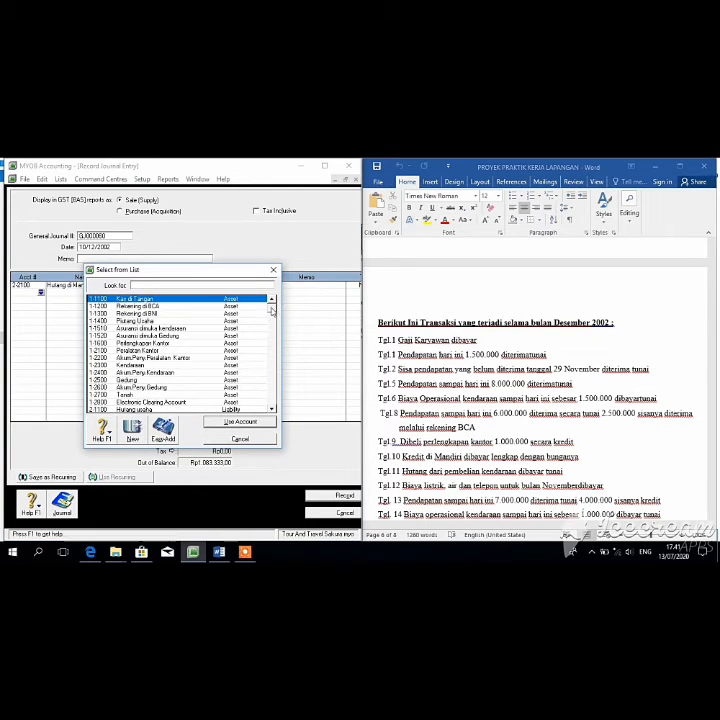
{"action": "scroll", "coordinate": [273, 330], "scroll_direction": "down", "scroll_amount": 3}
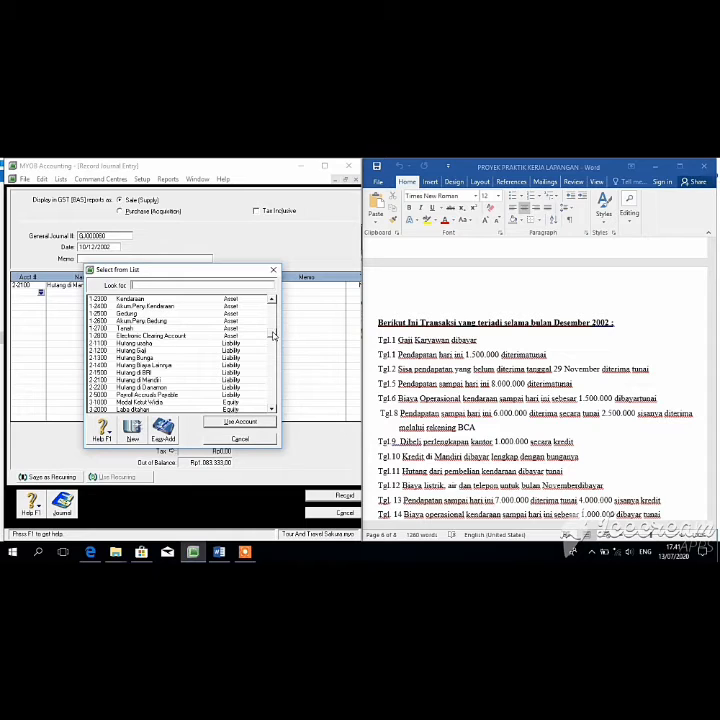
{"action": "scroll", "coordinate": [273, 344], "scroll_direction": "down", "scroll_amount": 1}
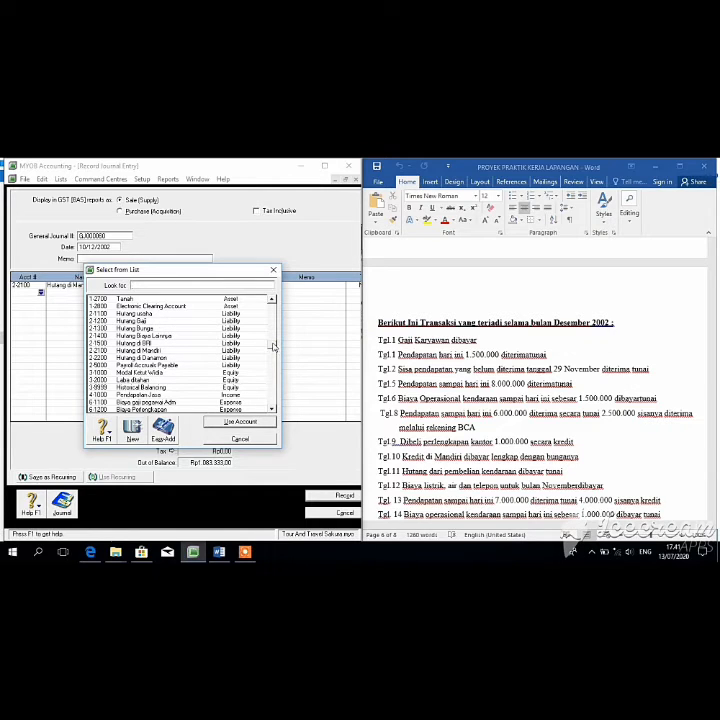
{"action": "scroll", "coordinate": [273, 354], "scroll_direction": "down", "scroll_amount": 1}
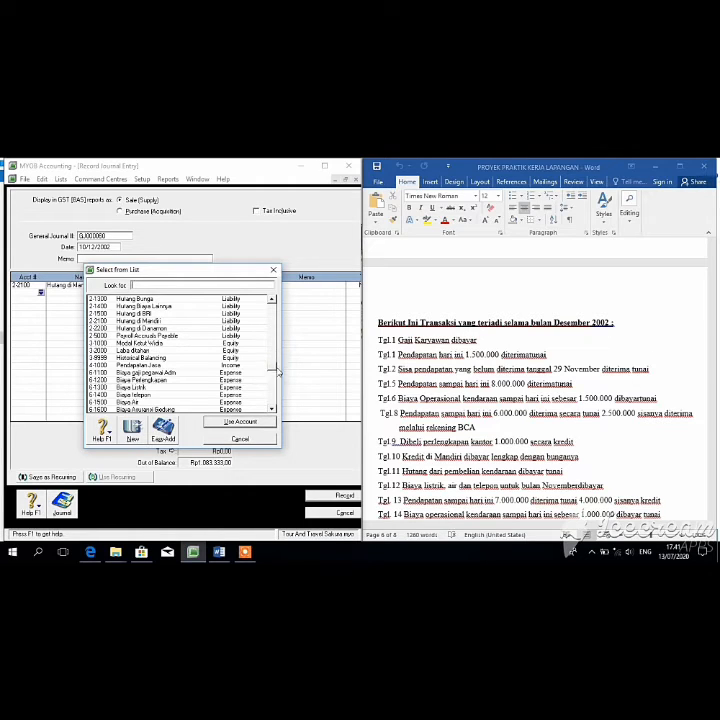
{"action": "scroll", "coordinate": [277, 370], "scroll_direction": "down", "scroll_amount": 2}
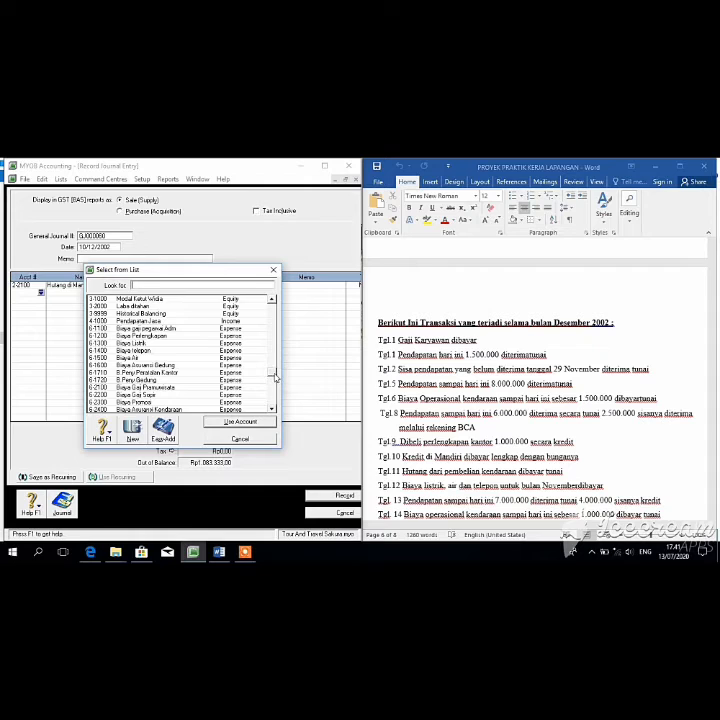
{"action": "left_click_drag", "start_coordinate": [272, 374], "coordinate": [275, 388]}
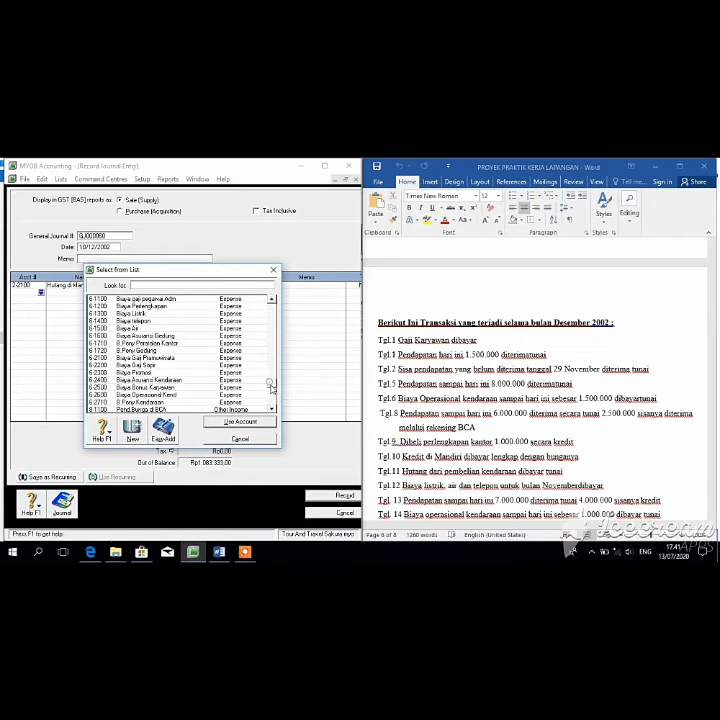
{"action": "left_click_drag", "start_coordinate": [272, 387], "coordinate": [273, 400]}
{"action": "left_click", "coordinate": [189, 402]}
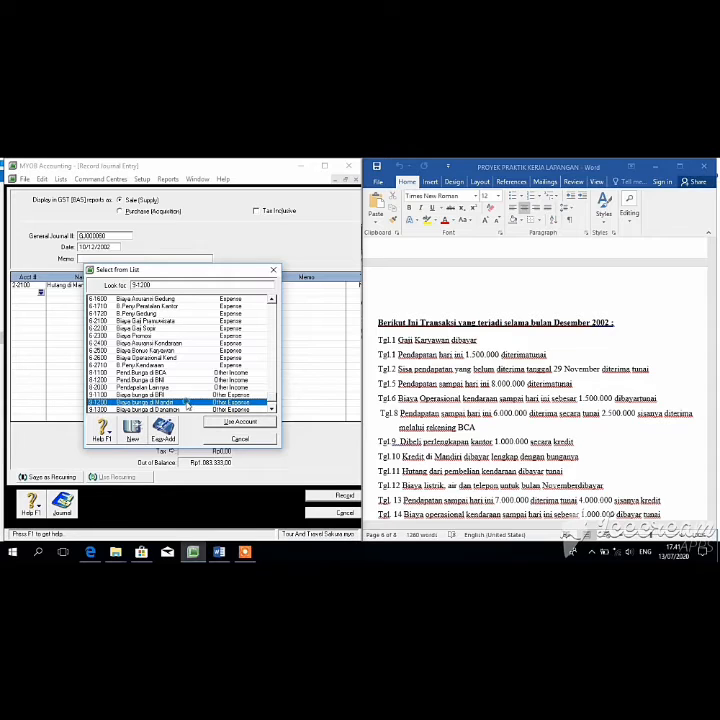
{"action": "left_click", "coordinate": [222, 422]}
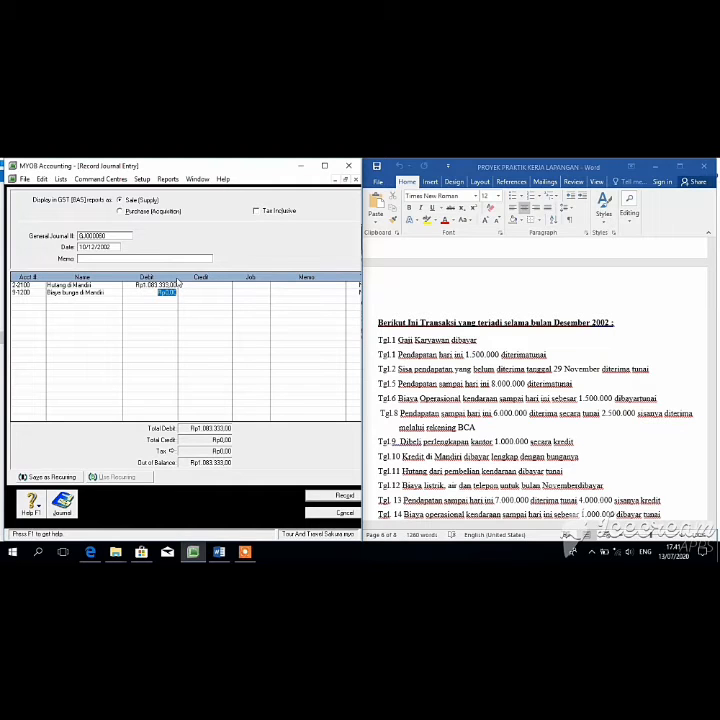
{"action": "type", "text": "1"}
{"action": "type", "text": "0"}
{"action": "type", "text": "0"}
{"action": "type", "text": "0"}
{"action": "key", "text": "Return"}
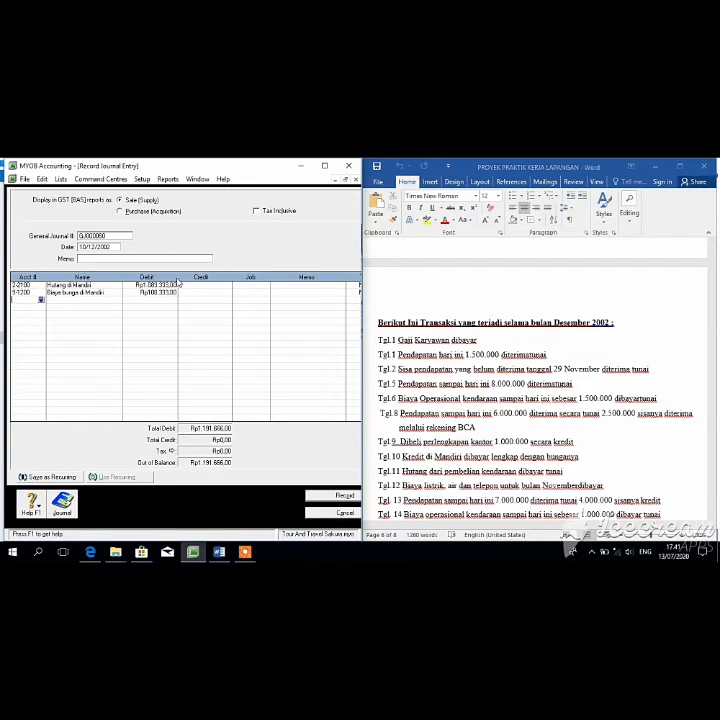
Step: Credit Kas di Tangan Rp1.191.666 on the third line and record the entry
{"action": "left_click", "coordinate": [41, 299]}
{"action": "left_click", "coordinate": [240, 421]}
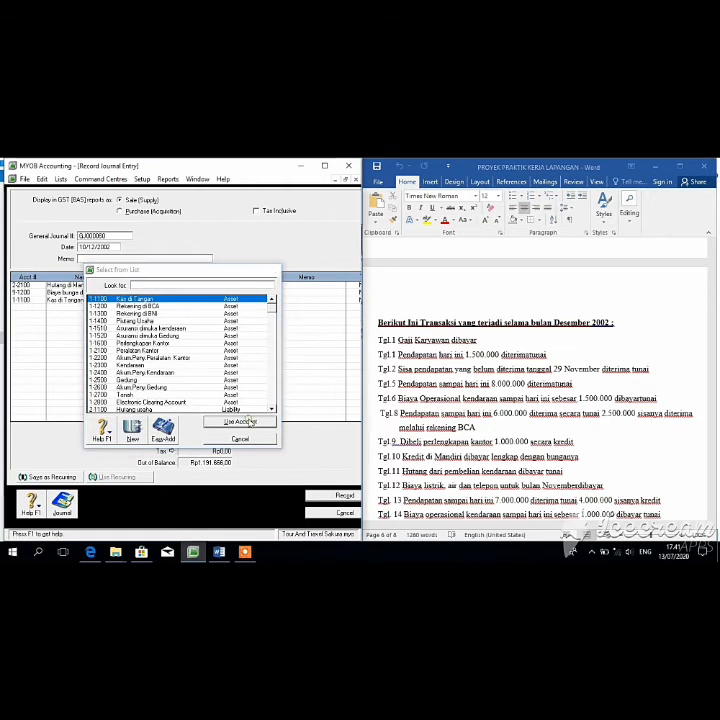
{"action": "left_click", "coordinate": [202, 300]}
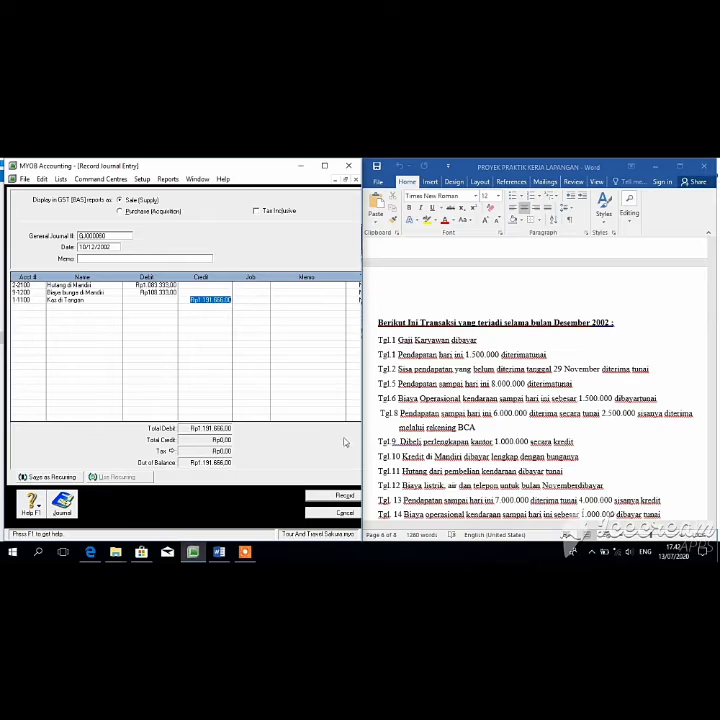
{"action": "key", "text": "Return"}
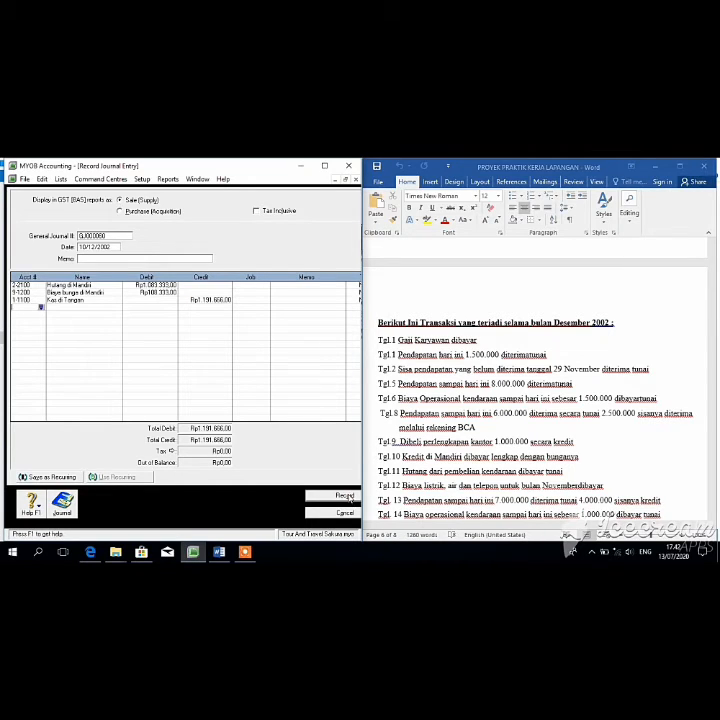
{"action": "left_click", "coordinate": [342, 497]}
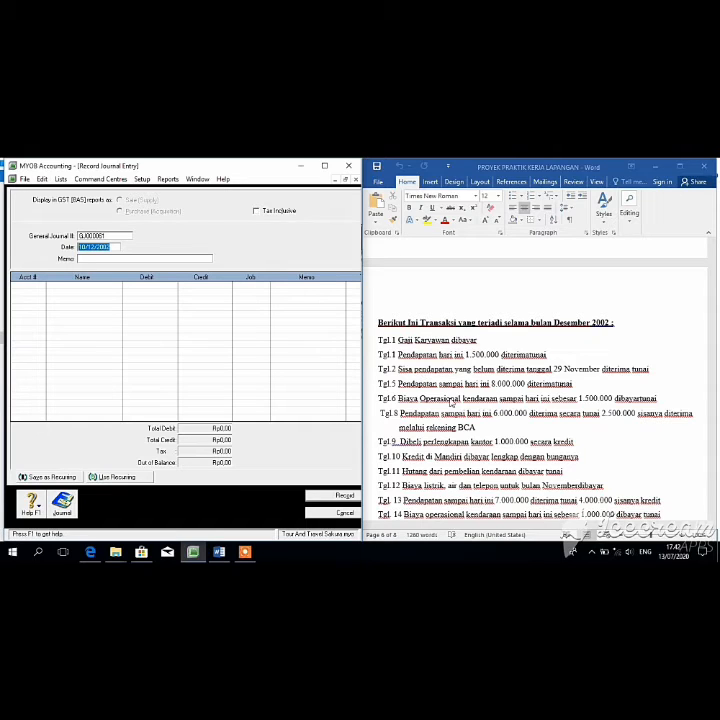
Step: Change the journal date to 11/12/2002 and check the Word transaction list
{"action": "left_click", "coordinate": [87, 248]}
{"action": "key", "text": "BackSpace"}
{"action": "type", "text": "1"}
{"action": "key", "text": "Tab"}
{"action": "key", "text": "Tab"}
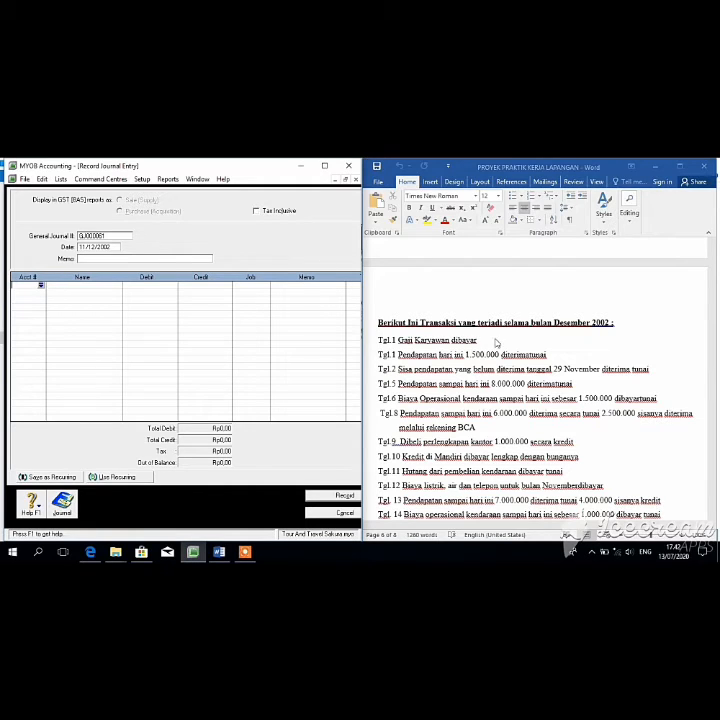
{"action": "left_click", "coordinate": [712, 390]}
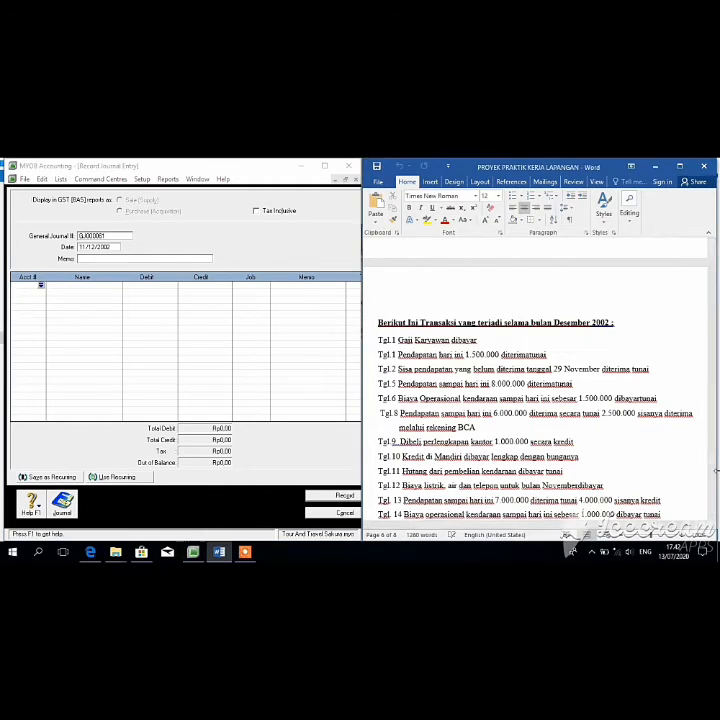
{"action": "mouse_move", "coordinate": [712, 440]}
{"action": "left_mouse_down"}
{"action": "mouse_move", "coordinate": [709, 450]}
{"action": "mouse_move", "coordinate": [707, 440]}
{"action": "left_mouse_up"}
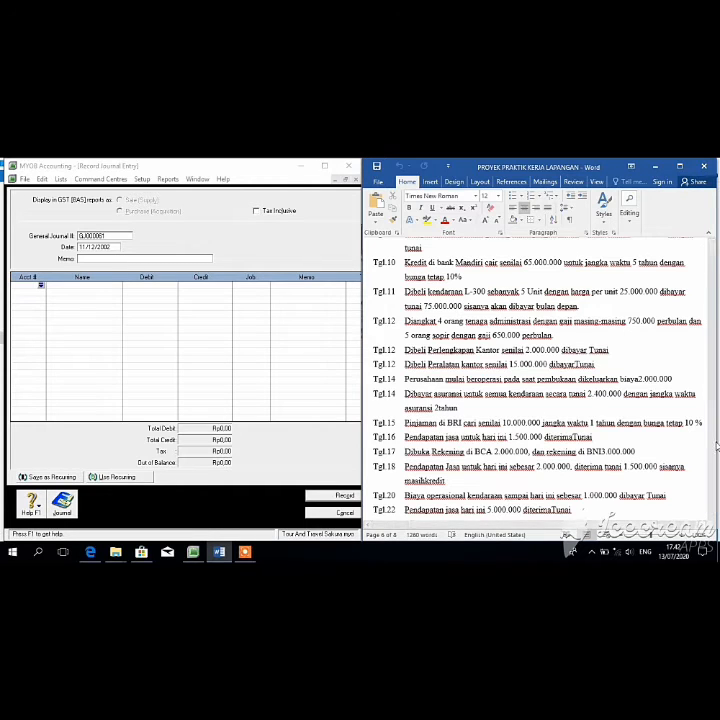
{"action": "left_click_drag", "start_coordinate": [716, 447], "coordinate": [714, 473]}
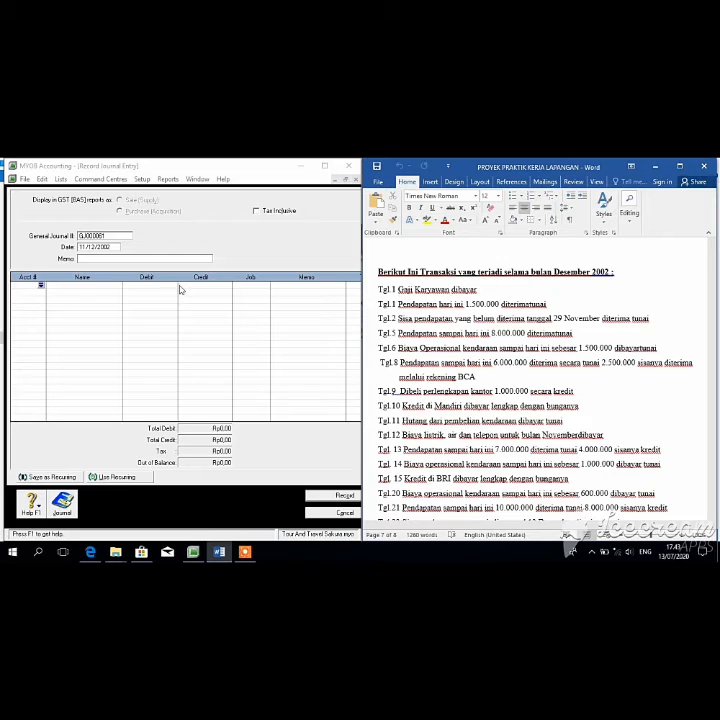
Step: Debit Hutang usaha Rp50.000.000 on the first line, dismissing the linked-account warning
{"action": "left_click", "coordinate": [40, 285]}
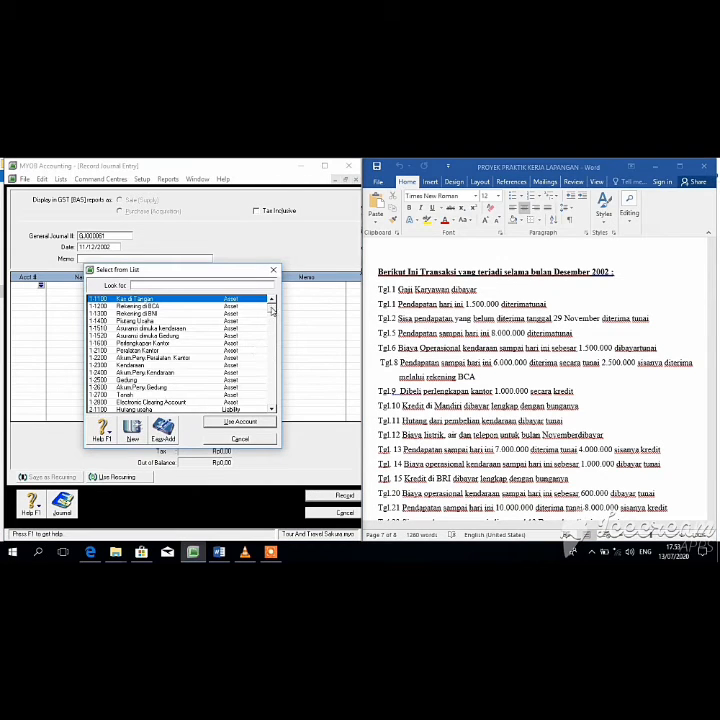
{"action": "scroll", "coordinate": [273, 336], "scroll_direction": "down", "scroll_amount": 3}
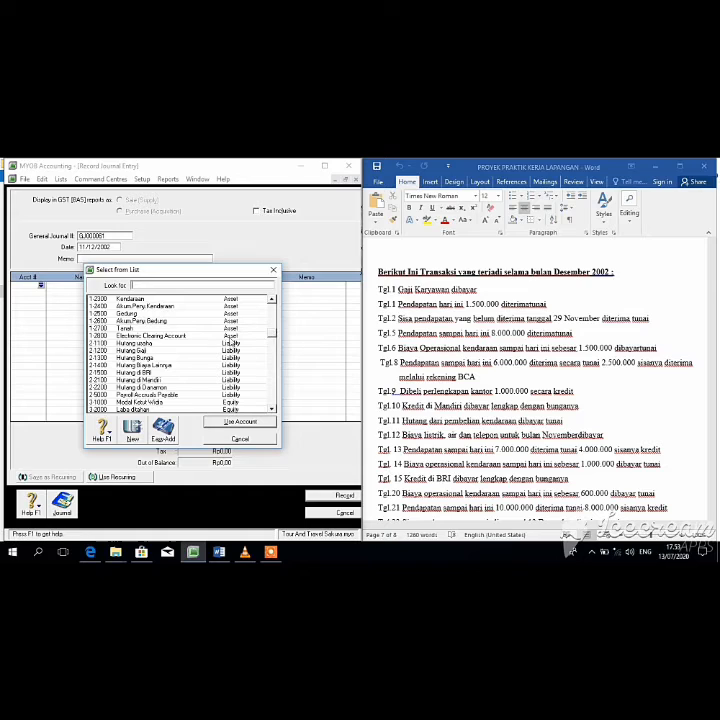
{"action": "left_click", "coordinate": [154, 344]}
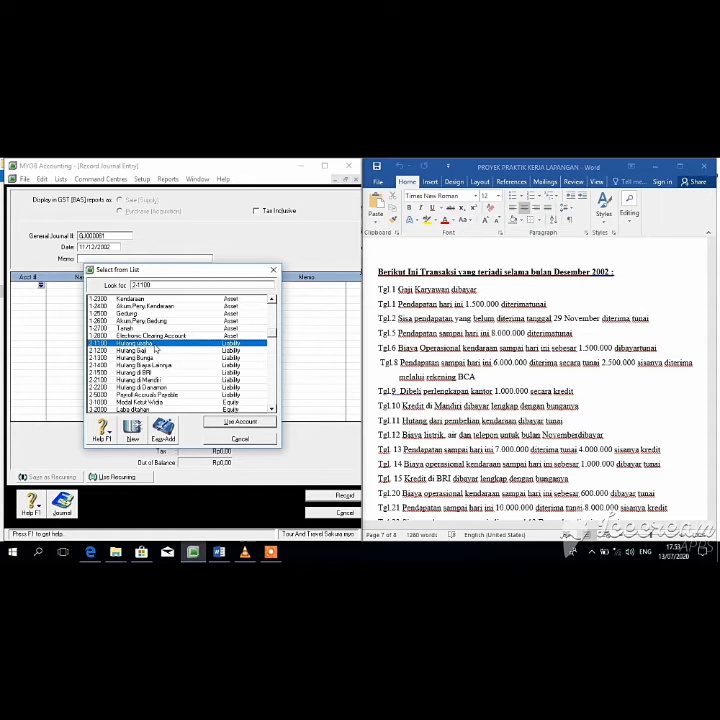
{"action": "left_click", "coordinate": [252, 422]}
{"action": "left_click", "coordinate": [137, 391]}
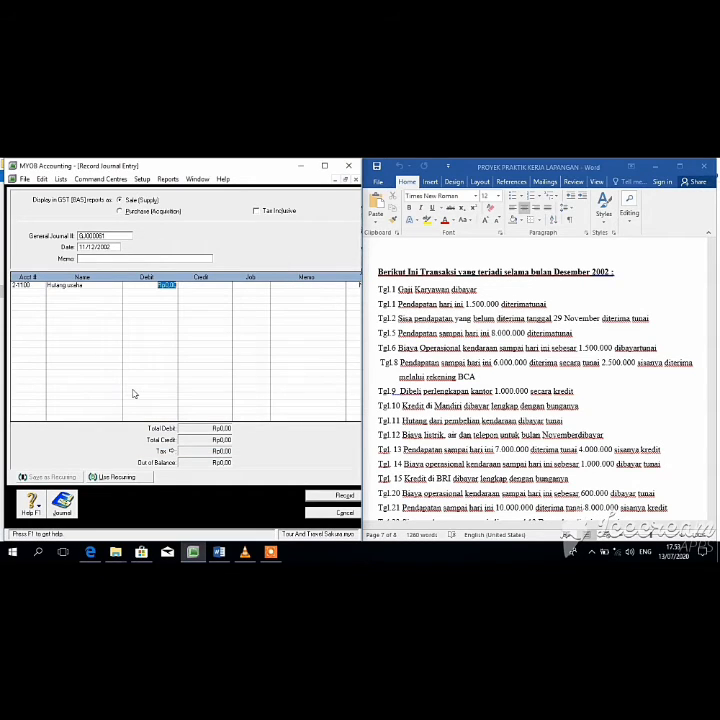
{"action": "key", "text": "BackSpace"}
{"action": "type", "text": "50000000"}
{"action": "key", "text": "Tab"}
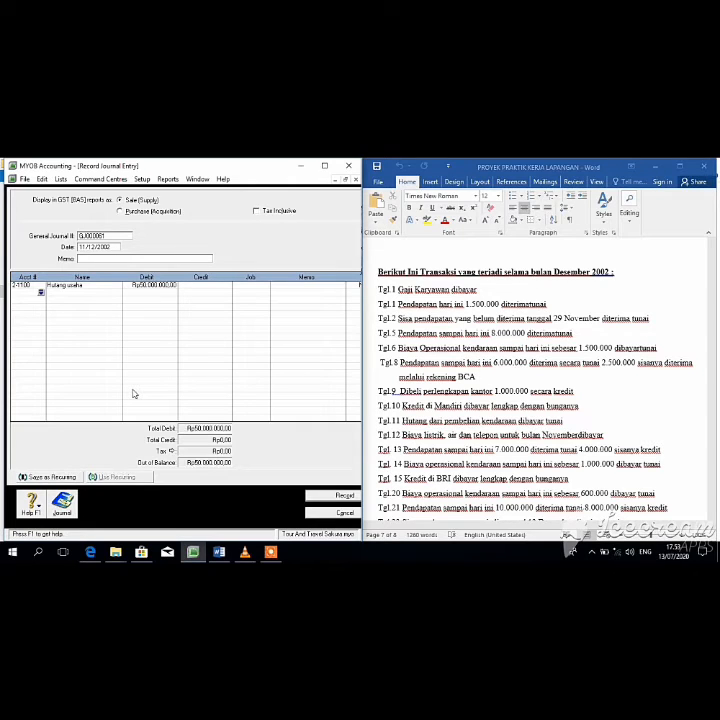
Step: Credit Kas di Tangan on the second line and record the entry
{"action": "left_click", "coordinate": [41, 292]}
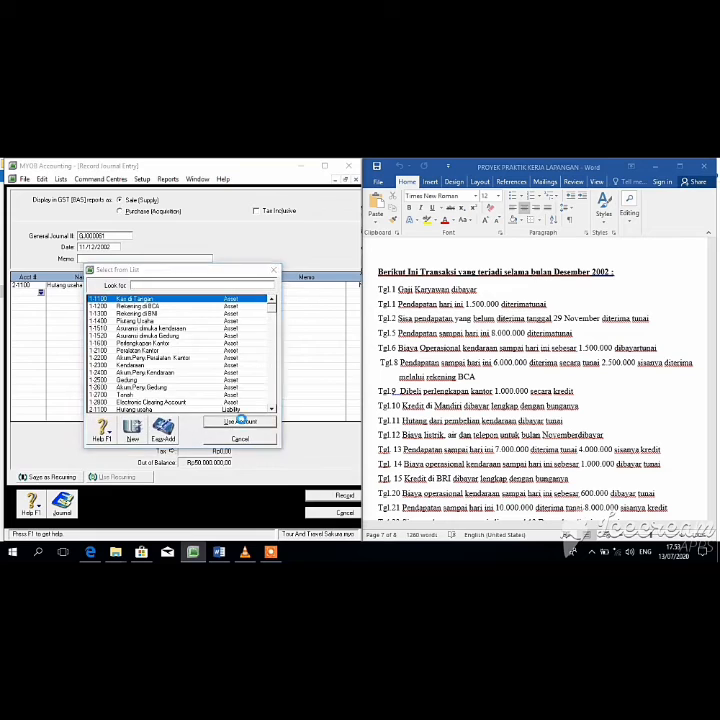
{"action": "left_click", "coordinate": [240, 421]}
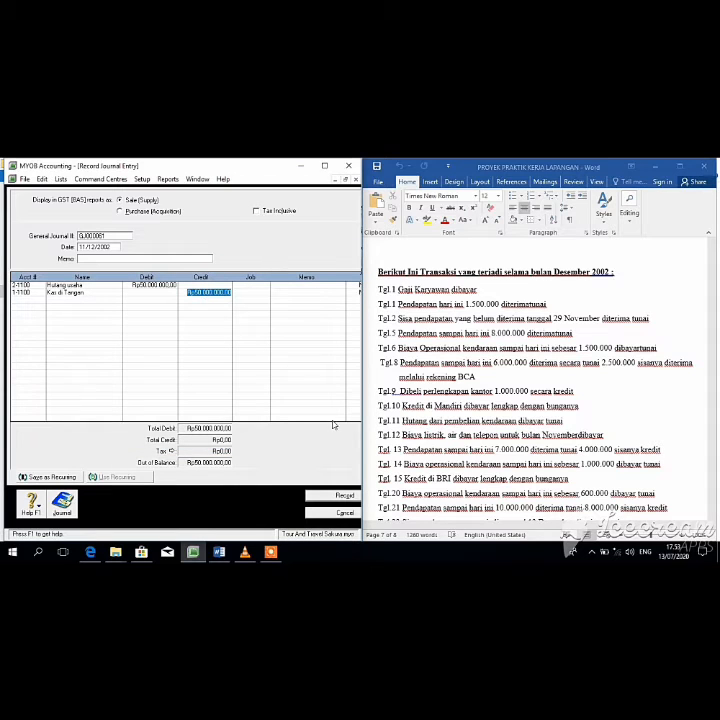
{"action": "left_click", "coordinate": [352, 495]}
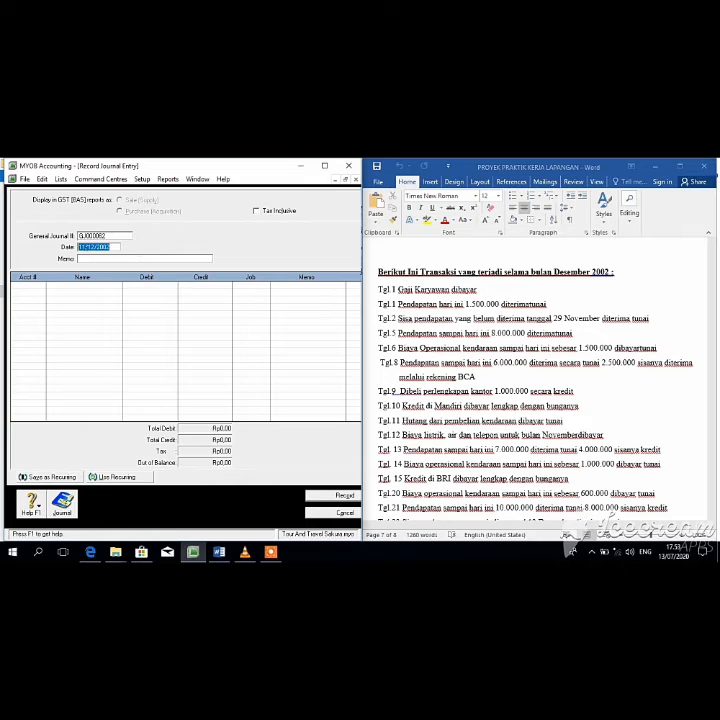
Step: Change the journal date to 12/12/2002 and check the Word transaction list
{"action": "left_click", "coordinate": [86, 246]}
{"action": "key", "text": "BackSpace"}
{"action": "type", "text": "2"}
{"action": "left_click", "coordinate": [713, 470]}
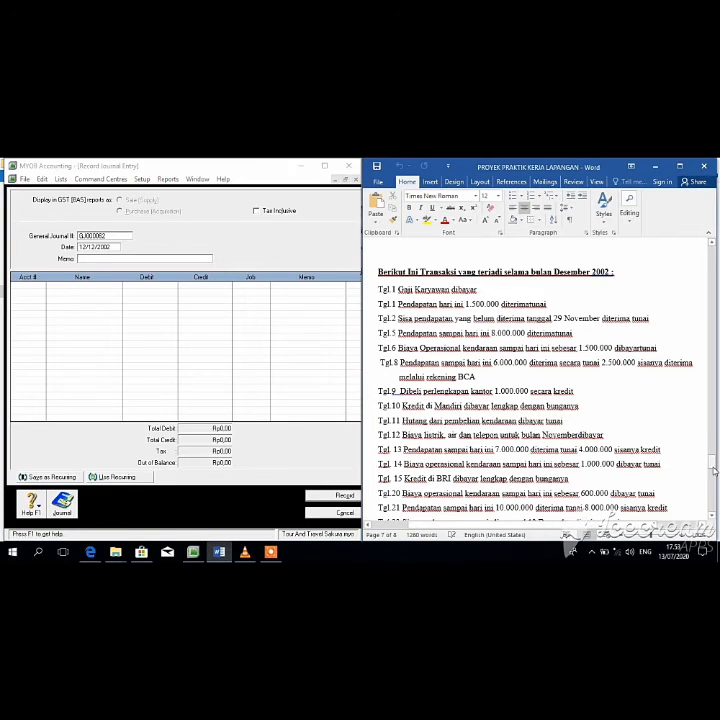
{"action": "left_click_drag", "start_coordinate": [713, 470], "coordinate": [712, 448]}
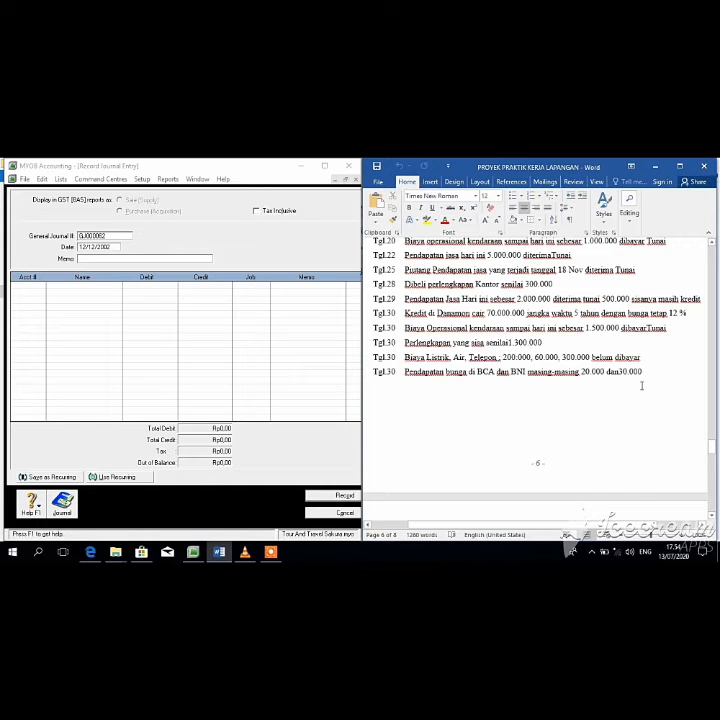
{"action": "left_click_drag", "start_coordinate": [715, 454], "coordinate": [716, 476]}
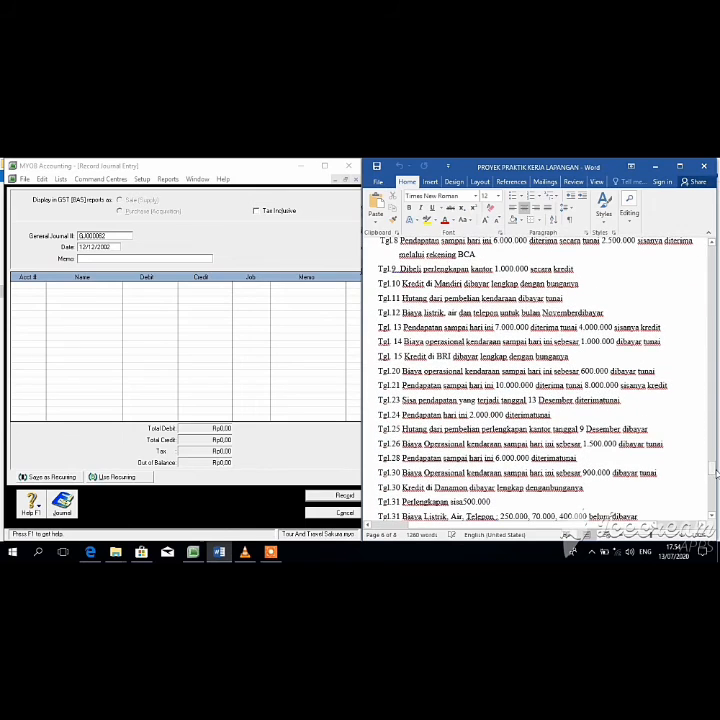
Step: Debit Hutang Biaya Lainnya Rp560.000 on the first line
{"action": "left_click", "coordinate": [44, 289]}
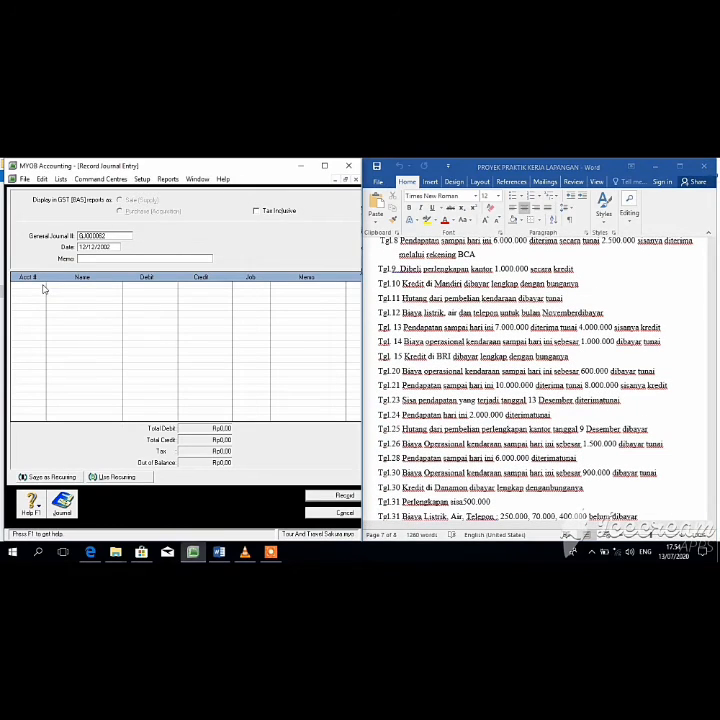
{"action": "left_click", "coordinate": [41, 287]}
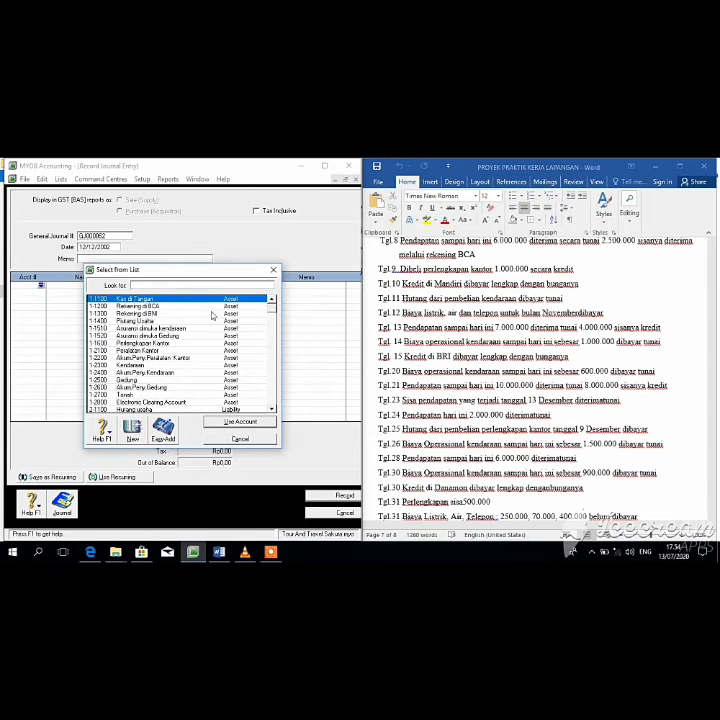
{"action": "left_click", "coordinate": [272, 314]}
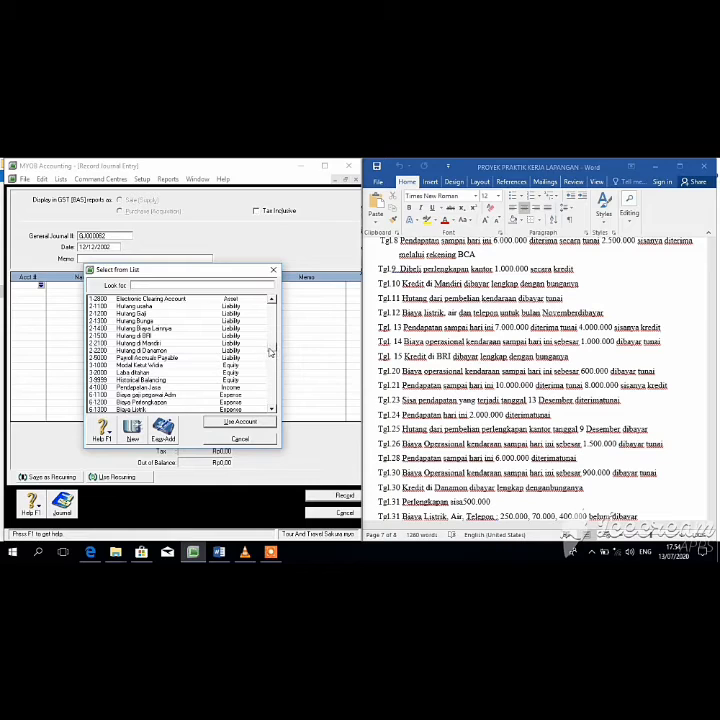
{"action": "left_click", "coordinate": [209, 328]}
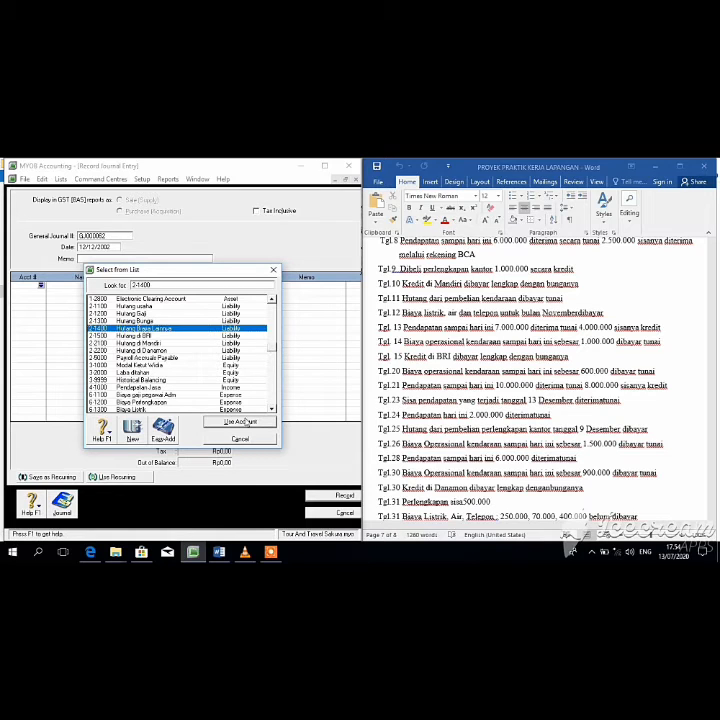
{"action": "left_click", "coordinate": [242, 421]}
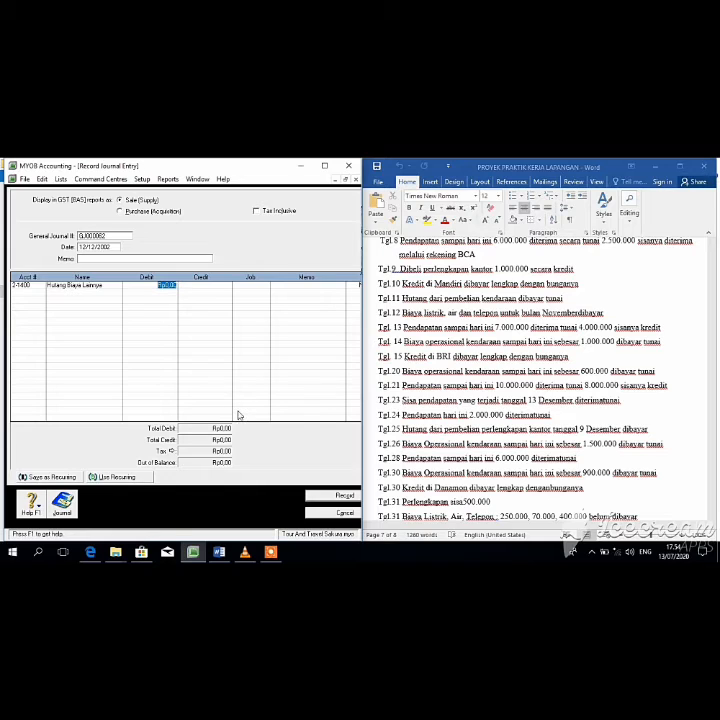
{"action": "type", "text": "560,00"}
{"action": "key", "text": "Return"}
Step: Credit Kas di Tangan Rp560.000 on the second line and record the entry
{"action": "left_click", "coordinate": [41, 293]}
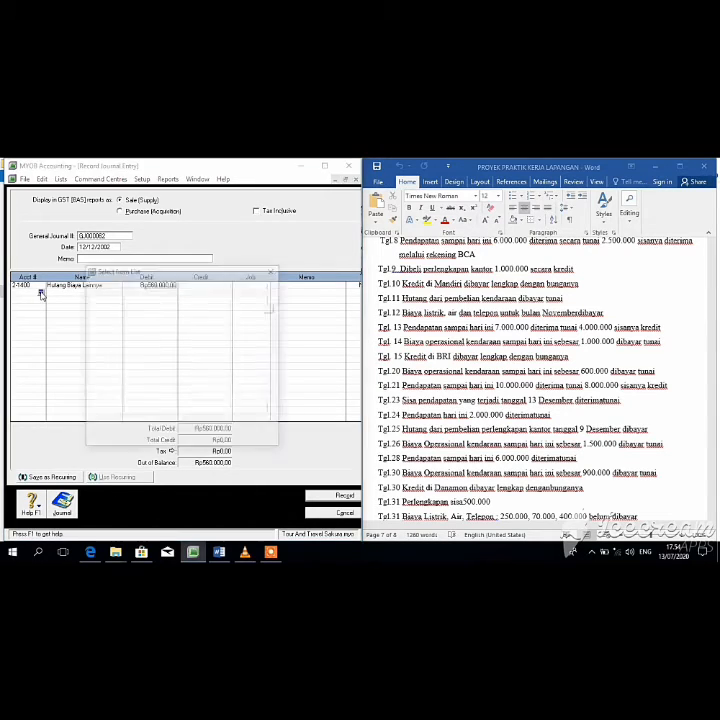
{"action": "left_click", "coordinate": [231, 422]}
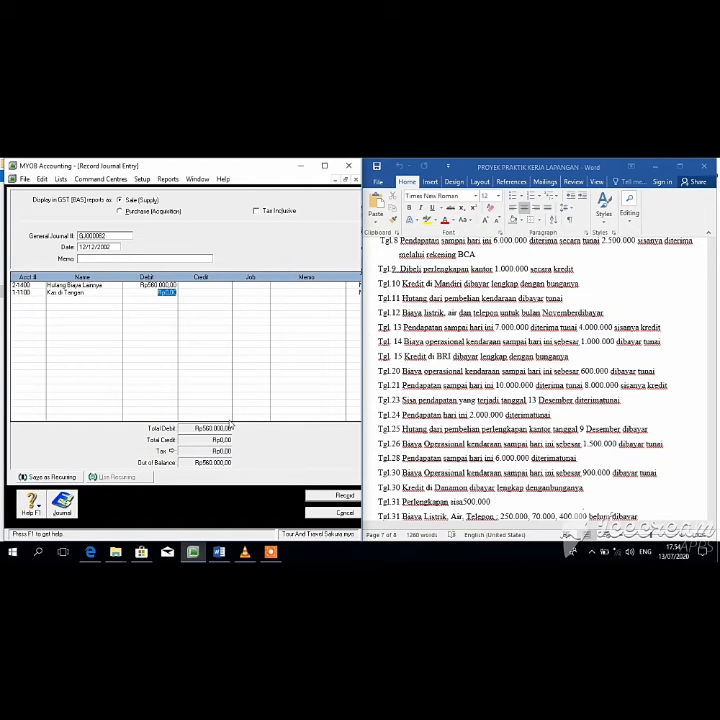
{"action": "left_click", "coordinate": [210, 293]}
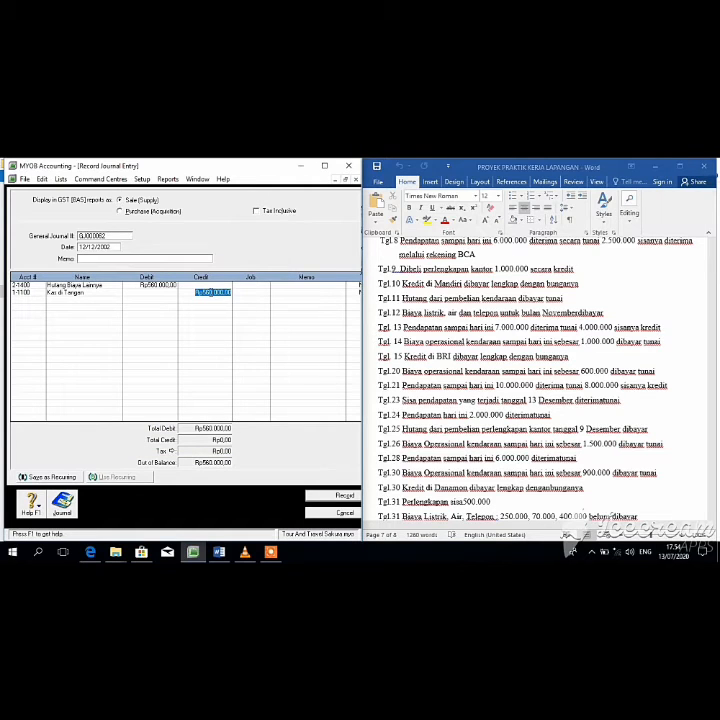
{"action": "key", "text": "Return"}
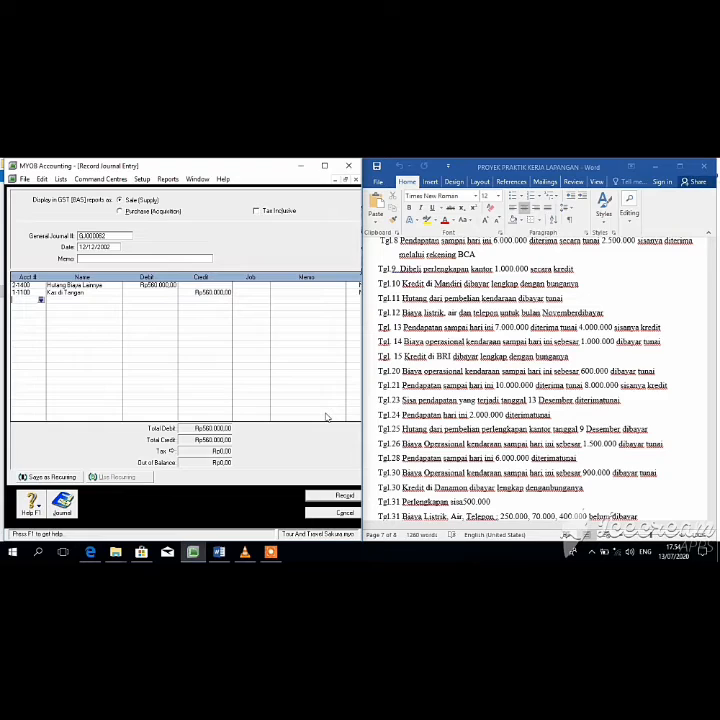
{"action": "left_click", "coordinate": [344, 495]}
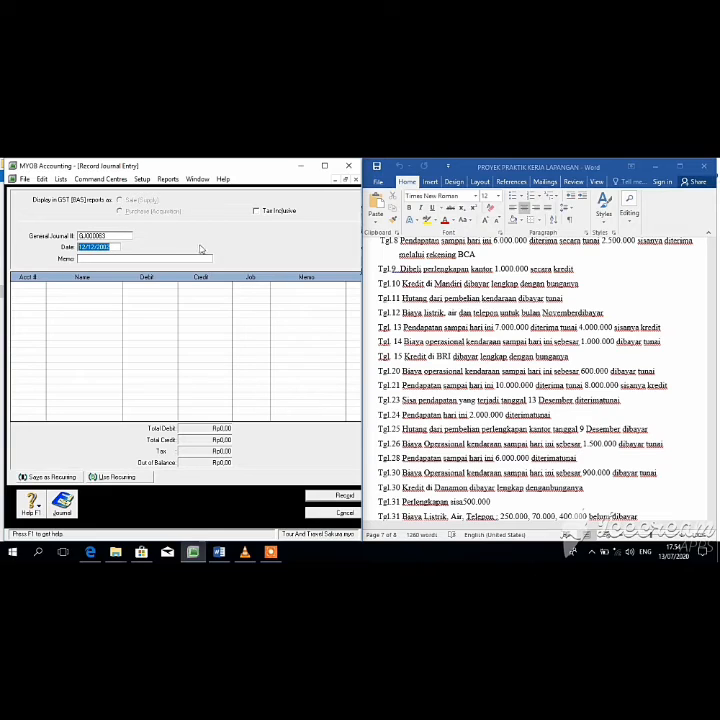
Step: Date the journal 13/12/2002 and debit 1-1100 Kas di Tangan Rp4.000.000
{"action": "left_click", "coordinate": [87, 247]}
{"action": "key", "text": "BackSpace"}
{"action": "type", "text": "3"}
{"action": "key", "text": "Tab"}
{"action": "key", "text": "Tab"}
{"action": "left_click", "coordinate": [41, 286]}
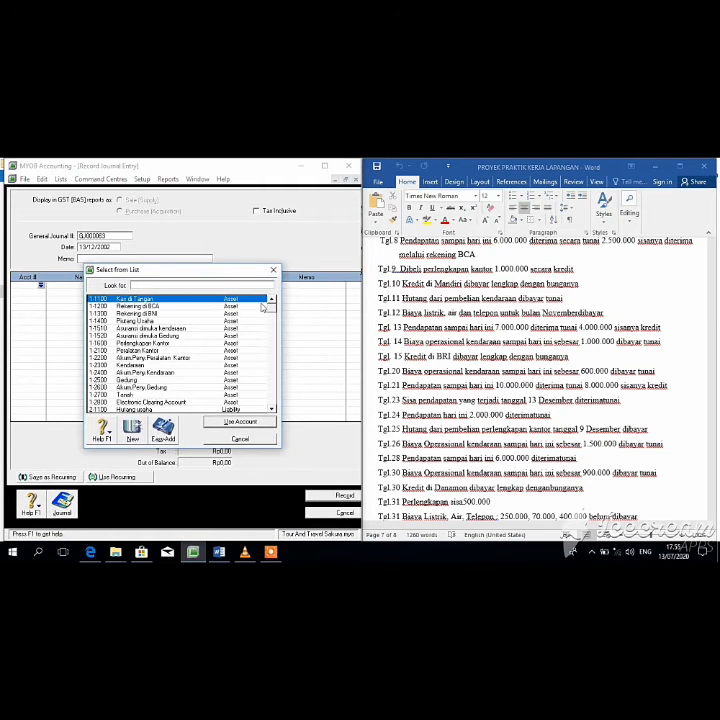
{"action": "left_click", "coordinate": [238, 423]}
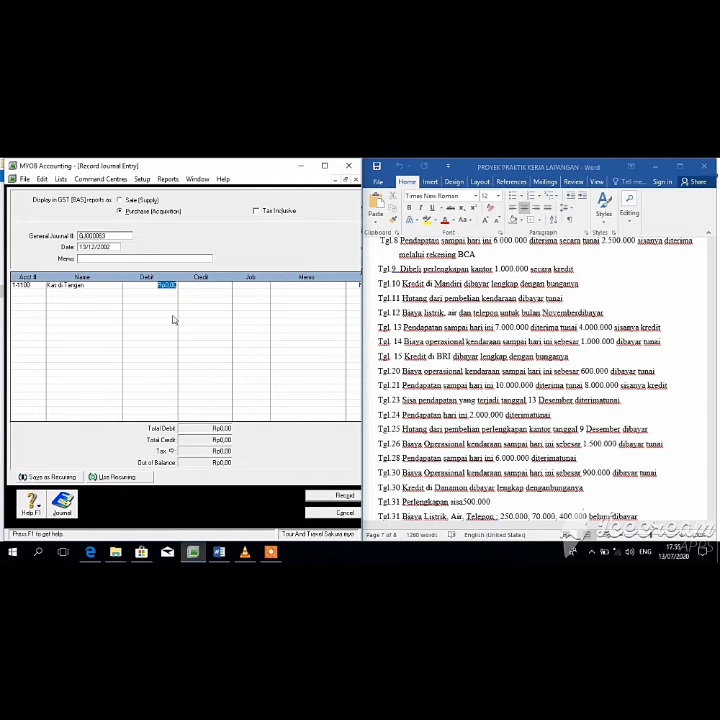
{"action": "type", "text": "4000000"}
{"action": "key", "text": "Return"}
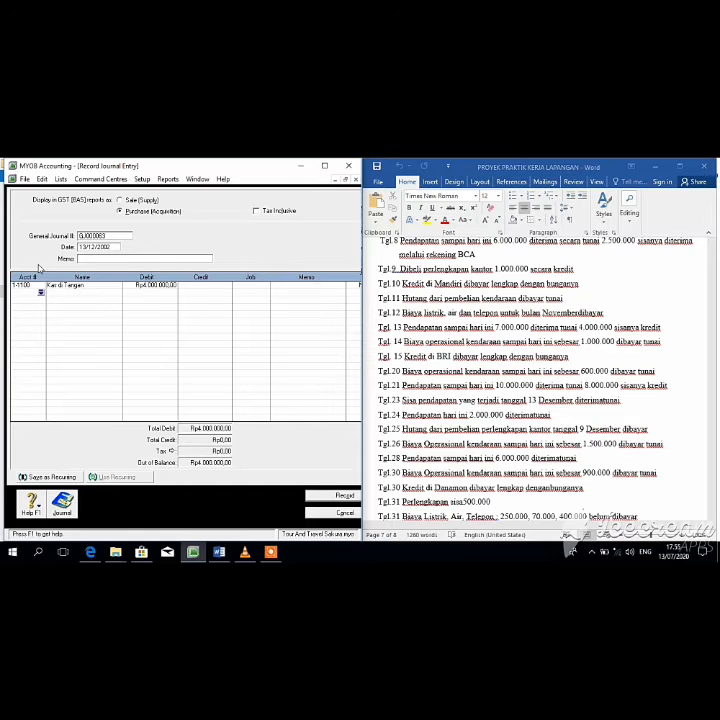
Step: Debit 1-1400 Piutang Usaha Rp3.000.000 on the second line
{"action": "left_click", "coordinate": [42, 294]}
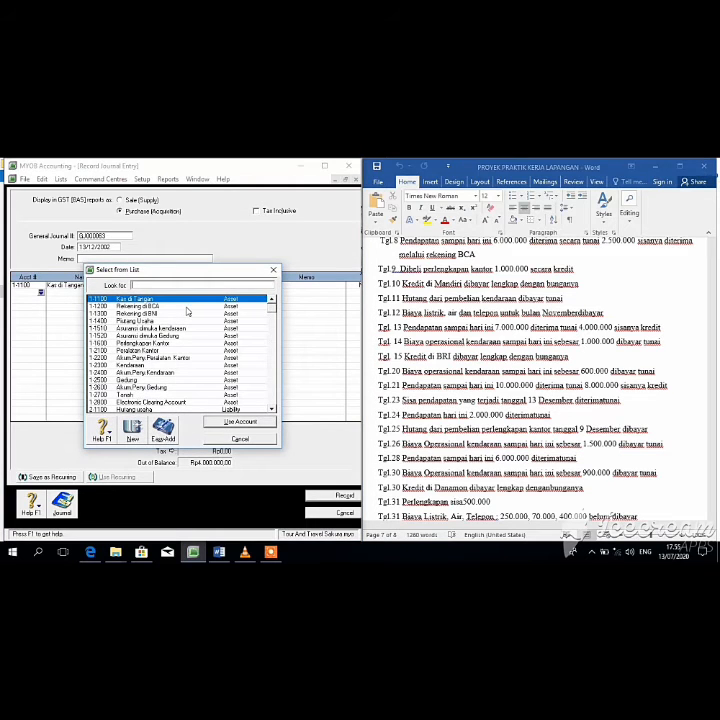
{"action": "left_click", "coordinate": [185, 321]}
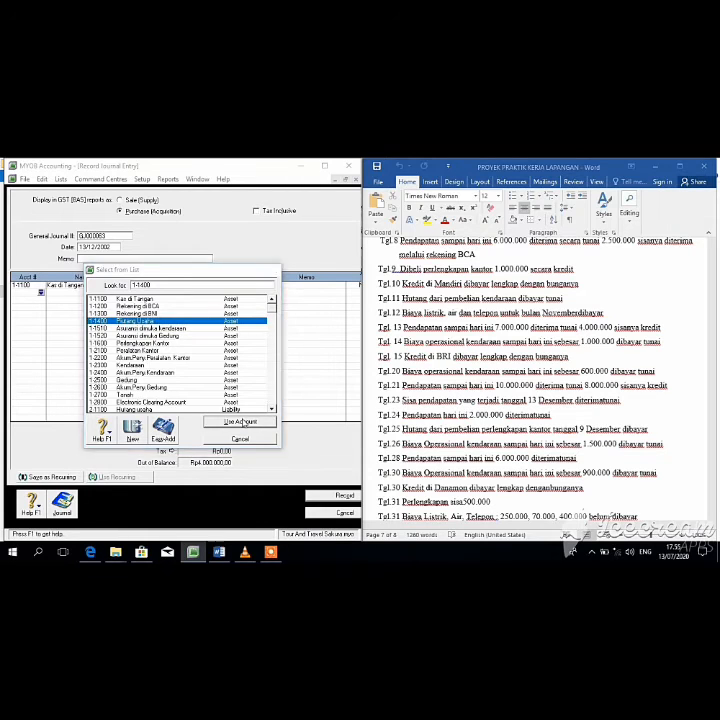
{"action": "left_click", "coordinate": [241, 421]}
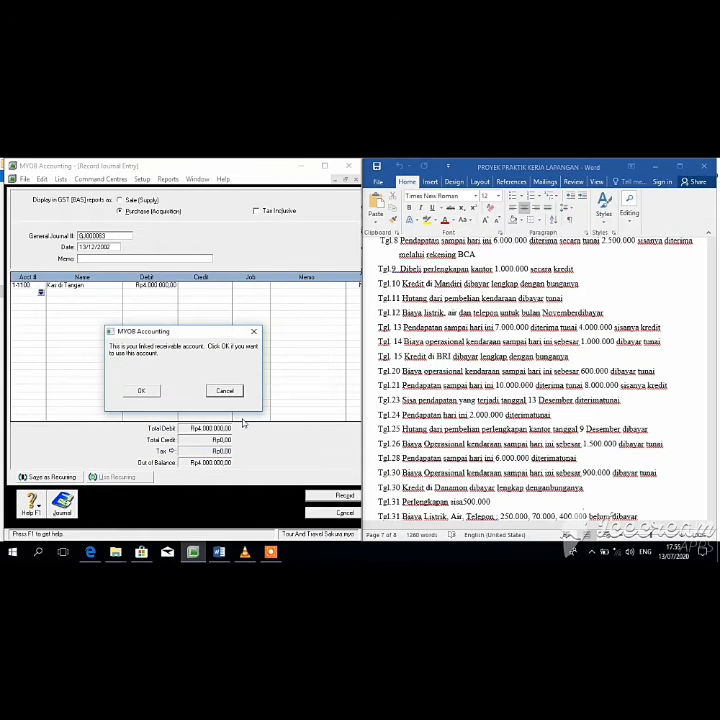
{"action": "left_click", "coordinate": [143, 391]}
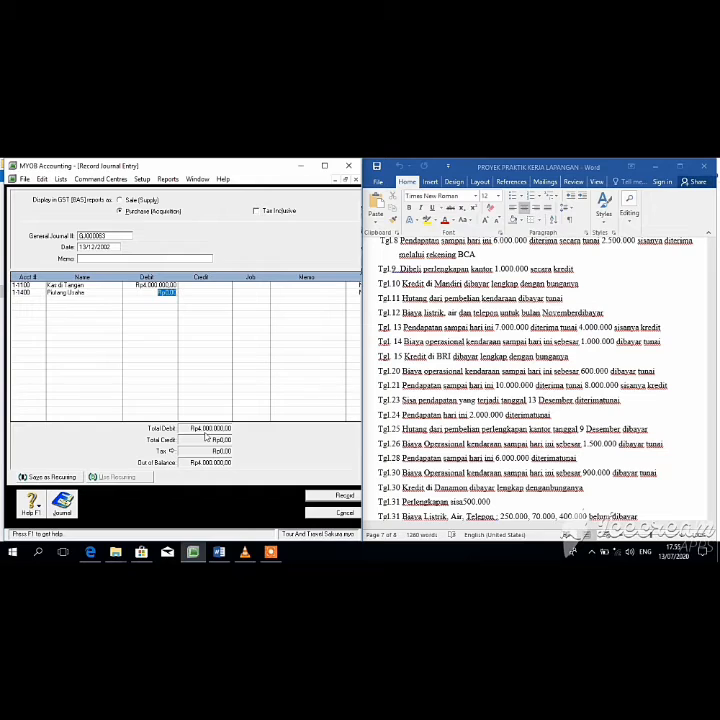
{"action": "type", "text": "3.000.000"}
{"action": "key", "text": "Tab"}
Step: Credit 4-1000 Pendapatan Jasa Rp7.000.000 and record the balanced entry
{"action": "left_click", "coordinate": [41, 299]}
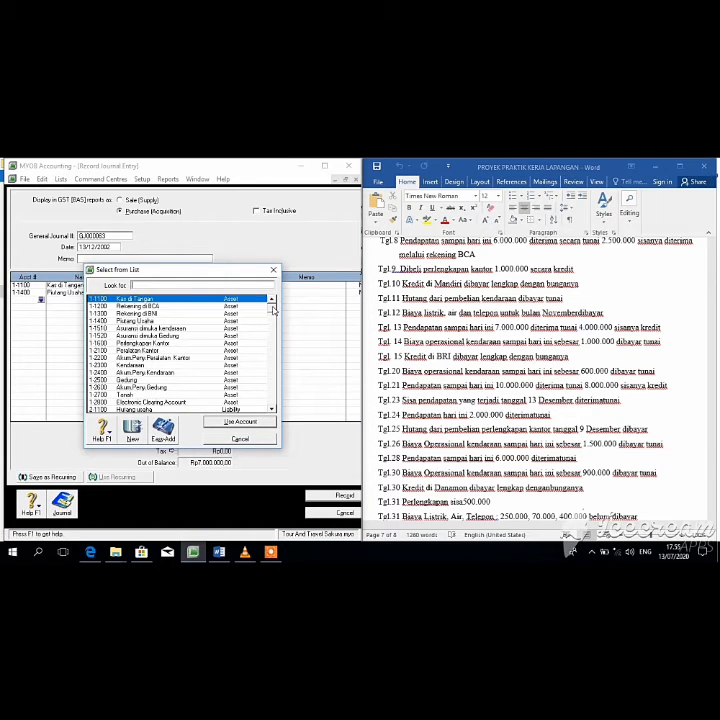
{"action": "left_click_drag", "start_coordinate": [273, 310], "coordinate": [277, 330]}
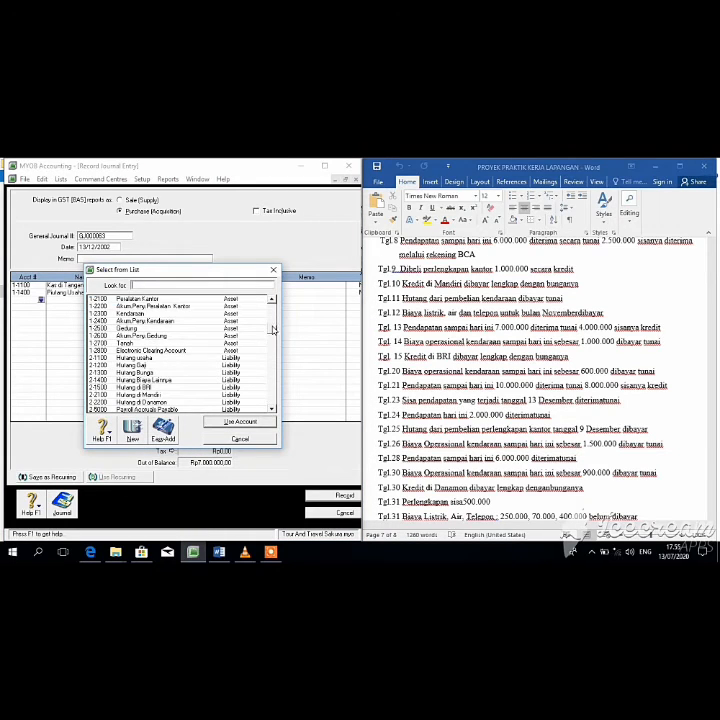
{"action": "scroll", "coordinate": [170, 365], "scroll_direction": "down", "scroll_amount": 4}
{"action": "type", "text": "4-1000"}
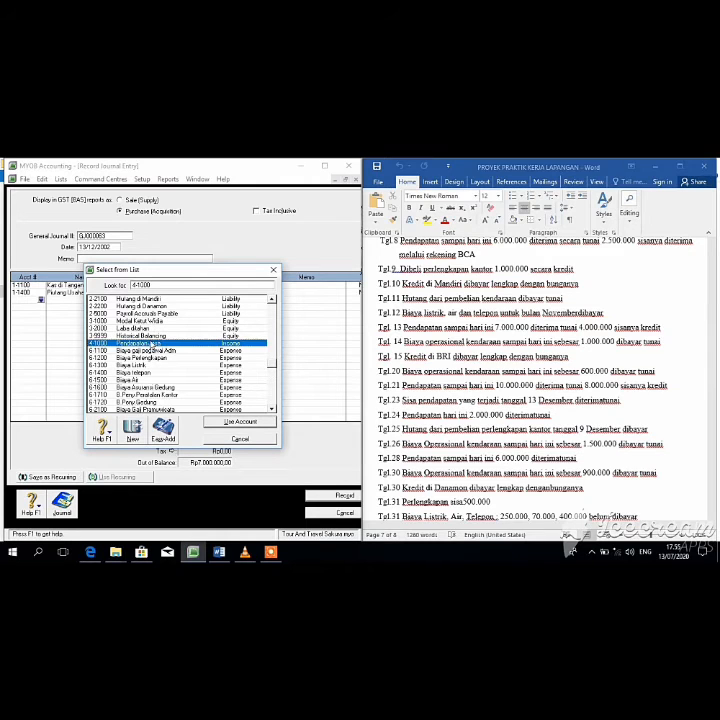
{"action": "key", "text": "Return"}
{"action": "key", "text": "Tab"}
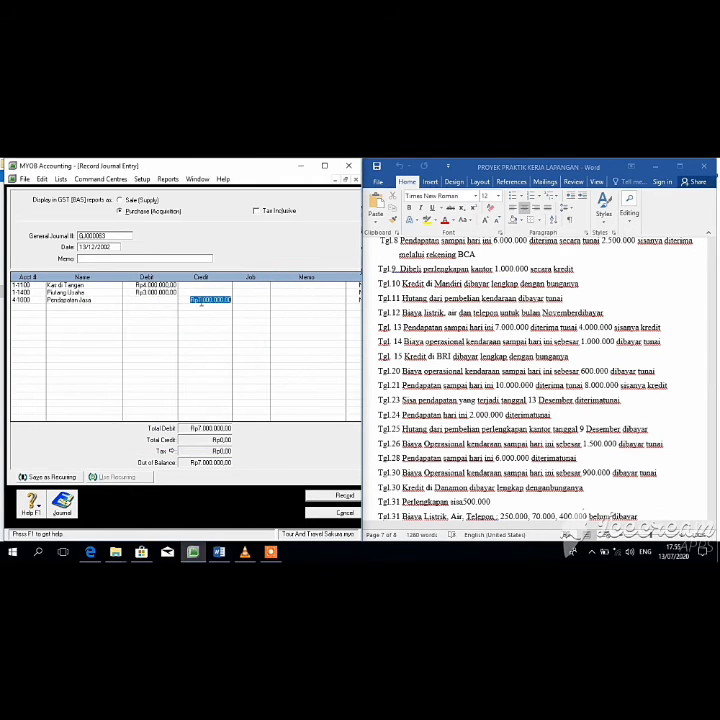
{"action": "key", "text": "Return"}
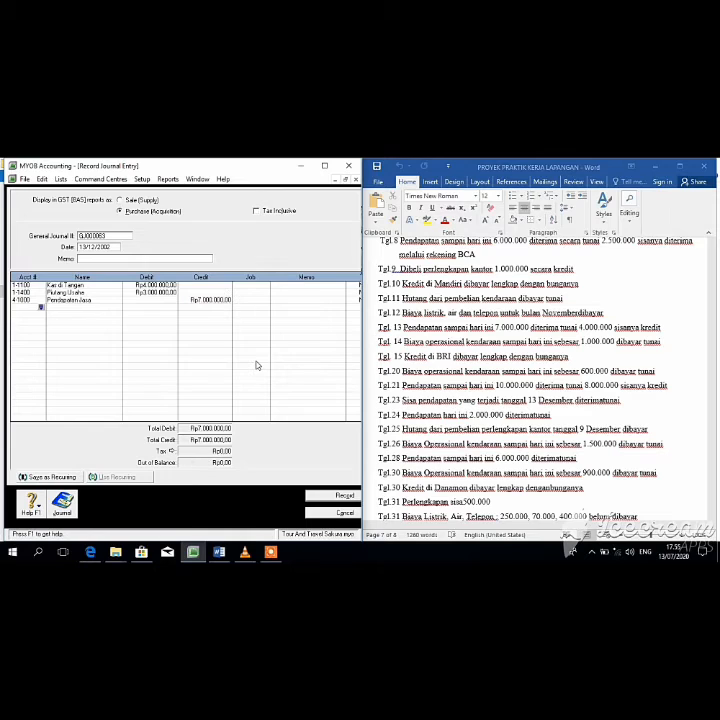
{"action": "left_click", "coordinate": [344, 495]}
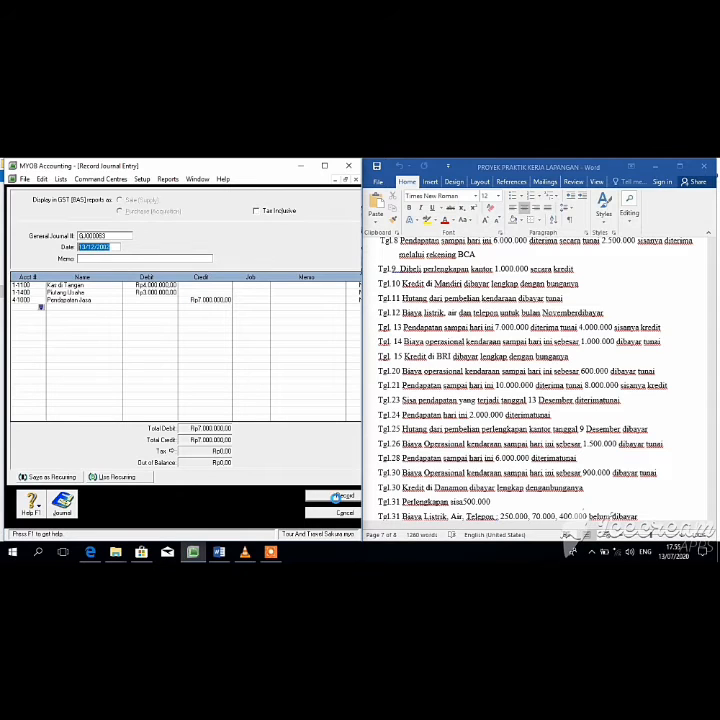
Step: Date the journal 14/12/2002 and debit 6-2600 vehicle operating expense Rp1.000.000
{"action": "left_click", "coordinate": [87, 247]}
{"action": "key", "text": "BackSpace"}
{"action": "type", "text": "4"}
{"action": "key", "text": "Return"}
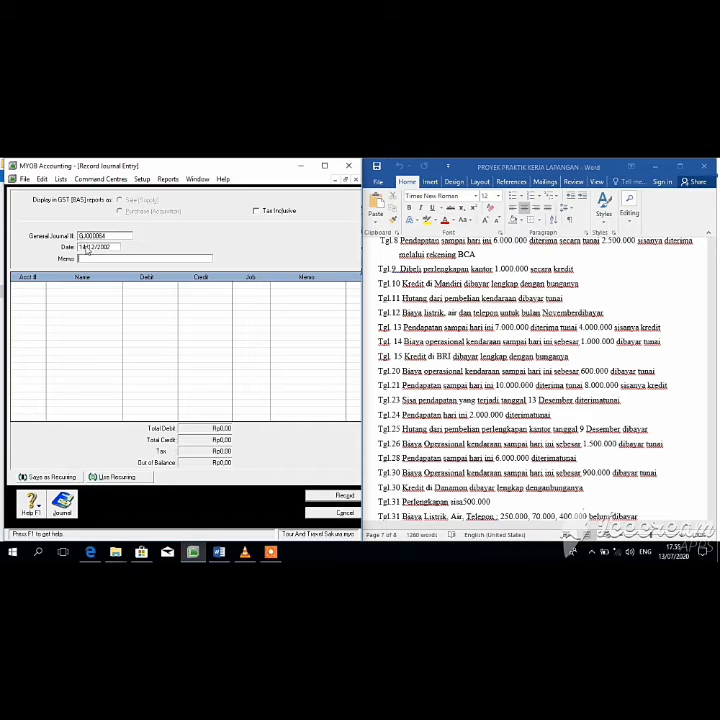
{"action": "key", "text": "Return"}
{"action": "left_click", "coordinate": [41, 285]}
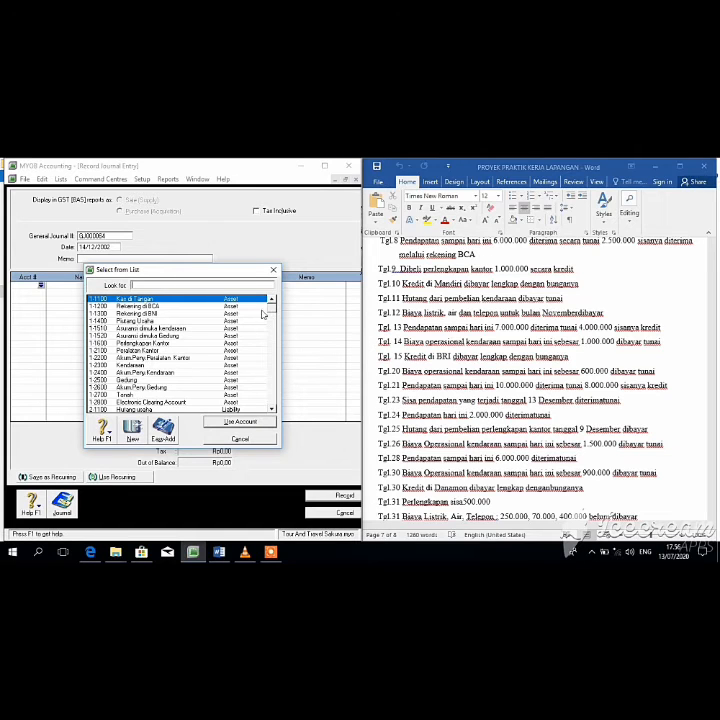
{"action": "left_click_drag", "start_coordinate": [276, 343], "coordinate": [281, 386]}
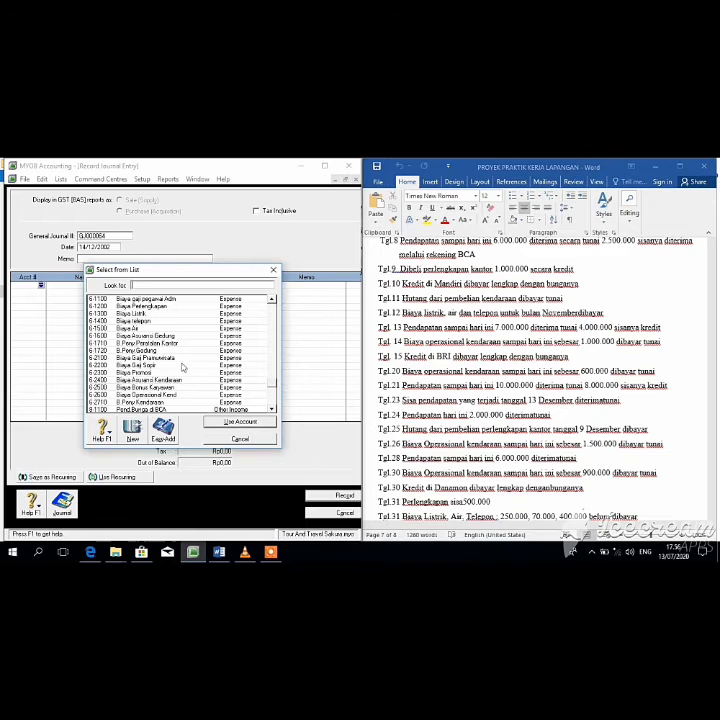
{"action": "left_click", "coordinate": [180, 394]}
{"action": "left_click", "coordinate": [222, 424]}
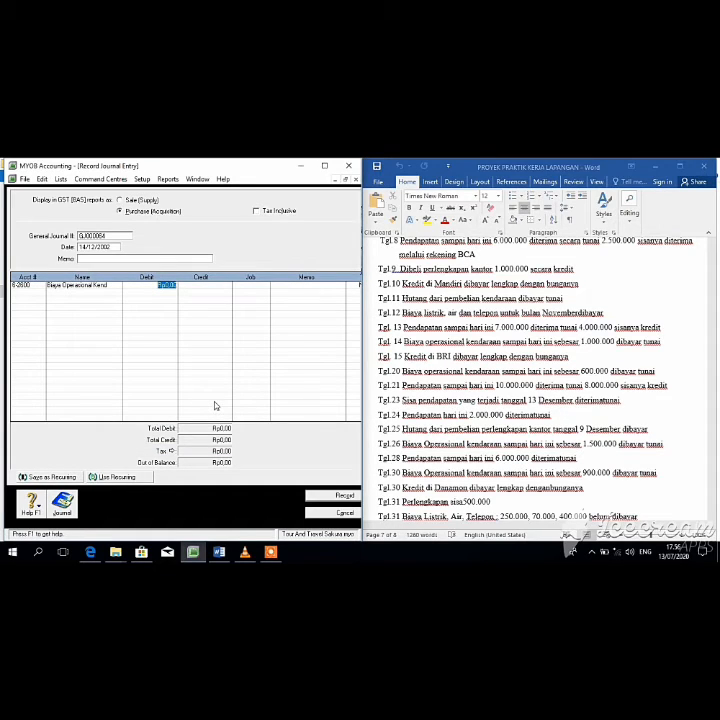
{"action": "type", "text": "1.000.000"}
{"action": "key", "text": "Return"}
Step: Credit 1-1100 Kas di Tangan Rp1.000.000 and record the entry
{"action": "left_click", "coordinate": [40, 293]}
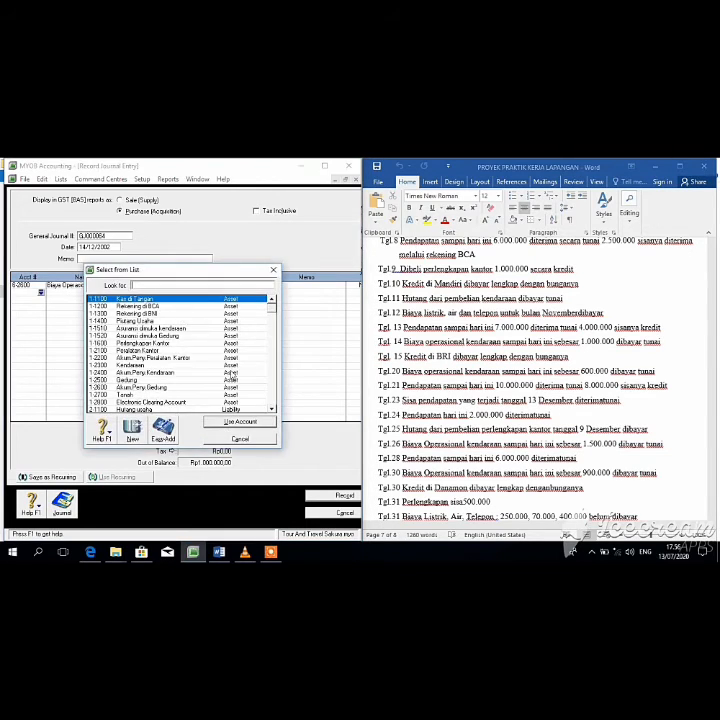
{"action": "left_click", "coordinate": [230, 421]}
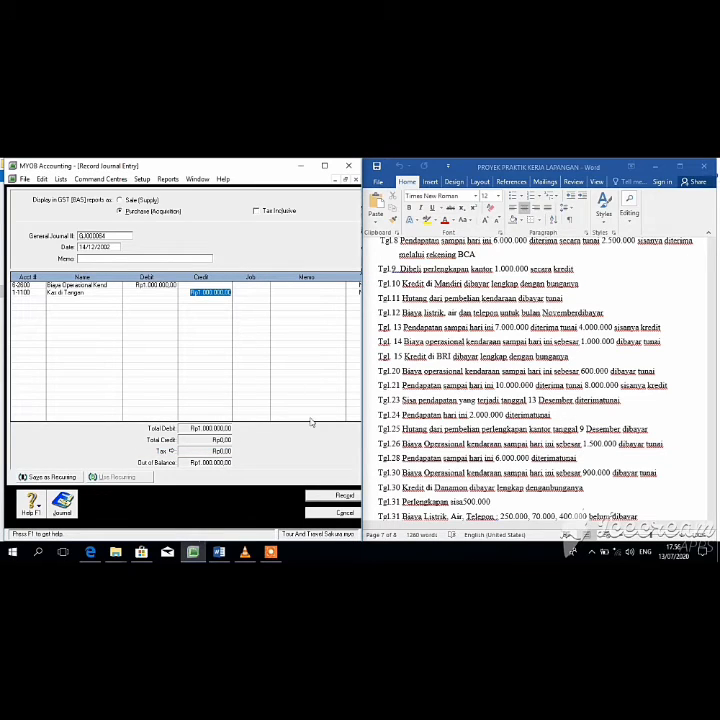
{"action": "key", "text": "Return"}
{"action": "left_click", "coordinate": [354, 497]}
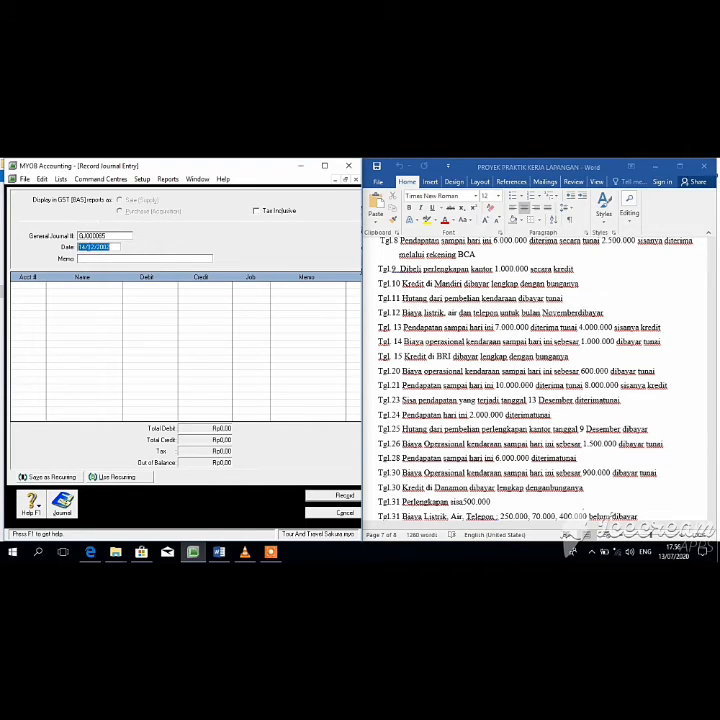
Step: Date the next journal 15/12/2002, then go to the transaction list document in Word
{"action": "left_click", "coordinate": [85, 247]}
{"action": "key", "text": "BackSpace"}
{"action": "type", "text": "5"}
{"action": "key", "text": "Tab"}
{"action": "key", "text": "Tab"}
{"action": "left_click", "coordinate": [715, 348]}
{"action": "left_click_drag", "start_coordinate": [713, 469], "coordinate": [714, 436]}
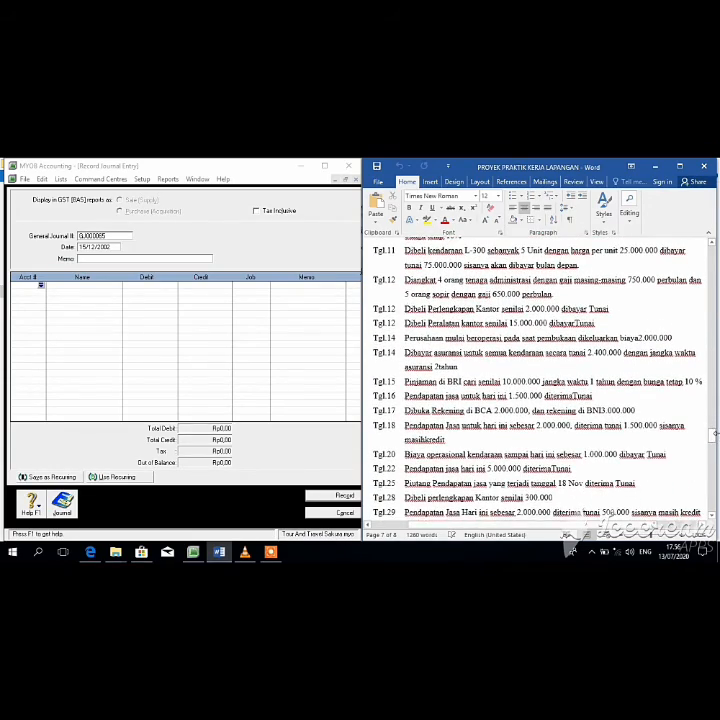
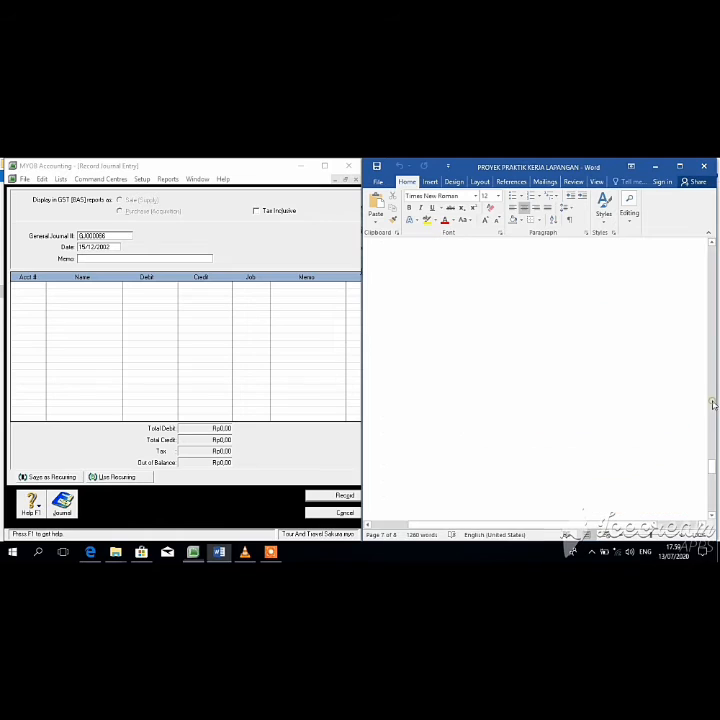
Step: Check the Word transaction list and put 9-1100 Biaya bunga di BRI on a journal line
{"action": "left_click", "coordinate": [712, 403]}
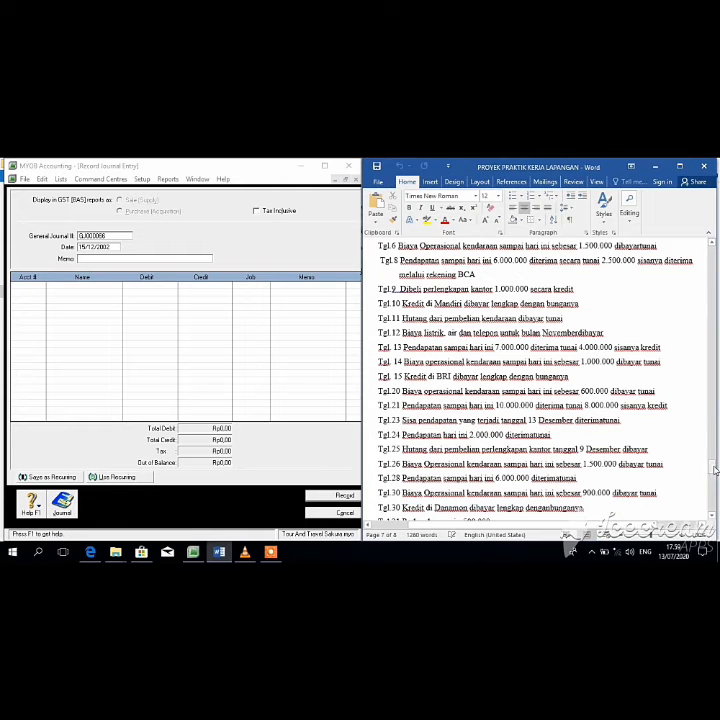
{"action": "left_click_drag", "start_coordinate": [713, 468], "coordinate": [713, 470]}
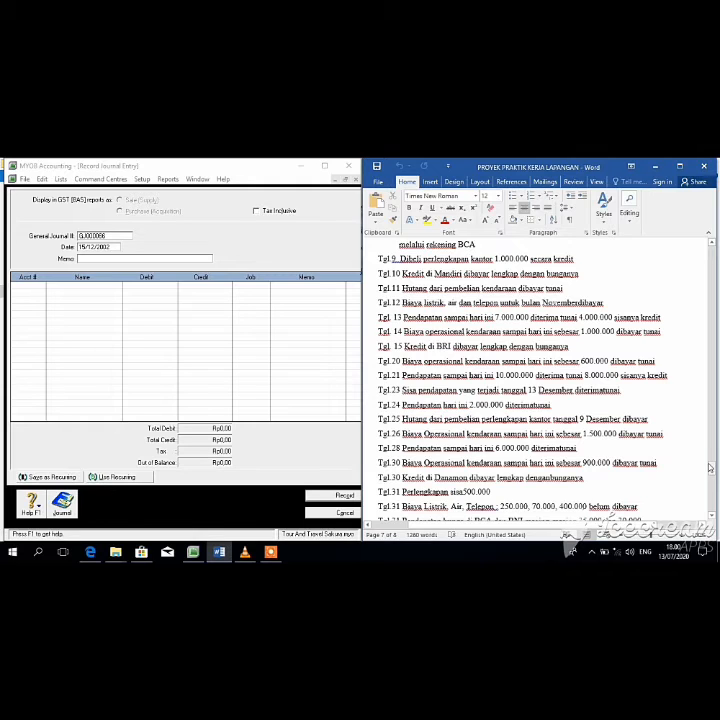
{"action": "left_click_drag", "start_coordinate": [710, 467], "coordinate": [714, 472]}
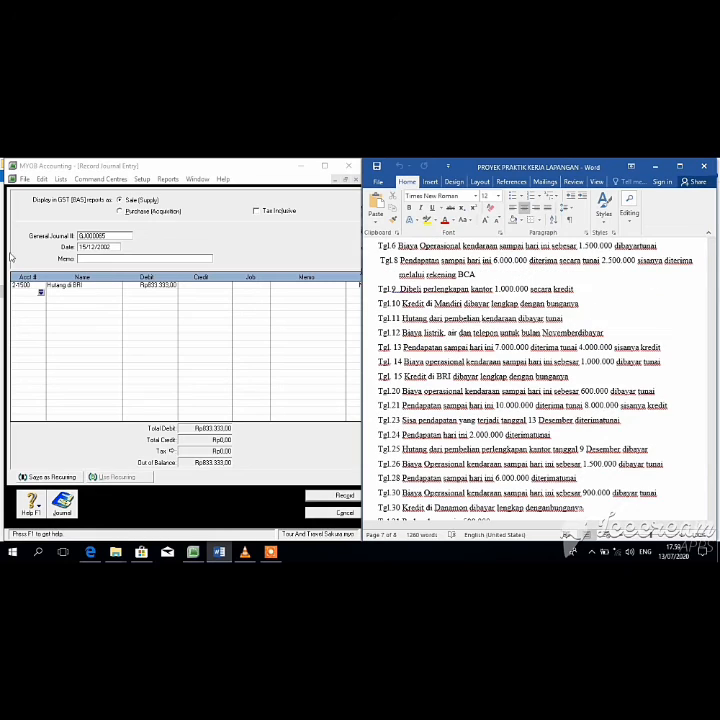
{"action": "left_click", "coordinate": [41, 293]}
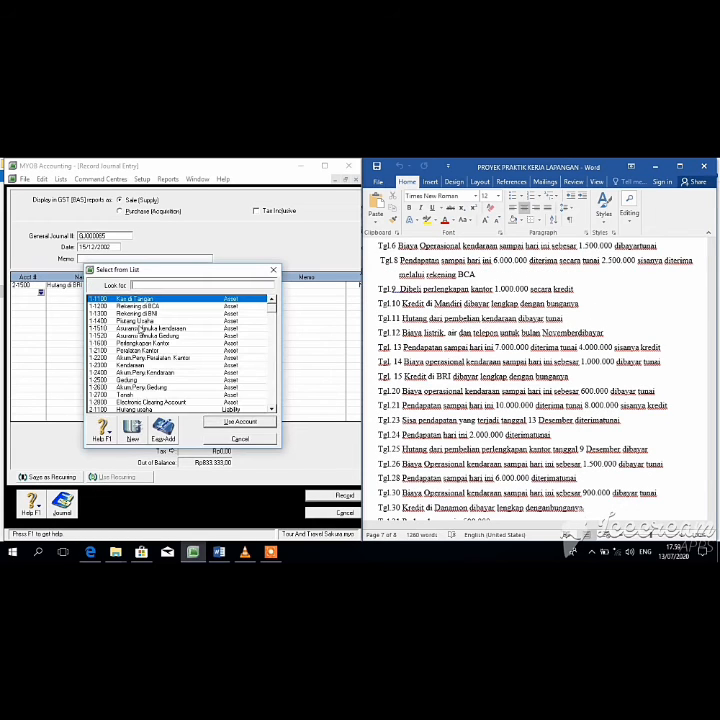
{"action": "left_click_drag", "start_coordinate": [272, 310], "coordinate": [276, 373]}
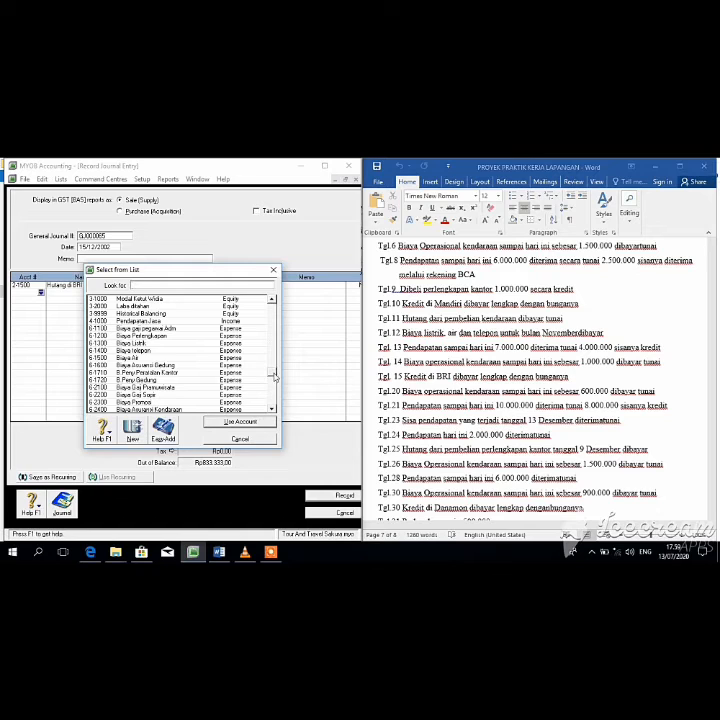
{"action": "scroll", "coordinate": [245, 345], "scroll_direction": "down", "scroll_amount": 3}
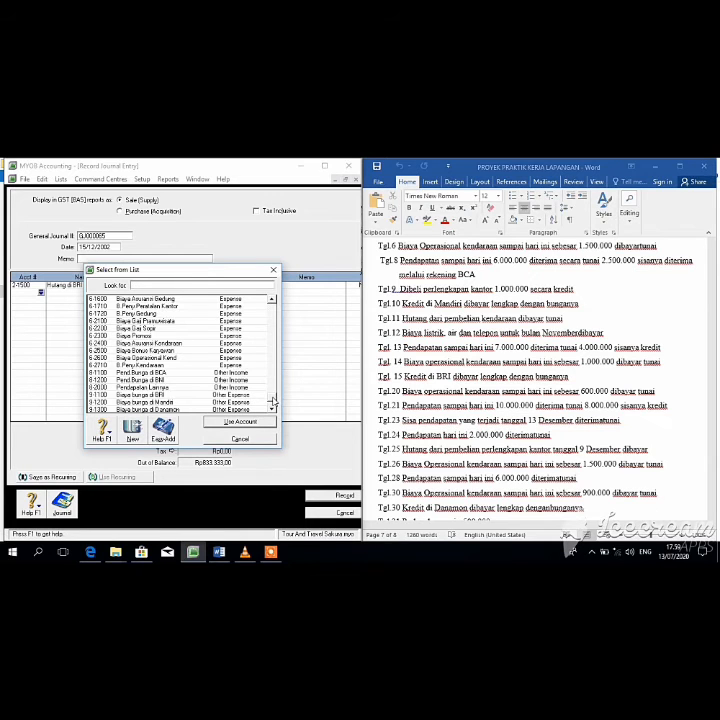
{"action": "left_click", "coordinate": [177, 396]}
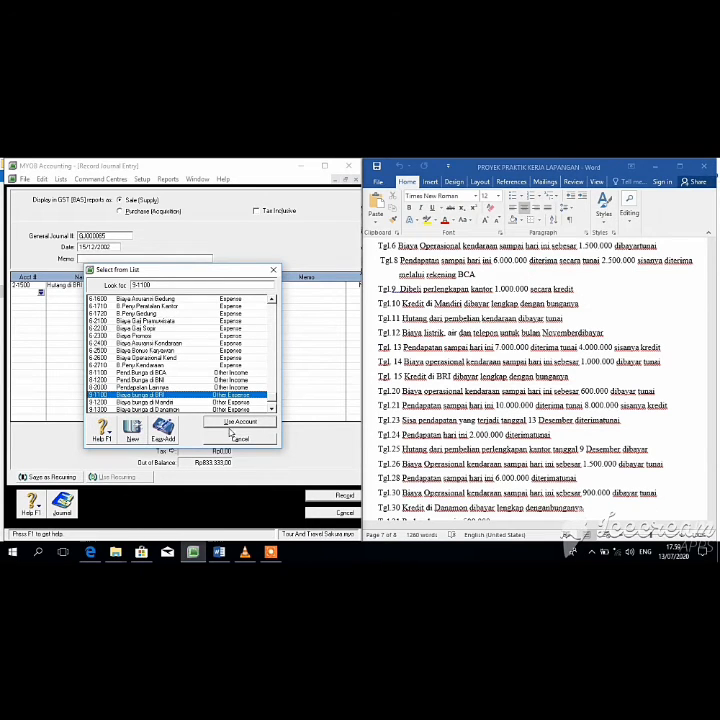
{"action": "left_click", "coordinate": [232, 423]}
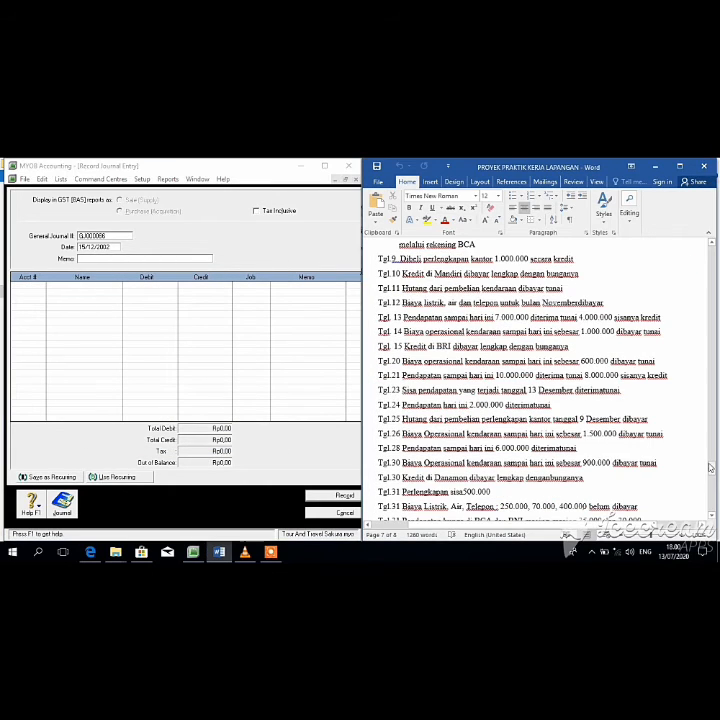
{"action": "left_click_drag", "start_coordinate": [710, 467], "coordinate": [714, 470]}
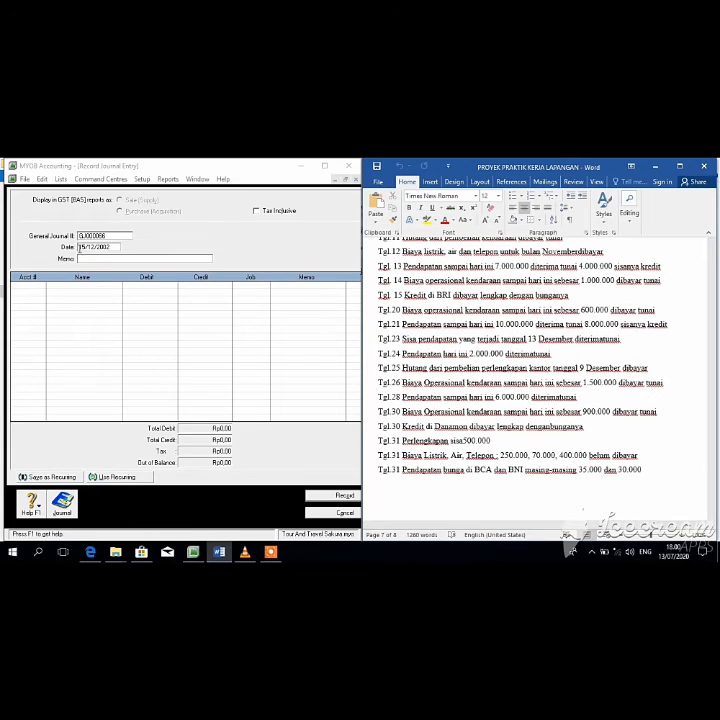
Step: Date the journal 20/12/2002 and debit 6-2600 Biaya Operasional Kend Rp600.000
{"action": "left_click", "coordinate": [83, 246]}
{"action": "key", "text": "Delete"}
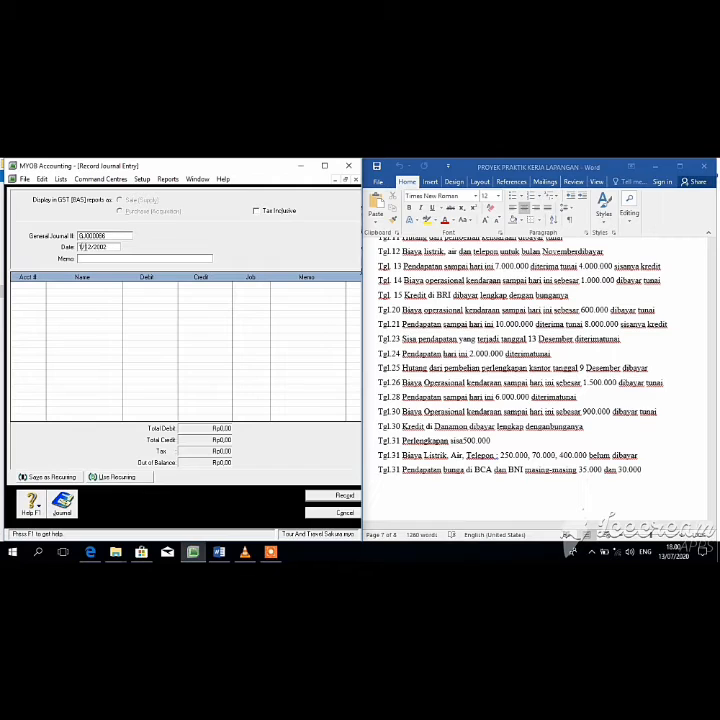
{"action": "key", "text": "BackSpace"}
{"action": "type", "text": "20"}
{"action": "left_click", "coordinate": [39, 285]}
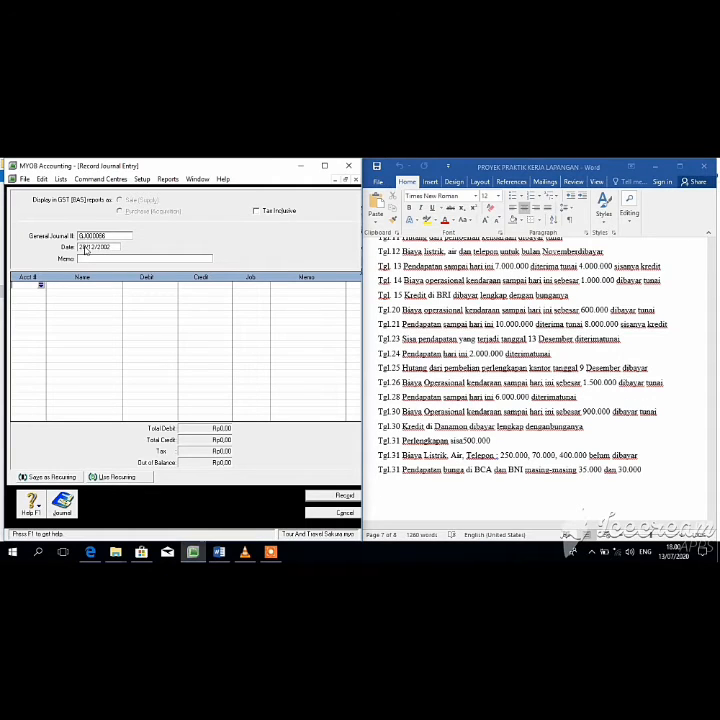
{"action": "left_click", "coordinate": [41, 286]}
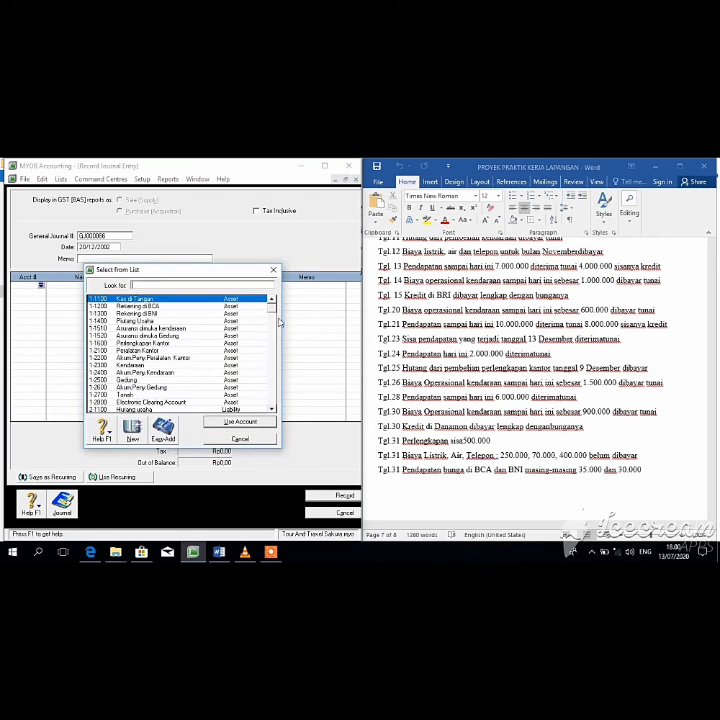
{"action": "left_click_drag", "start_coordinate": [275, 310], "coordinate": [274, 380]}
{"action": "left_click", "coordinate": [185, 402]}
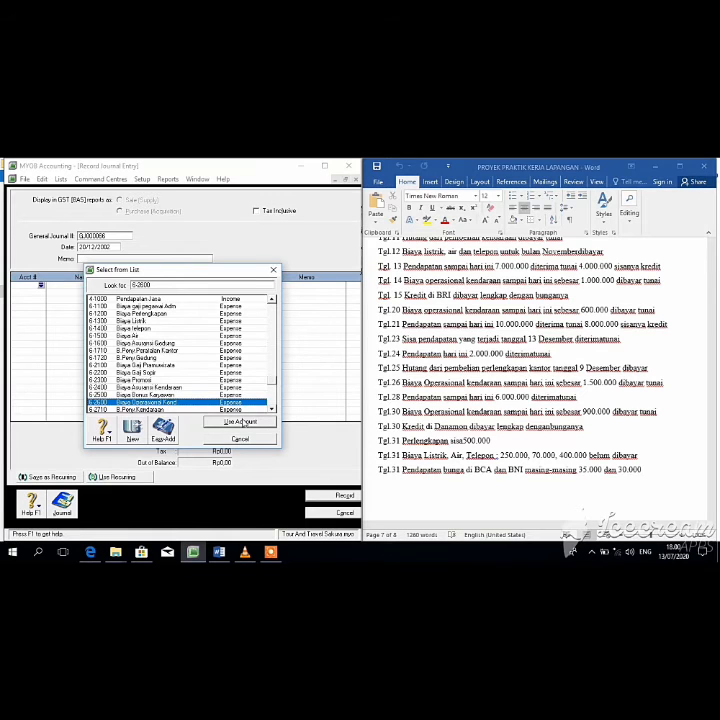
{"action": "left_click", "coordinate": [240, 422]}
{"action": "key", "text": "BackSpace"}
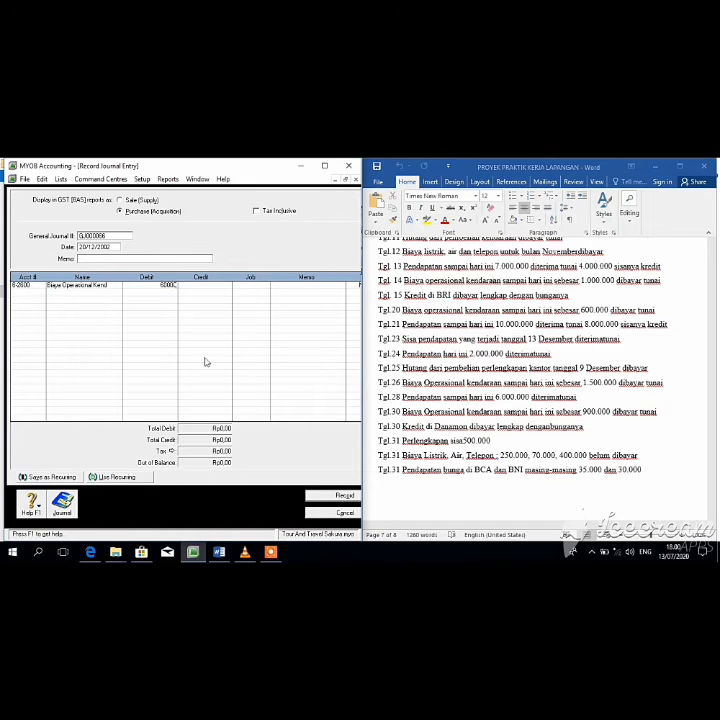
{"action": "key", "text": "Tab"}
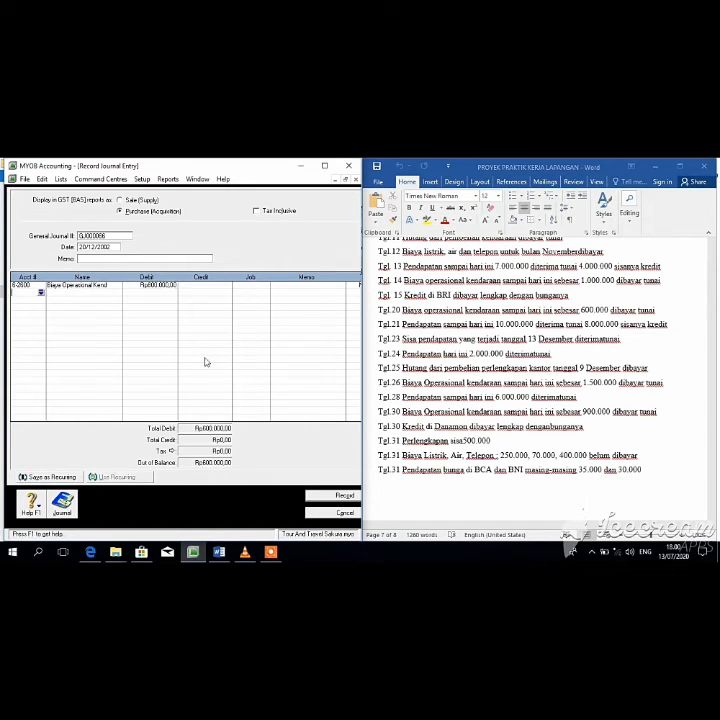
Step: Credit 1-1100 Kas di Tangan Rp600.000 and record the entry
{"action": "left_click", "coordinate": [40, 293]}
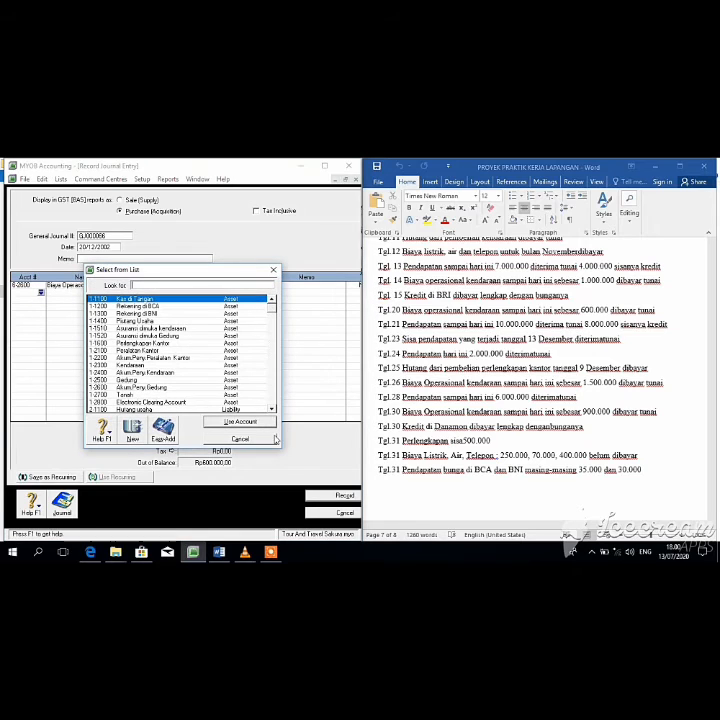
{"action": "left_click", "coordinate": [250, 426]}
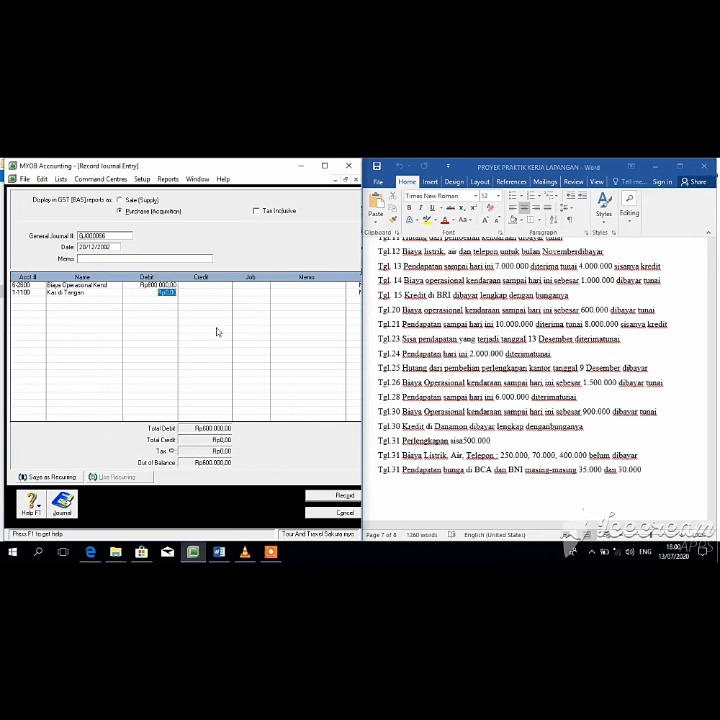
{"action": "key", "text": "Tab"}
{"action": "left_click", "coordinate": [287, 355]}
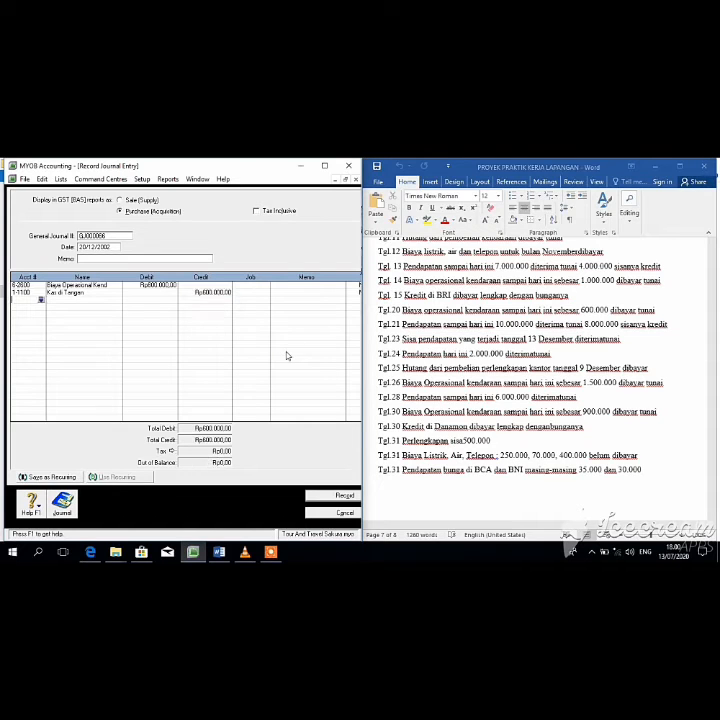
{"action": "left_click", "coordinate": [331, 497]}
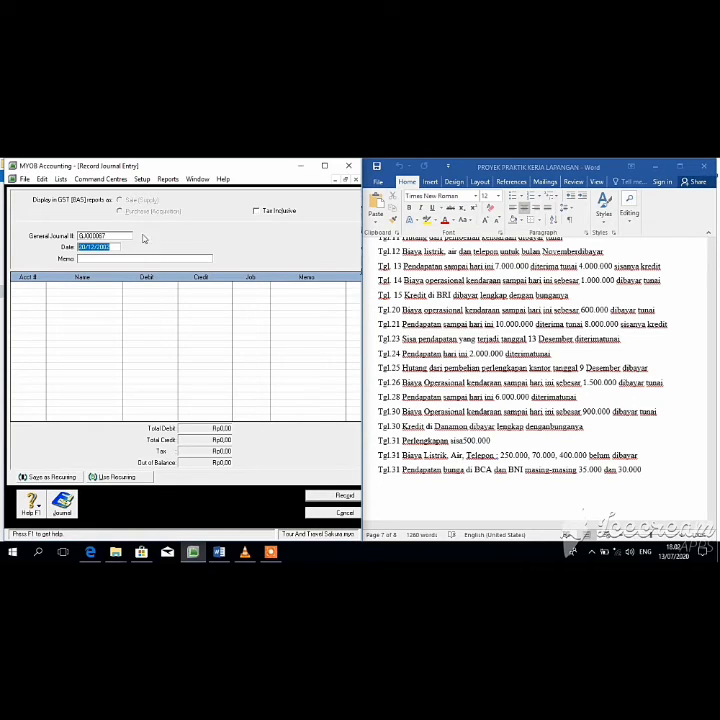
Step: Date the journal 21/12/2002 and debit 1-1100 Kas di Tangan Rp8.000.000
{"action": "type", "text": "21/12/2002"}
{"action": "left_click", "coordinate": [40, 284]}
{"action": "left_click", "coordinate": [41, 287]}
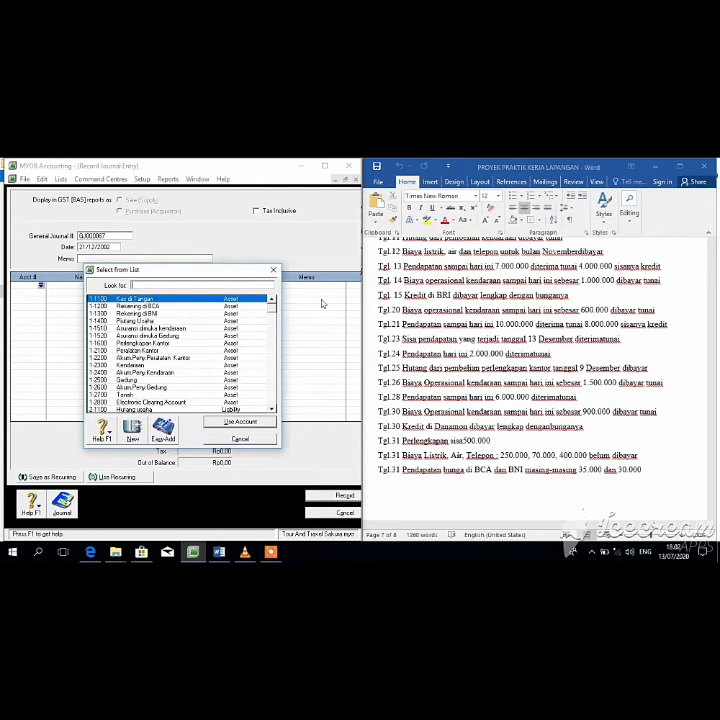
{"action": "left_click", "coordinate": [253, 421]}
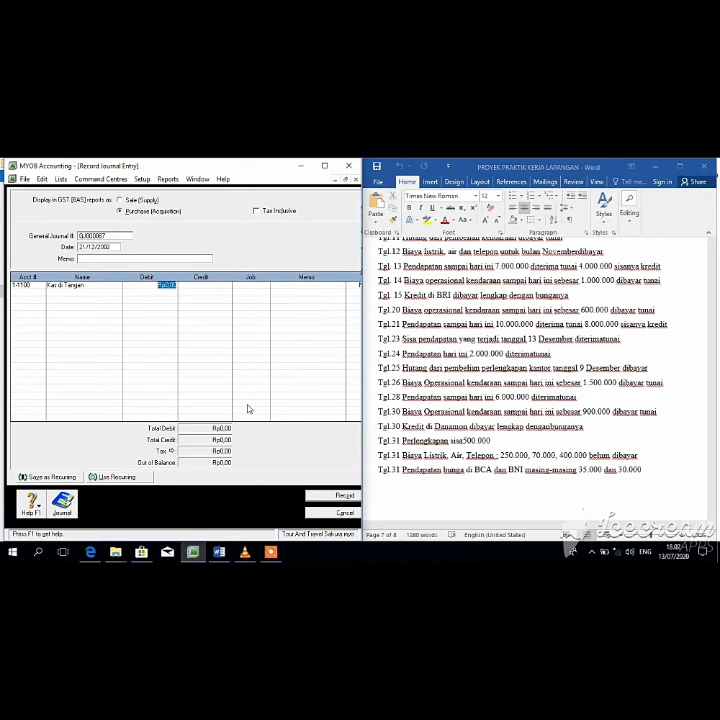
{"action": "key", "text": "Return"}
{"action": "left_click", "coordinate": [162, 285]}
{"action": "type", "text": "8.000.00"}
{"action": "key", "text": "Tab"}
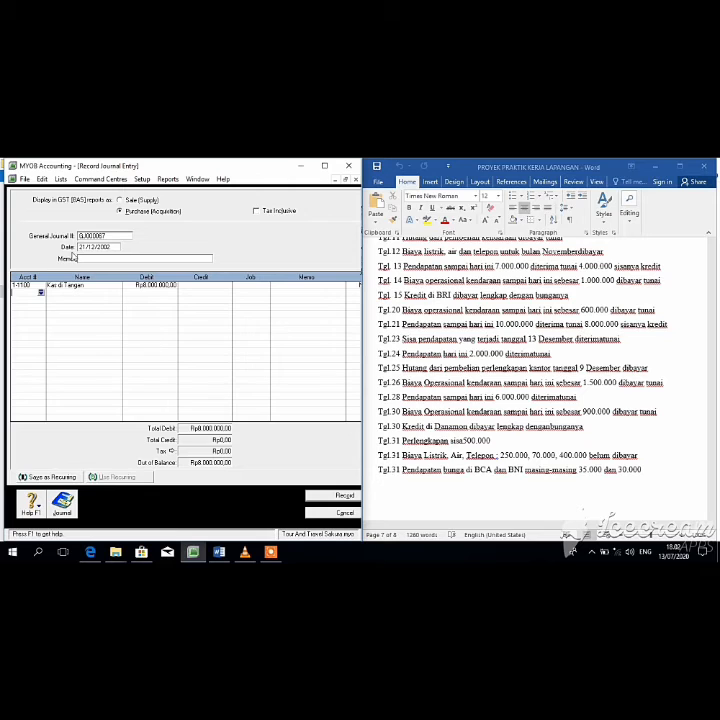
Step: Debit 1-1400 Piutang Usaha Rp2.000.000, accepting the linked-account warning
{"action": "left_click", "coordinate": [41, 293]}
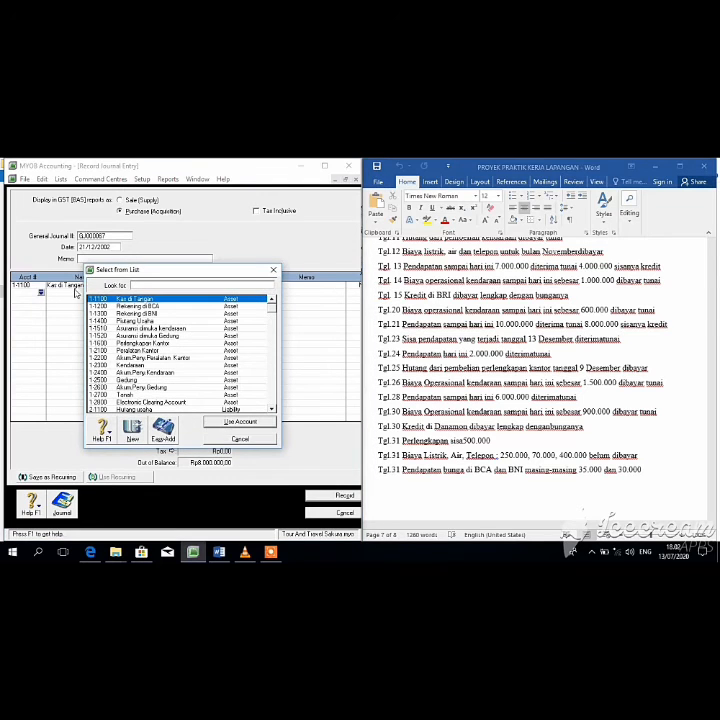
{"action": "left_click", "coordinate": [220, 320]}
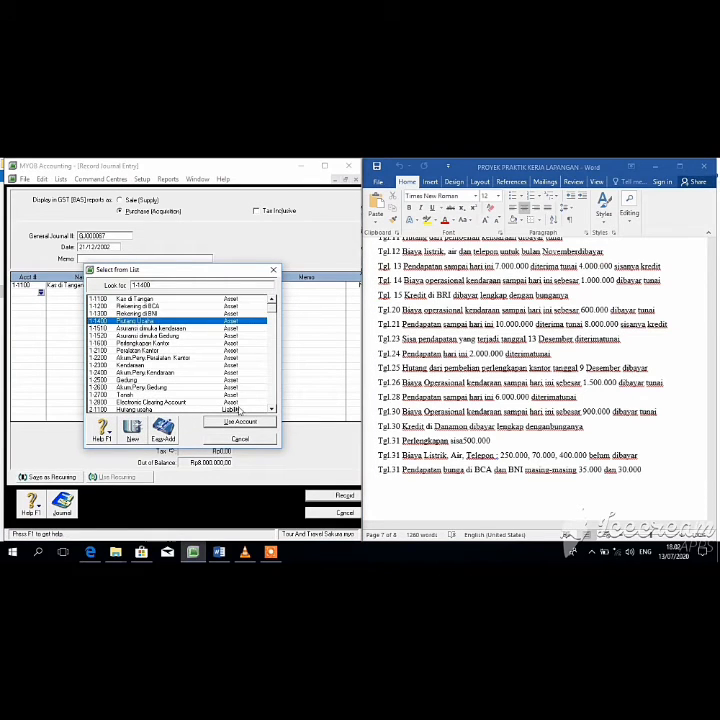
{"action": "left_click", "coordinate": [240, 421]}
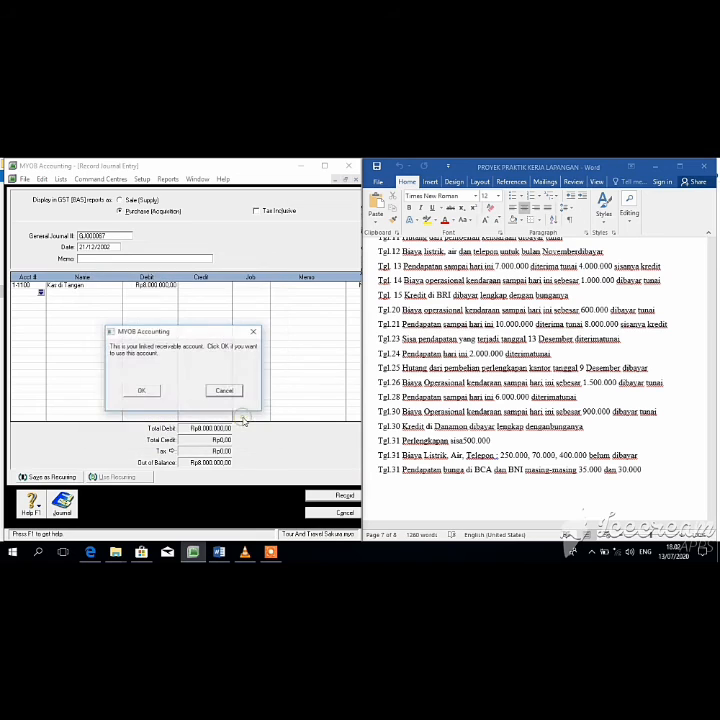
{"action": "left_click", "coordinate": [141, 391]}
{"action": "type", "text": "2000000"}
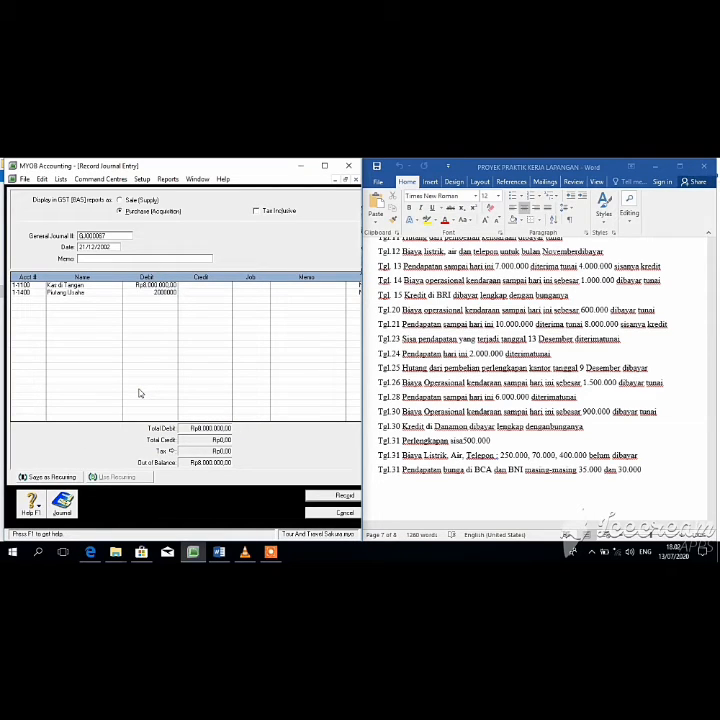
{"action": "key", "text": "Tab"}
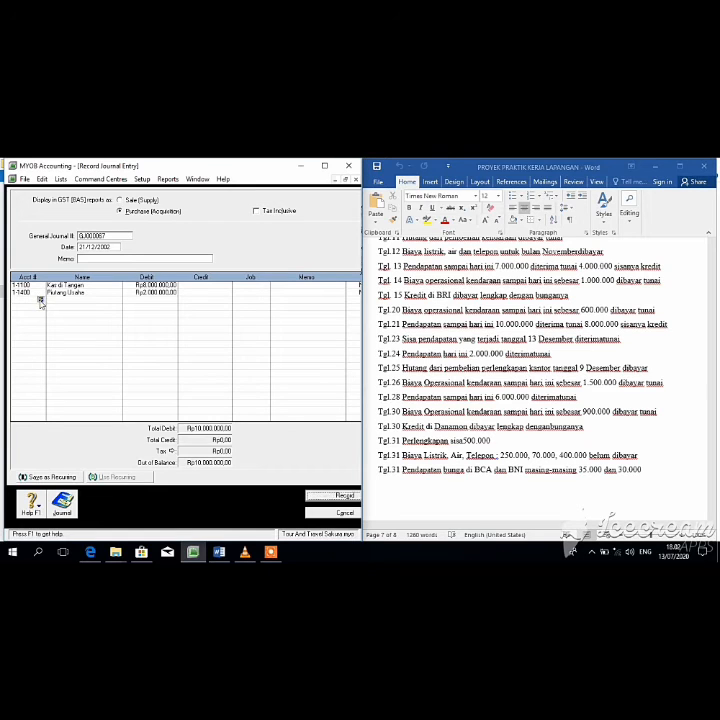
Step: Credit 4-1000 Pendapatan Jasa Rp10.000.000 and record the entry
{"action": "left_click", "coordinate": [40, 300]}
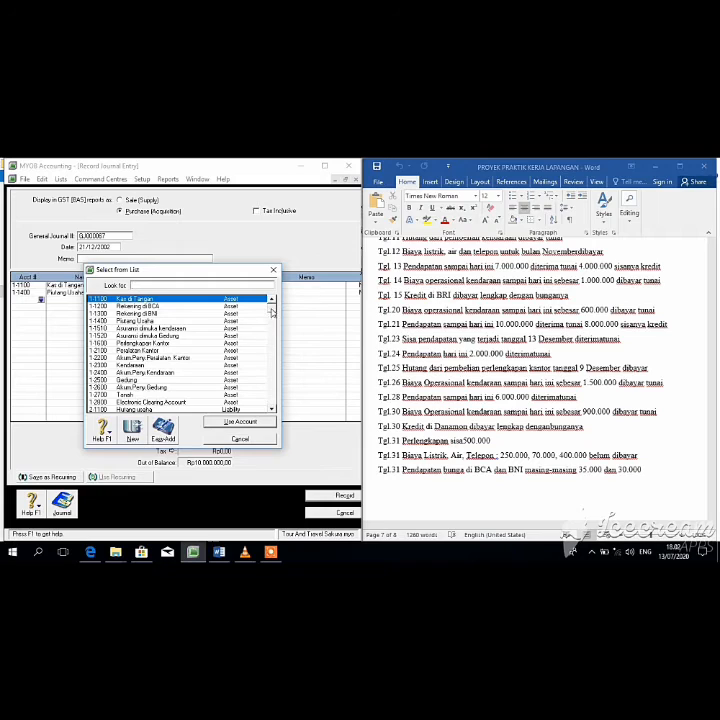
{"action": "scroll", "coordinate": [268, 336], "scroll_direction": "down", "scroll_amount": 5}
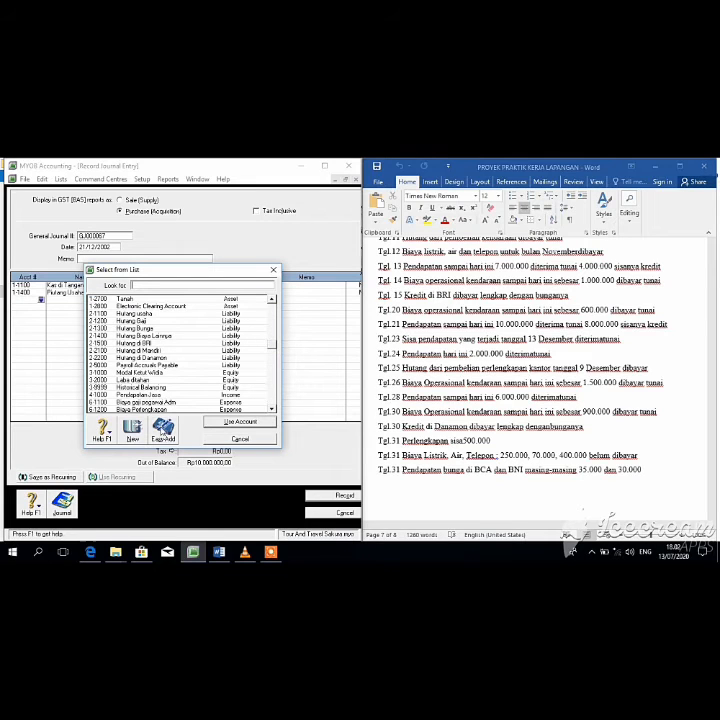
{"action": "left_click", "coordinate": [150, 394]}
{"action": "left_click", "coordinate": [228, 422]}
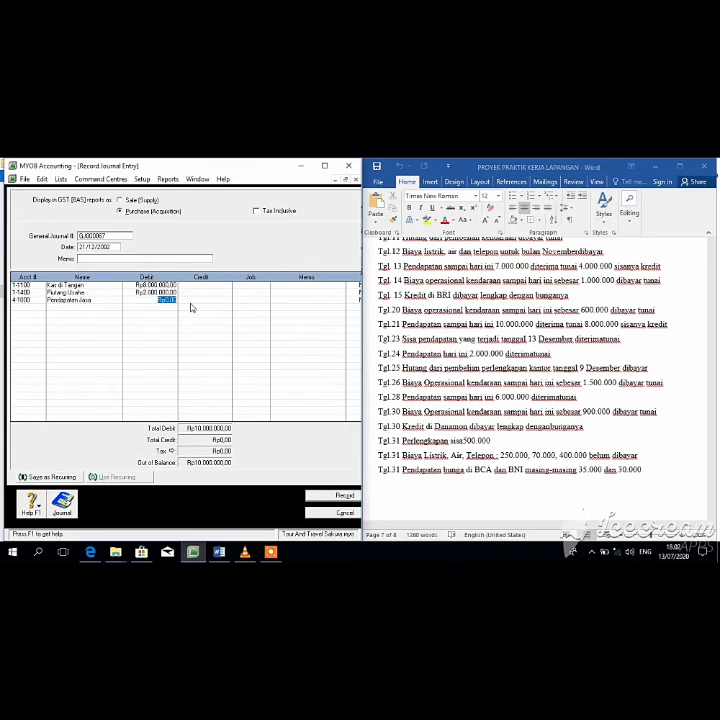
{"action": "left_click", "coordinate": [194, 301]}
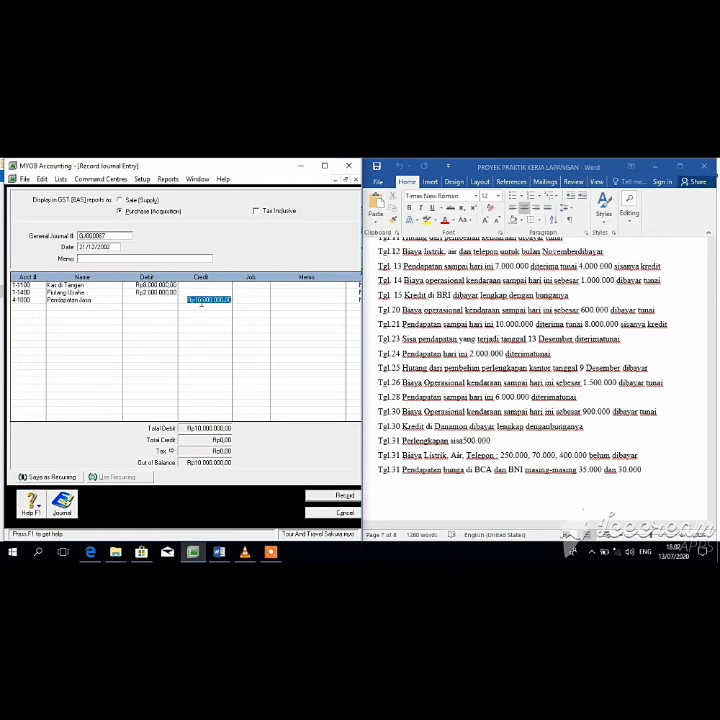
{"action": "key", "text": "Return"}
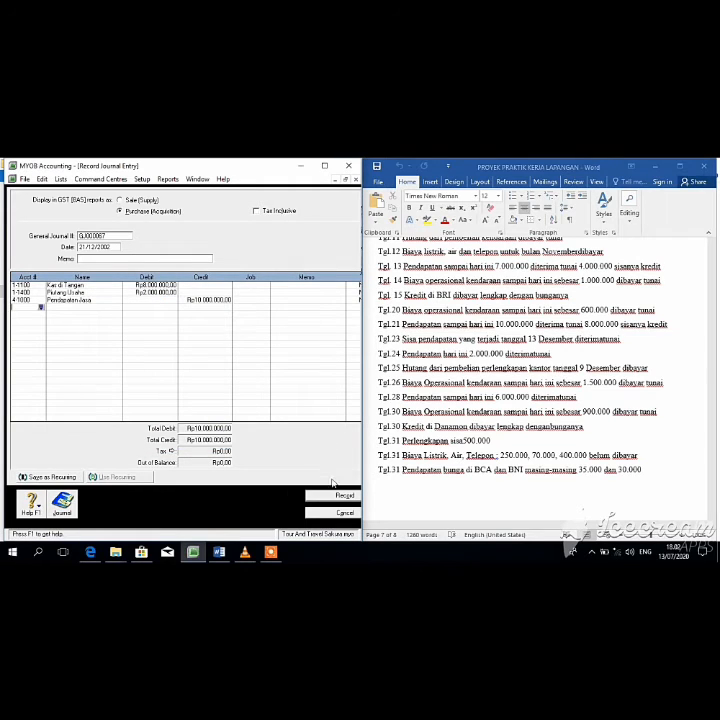
{"action": "left_click", "coordinate": [341, 495]}
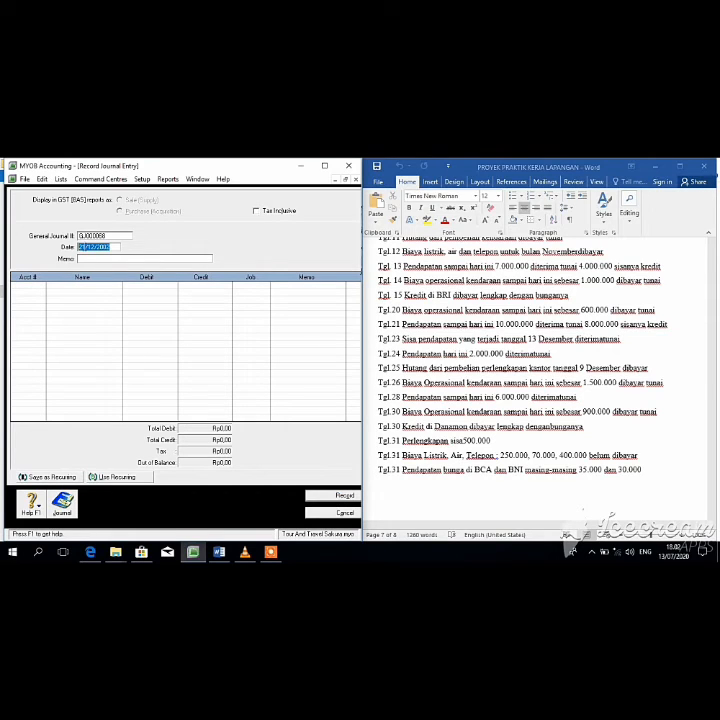
Step: Date the journal 23/12/2002 and debit 1-1100 Kas di Tangan Rp3.000.000
{"action": "left_click", "coordinate": [84, 246]}
{"action": "key", "text": "BackSpace"}
{"action": "type", "text": "3"}
{"action": "key", "text": "Tab"}
{"action": "key", "text": "Tab"}
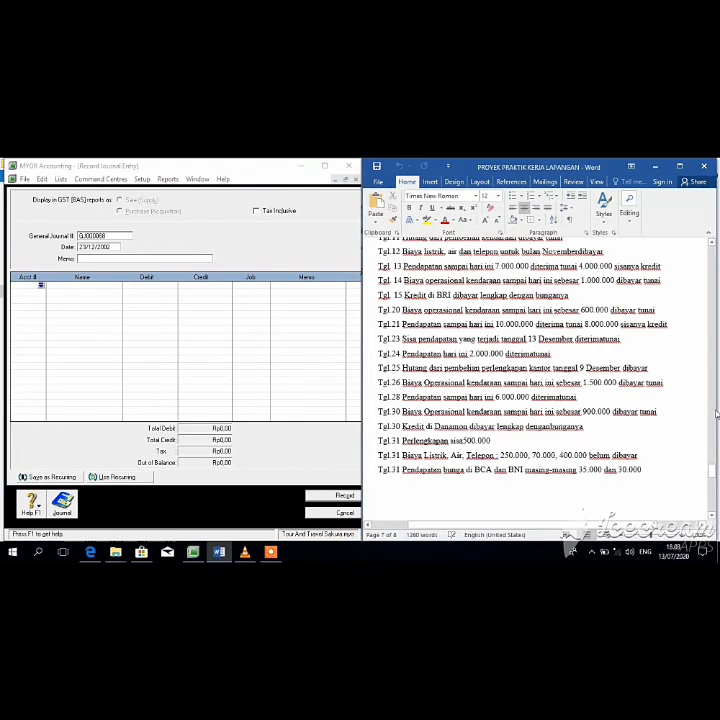
{"action": "left_click_drag", "start_coordinate": [715, 466], "coordinate": [714, 466]}
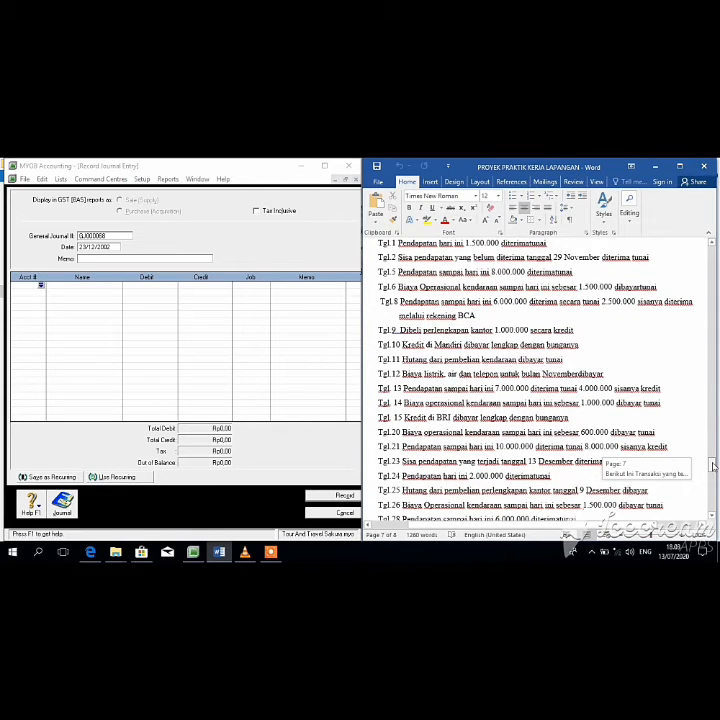
{"action": "left_click_drag", "start_coordinate": [714, 466], "coordinate": [714, 473]}
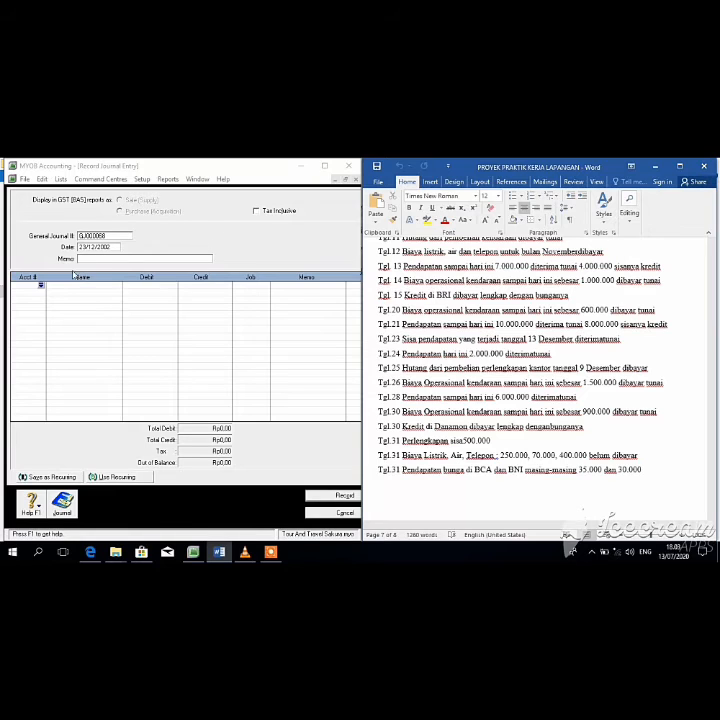
{"action": "left_click", "coordinate": [41, 286]}
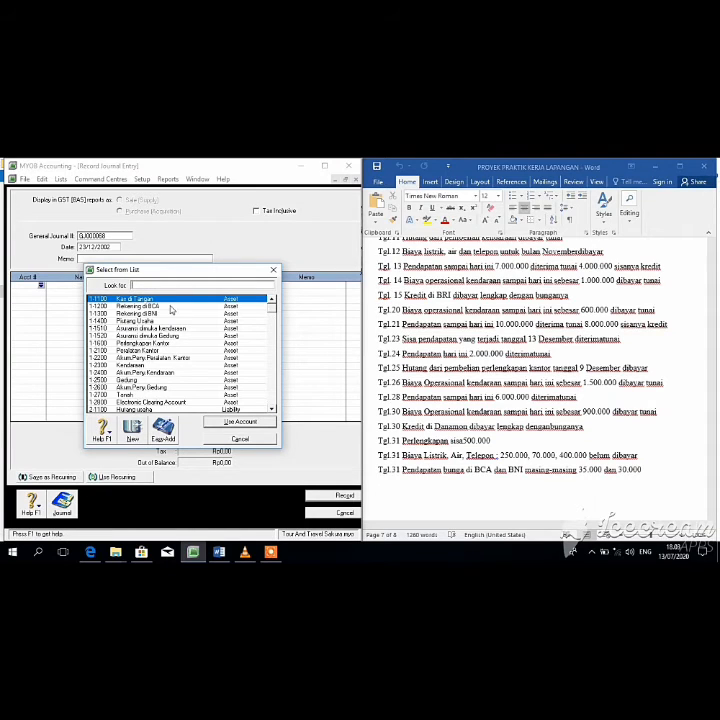
{"action": "left_click", "coordinate": [226, 421]}
{"action": "type", "text": "3000000"}
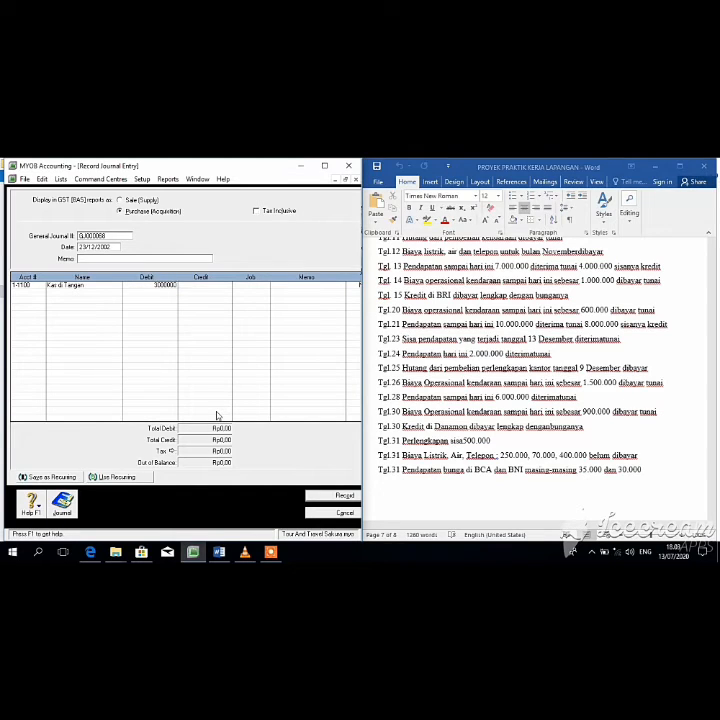
{"action": "key", "text": "Tab"}
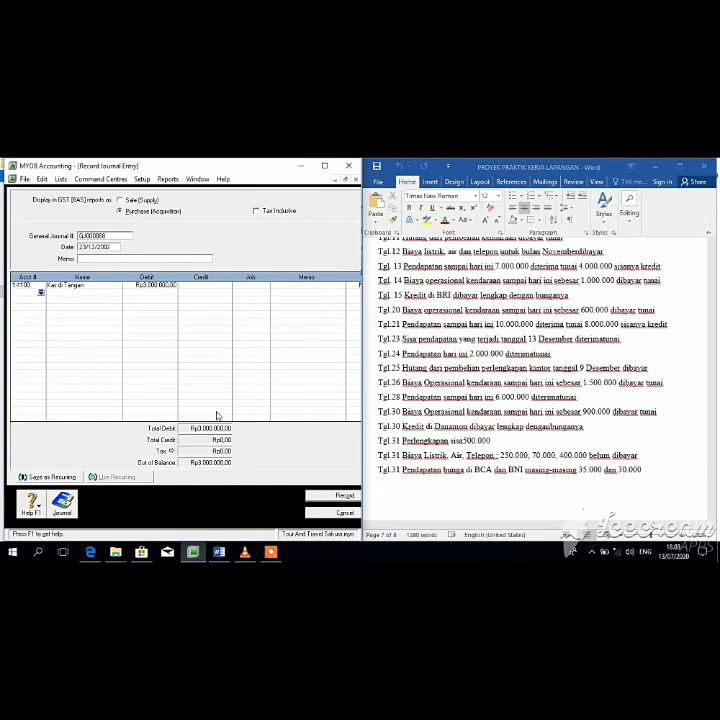
Step: Credit 1-1400 Piutang Usaha Rp3.000.000 and record the entry
{"action": "left_click", "coordinate": [41, 293]}
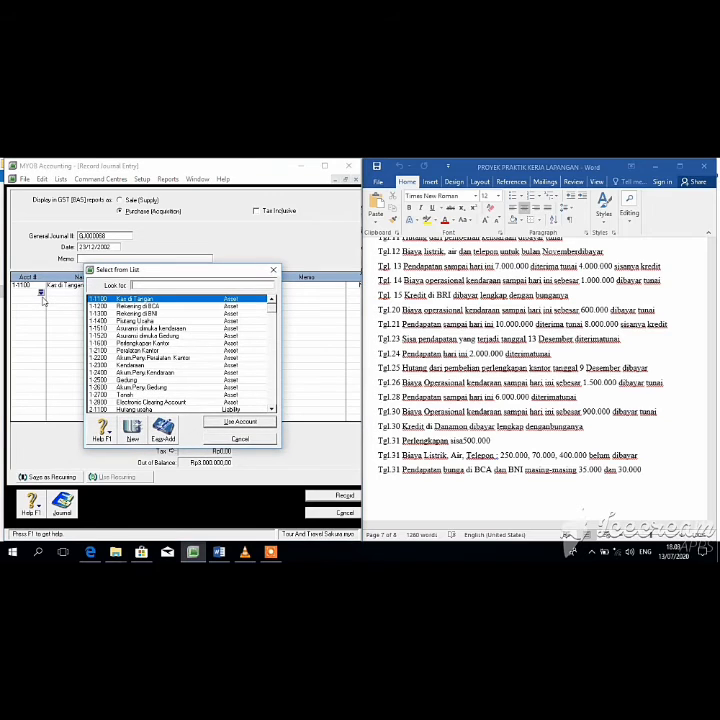
{"action": "left_click", "coordinate": [182, 321]}
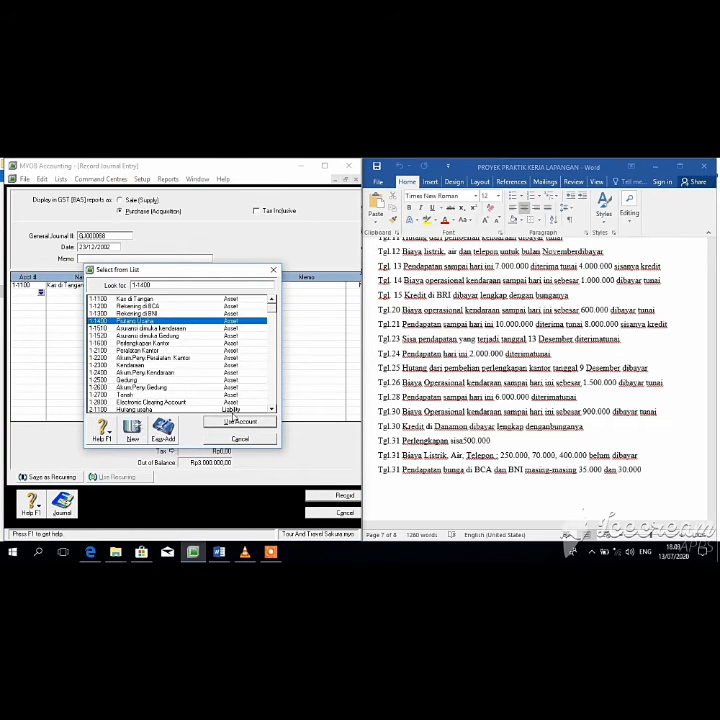
{"action": "left_click", "coordinate": [235, 420]}
{"action": "left_click", "coordinate": [141, 390]}
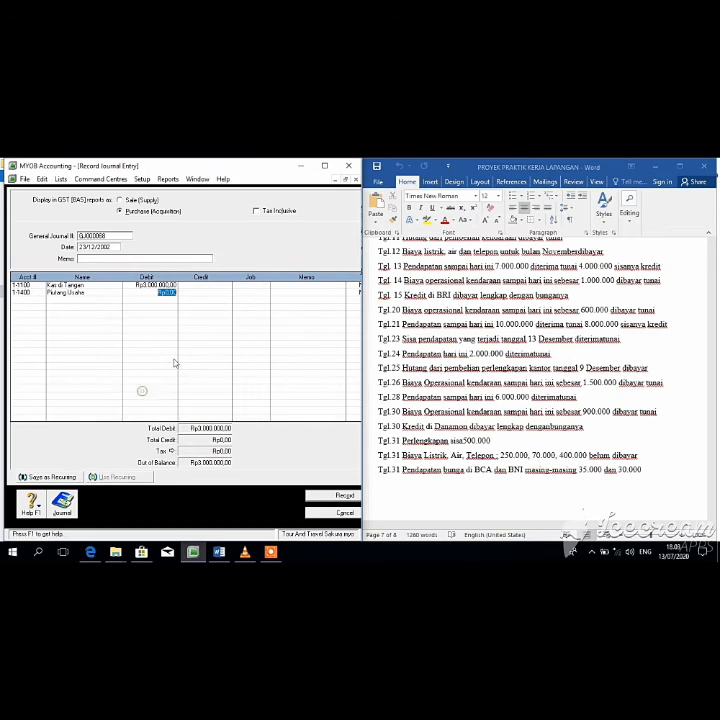
{"action": "left_click", "coordinate": [200, 292]}
{"action": "key", "text": "Return"}
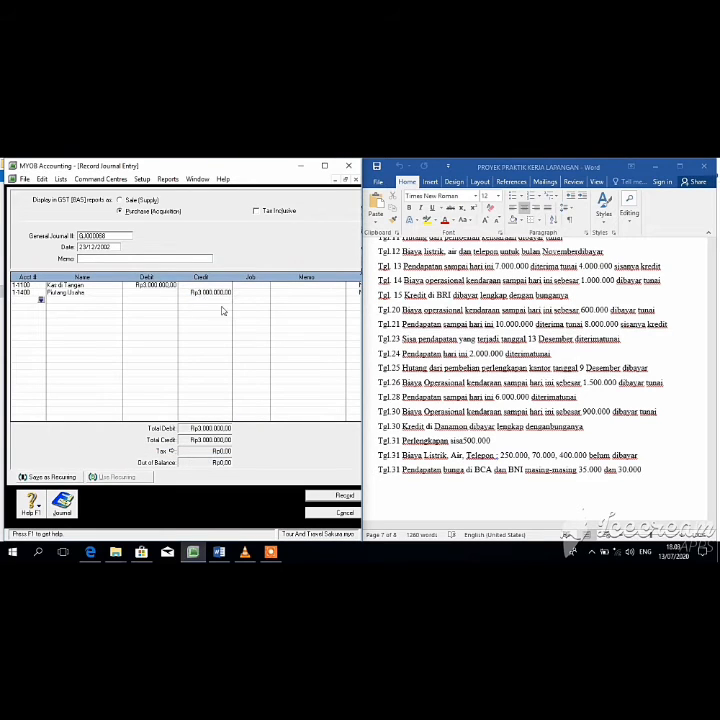
{"action": "left_click", "coordinate": [335, 496]}
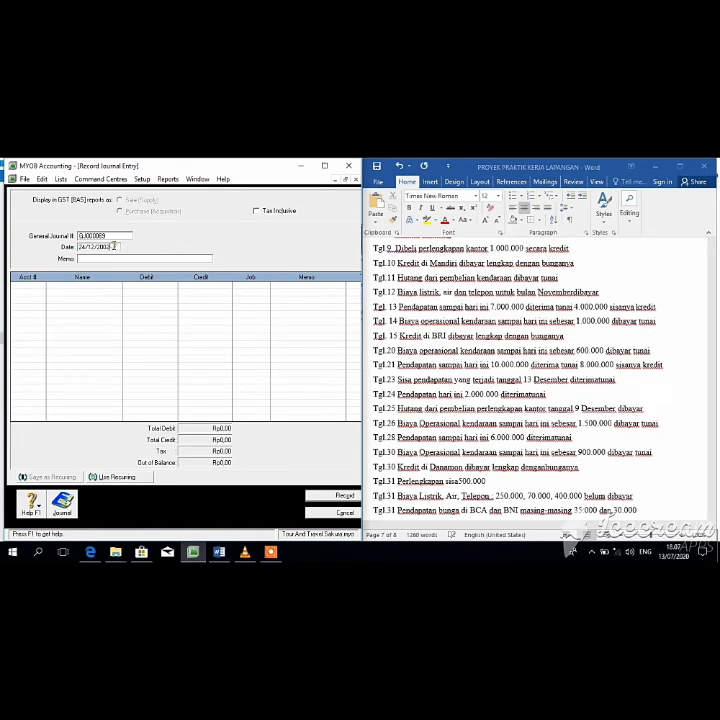
{"action": "key", "text": "Tab"}
{"action": "key", "text": "Tab"}
Step: Debit 1-1100 Kas di Tangan Rp2.000.000, correcting the mistyped amount
{"action": "left_click", "coordinate": [41, 285]}
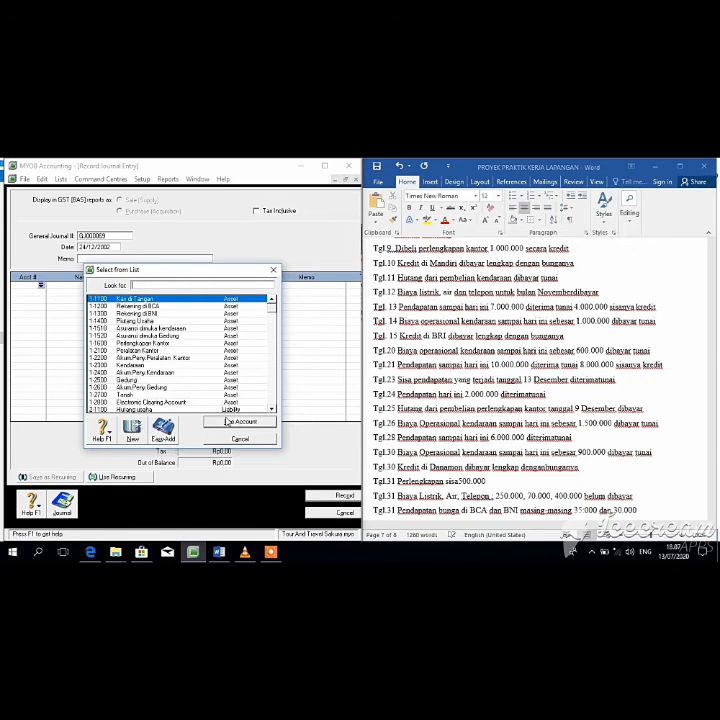
{"action": "left_click", "coordinate": [229, 422]}
{"action": "type", "text": "200000"}
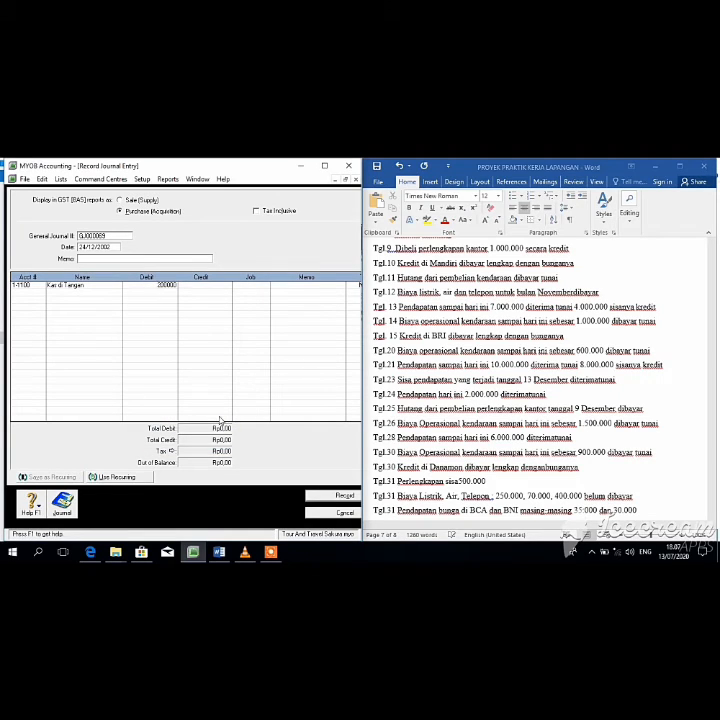
{"action": "key", "text": "Return"}
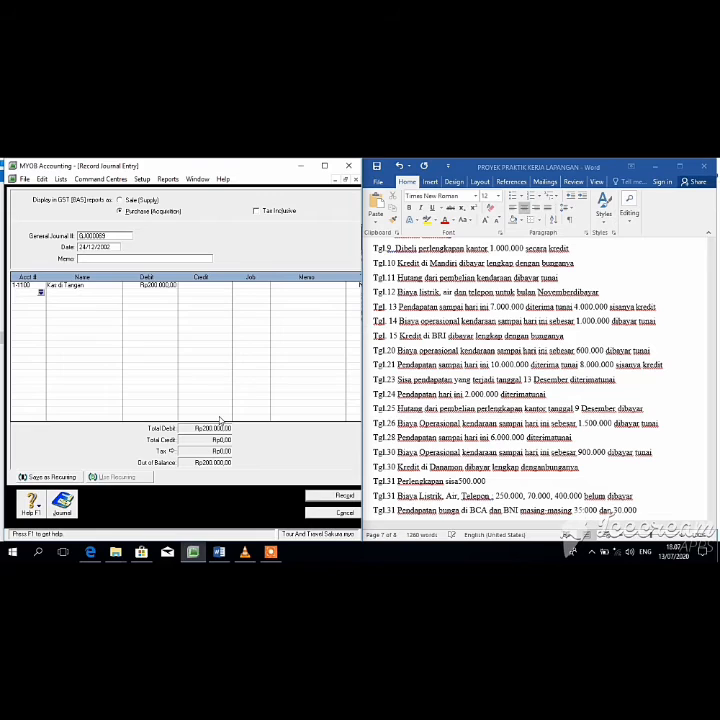
{"action": "left_click", "coordinate": [158, 286]}
{"action": "left_click", "coordinate": [157, 286]}
{"action": "left_click", "coordinate": [159, 293]}
Step: Credit 4-1000 Pendapatan Jasa Rp2.000.000 and record the entry
{"action": "left_click", "coordinate": [41, 293]}
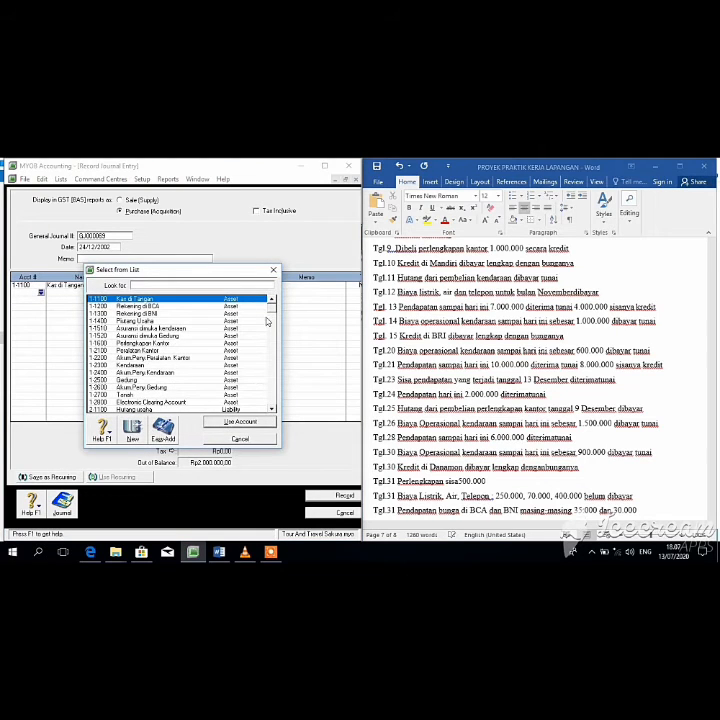
{"action": "left_click_drag", "start_coordinate": [271, 309], "coordinate": [278, 347]}
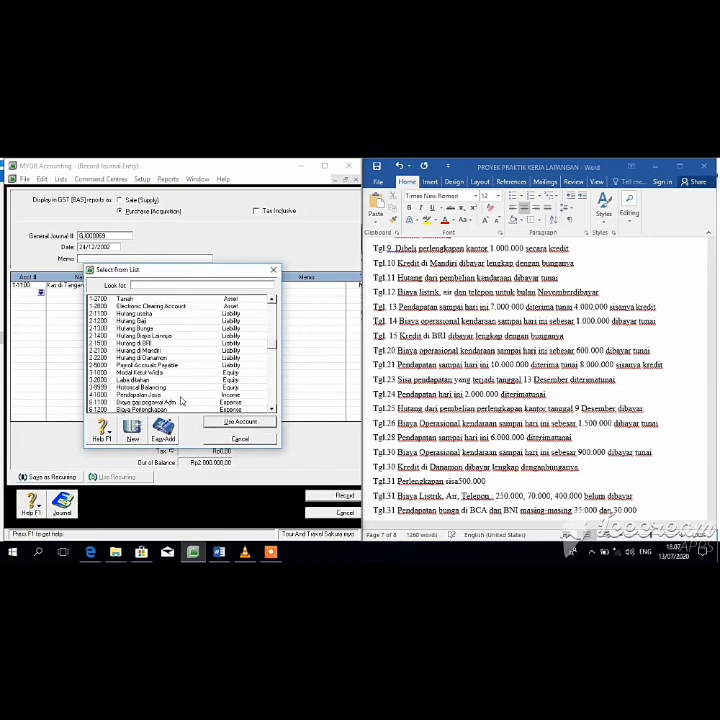
{"action": "left_click", "coordinate": [177, 394]}
{"action": "left_click", "coordinate": [223, 422]}
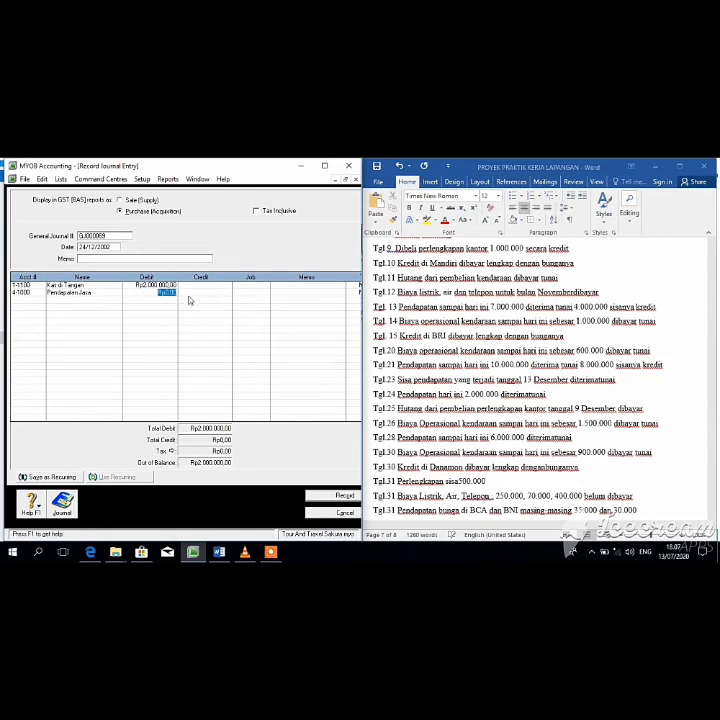
{"action": "left_click", "coordinate": [187, 293]}
{"action": "key", "text": "Return"}
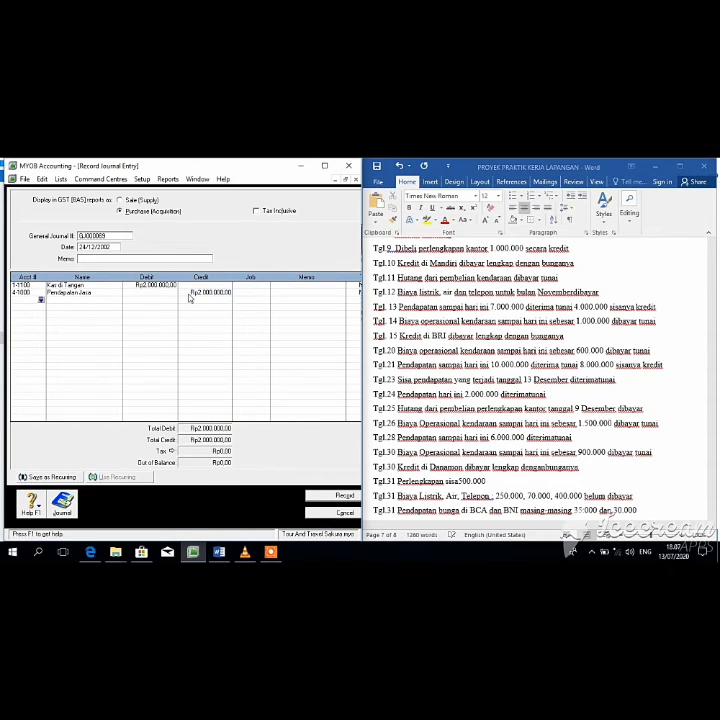
{"action": "left_click", "coordinate": [342, 496]}
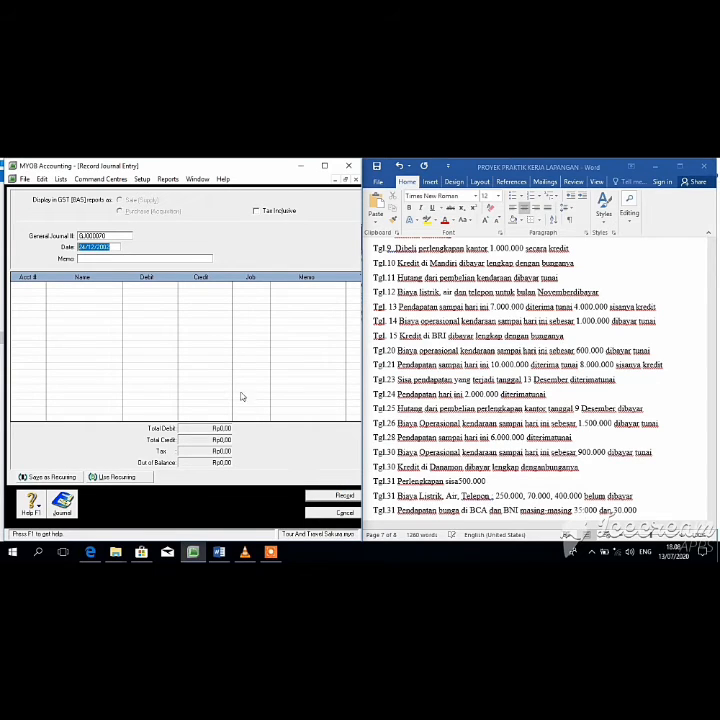
Step: Change the journal date to 25/12/2002 and check the next transaction in Word
{"action": "left_click", "coordinate": [86, 247]}
{"action": "key", "text": "BackSpace"}
{"action": "type", "text": "5"}
{"action": "left_click", "coordinate": [106, 289]}
{"action": "left_click", "coordinate": [711, 422]}
{"action": "left_click_drag", "start_coordinate": [711, 422], "coordinate": [710, 470]}
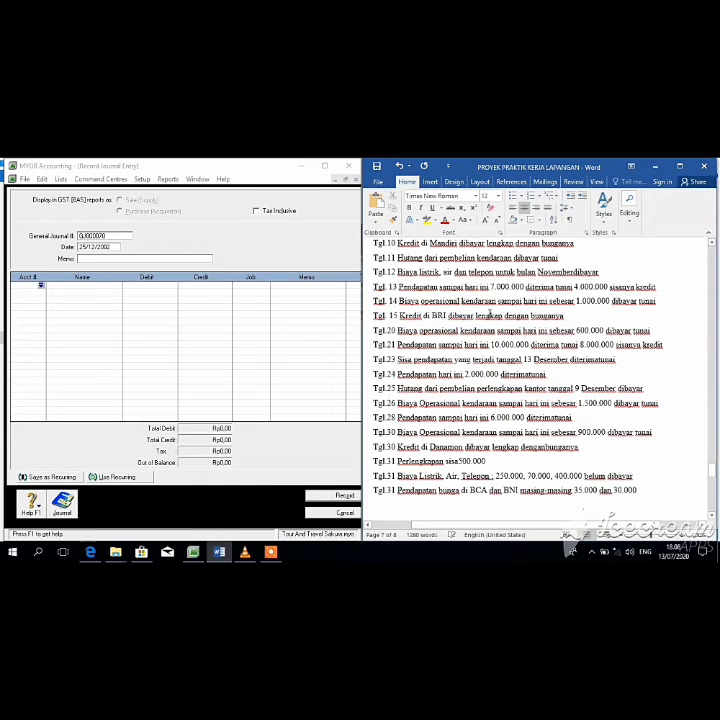
Step: Debit 2-1100 Hutang usaha Rp1.000.000, accepting the linked payable warning
{"action": "left_click", "coordinate": [41, 286]}
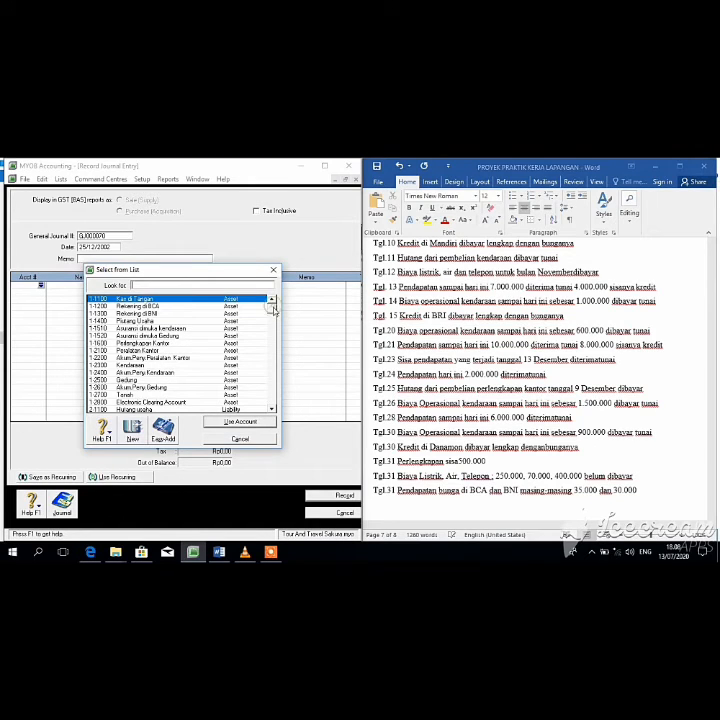
{"action": "scroll", "coordinate": [180, 380], "scroll_direction": "down", "scroll_amount": 1}
{"action": "left_click", "coordinate": [176, 387]}
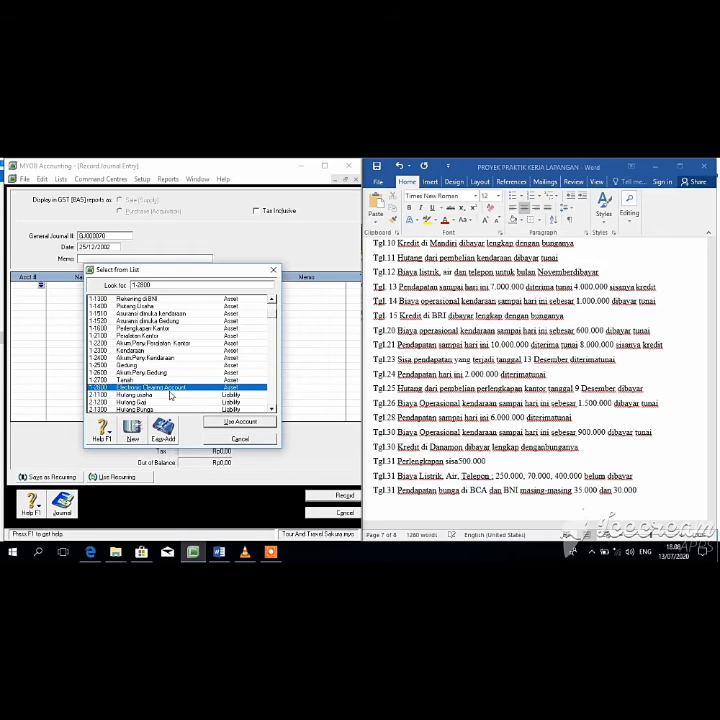
{"action": "left_click", "coordinate": [173, 395]}
{"action": "left_click", "coordinate": [212, 425]}
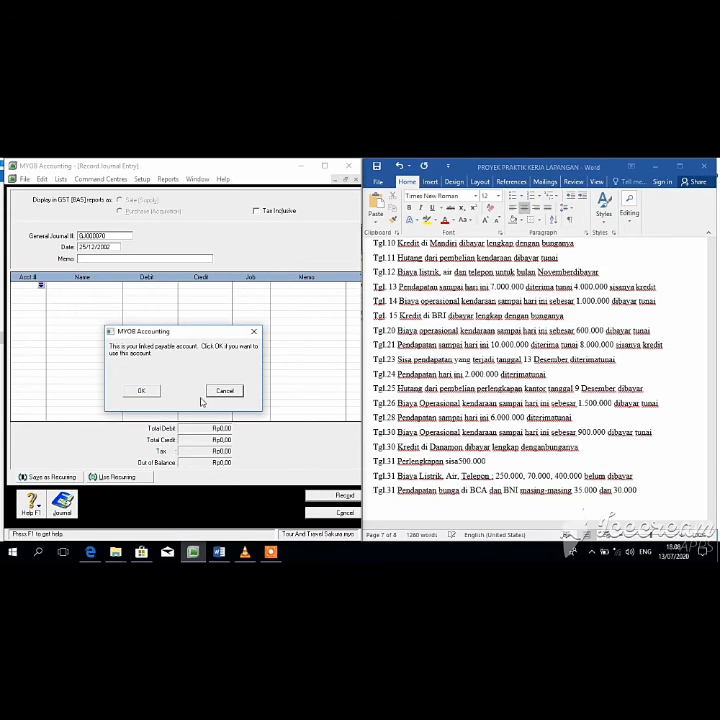
{"action": "left_click", "coordinate": [143, 391]}
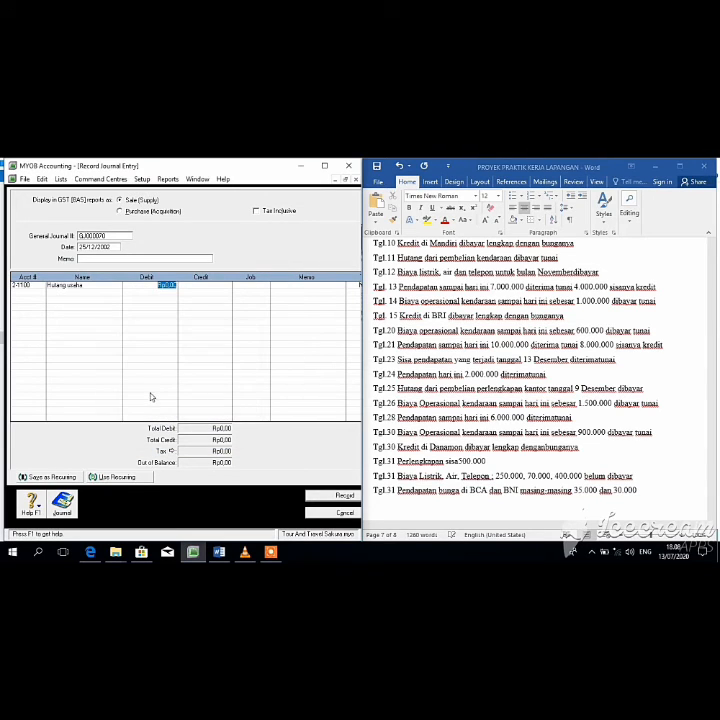
{"action": "key", "text": "Tab"}
{"action": "type", "text": "1.000.000"}
{"action": "key", "text": "Tab"}
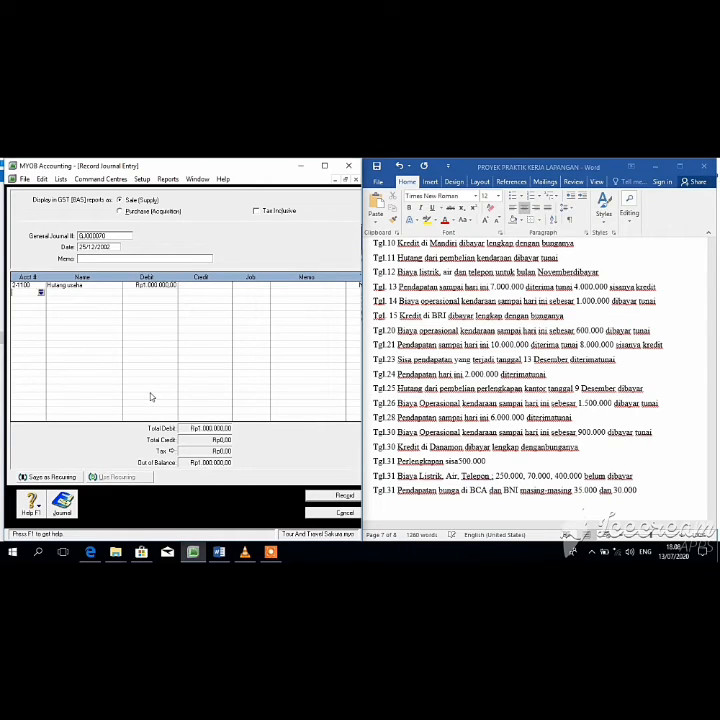
Step: Credit 1-1100 Kas di Tangan Rp1.000.000 and record the entry
{"action": "left_click", "coordinate": [41, 293]}
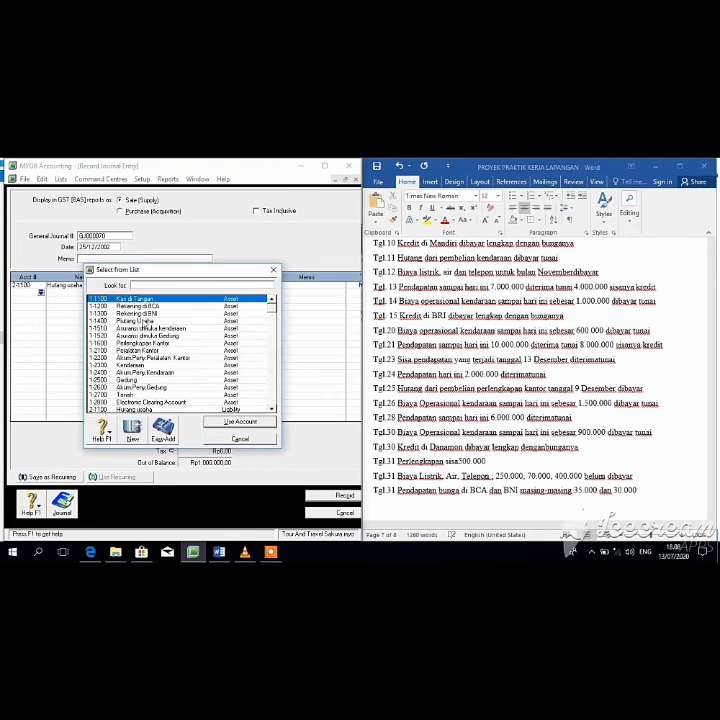
{"action": "left_click", "coordinate": [240, 421]}
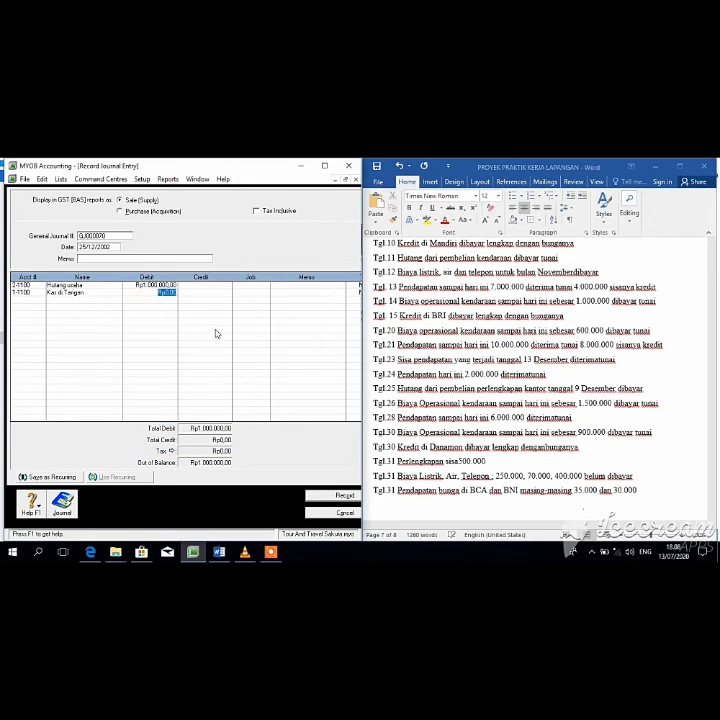
{"action": "left_click", "coordinate": [207, 291]}
{"action": "key", "text": "Tab"}
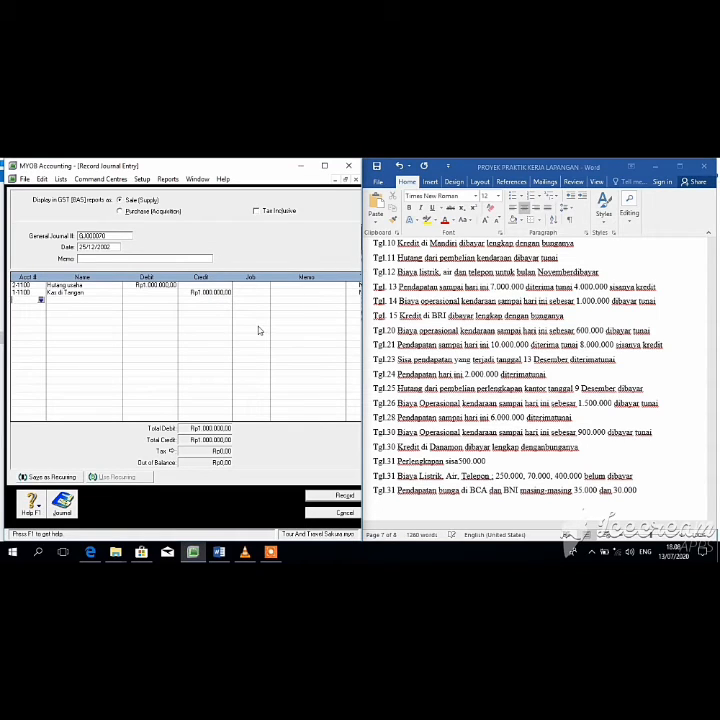
{"action": "left_click", "coordinate": [345, 496]}
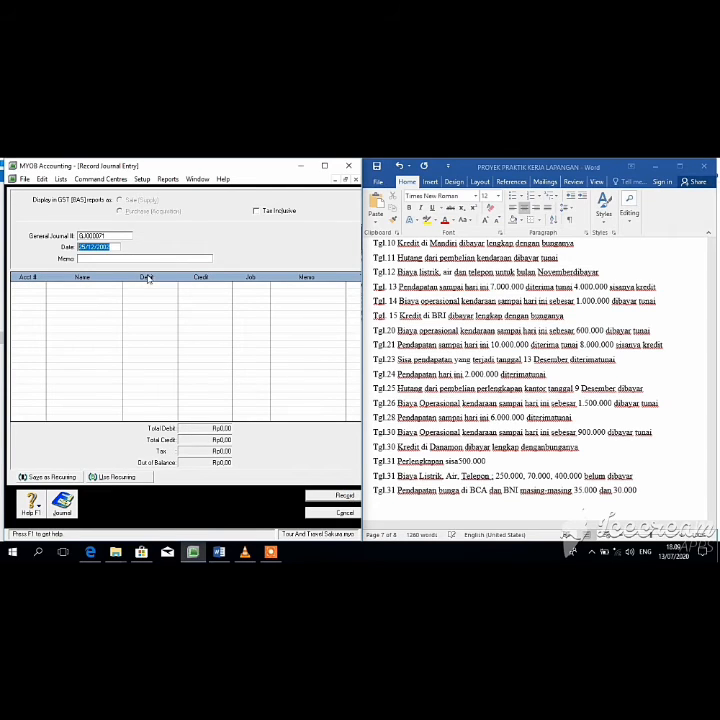
Step: Date the journal 26/12/2002 and debit 6-2600 Biaya Operasional Kend Rp1.500.000
{"action": "left_click", "coordinate": [85, 246]}
{"action": "key", "text": "BackSpace"}
{"action": "type", "text": "6"}
{"action": "key", "text": "Tab"}
{"action": "key", "text": "Tab"}
{"action": "left_click", "coordinate": [41, 286]}
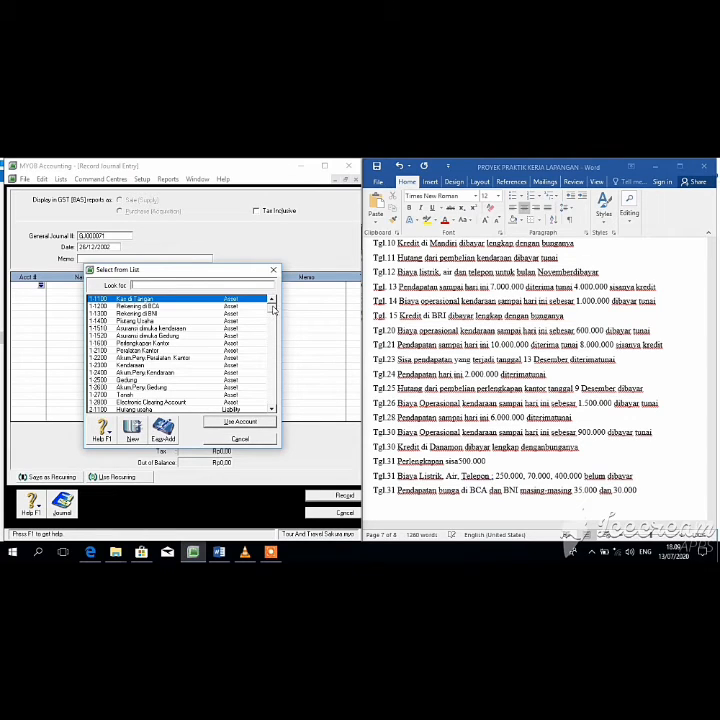
{"action": "scroll", "coordinate": [275, 329], "scroll_direction": "down", "scroll_amount": 2}
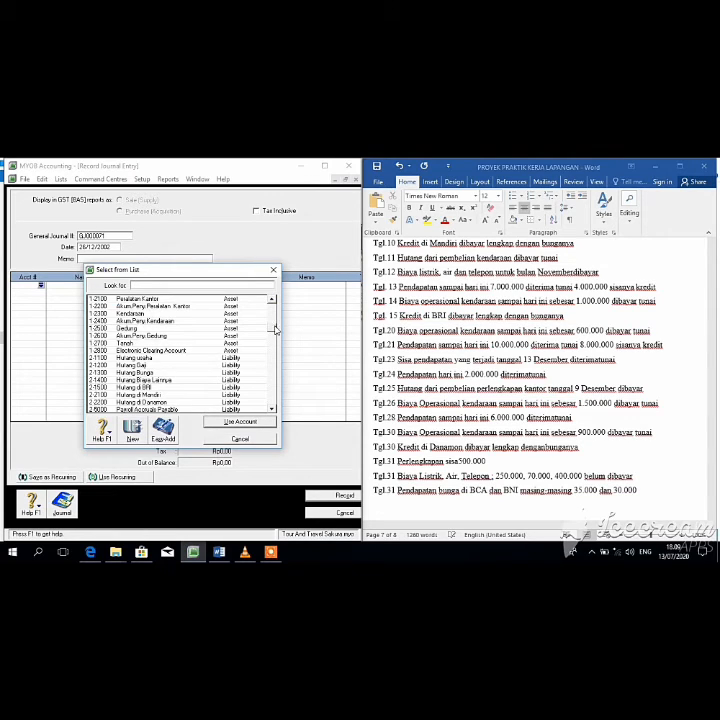
{"action": "left_click_drag", "start_coordinate": [275, 329], "coordinate": [273, 357]}
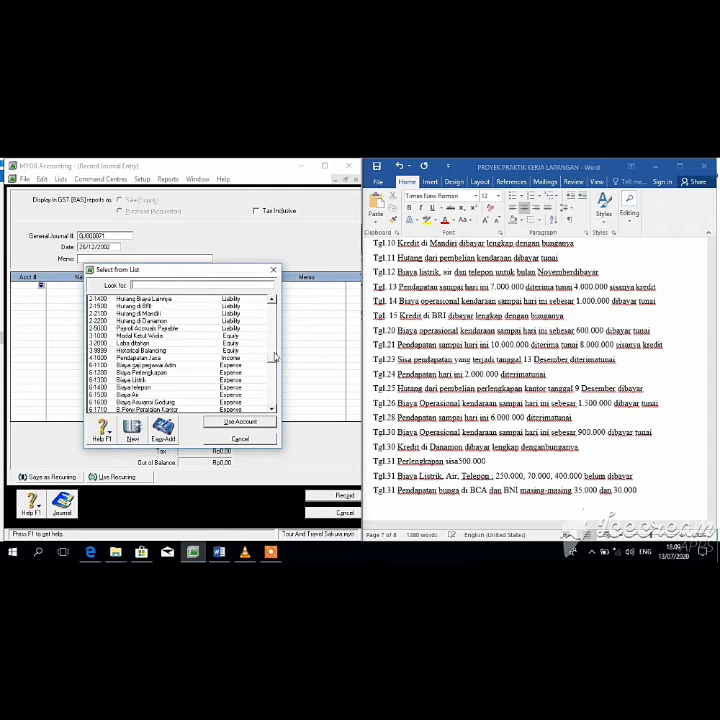
{"action": "left_click_drag", "start_coordinate": [274, 360], "coordinate": [273, 385]}
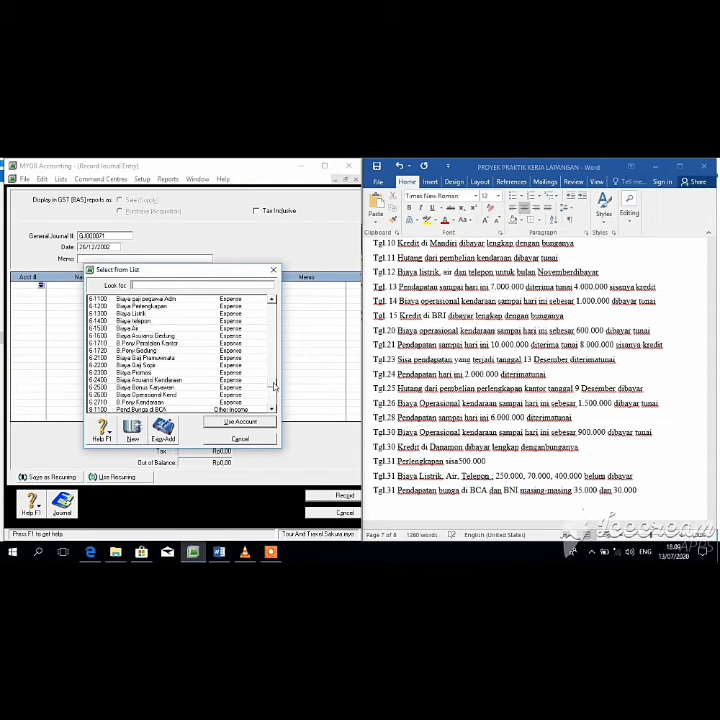
{"action": "left_click", "coordinate": [160, 395]}
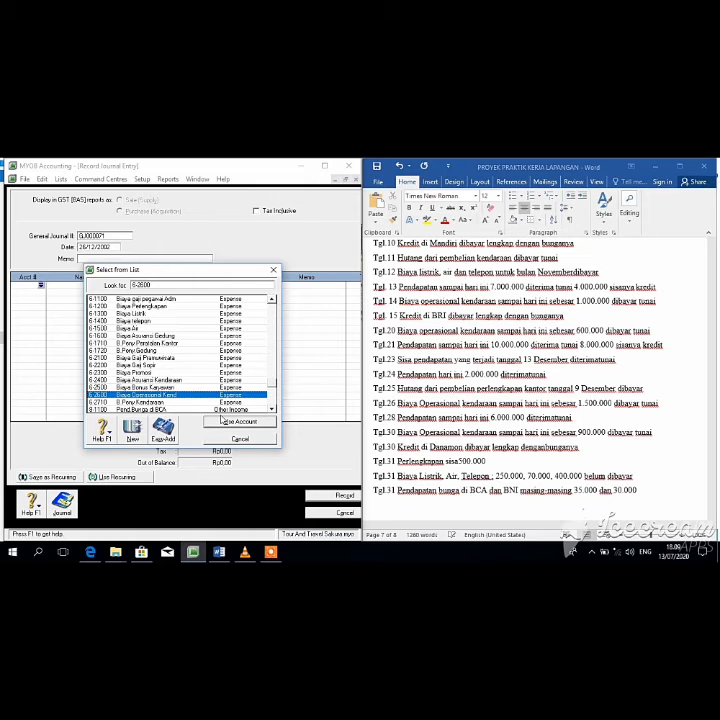
{"action": "left_click", "coordinate": [222, 420]}
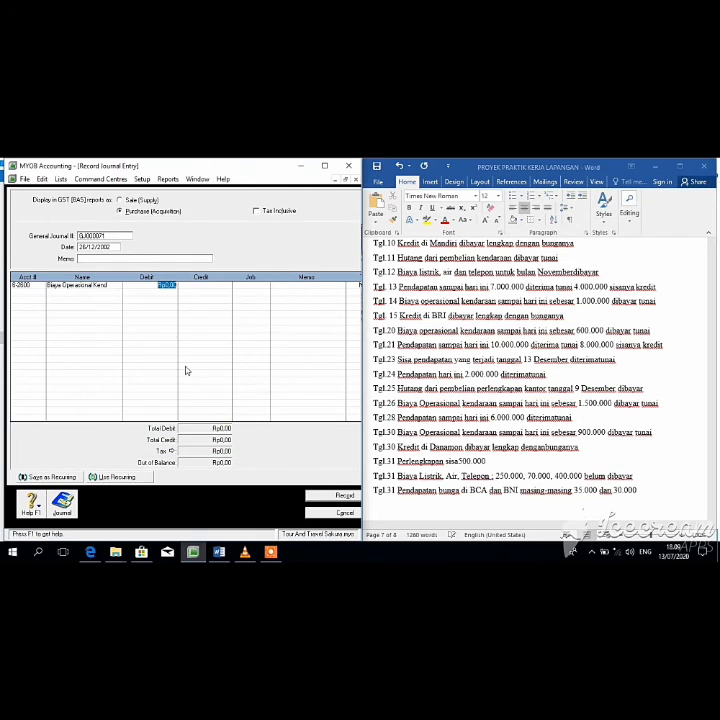
{"action": "key", "text": "BackSpace"}
{"action": "type", "text": "15000"}
{"action": "key", "text": "Tab"}
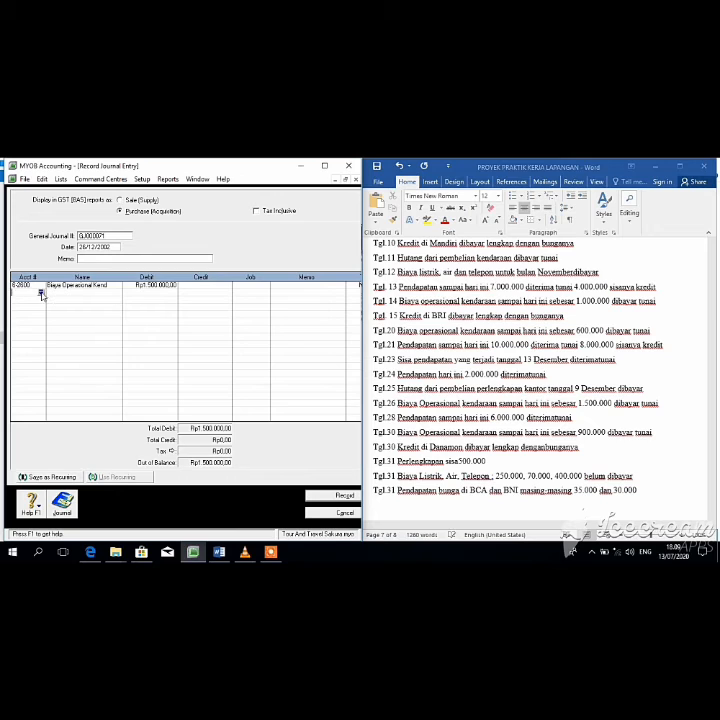
Step: Credit 1-1100 Kas di Tangan Rp1.500.000 and record the entry
{"action": "left_click", "coordinate": [41, 292]}
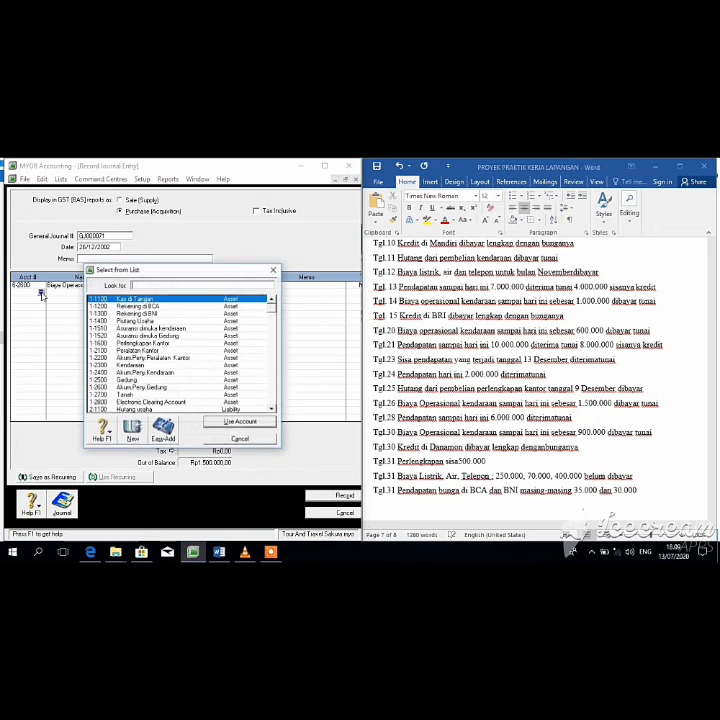
{"action": "left_click", "coordinate": [224, 422]}
{"action": "left_click", "coordinate": [200, 293]}
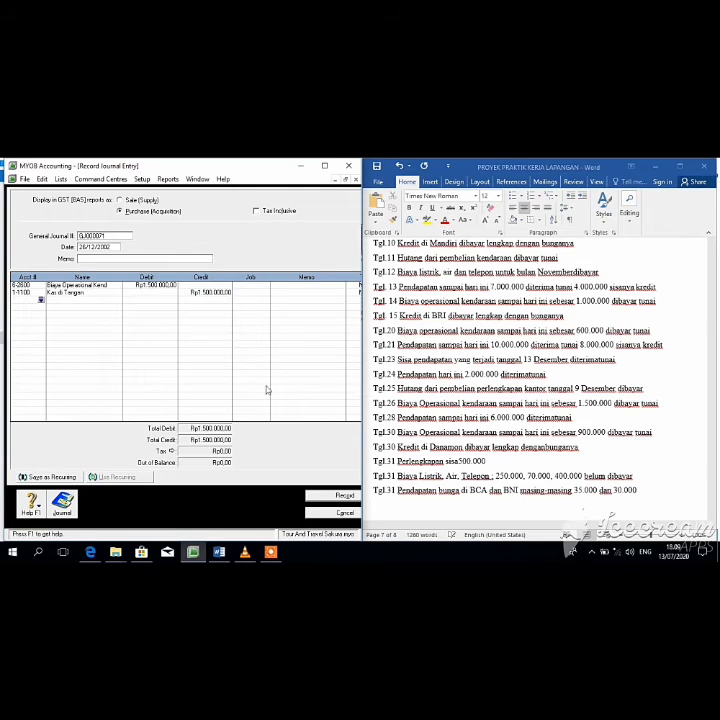
{"action": "left_click", "coordinate": [335, 496]}
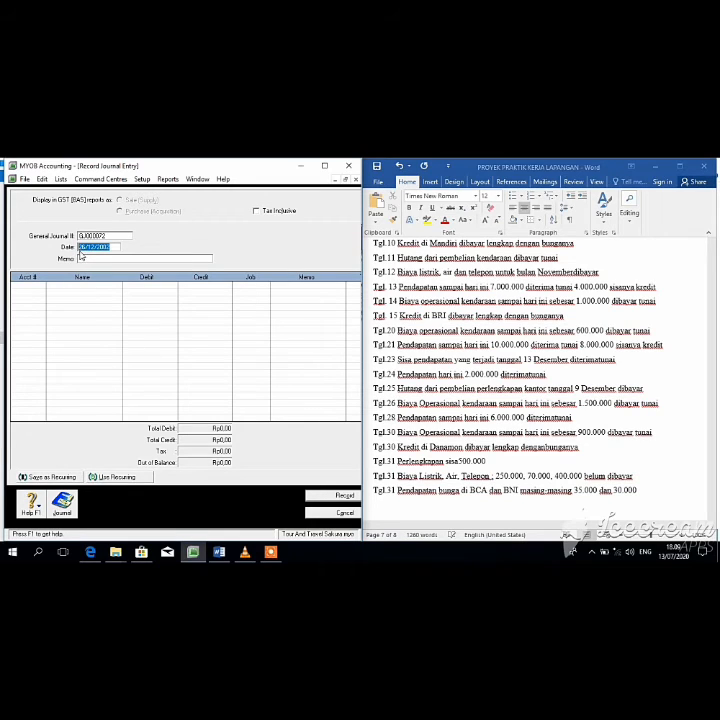
Step: Date the journal 28/12/2002 and debit 1-1100 Kas di Tangan Rp6.000.000
{"action": "left_click", "coordinate": [86, 247]}
{"action": "key", "text": "BackSpace"}
{"action": "type", "text": "8"}
{"action": "key", "text": "Tab"}
{"action": "key", "text": "Tab"}
{"action": "left_click", "coordinate": [41, 288]}
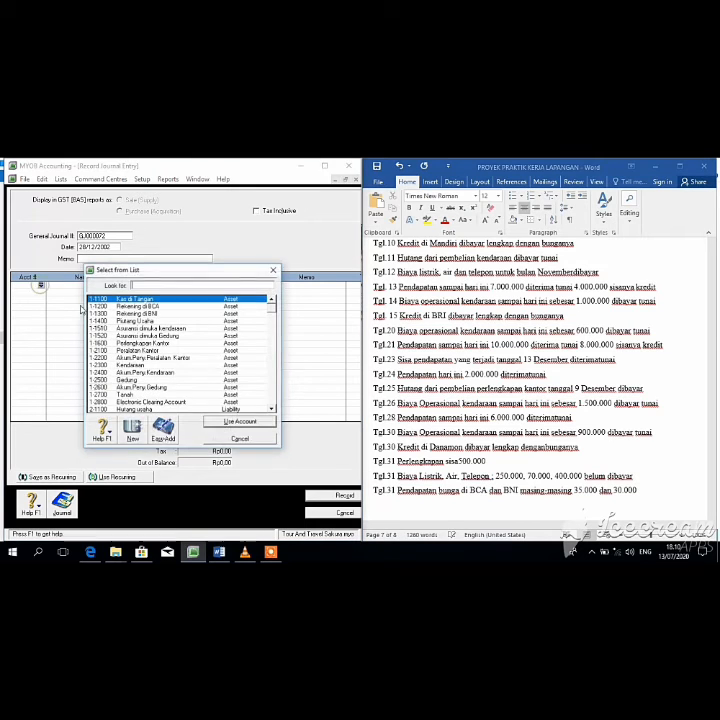
{"action": "left_click", "coordinate": [238, 421]}
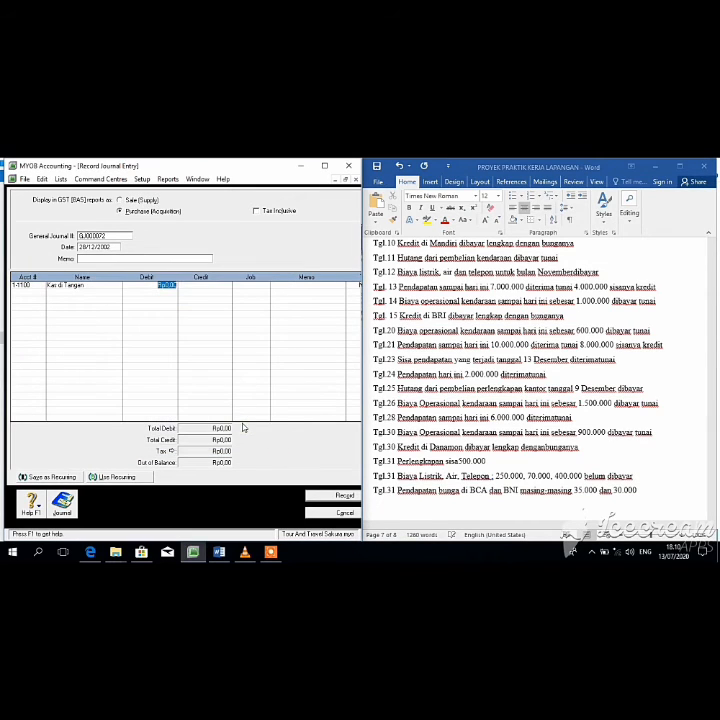
{"action": "type", "text": "6.000.00"}
{"action": "key", "text": "Return"}
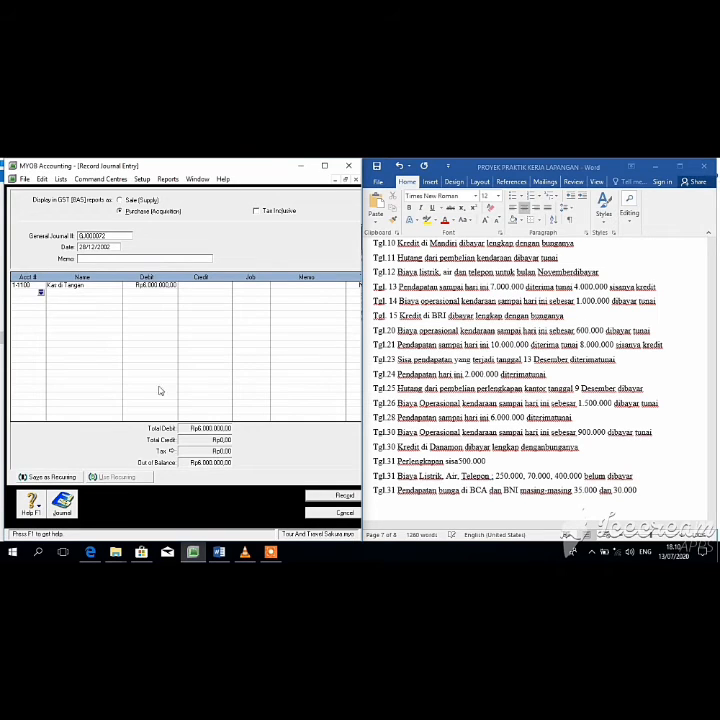
Step: Credit 4-1000 Pendapatan Jasa Rp6.000.000 and record the entry
{"action": "left_click", "coordinate": [40, 296]}
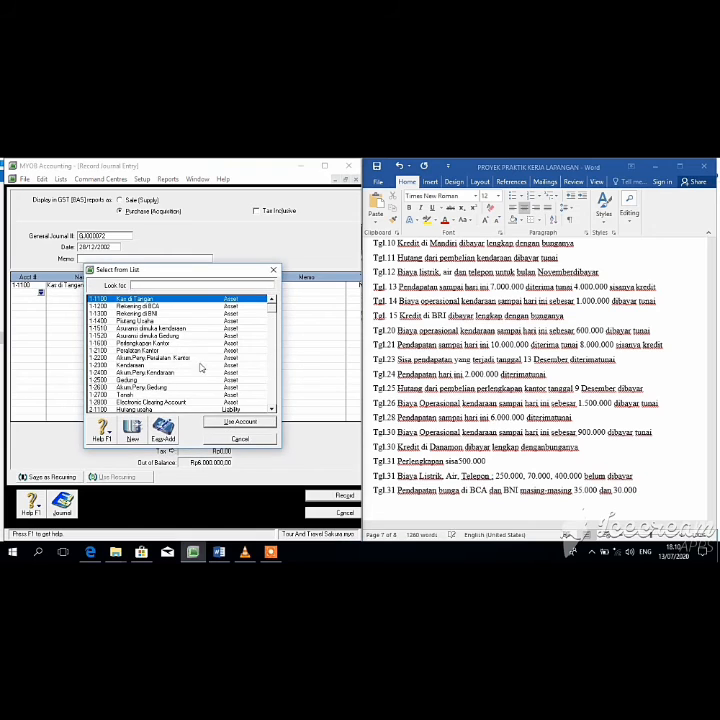
{"action": "left_click", "coordinate": [273, 334]}
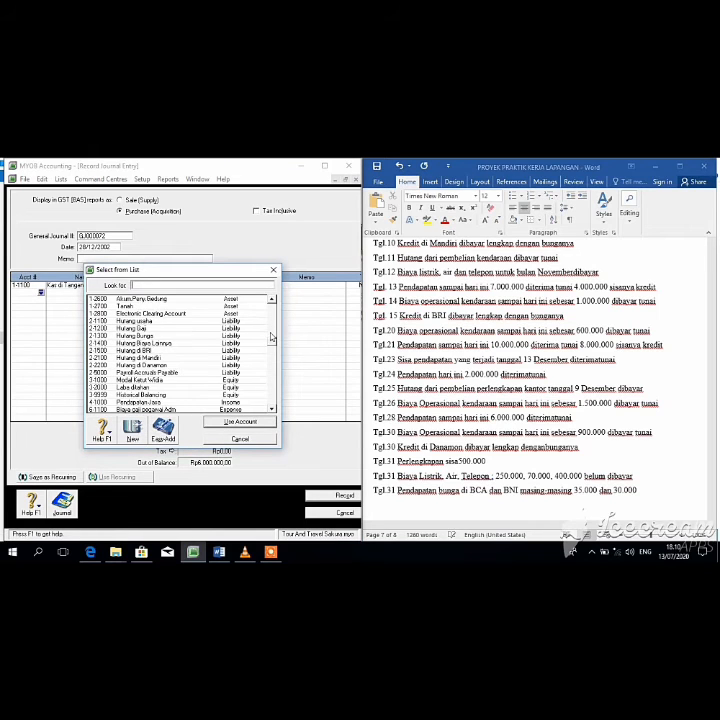
{"action": "left_click", "coordinate": [183, 403]}
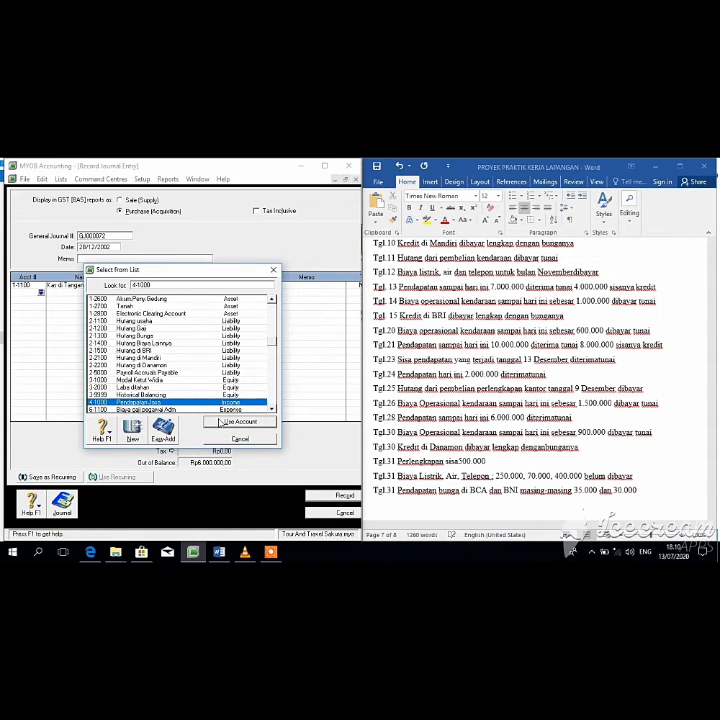
{"action": "key", "text": "Return"}
{"action": "left_click", "coordinate": [197, 294]}
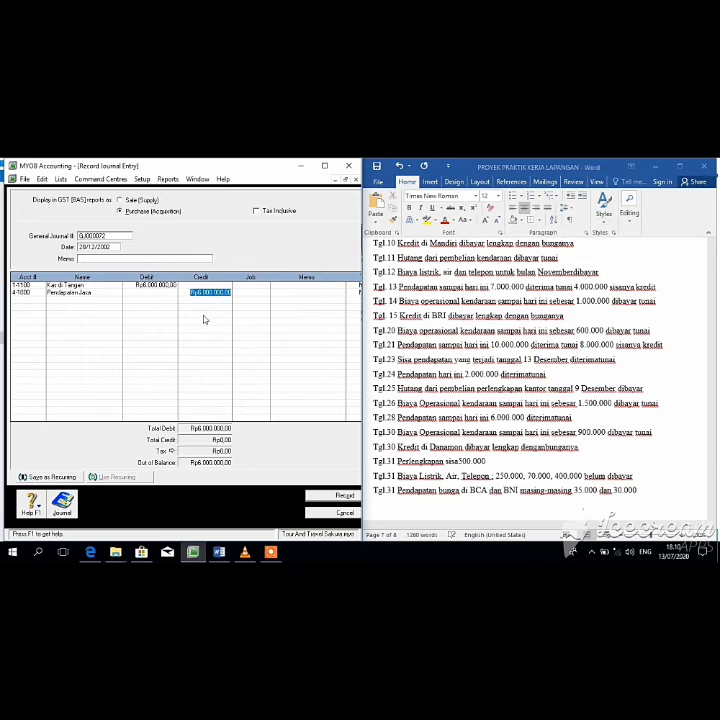
{"action": "key", "text": "Return"}
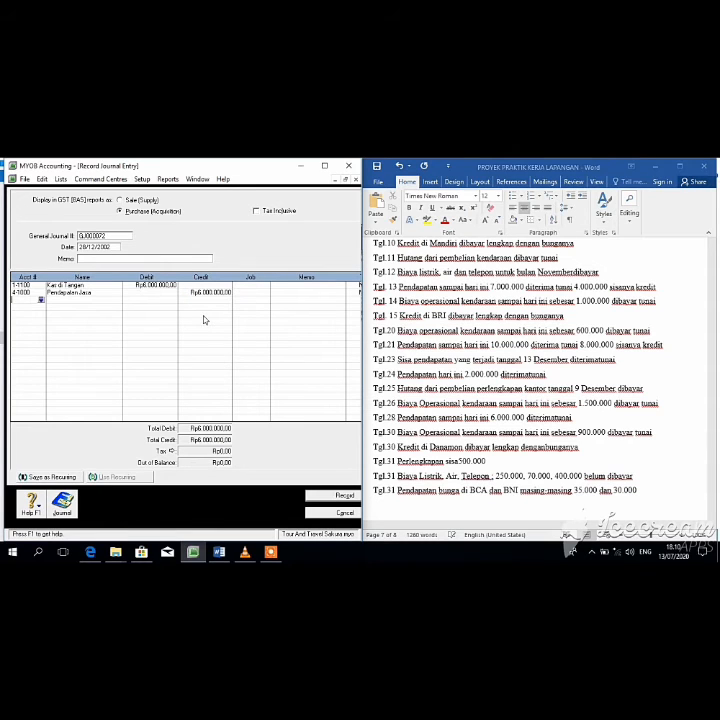
{"action": "left_click", "coordinate": [336, 496]}
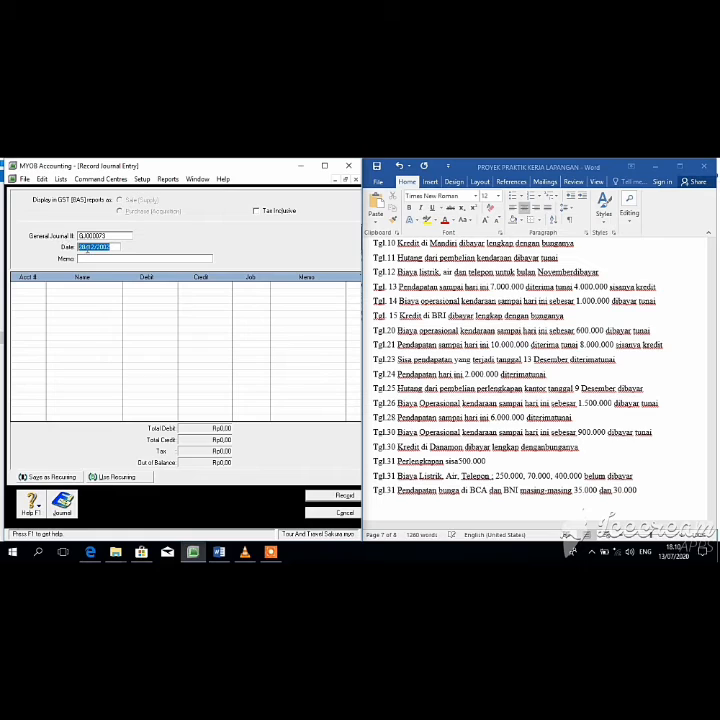
Step: Date the journal 30/12/2002 and debit 6-2600 Biaya Operasional Kend on the first line
{"action": "left_click", "coordinate": [84, 246]}
{"action": "key", "text": "BackSpace"}
{"action": "key", "text": "BackSpace"}
{"action": "type", "text": "30"}
{"action": "key", "text": "Tab"}
{"action": "key", "text": "Tab"}
{"action": "left_click", "coordinate": [41, 286]}
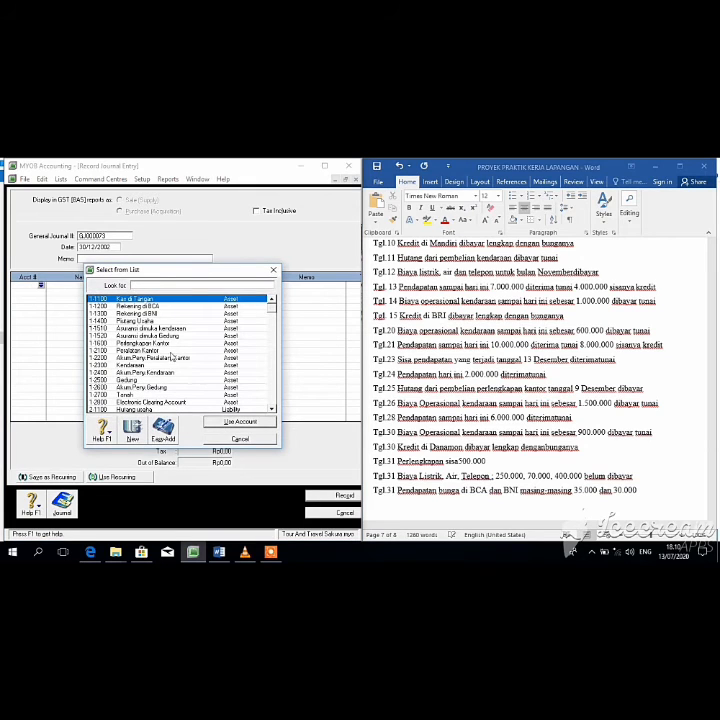
{"action": "left_click_drag", "start_coordinate": [271, 310], "coordinate": [275, 349]}
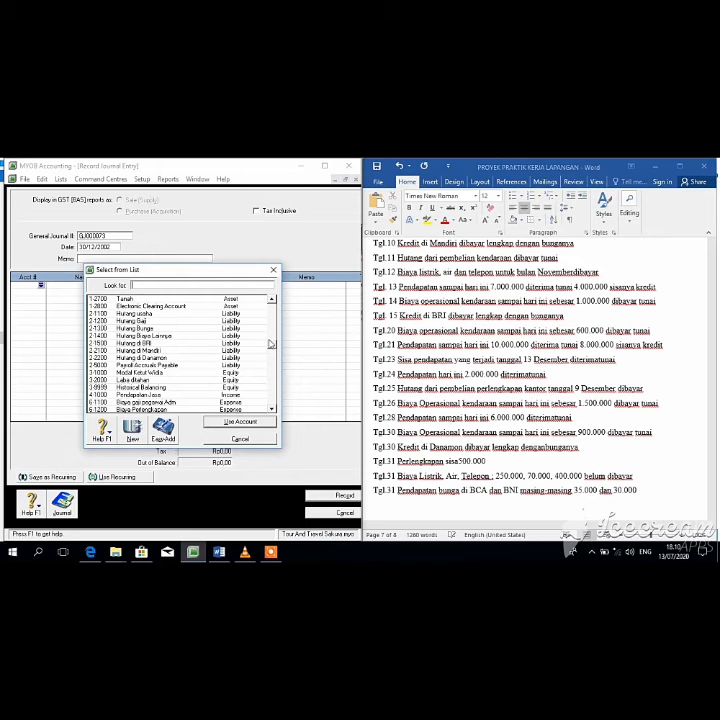
{"action": "scroll", "coordinate": [270, 343], "scroll_direction": "up", "scroll_amount": 5}
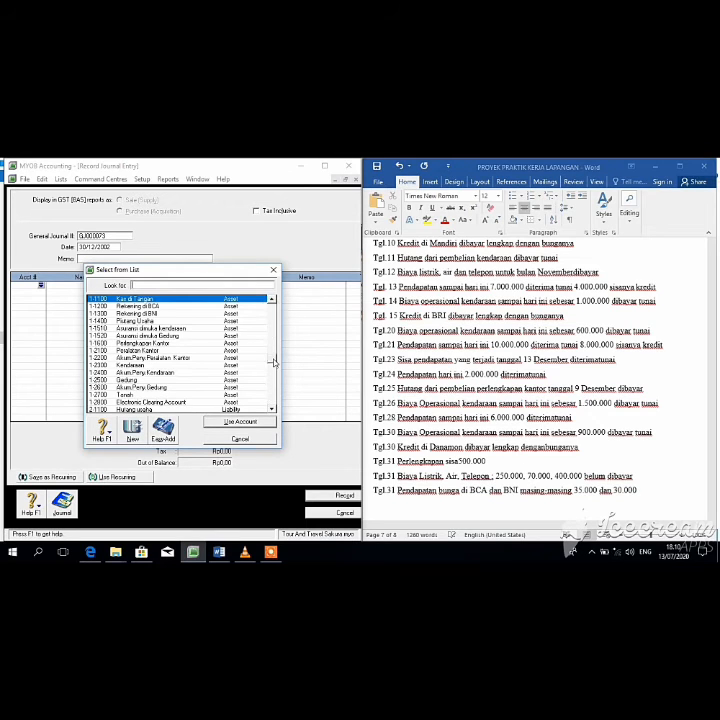
{"action": "scroll", "coordinate": [275, 372], "scroll_direction": "down", "scroll_amount": 7}
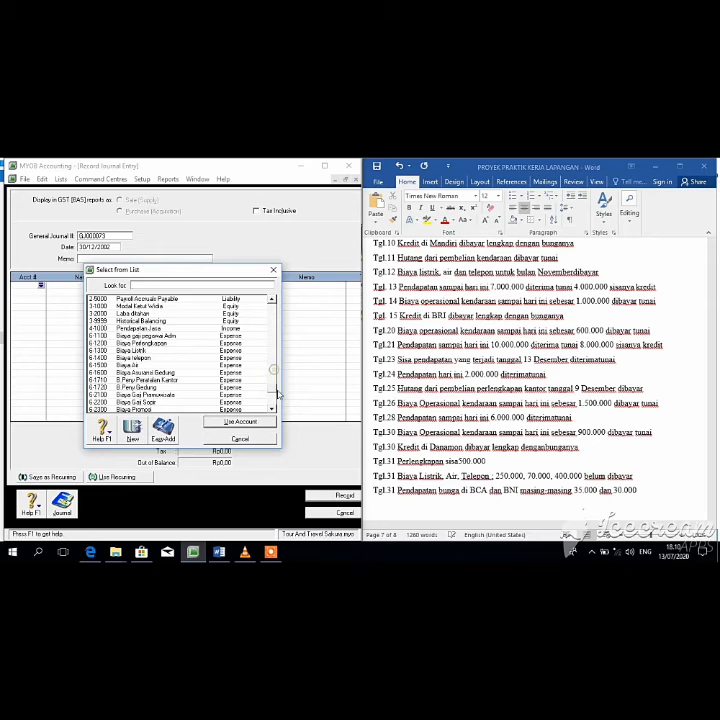
{"action": "scroll", "coordinate": [272, 380], "scroll_direction": "down", "scroll_amount": 3}
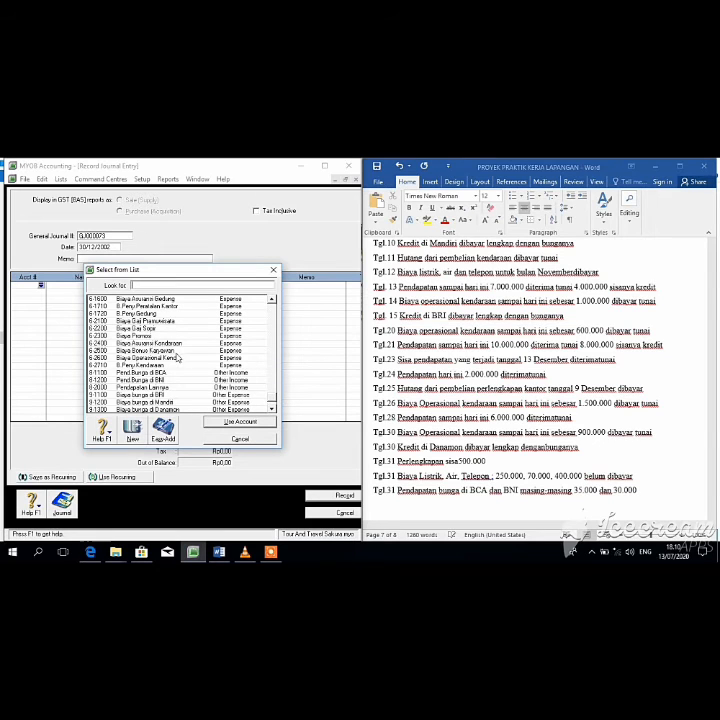
{"action": "left_click", "coordinate": [177, 357]}
{"action": "left_click", "coordinate": [232, 423]}
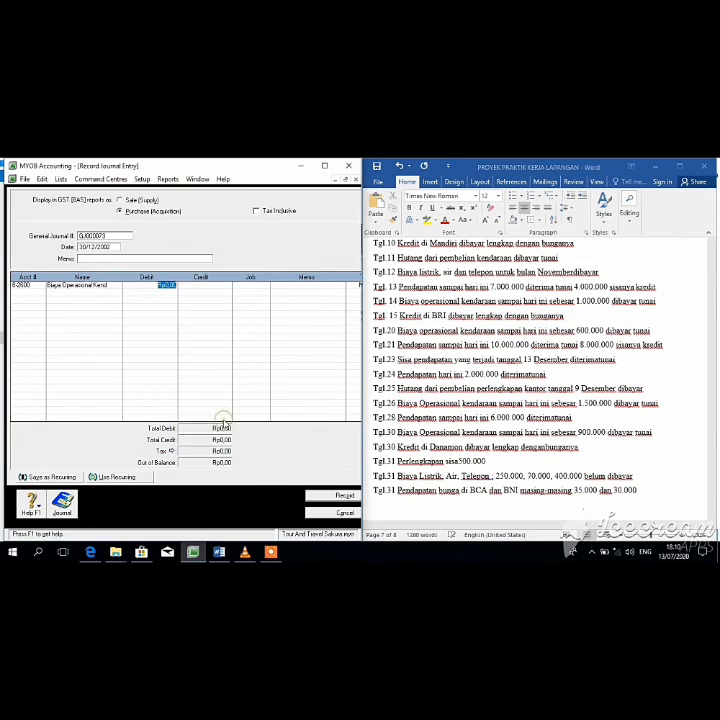
{"action": "type", "text": "300000"}
{"action": "key", "text": "Return"}
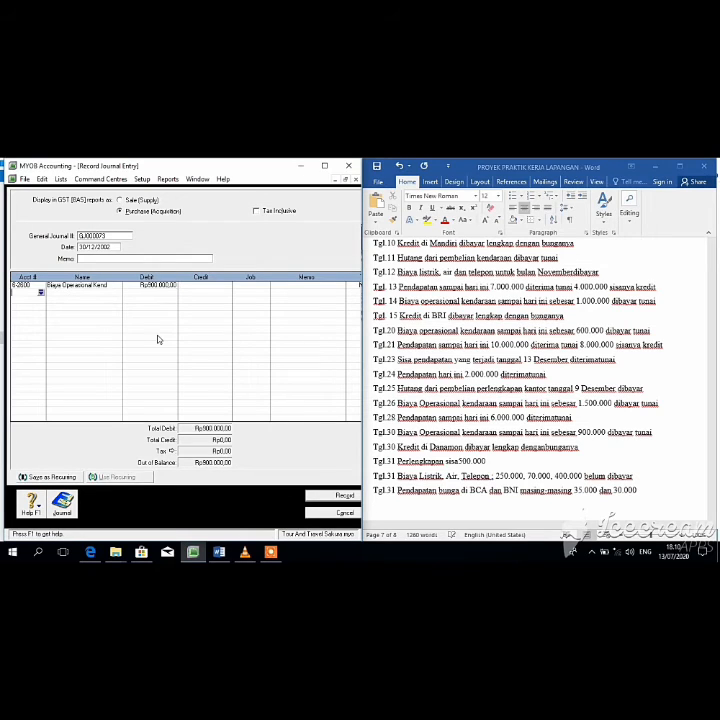
Step: Credit 1-1100 Kas di Tangan Rp900.000 and record the entry
{"action": "left_click", "coordinate": [41, 293]}
{"action": "left_click", "coordinate": [250, 421]}
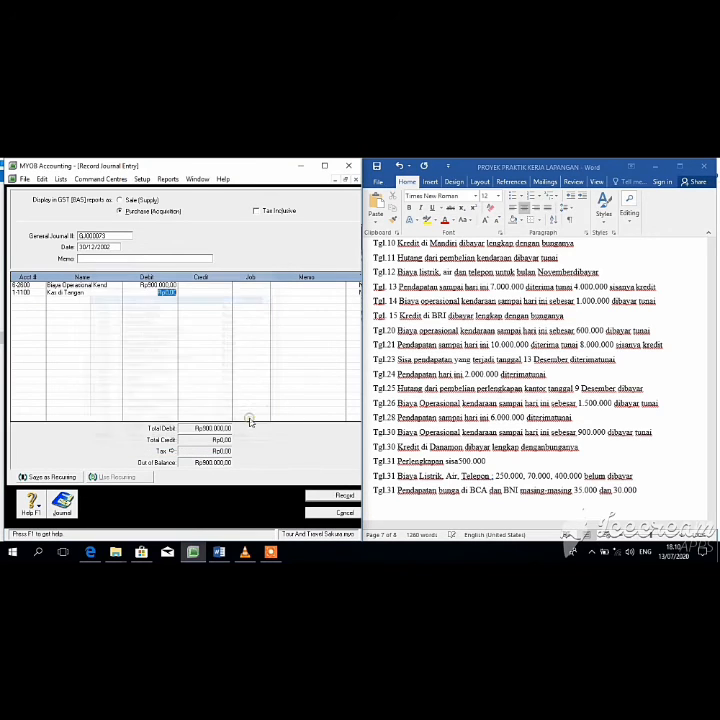
{"action": "left_click", "coordinate": [206, 290]}
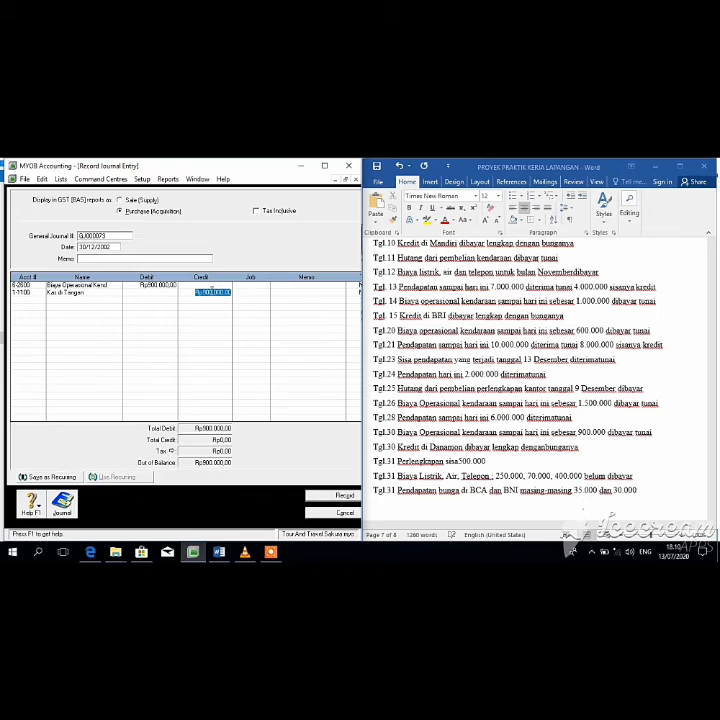
{"action": "key", "text": "Return"}
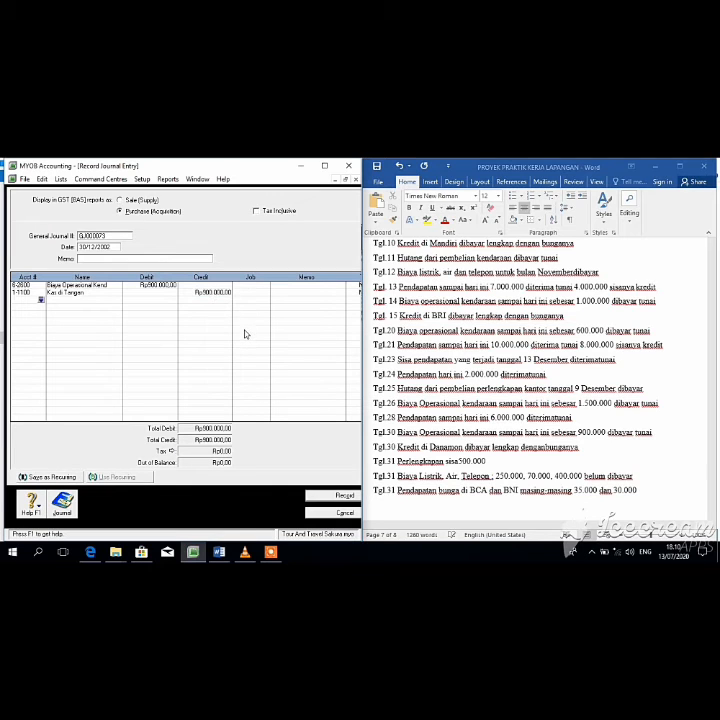
{"action": "left_click", "coordinate": [343, 495]}
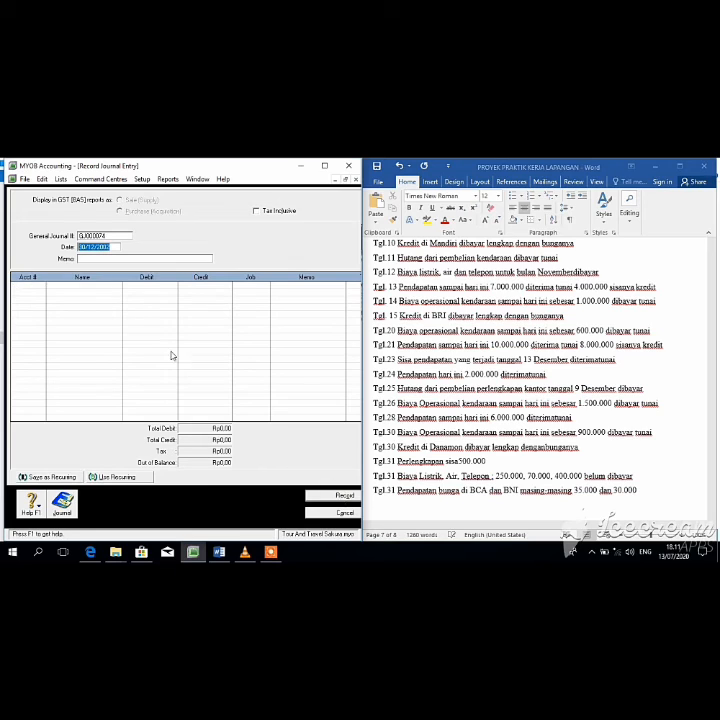
{"action": "left_click", "coordinate": [125, 294]}
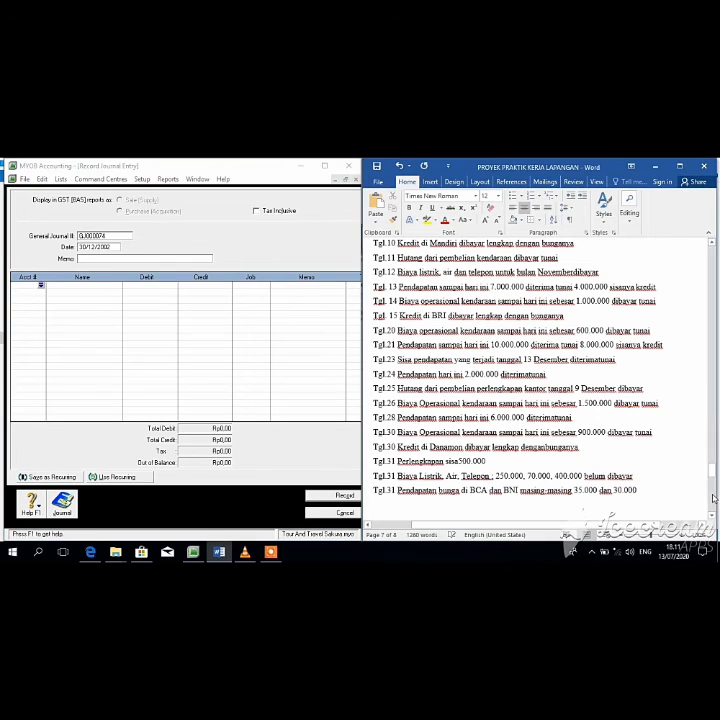
{"action": "left_click_drag", "start_coordinate": [716, 418], "coordinate": [712, 449]}
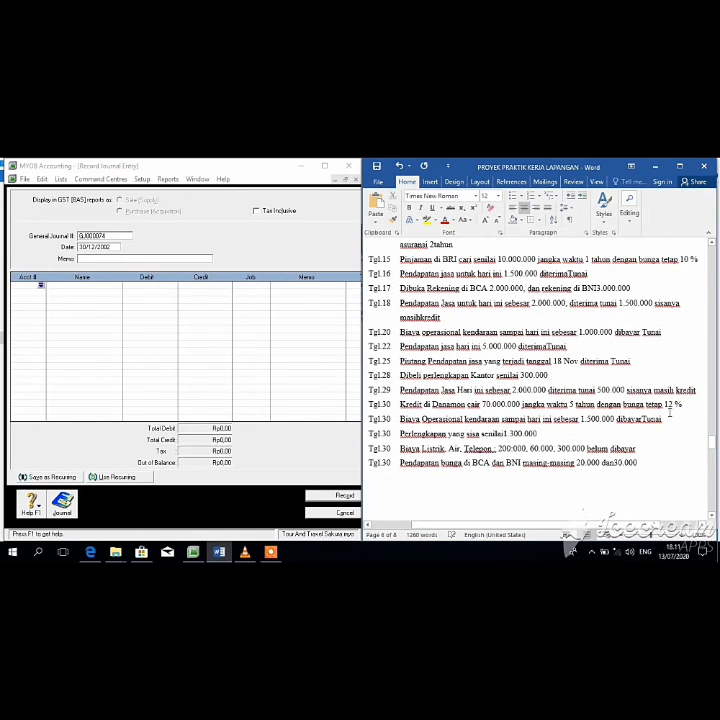
{"action": "left_click", "coordinate": [668, 411]}
{"action": "left_click_drag", "start_coordinate": [714, 441], "coordinate": [714, 471]}
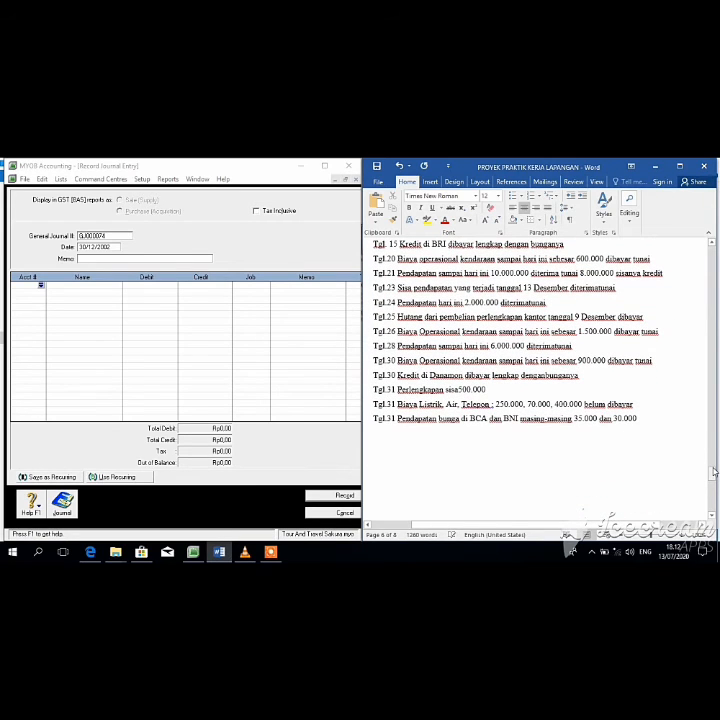
Step: Debit 2-2200 Hutang di Danamon Rp1.166.666 on the first line
{"action": "left_click", "coordinate": [42, 287]}
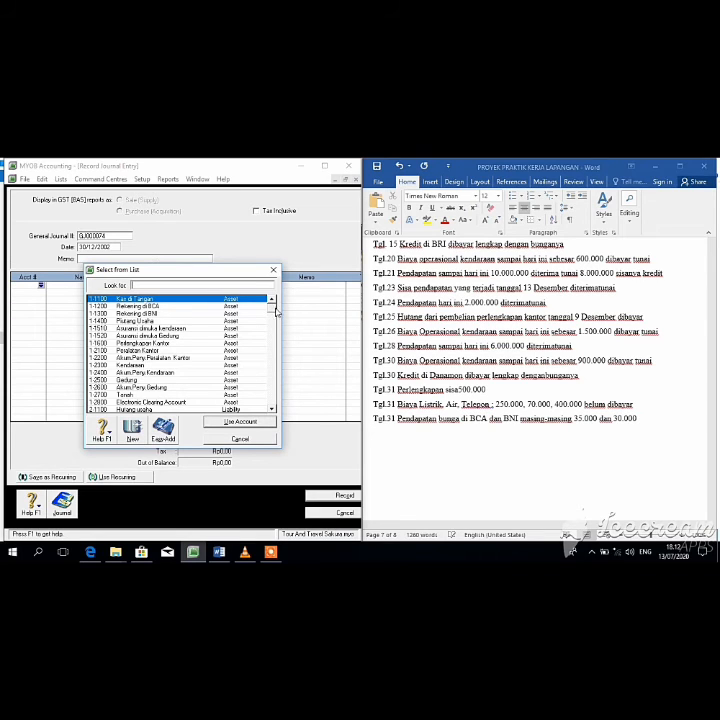
{"action": "left_click_drag", "start_coordinate": [278, 322], "coordinate": [275, 337]}
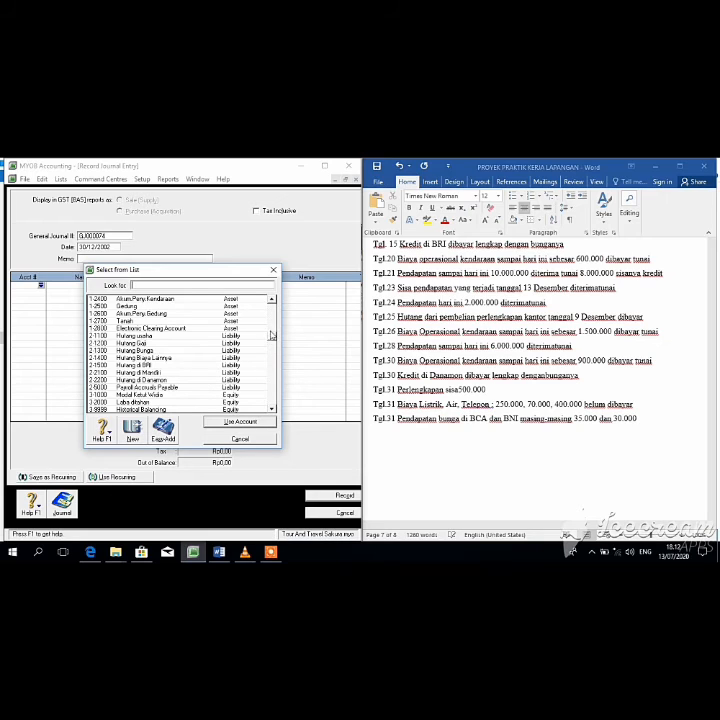
{"action": "left_click_drag", "start_coordinate": [270, 346], "coordinate": [271, 361]}
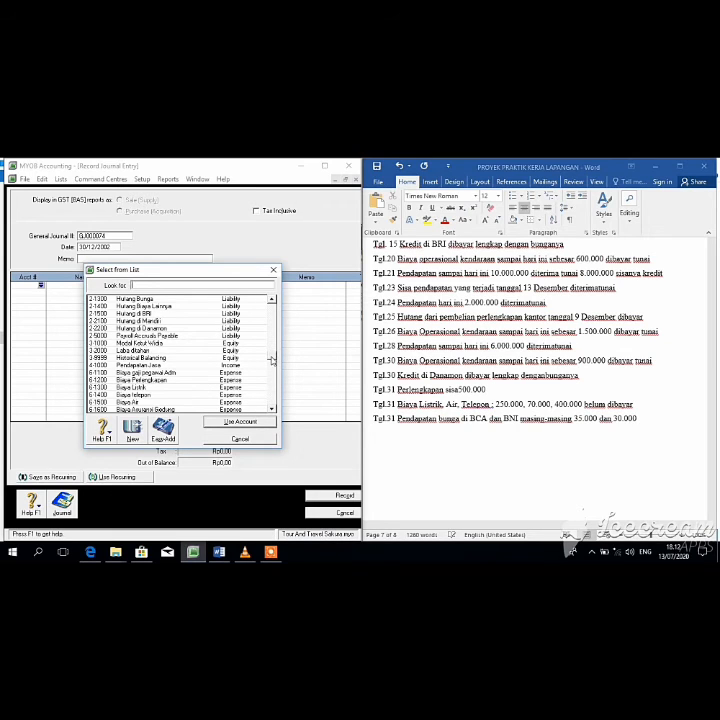
{"action": "left_click", "coordinate": [179, 322]}
{"action": "left_click", "coordinate": [181, 329]}
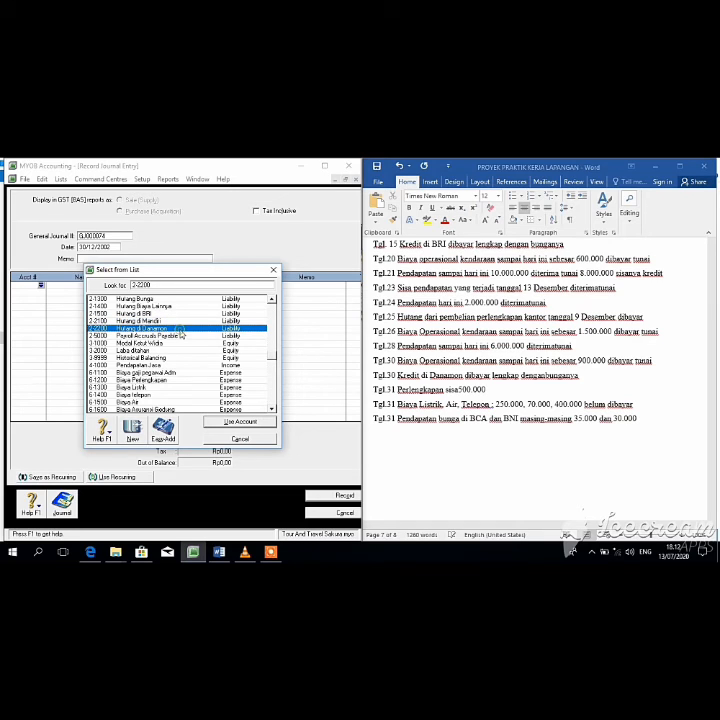
{"action": "left_click", "coordinate": [226, 420]}
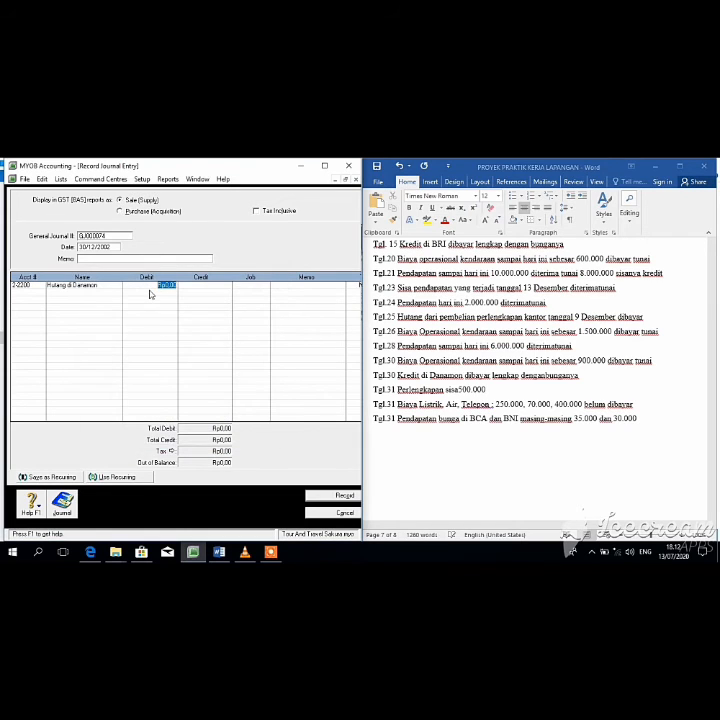
{"action": "key", "text": "BackSpace"}
{"action": "type", "text": "118"}
{"action": "type", "text": "6666"}
{"action": "key", "text": "Return"}
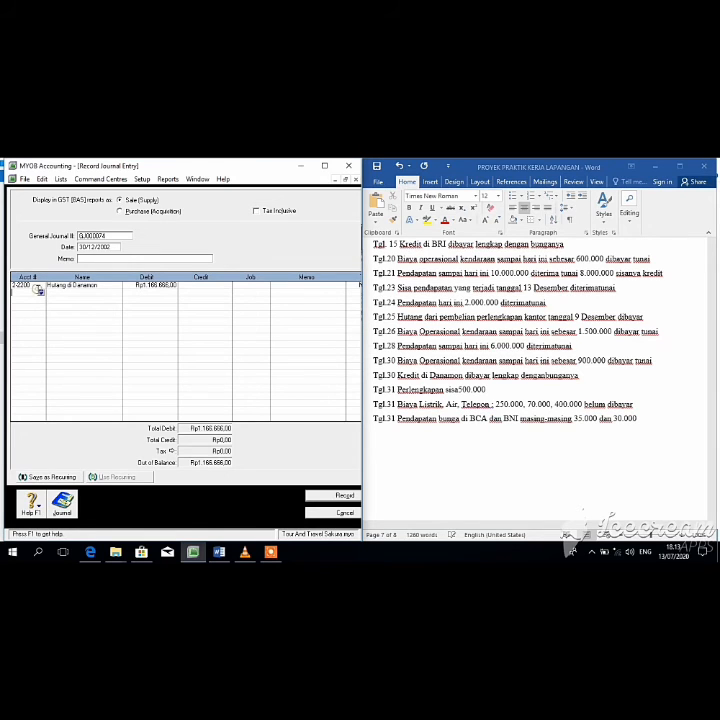
Step: Debit 9-1300 Biaya bunga di Danamon Rp139.999, credit Kas di Tangan for the total, and record
{"action": "left_click", "coordinate": [38, 289]}
{"action": "left_click_drag", "start_coordinate": [273, 309], "coordinate": [271, 399]}
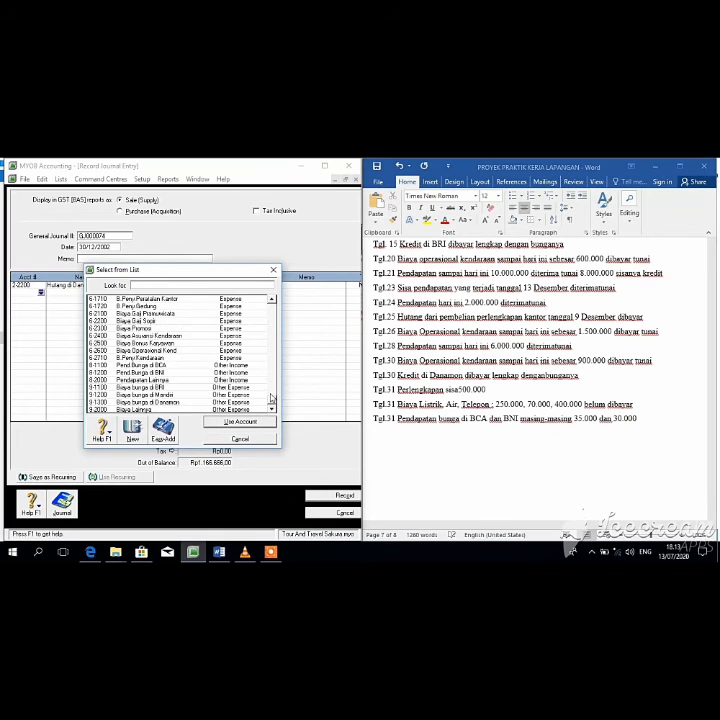
{"action": "left_click", "coordinate": [170, 401]}
{"action": "left_click", "coordinate": [226, 422]}
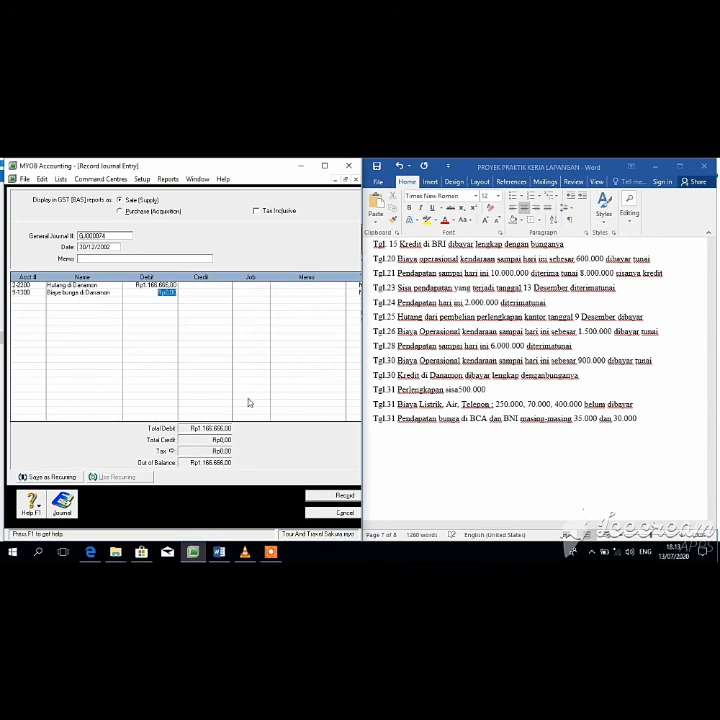
{"action": "type", "text": "139.999"}
{"action": "left_click", "coordinate": [40, 298]}
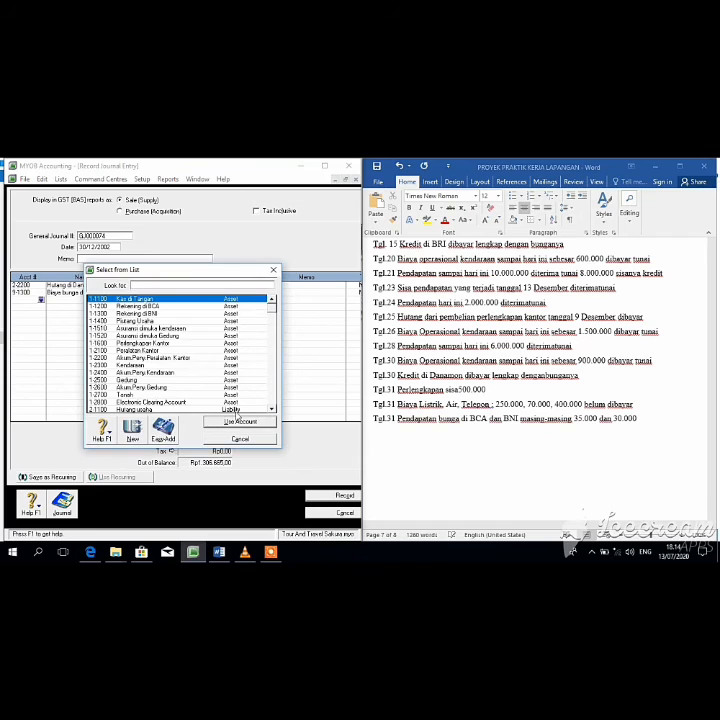
{"action": "key", "text": "Return"}
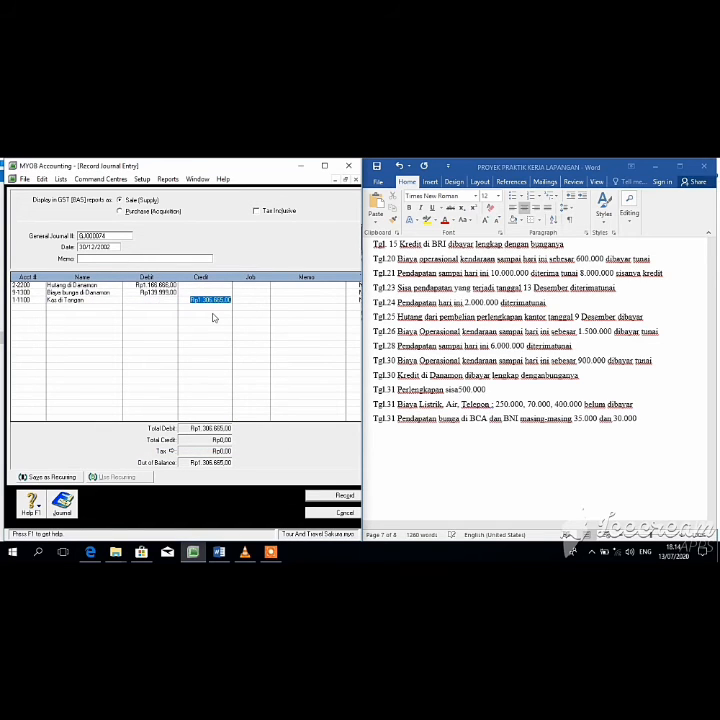
{"action": "key", "text": "Tab"}
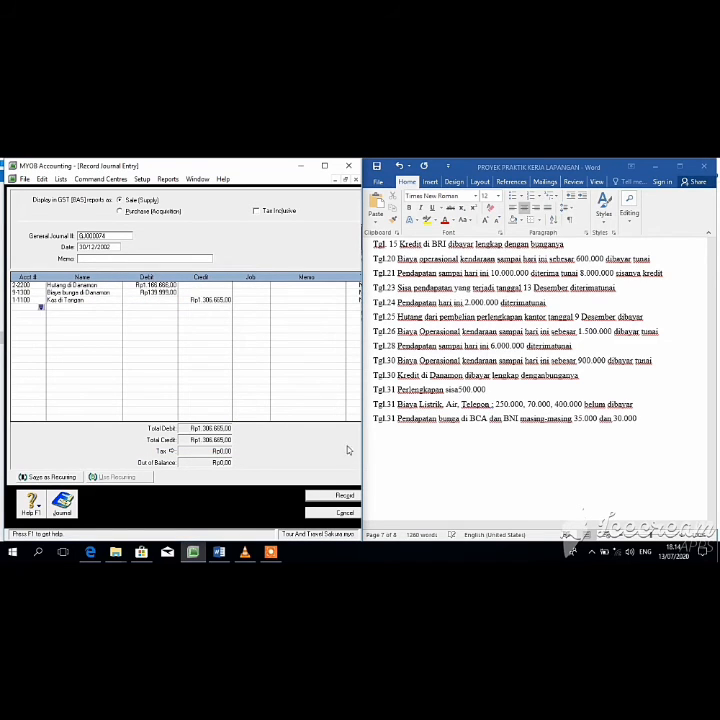
{"action": "left_click", "coordinate": [344, 495]}
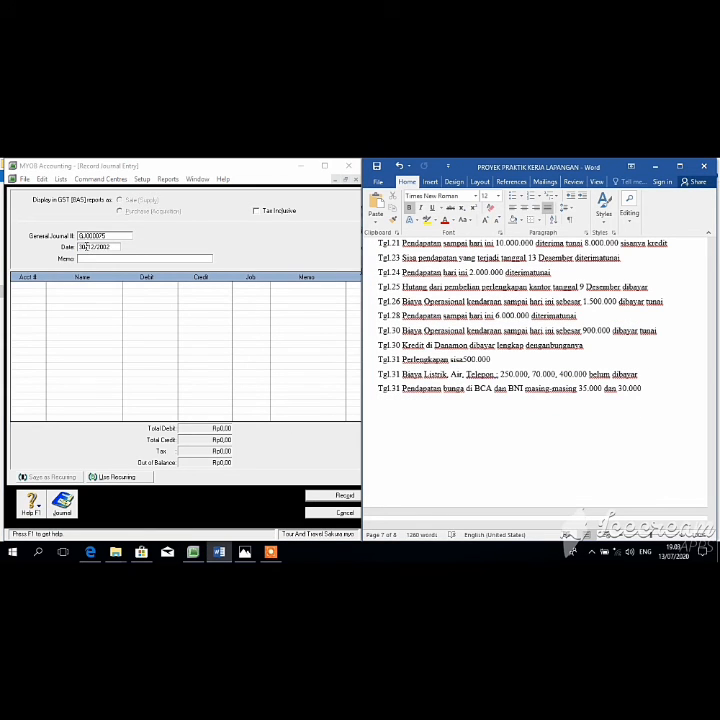
Step: Change the new journal's date to 31/12/2002
{"action": "left_click", "coordinate": [86, 246]}
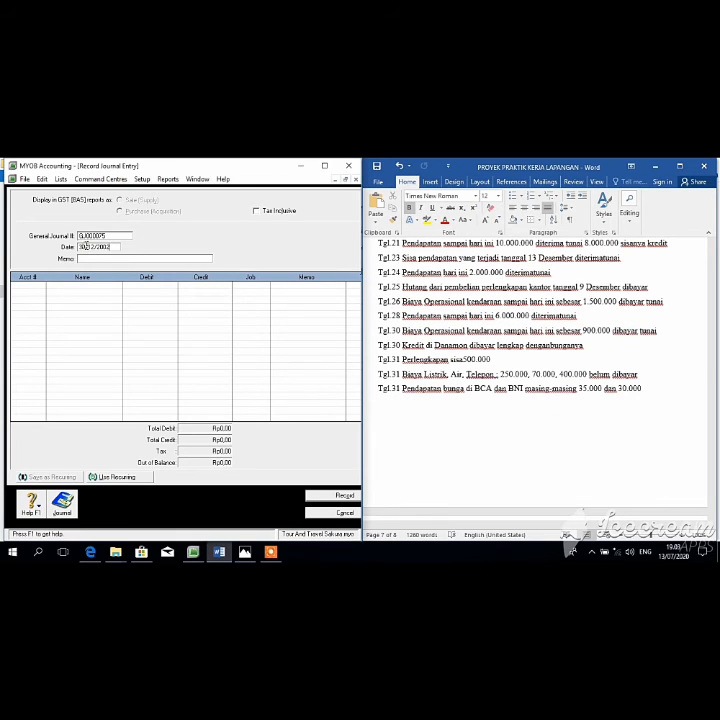
{"action": "key", "text": "BackSpace"}
{"action": "type", "text": "1"}
{"action": "key", "text": "Tab"}
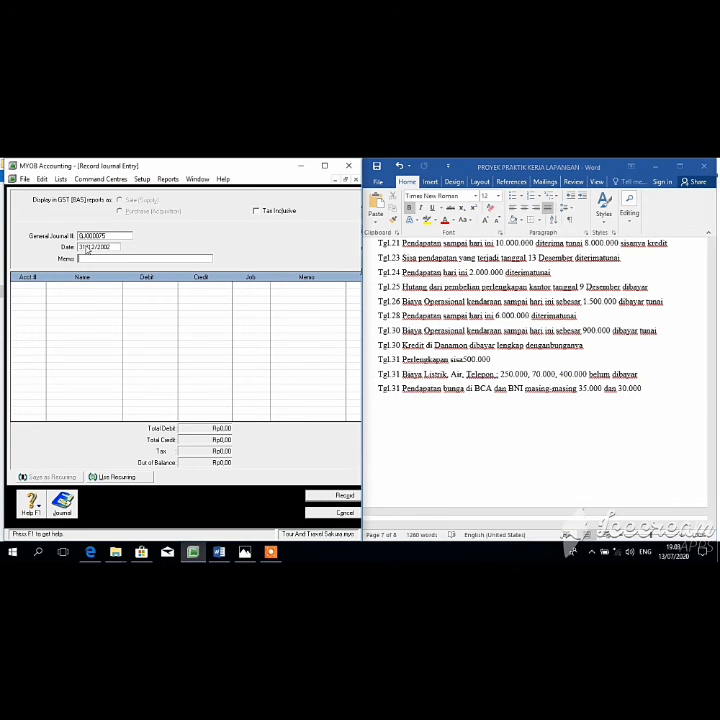
{"action": "key", "text": "Tab"}
Step: Check 1-1600 Perlengkapan Kantor in the Accounts List, then close it
{"action": "left_click", "coordinate": [345, 513]}
{"action": "left_click", "coordinate": [182, 305]}
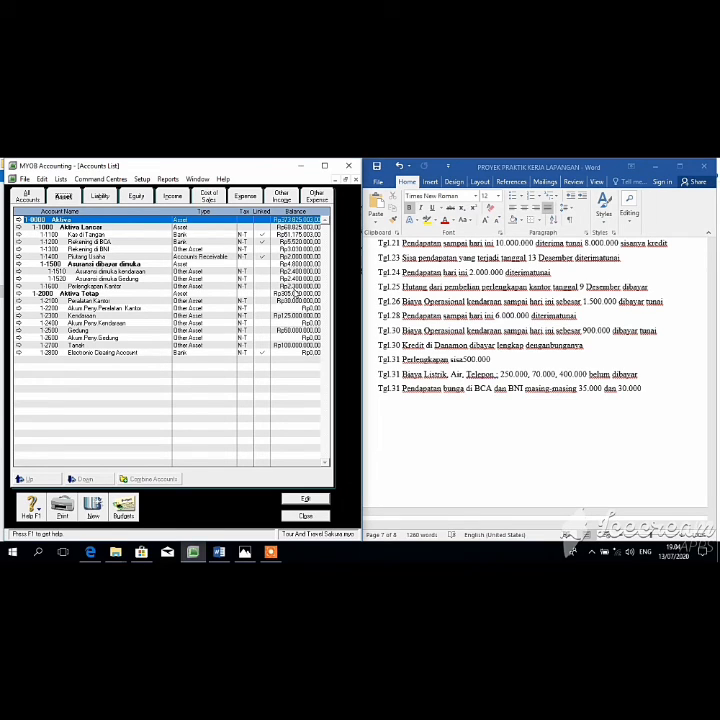
{"action": "left_click", "coordinate": [296, 288]}
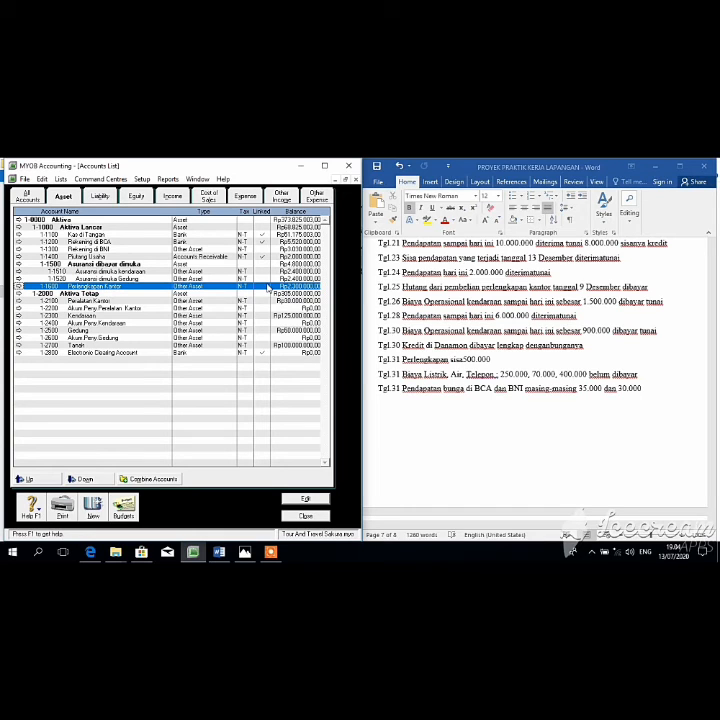
{"action": "left_click", "coordinate": [306, 516]}
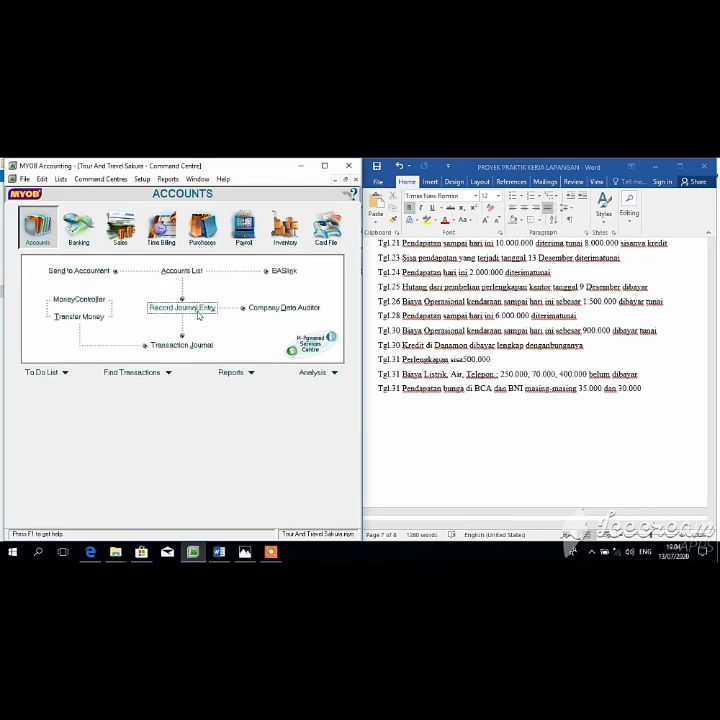
Step: Start a new journal debiting 6-1200 Biaya Perlengkapan Rp1.800.000
{"action": "left_click", "coordinate": [182, 308]}
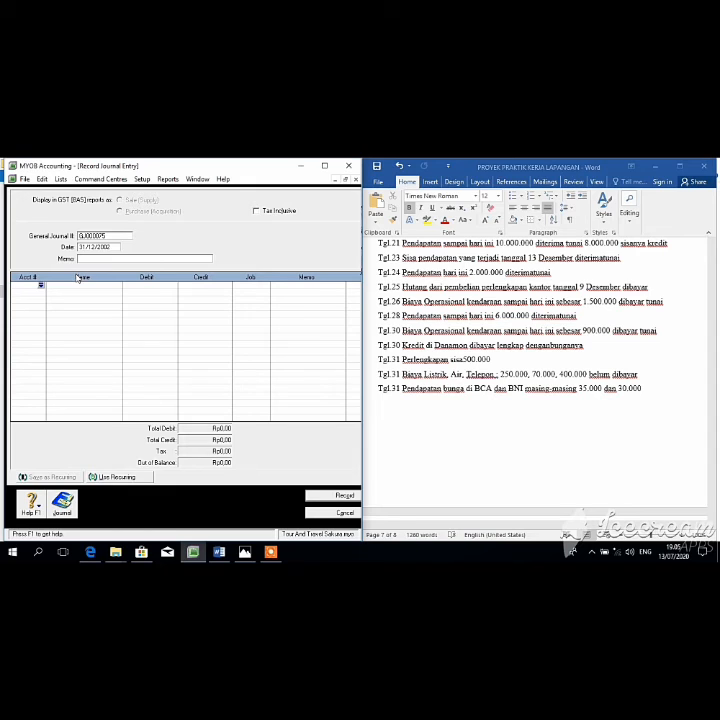
{"action": "left_click", "coordinate": [41, 286]}
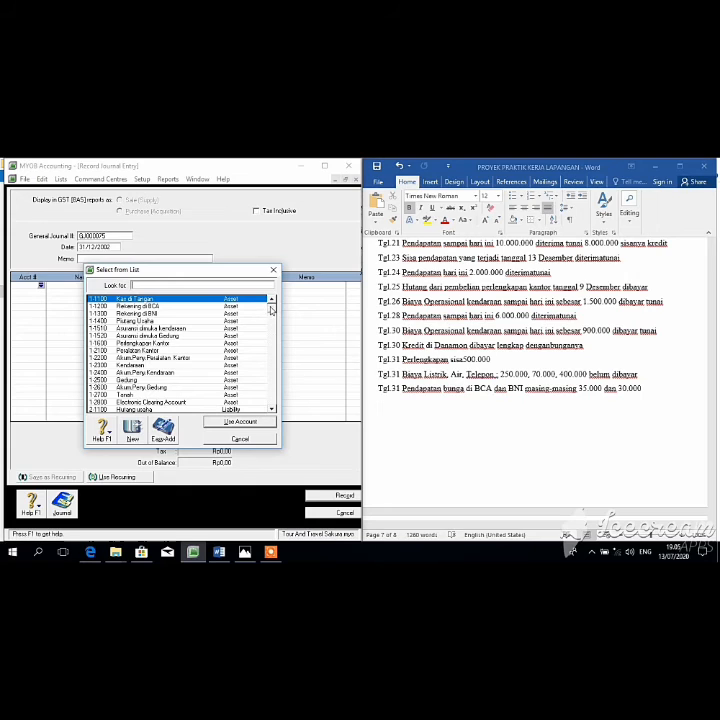
{"action": "left_click", "coordinate": [273, 357]}
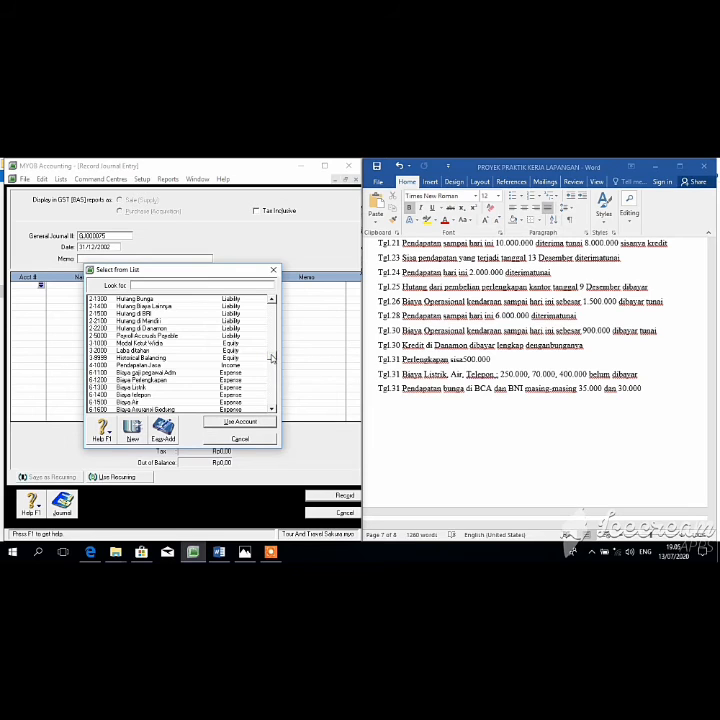
{"action": "scroll", "coordinate": [267, 357], "scroll_direction": "down", "scroll_amount": 1}
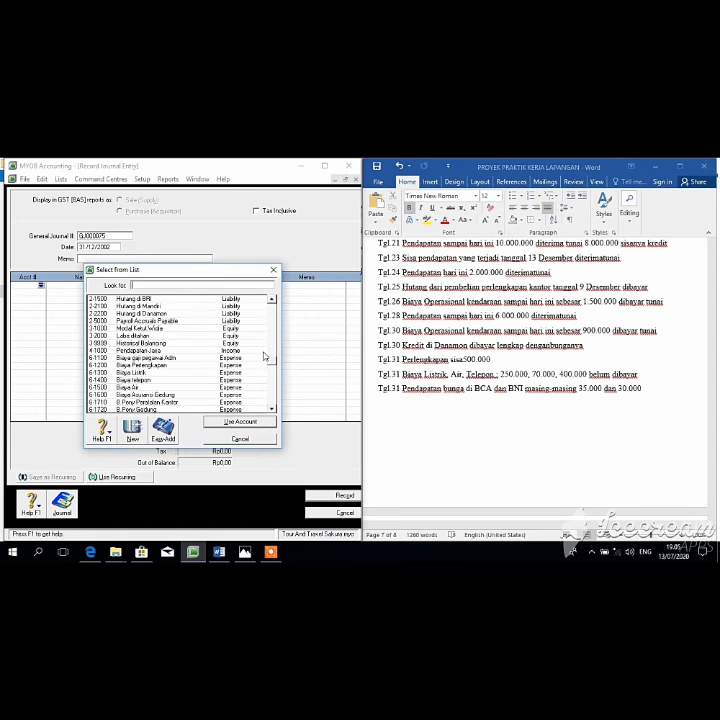
{"action": "double_click", "coordinate": [156, 366]}
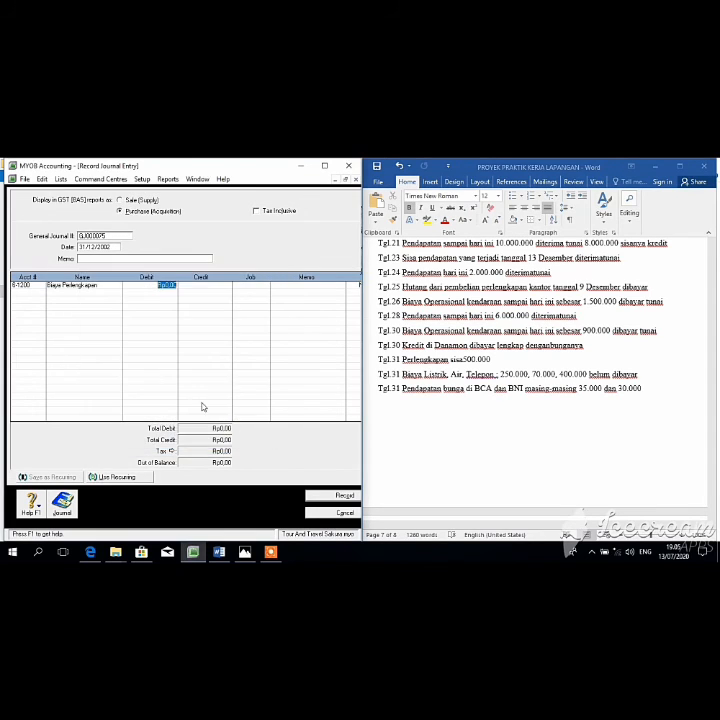
{"action": "key", "text": "BackSpace"}
{"action": "type", "text": "1800000"}
{"action": "key", "text": "Return"}
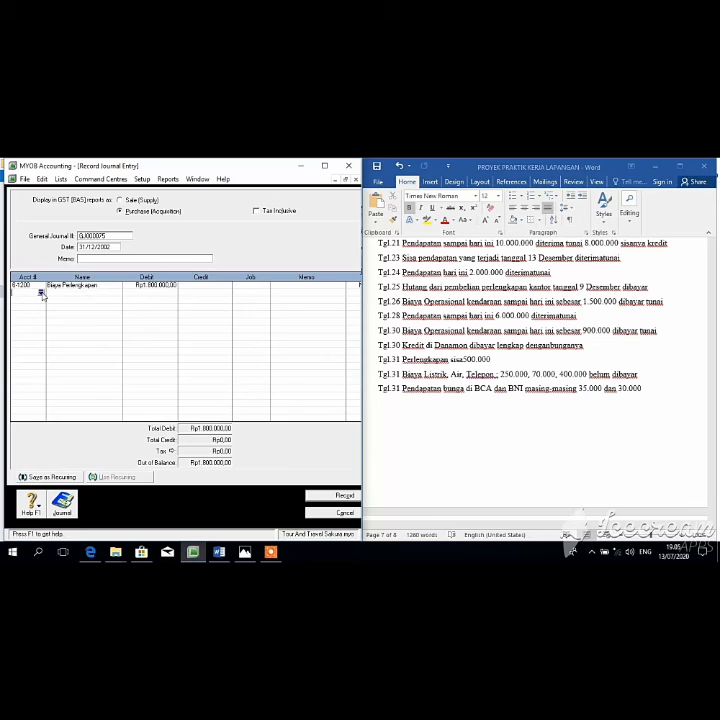
Step: Credit 1-1600 Perlengkapan Kantor for the balance and record the entry
{"action": "left_click", "coordinate": [41, 294]}
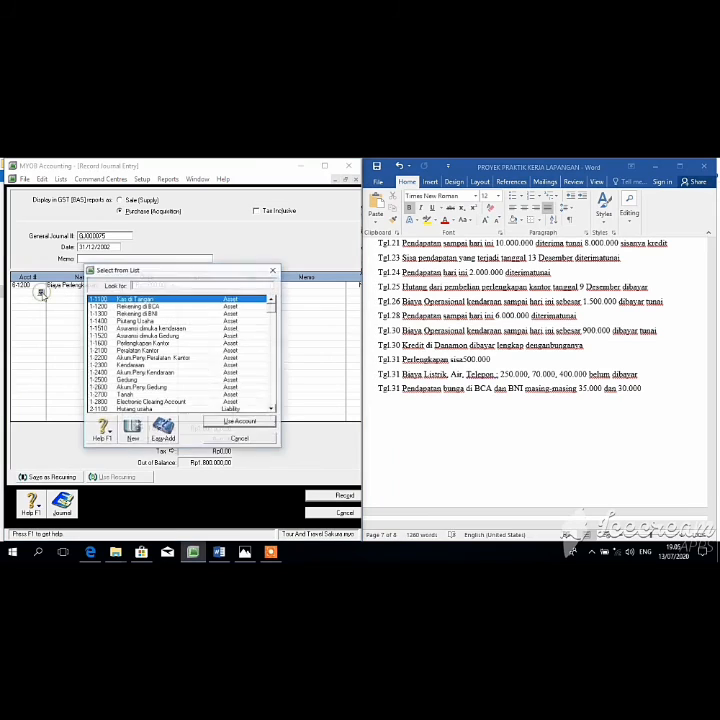
{"action": "left_click", "coordinate": [218, 345]}
{"action": "key", "text": "Return"}
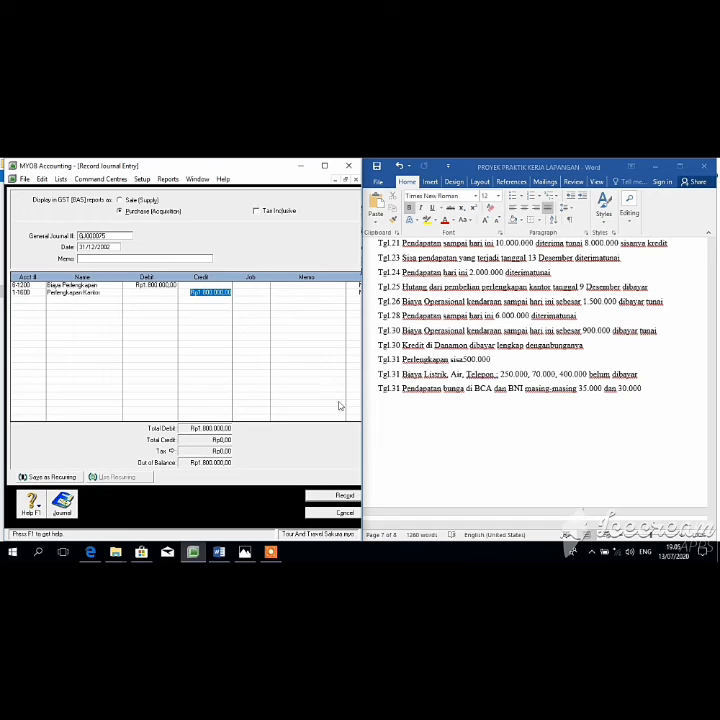
{"action": "key", "text": "Return"}
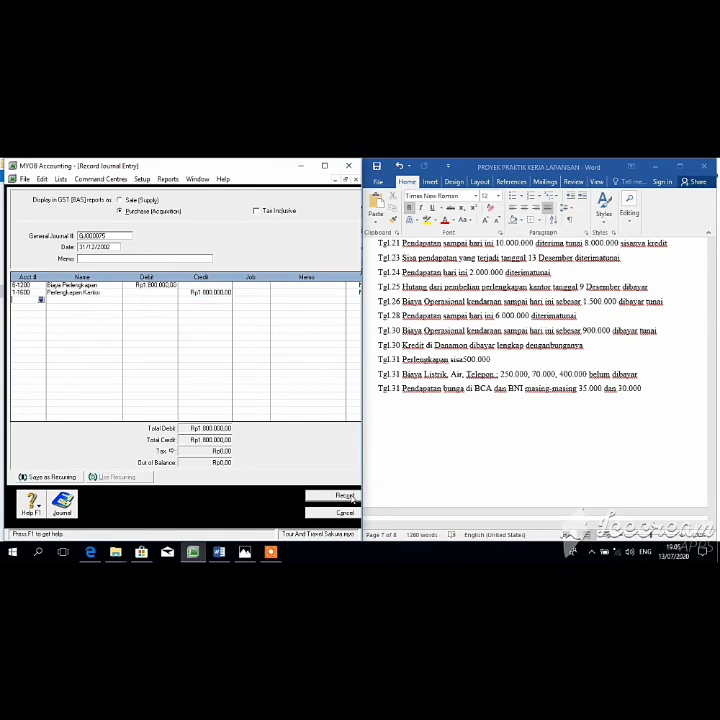
{"action": "left_click", "coordinate": [344, 496]}
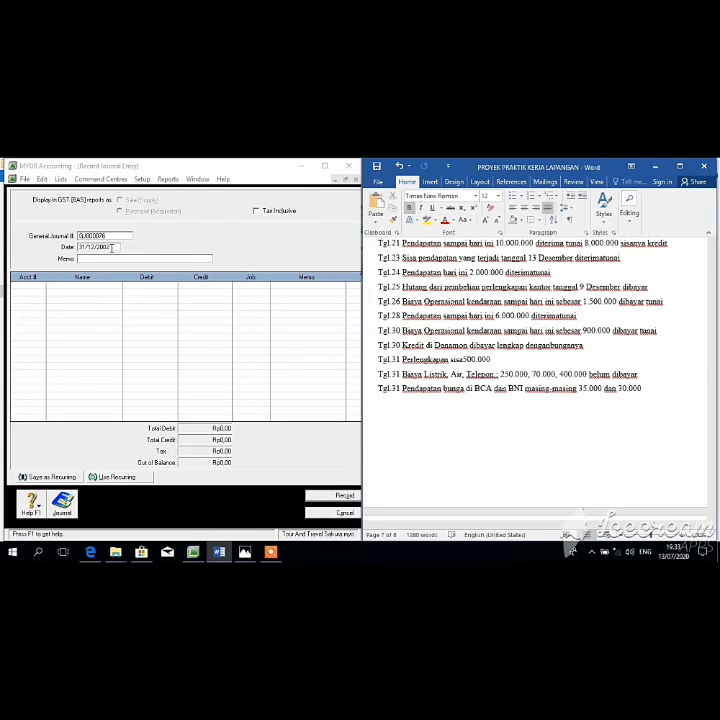
Step: Debit Biaya Listrik on the first line of the 31/12/2002 journal
{"action": "left_click", "coordinate": [113, 247]}
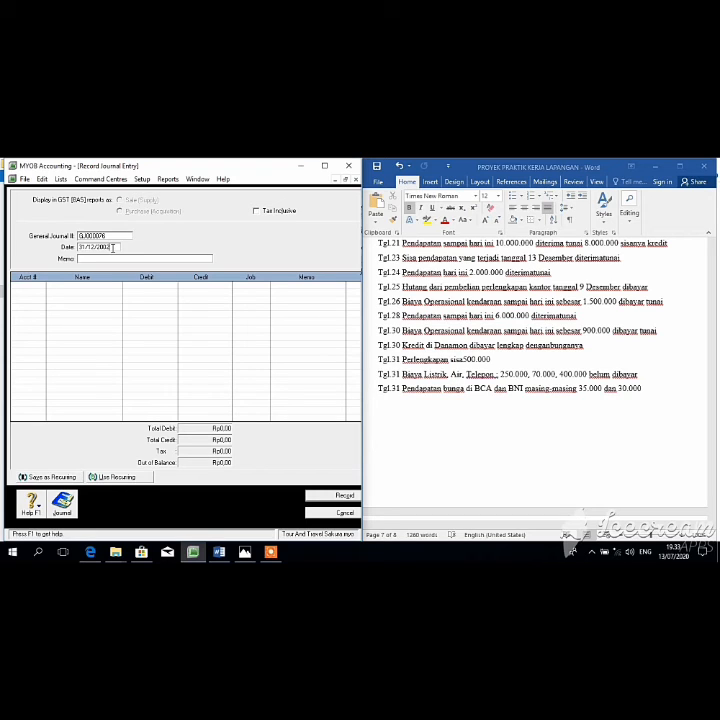
{"action": "key", "text": "Tab"}
{"action": "left_click", "coordinate": [41, 287]}
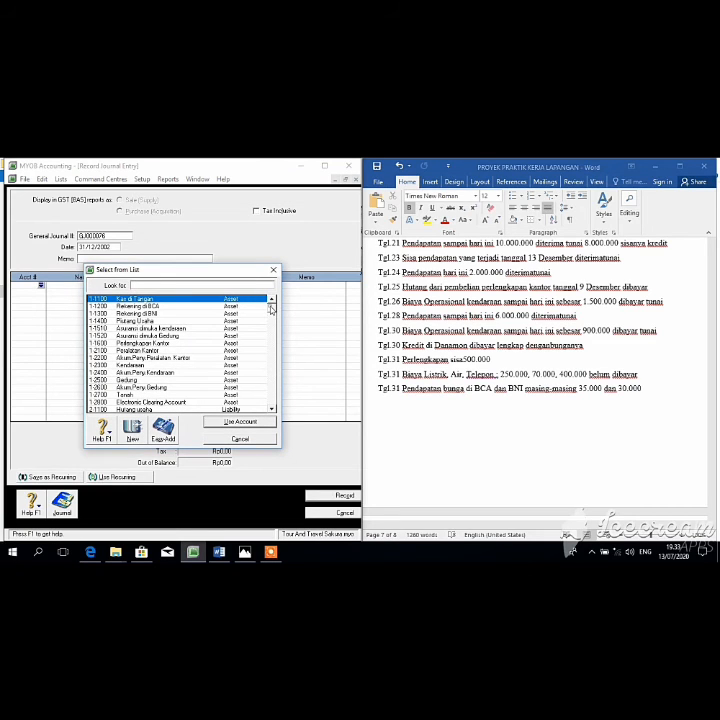
{"action": "left_click", "coordinate": [272, 350]}
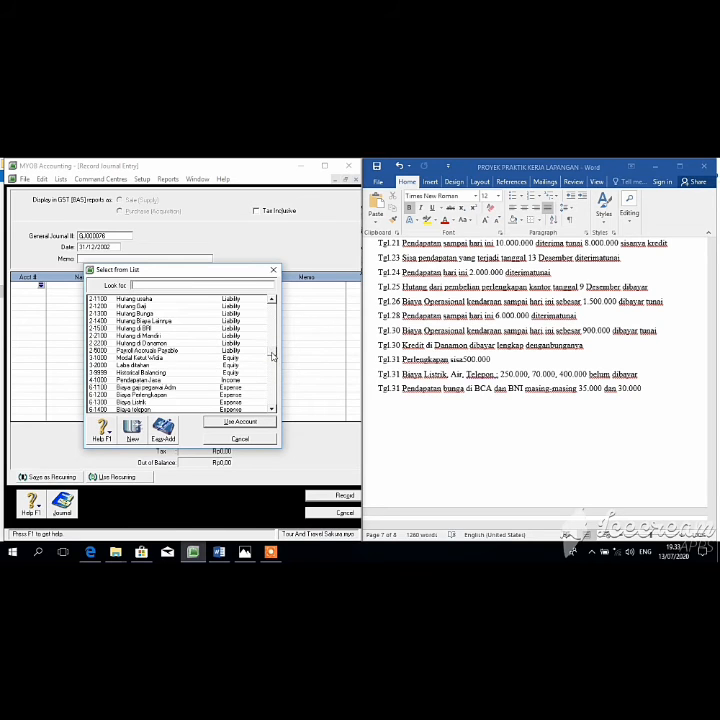
{"action": "scroll", "coordinate": [185, 387], "scroll_direction": "down", "scroll_amount": 1}
{"action": "left_click", "coordinate": [171, 372]}
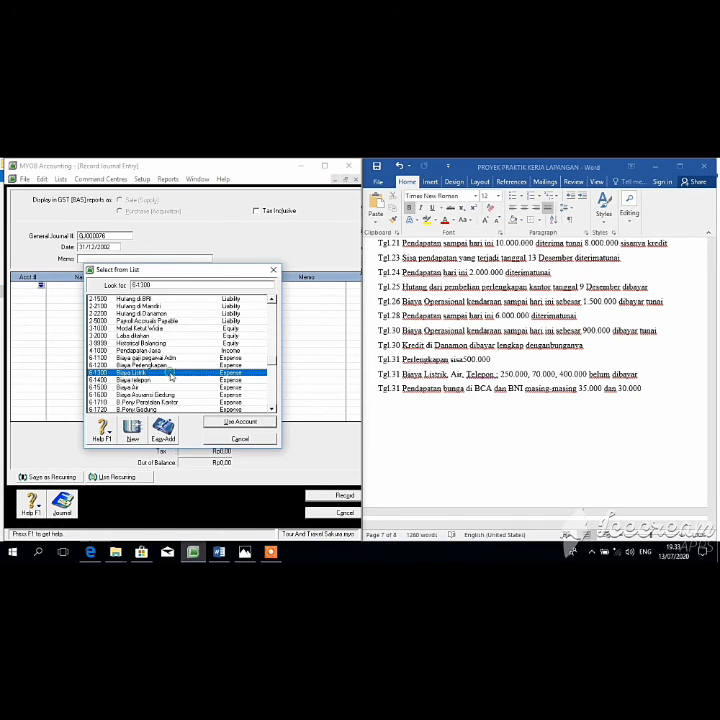
{"action": "key", "text": "Return"}
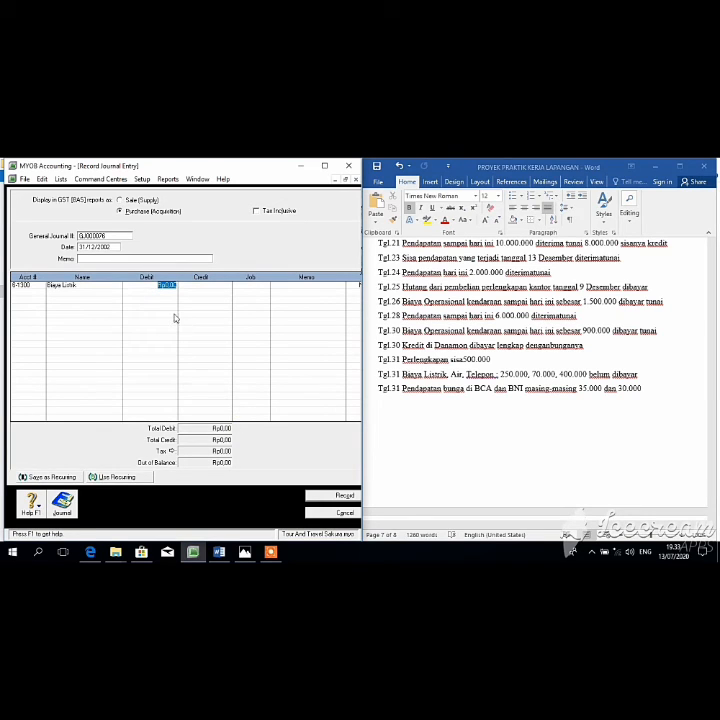
{"action": "type", "text": "2500000"}
{"action": "key", "text": "Tab"}
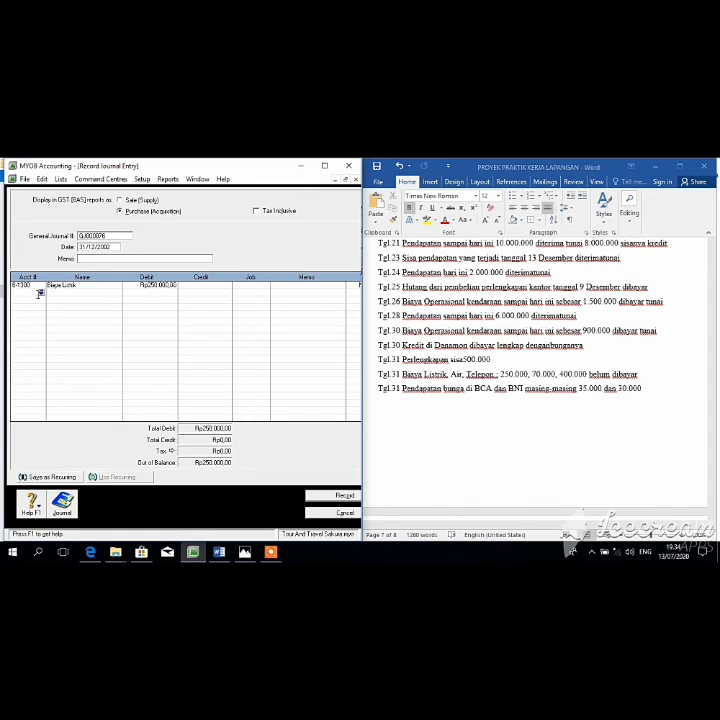
Step: Debit 6-1500 Biaya Air Rp70.000 and 6-1400 Biaya telepon Rp400.000
{"action": "left_click", "coordinate": [40, 293]}
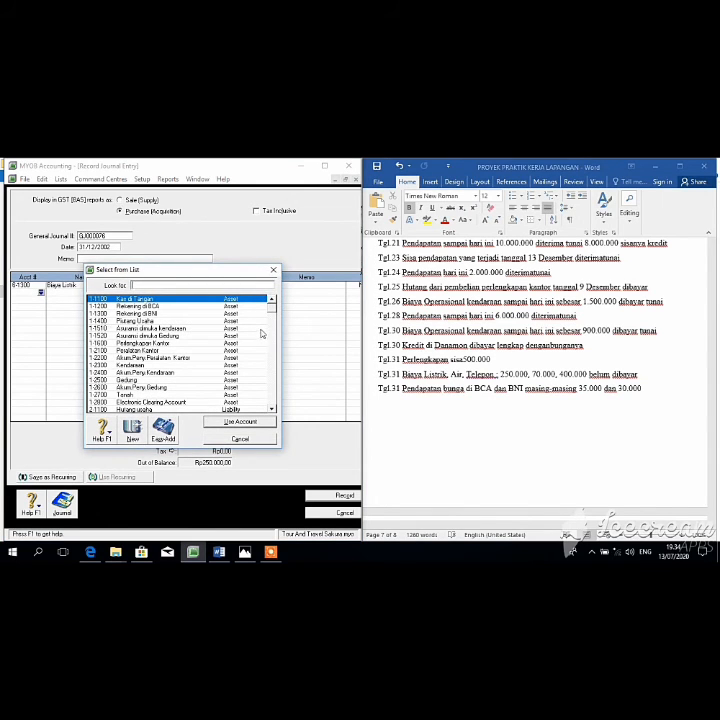
{"action": "left_click_drag", "start_coordinate": [271, 304], "coordinate": [272, 377]}
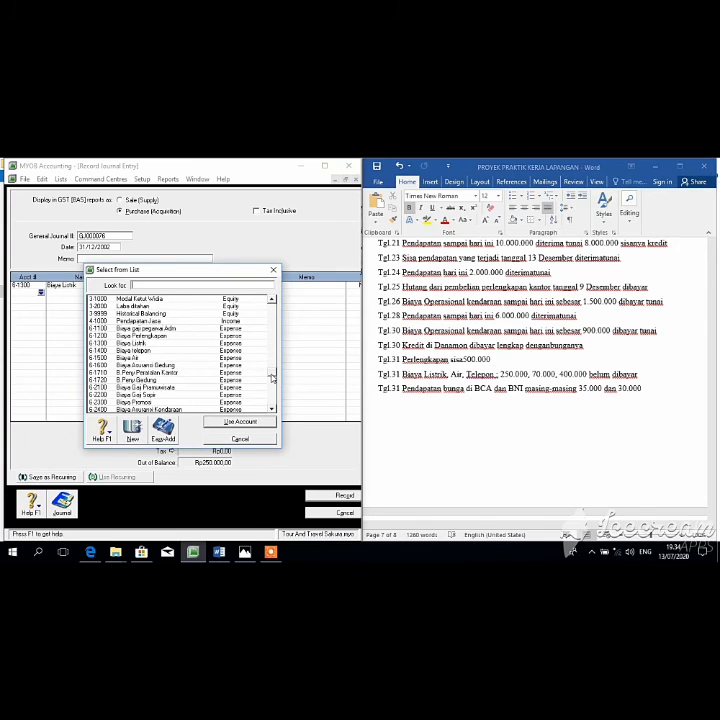
{"action": "left_click", "coordinate": [210, 357]}
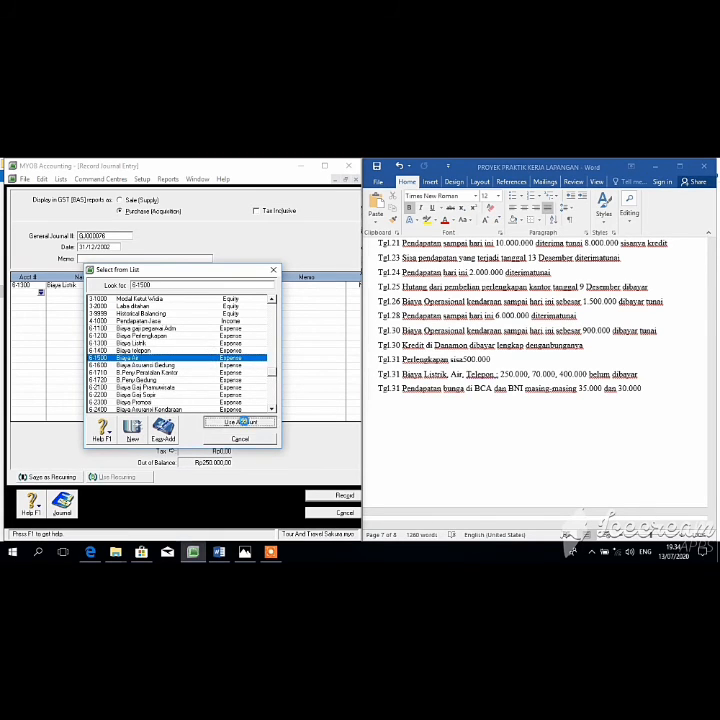
{"action": "left_click", "coordinate": [241, 421]}
{"action": "key", "text": "BackSpace"}
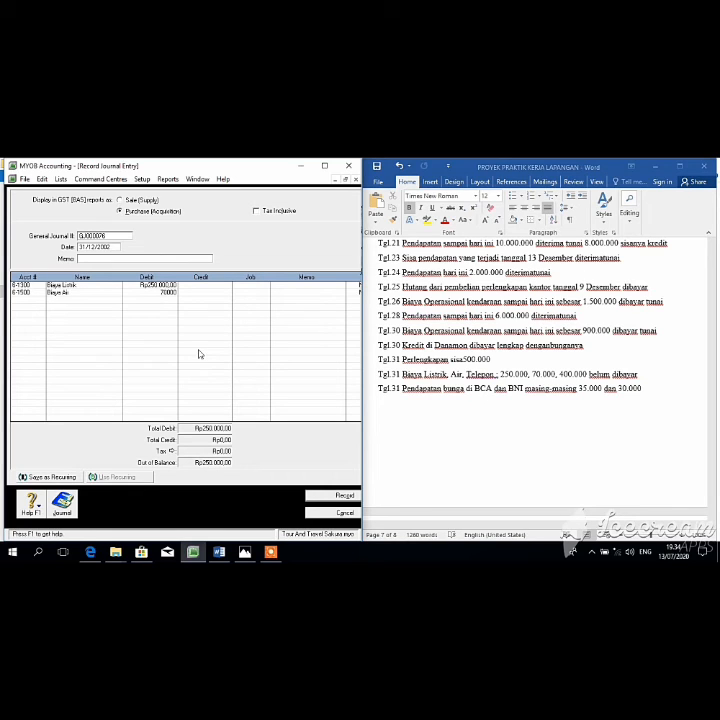
{"action": "key", "text": "Tab"}
{"action": "left_click", "coordinate": [41, 299]}
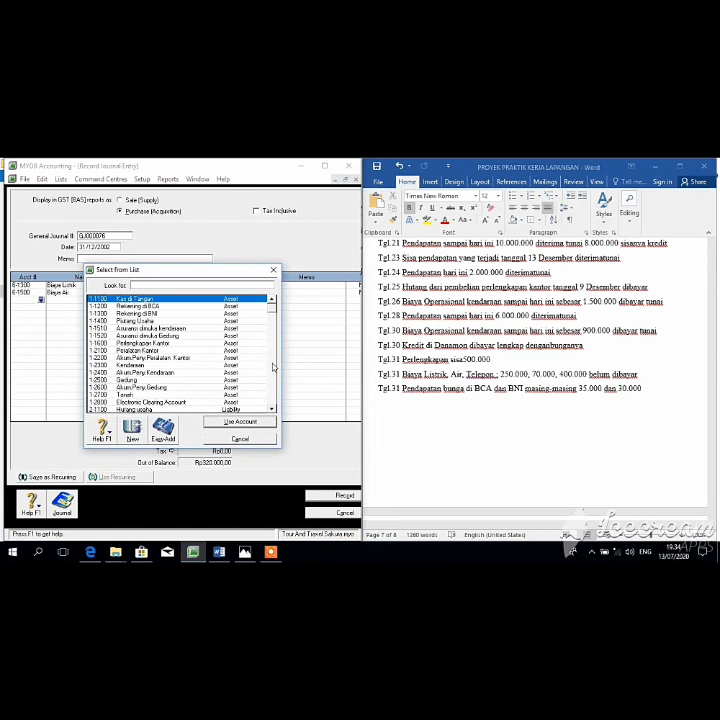
{"action": "left_click_drag", "start_coordinate": [270, 311], "coordinate": [275, 358]}
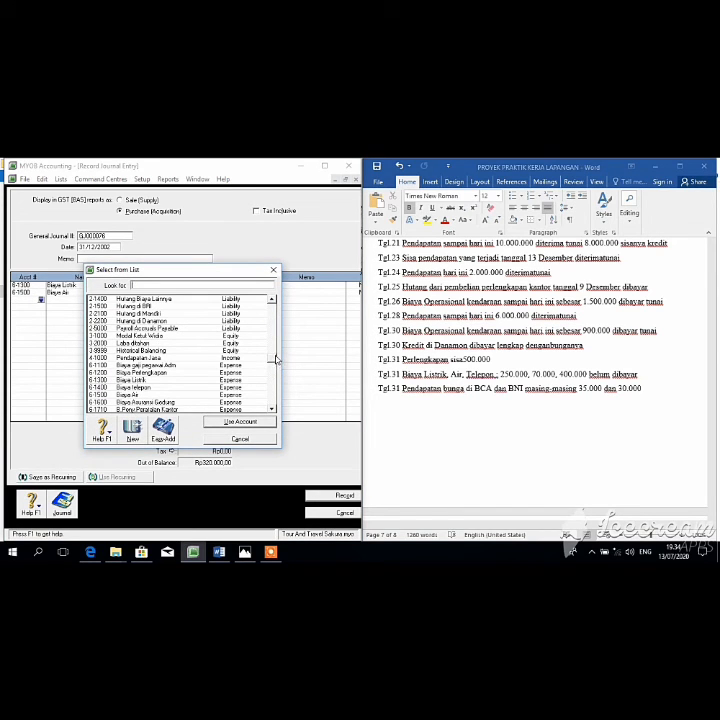
{"action": "left_click", "coordinate": [186, 387]}
{"action": "left_click", "coordinate": [222, 423]}
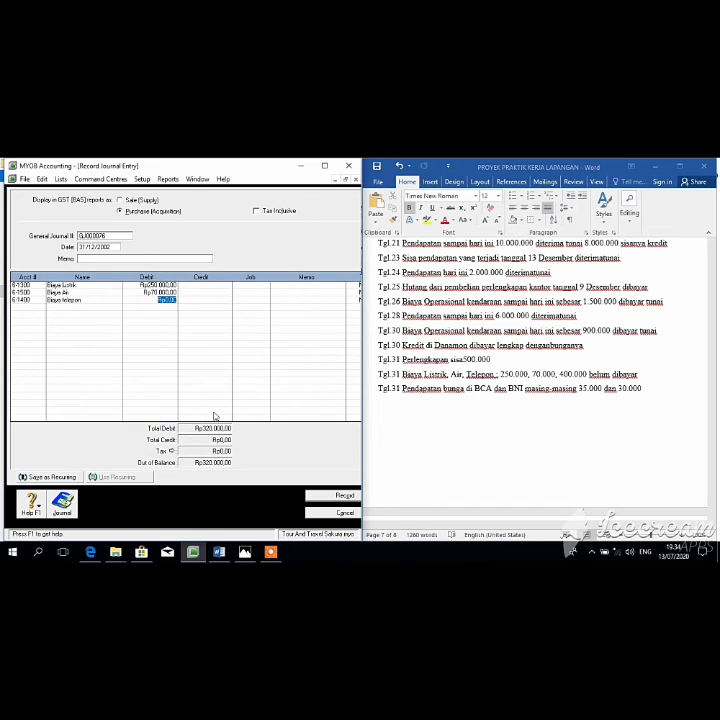
{"action": "type", "text": "400000"}
{"action": "key", "text": "Return"}
Step: Credit 2-1400 Hutang Biaya Lainnya Rp720.000 and record the entry
{"action": "left_click", "coordinate": [42, 309]}
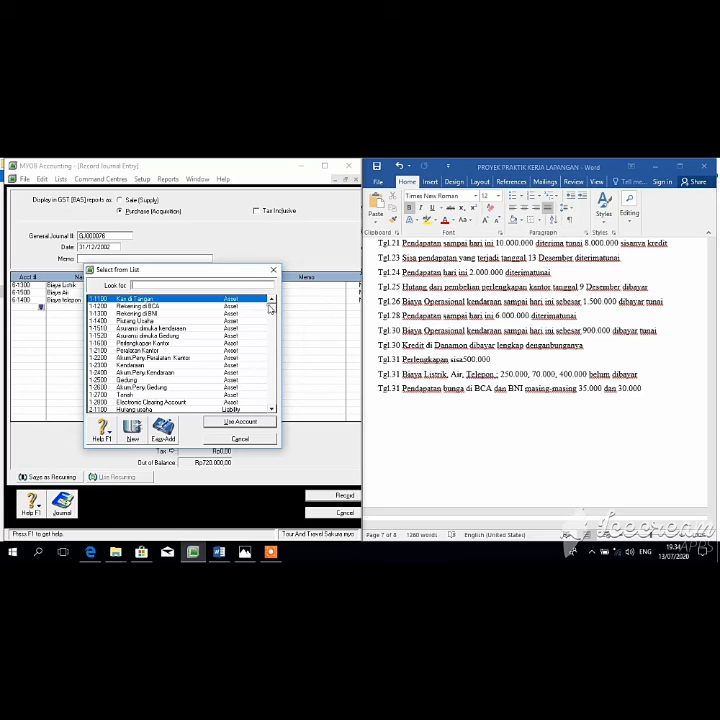
{"action": "left_click", "coordinate": [270, 365]}
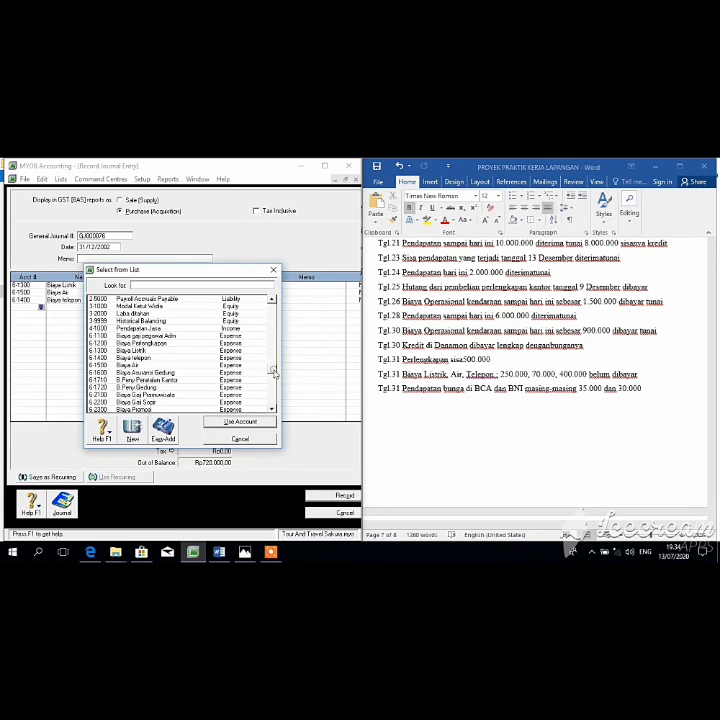
{"action": "left_click_drag", "start_coordinate": [272, 372], "coordinate": [262, 331]}
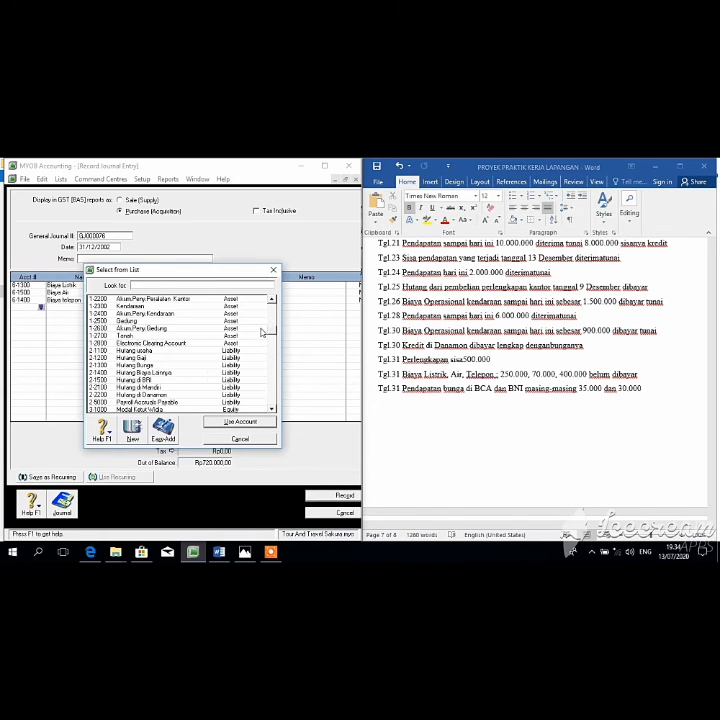
{"action": "left_click", "coordinate": [188, 373]}
{"action": "left_click", "coordinate": [237, 421]}
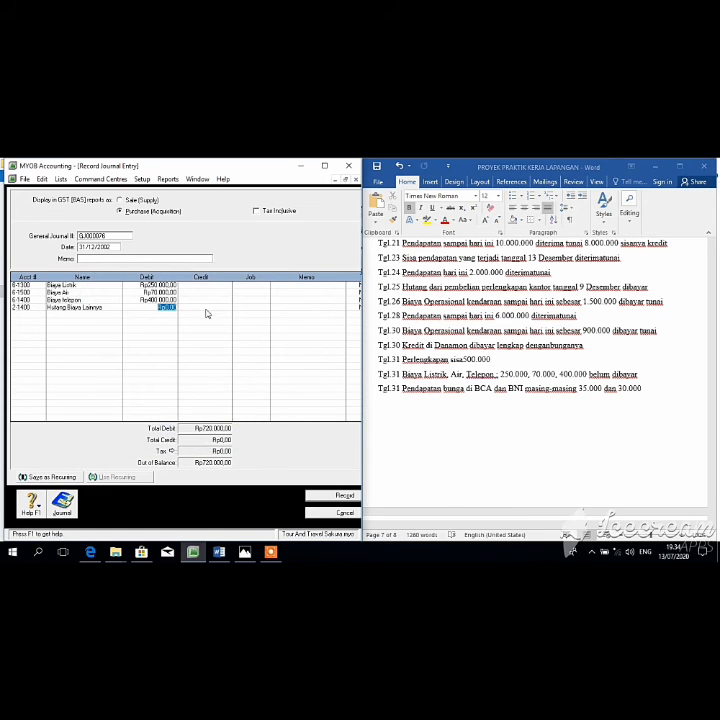
{"action": "key", "text": "Tab"}
{"action": "key", "text": "Return"}
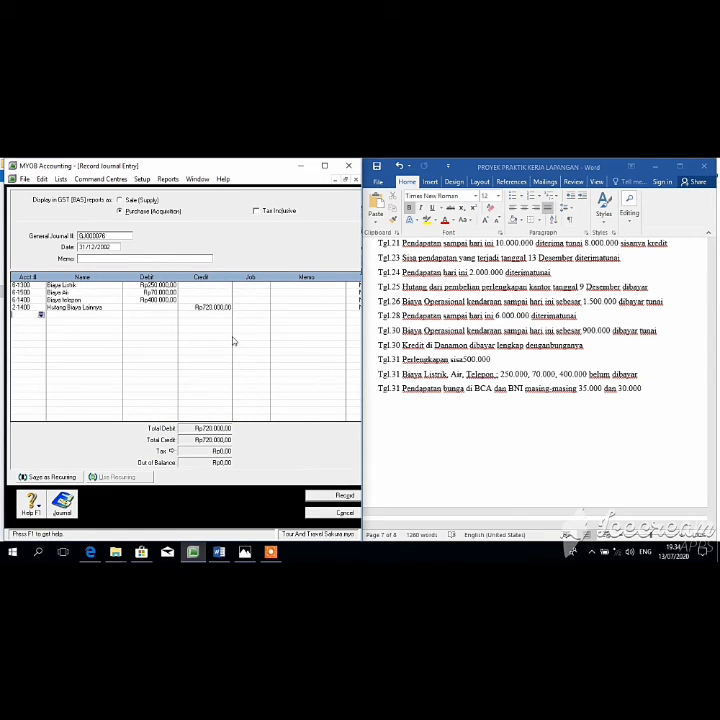
{"action": "left_click", "coordinate": [343, 496]}
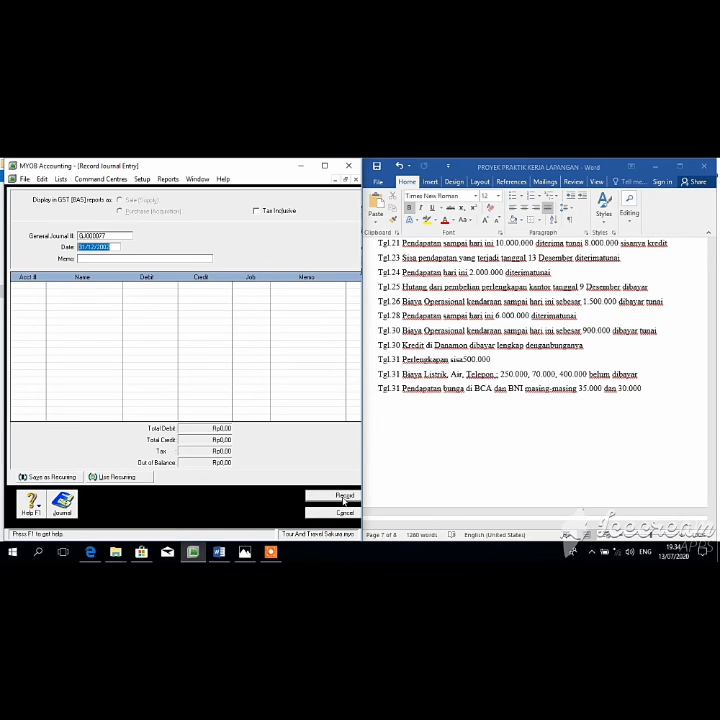
Step: Debit 1-1200 Rekening di BCA Rp35.000 and 1-1300 Rekening di BNI Rp30.000
{"action": "key", "text": "Tab"}
{"action": "key", "text": "Tab"}
{"action": "left_click", "coordinate": [41, 285]}
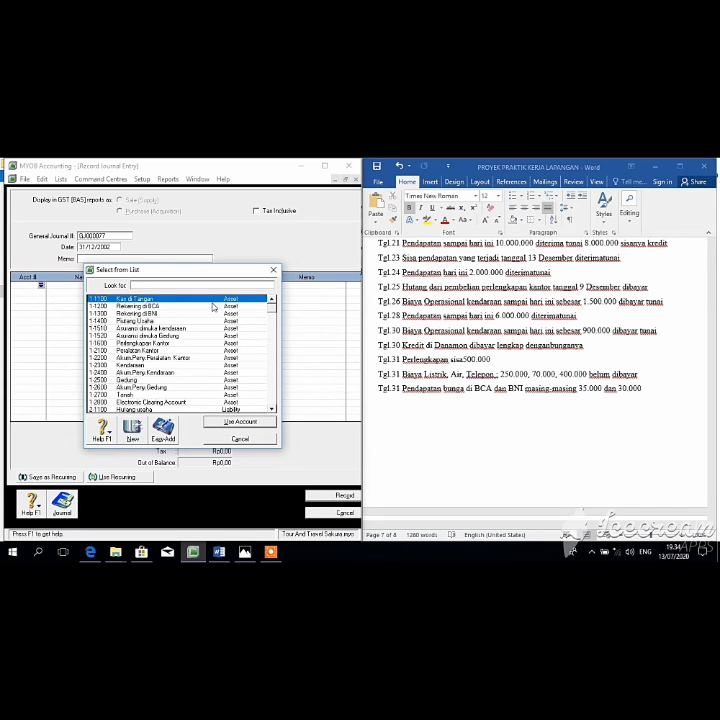
{"action": "left_click", "coordinate": [212, 307]}
{"action": "left_click", "coordinate": [249, 421]}
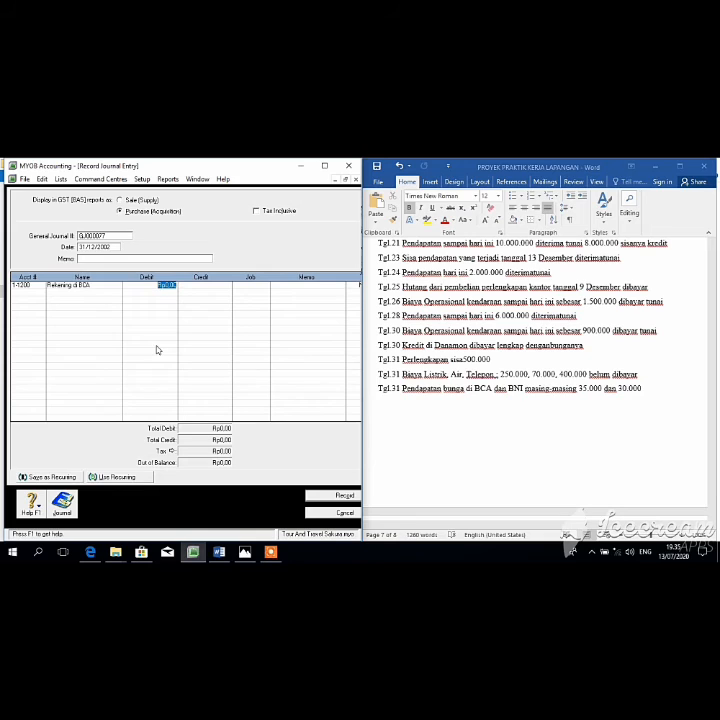
{"action": "type", "text": "35.000"}
{"action": "key", "text": "Tab"}
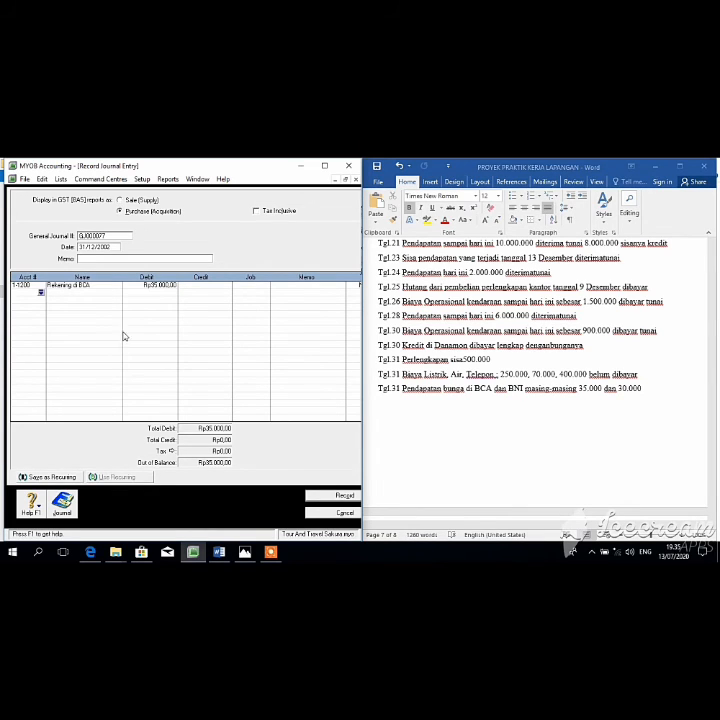
{"action": "left_click", "coordinate": [41, 293]}
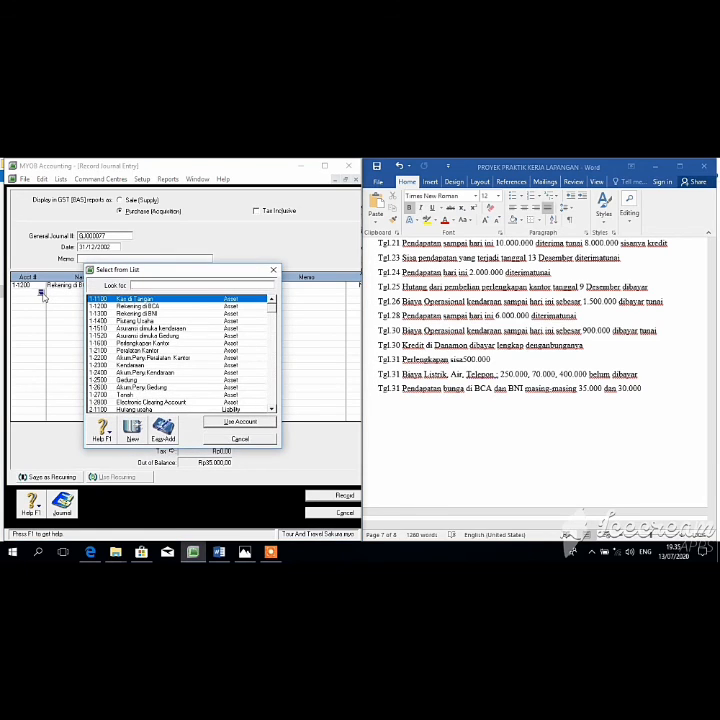
{"action": "type", "text": "1-1300"}
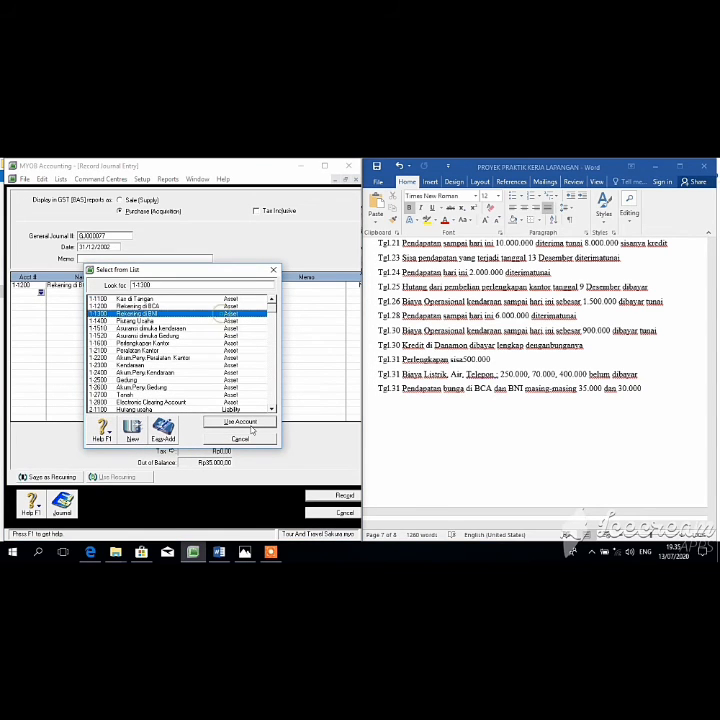
{"action": "left_click", "coordinate": [245, 422]}
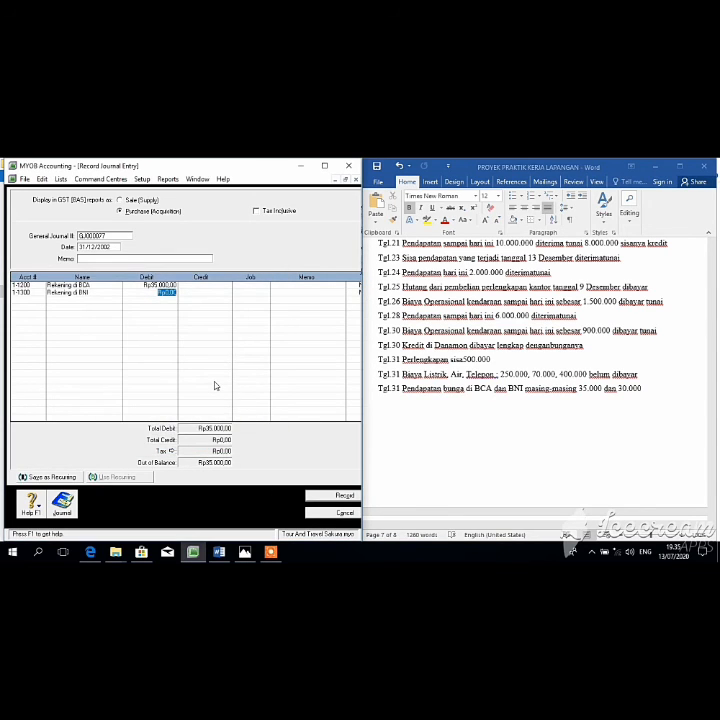
{"action": "type", "text": "30000"}
{"action": "key", "text": "Return"}
Step: Credit 8-1200 Pend Bunga di BNI Rp35.000 on the third line
{"action": "left_click", "coordinate": [41, 302]}
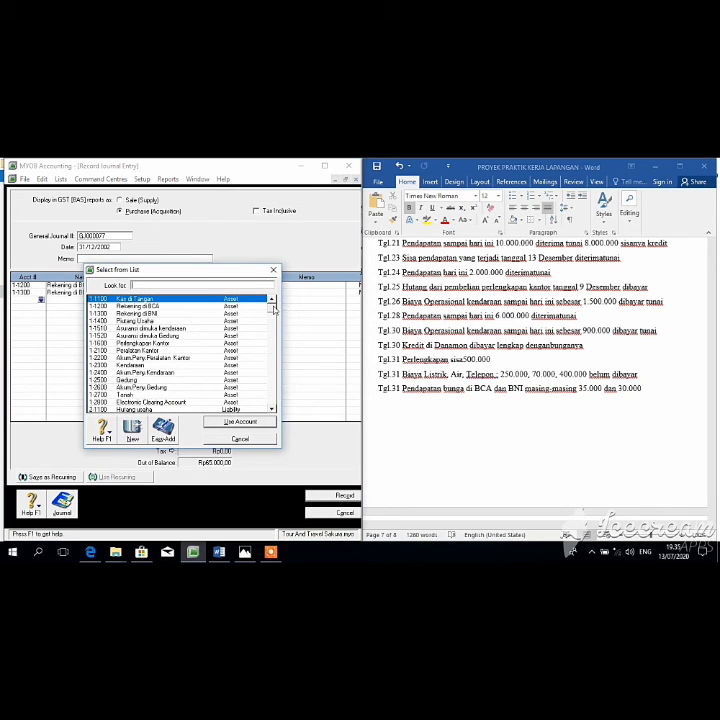
{"action": "left_click", "coordinate": [273, 370]}
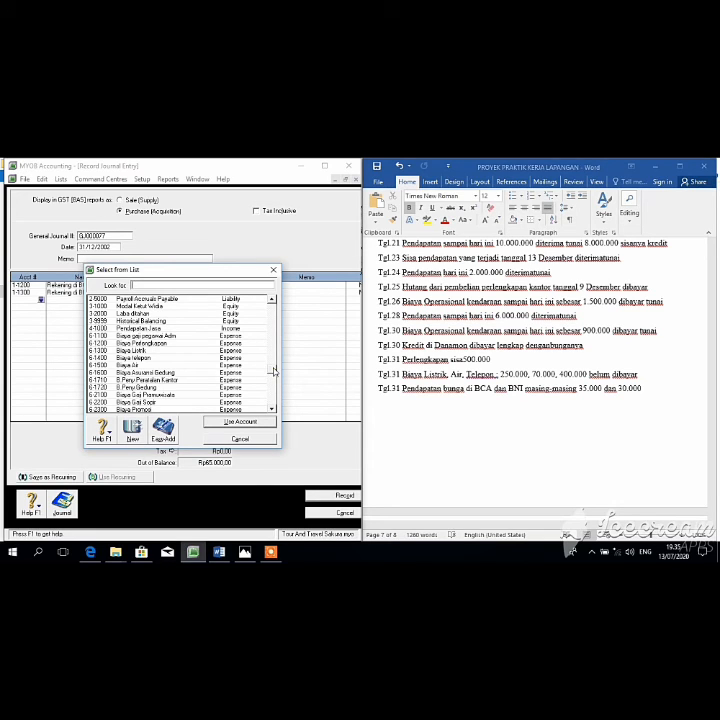
{"action": "scroll", "coordinate": [273, 385], "scroll_direction": "down", "scroll_amount": 2}
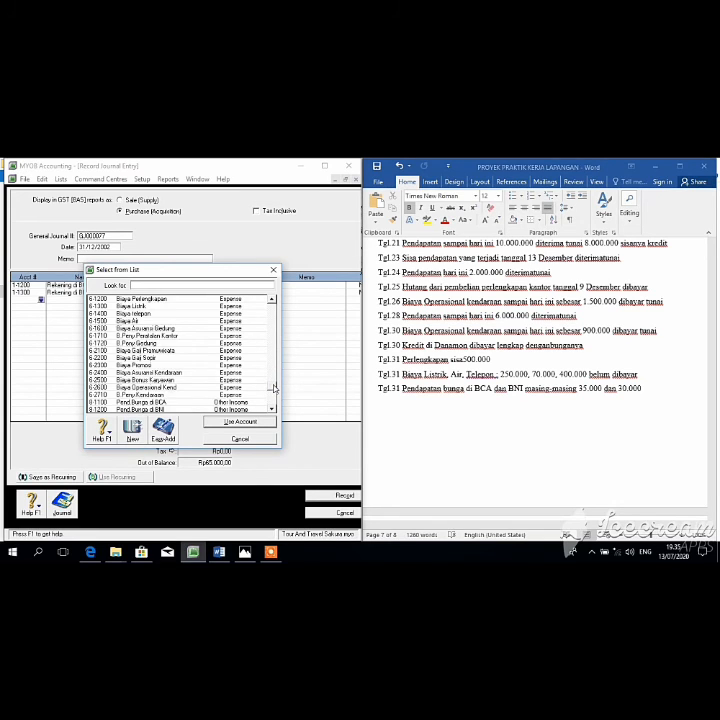
{"action": "scroll", "coordinate": [273, 388], "scroll_direction": "down", "scroll_amount": 1}
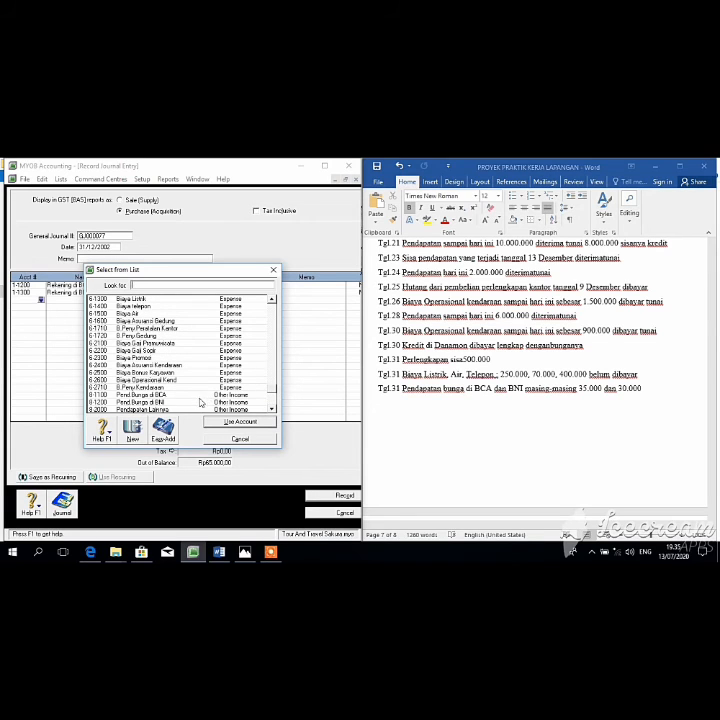
{"action": "left_click", "coordinate": [200, 403]}
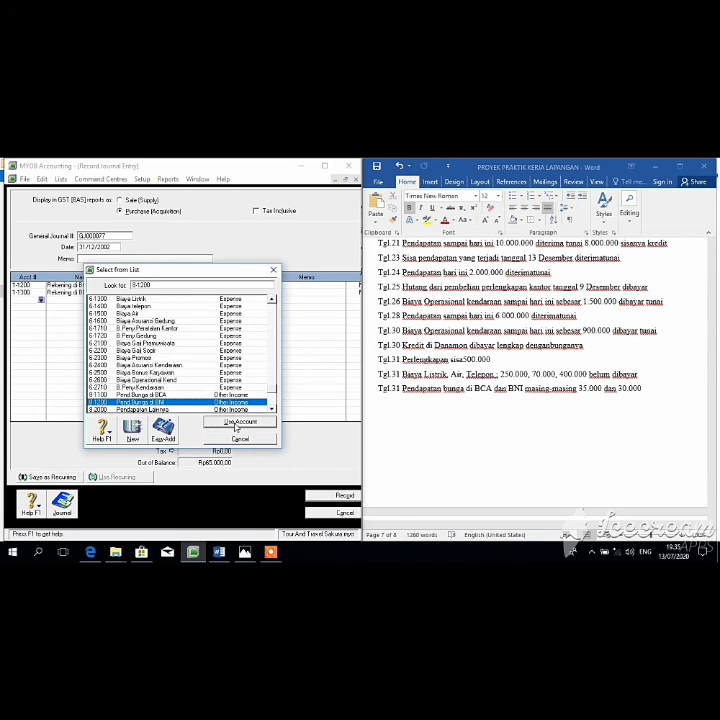
{"action": "left_click", "coordinate": [237, 428]}
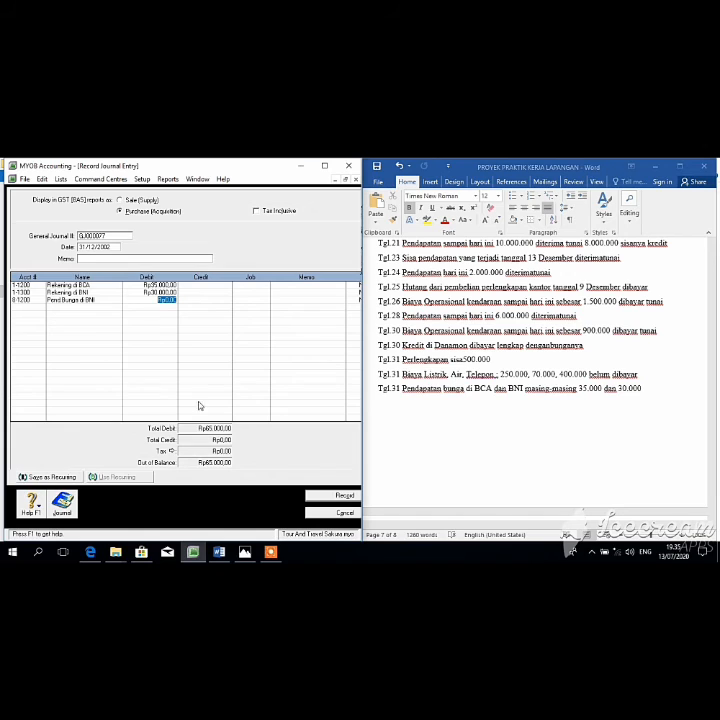
{"action": "left_click", "coordinate": [207, 298]}
{"action": "type", "text": "35.000"}
{"action": "key", "text": "Tab"}
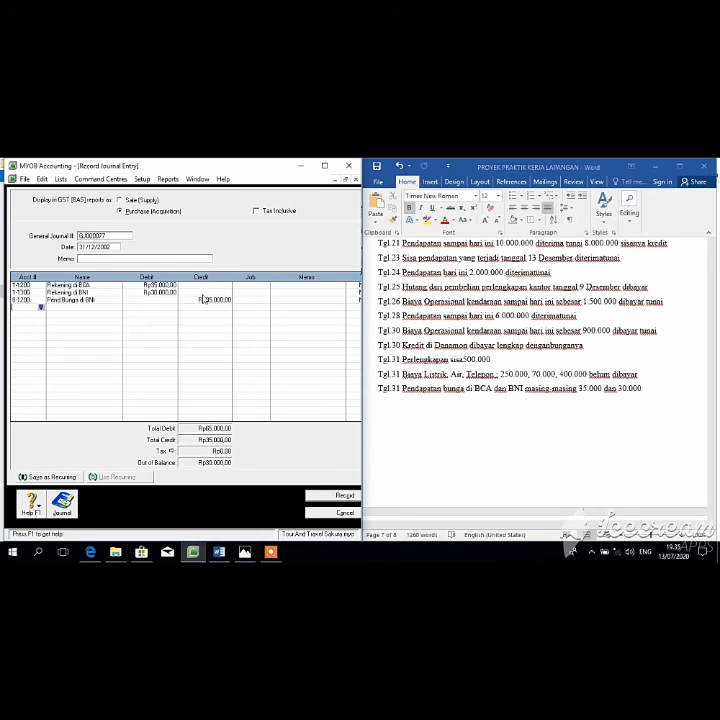
Step: Add a second 8-1200 Pend Bunga di BNI credit of Rp30.000 to balance
{"action": "left_click", "coordinate": [41, 308]}
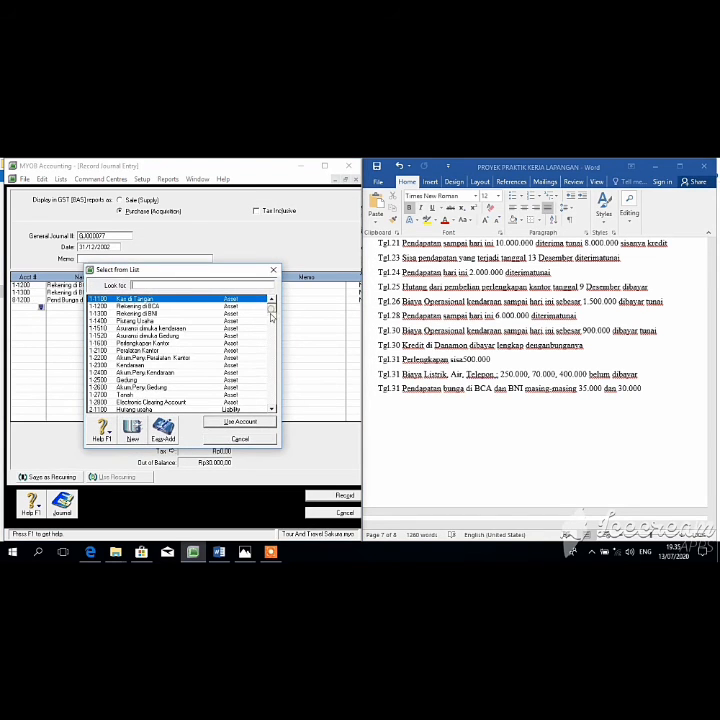
{"action": "left_click_drag", "start_coordinate": [271, 316], "coordinate": [276, 389]}
{"action": "scroll", "coordinate": [276, 390], "scroll_direction": "down", "scroll_amount": 1}
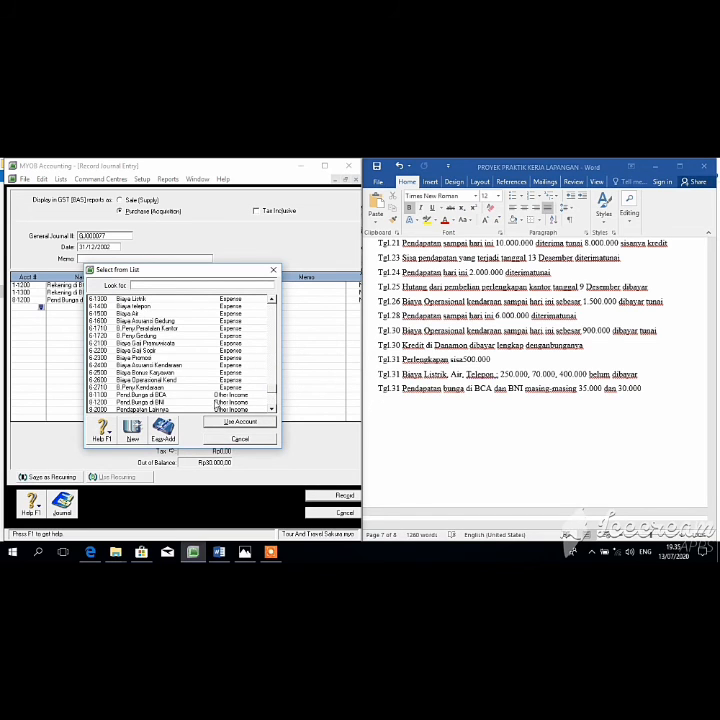
{"action": "left_click", "coordinate": [195, 402]}
{"action": "left_click", "coordinate": [226, 421]}
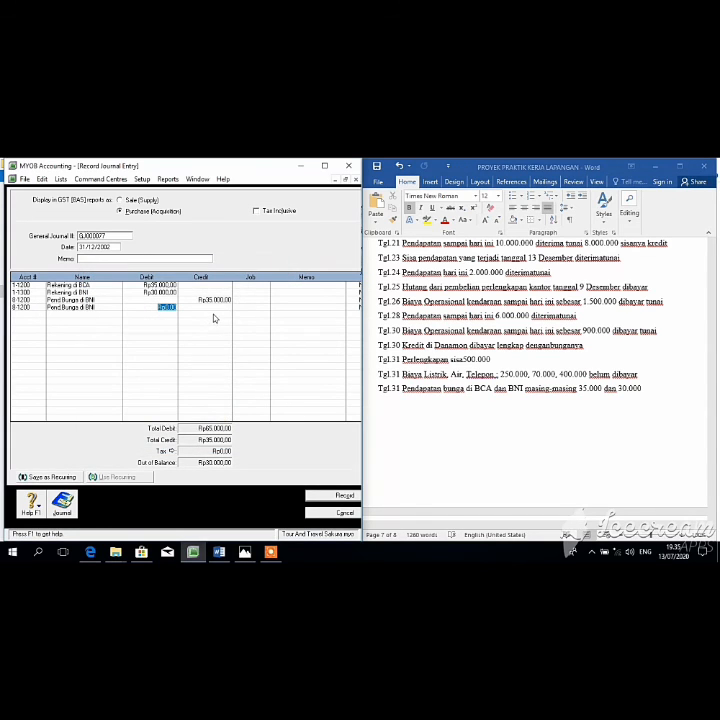
{"action": "key", "text": "Tab"}
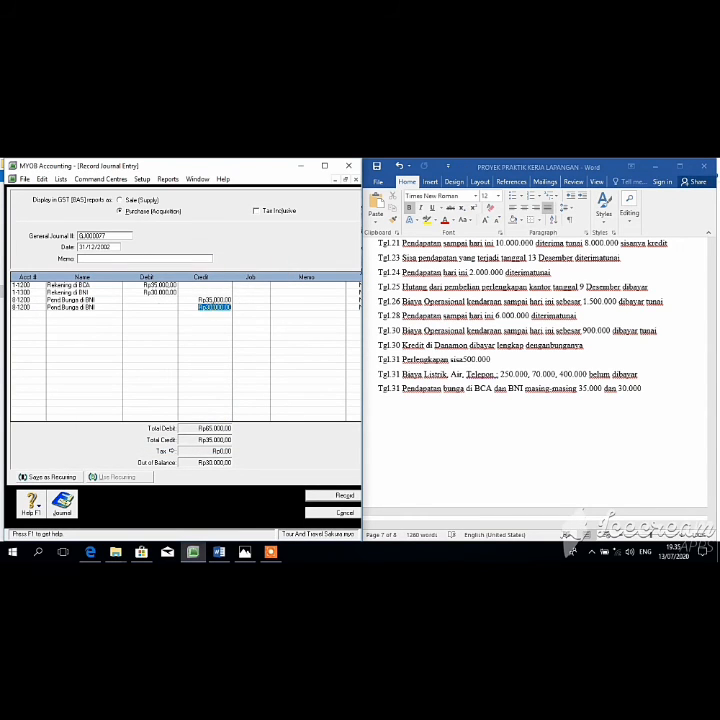
{"action": "left_click", "coordinate": [212, 314]}
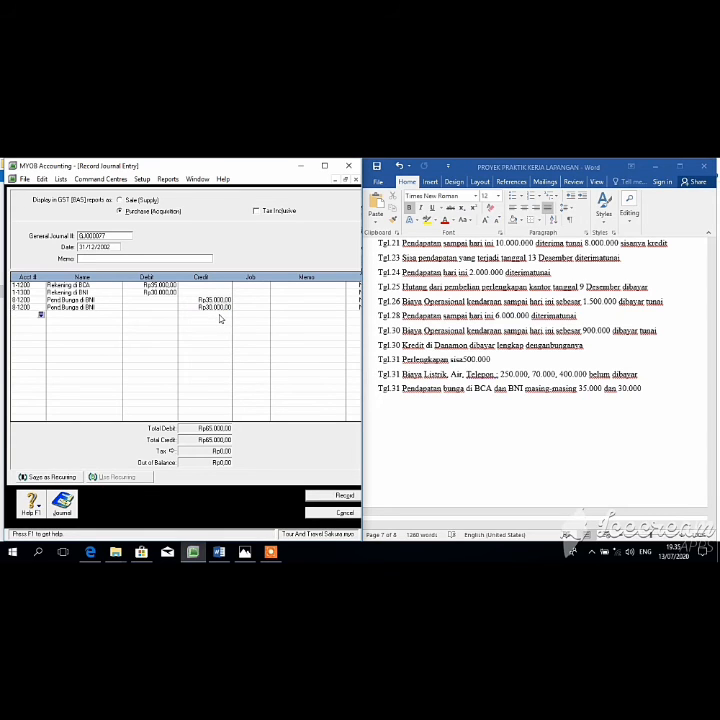
Step: Record the interest journal and review Nov–Dec entries, including the Rp140.000 Danamon interest
{"action": "left_click", "coordinate": [343, 497]}
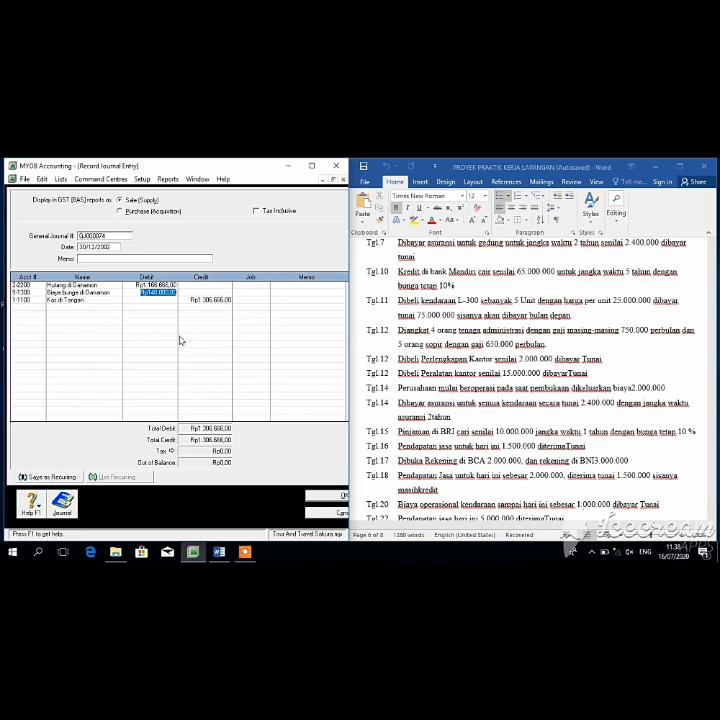
{"action": "left_click", "coordinate": [593, 550]}
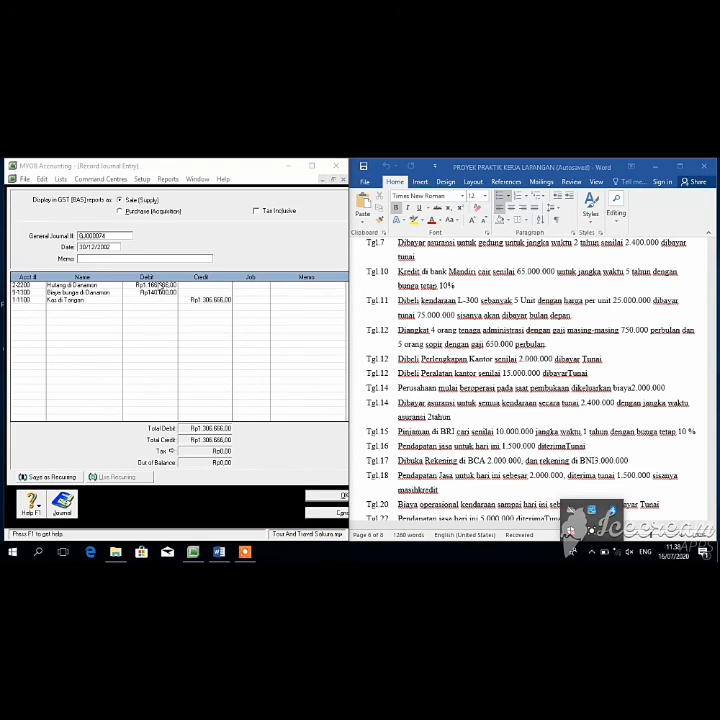
{"action": "left_click", "coordinate": [571, 547]}
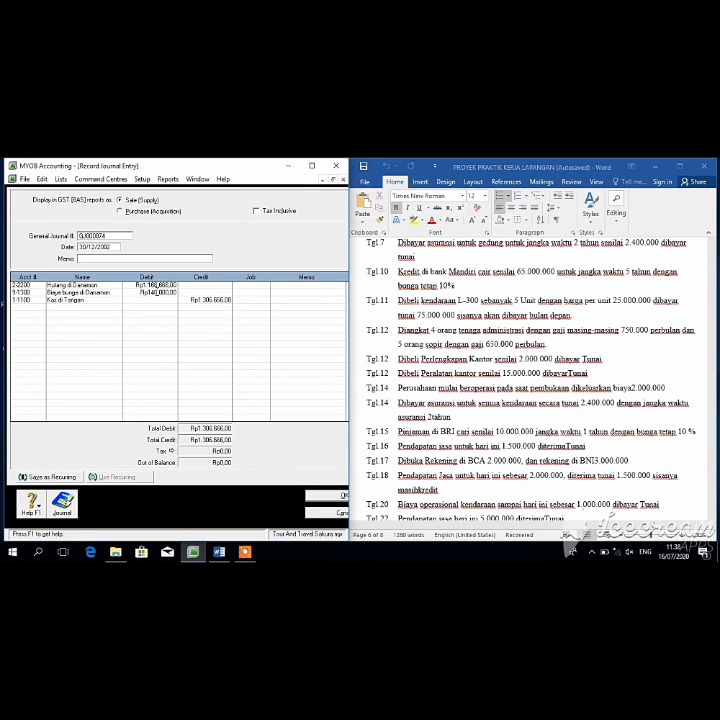
{"action": "left_click", "coordinate": [157, 291]}
{"action": "left_click", "coordinate": [572, 550]}
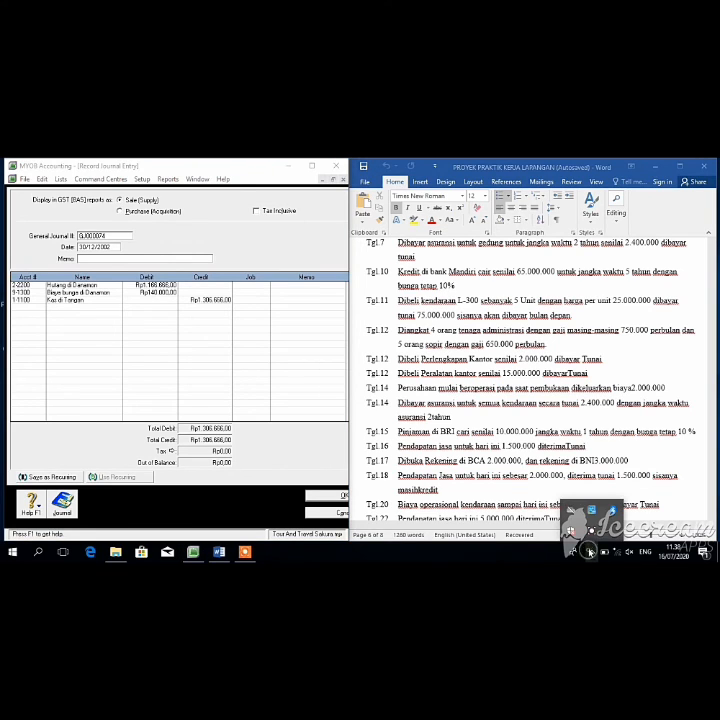
{"action": "left_click", "coordinate": [592, 533]}
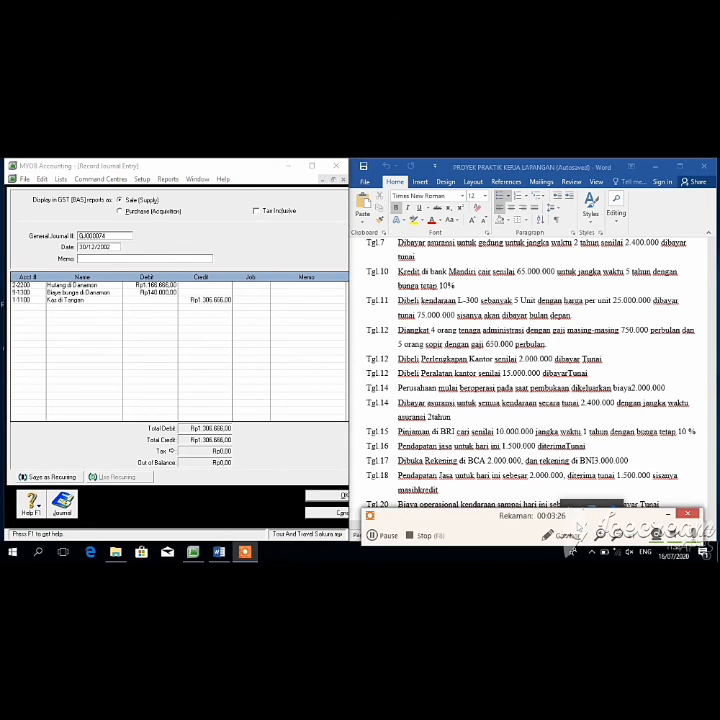
{"action": "left_click", "coordinate": [380, 538]}
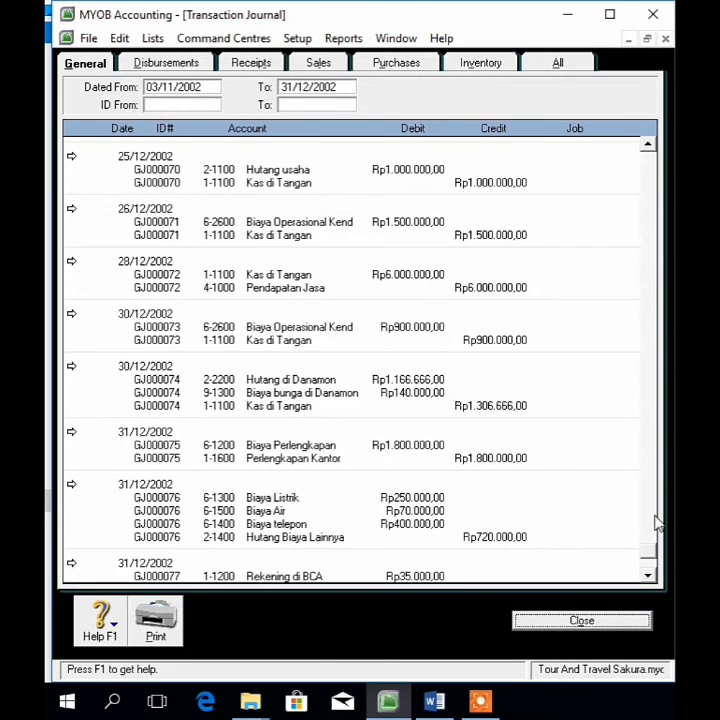
Step: Close the Transaction Journal window
{"action": "mouse_move", "coordinate": [653, 547]}
{"action": "left_mouse_down"}
{"action": "mouse_move", "coordinate": [655, 567]}
{"action": "mouse_move", "coordinate": [669, 443]}
{"action": "mouse_move", "coordinate": [655, 565]}
{"action": "left_mouse_up"}
{"action": "left_click", "coordinate": [583, 621]}
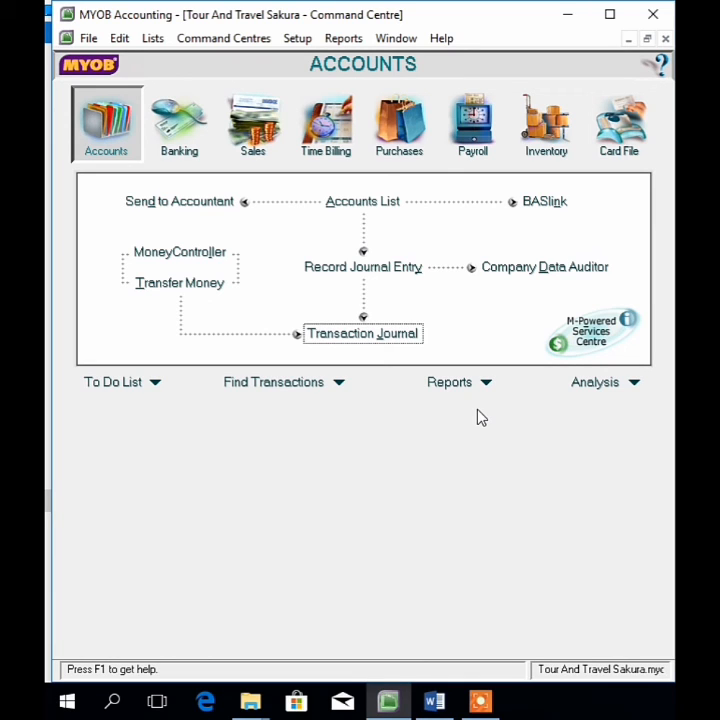
Step: Display the General Ledger [Detail] report from the Accounts reports list
{"action": "left_click", "coordinate": [466, 385]}
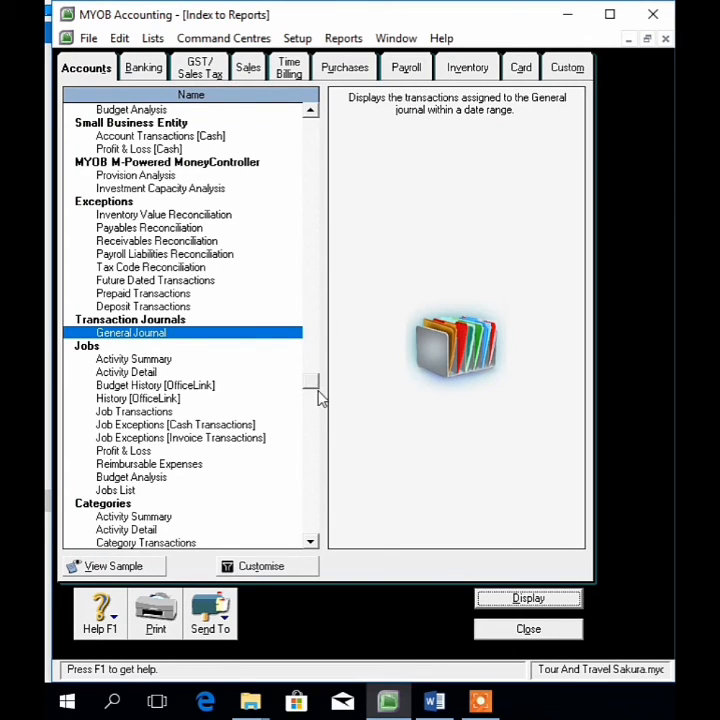
{"action": "left_click_drag", "start_coordinate": [318, 398], "coordinate": [318, 142]}
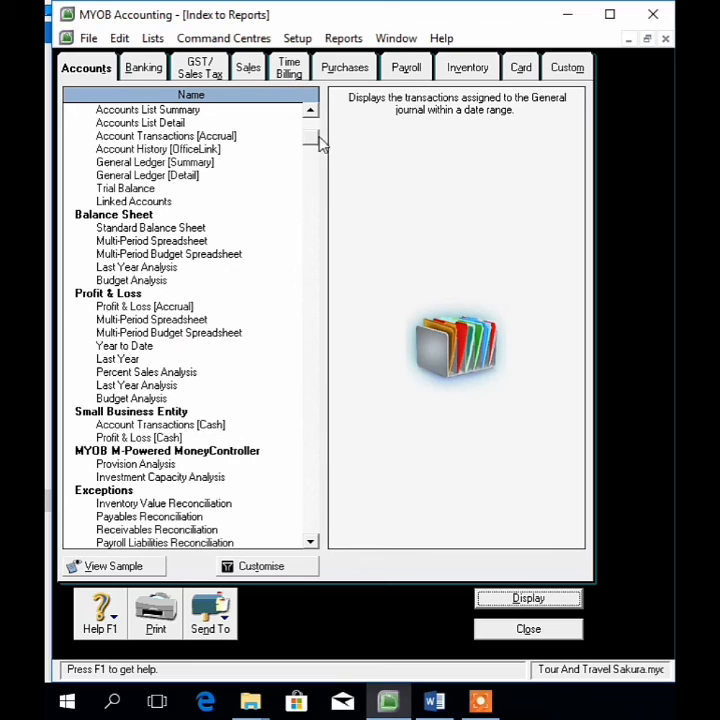
{"action": "left_click", "coordinate": [168, 176]}
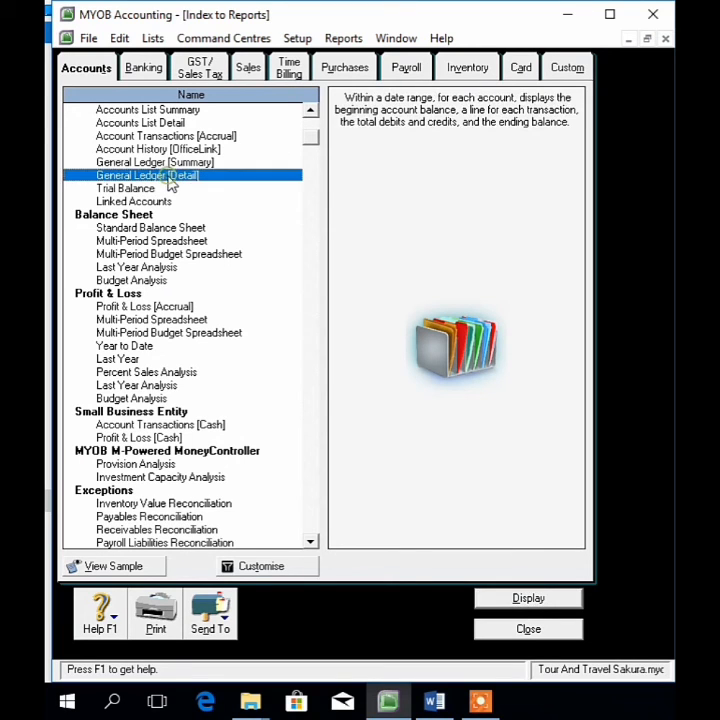
{"action": "left_click", "coordinate": [517, 599]}
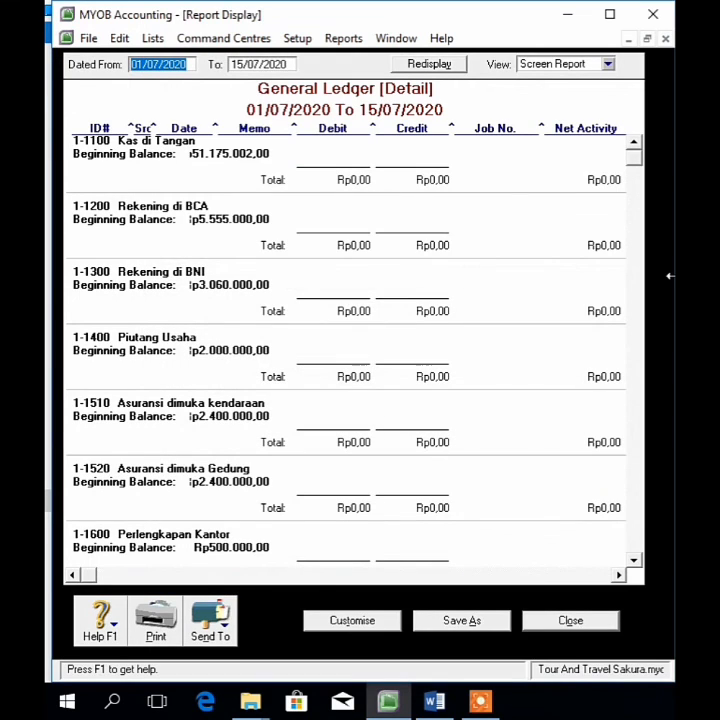
Step: Set the General Ledger's Dated From date to 03/11/2002 and rebuild the report
{"action": "left_click_drag", "start_coordinate": [633, 158], "coordinate": [635, 273]}
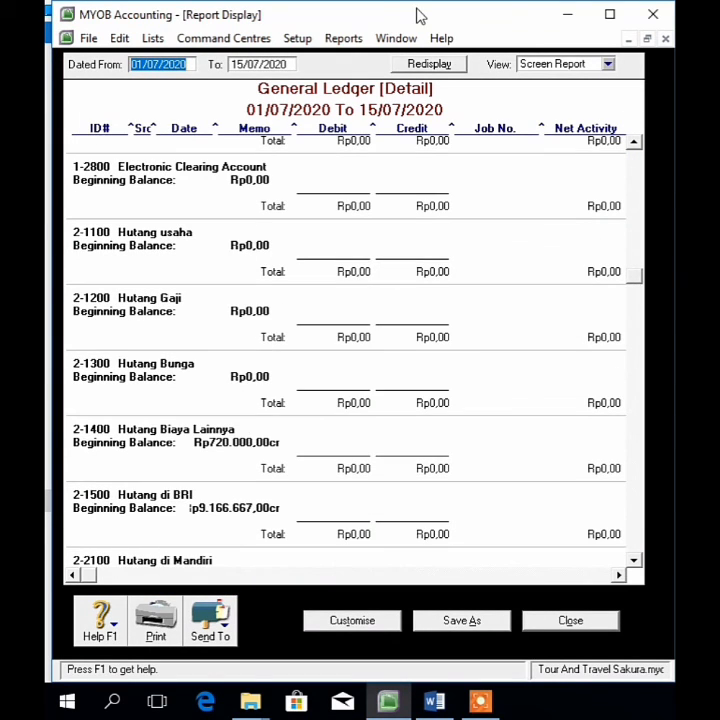
{"action": "key", "text": "BackSpace"}
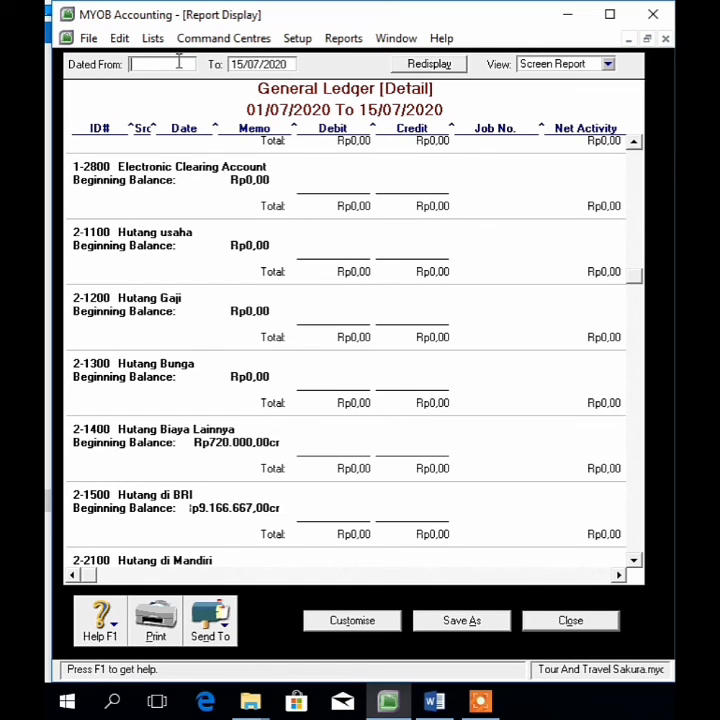
{"action": "type", "text": "03/11/2012"}
{"action": "key", "text": "Tab"}
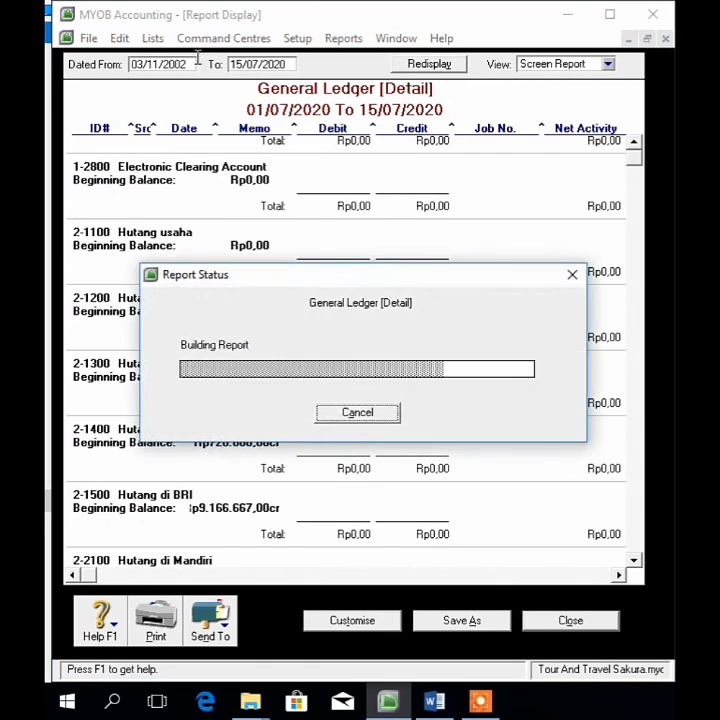
Step: Change the To date to 31/12/2002 and scroll through the rebuilt ledger
{"action": "left_click", "coordinate": [244, 64]}
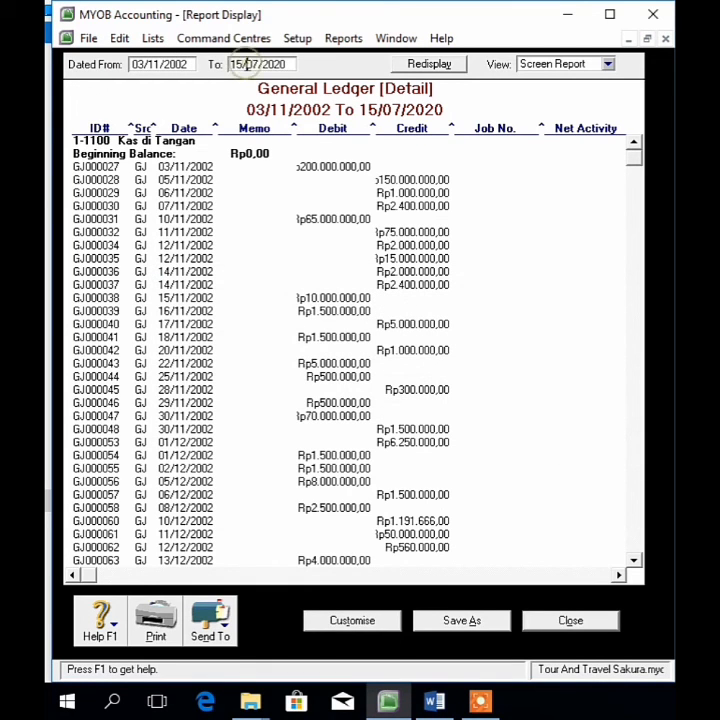
{"action": "key", "text": "BackSpace"}
{"action": "key", "text": "BackSpace"}
{"action": "key", "text": "BackSpace"}
{"action": "type", "text": "31/"}
{"action": "left_click", "coordinate": [258, 66]}
{"action": "key", "text": "BackSpace"}
{"action": "key", "text": "BackSpace"}
{"action": "type", "text": "1"}
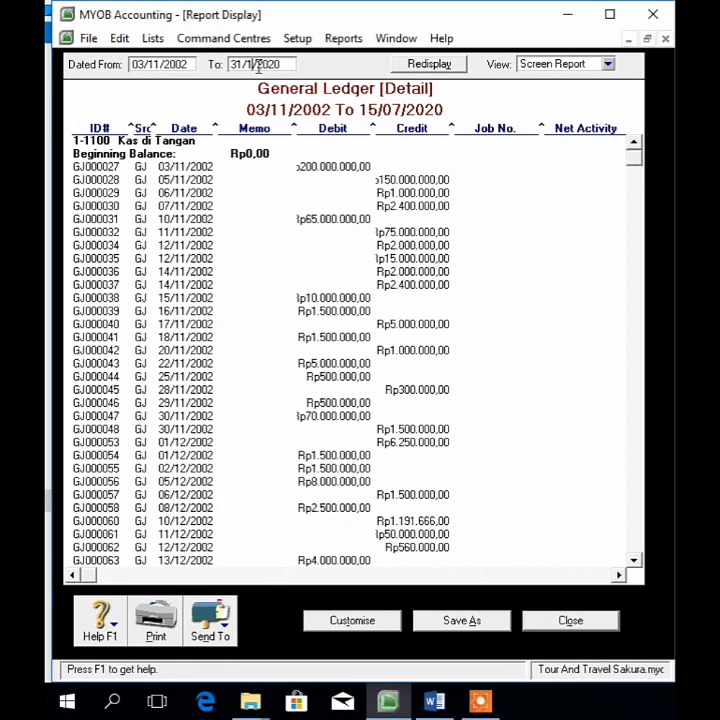
{"action": "type", "text": "2"}
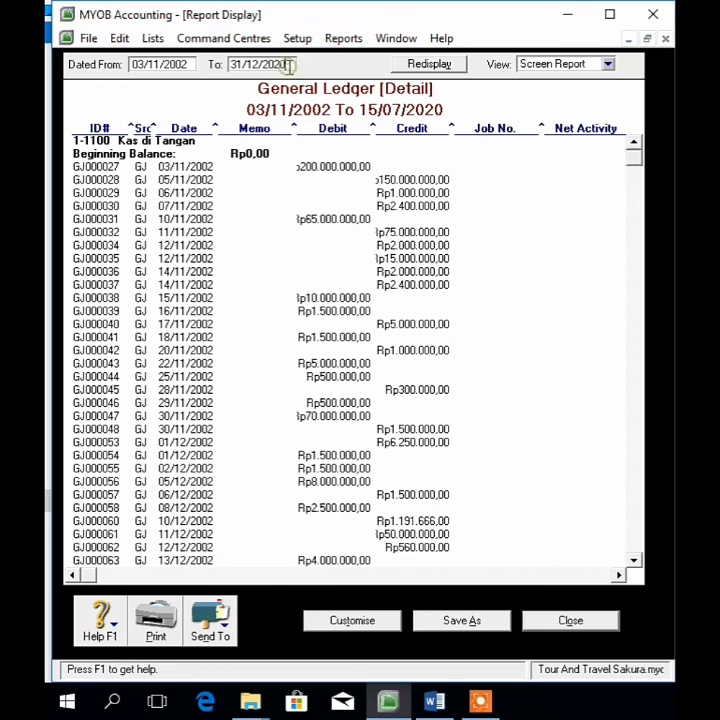
{"action": "key", "text": "BackSpace"}
{"action": "key", "text": "BackSpace"}
{"action": "type", "text": "02"}
{"action": "key", "text": "Tab"}
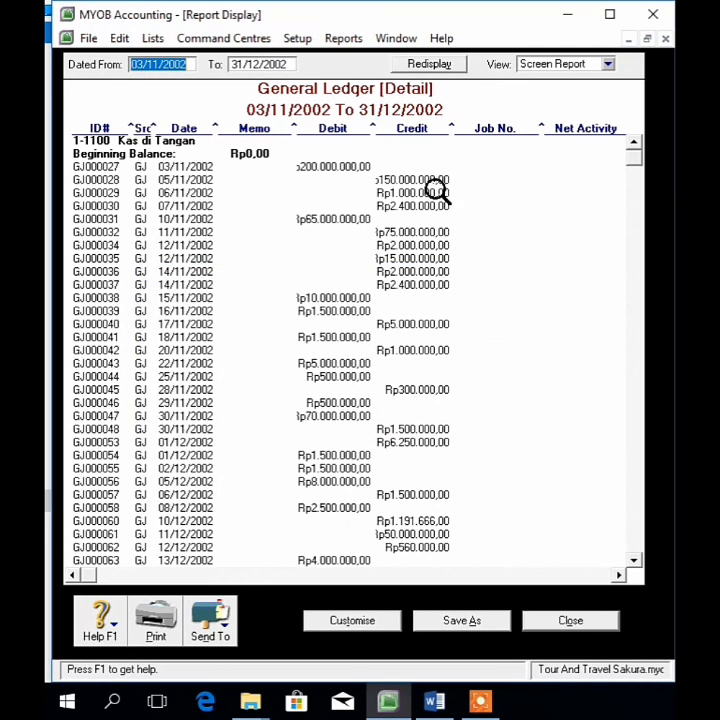
{"action": "left_click_drag", "start_coordinate": [632, 163], "coordinate": [640, 546]}
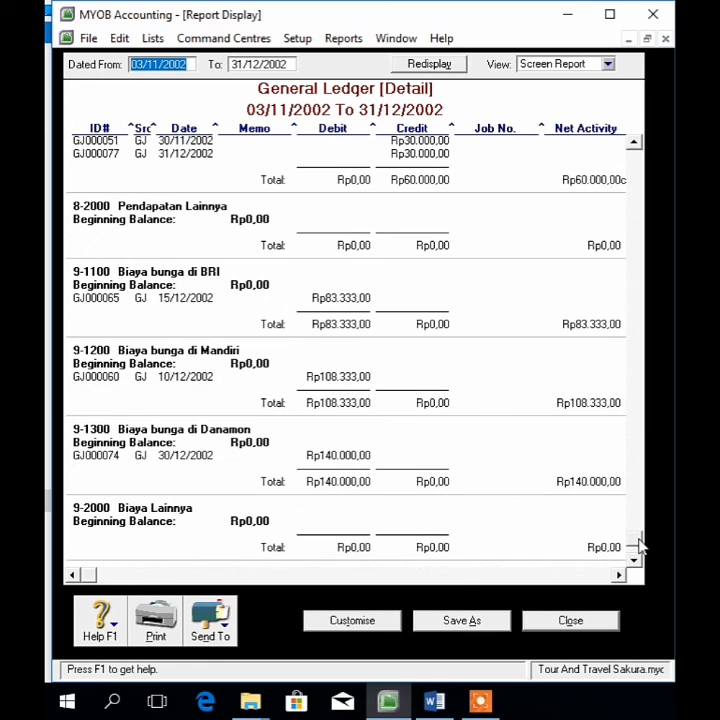
Step: Close the ledger, then display and review the Trial Balance for December 2002
{"action": "left_click", "coordinate": [575, 621]}
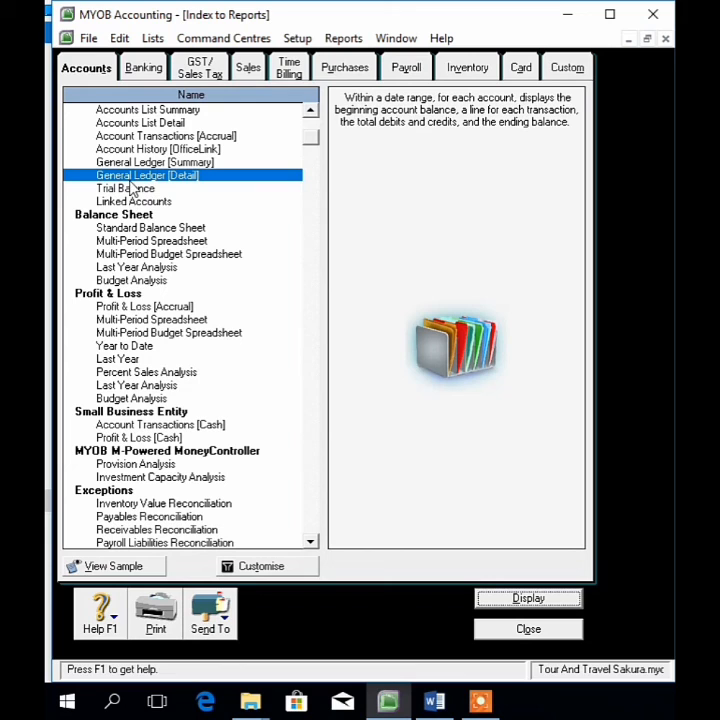
{"action": "left_click", "coordinate": [130, 190]}
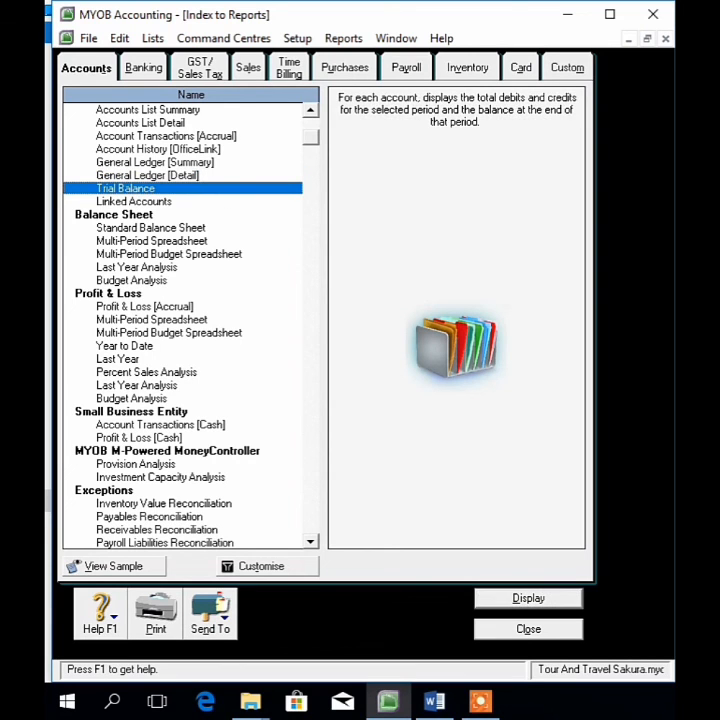
{"action": "left_click", "coordinate": [529, 599]}
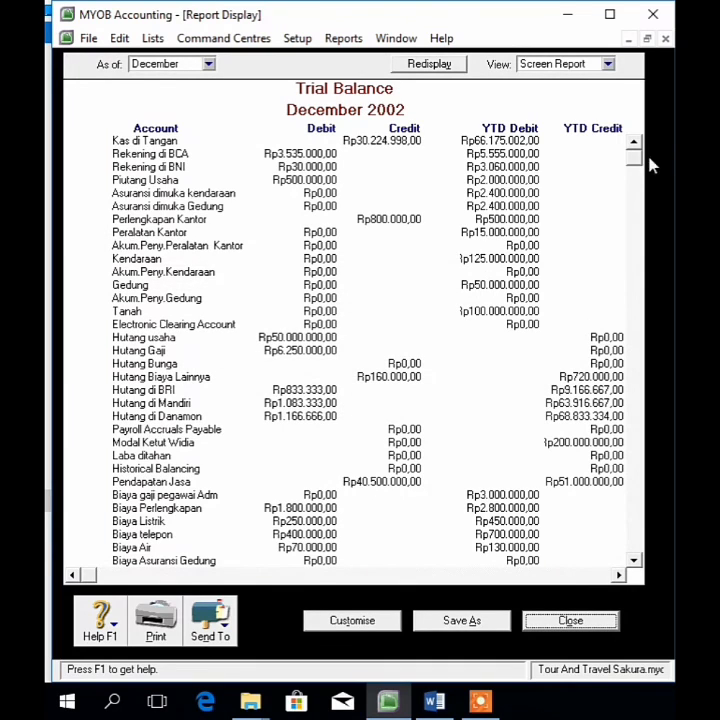
{"action": "left_click_drag", "start_coordinate": [638, 161], "coordinate": [636, 545]}
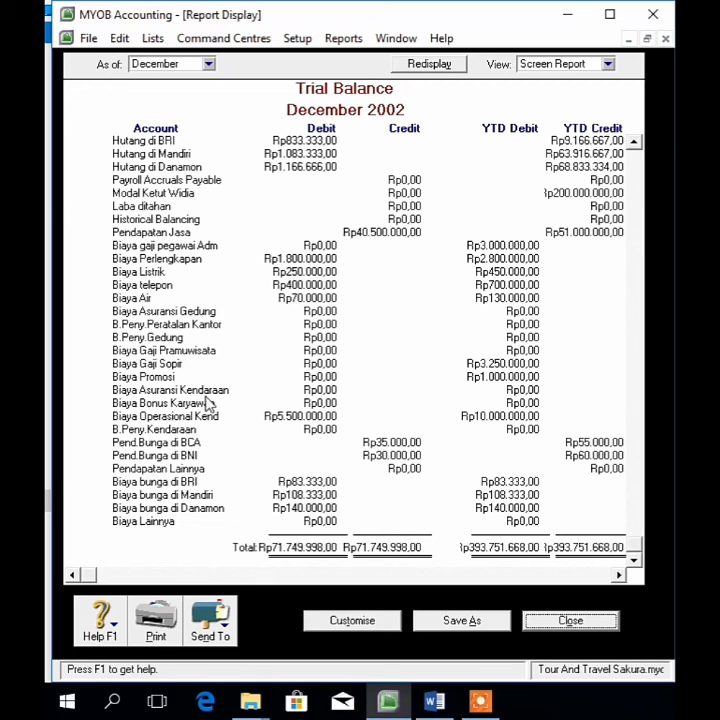
Step: Switch the Trial Balance to November 2002, review it, and close it
{"action": "left_click", "coordinate": [210, 65]}
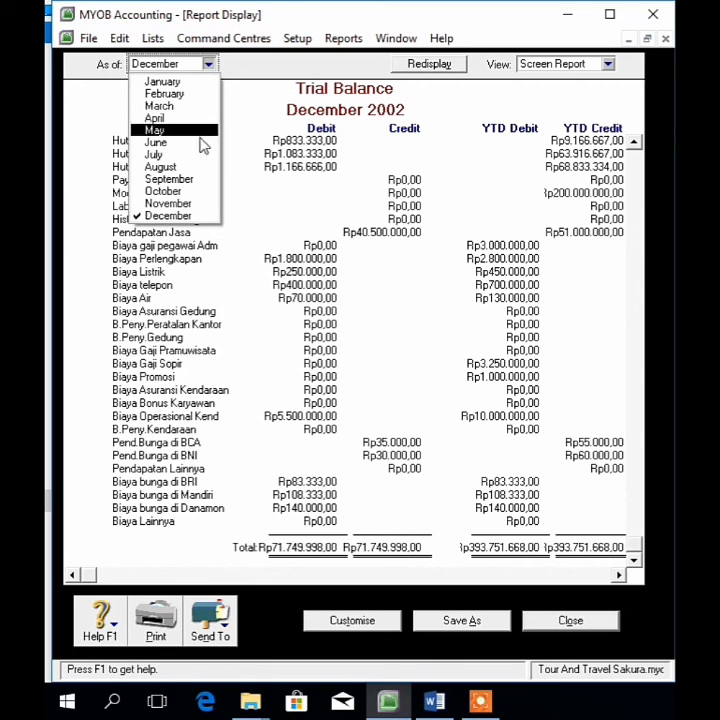
{"action": "left_click", "coordinate": [201, 214]}
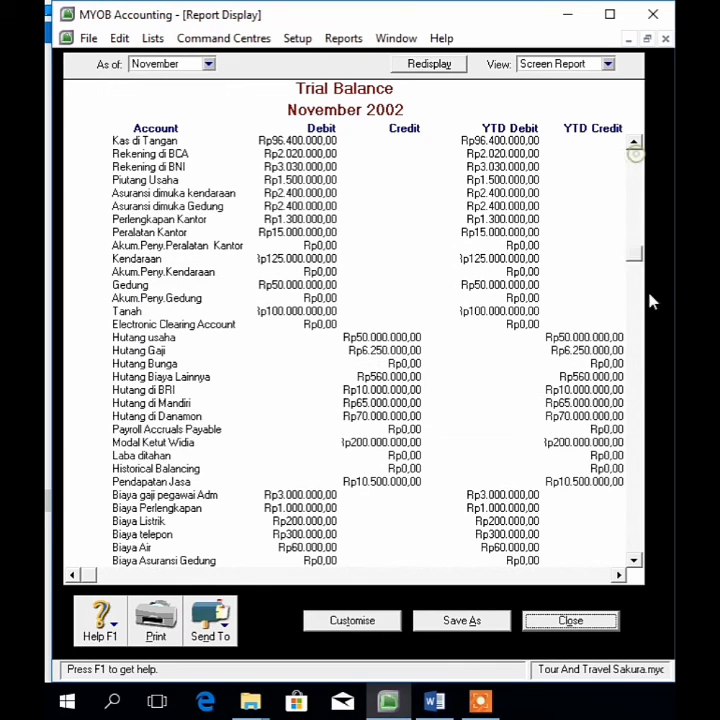
{"action": "scroll", "coordinate": [652, 566], "scroll_direction": "down", "scroll_amount": 7}
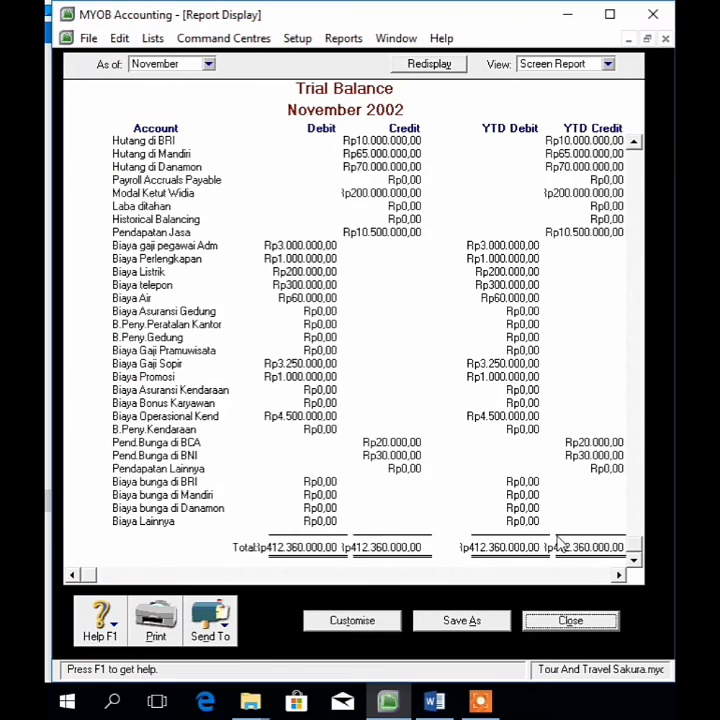
{"action": "left_click", "coordinate": [580, 624]}
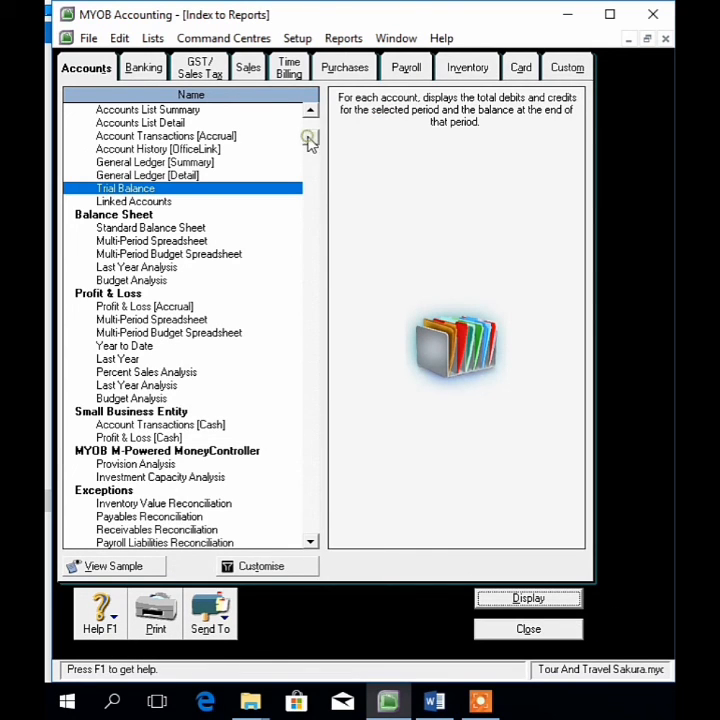
Step: Display the General Journal for 03/11/2002–31/12/2002, scroll through it, and close it
{"action": "left_click_drag", "start_coordinate": [310, 140], "coordinate": [333, 478]}
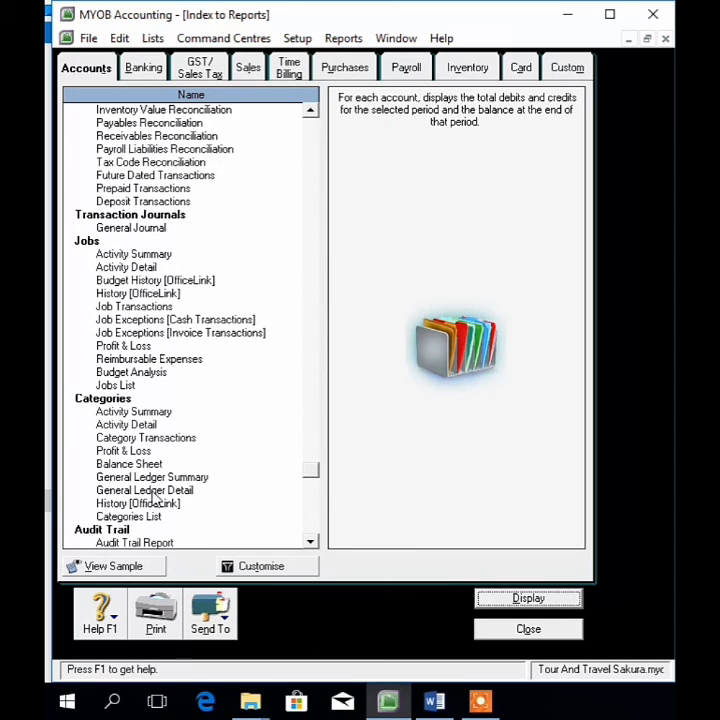
{"action": "left_click", "coordinate": [198, 228]}
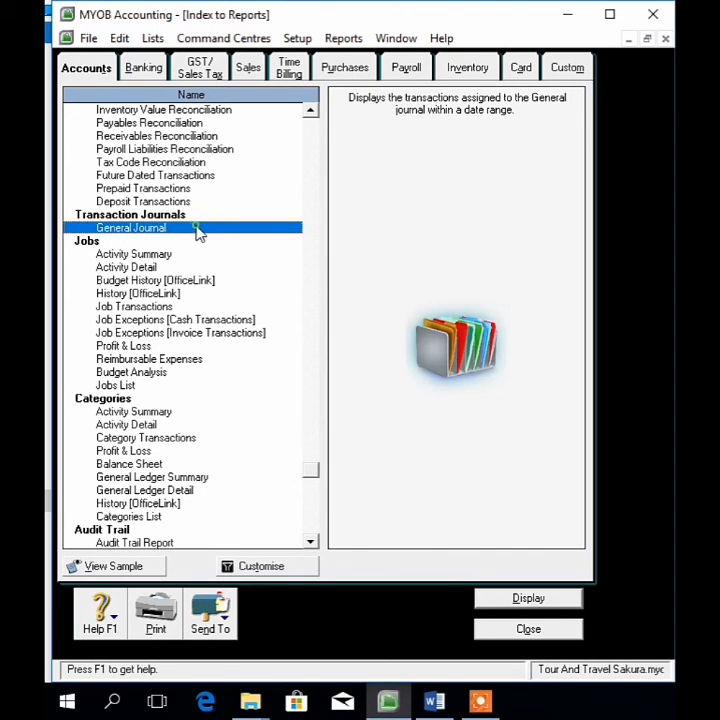
{"action": "left_click", "coordinate": [489, 597]}
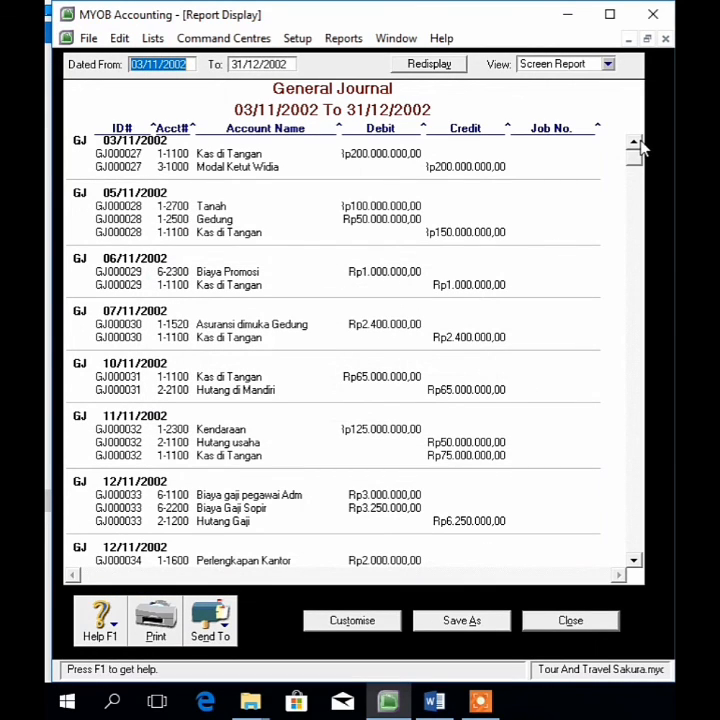
{"action": "left_click_drag", "start_coordinate": [640, 165], "coordinate": [640, 492]}
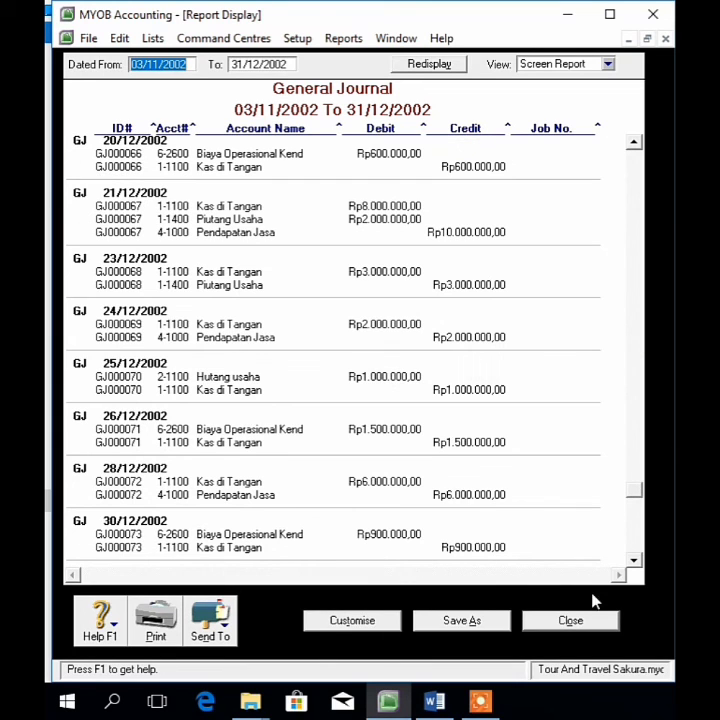
{"action": "left_click", "coordinate": [578, 618]}
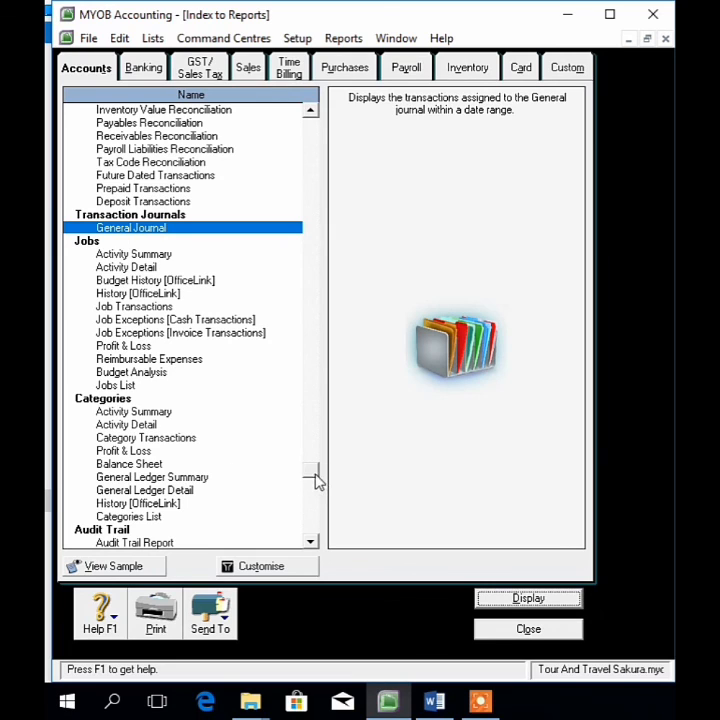
Step: Display the Profit & Loss [Accrual] report and scroll to its Rp29.453.334 net profit
{"action": "left_click_drag", "start_coordinate": [316, 481], "coordinate": [322, 553]}
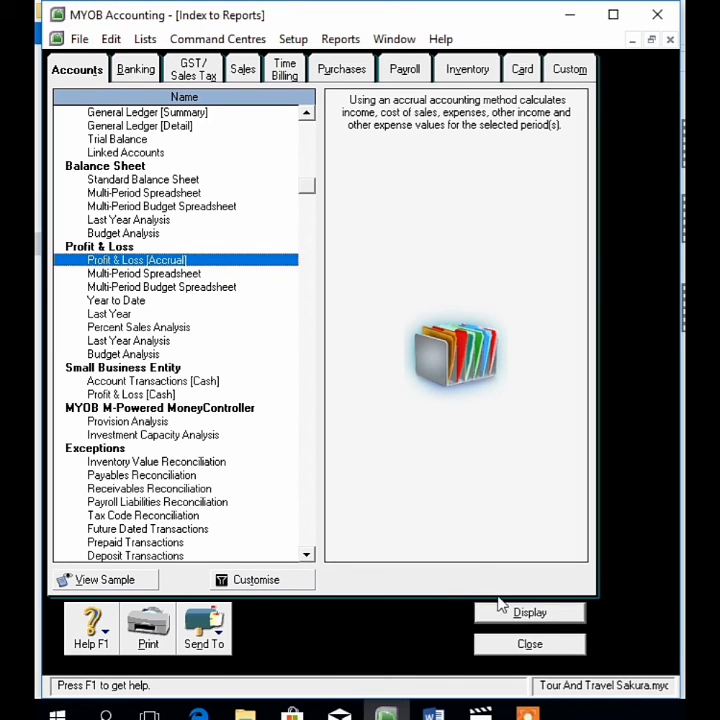
{"action": "left_click", "coordinate": [503, 608]}
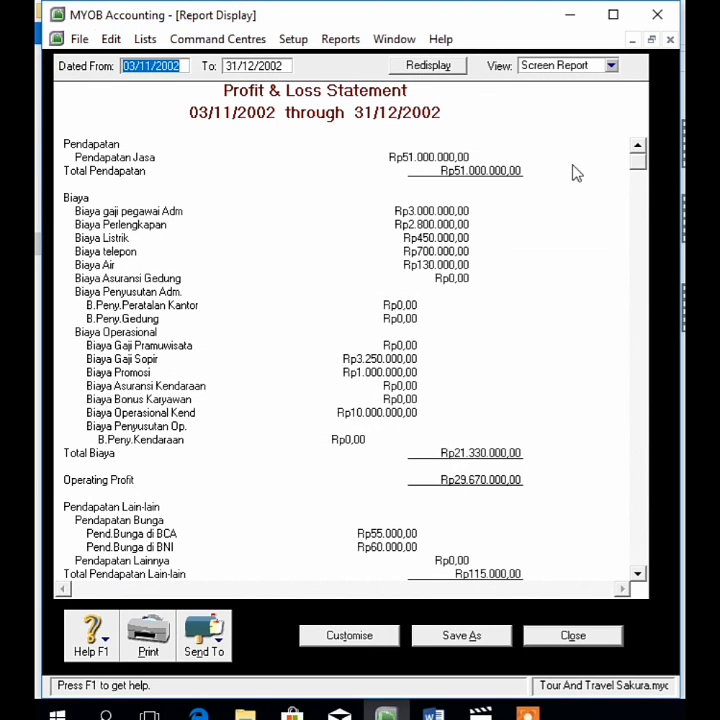
{"action": "left_click_drag", "start_coordinate": [633, 172], "coordinate": [660, 615]}
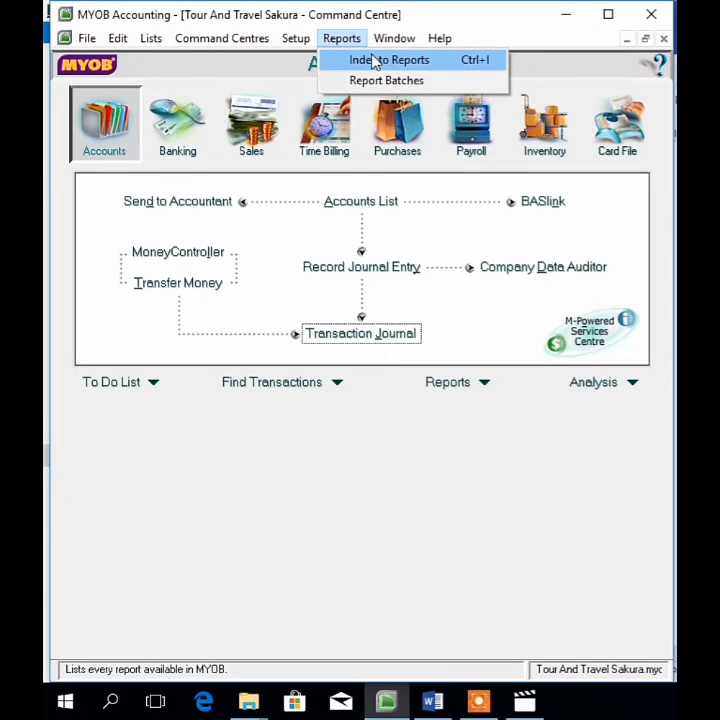
Step: Display the General Ledger [Detail] report with Dated From set to 03/11/2002
{"action": "left_click", "coordinate": [380, 60]}
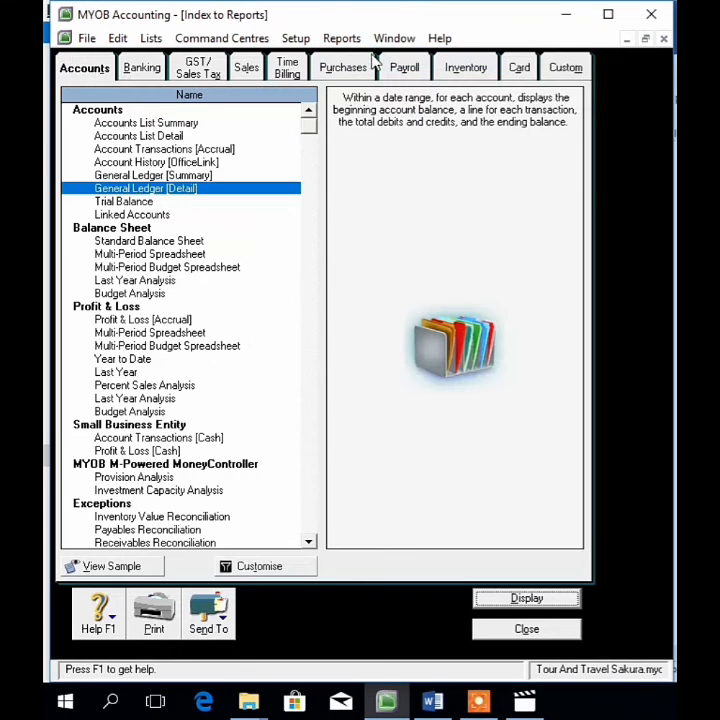
{"action": "double_click", "coordinate": [178, 192]}
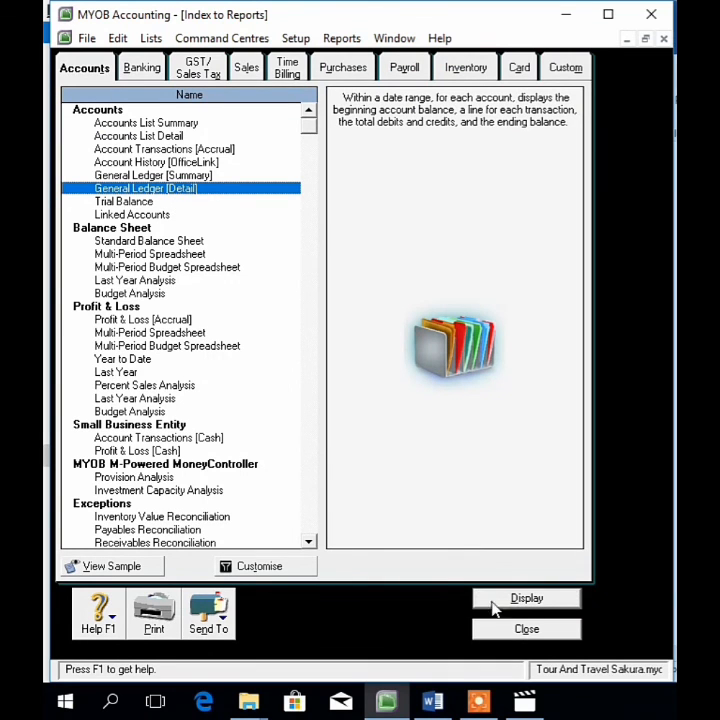
{"action": "left_click", "coordinate": [524, 598]}
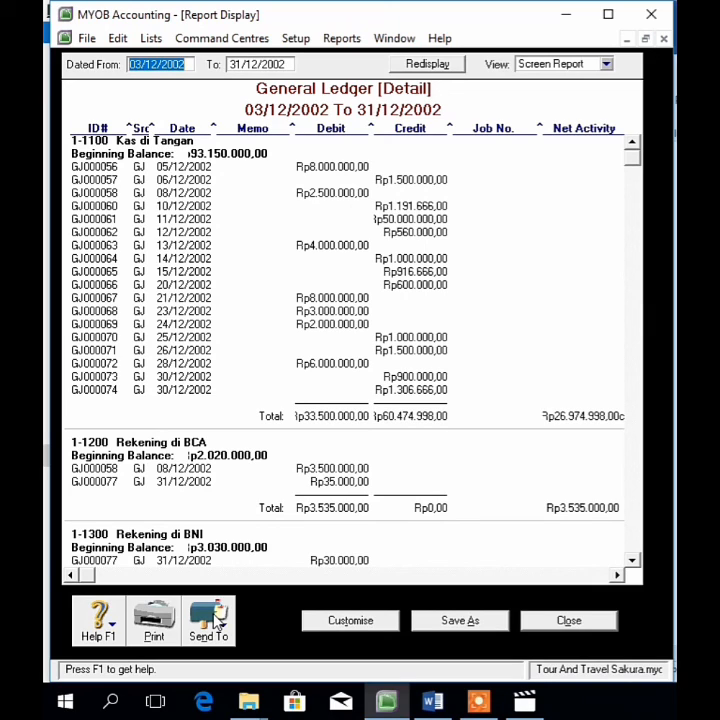
{"action": "left_click", "coordinate": [158, 65]}
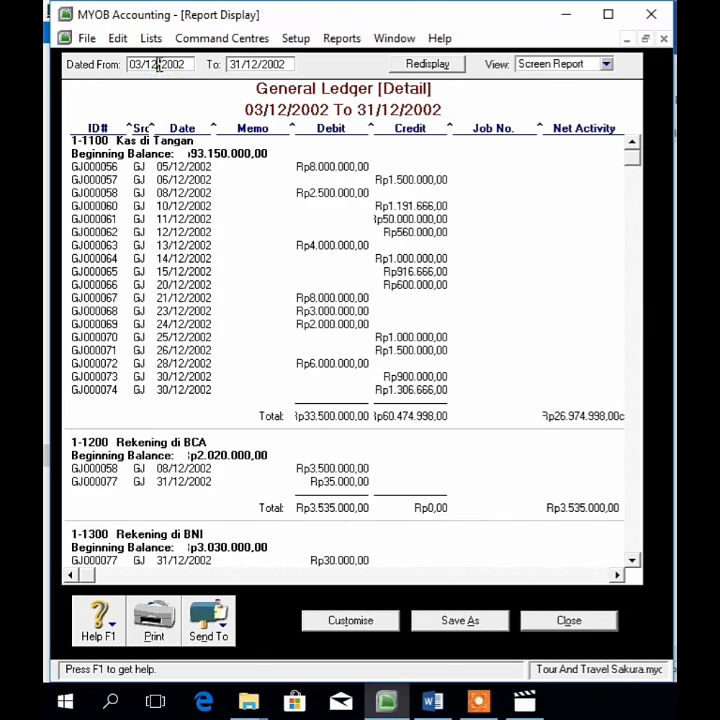
{"action": "type", "text": "1"}
{"action": "key", "text": "Tab"}
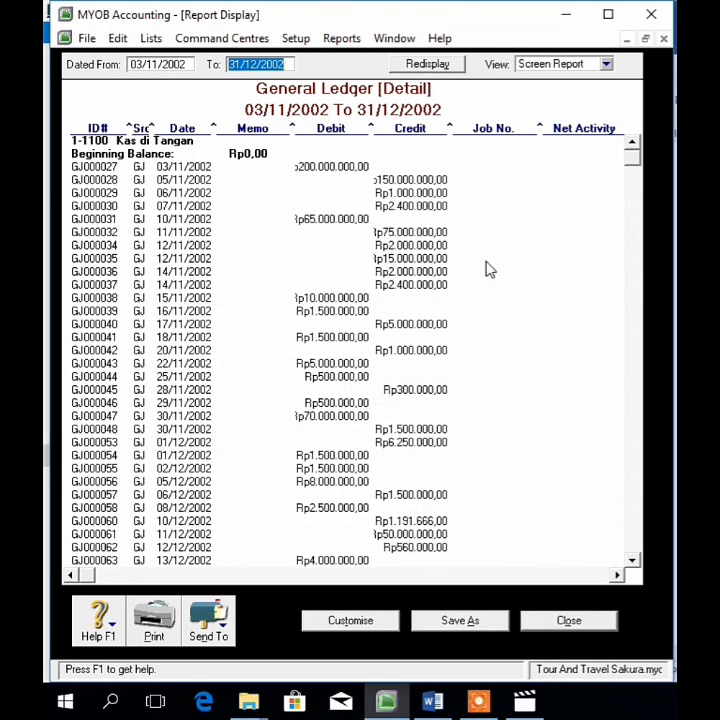
{"action": "left_click", "coordinate": [638, 183]}
{"action": "left_click", "coordinate": [638, 183]}
Step: Export the ledger as a PDF named General Ledger [Detail] into Downloads
{"action": "left_click", "coordinate": [206, 622]}
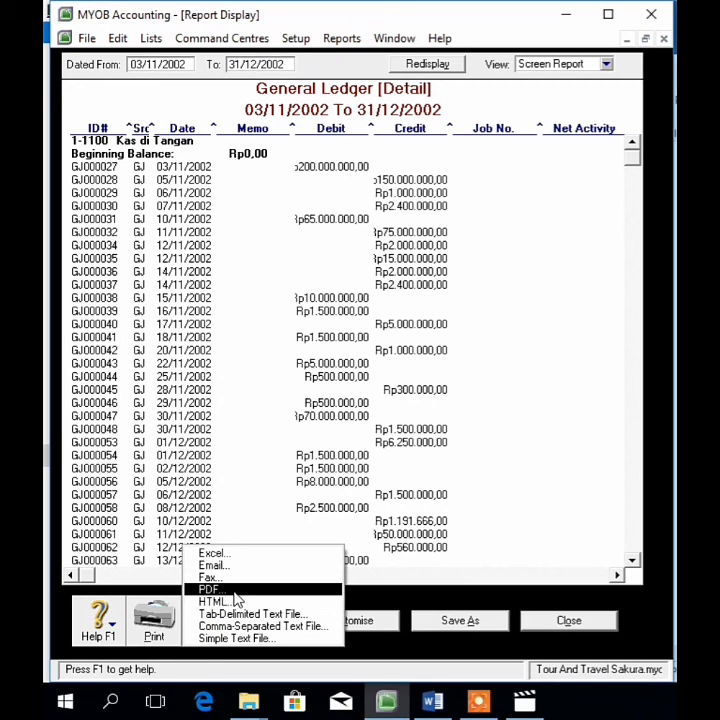
{"action": "left_click", "coordinate": [235, 592]}
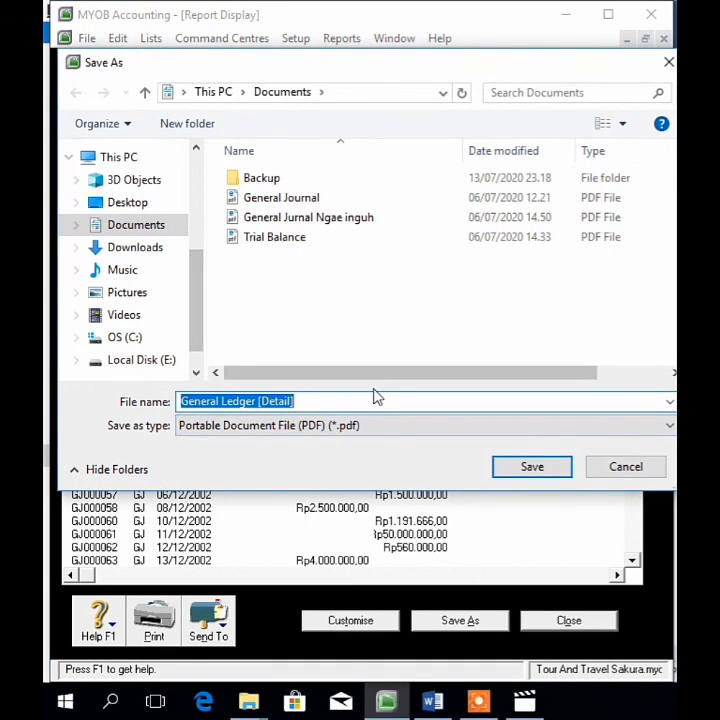
{"action": "left_click", "coordinate": [150, 250]}
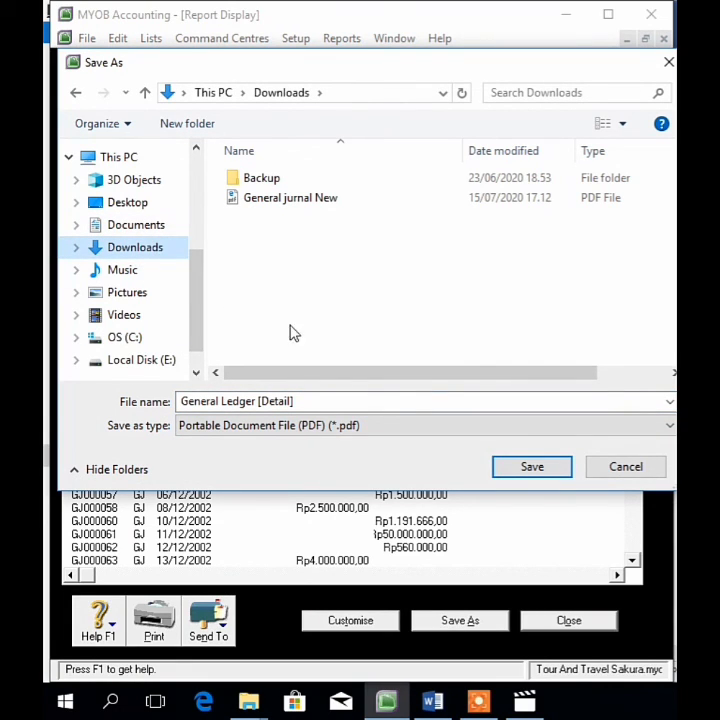
{"action": "left_click", "coordinate": [536, 470]}
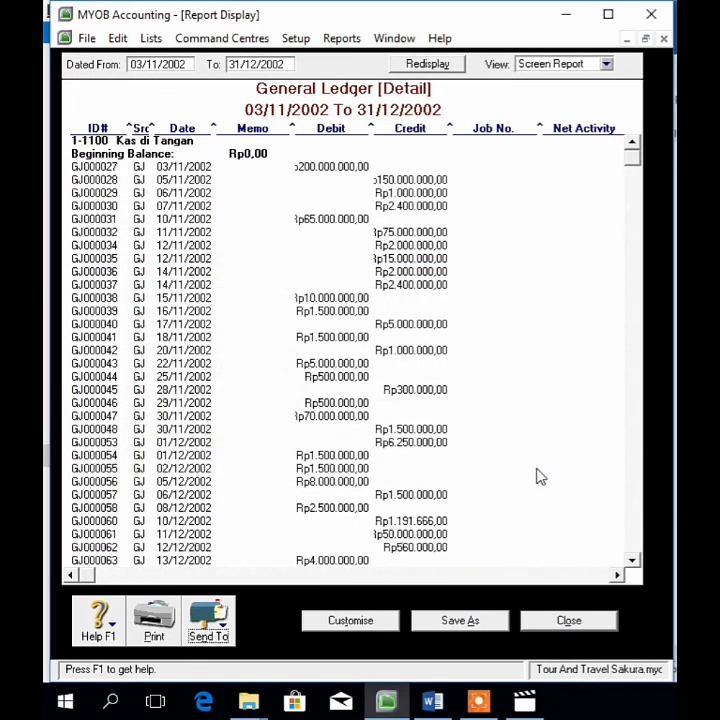
Step: Close the ledger and display the Trial Balance as of November 2002
{"action": "left_click", "coordinate": [569, 621]}
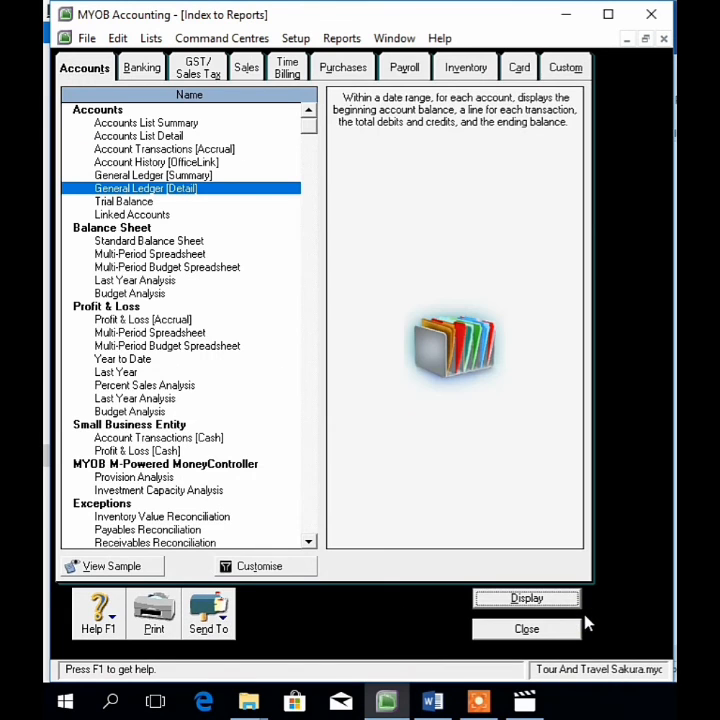
{"action": "left_click", "coordinate": [148, 202]}
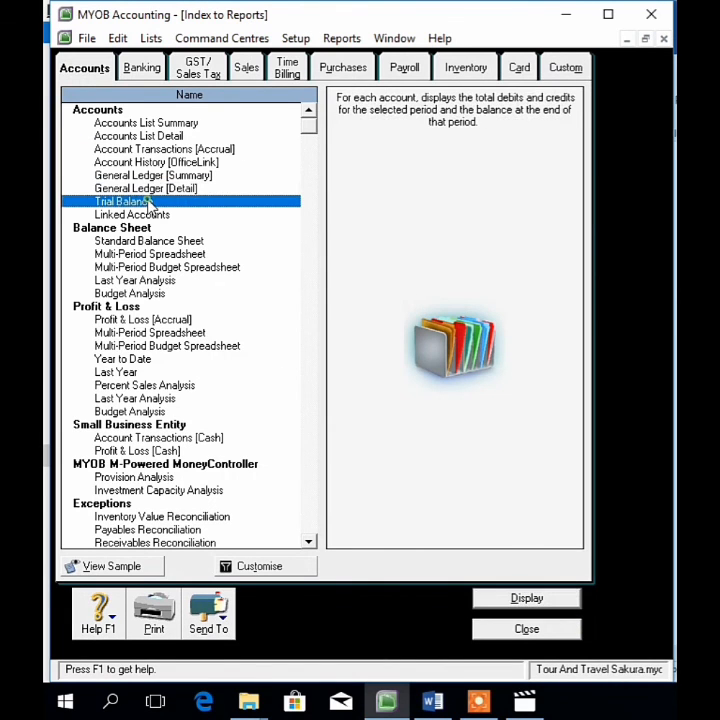
{"action": "left_click", "coordinate": [520, 600]}
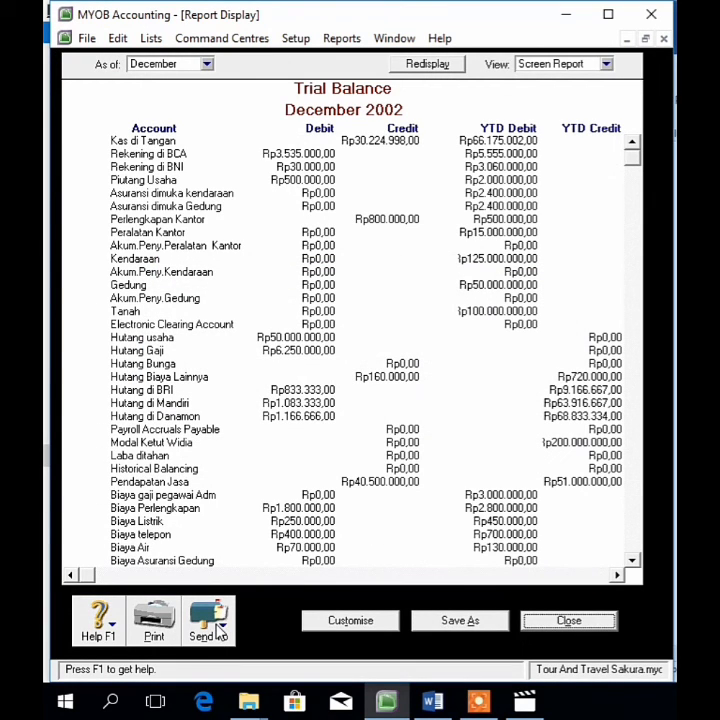
{"action": "left_click", "coordinate": [206, 64]}
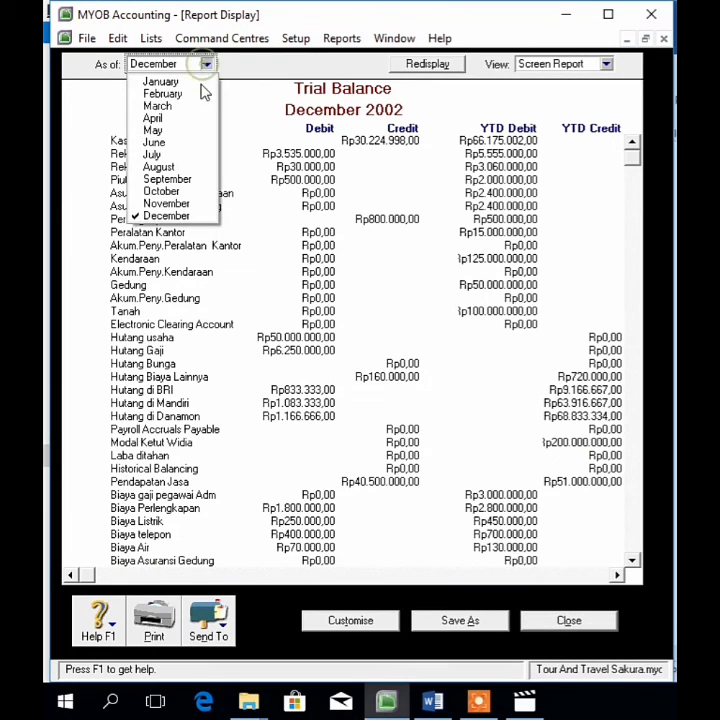
{"action": "left_click", "coordinate": [195, 204]}
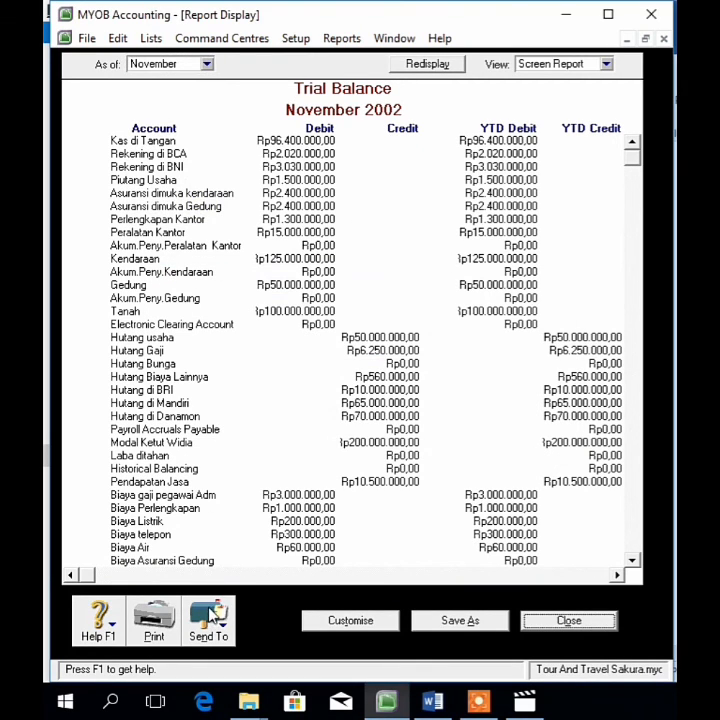
Step: Save the November Trial Balance as the PDF 'Trial Balance november' in Downloads
{"action": "left_click", "coordinate": [211, 612]}
{"action": "left_click", "coordinate": [211, 593]}
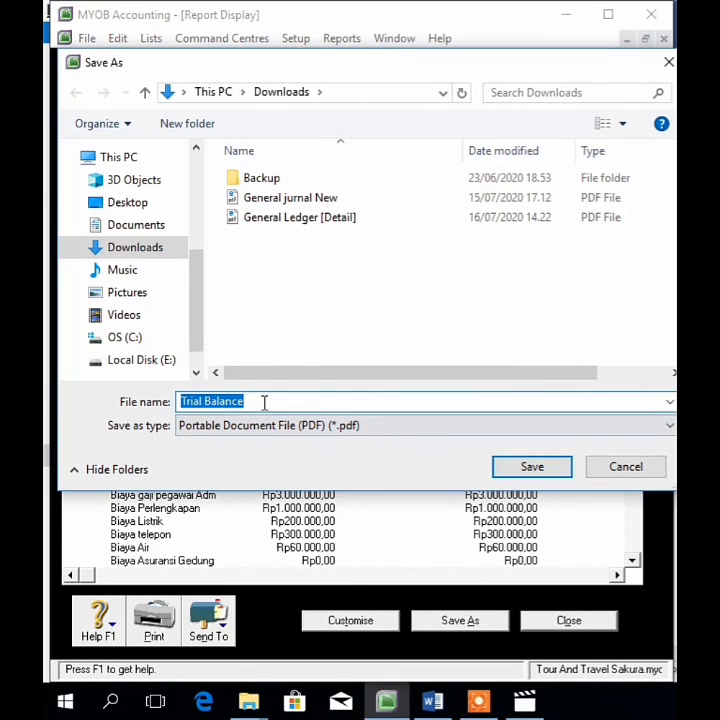
{"action": "left_click", "coordinate": [264, 404]}
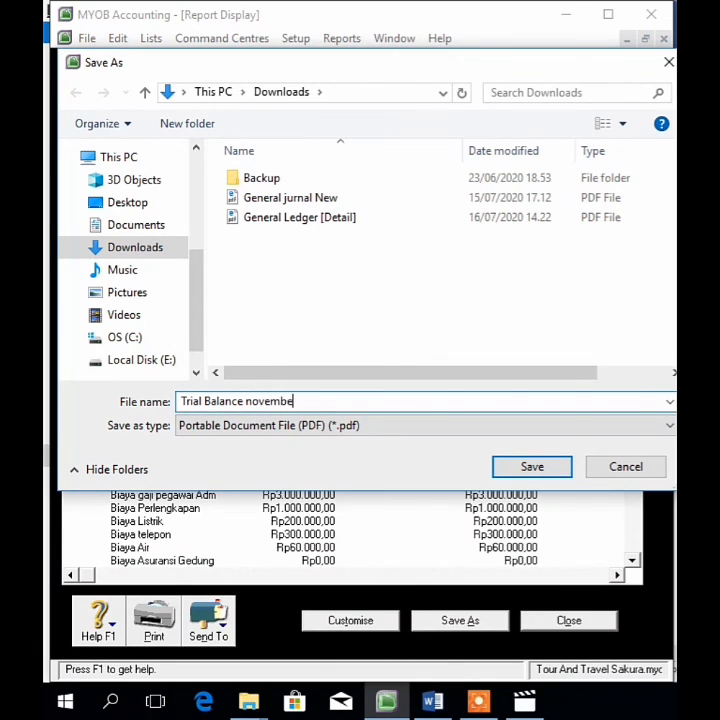
{"action": "left_click", "coordinate": [517, 465]}
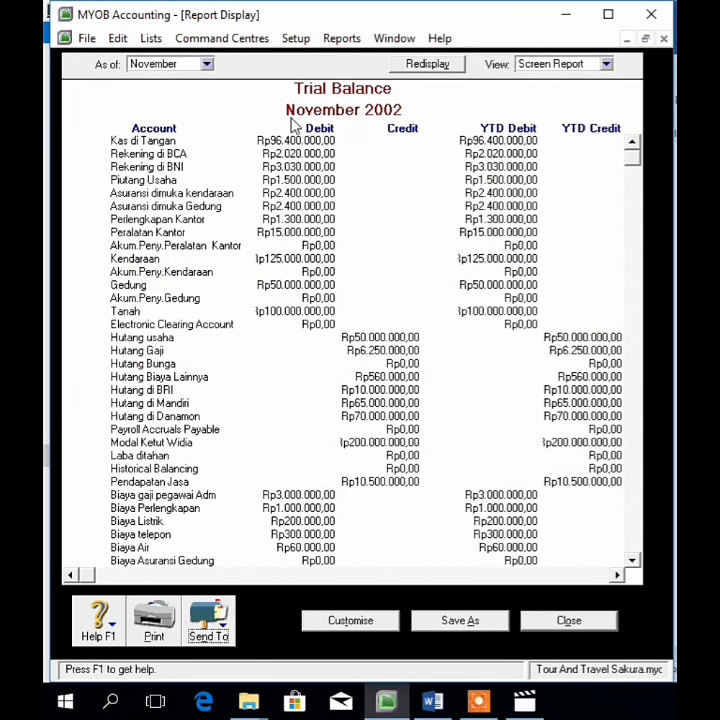
Step: Show the Trial Balance as of December 2002 and send it to PDF
{"action": "left_click", "coordinate": [207, 64]}
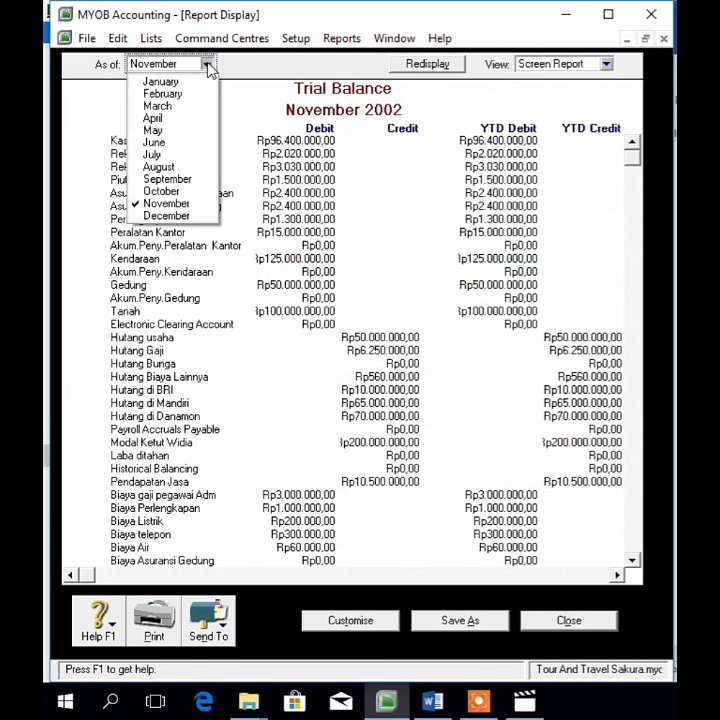
{"action": "left_click", "coordinate": [200, 204]}
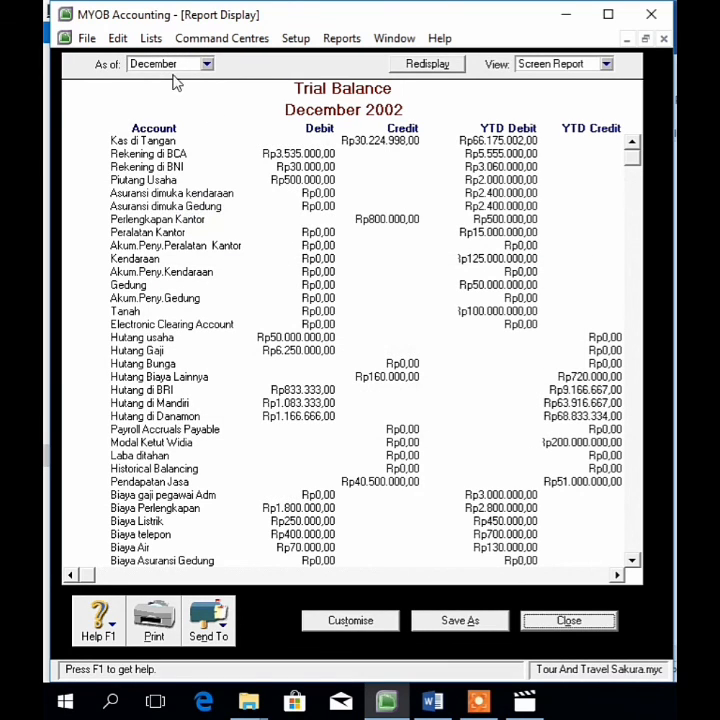
{"action": "left_click", "coordinate": [224, 631]}
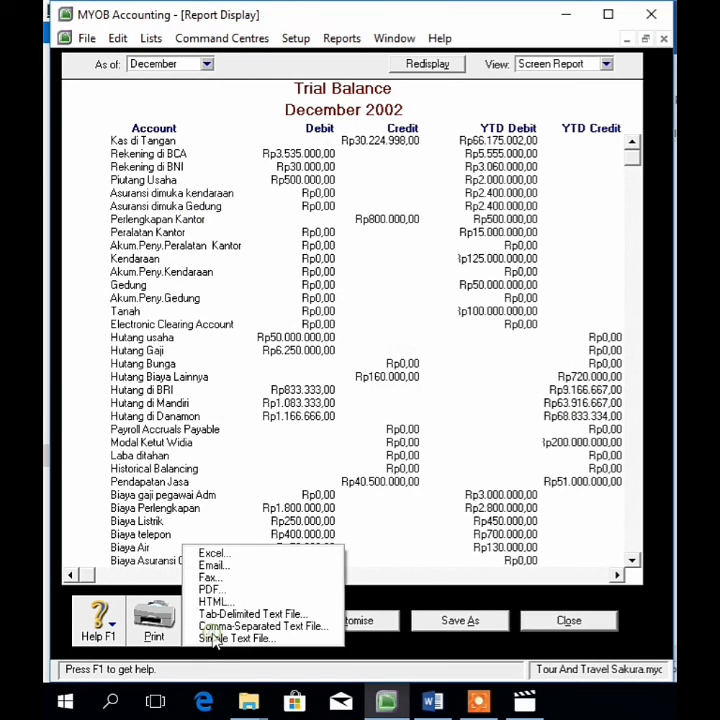
{"action": "left_click", "coordinate": [238, 594]}
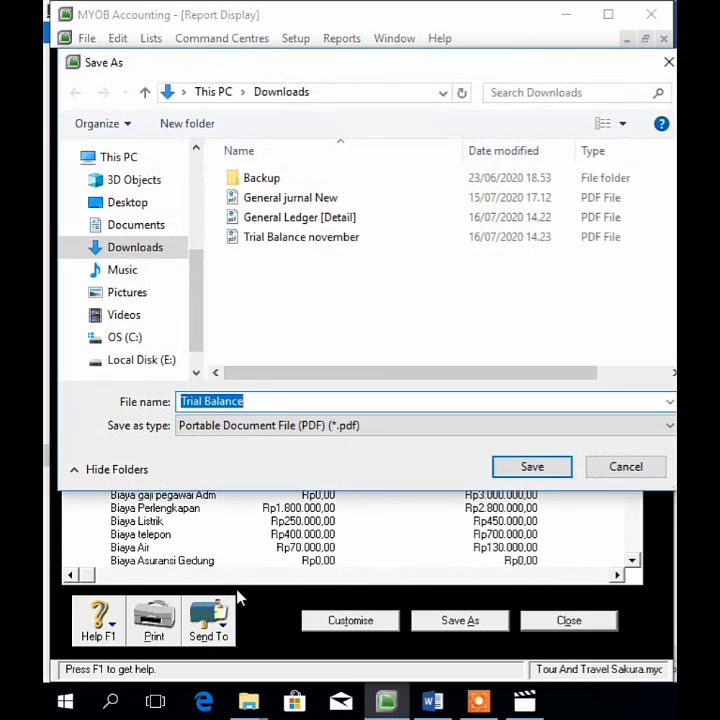
Step: Save the PDF as 'Trial Balance desember' in Downloads and close the report
{"action": "left_click", "coordinate": [268, 401]}
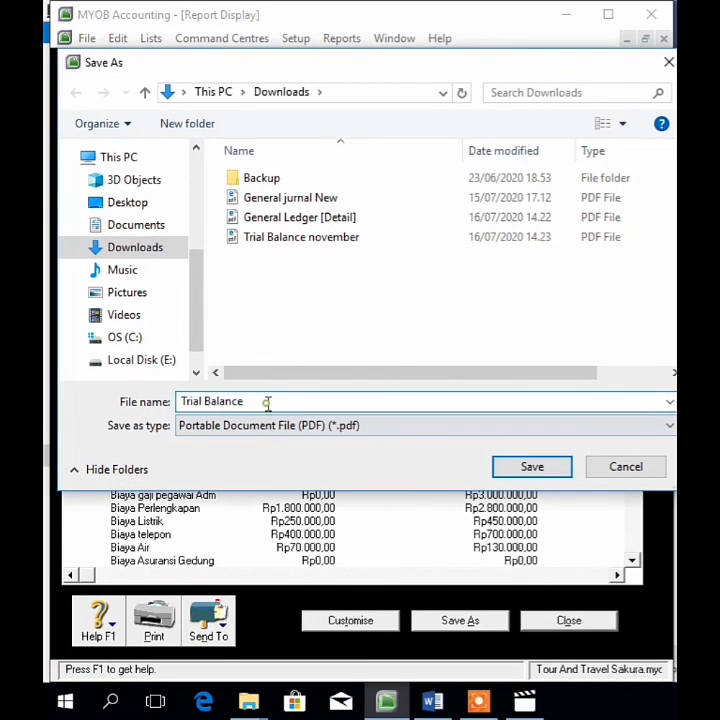
{"action": "type", "text": "desember"}
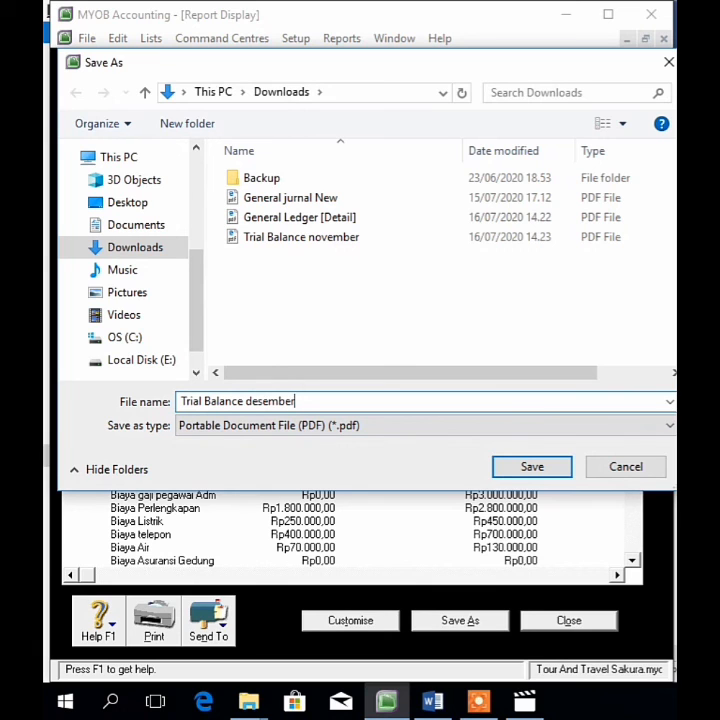
{"action": "left_click", "coordinate": [551, 468]}
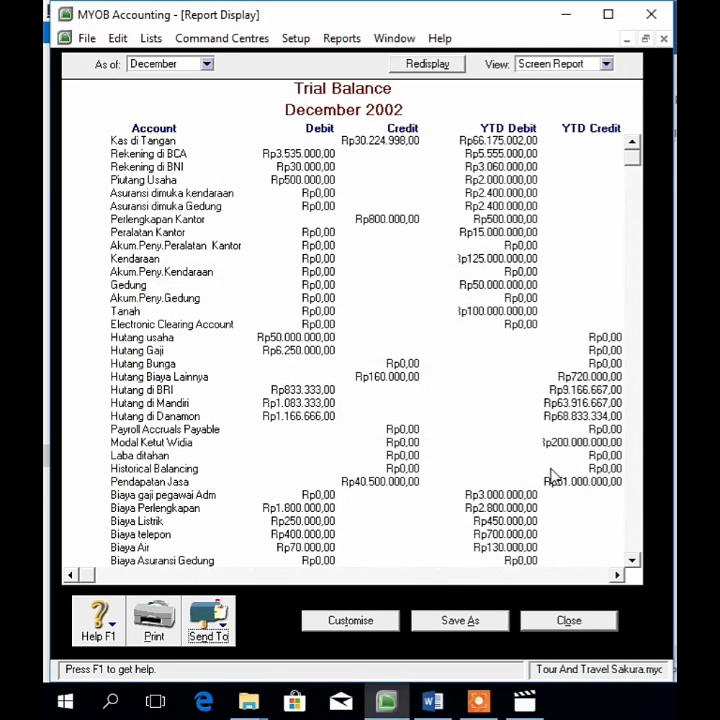
{"action": "left_click", "coordinate": [566, 620]}
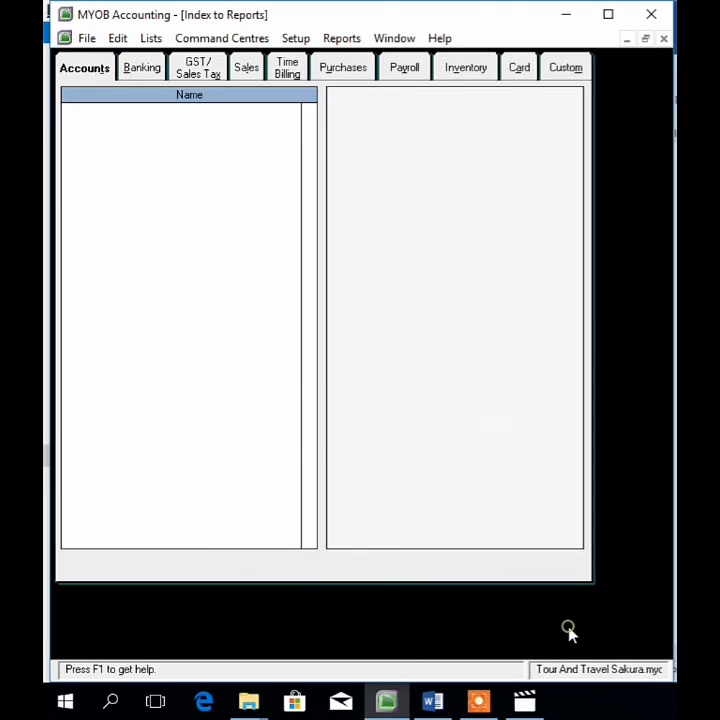
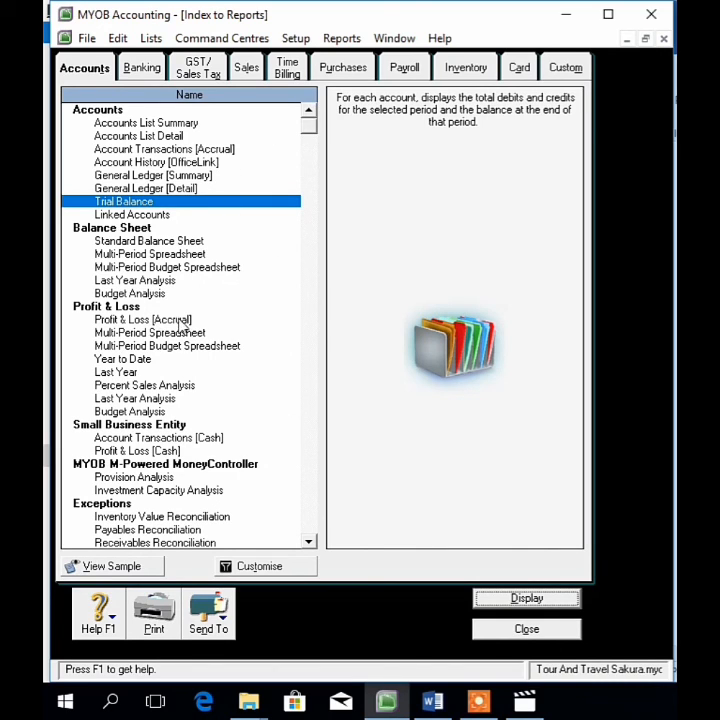
Step: Select the Profit & Loss [Accrual] report, start a PDF export, then cancel the Save As dialog
{"action": "left_click_drag", "start_coordinate": [307, 138], "coordinate": [309, 252]}
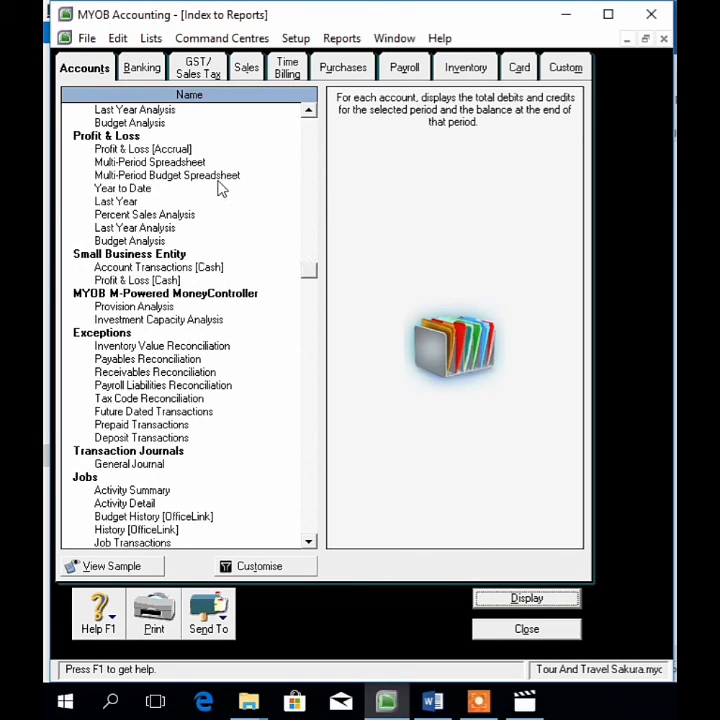
{"action": "left_click", "coordinate": [163, 149]}
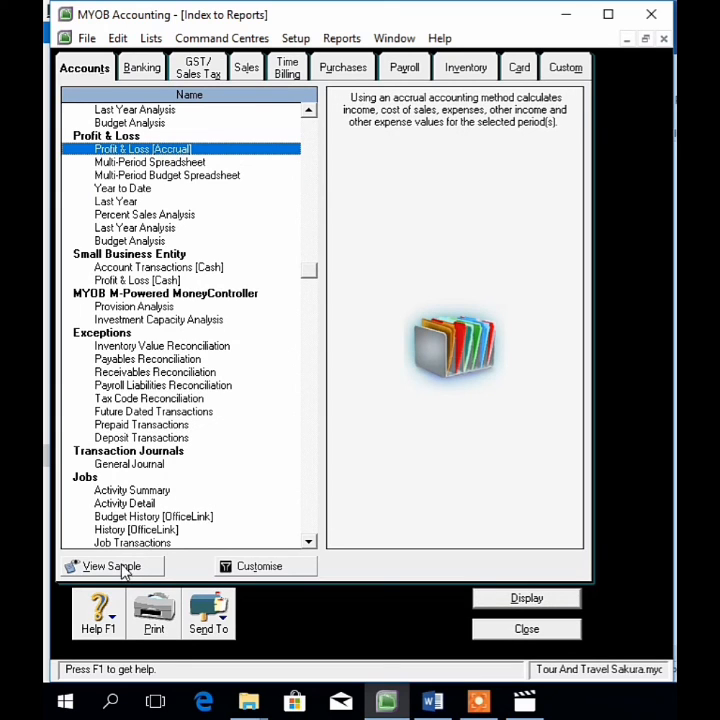
{"action": "left_click", "coordinate": [211, 620]}
{"action": "left_click", "coordinate": [215, 583]}
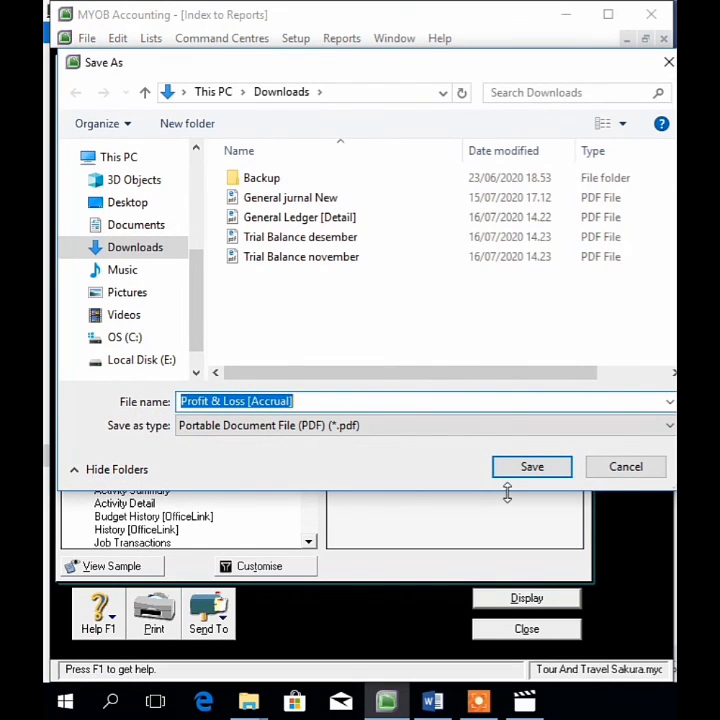
{"action": "left_click", "coordinate": [668, 62]}
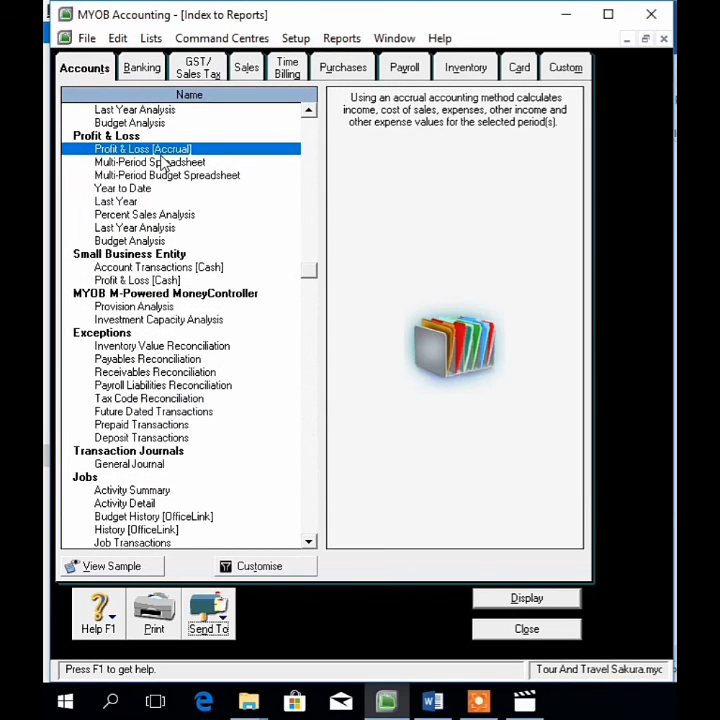
Step: Display the Profit & Loss report dated from 03/11/2002 to 31/12/2002
{"action": "left_click", "coordinate": [530, 598]}
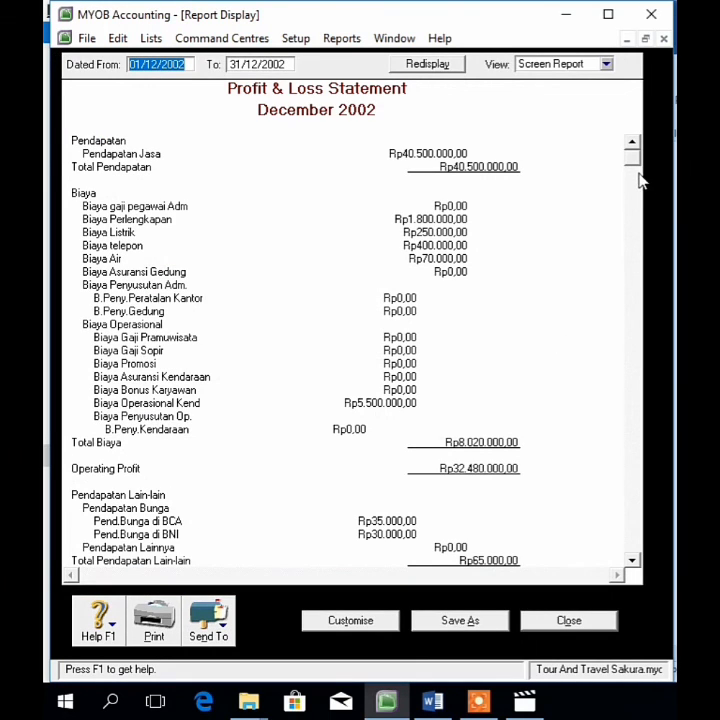
{"action": "left_click", "coordinate": [133, 63]}
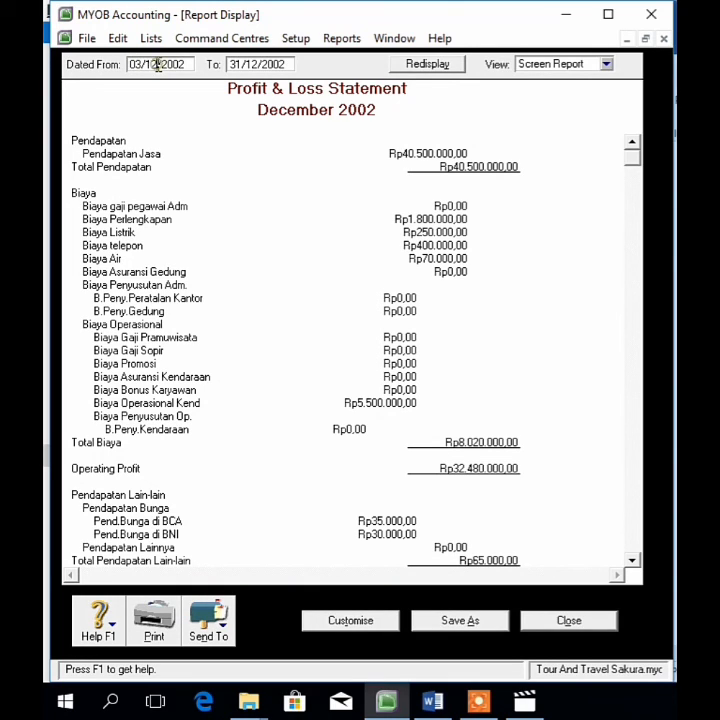
{"action": "key", "text": "BackSpace"}
{"action": "type", "text": "1"}
{"action": "key", "text": "Tab"}
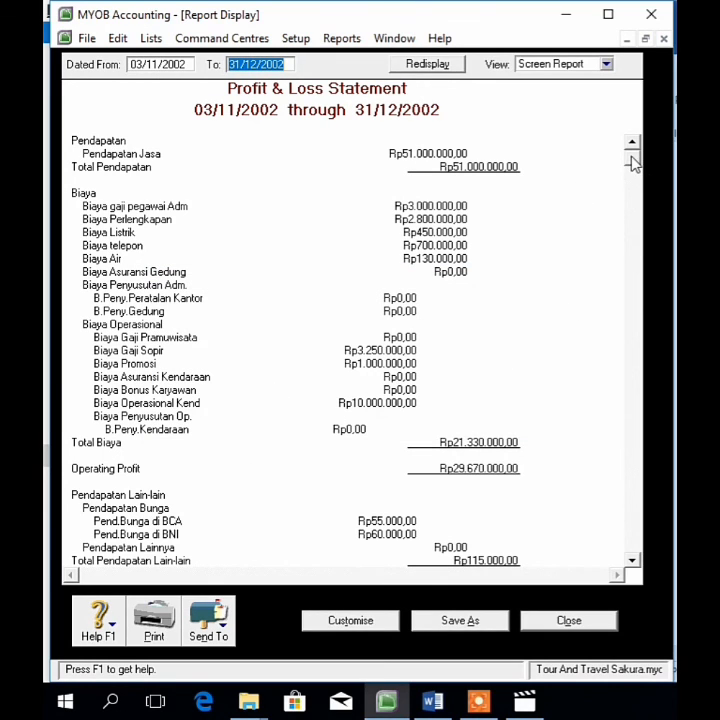
Step: Export the Profit & Loss Statement as a PDF saved in Downloads
{"action": "left_click_drag", "start_coordinate": [634, 163], "coordinate": [641, 379]}
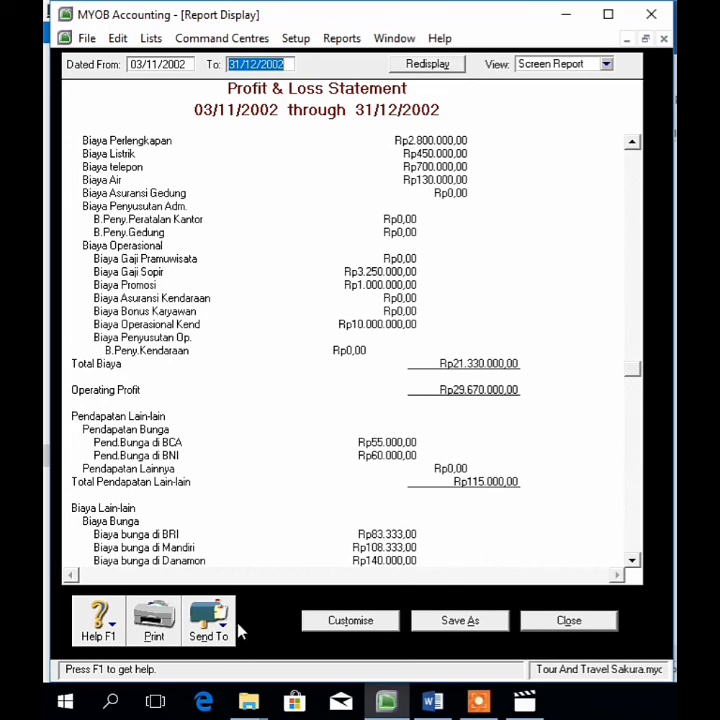
{"action": "left_click", "coordinate": [210, 618]}
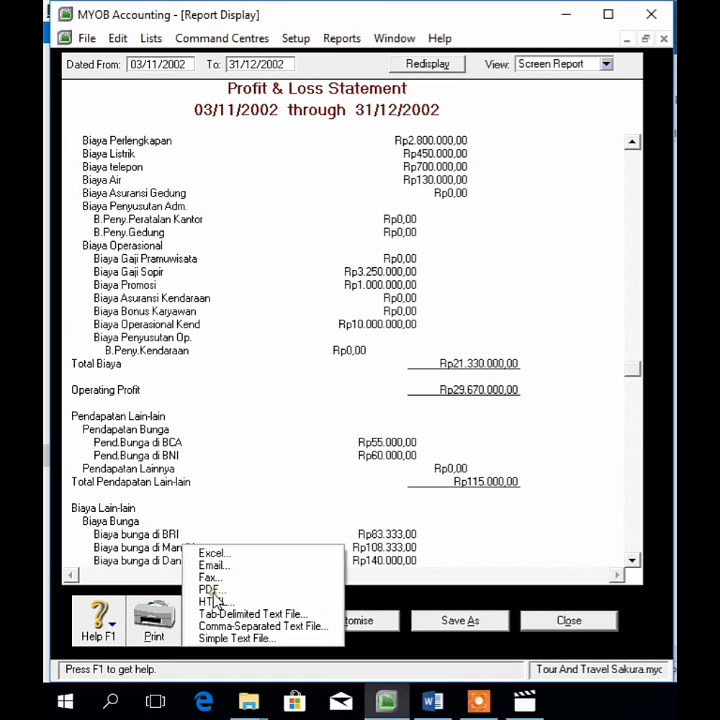
{"action": "left_click", "coordinate": [211, 589]}
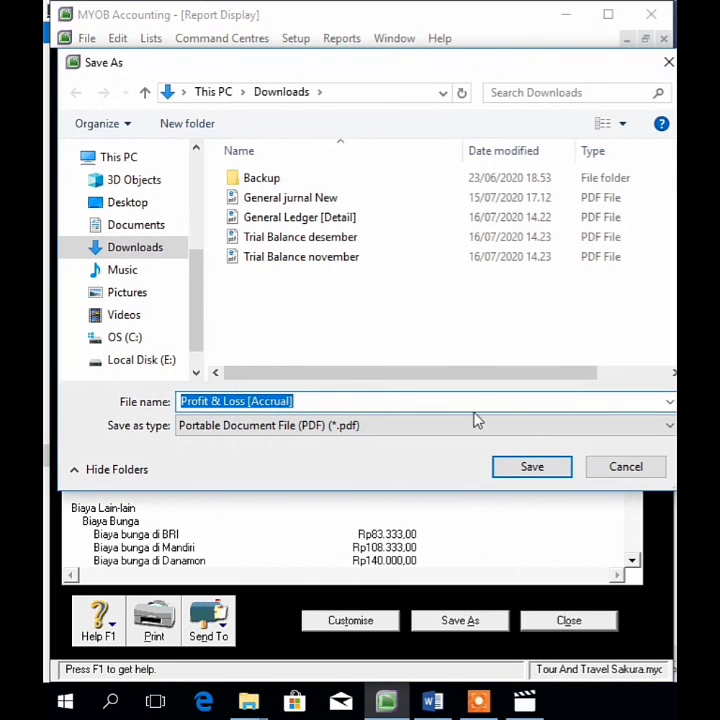
{"action": "left_click", "coordinate": [548, 466]}
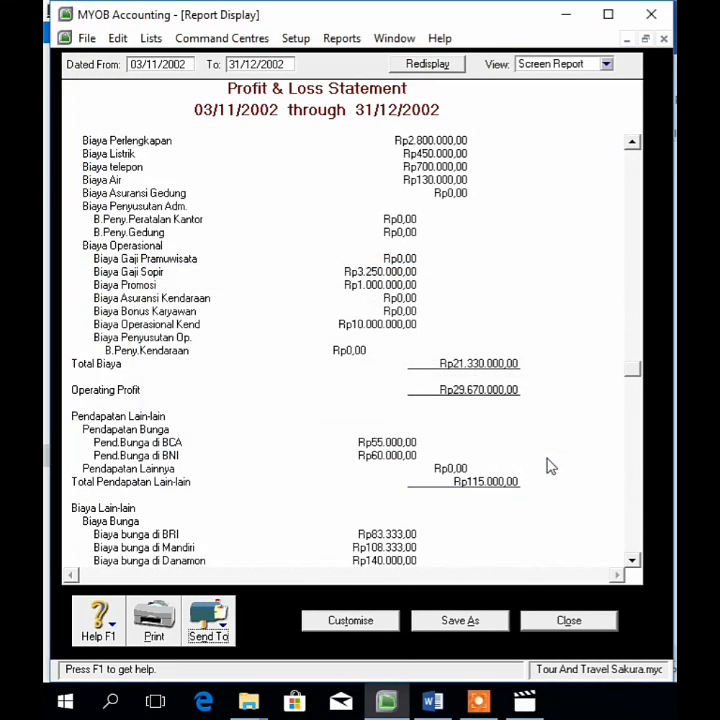
Step: Close the Profit & Loss report and display the General Journal under Transaction Journals
{"action": "left_click", "coordinate": [569, 621]}
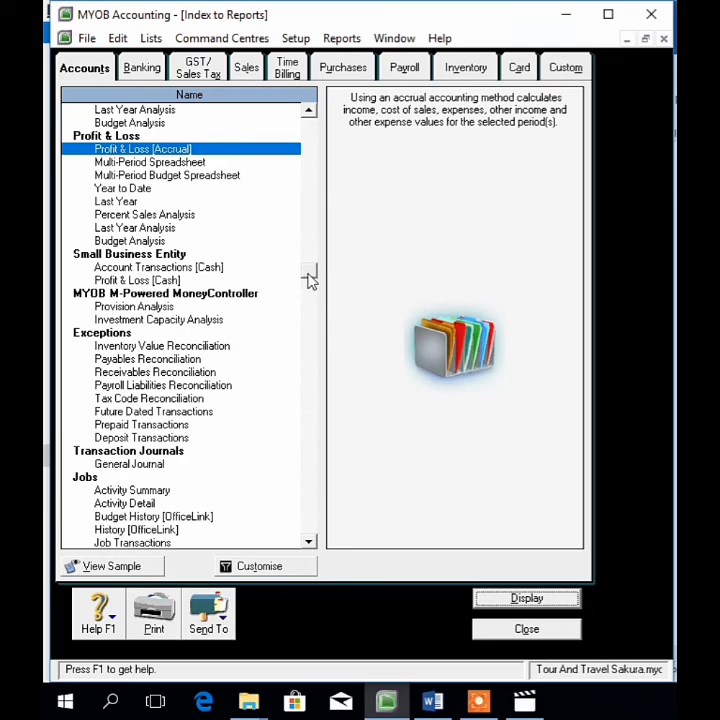
{"action": "left_click_drag", "start_coordinate": [310, 289], "coordinate": [310, 329]}
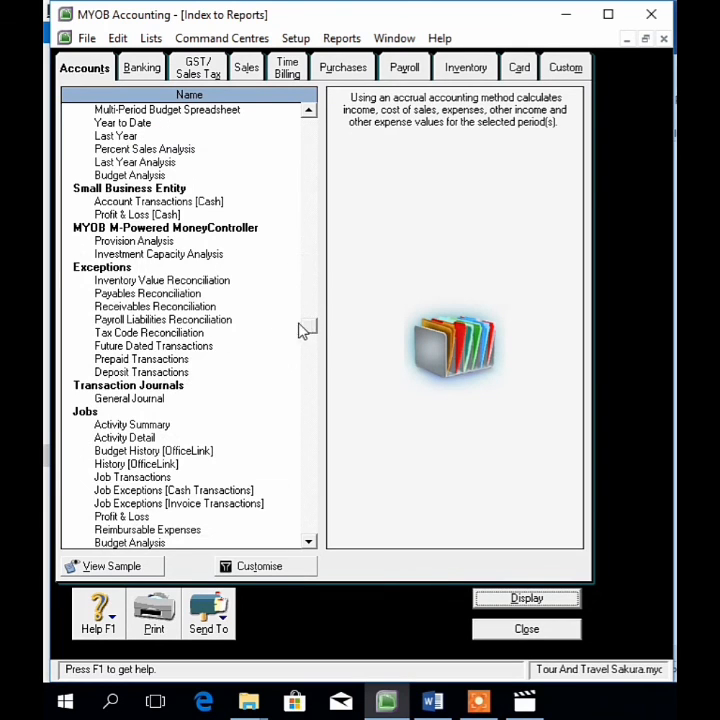
{"action": "left_click", "coordinate": [150, 400]}
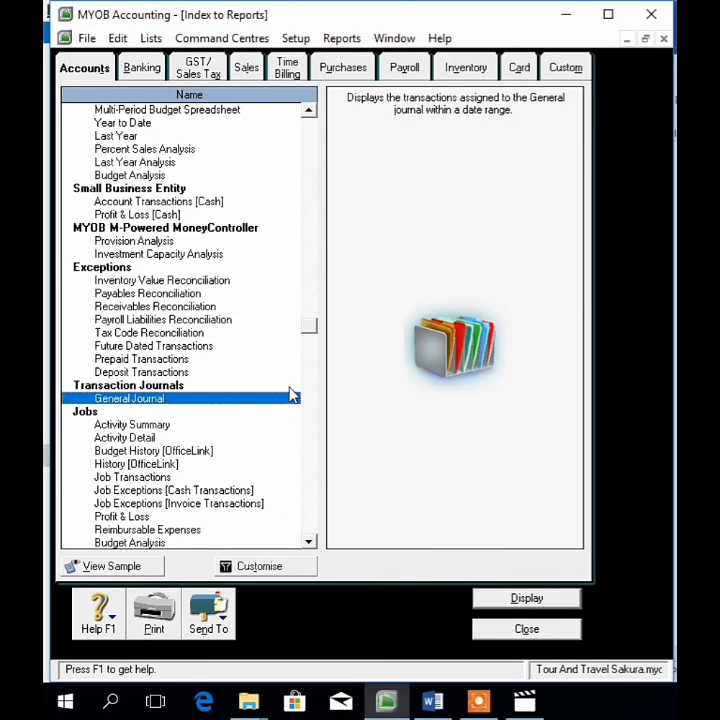
{"action": "left_click_drag", "start_coordinate": [309, 324], "coordinate": [310, 260]}
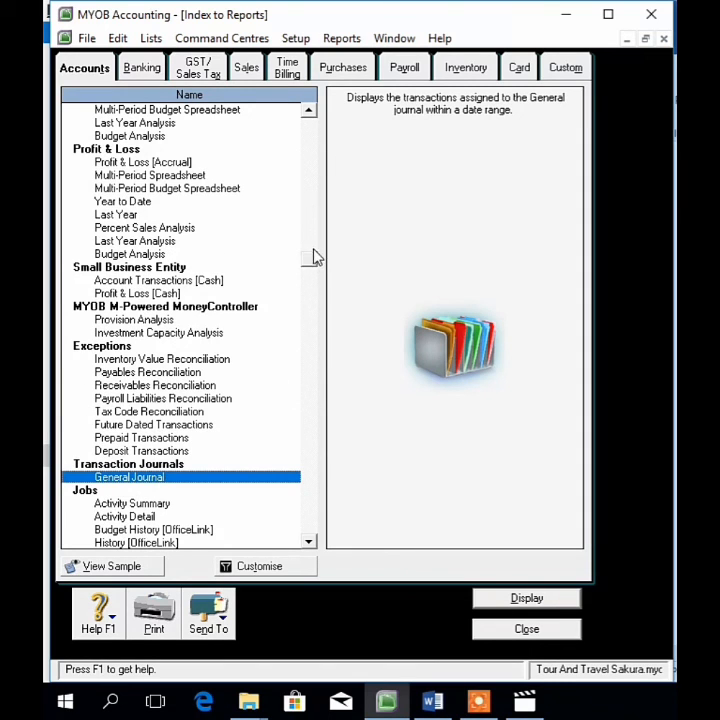
{"action": "left_click_drag", "start_coordinate": [315, 272], "coordinate": [326, 357]}
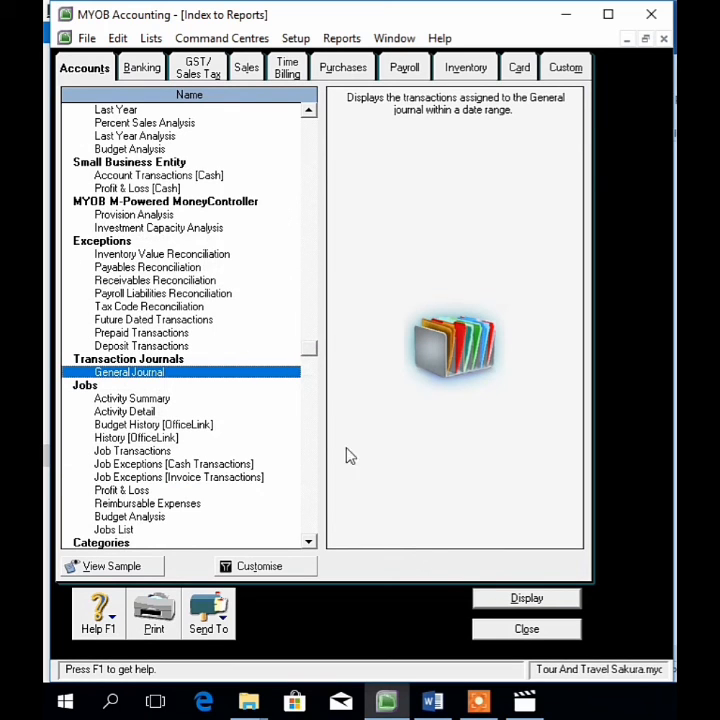
{"action": "left_click", "coordinate": [518, 598]}
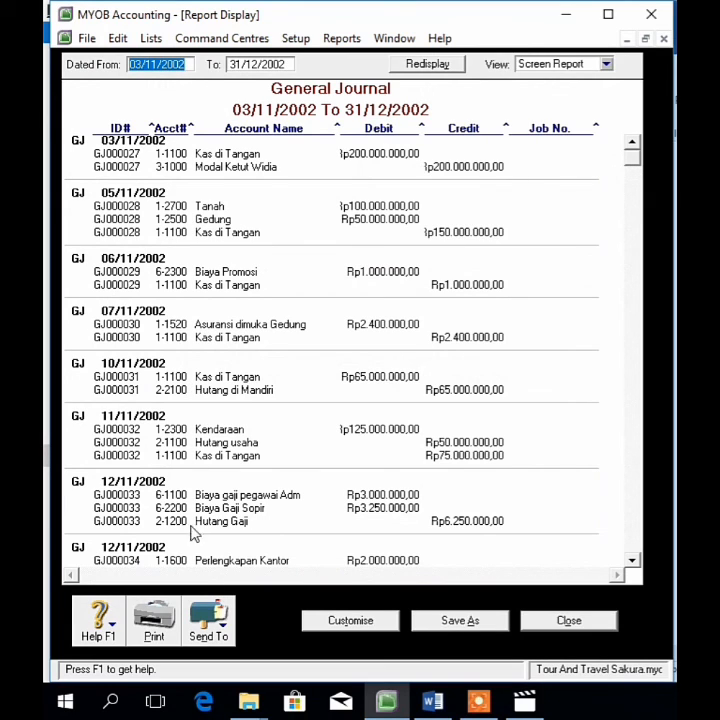
Step: Export the General Journal to PDF in Downloads, appending 'ter' to the file name, and close it
{"action": "left_click", "coordinate": [210, 618]}
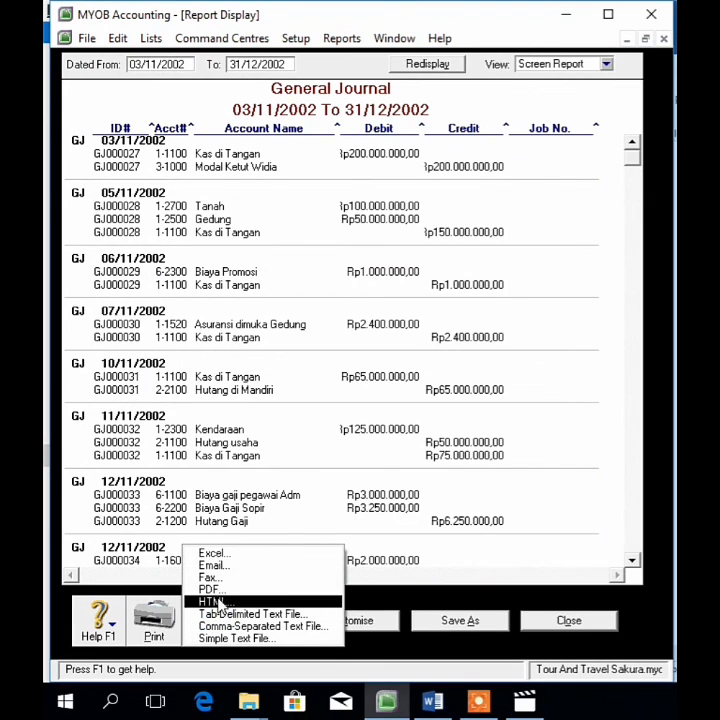
{"action": "left_click", "coordinate": [216, 590]}
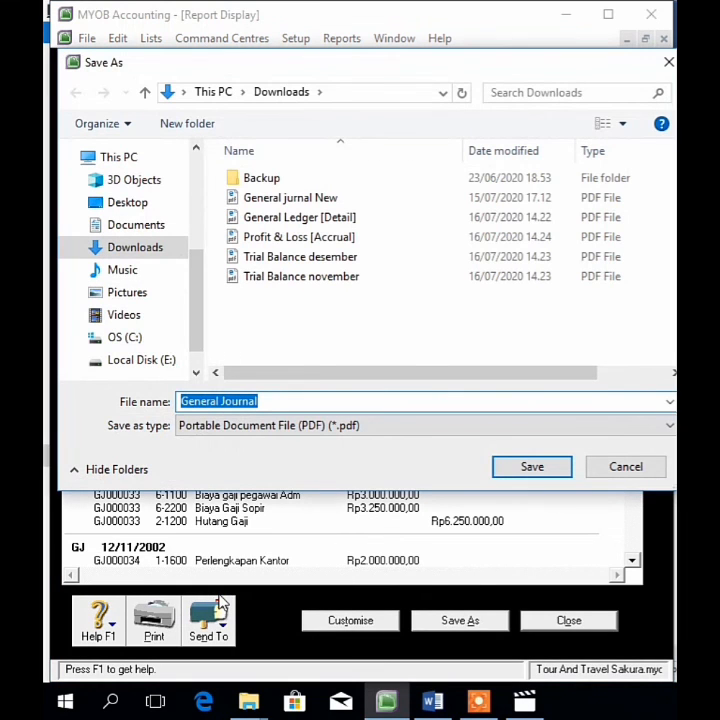
{"action": "left_click", "coordinate": [274, 400]}
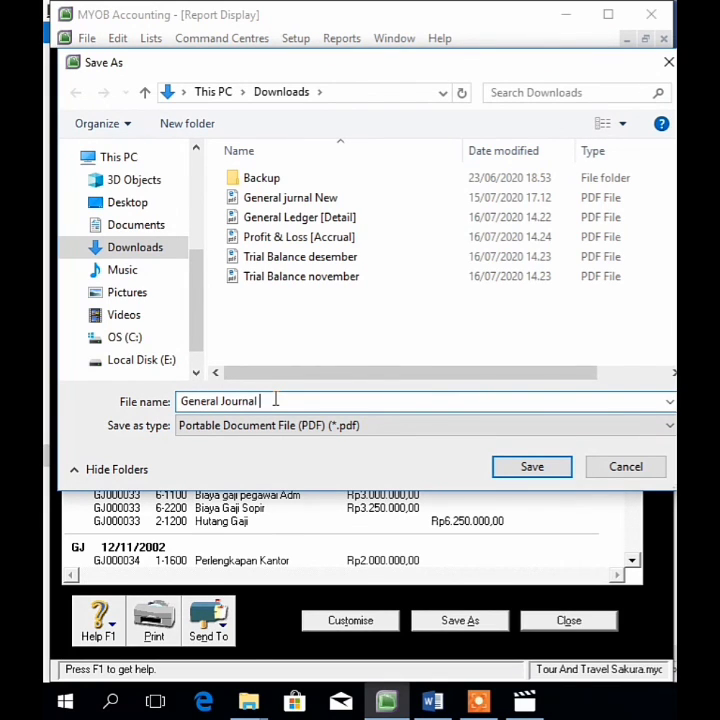
{"action": "type", "text": "ter"}
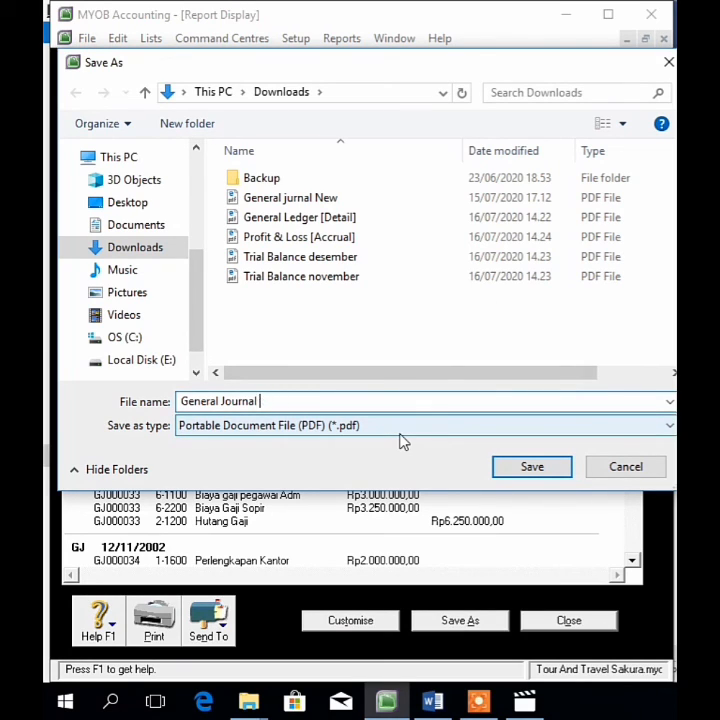
{"action": "left_click", "coordinate": [552, 467]}
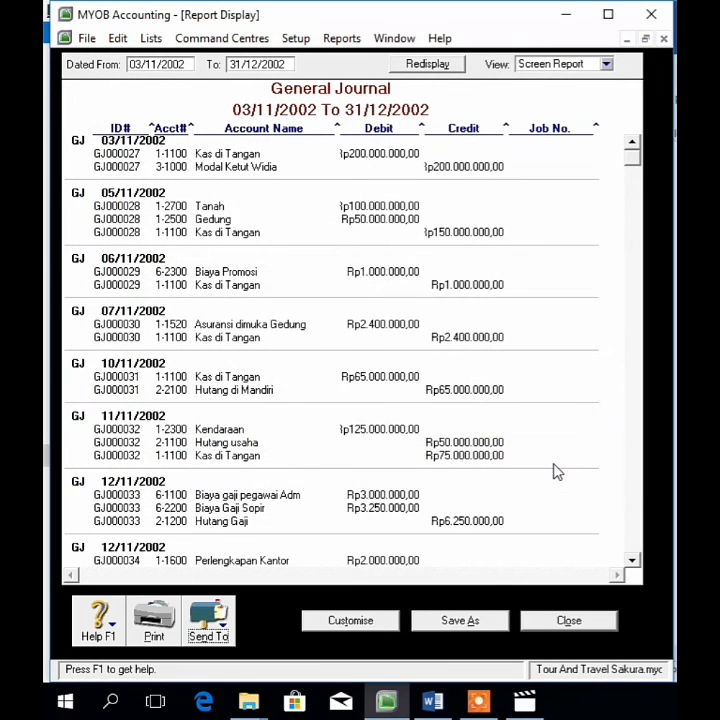
{"action": "left_click", "coordinate": [575, 620]}
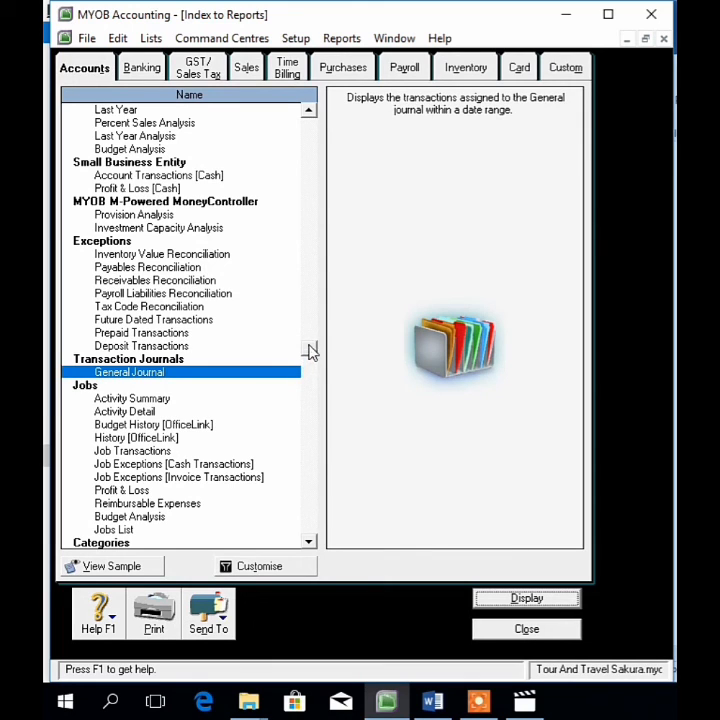
{"action": "left_click_drag", "start_coordinate": [310, 351], "coordinate": [322, 451]}
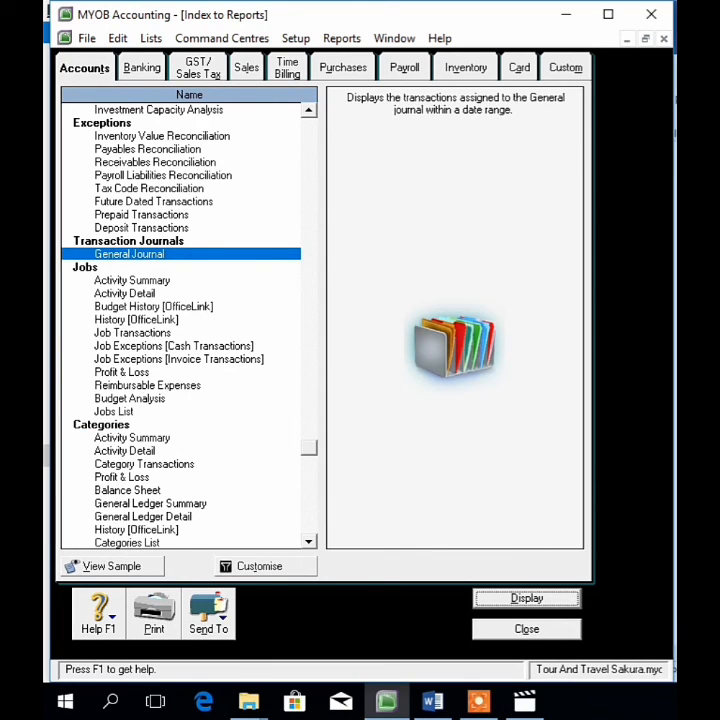